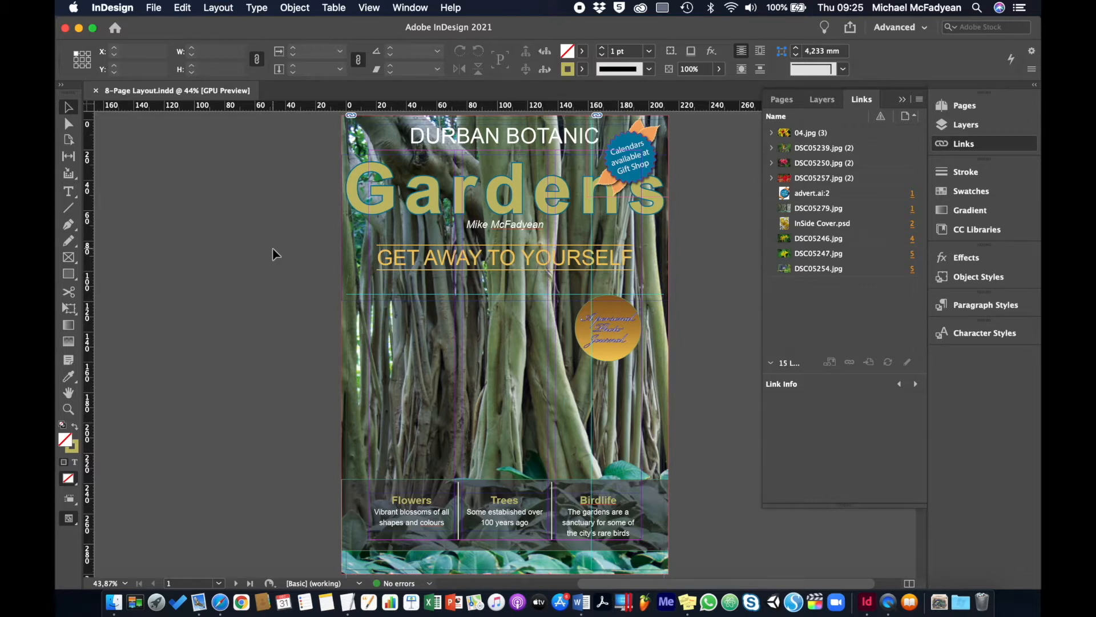
# Step: Look through the first spreads of the 8-page layout and return to the cover page
pyautogui.hotkey('shift', 'pagedown')
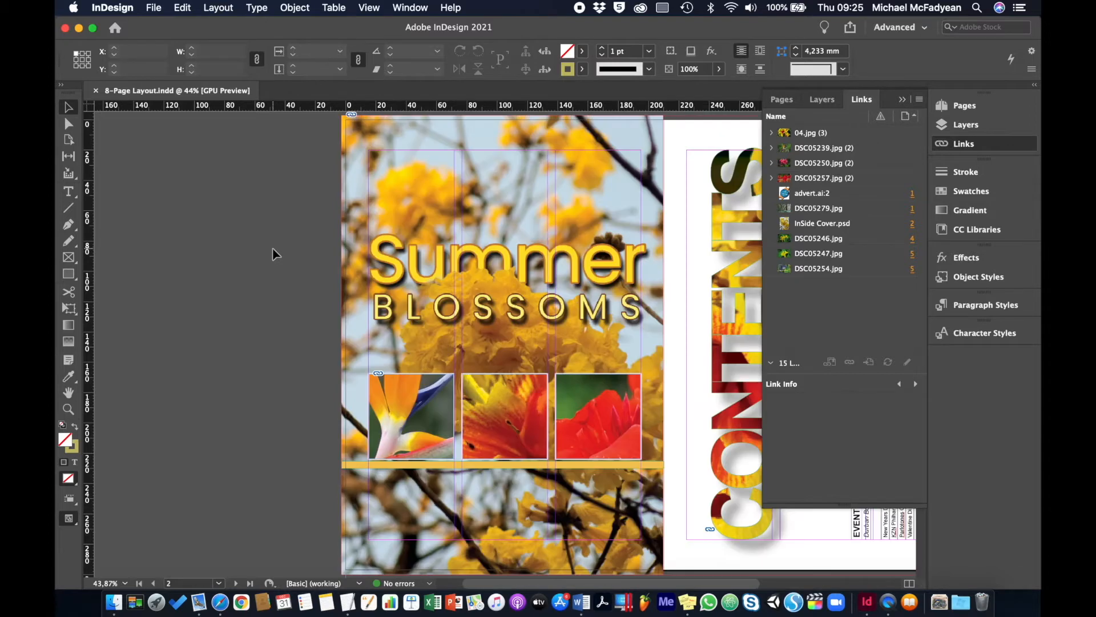
pyautogui.hotkey('shift', 'pagedown')
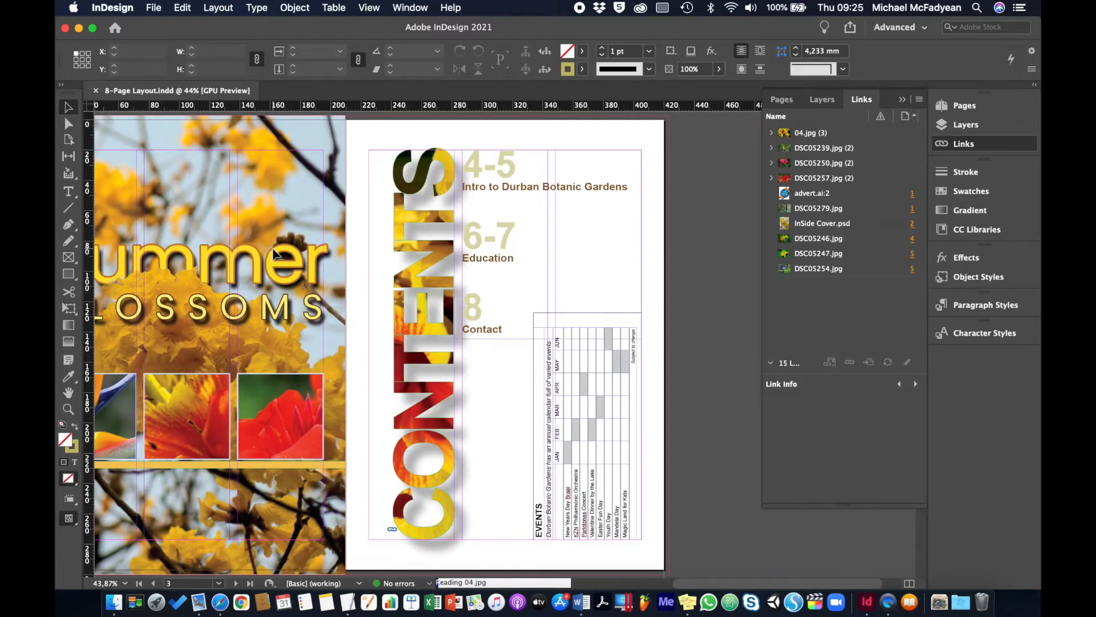
pyautogui.hotkey('shift', 'pagedown')
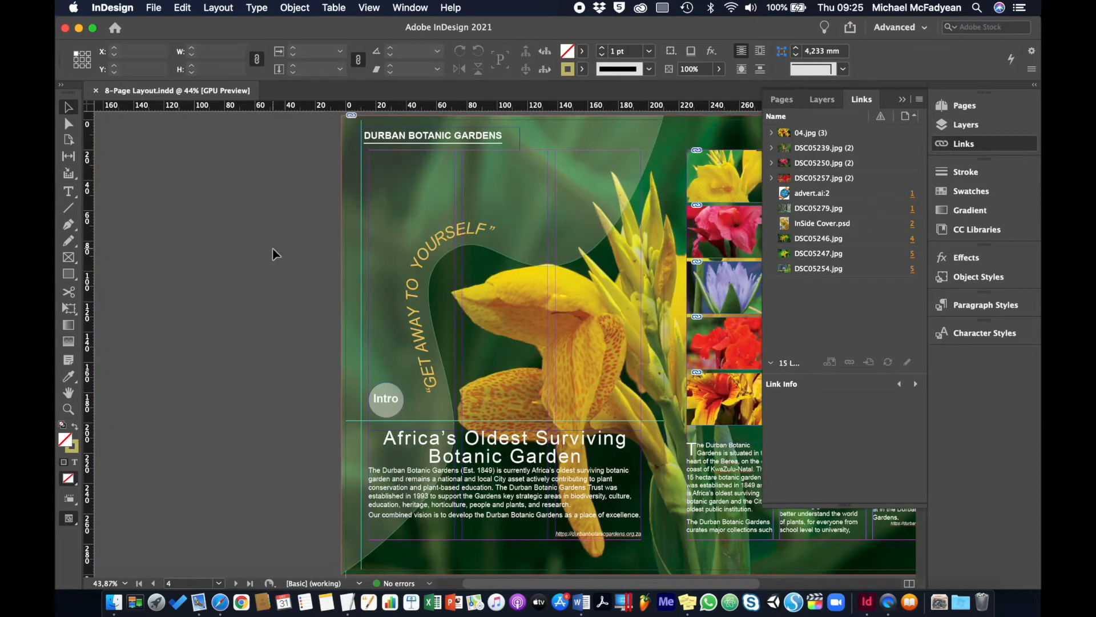
pyautogui.hotkey('shift', 'pageup')
pyautogui.hotkey('shift', 'pageup')
pyautogui.hotkey('shift', 'pageup')
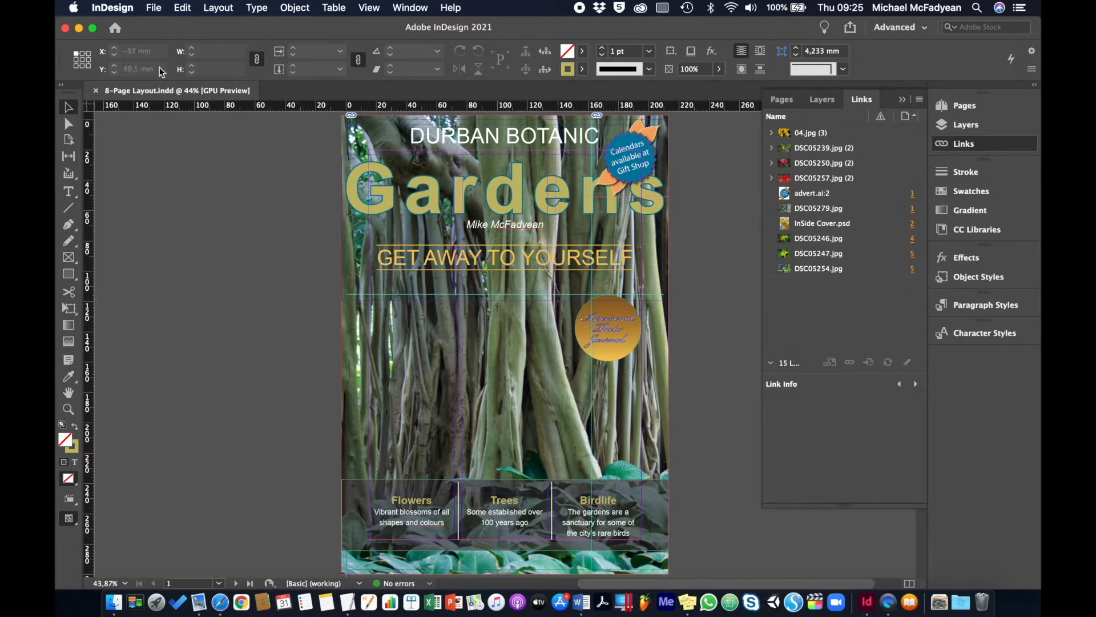
# Step: Start a new document based on the 1024 x 768 px web preset
pyautogui.click(156, 8)
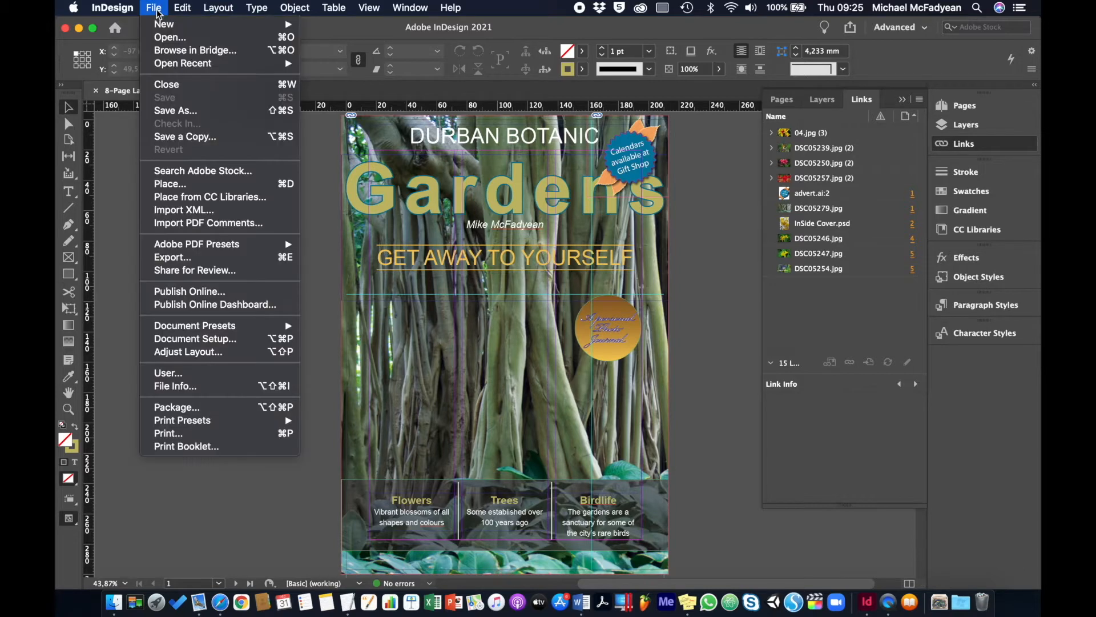
pyautogui.moveTo(171, 24)
pyautogui.click(318, 27)
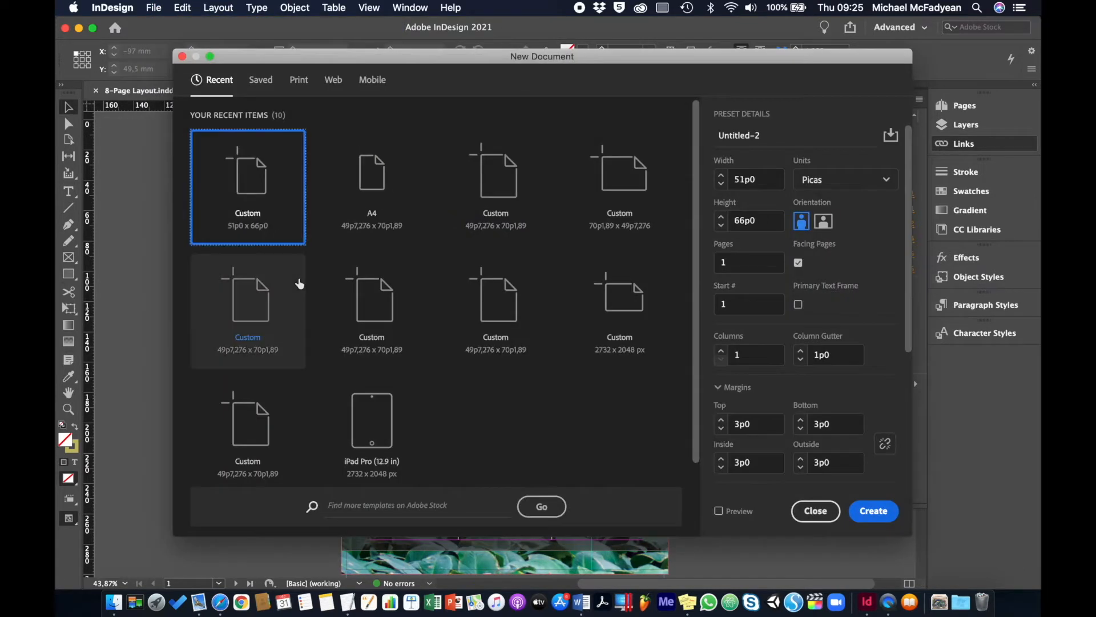
pyautogui.click(368, 81)
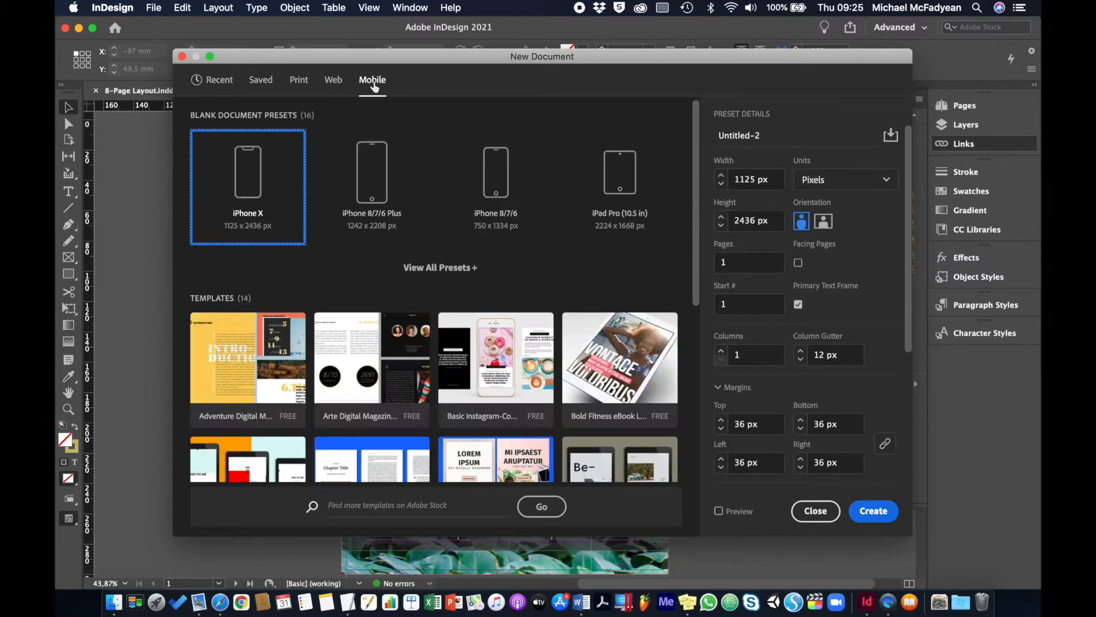
pyautogui.click(334, 80)
pyautogui.click(372, 81)
pyautogui.click(334, 81)
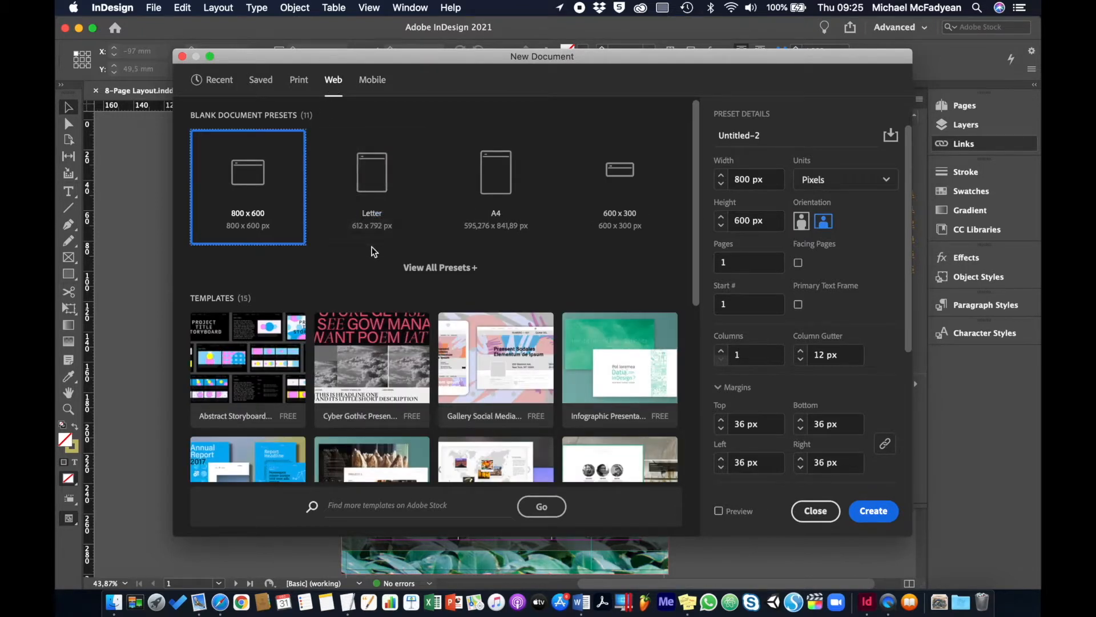
pyautogui.click(430, 272)
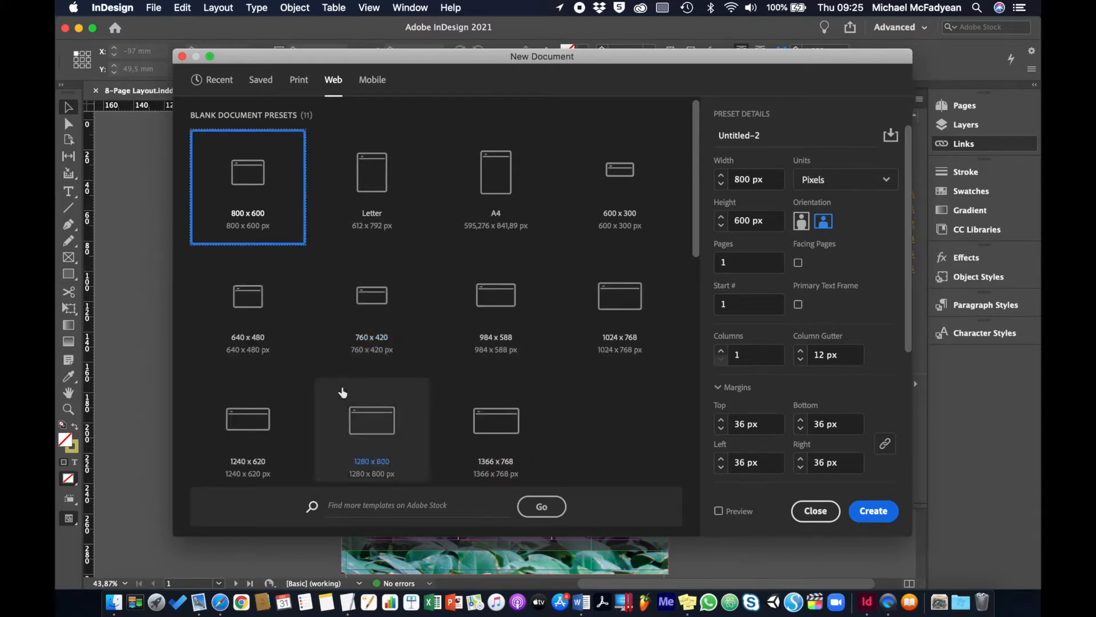
pyautogui.scroll(-3, 343, 388)
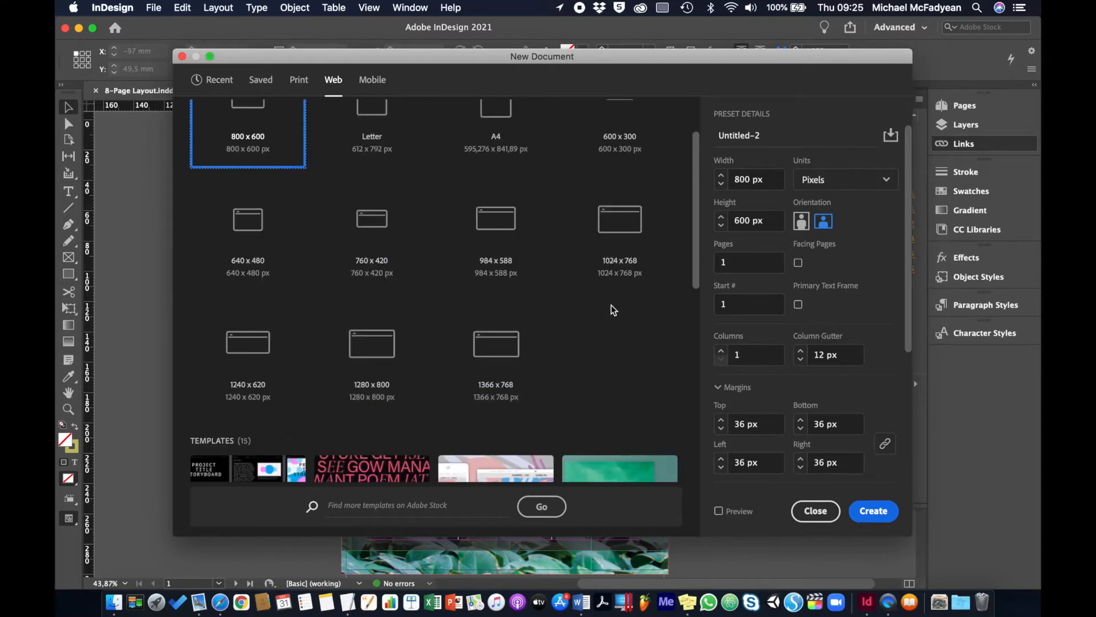
pyautogui.click(619, 233)
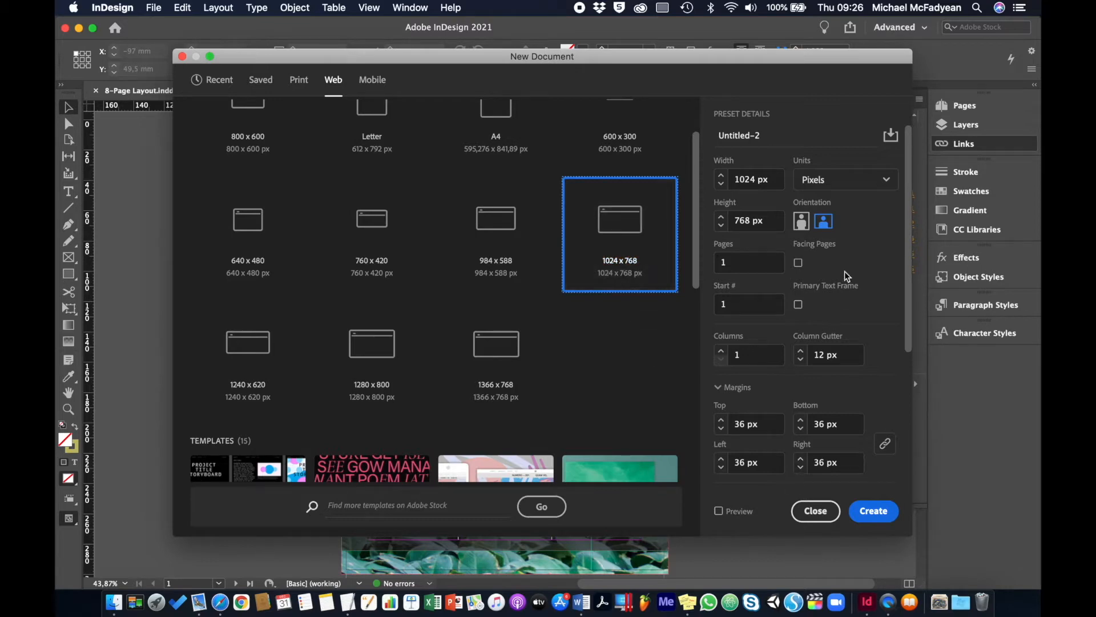
# Step: Set the new document to 5 pages and create it
pyautogui.click(757, 265)
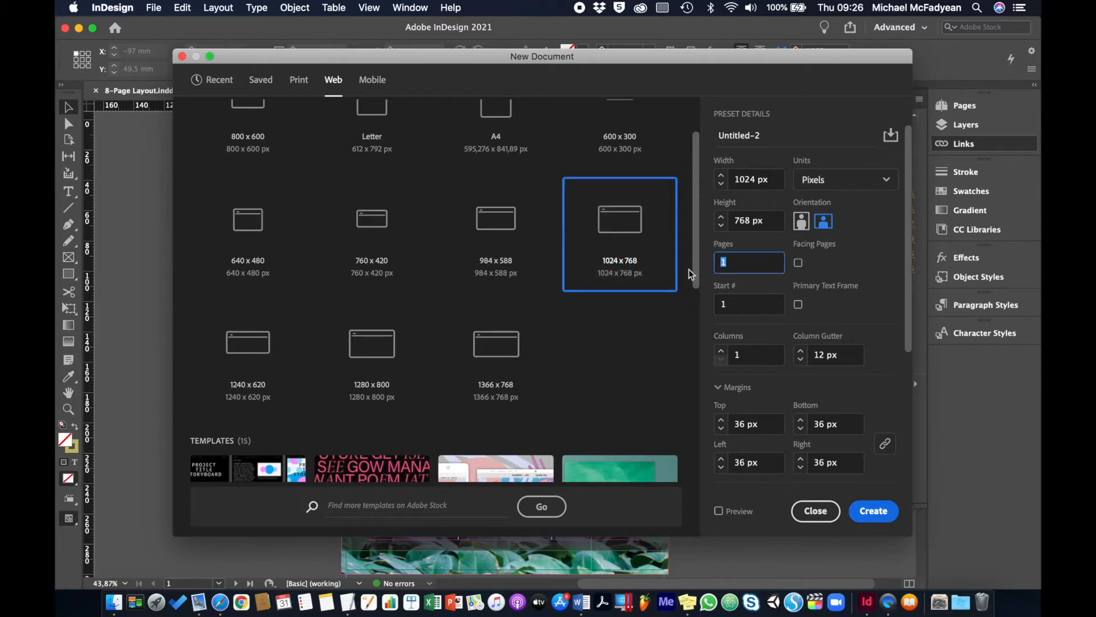
pyautogui.write('5')
pyautogui.click(870, 512)
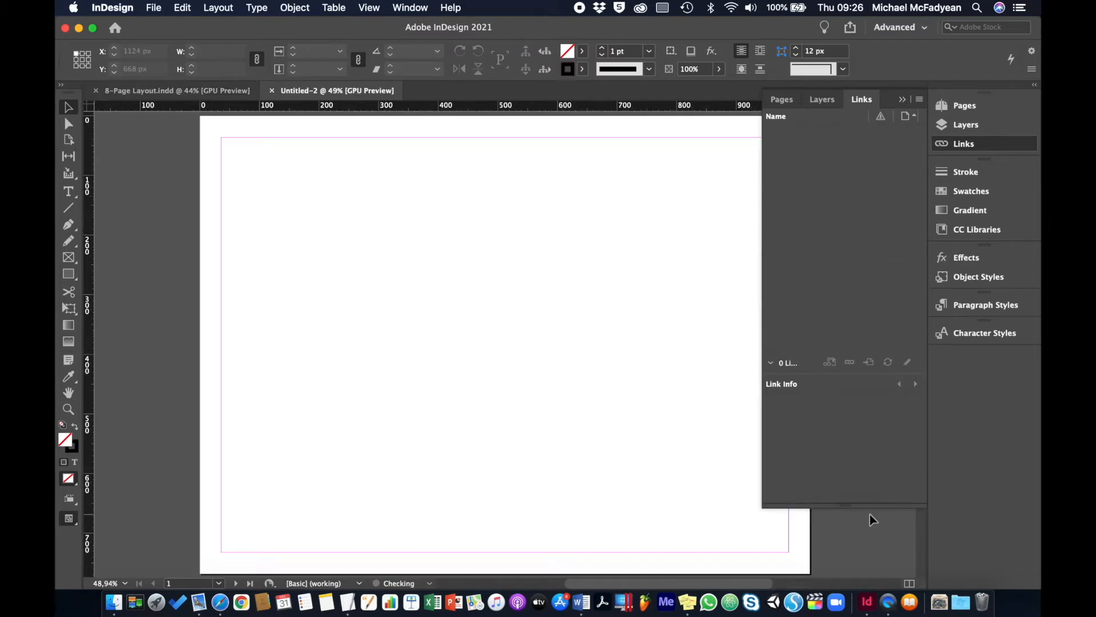
# Step: Display the layers of 8-Page Layout.indd and select every object on its cover page
pyautogui.click(184, 91)
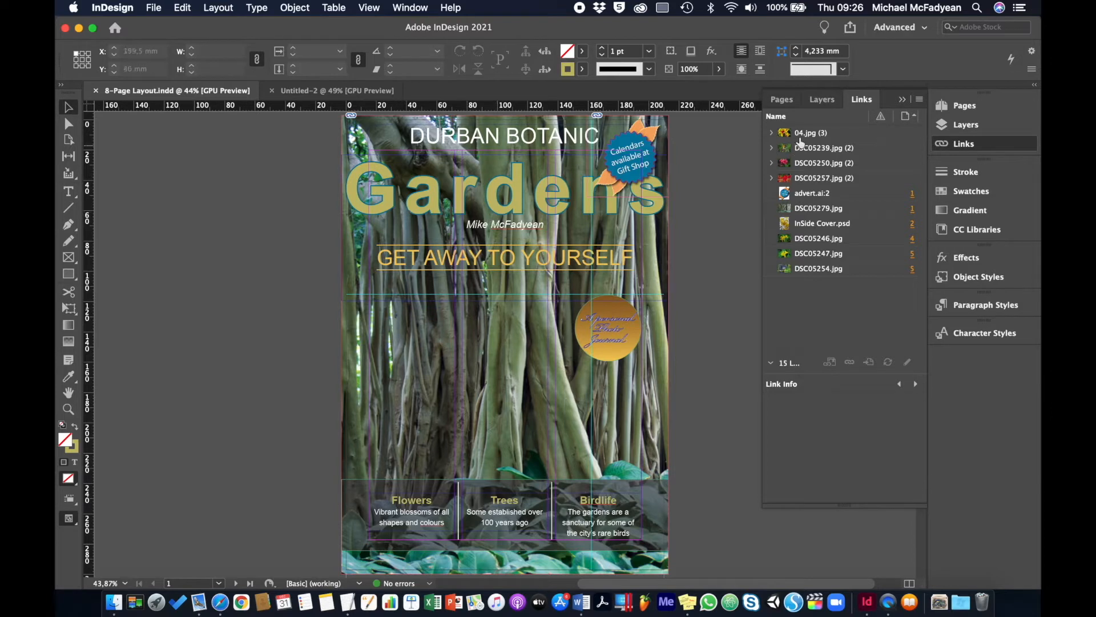
pyautogui.click(822, 100)
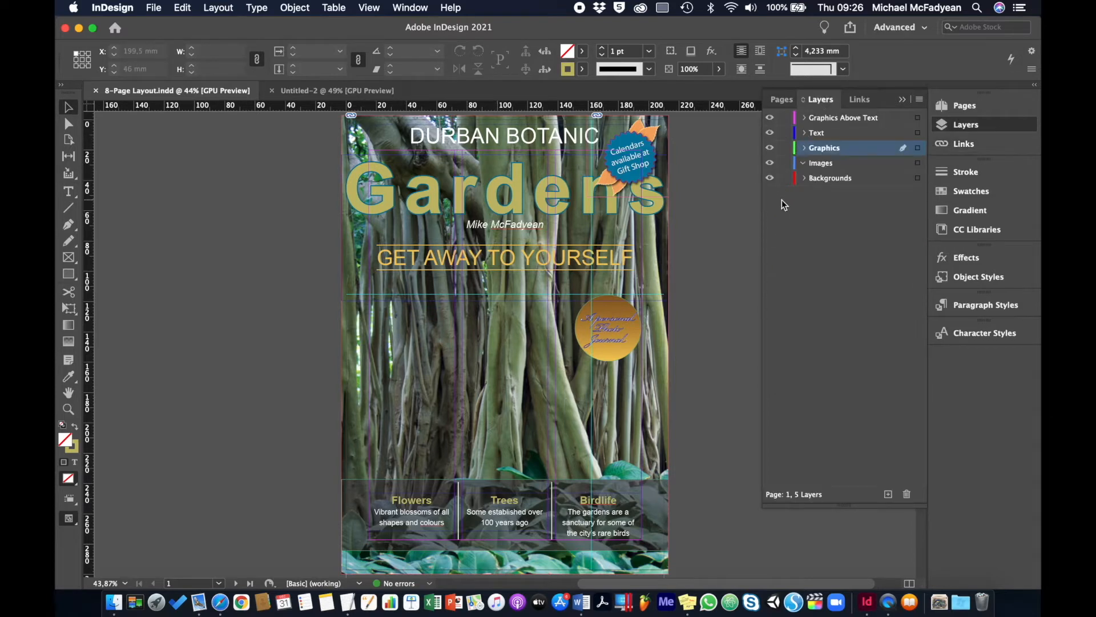
pyautogui.press('super+a')
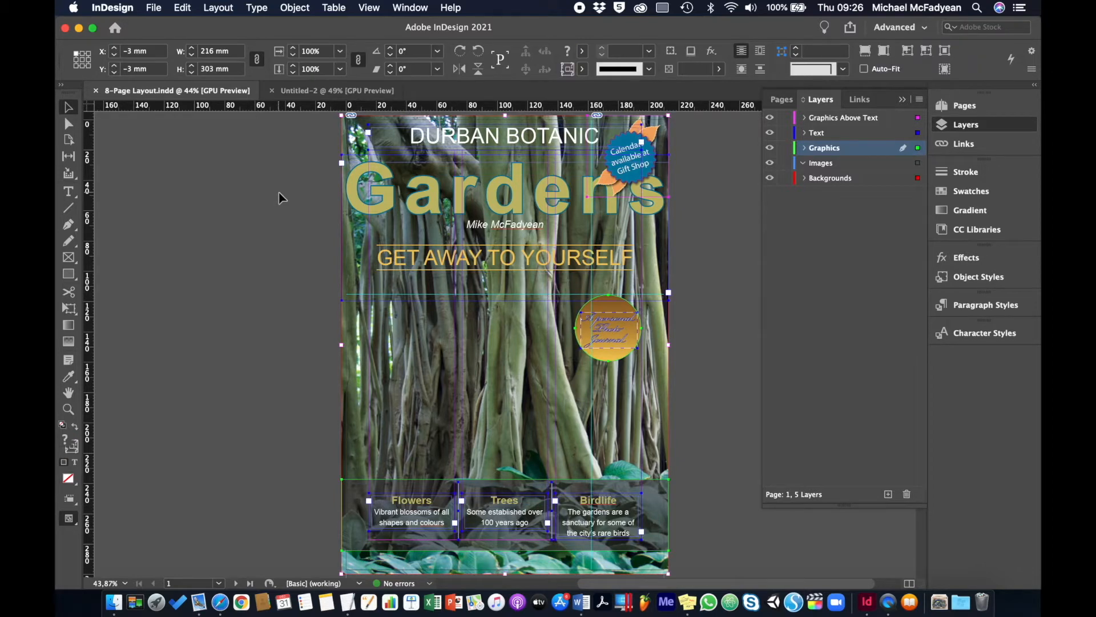
# Step: Enable Paste Remembers Layers in the new document
pyautogui.click(307, 91)
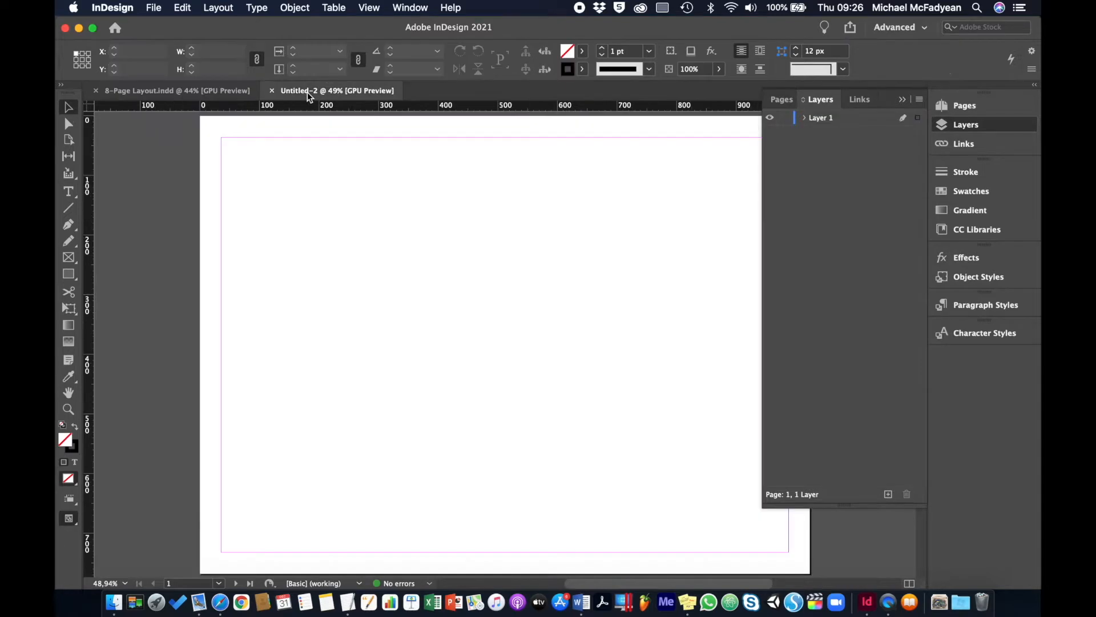
pyautogui.click(782, 99)
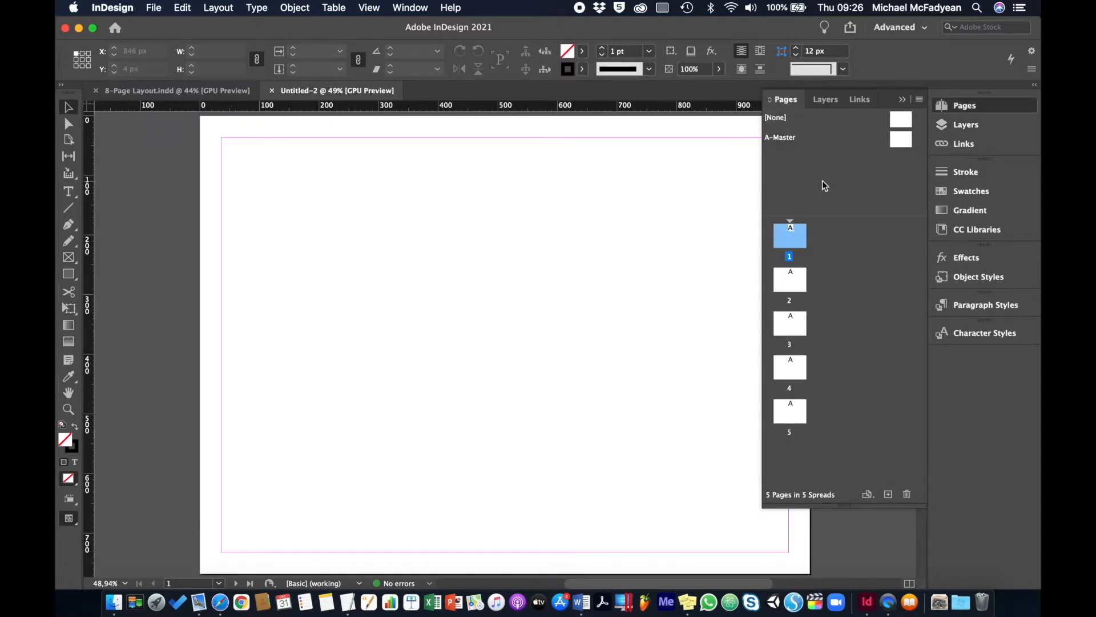
pyautogui.click(823, 102)
pyautogui.click(920, 100)
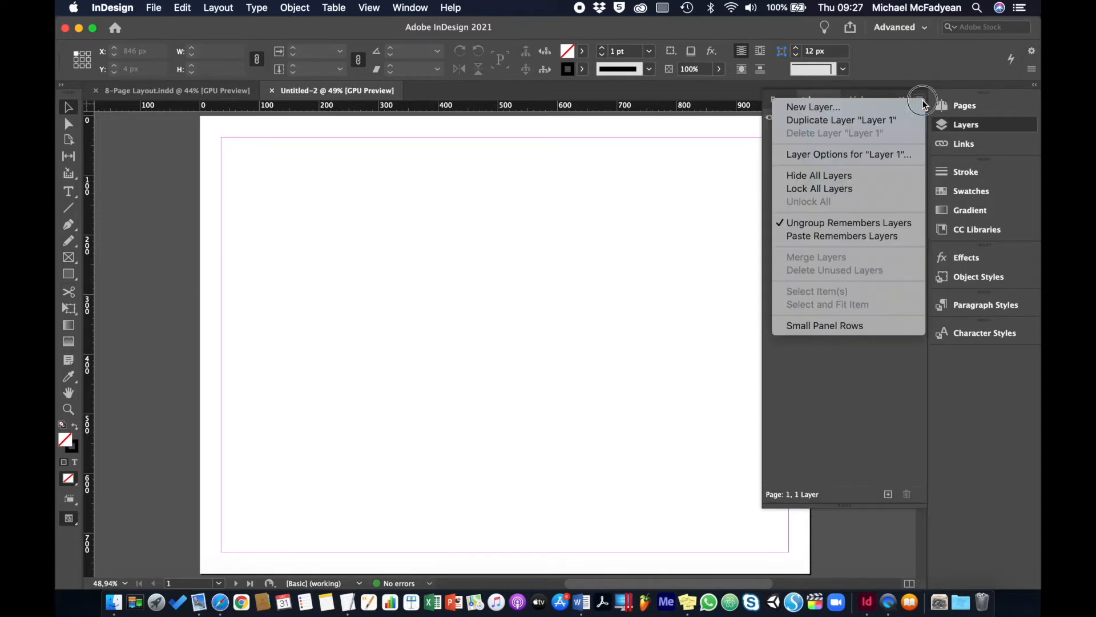
pyautogui.click(837, 236)
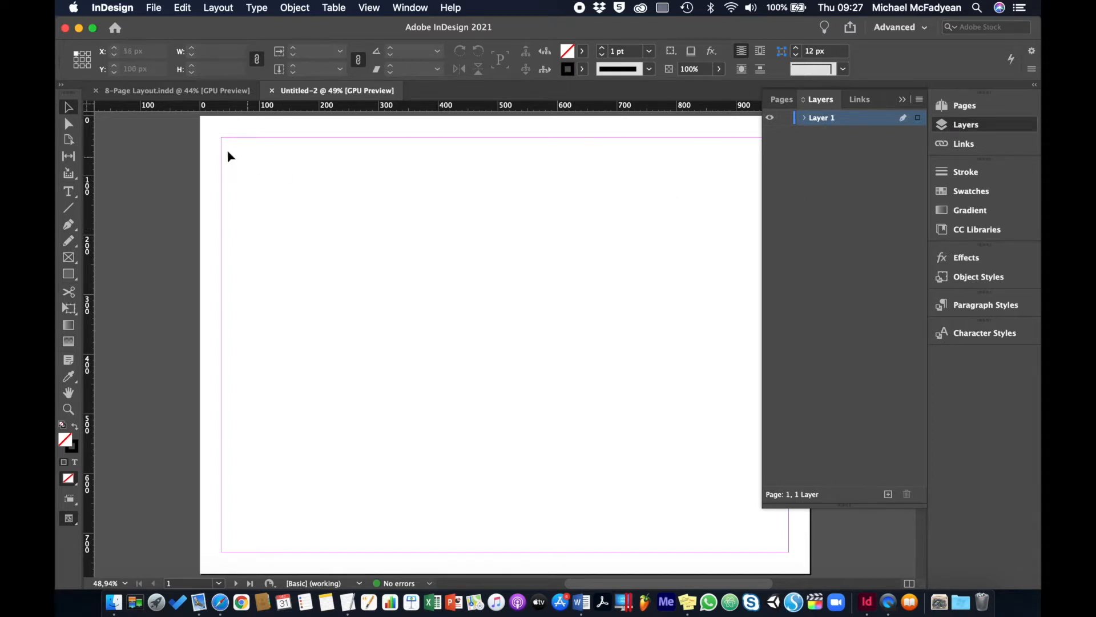
# Step: Copy the selected cover artwork from 8-Page Layout.indd, paste it onto page 1 of the new document and deselect it
pyautogui.click(220, 91)
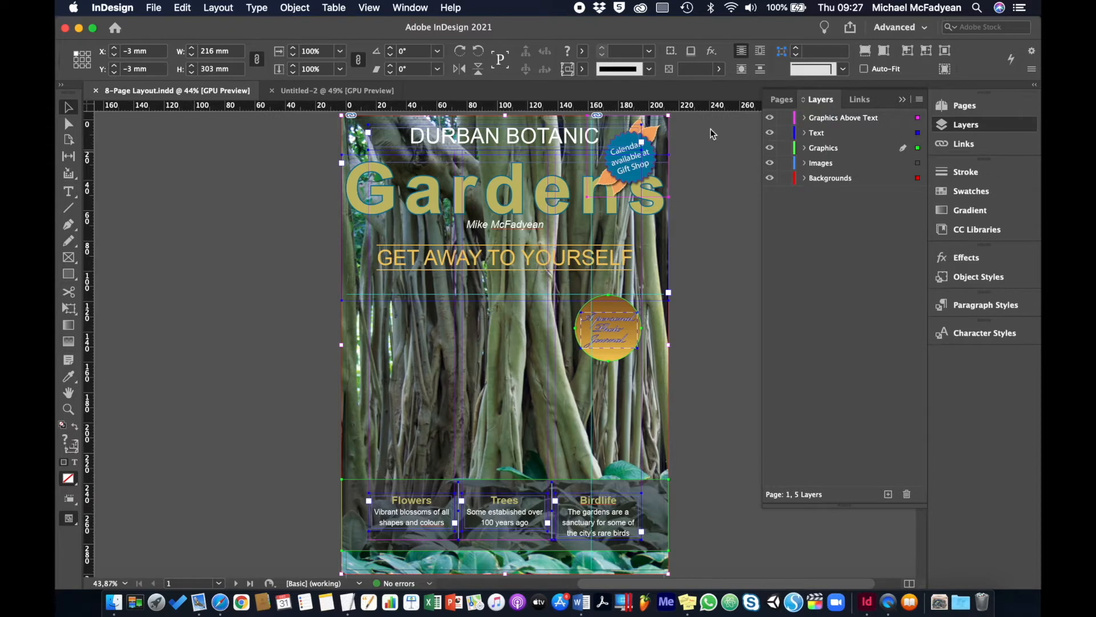
pyautogui.click(330, 90)
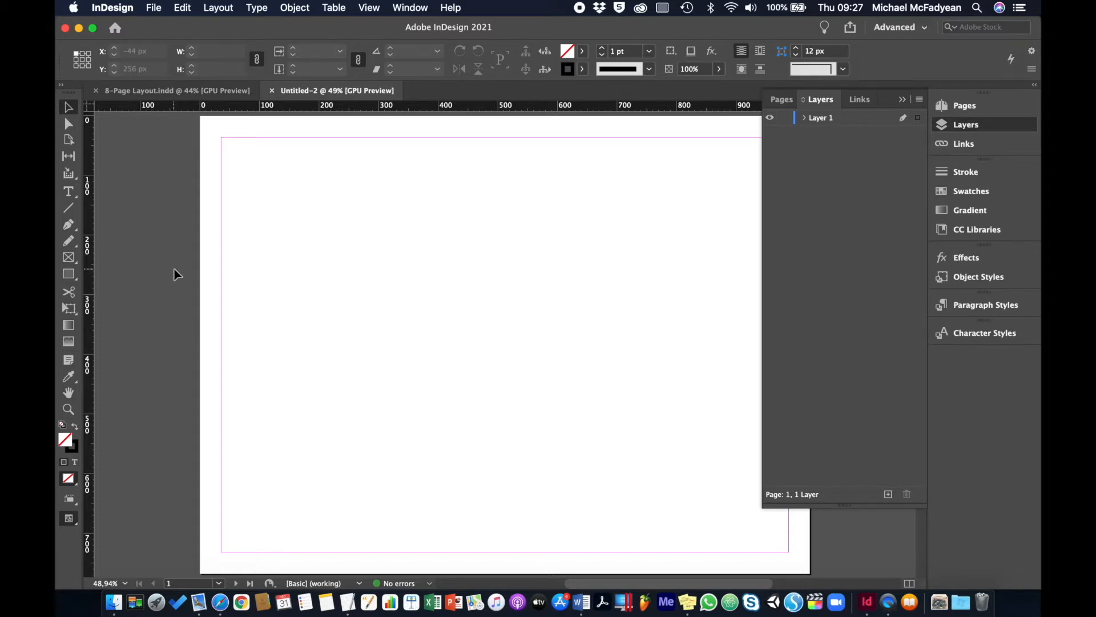
pyautogui.press('super+v')
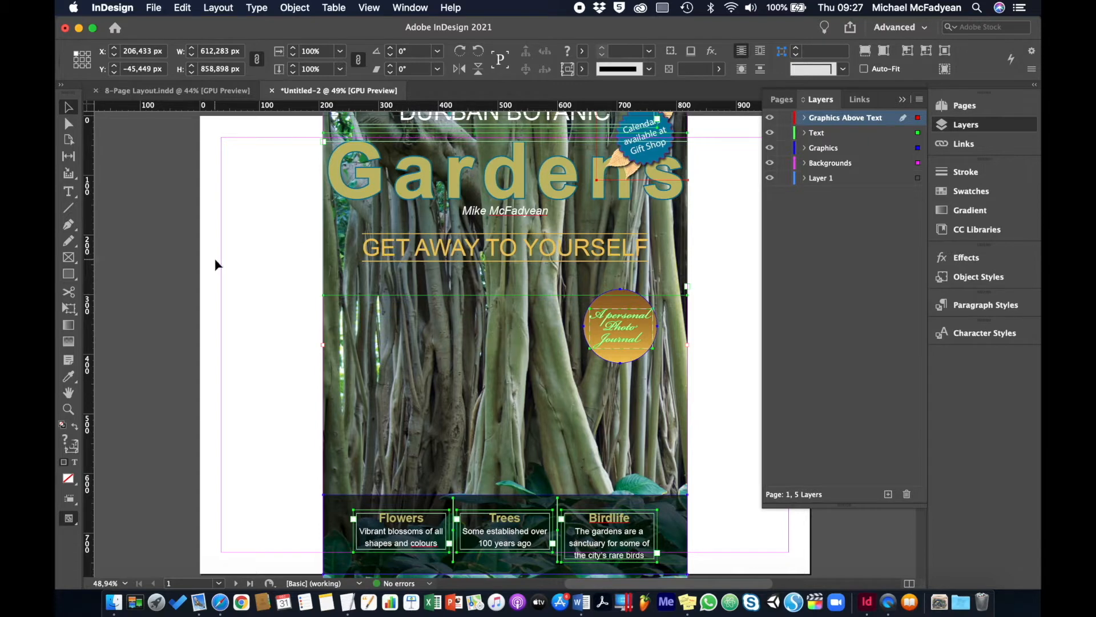
pyautogui.click(263, 263)
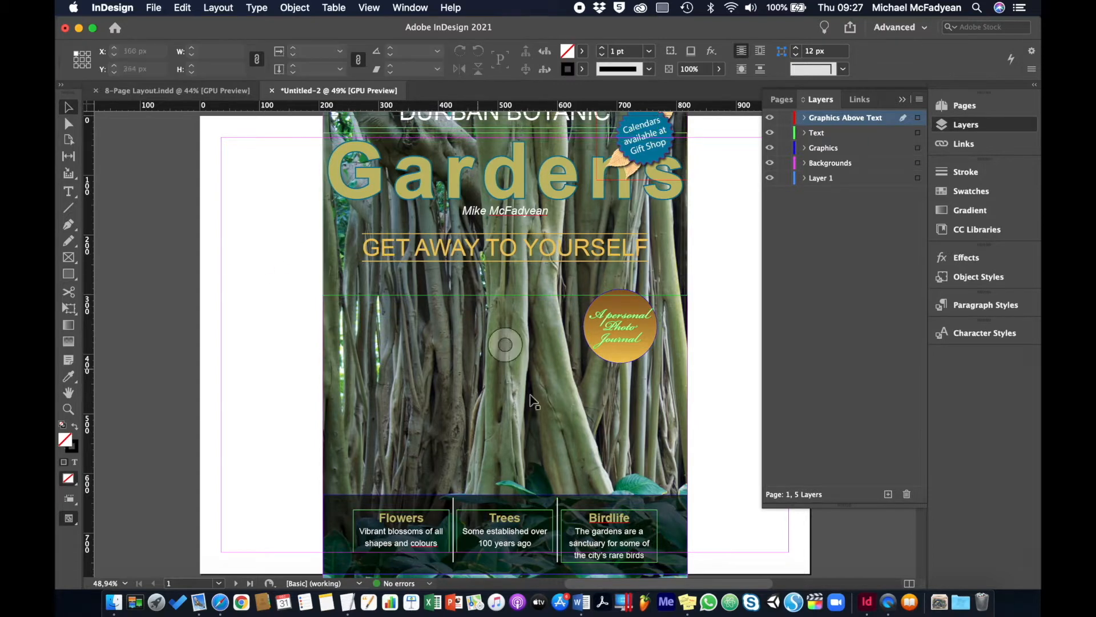
# Step: Resize the tree-trunk background image frame to cover the whole page, from 0, 0 px at 1024 x 768 px
pyautogui.press('super+minus')
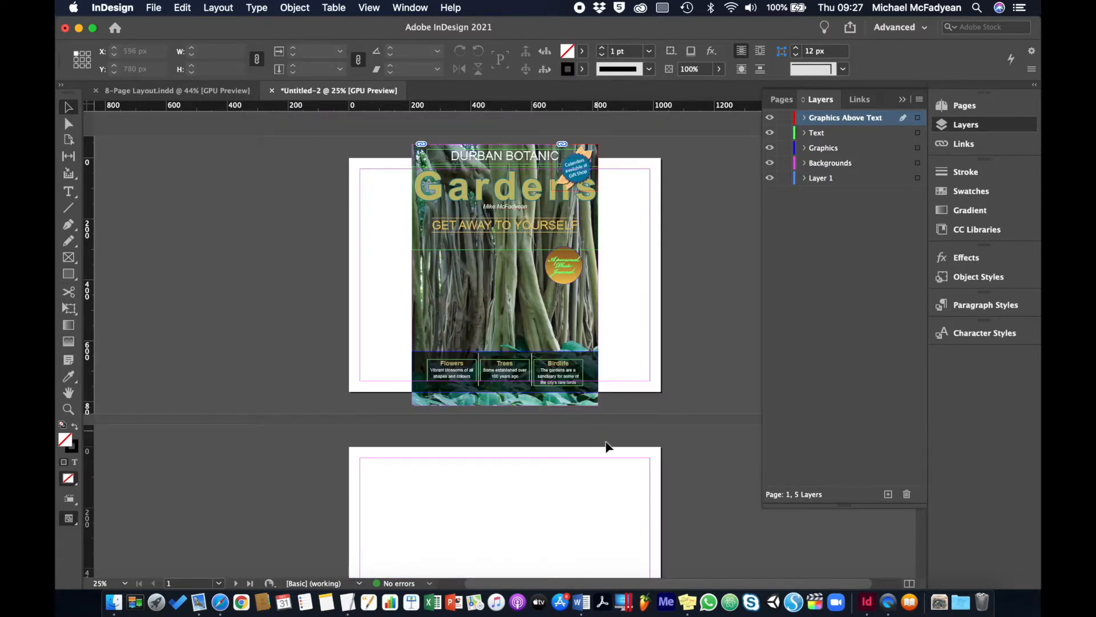
pyautogui.click(432, 291)
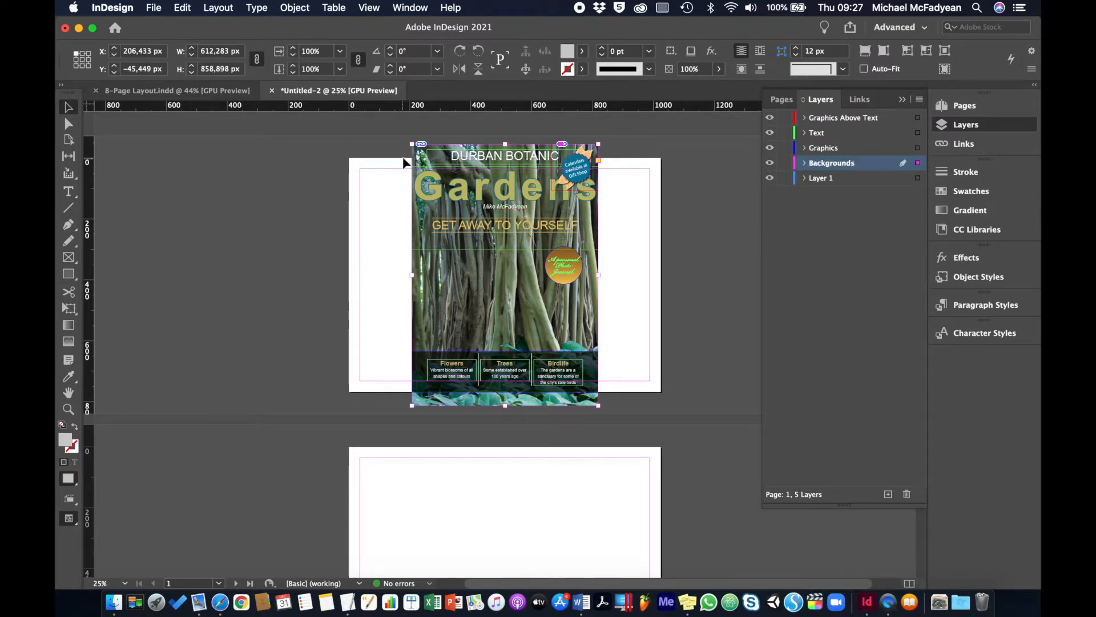
pyautogui.moveTo(410, 145); pyautogui.dragTo(348, 159)
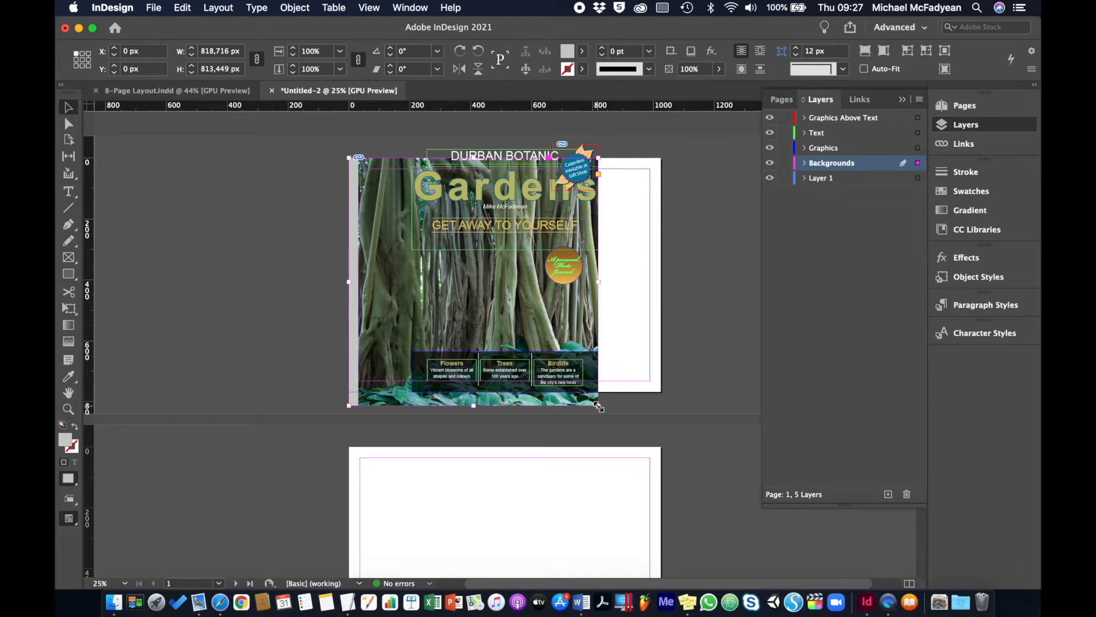
pyautogui.moveTo(599, 406); pyautogui.dragTo(661, 391)
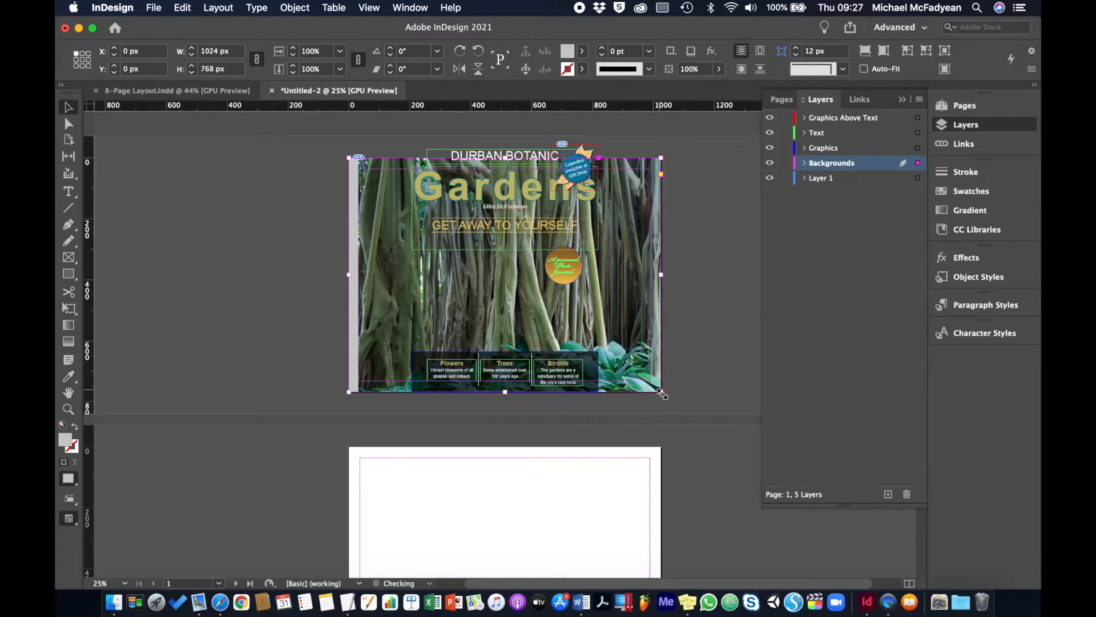
# Step: Fit the background image to its frame with Fill Frame Proportionally
pyautogui.rightClick(621, 294)
pyautogui.moveTo(685, 361)
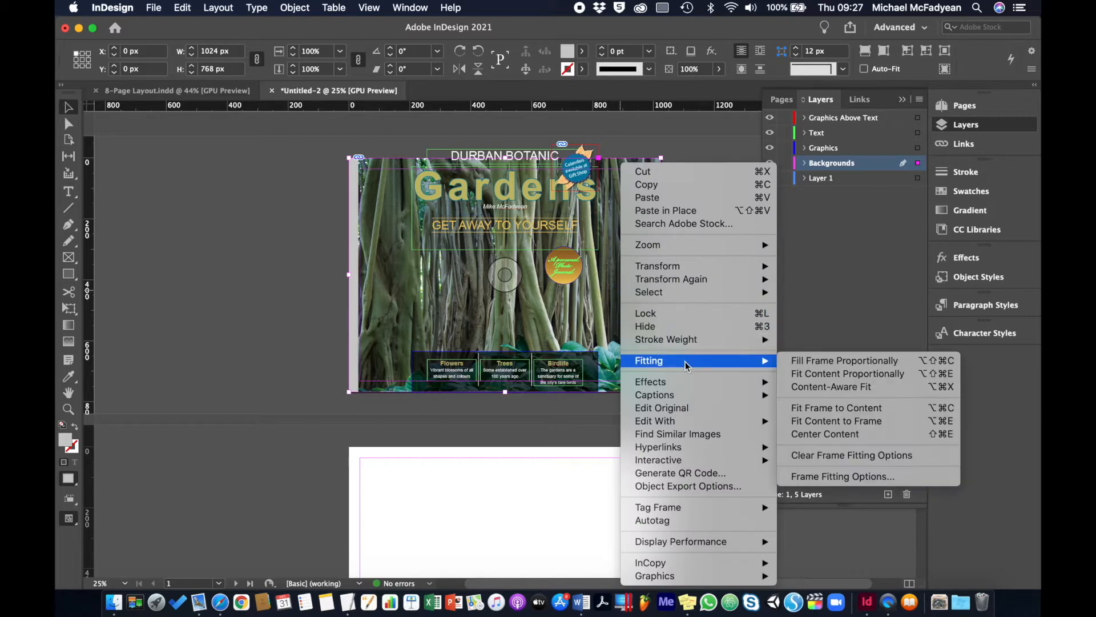
pyautogui.click(814, 362)
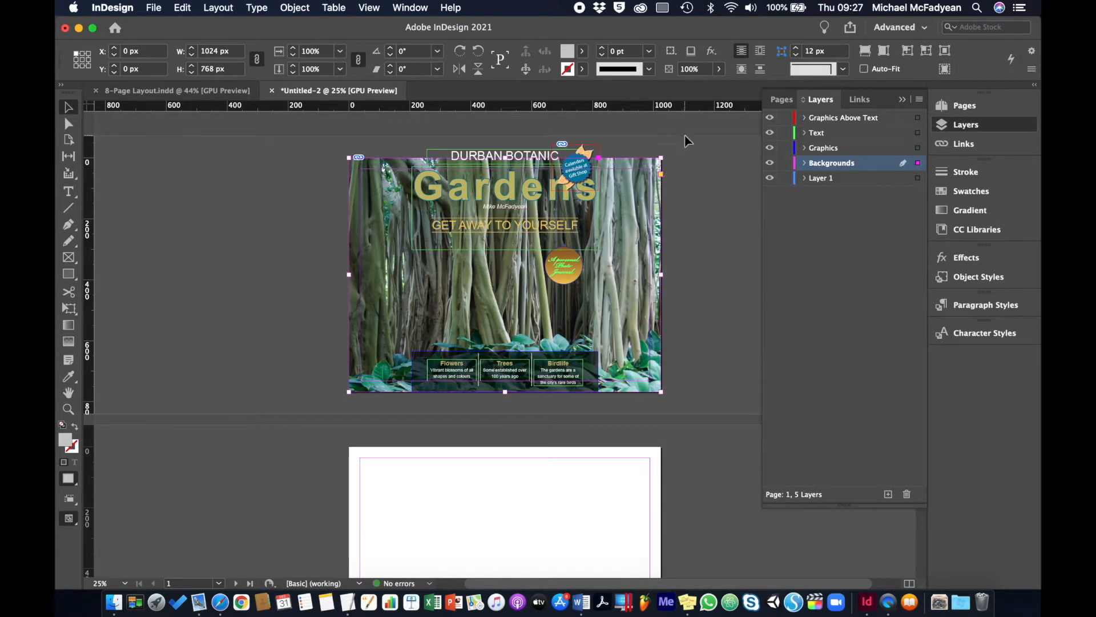
# Step: Enlarge the calendar badge and both cover title text frames together with Free Transform to about 766 x 434 px
pyautogui.press('super+equal')
pyautogui.scroll(5, 684, 140)
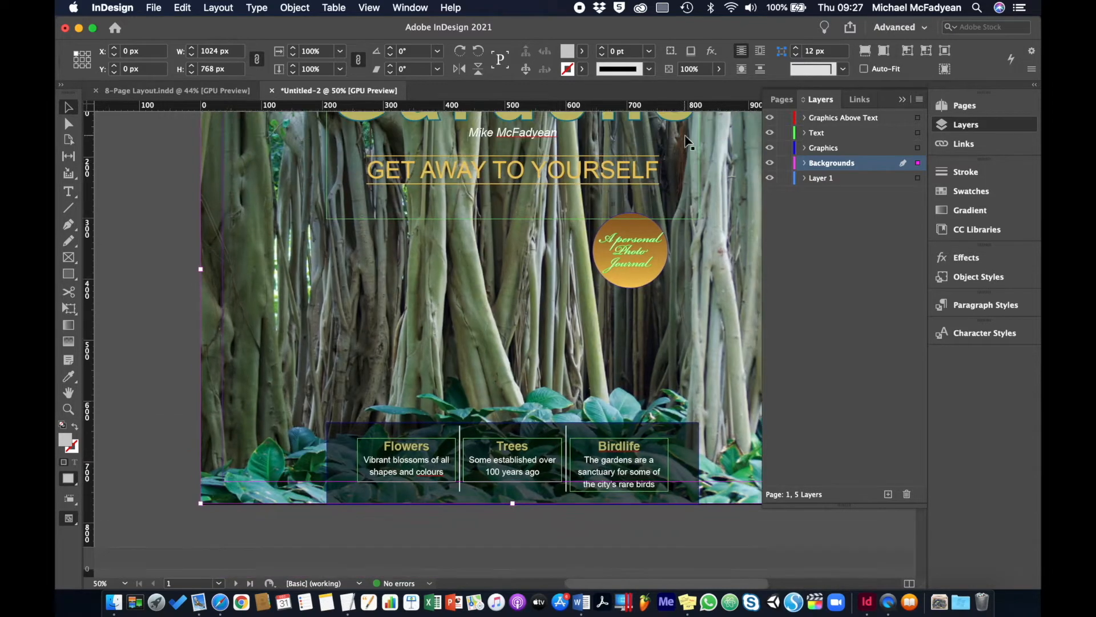
pyautogui.hscroll(2, 687, 141)
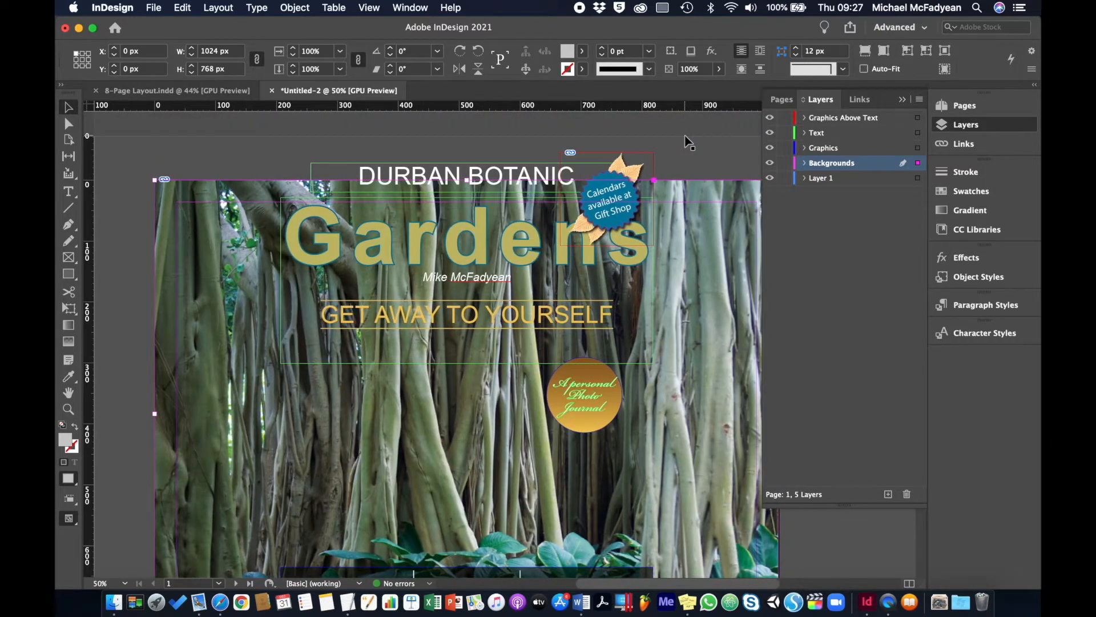
pyautogui.click(620, 167)
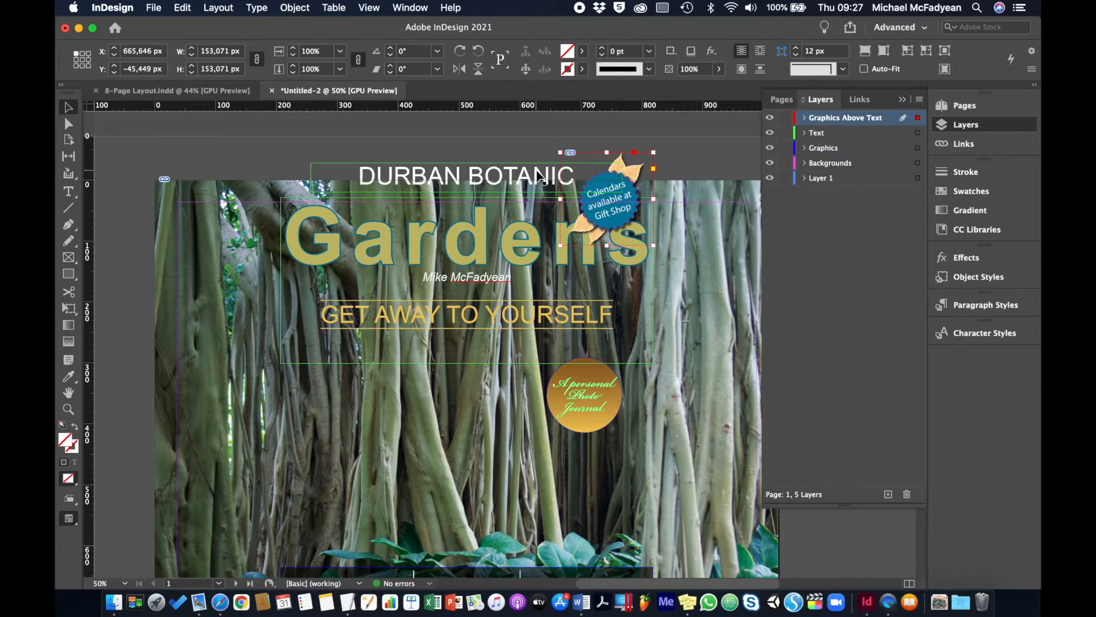
pyautogui.keyDown('shift'); pyautogui.click(539, 178); pyautogui.keyUp('shift')
pyautogui.keyDown('shift'); pyautogui.click(524, 230); pyautogui.keyUp('shift')
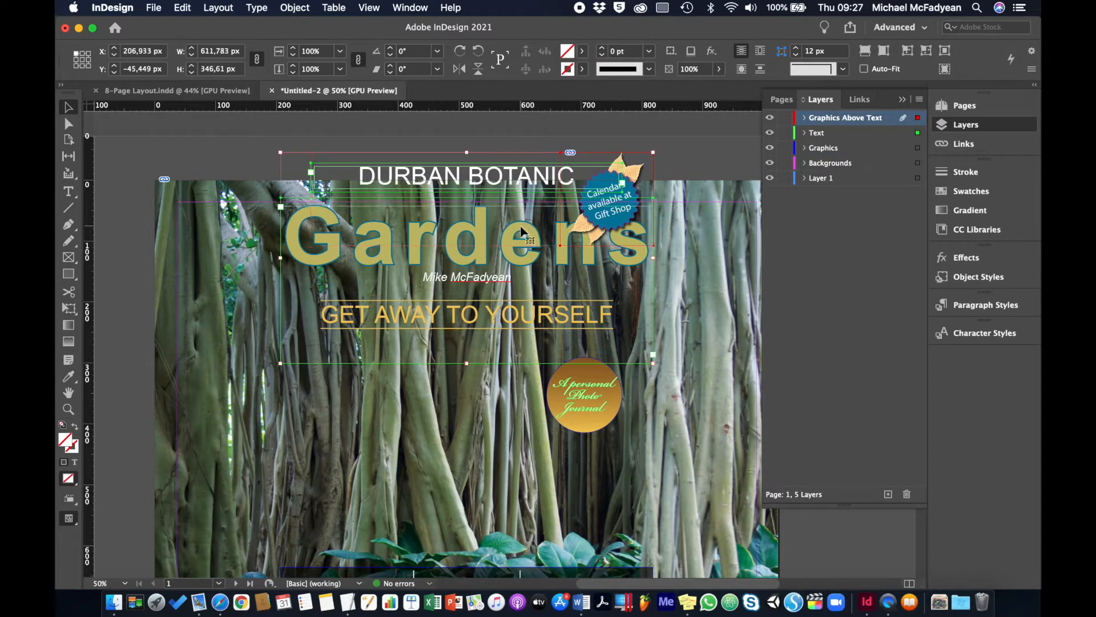
pyautogui.click(69, 309)
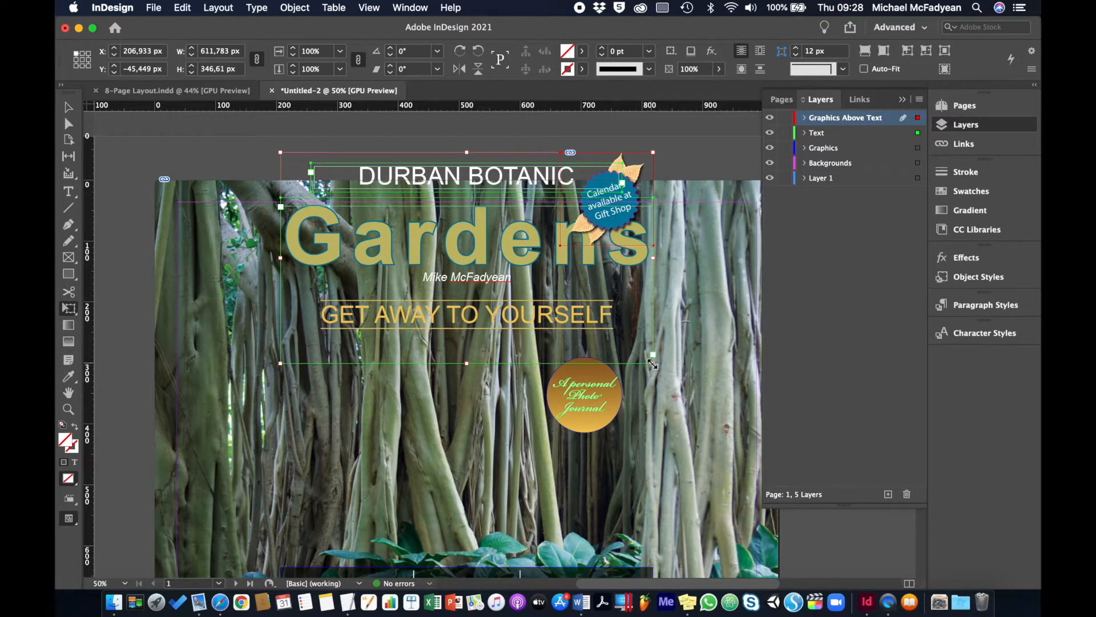
pyautogui.moveTo(653, 363); pyautogui.dragTo(742, 428)
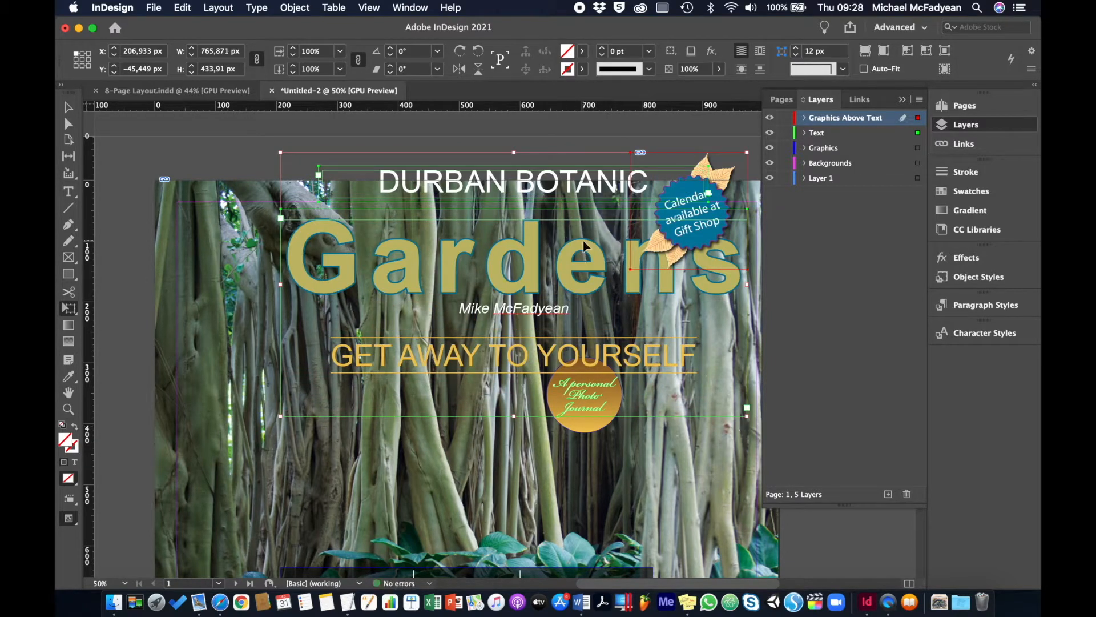
# Step: Move the enlarged titles and calendar badge to the page's top edge, at about X 130 px and Y 0 px
pyautogui.moveTo(584, 241); pyautogui.dragTo(556, 274)
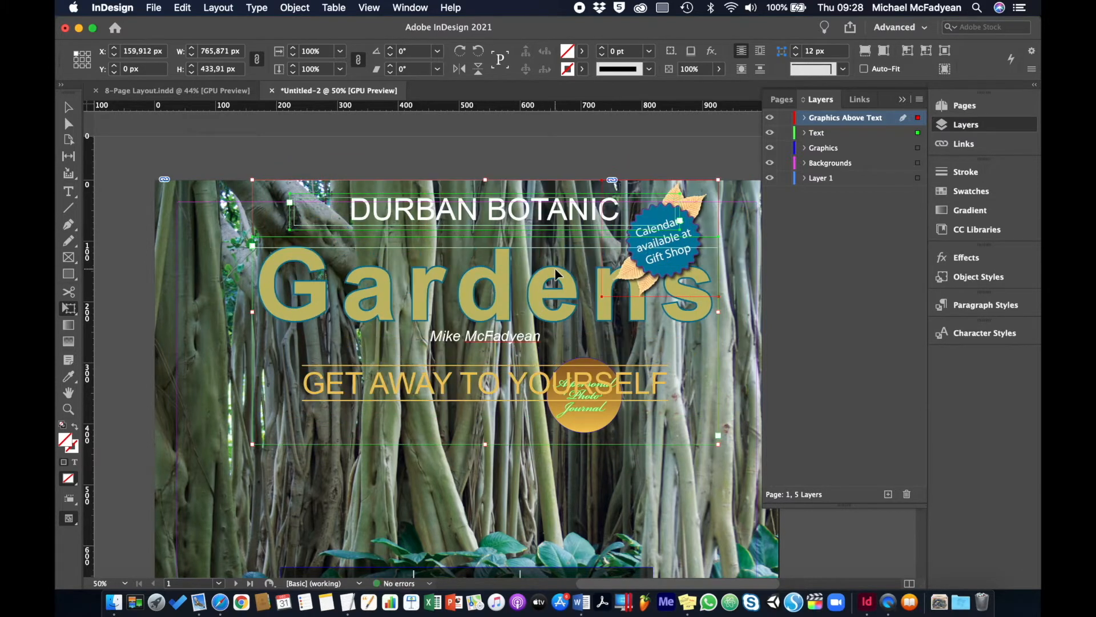
pyautogui.click(902, 99)
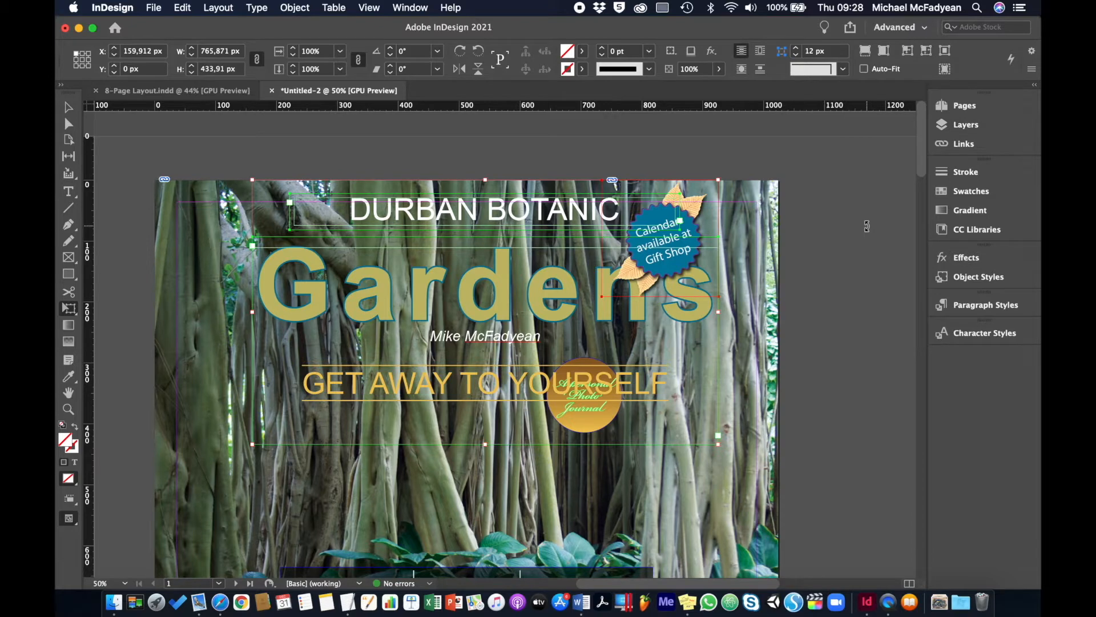
pyautogui.hotkey('shift', 'Left')
pyautogui.hotkey('shift', 'Left')
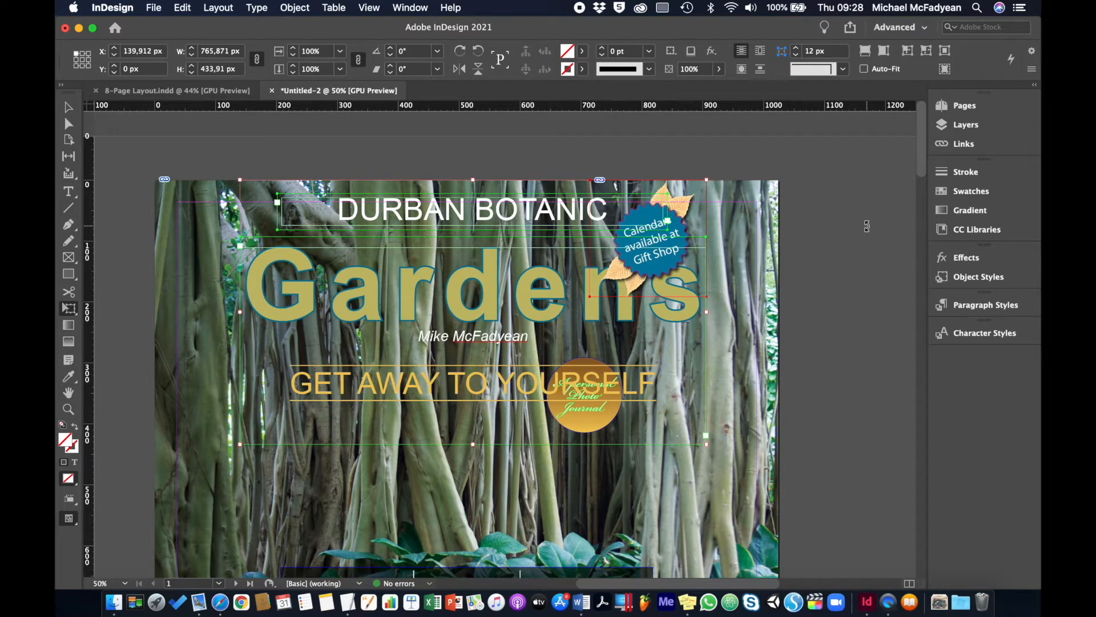
pyautogui.hotkey('shift', 'Left')
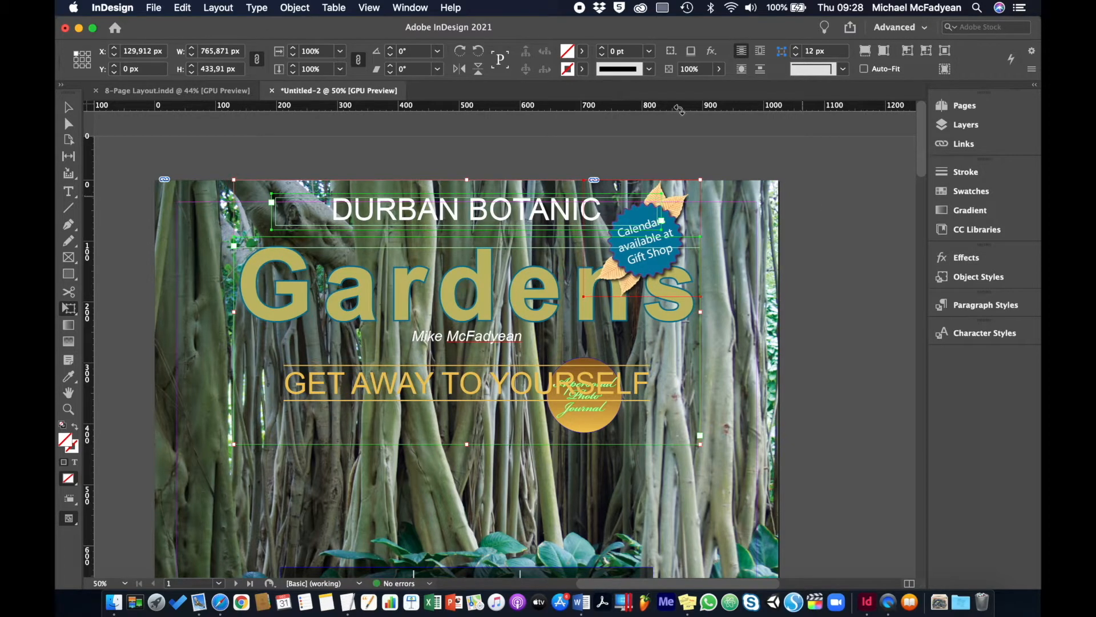
# Step: Lock the titles and calendar badge, and lock the tree-trunk background image
pyautogui.click(301, 7)
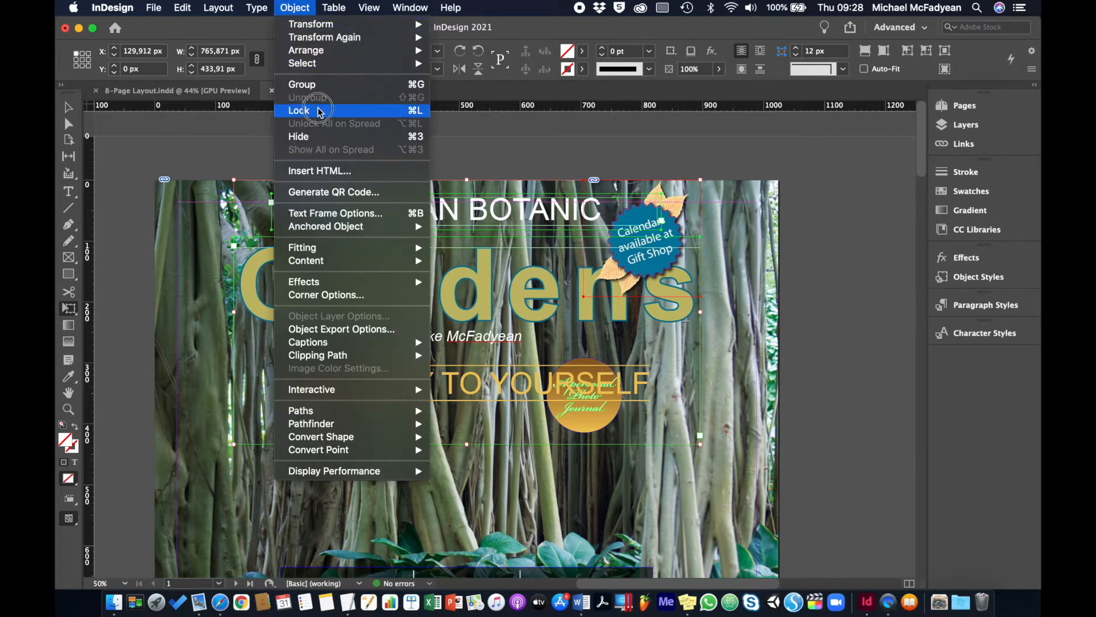
pyautogui.click(318, 110)
pyautogui.click(203, 243)
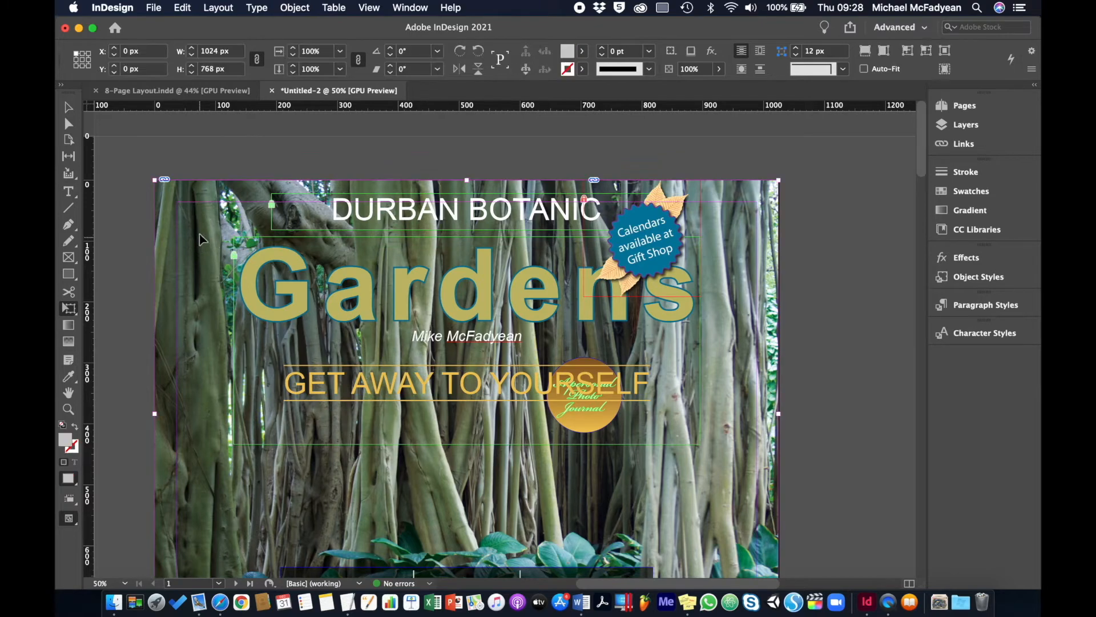
pyautogui.click(302, 7)
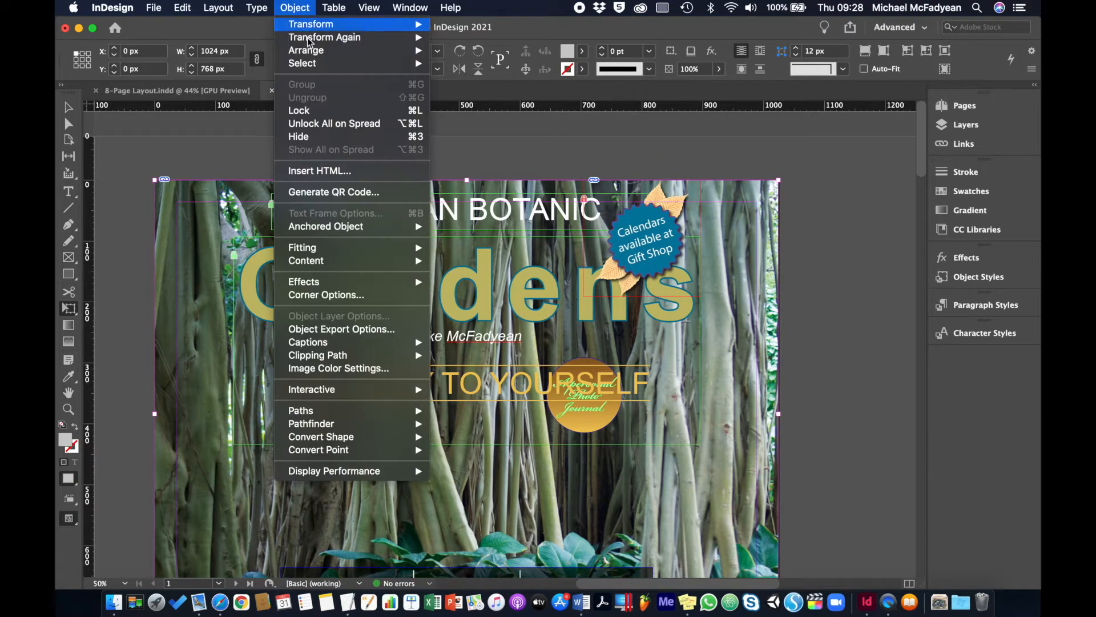
pyautogui.click(318, 110)
pyautogui.click(683, 466)
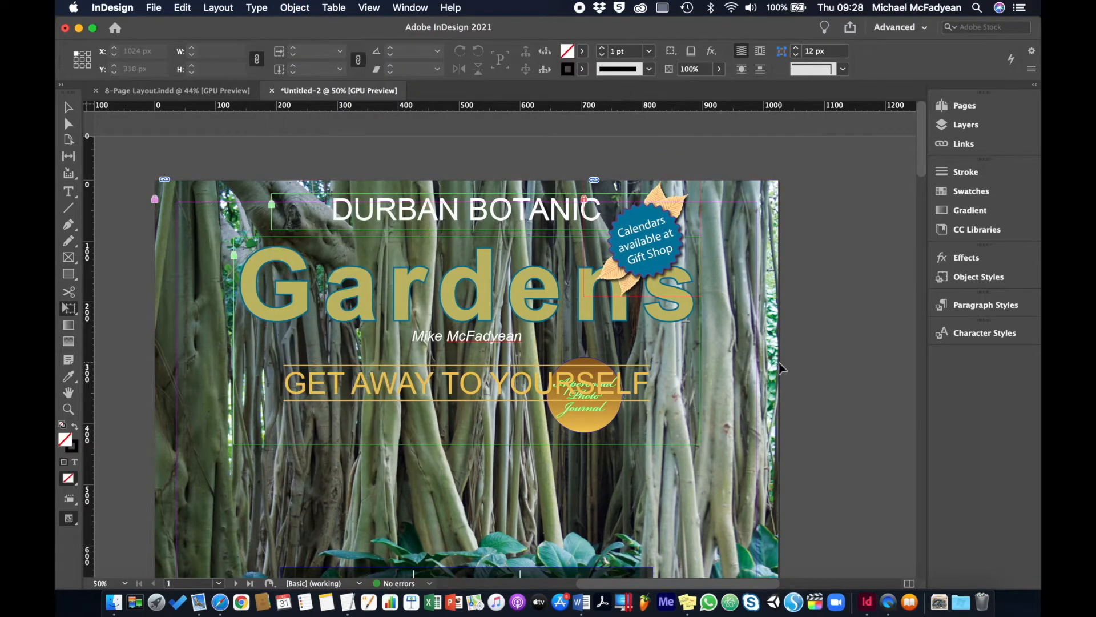
# Step: Move the round "A personal Photo Journal" badge beside the "GET AWAY TO YOURSELF" line, near the page's right edge
pyautogui.click(563, 426)
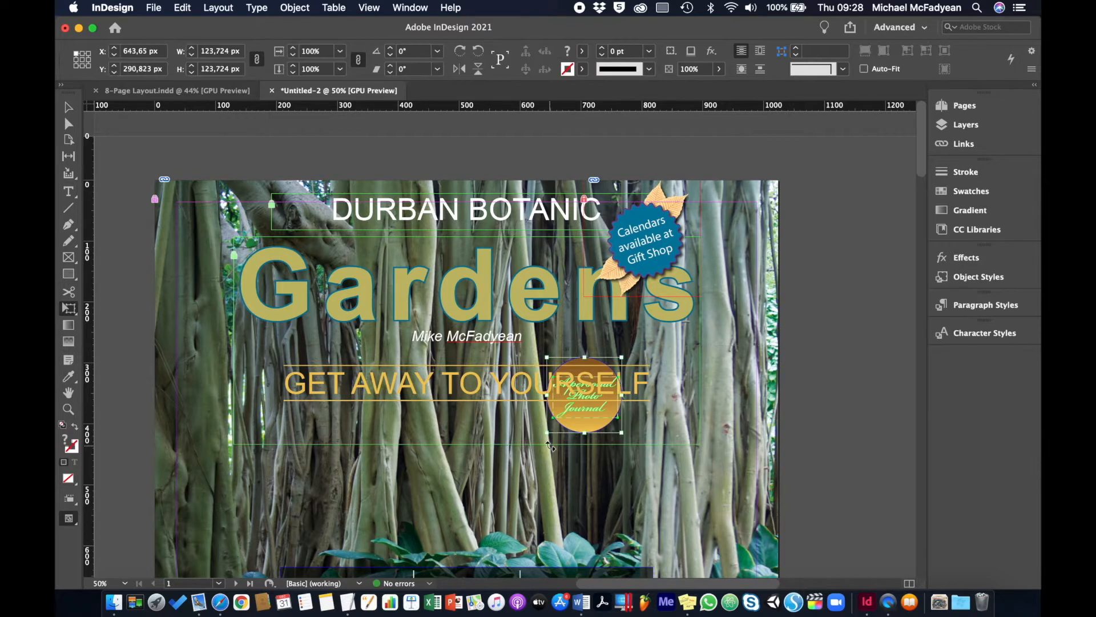
pyautogui.moveTo(587, 408); pyautogui.dragTo(720, 381)
pyautogui.scroll(-2, 831, 324)
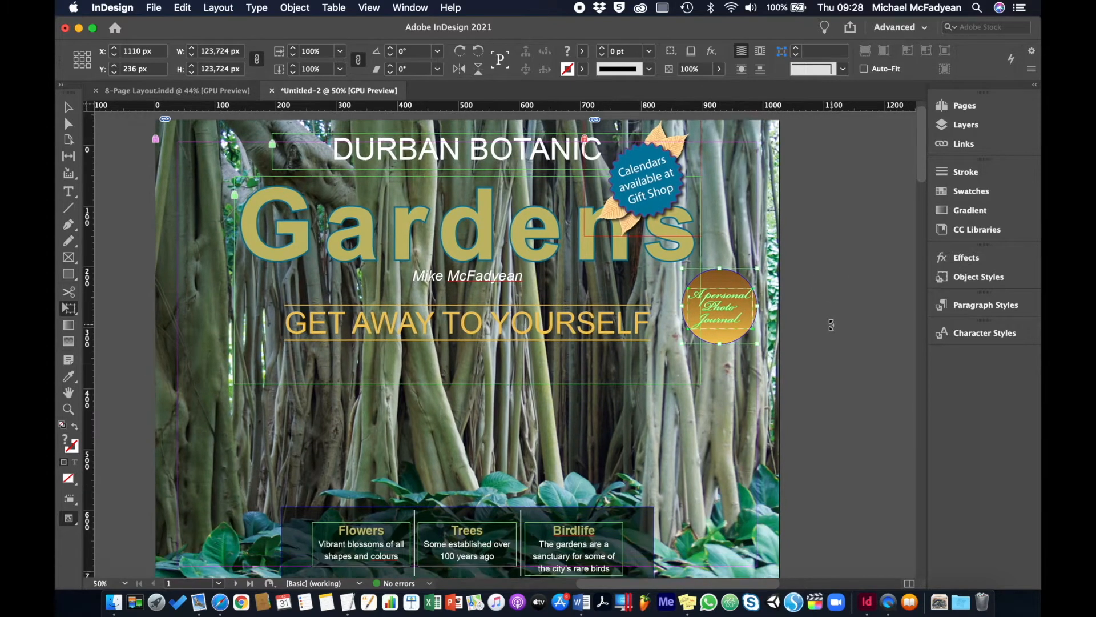
pyautogui.scroll(-2, 831, 324)
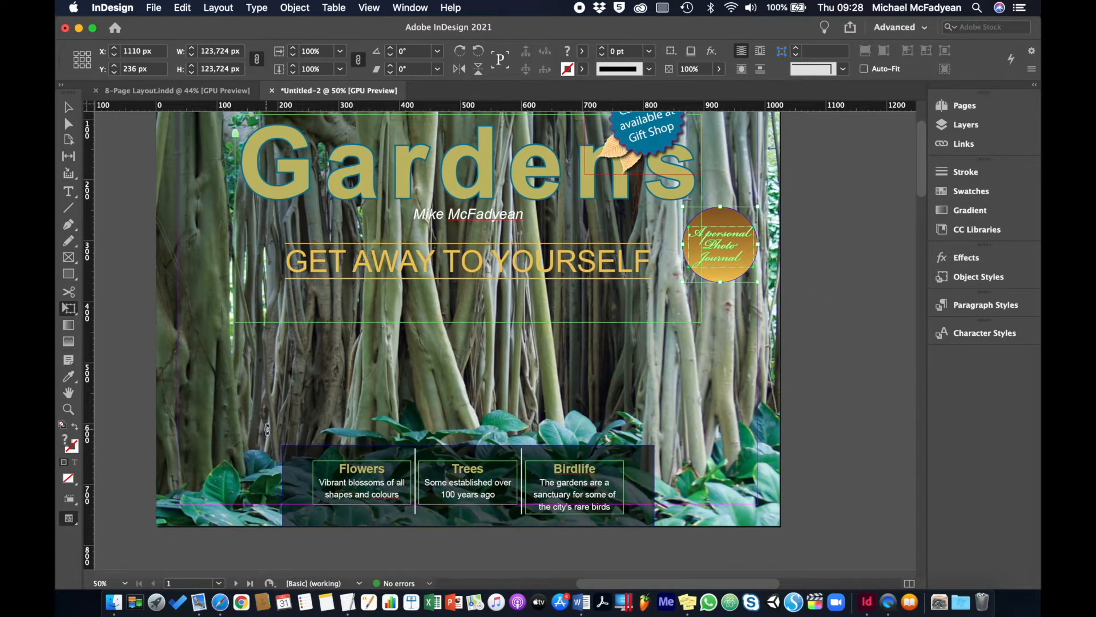
pyautogui.moveTo(320, 444); pyautogui.dragTo(629, 537)
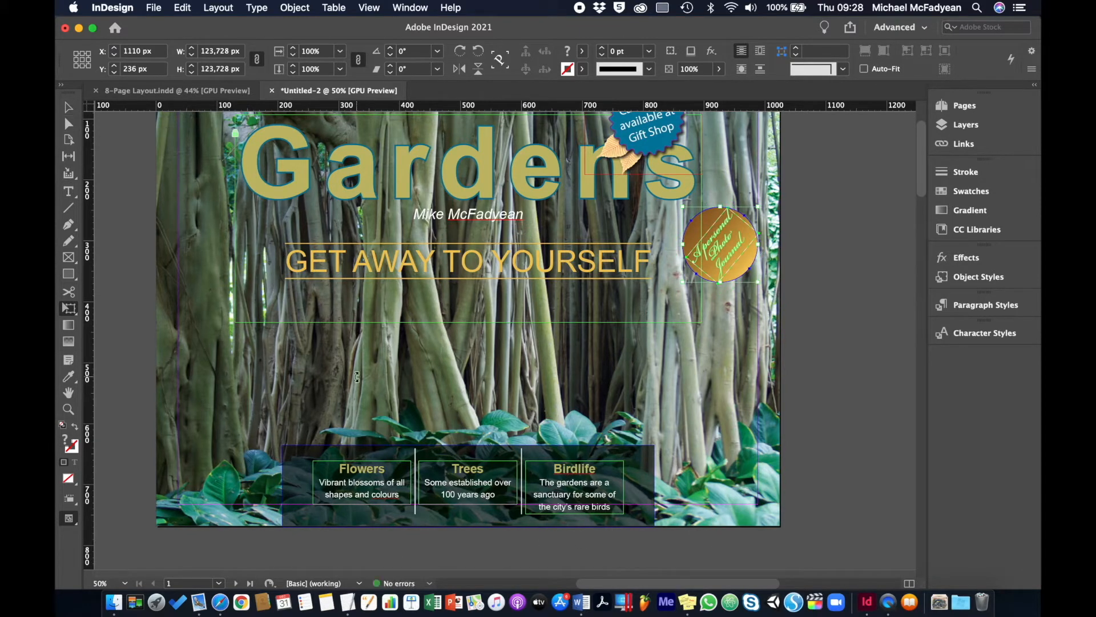
pyautogui.press('super+z')
# Step: Move the Flowers, Trees and Birdlife strip to the page's bottom-left corner and scale it across the page to about 1027 x 225 px
pyautogui.click(65, 110)
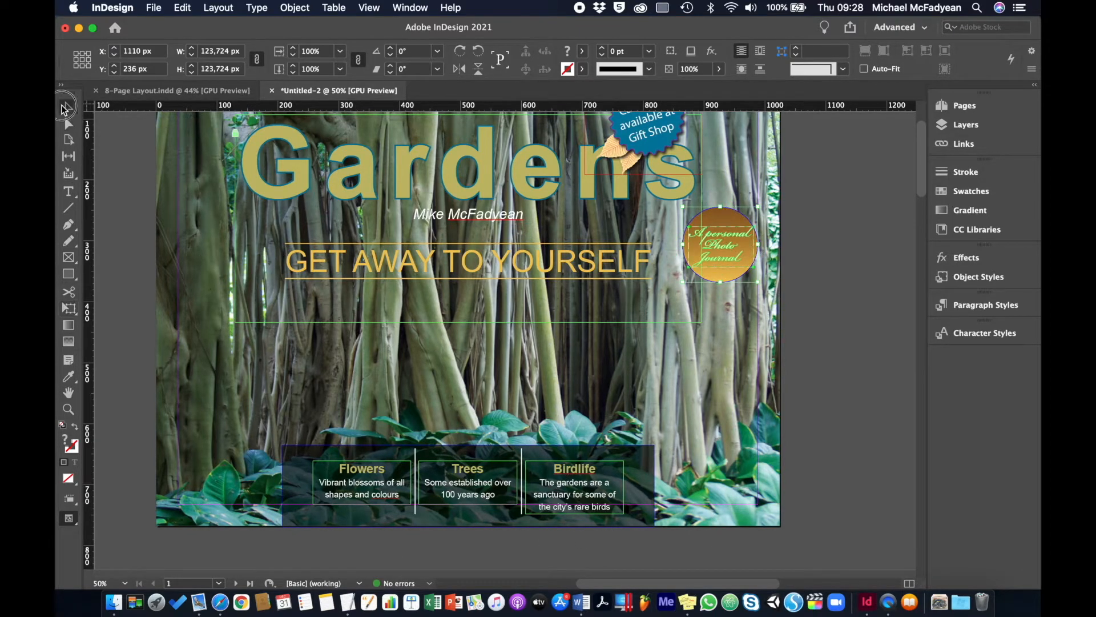
pyautogui.moveTo(264, 551); pyautogui.dragTo(203, 457)
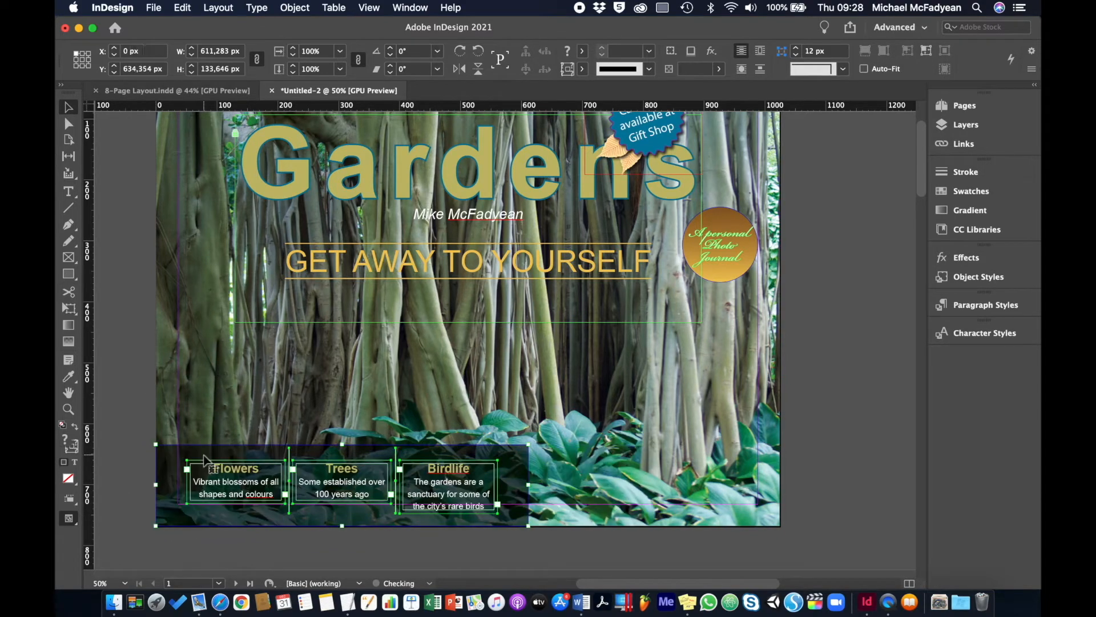
pyautogui.press('e')
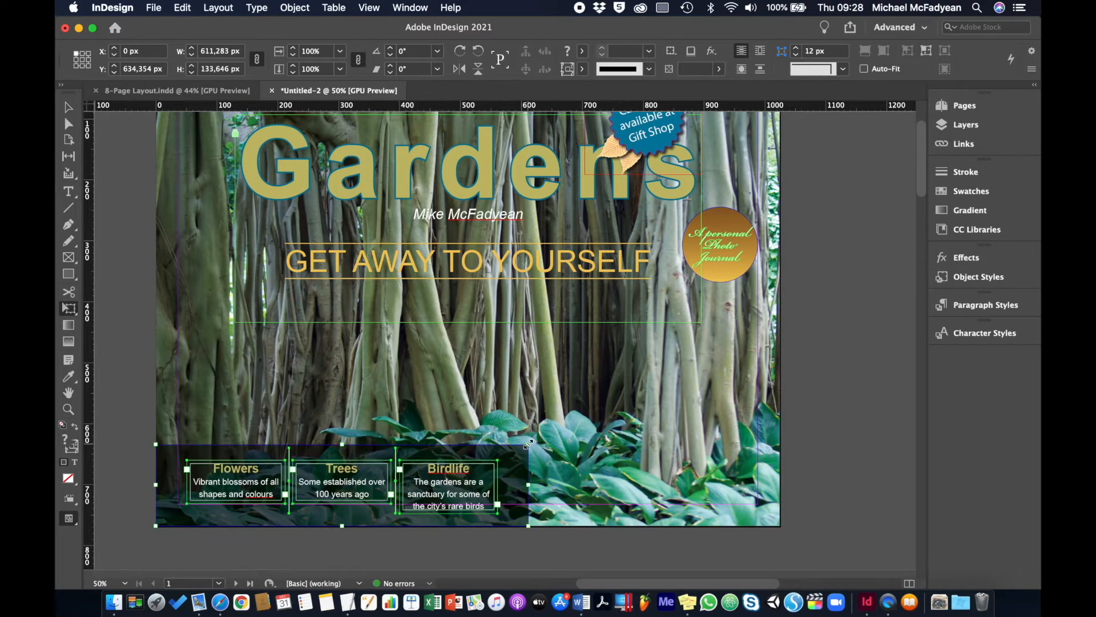
pyautogui.moveTo(528, 444); pyautogui.dragTo(781, 388)
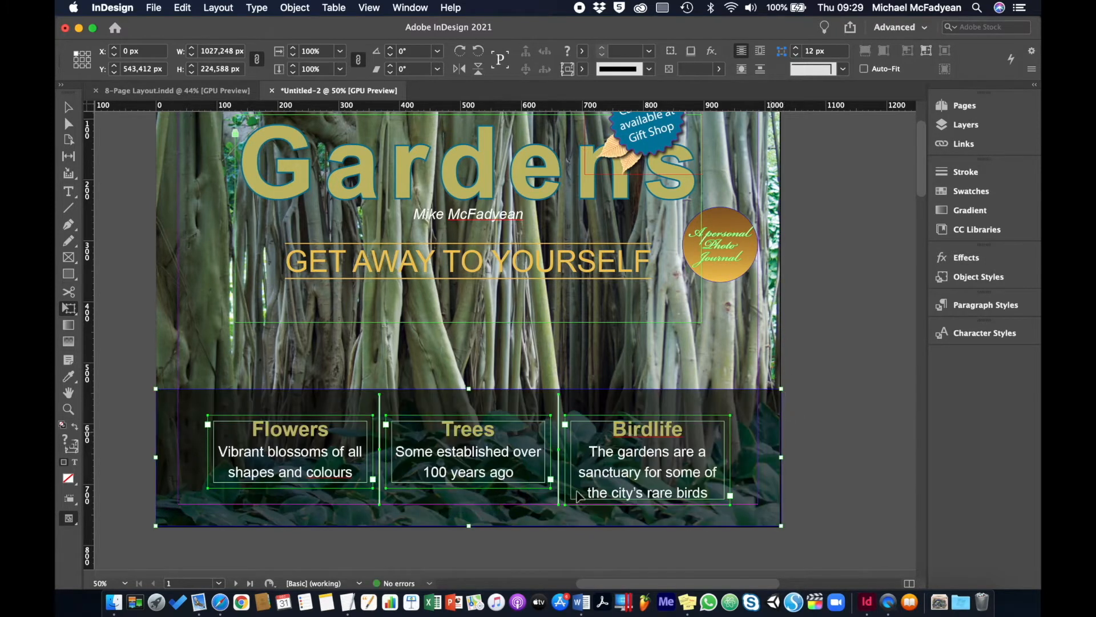
# Step: Deselect the strip and preview the whole cover without frame edges and guides, fitted to the window
pyautogui.click(68, 107)
pyautogui.click(133, 171)
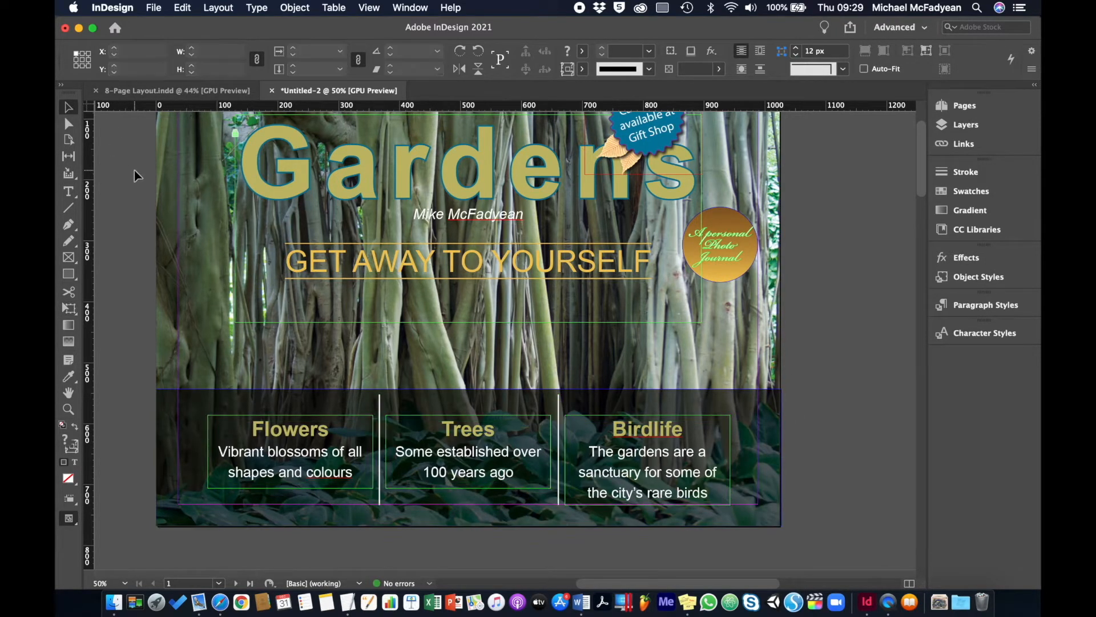
pyautogui.press('w')
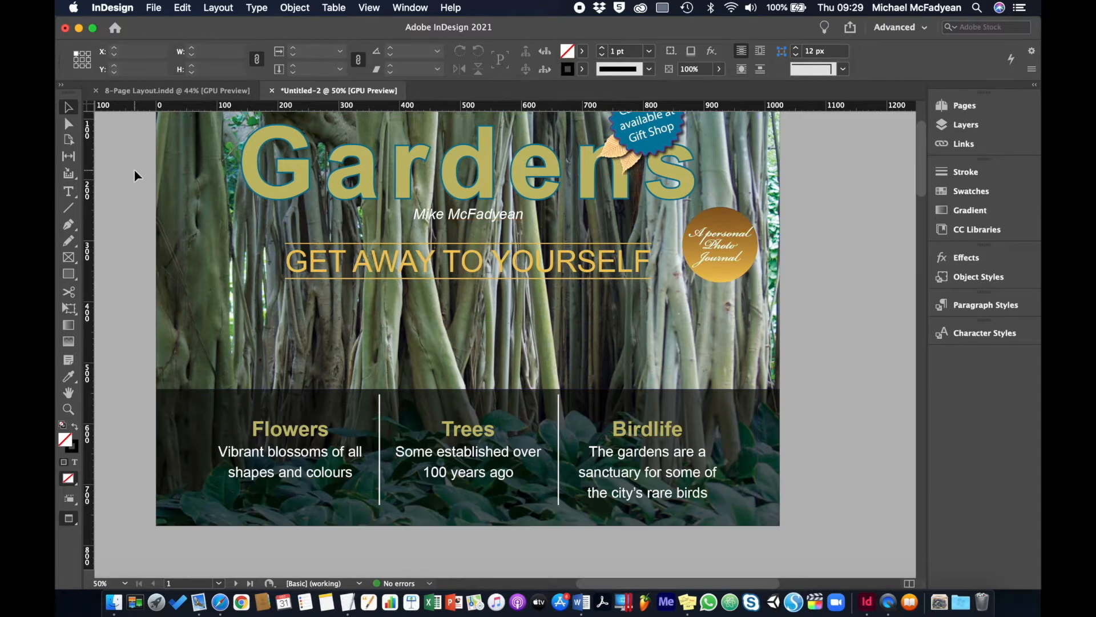
pyautogui.press('super+0')
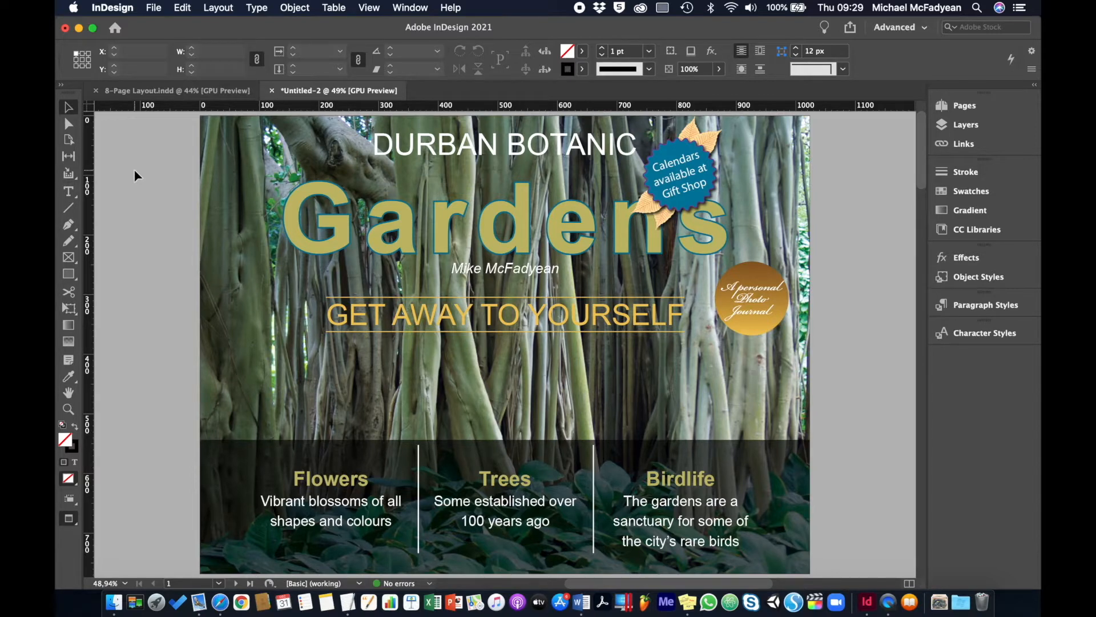
# Step: Copy the selected Summer Blossoms and Contents spread from 8-Page Layout.indd and paste it onto page 2 of the new document
pyautogui.click(132, 90)
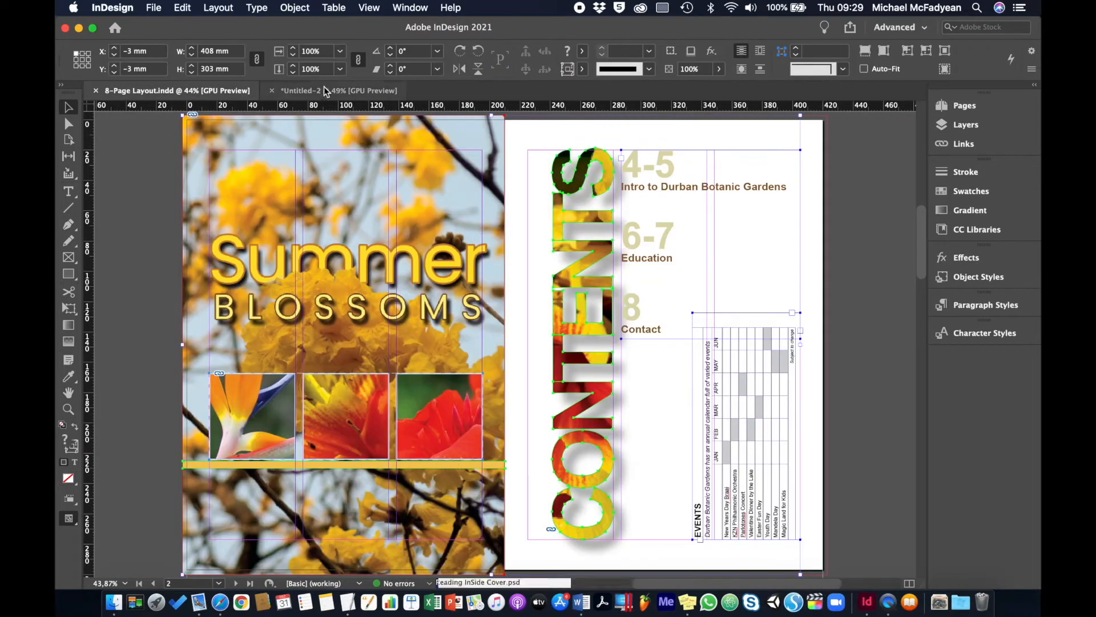
pyautogui.click(324, 90)
pyautogui.hotkey('shift', 'pagedown')
pyautogui.press('super+v')
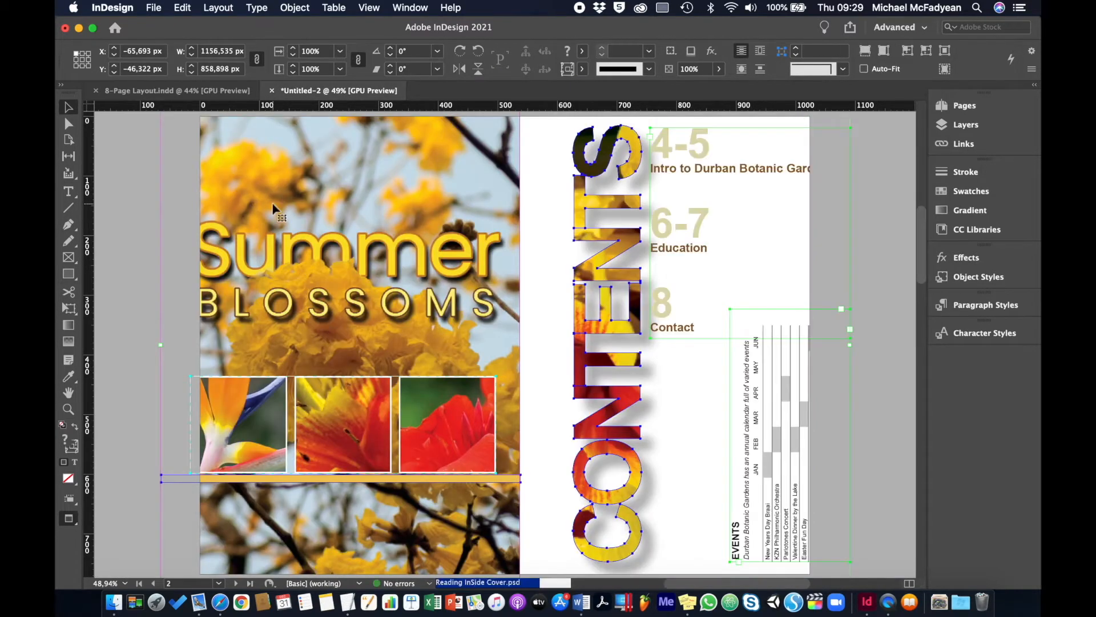
# Step: Align the pasted spread to page 2's top-left corner and scale it down with Free Transform to about 759 px high
pyautogui.press('e')
pyautogui.scroll(2, 272, 202)
pyautogui.moveTo(168, 150); pyautogui.dragTo(205, 177)
pyautogui.moveTo(531, 176); pyautogui.dragTo(534, 178)
pyautogui.scroll(-5, 883, 335)
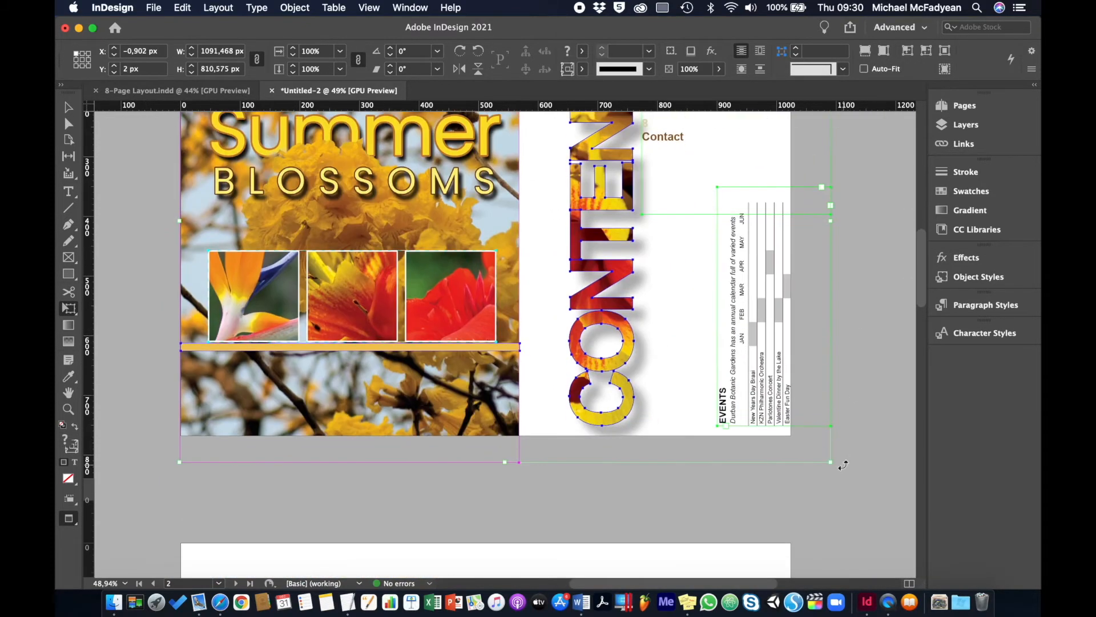
pyautogui.moveTo(833, 463); pyautogui.dragTo(786, 434)
# Step: Extend the blossom background frame to the full page height, from Y 0 px at 768 px high, and refit its image
pyautogui.press('v')
pyautogui.click(353, 435)
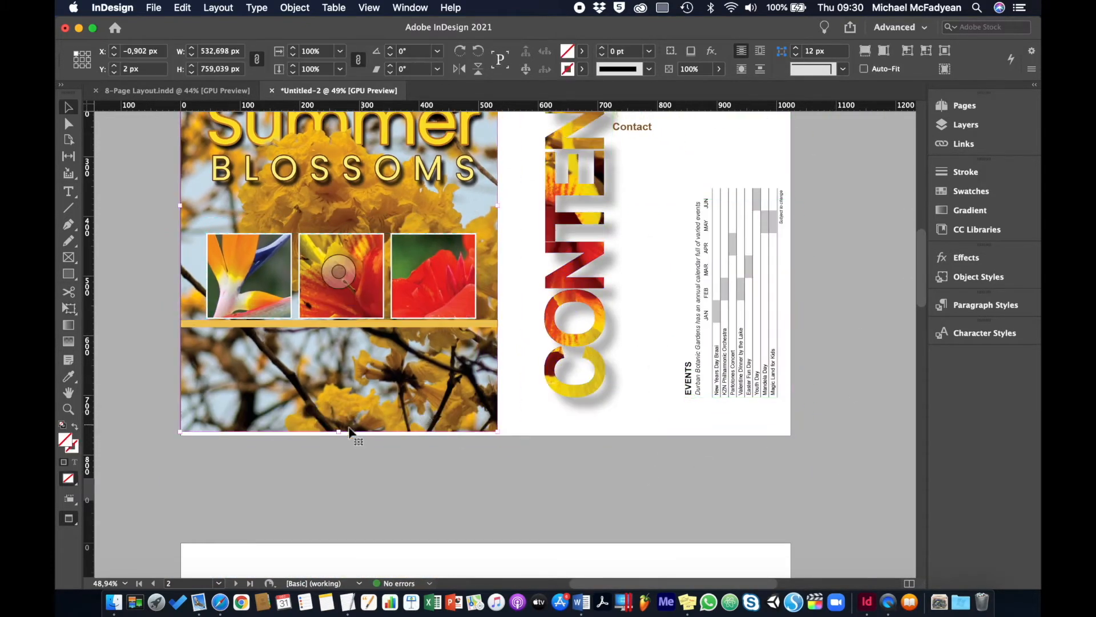
pyautogui.scroll(5, 339, 435)
pyautogui.moveTo(367, 242); pyautogui.dragTo(367, 239)
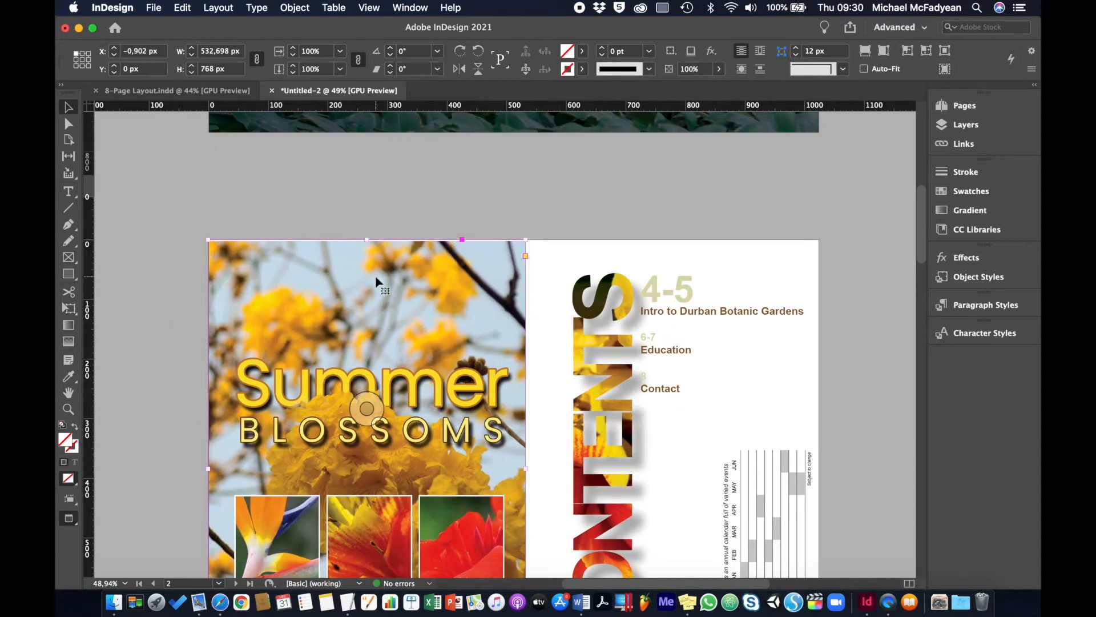
pyautogui.rightClick(376, 275)
pyautogui.moveTo(505, 347)
pyautogui.click(557, 348)
pyautogui.click(841, 306)
# Step: Shift the Contents title, page list and events table together 30 px to the left
pyautogui.scroll(-5, 842, 306)
pyautogui.scroll(1, 842, 306)
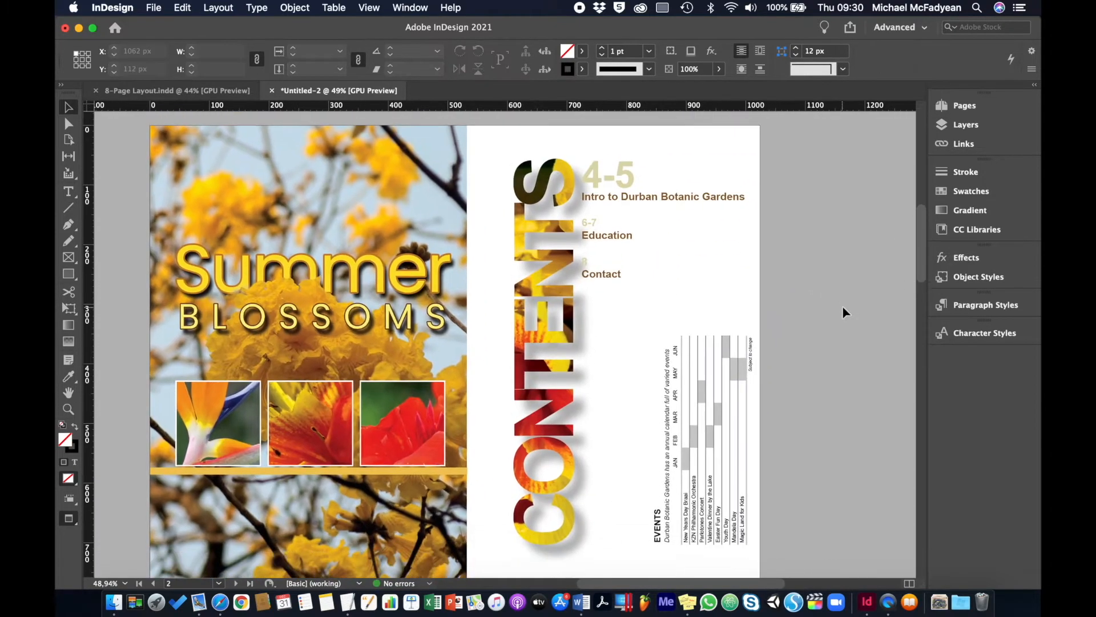
pyautogui.moveTo(815, 164); pyautogui.dragTo(511, 548)
pyautogui.hotkey('shift', 'Left')
pyautogui.hotkey('shift', 'Left')
pyautogui.hotkey('shift', 'Left')
pyautogui.click(588, 548)
# Step: Move the contents page list text frame 20 px to the right, away from the vertical Contents title
pyautogui.click(611, 196)
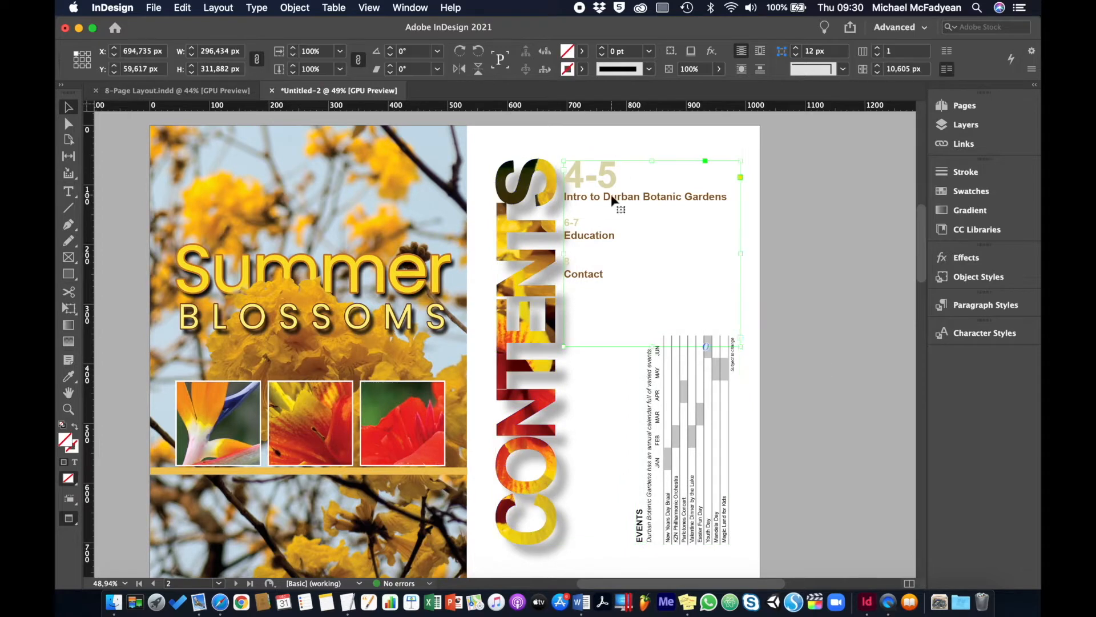
pyautogui.hotkey('shift', 'Right')
pyautogui.hotkey('shift', 'Right')
# Step: Match the page numbers 6-7 and 8 in the contents list to the 4-5 number's formatting with the Eyedropper tool
pyautogui.tripleClick(582, 225)
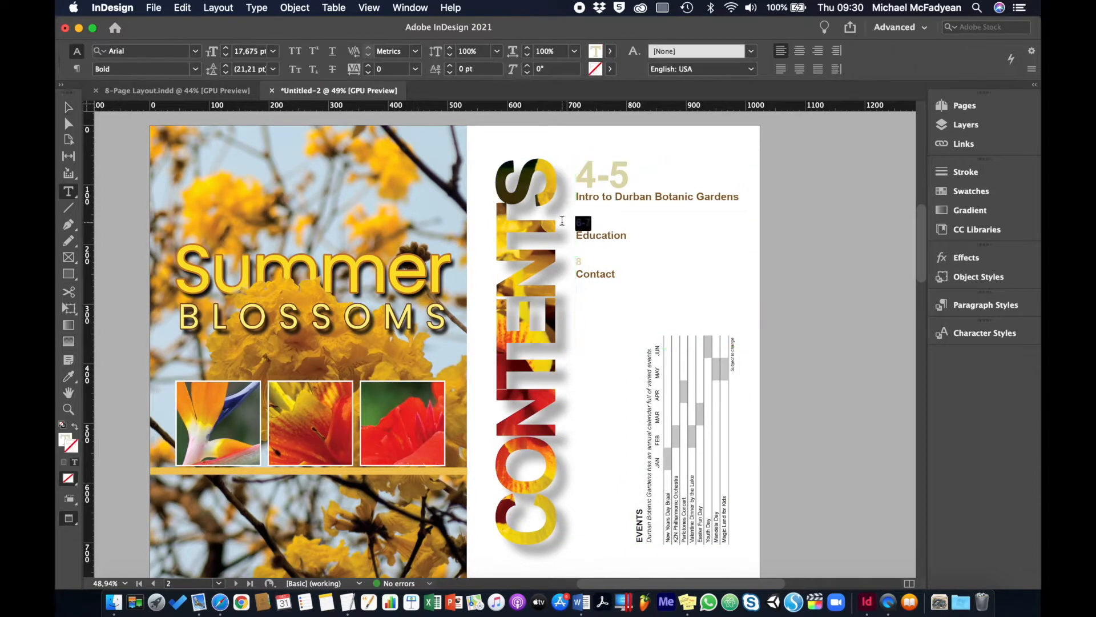
pyautogui.press('i')
pyautogui.click(612, 171)
pyautogui.moveTo(587, 293); pyautogui.dragTo(567, 293)
pyautogui.click(69, 107)
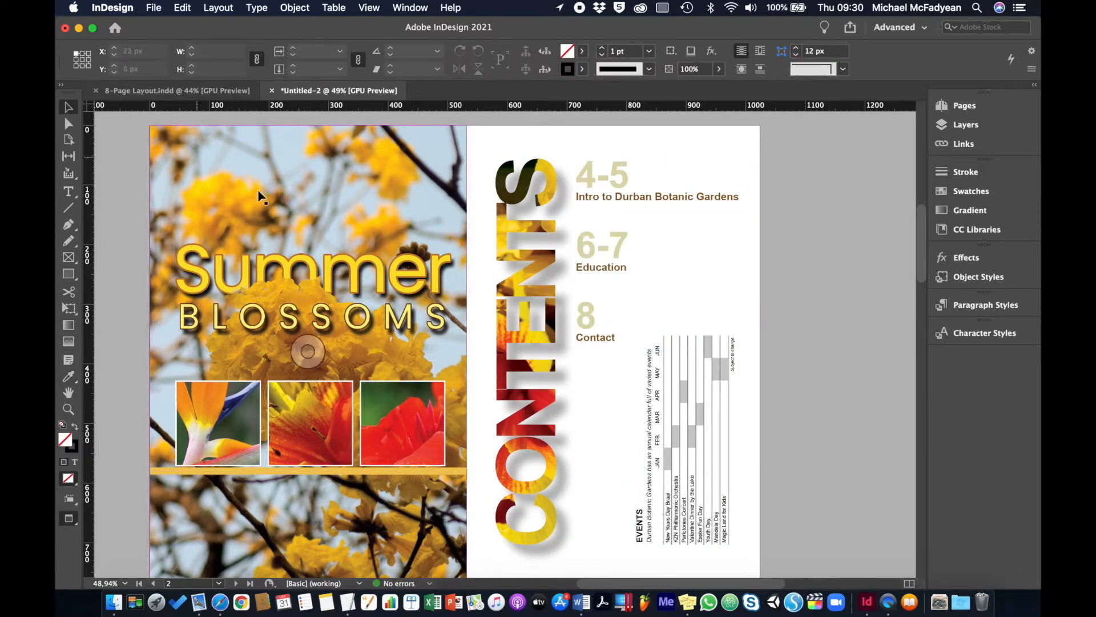
# Step: Copy everything on the pages 4-5 spread of the 8-Page Layout document and paste it onto page 3 of the web document
pyautogui.press('super+0')
pyautogui.hotkey('shift', 'pagedown')
pyautogui.click(223, 95)
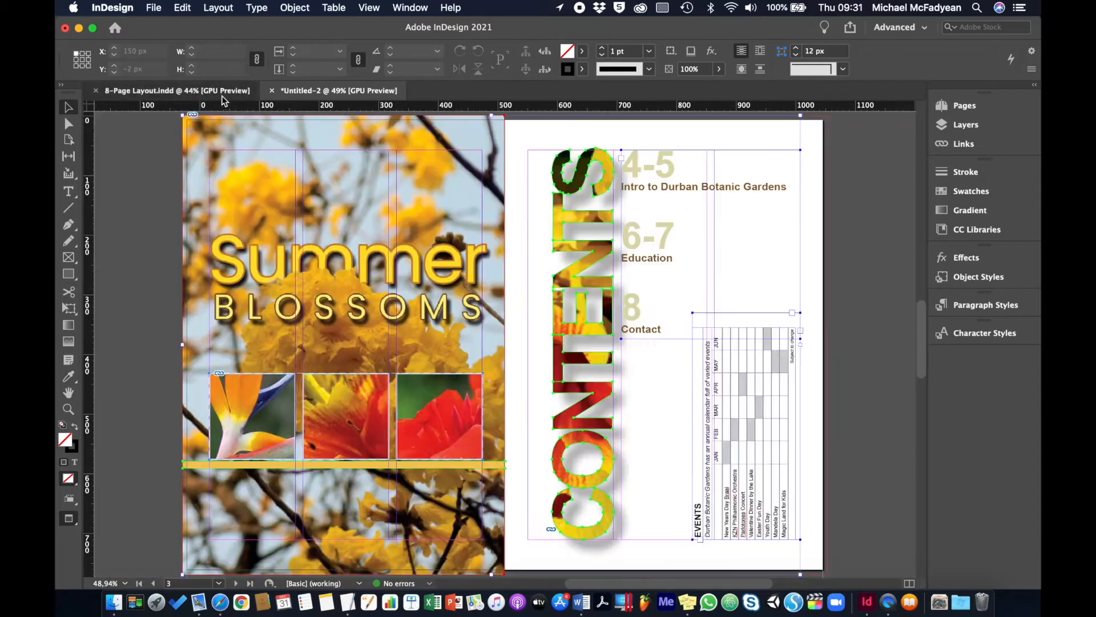
pyautogui.hotkey('shift', 'pagedown')
pyautogui.hotkey('shift', 'pagedown')
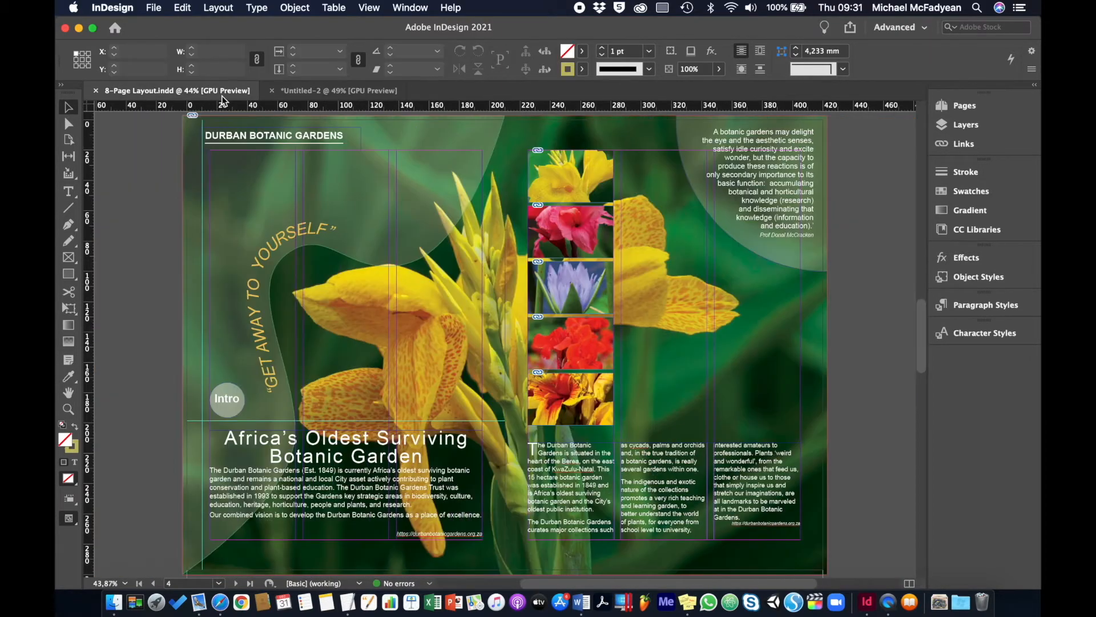
pyautogui.press('super+a')
pyautogui.click(328, 95)
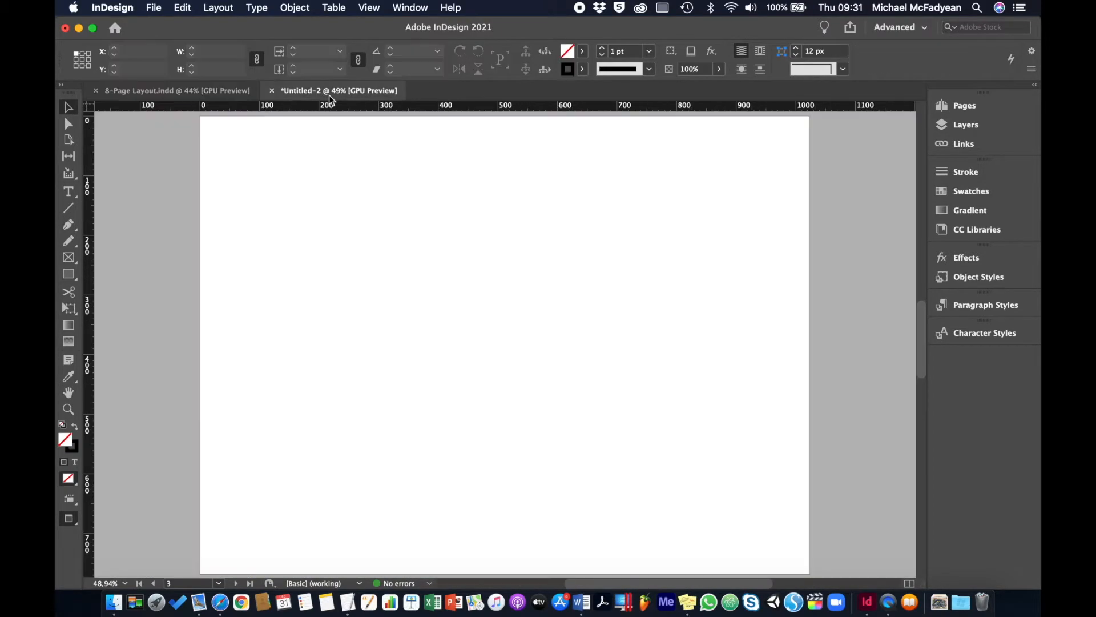
pyautogui.press('super+v')
# Step: Scale the pasted intro spread with Free Transform to about 1095 x 779 px and align it with the page's top-left corner
pyautogui.press('super+minus')
pyautogui.press('super+minus')
pyautogui.press('e')
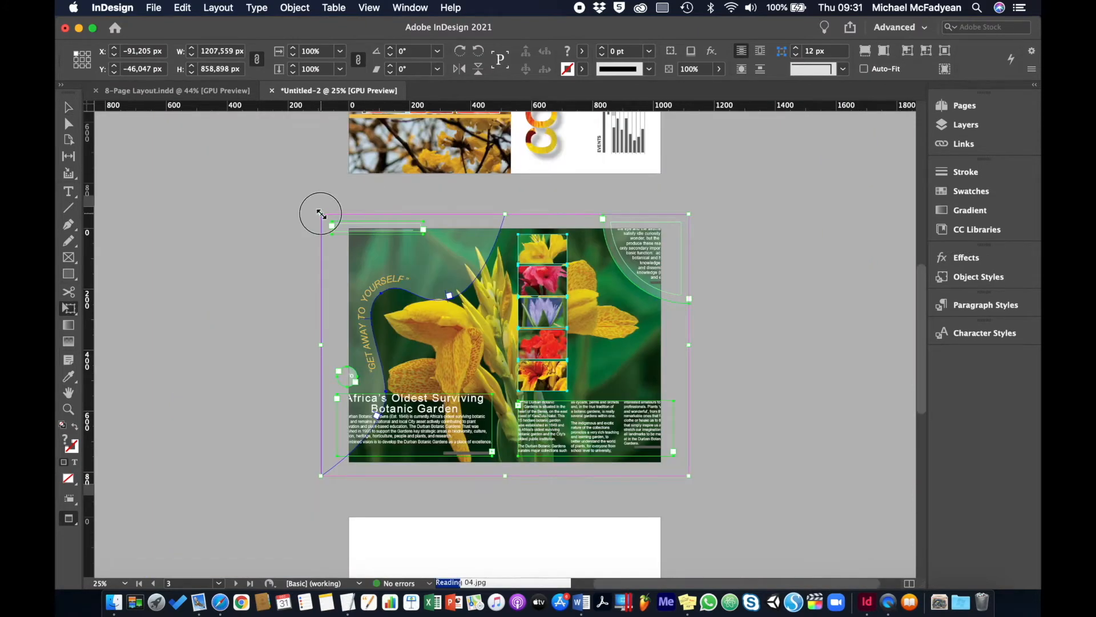
pyautogui.moveTo(318, 207); pyautogui.dragTo(338, 225)
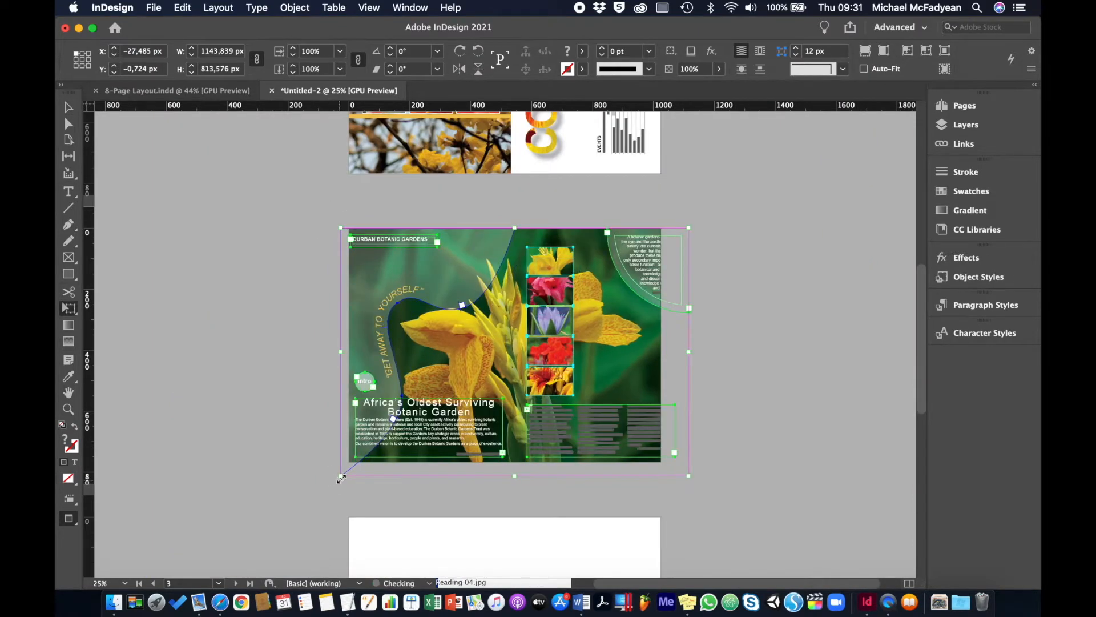
pyautogui.moveTo(341, 474)
pyautogui.mouseDown()
pyautogui.moveTo(366, 454)
pyautogui.moveTo(356, 467)
pyautogui.mouseUp()
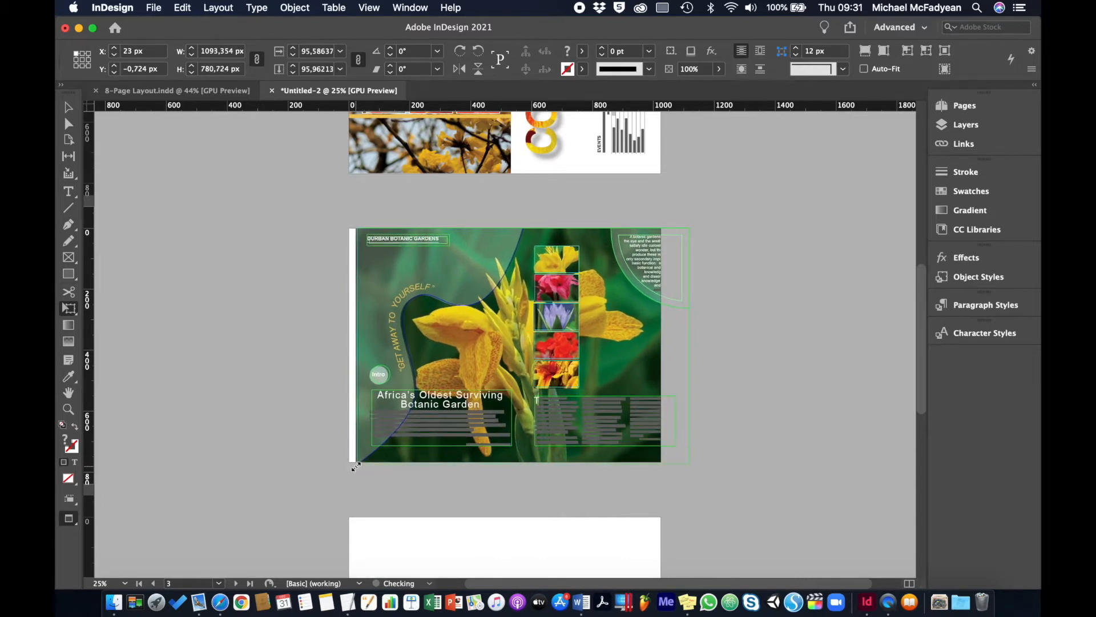
pyautogui.press('super+0')
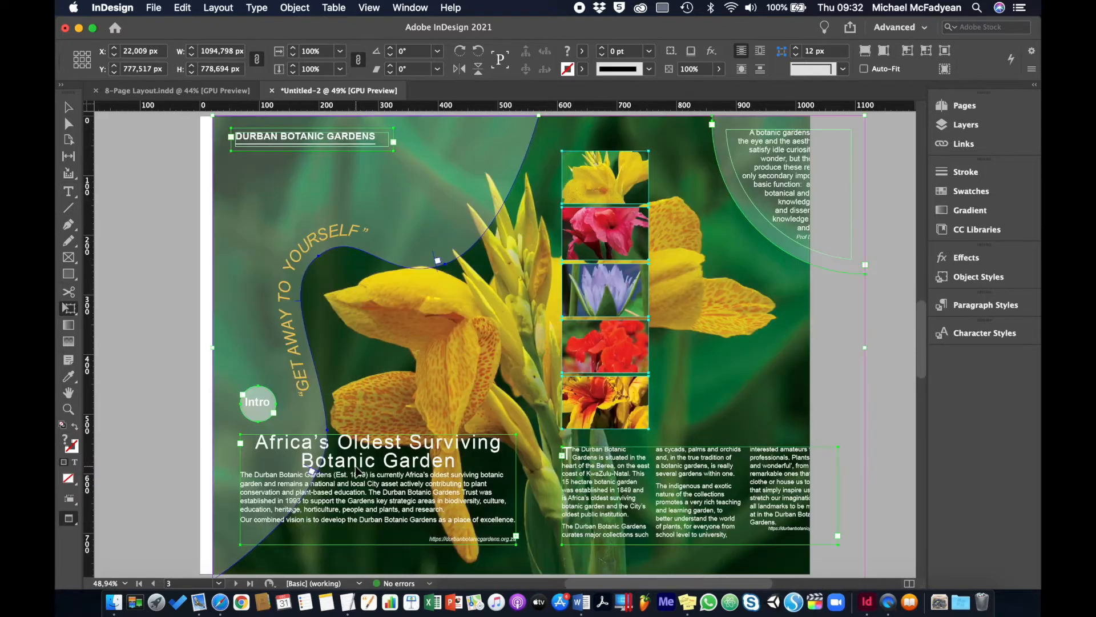
pyautogui.press('v')
pyautogui.click(878, 322)
# Step: Narrow the flower background frame to the page's right edge, about 1022 px wide, and refit its image
pyautogui.click(837, 338)
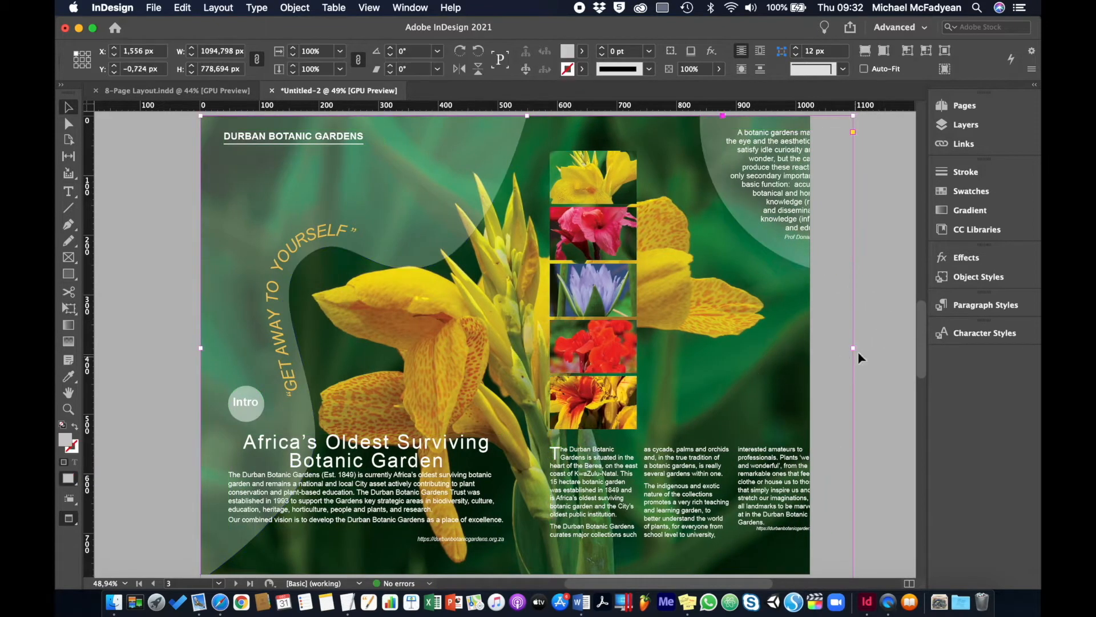
pyautogui.moveTo(854, 347); pyautogui.dragTo(810, 359)
pyautogui.rightClick(734, 316)
pyautogui.moveTo(749, 360)
pyautogui.click(696, 368)
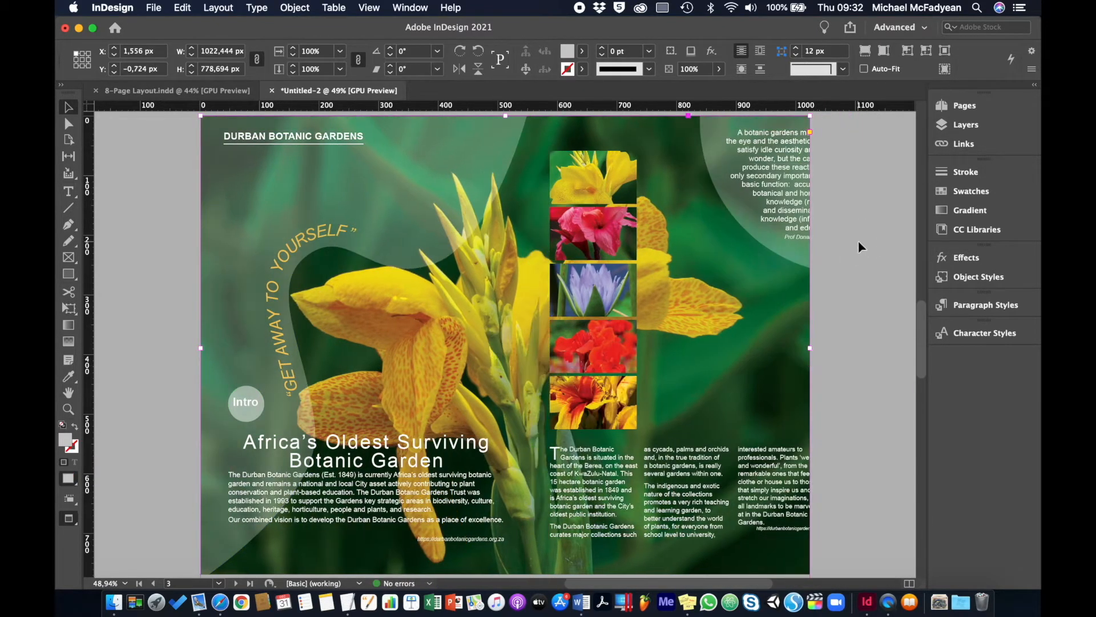
# Step: Shift content left to fit the page: the quote with its circle about 70 px, the three-column text about 55 px, the Africa's Oldest text about 12 px
pyautogui.moveTo(811, 194); pyautogui.dragTo(778, 194)
pyautogui.press('shift+super+a')
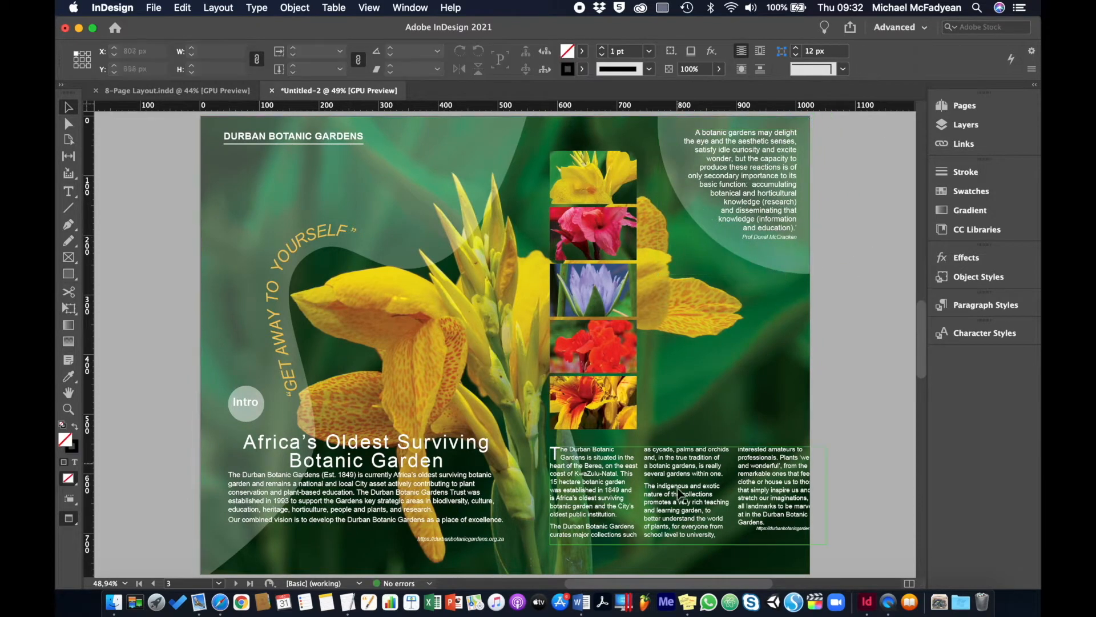
pyautogui.click(679, 492)
pyautogui.moveTo(679, 492); pyautogui.dragTo(644, 492)
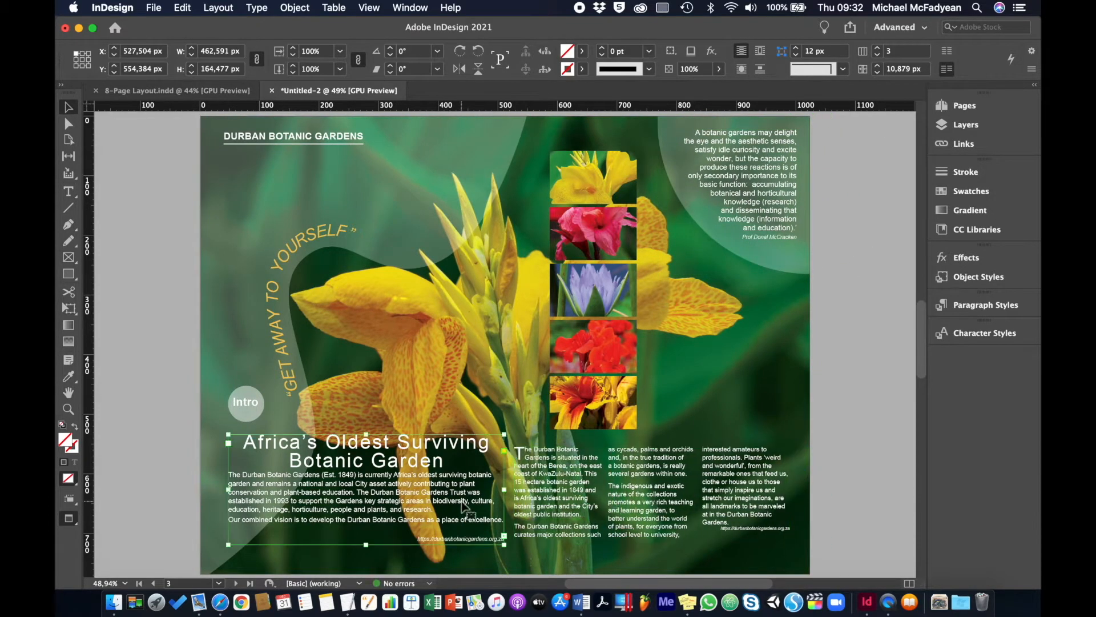
pyautogui.moveTo(470, 505); pyautogui.dragTo(460, 502)
pyautogui.moveTo(663, 480); pyautogui.dragTo(666, 480)
pyautogui.click(865, 338)
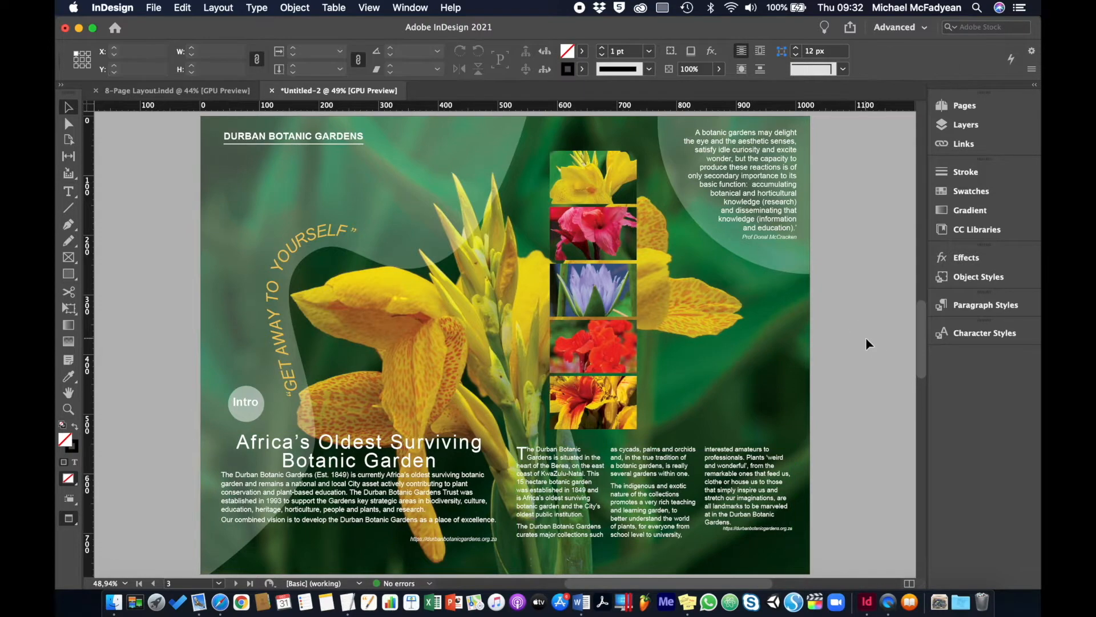
# Step: Copy everything on the Education spread of the 8-Page Layout document and paste it onto page 4 of the web document
pyautogui.hotkey('shift', 'pagedown')
pyautogui.click(191, 91)
pyautogui.hotkey('shift', 'pagedown')
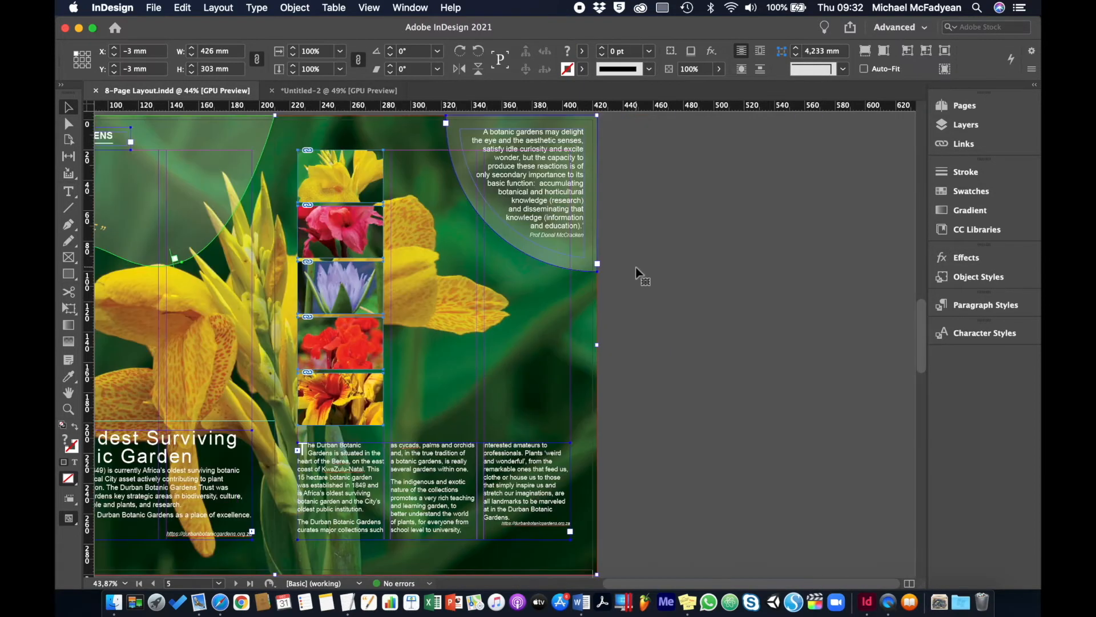
pyautogui.hotkey('shift', 'pagedown')
pyautogui.press('super+a')
pyautogui.press('super+c')
pyautogui.press('super+grave')
pyautogui.press('super+v')
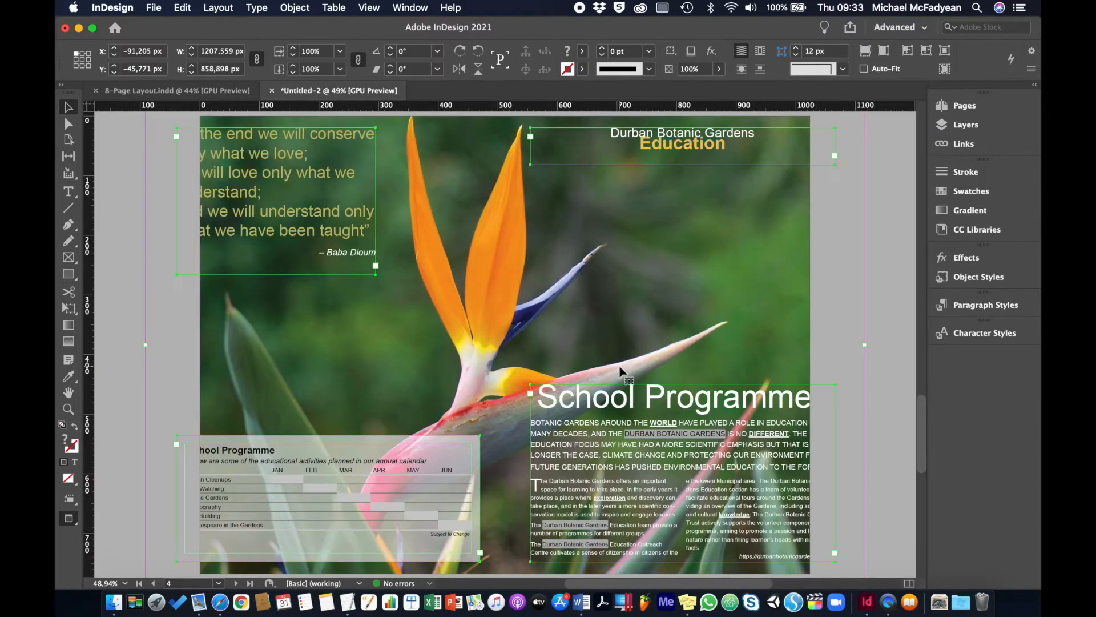
# Step: Scale the pasted Education spread with Free Transform to about 1081 x 769 px to match the page height
pyautogui.press('super+minus')
pyautogui.press('e')
pyautogui.moveTo(321, 214); pyautogui.dragTo(341, 228)
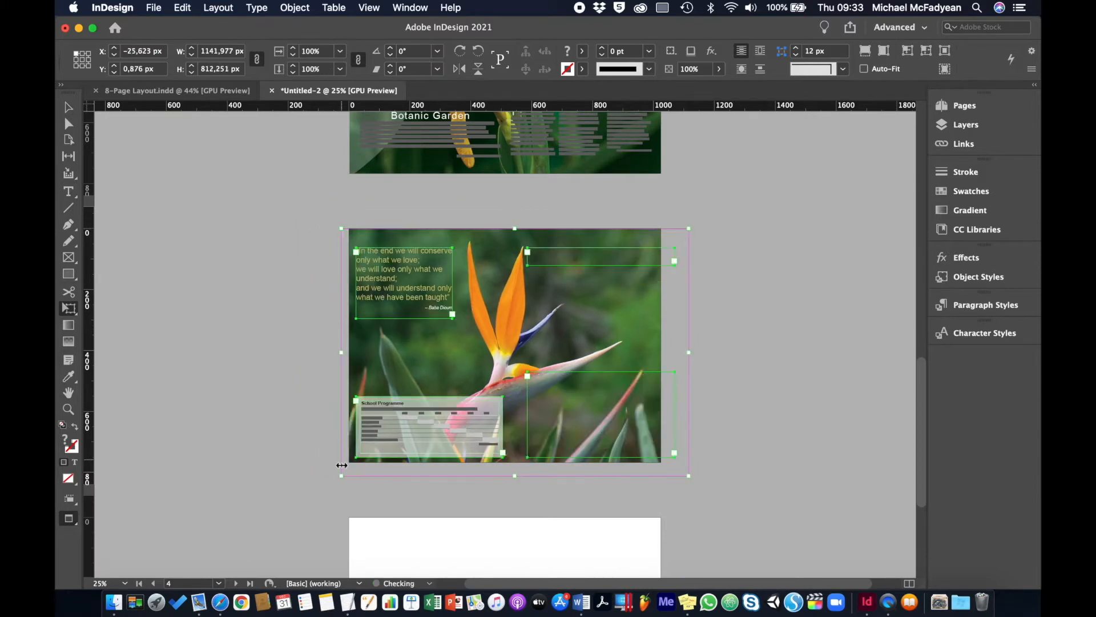
pyautogui.moveTo(342, 476); pyautogui.dragTo(358, 460)
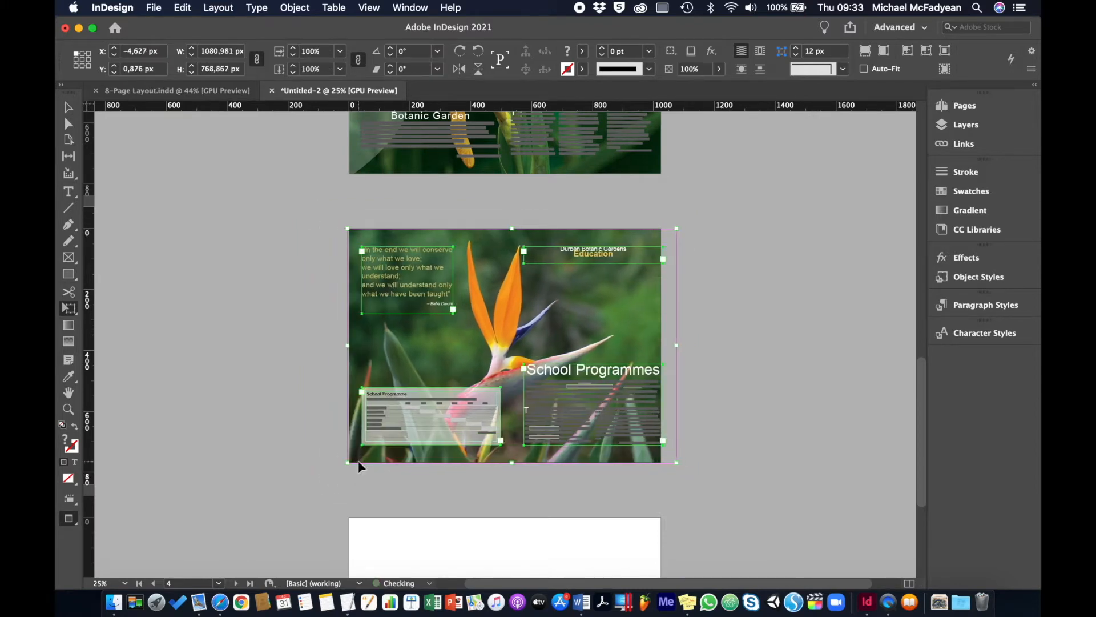
# Step: Narrow the bird-of-paradise background frame to the page's right edge, refit its image and lock it
pyautogui.press('super+alt+equal')
pyautogui.moveTo(841, 345); pyautogui.dragTo(810, 355)
pyautogui.rightClick(744, 361)
pyautogui.moveTo(778, 361)
pyautogui.click(676, 362)
pyautogui.press('super+l')
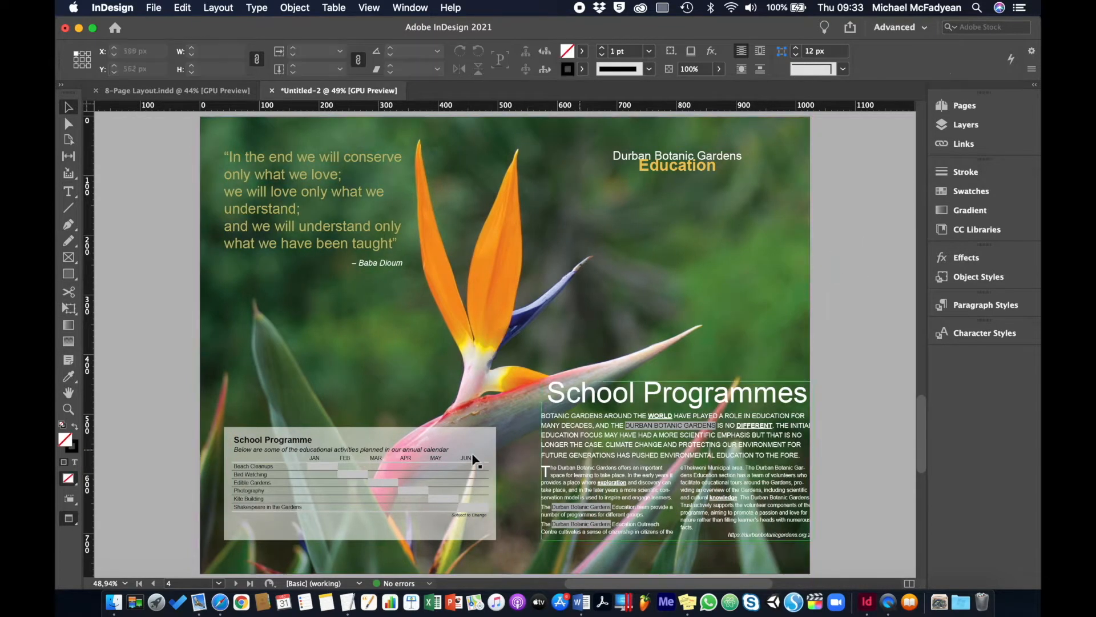
# Step: Scale the School Programme table with Free Transform down to about 402 x 167 px
pyautogui.click(474, 460)
pyautogui.press('e')
pyautogui.moveTo(494, 531); pyautogui.dragTo(464, 525)
pyautogui.press('v')
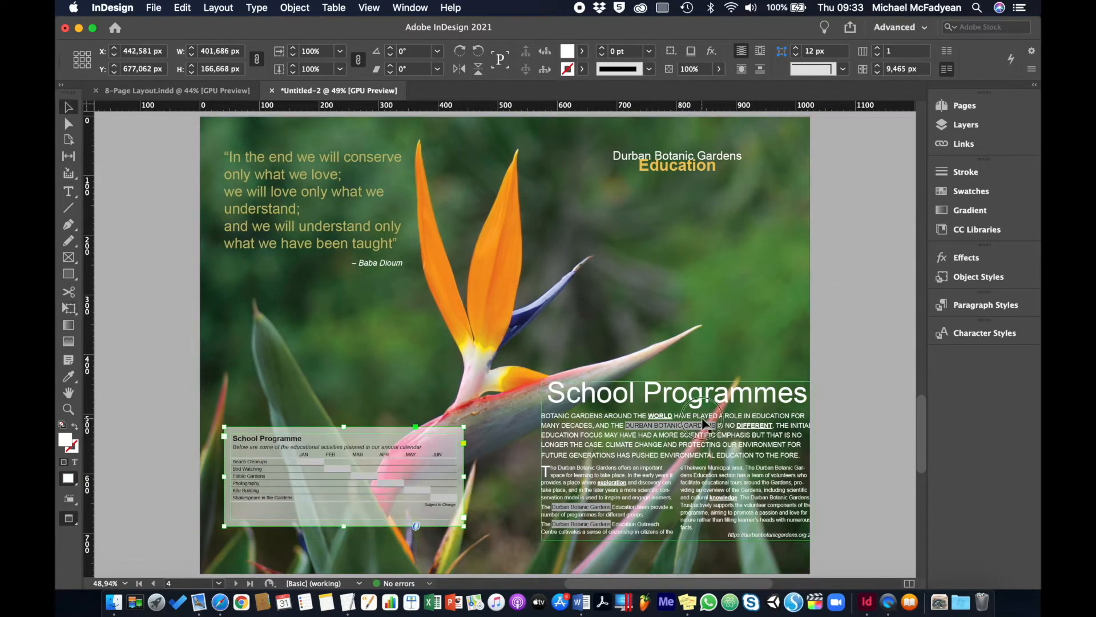
# Step: Move the Education heading and the School Programmes text together about 60 px to the left
pyautogui.moveTo(703, 168); pyautogui.dragTo(696, 168)
pyautogui.hotkey('shift', 'Left')
pyautogui.hotkey('shift', 'Left')
pyautogui.hotkey('shift', 'Left')
pyautogui.hotkey('shift', 'Left')
pyautogui.hotkey('shift', 'Left')
pyautogui.click(859, 190)
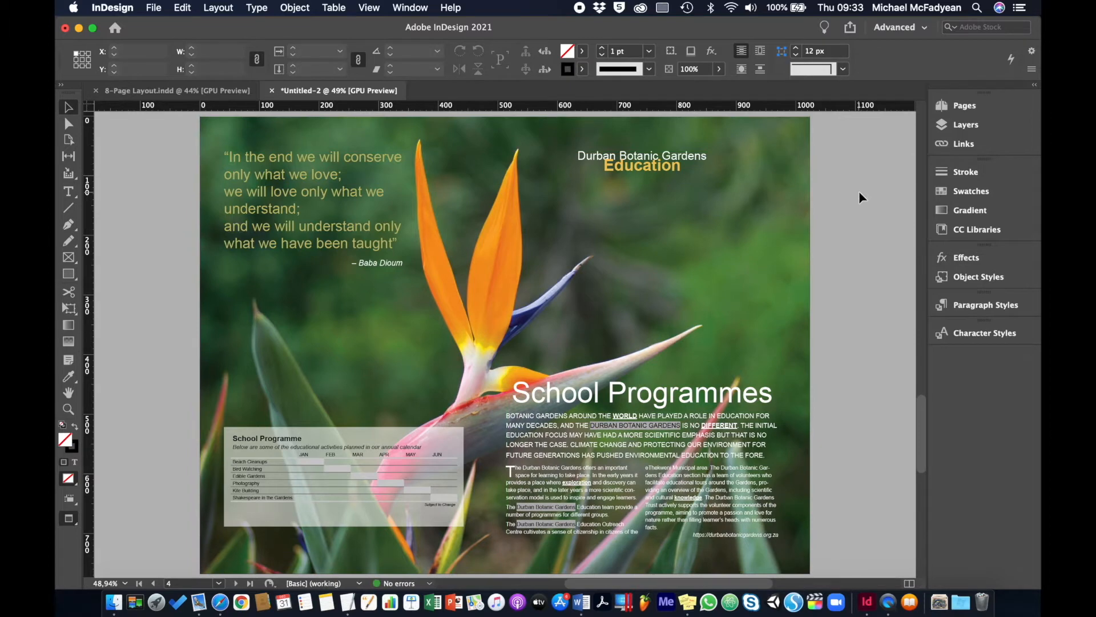
# Step: Copy everything on the Contact page of the 8-Page Layout document and paste it in place on page 5 of the web document
pyautogui.hotkey('shift', 'pagedown')
pyautogui.click(214, 93)
pyautogui.hotkey('shift', 'pagedown')
pyautogui.press('super+a')
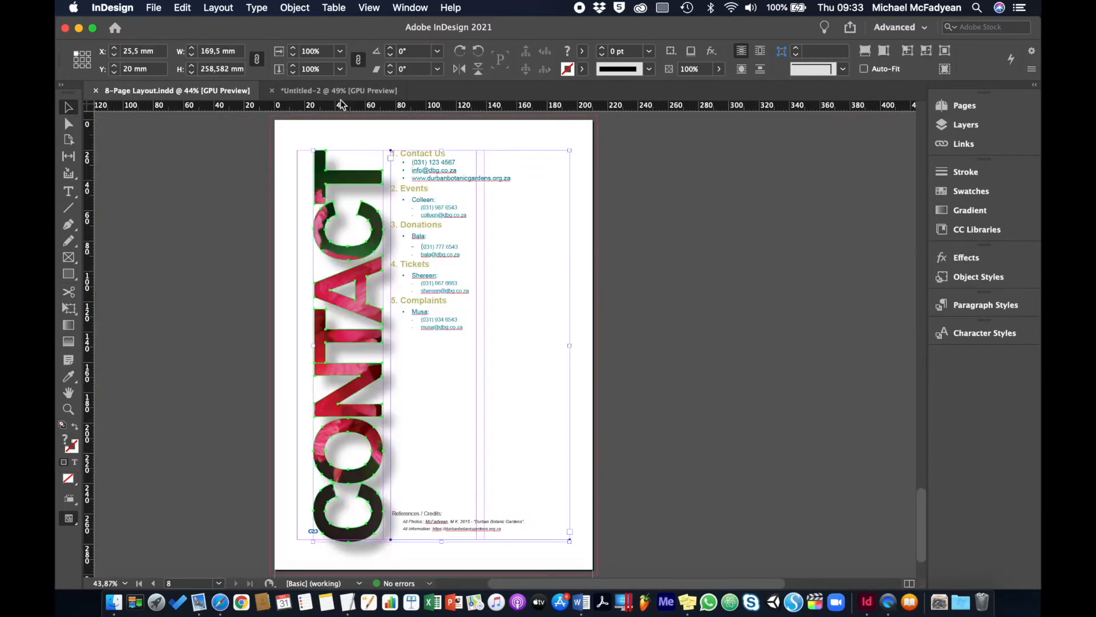
pyautogui.click(342, 93)
pyautogui.press('alt+shift+super+v')
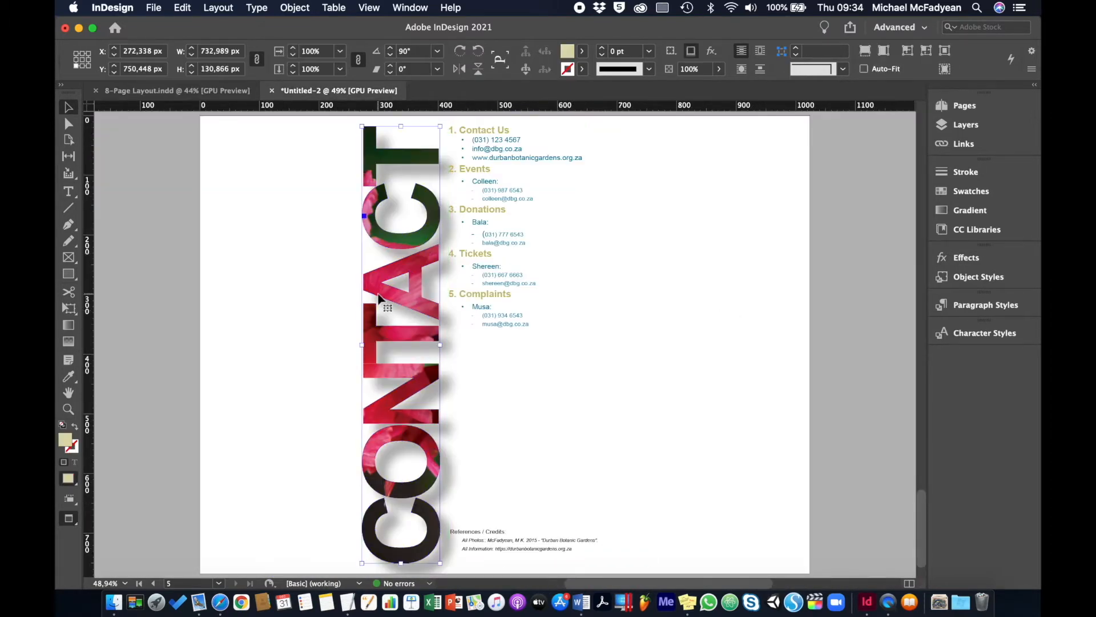
# Step: Shift the vertical Contact title about 100 px to the left and move the contact details frame 150 px to the right
pyautogui.click(379, 297)
pyautogui.click(492, 283)
pyautogui.hotkey('shift', 'Right')
pyautogui.hotkey('shift', 'Right')
pyautogui.hotkey('shift', 'Right')
pyautogui.hotkey('shift', 'Right')
pyautogui.hotkey('shift', 'Right')
pyautogui.hotkey('shift', 'Right')
pyautogui.hotkey('shift', 'Right')
pyautogui.hotkey('shift', 'Right')
pyautogui.hotkey('shift', 'Right')
pyautogui.hotkey('shift', 'Right')
pyautogui.hotkey('shift', 'Right')
pyautogui.hotkey('shift', 'Right')
pyautogui.hotkey('shift', 'Right')
pyautogui.hotkey('shift', 'Right')
pyautogui.hotkey('shift', 'Right')
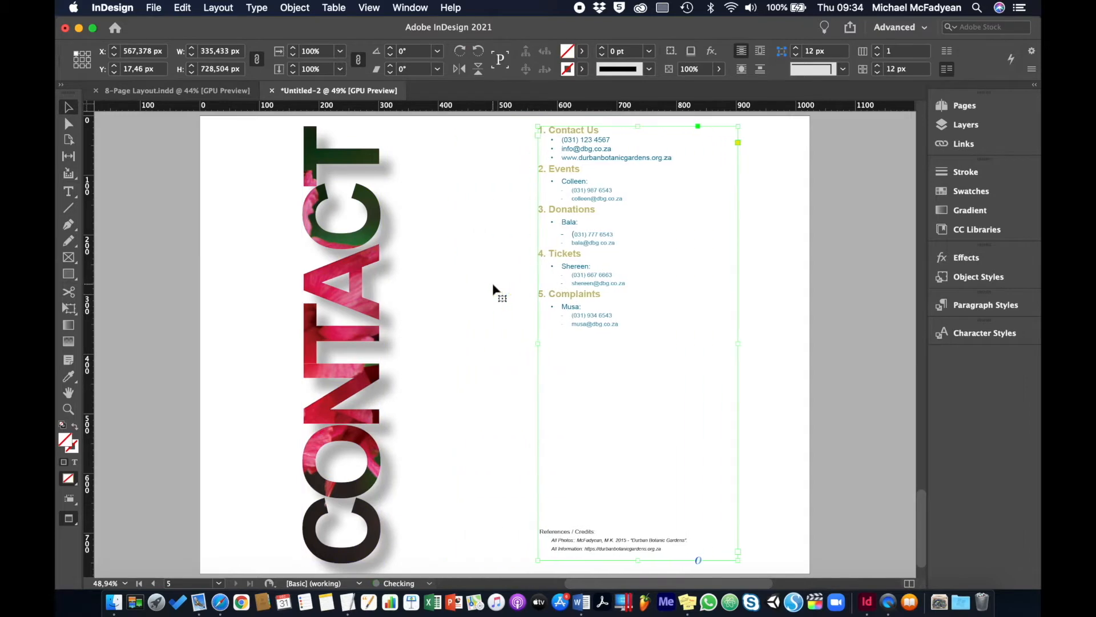
# Step: Move the vertical Contact title 120 px to the right, closer to the contact details
pyautogui.click(323, 342)
pyautogui.hotkey('shift', 'Right')
pyautogui.hotkey('shift', 'Right')
pyautogui.hotkey('shift', 'Right')
pyautogui.hotkey('shift', 'Right')
pyautogui.hotkey('shift', 'Right')
pyautogui.hotkey('shift', 'Right')
pyautogui.hotkey('shift', 'Right')
pyautogui.hotkey('shift', 'Right')
pyautogui.hotkey('shift', 'Right')
pyautogui.hotkey('shift', 'Right')
pyautogui.hotkey('shift', 'Right')
pyautogui.hotkey('shift', 'Right')
pyautogui.click(853, 322)
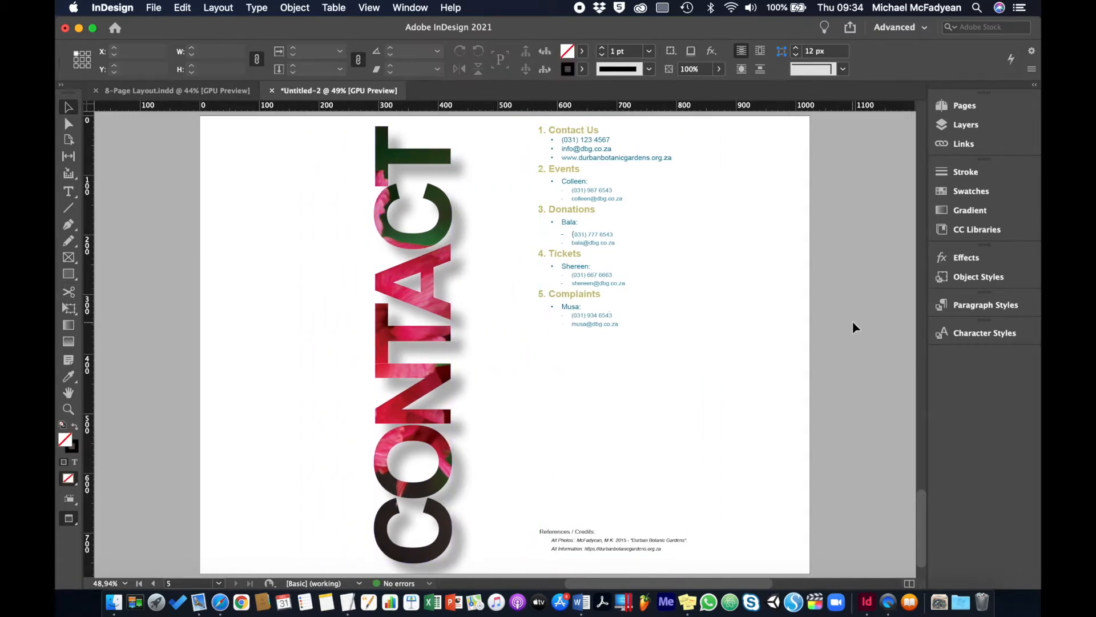
# Step: Return to the cover page of the web document and close the 8-Page Layout print document
pyautogui.hotkey('shift', 'pageup')
pyautogui.hotkey('shift', 'pageup')
pyautogui.hotkey('shift', 'pageup')
pyautogui.hotkey('shift', 'pageup')
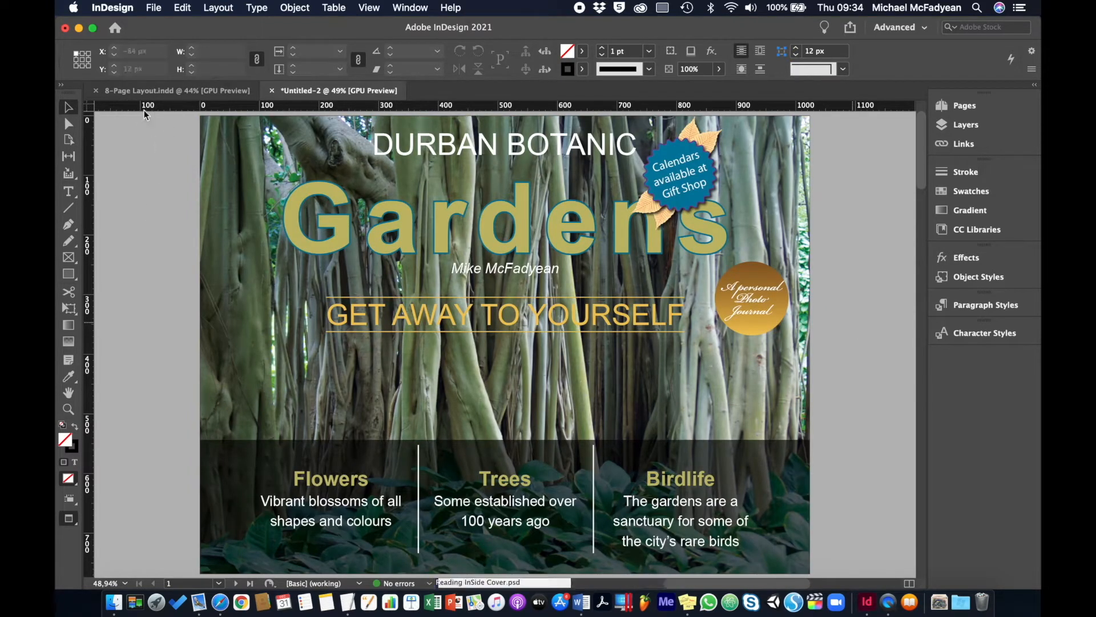
pyautogui.click(97, 91)
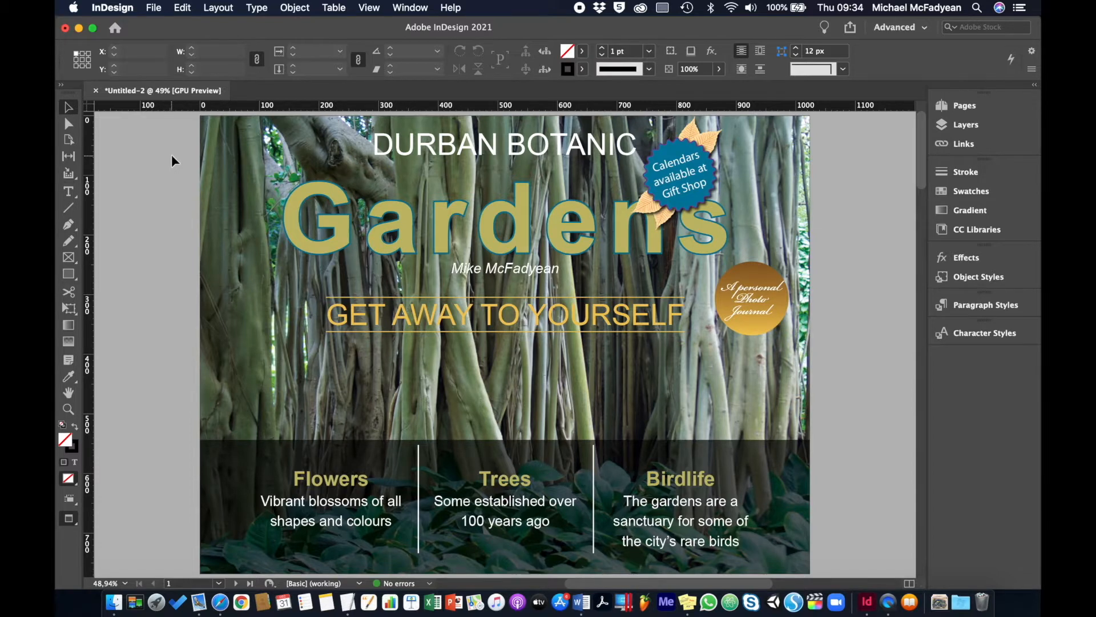
# Step: Page through the whole web document to review the converted pages, ending back at the cover
pyautogui.hotkey('alt', 'pagedown')
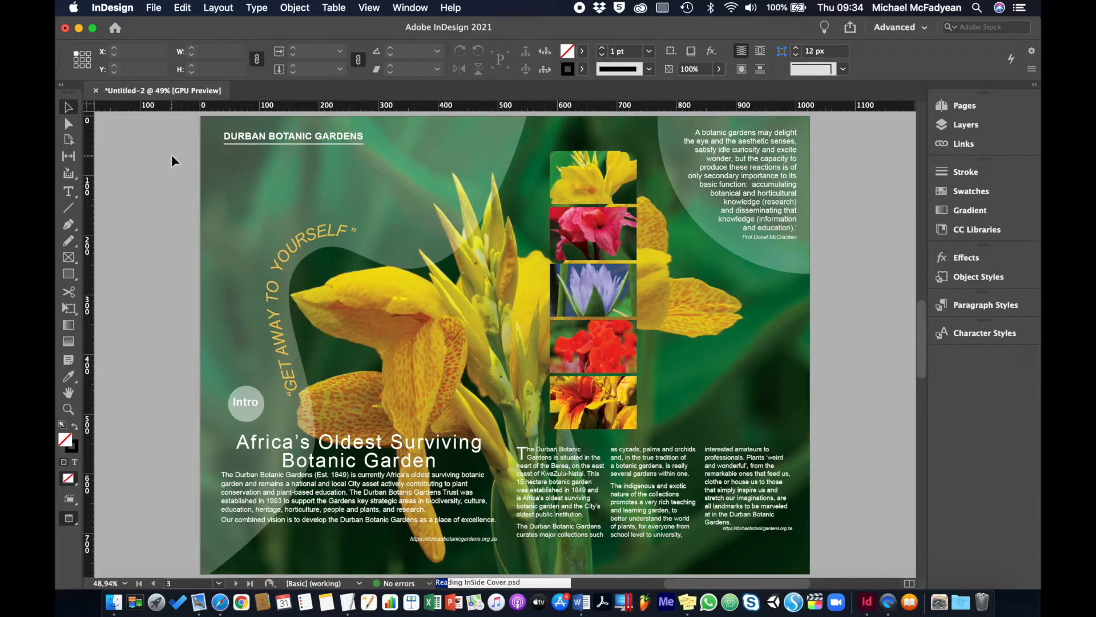
pyautogui.hotkey('shift', 'pagedown')
pyautogui.hotkey('shift', 'pagedown')
pyautogui.hotkey('shift', 'pageup')
pyautogui.hotkey('shift', 'pageup')
pyautogui.hotkey('shift', 'pageup')
pyautogui.hotkey('shift', 'pageup')
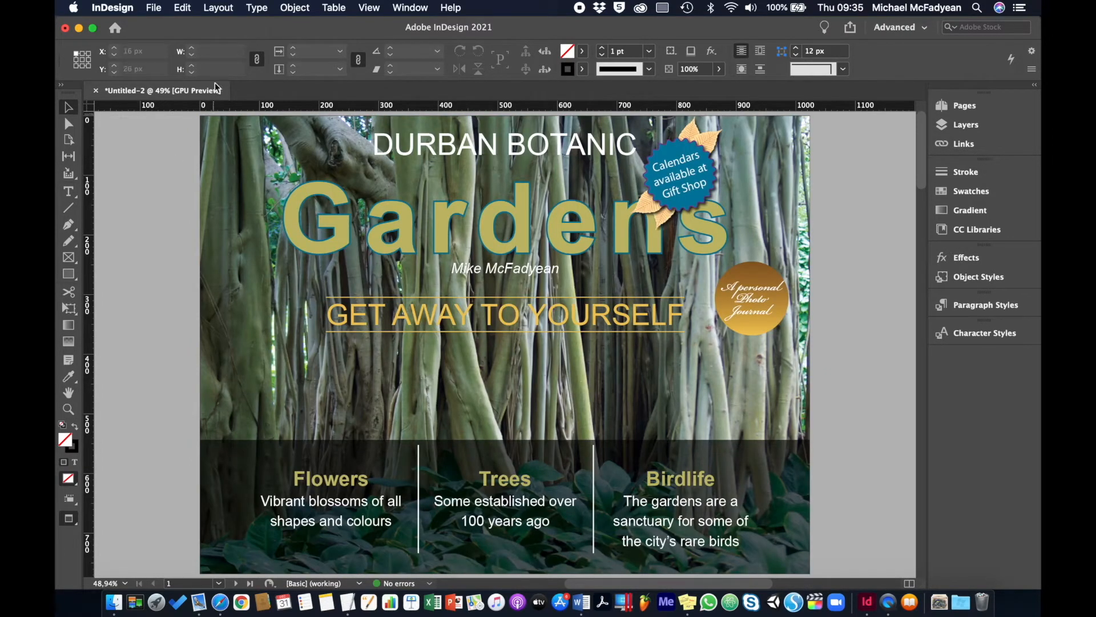
# Step: Check which transparency blend space the web document uses
pyautogui.click(183, 8)
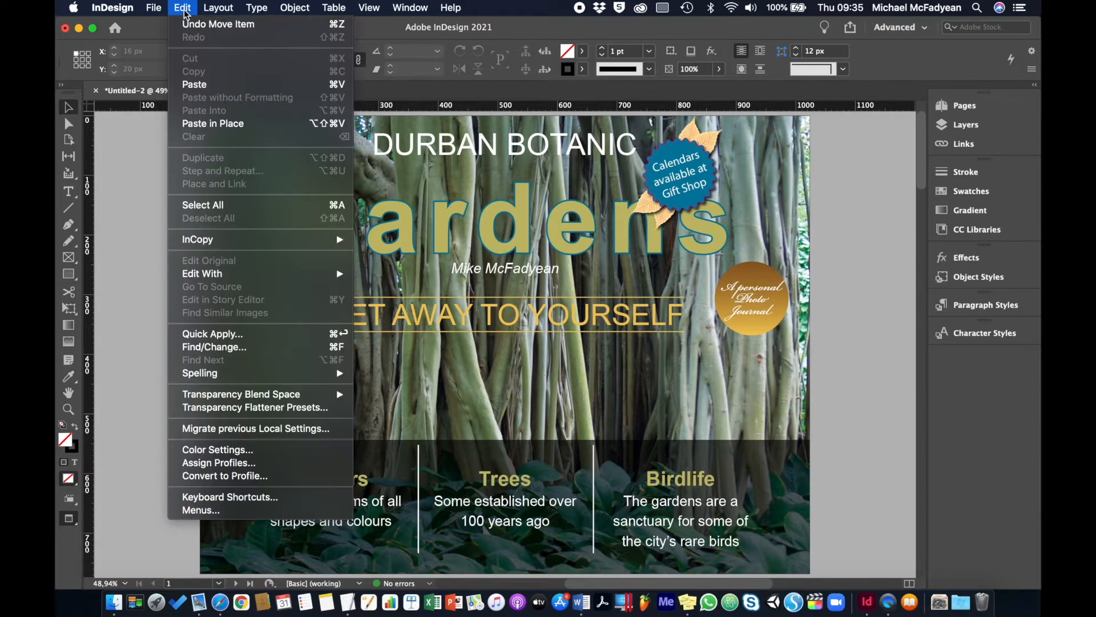
pyautogui.moveTo(282, 394)
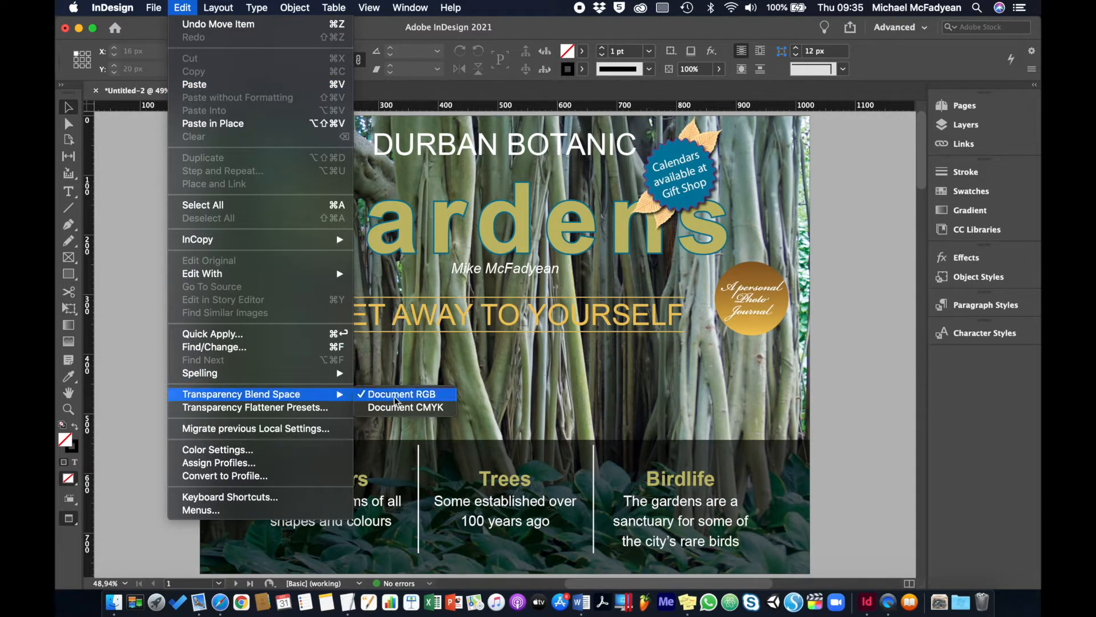
pyautogui.click(866, 293)
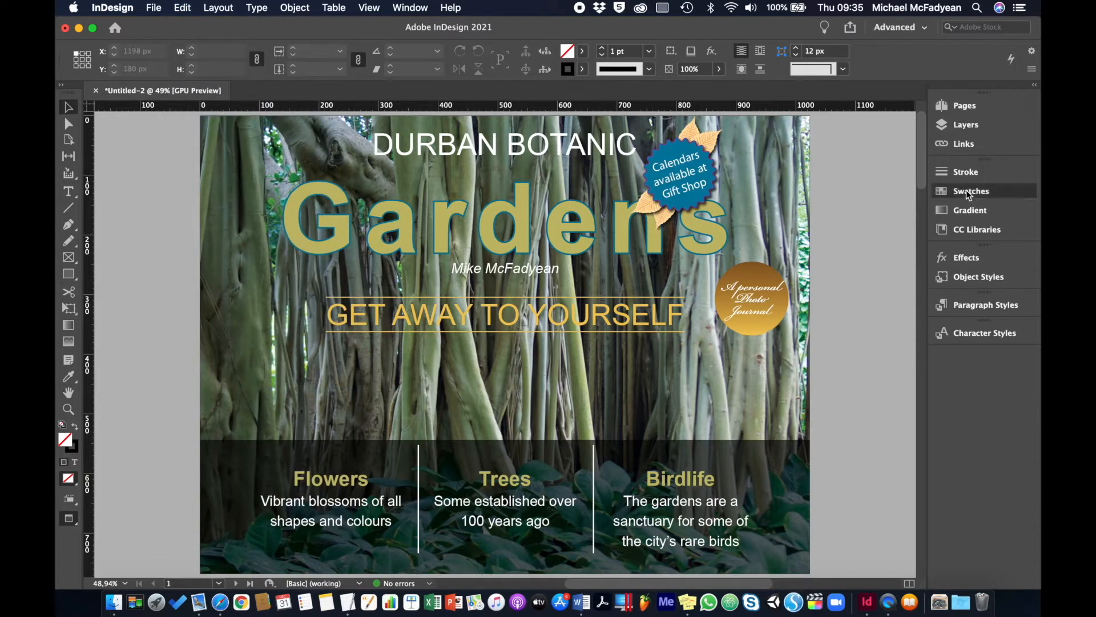
# Step: Open the Swatches list and enlarge it to show every swatch with its color mode
pyautogui.click(967, 193)
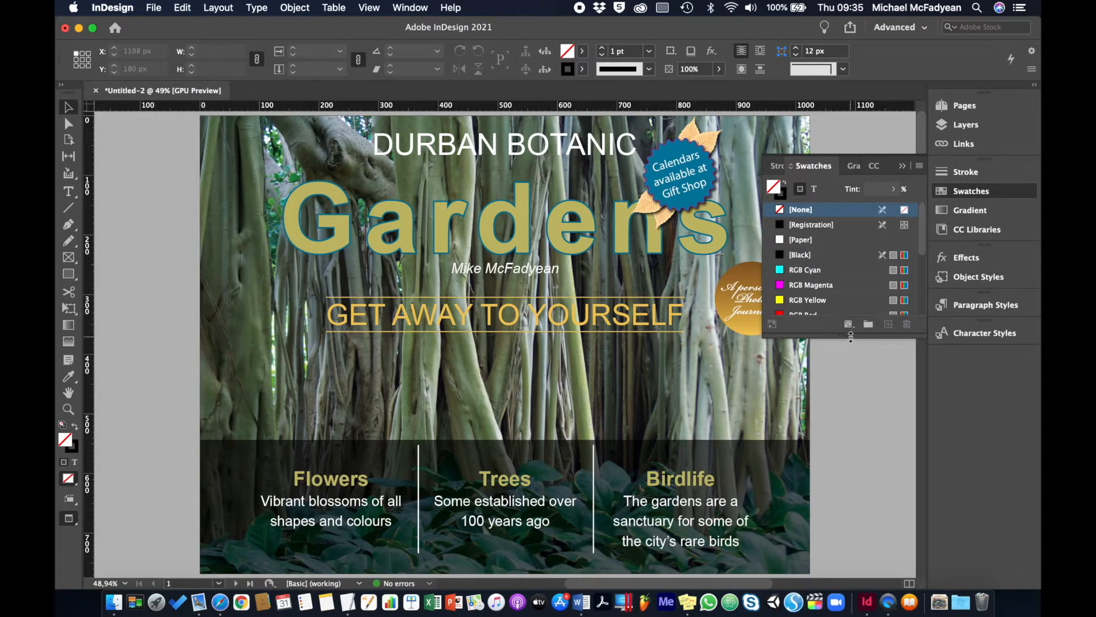
pyautogui.moveTo(851, 337); pyautogui.dragTo(839, 440)
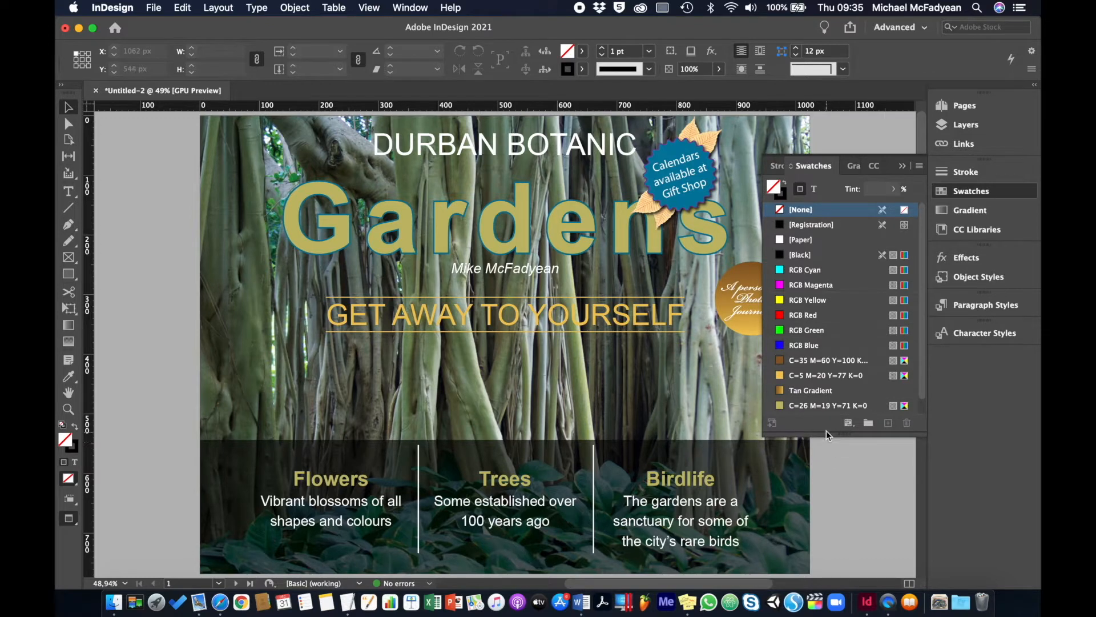
pyautogui.moveTo(831, 432); pyautogui.dragTo(829, 493)
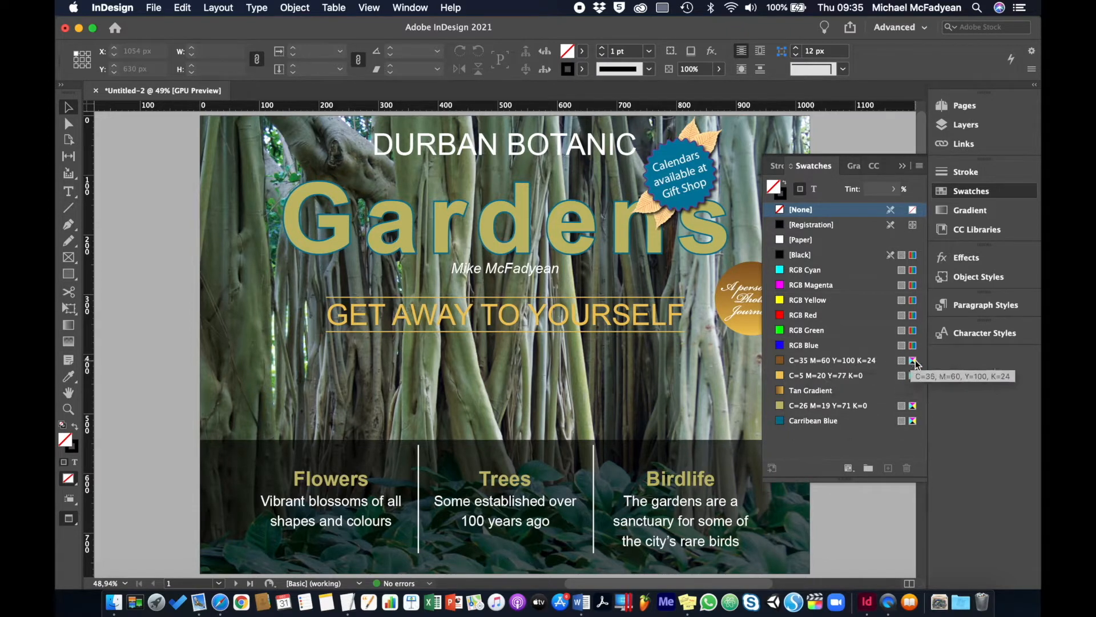
# Step: Convert the C=35 M=60 Y=100 K=24 and C=5 M=20 Y=77 K=0 swatches to the RGB color mode
pyautogui.doubleClick(830, 360)
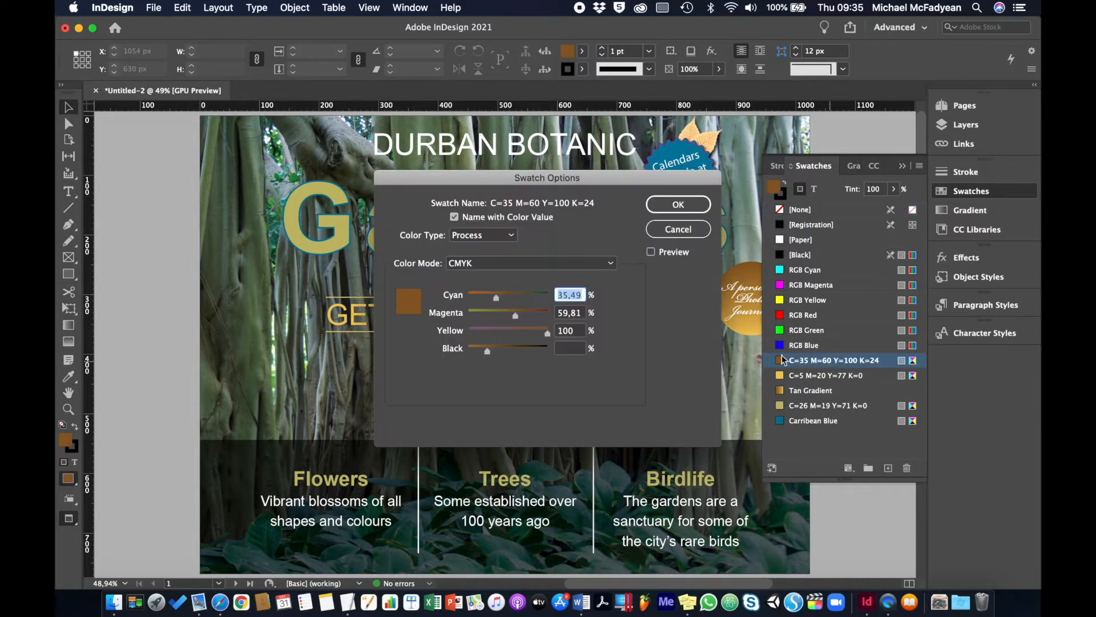
pyautogui.click(540, 266)
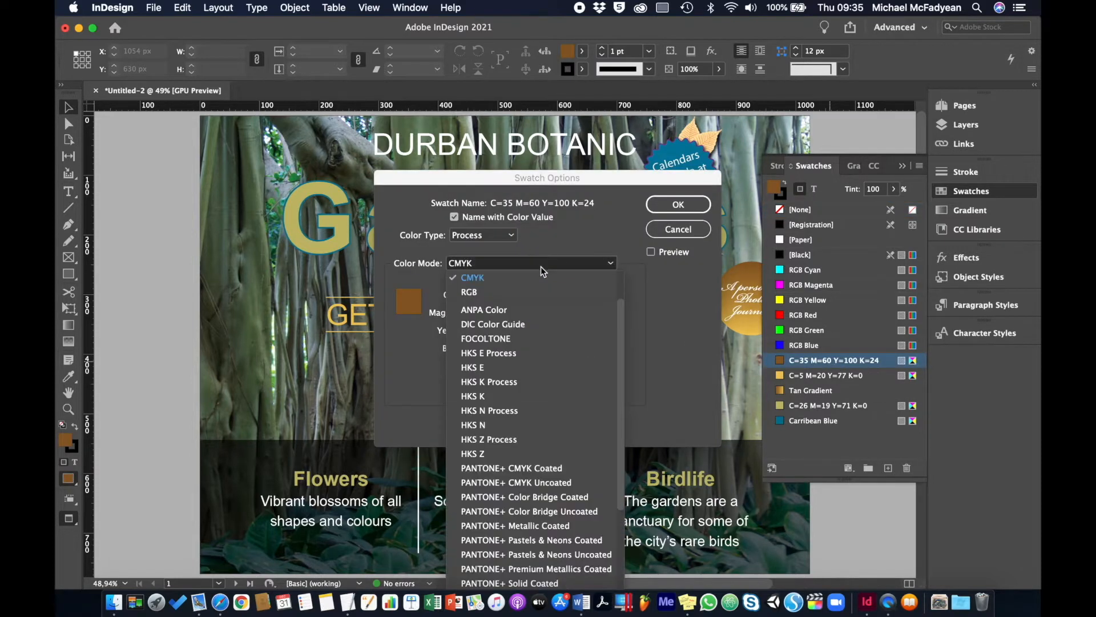
pyautogui.click(539, 293)
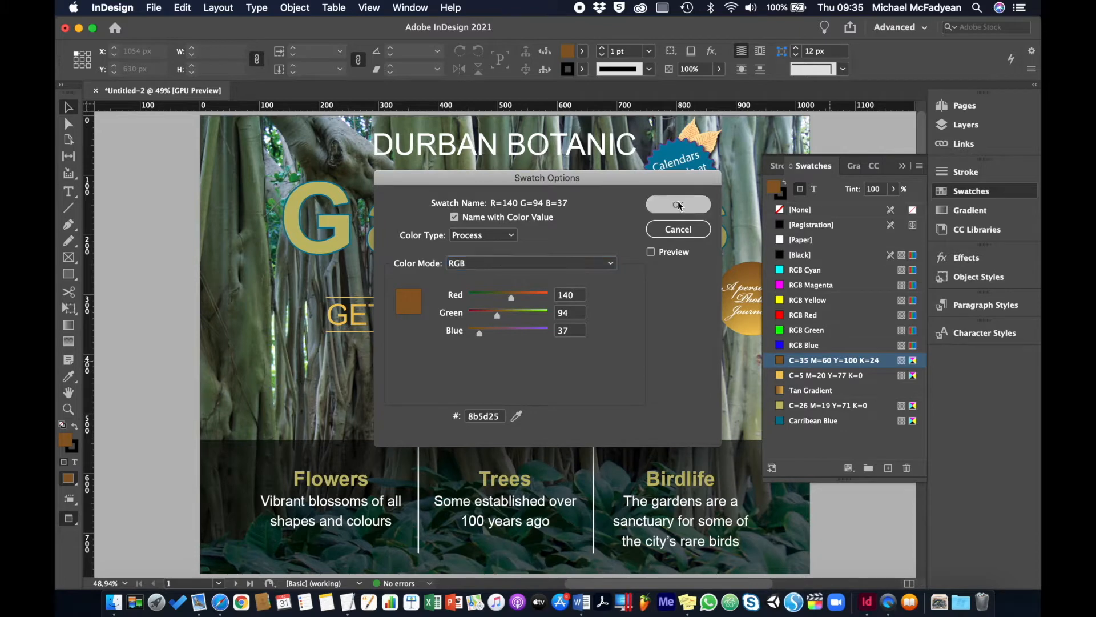
pyautogui.press('Return')
pyautogui.doubleClick(834, 375)
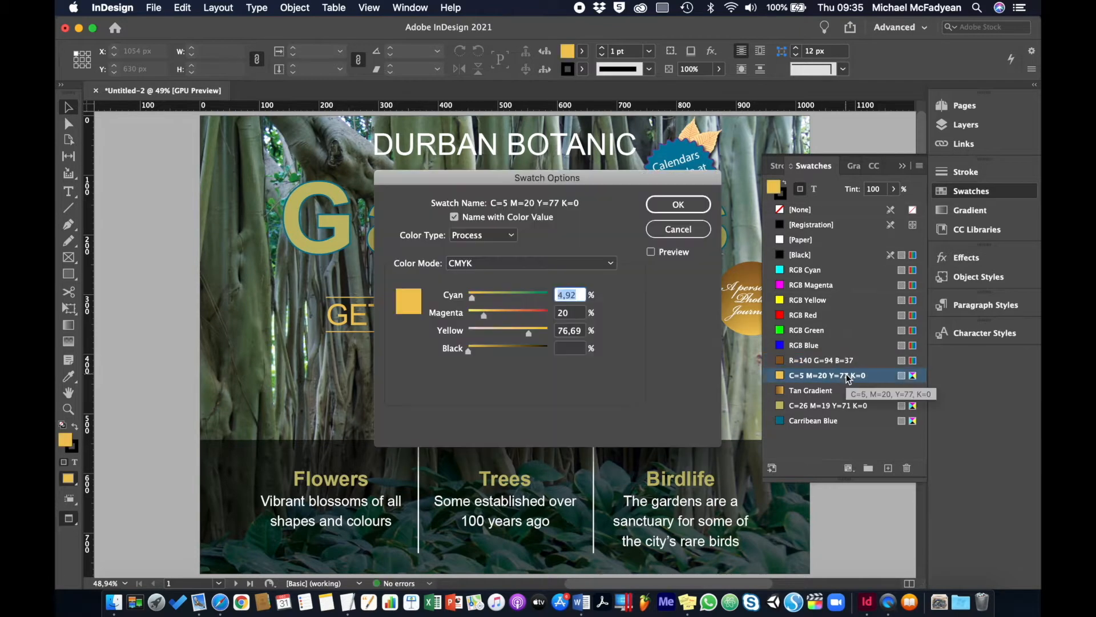
pyautogui.click(551, 260)
pyautogui.click(549, 291)
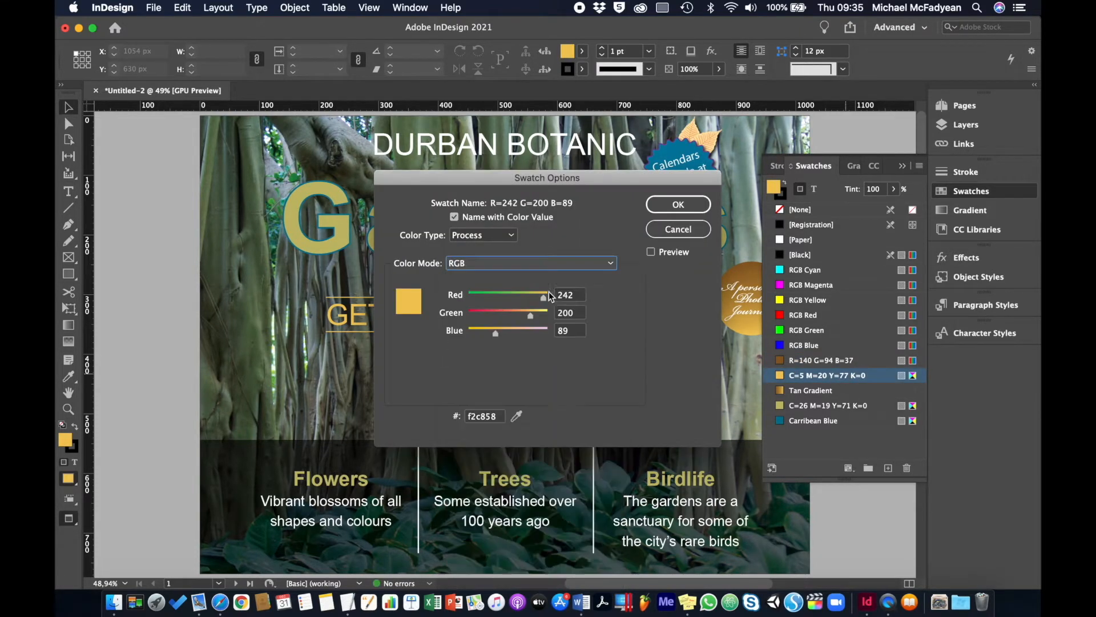
pyautogui.click(678, 204)
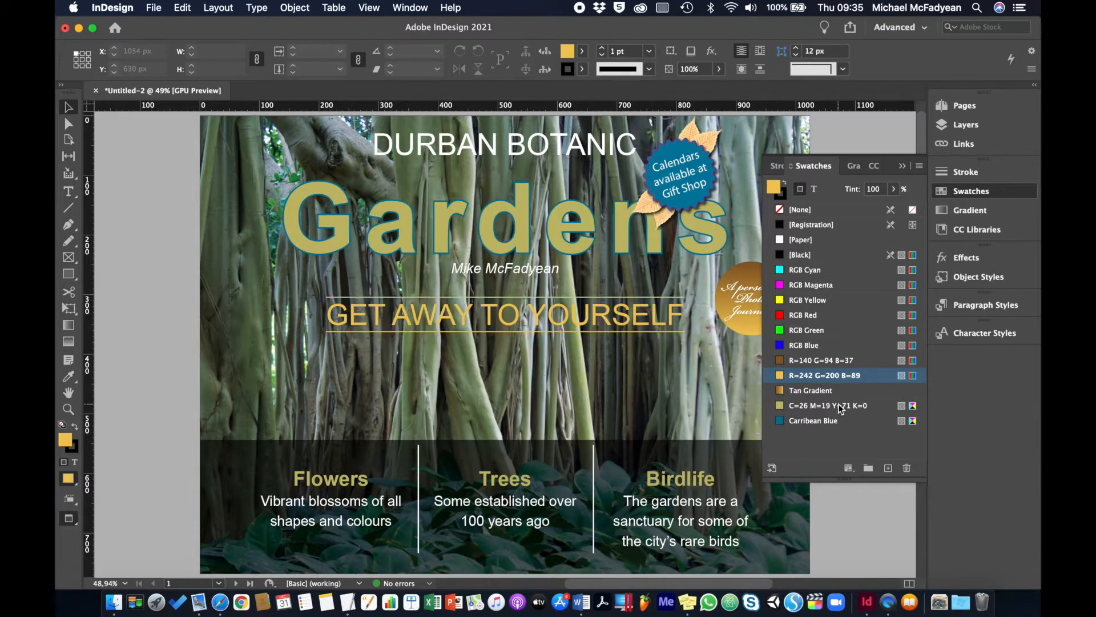
# Step: Convert the C=26 M=19 Y=71 K=0 and Carribean Blue swatches to the RGB color mode
pyautogui.doubleClick(835, 405)
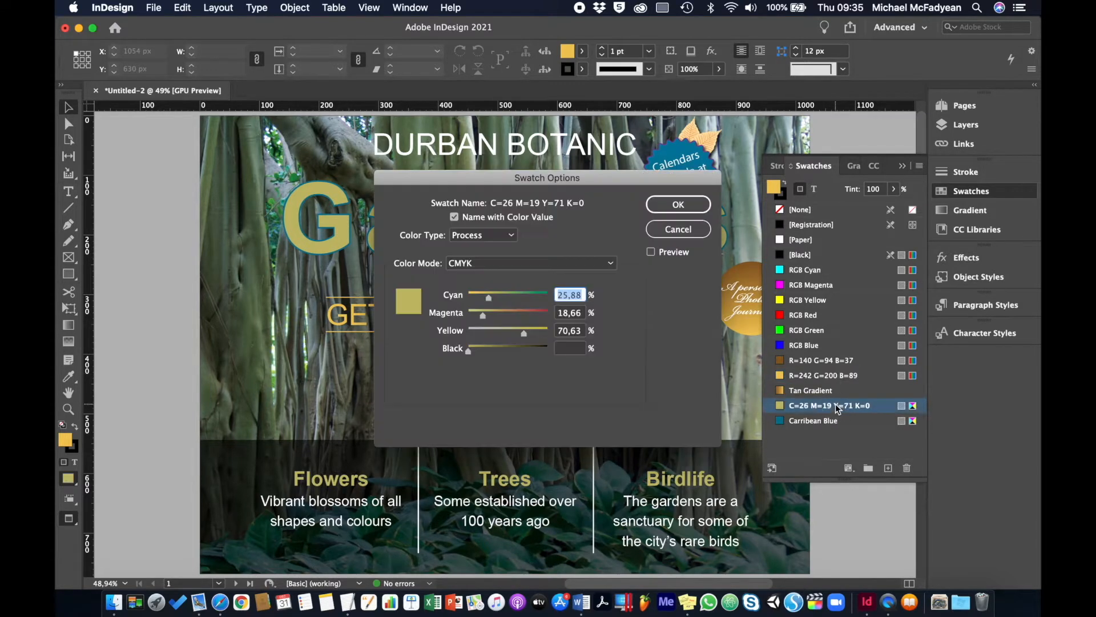
pyautogui.click(581, 264)
pyautogui.click(581, 293)
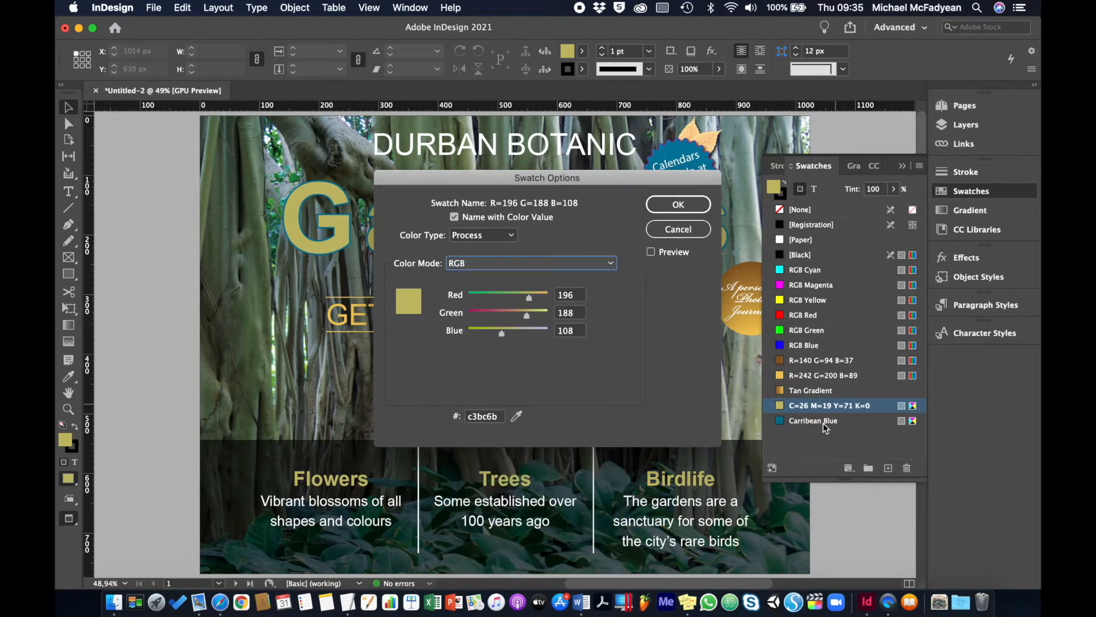
pyautogui.click(674, 204)
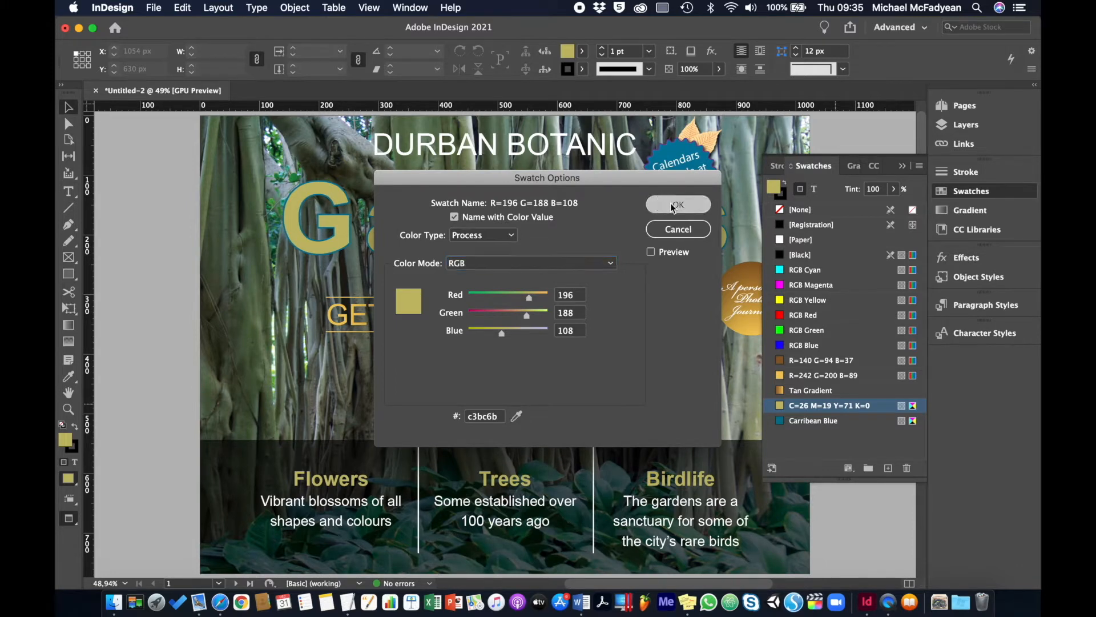
pyautogui.doubleClick(821, 419)
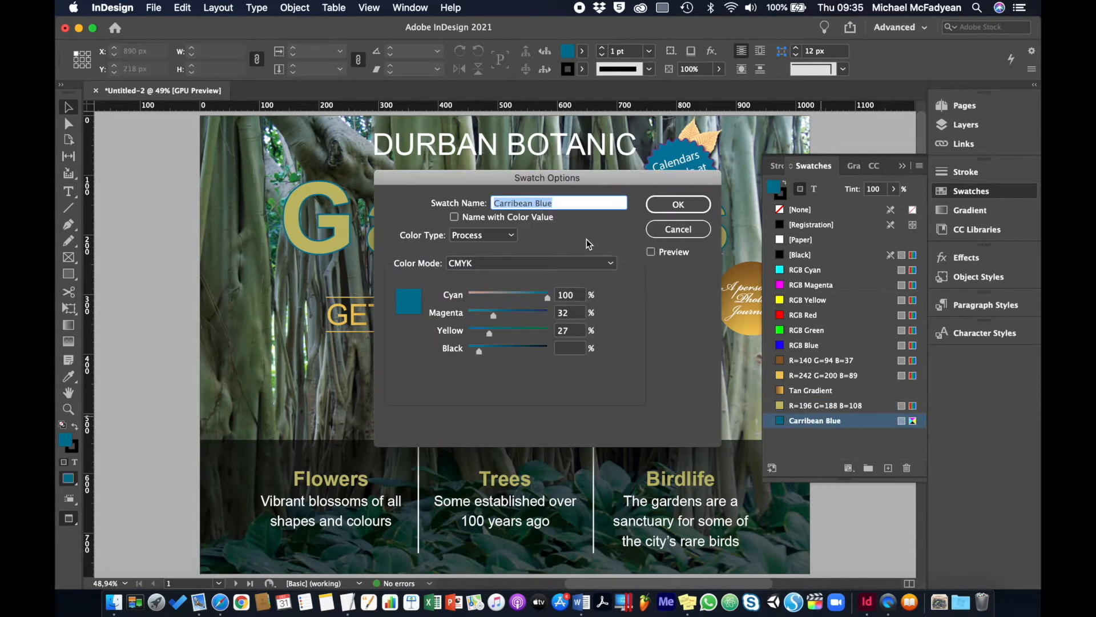
pyautogui.click(583, 265)
pyautogui.click(584, 290)
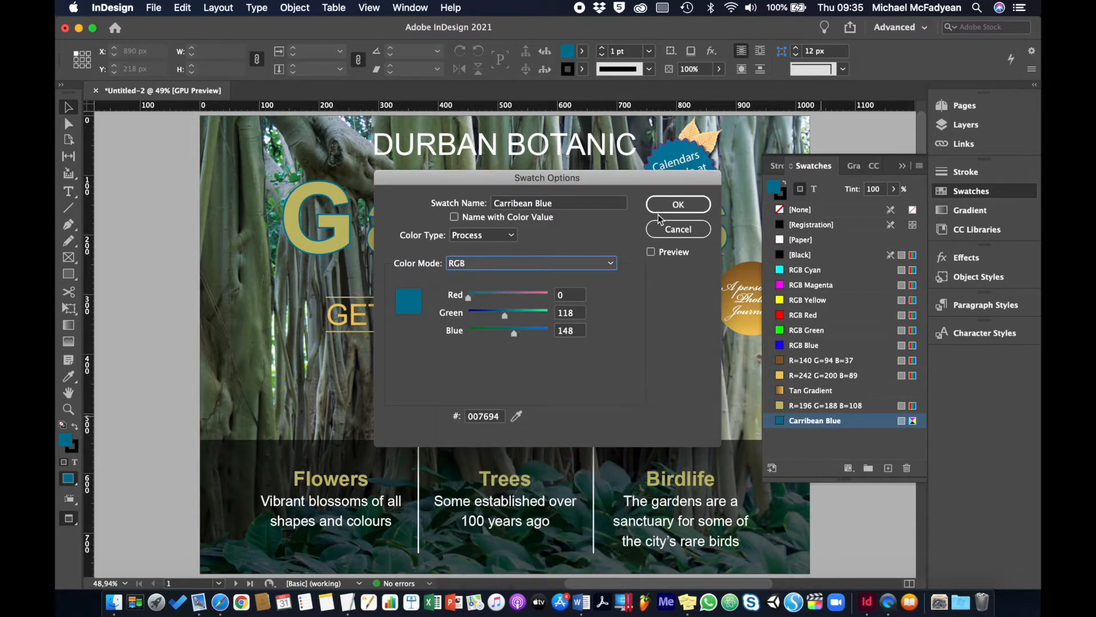
pyautogui.click(671, 205)
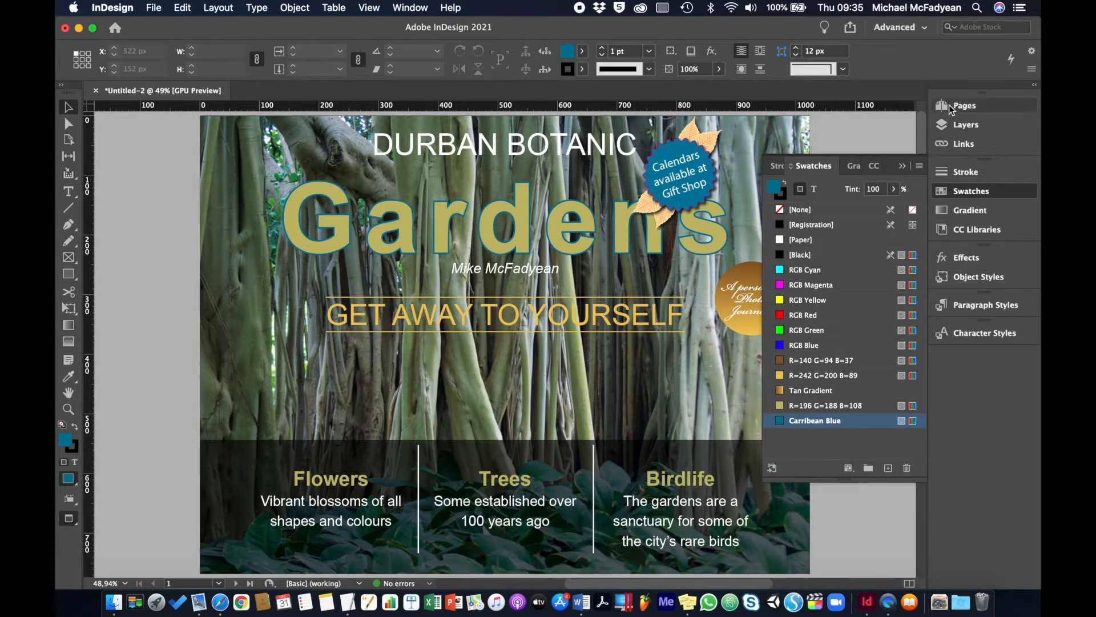
# Step: Check the color space of the linked image DSC05246.jpg in its link information
pyautogui.click(950, 142)
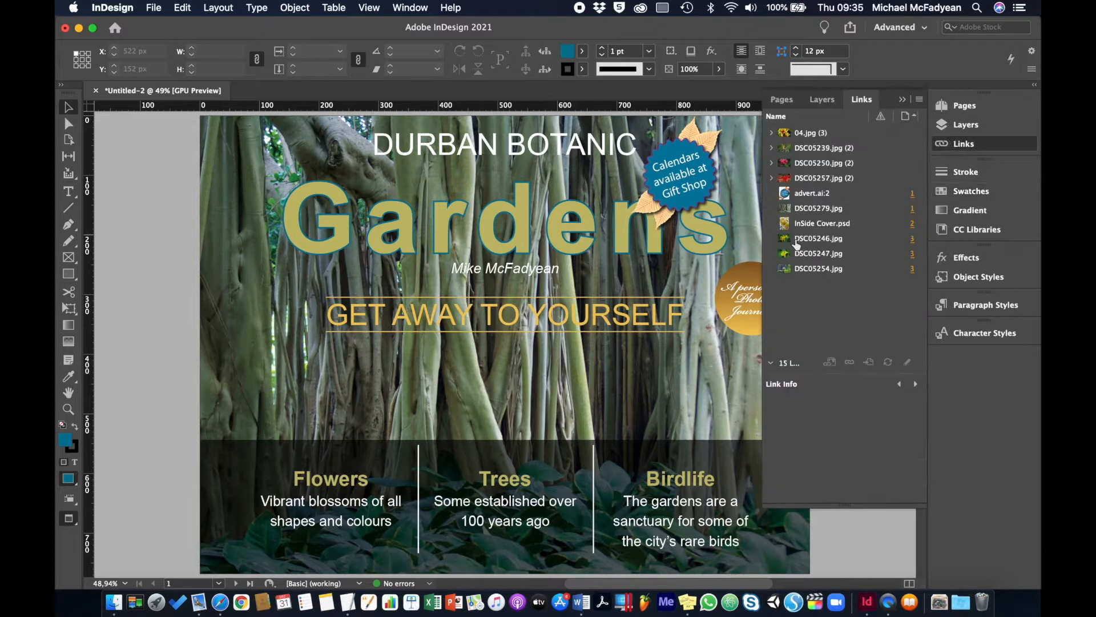
pyautogui.click(804, 239)
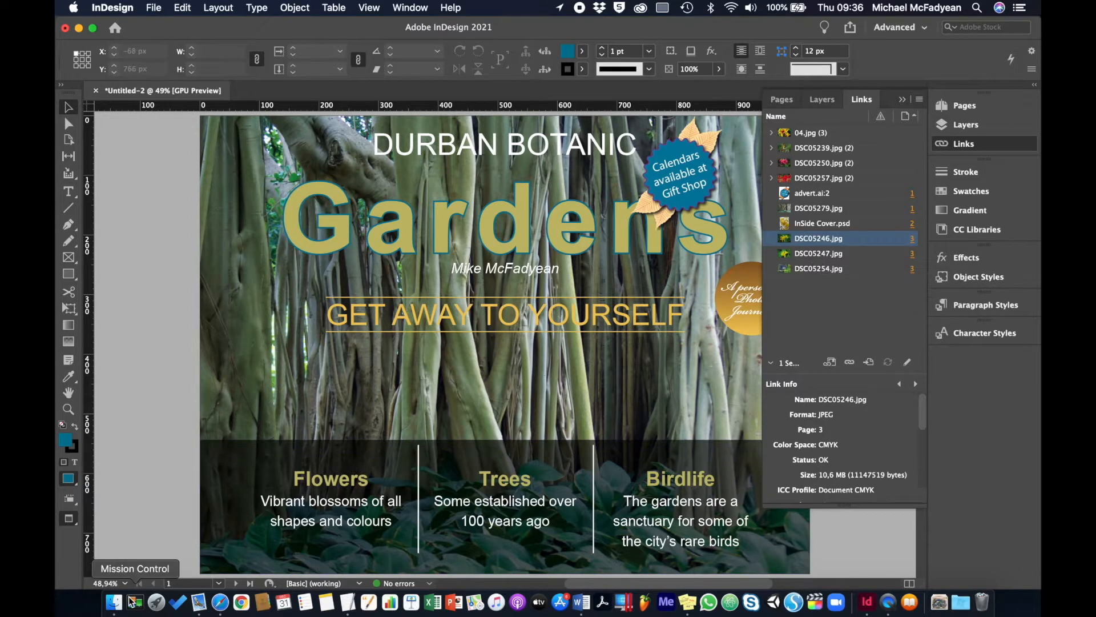
# Step: Switch to Finder and open the MODULE ASSET PACK folder inside DEVELOPMENT > INDESIGN LEARNING FRAMEWORK on the Desktop
pyautogui.click(113, 603)
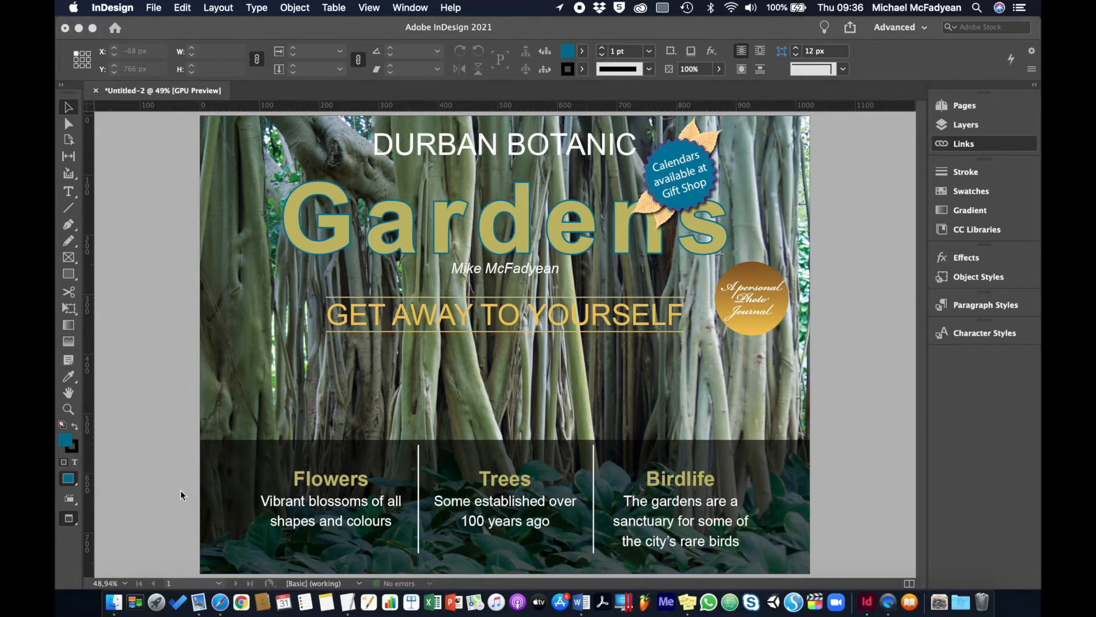
pyautogui.click(372, 178)
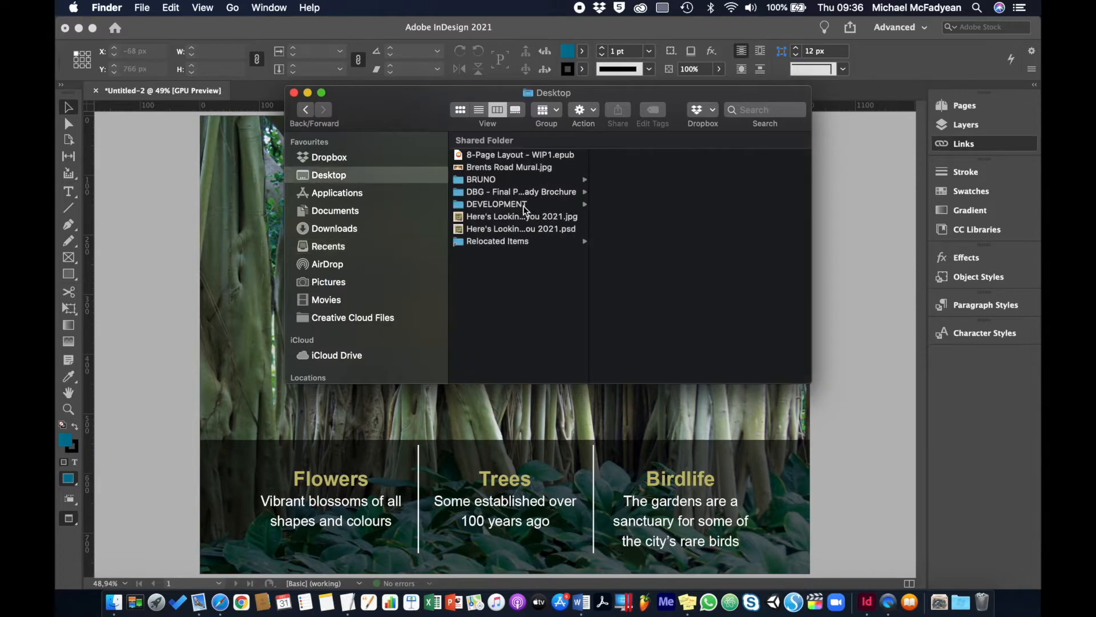
pyautogui.click(527, 205)
pyautogui.click(634, 227)
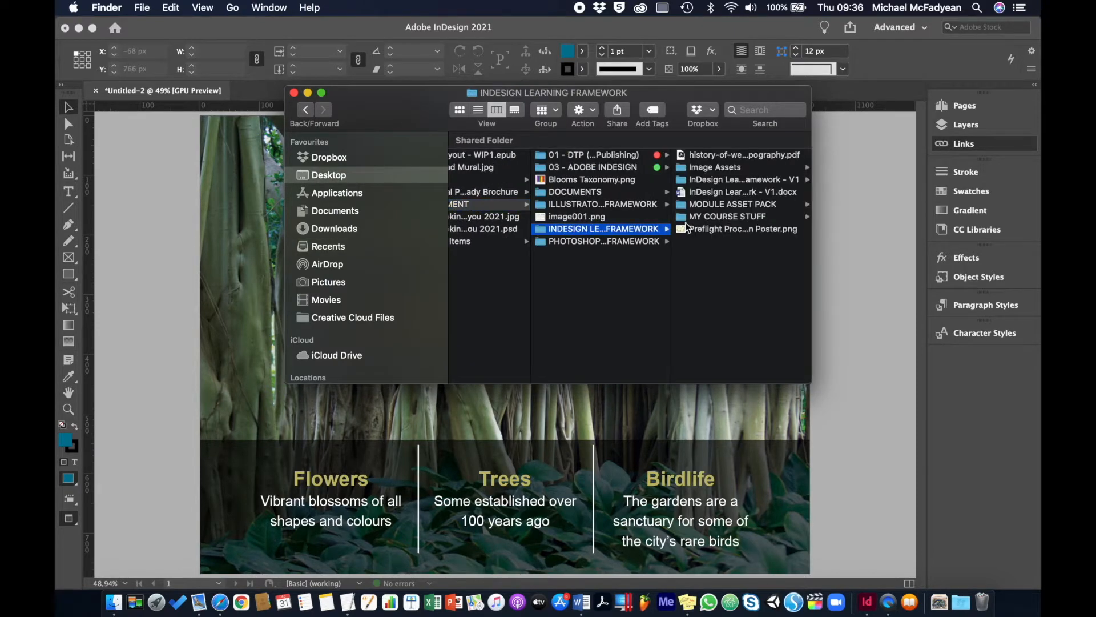
pyautogui.click(745, 205)
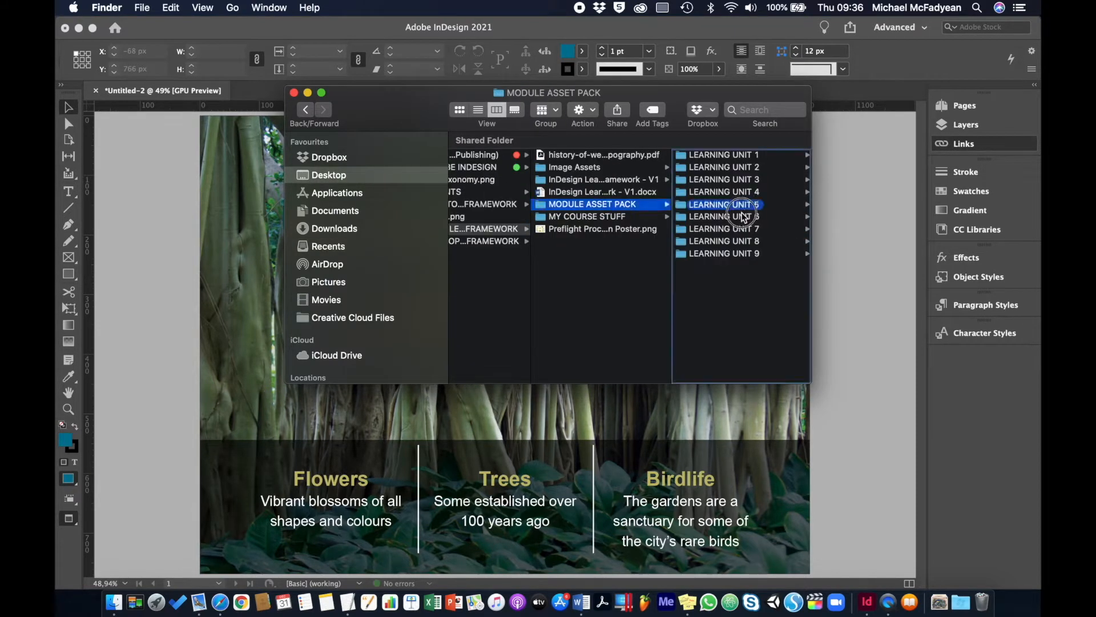
# Step: Open LEARNING UNIT 6 > Theme 3 > Activity_6-3-1_Files > 8-Page Layout Folder > Links and check the colour space of DSC05279.jpg
pyautogui.click(743, 217)
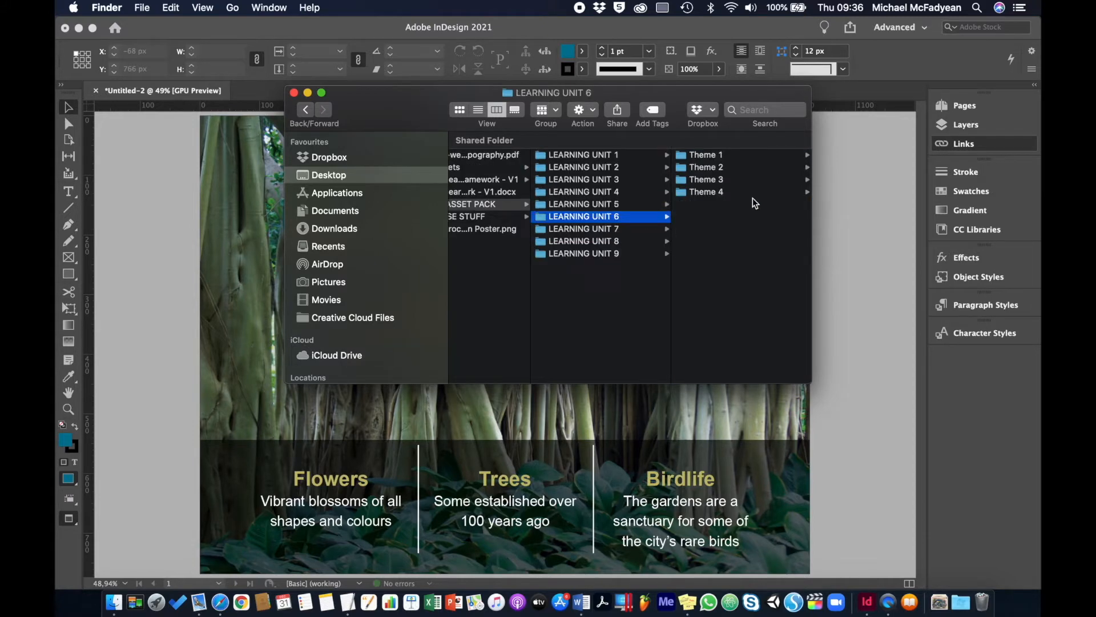
pyautogui.click(720, 180)
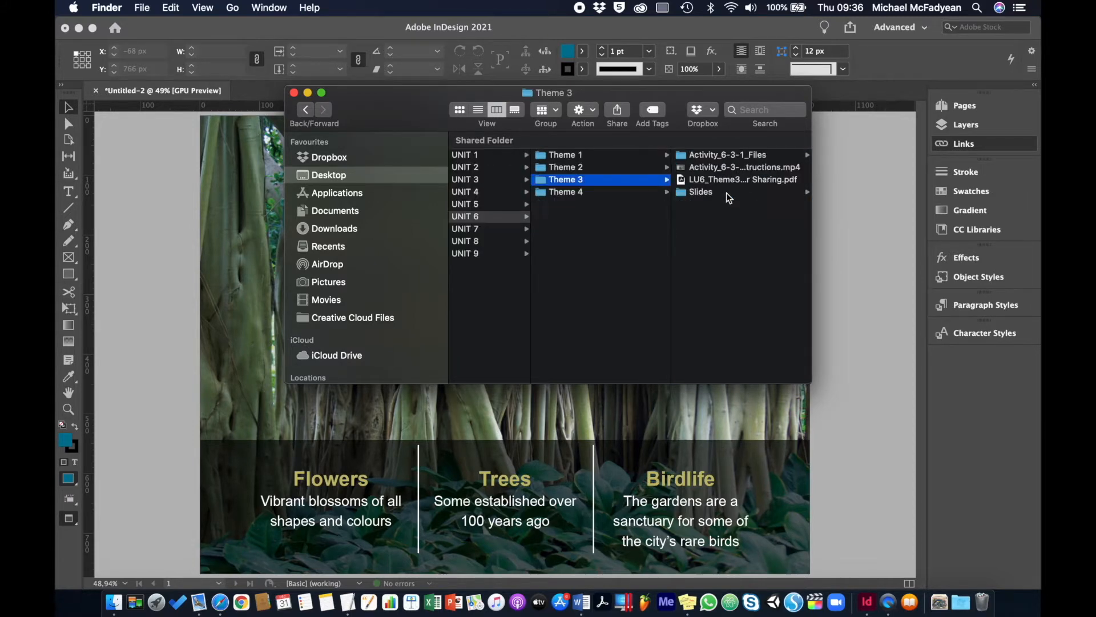
pyautogui.click(699, 156)
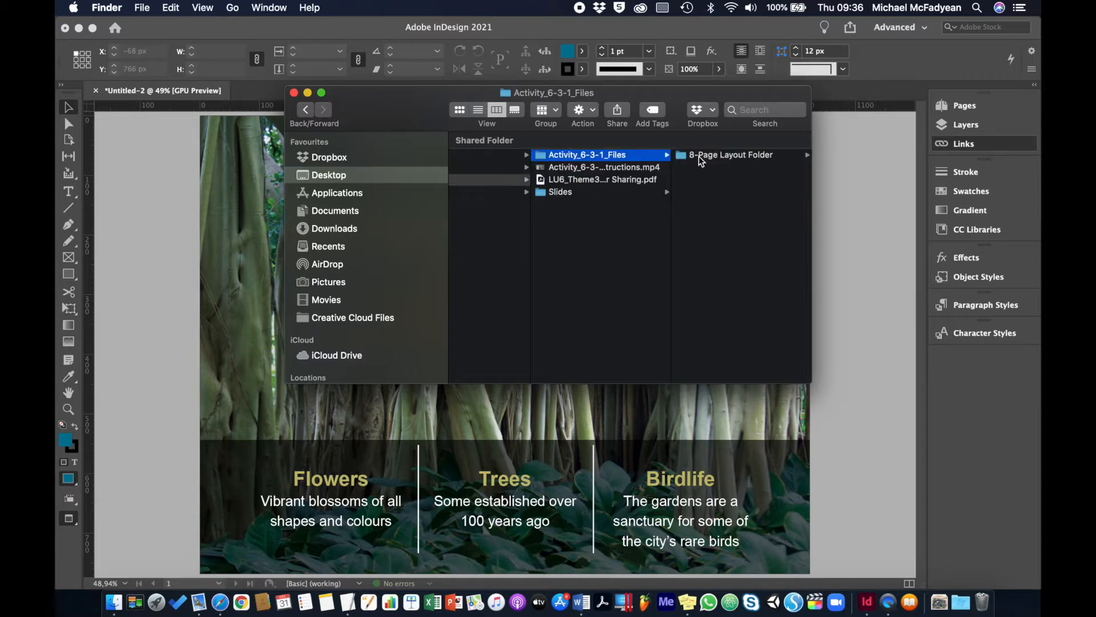
pyautogui.click(701, 162)
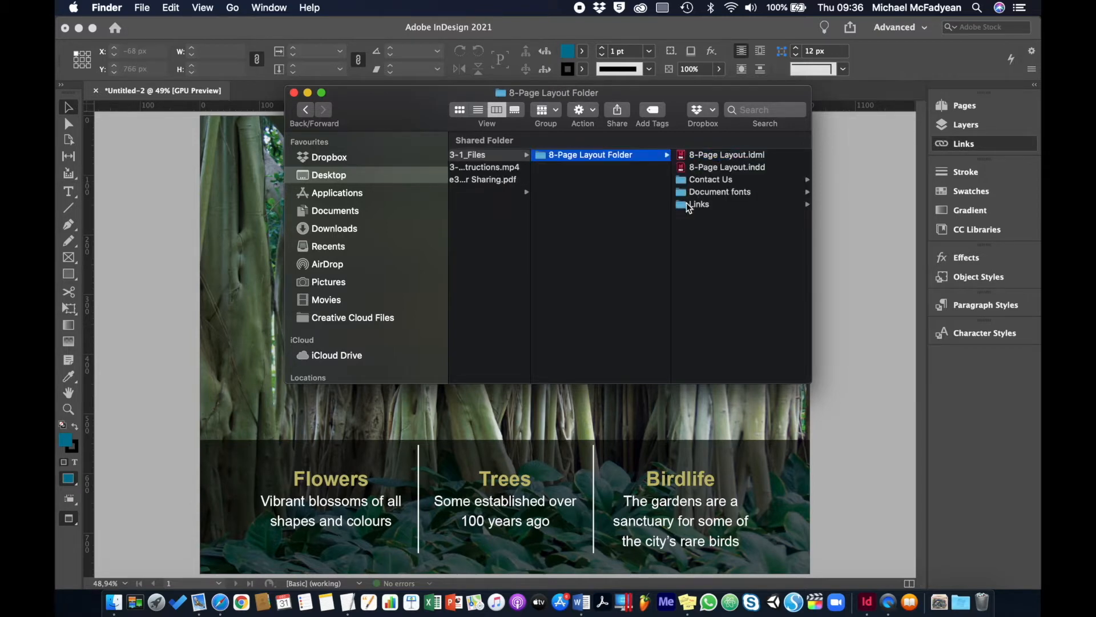
pyautogui.click(687, 204)
pyautogui.click(709, 253)
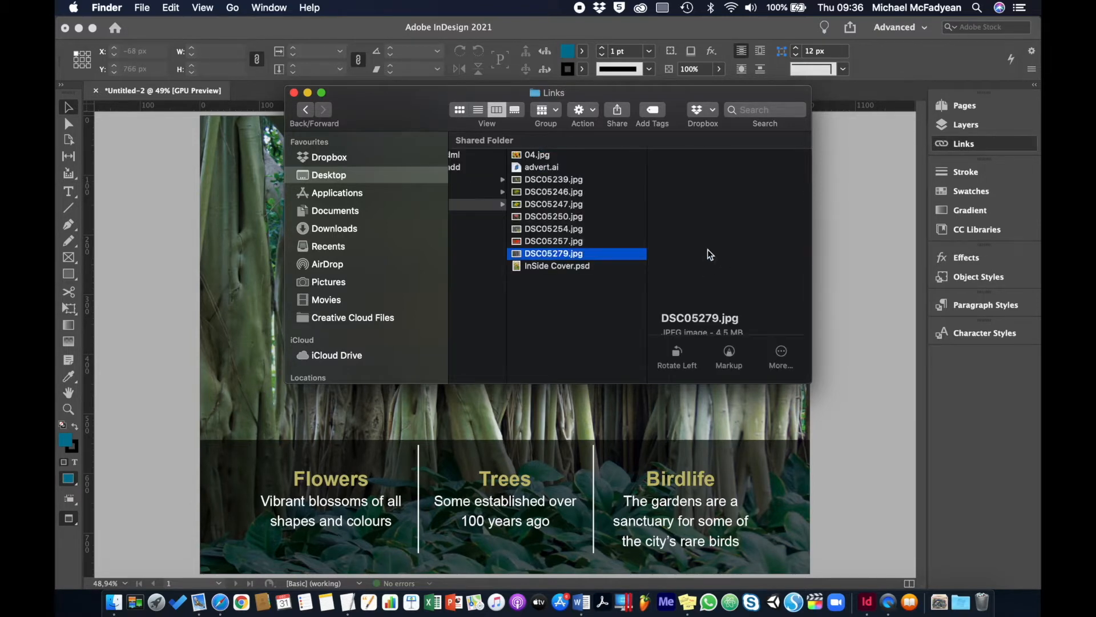
pyautogui.scroll(-5, 674, 313)
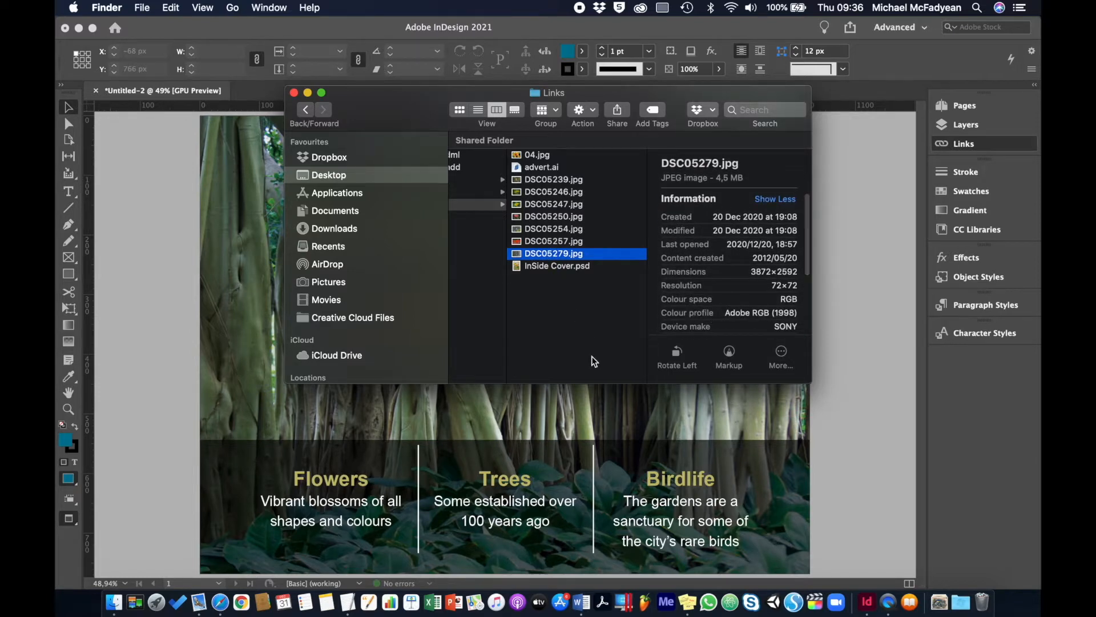
# Step: Copy all the files in this Links folder into LEARNING UNIT 9's DBG - Final Print Ready Brochure > 8-Page Layout Folder > Links, replacing the existing ones
pyautogui.press('super+a')
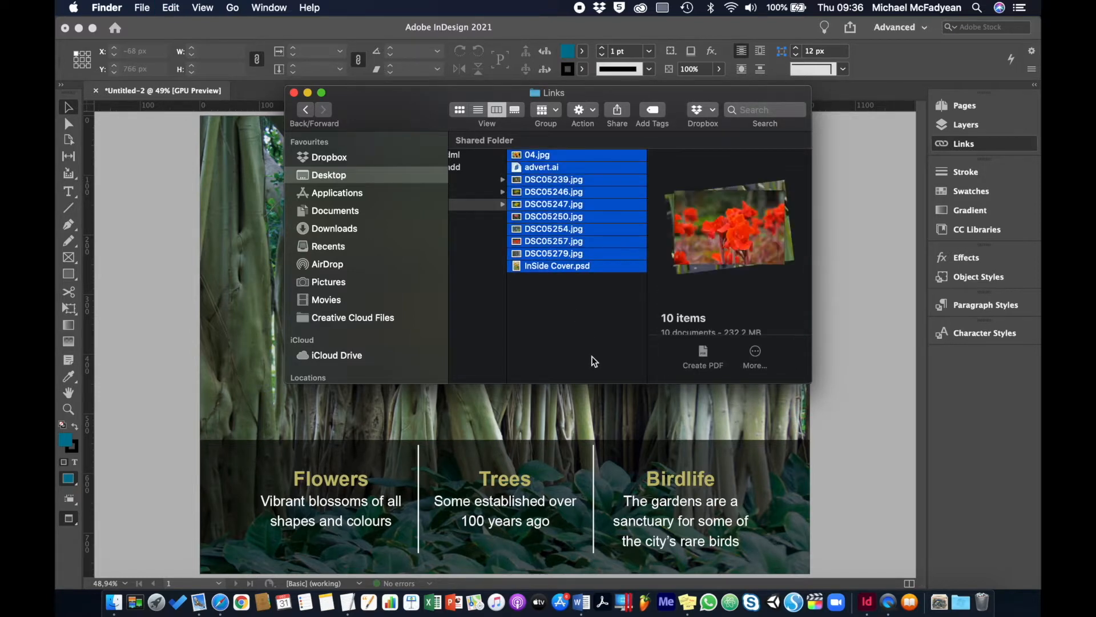
pyautogui.hscroll(-10, 592, 325)
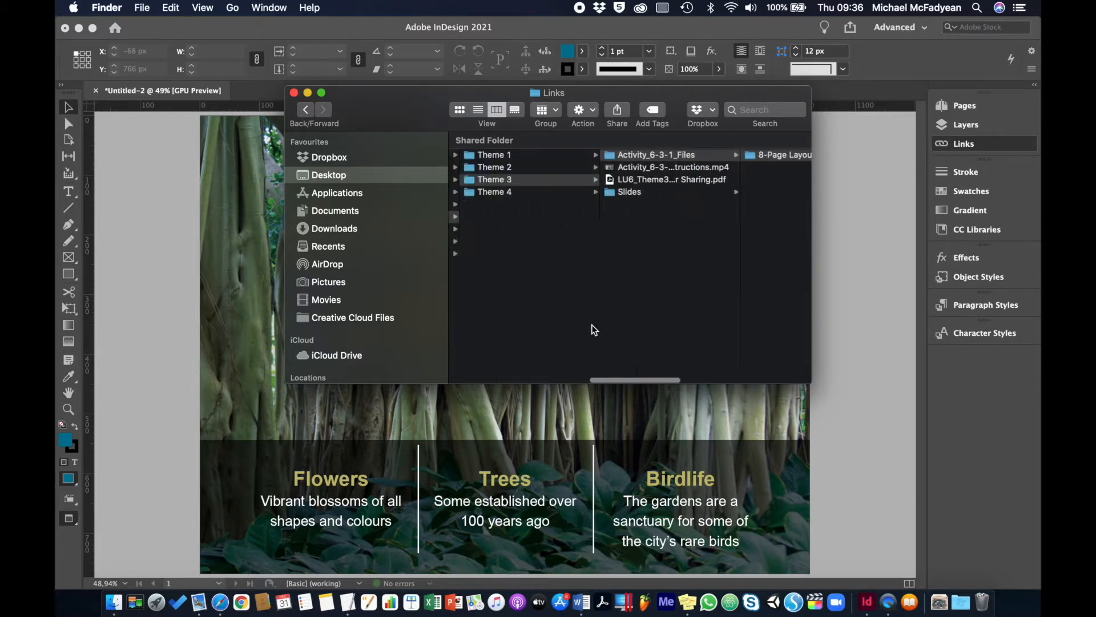
pyautogui.click(625, 253)
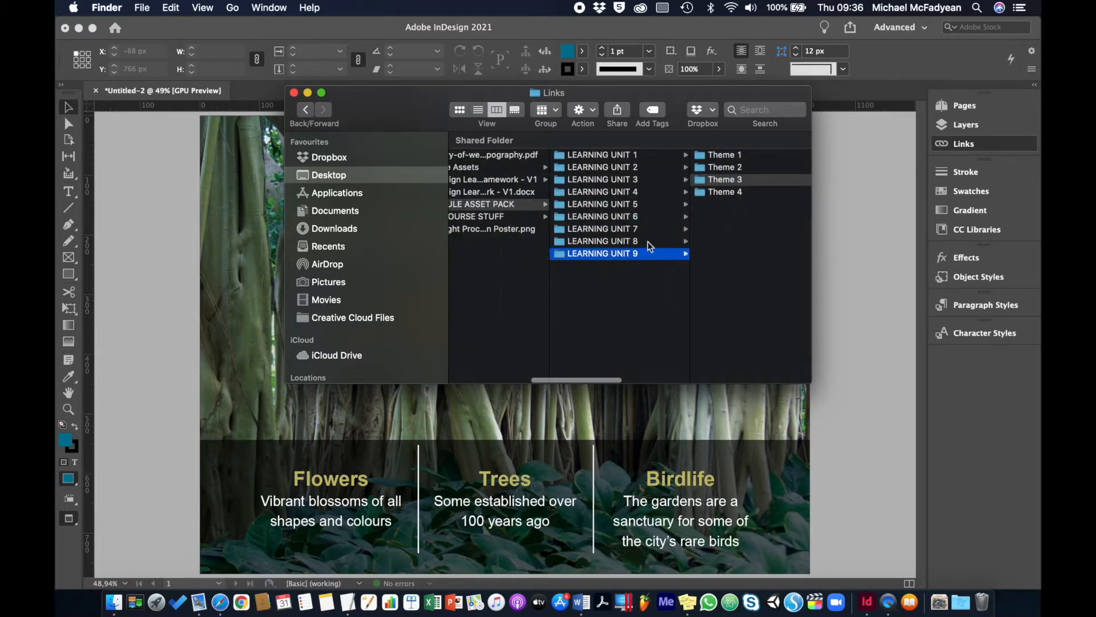
pyautogui.click(724, 170)
pyautogui.click(724, 158)
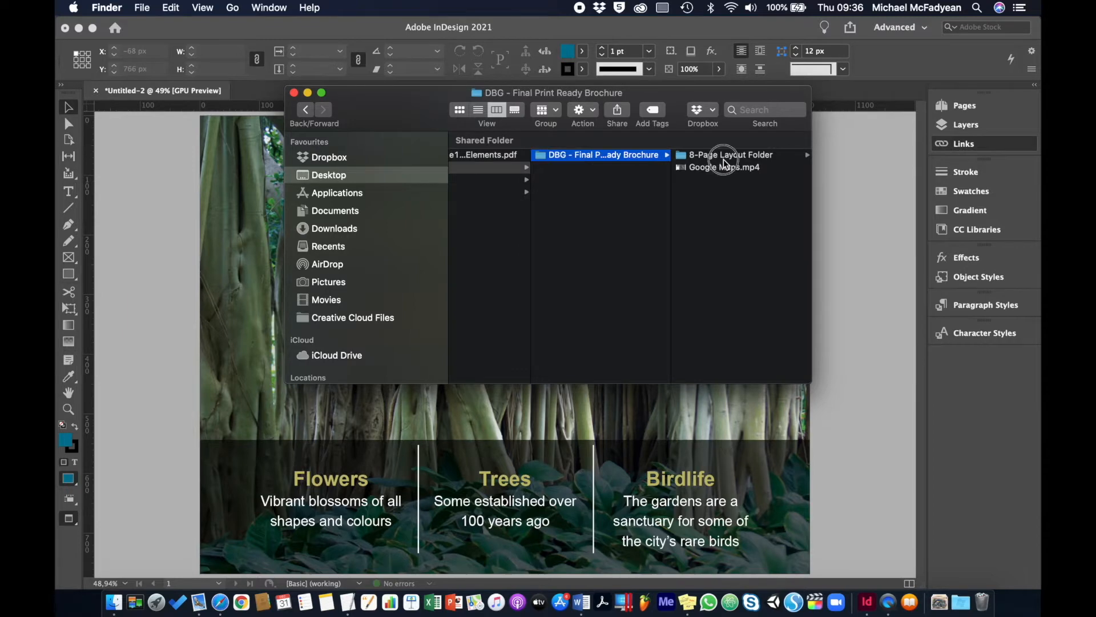
pyautogui.click(722, 155)
pyautogui.click(712, 219)
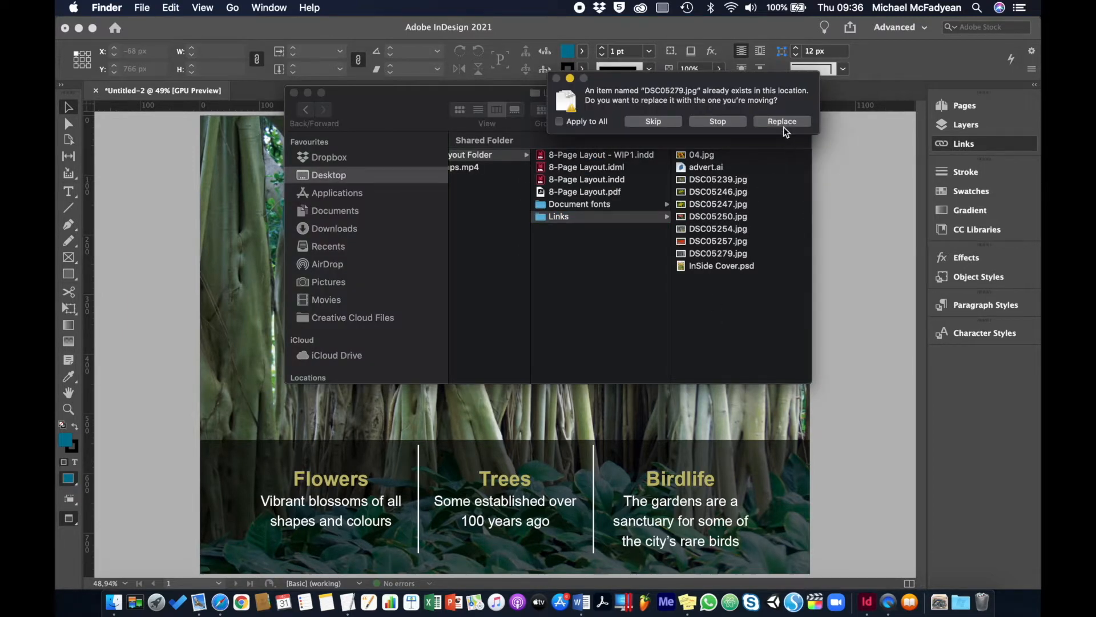
pyautogui.click(780, 121)
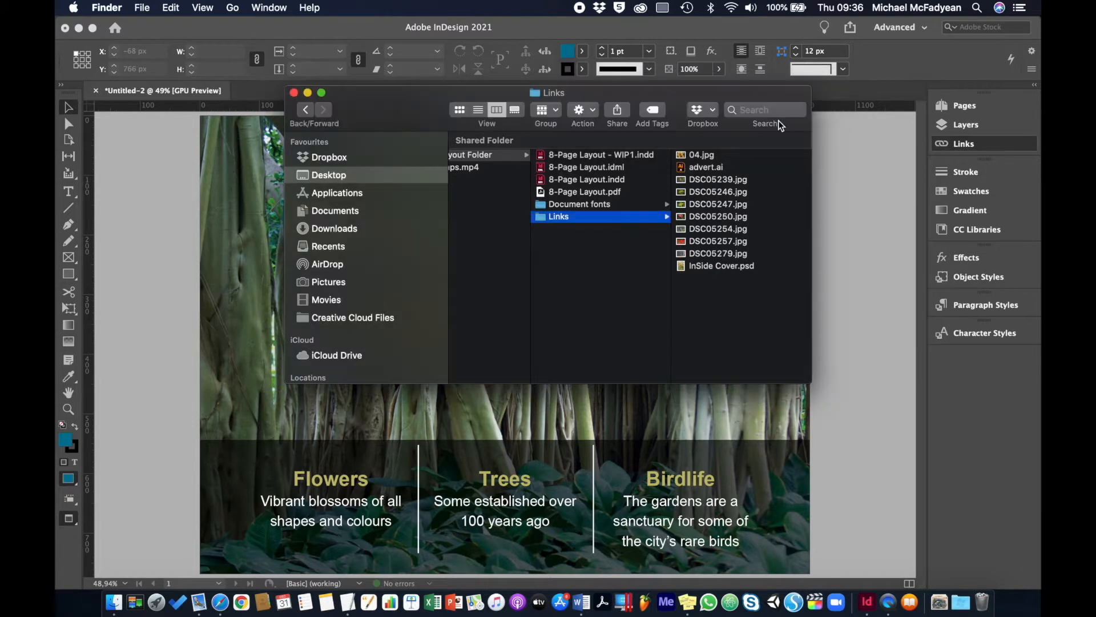
# Step: Switch back to InDesign and check the link information of 04.jpg and DSC05254.jpg
pyautogui.click(150, 232)
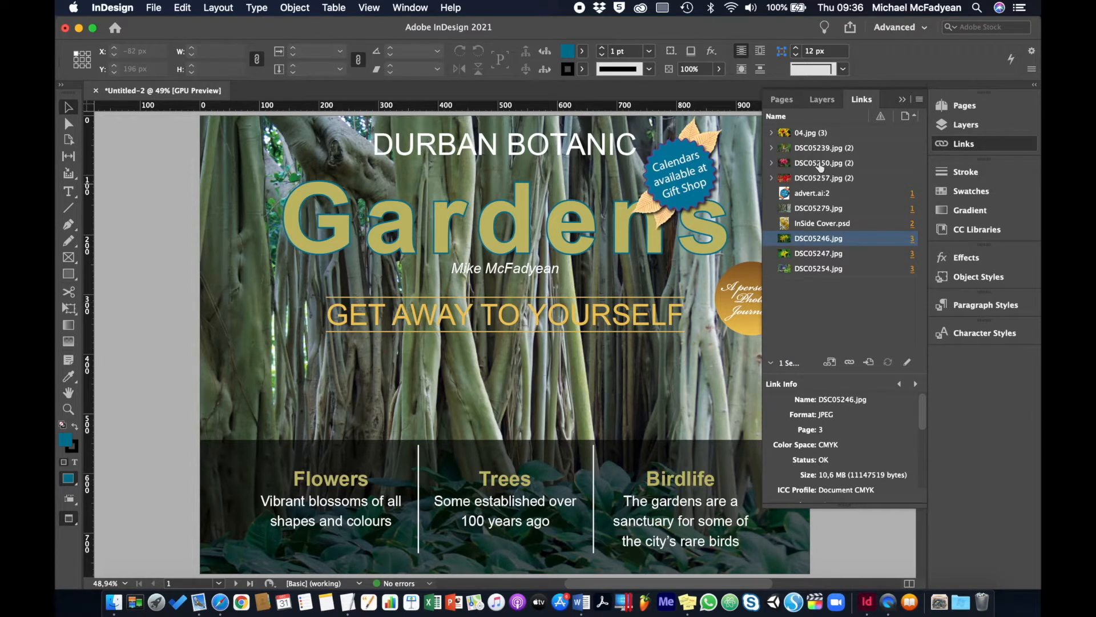
pyautogui.click(810, 133)
pyautogui.click(828, 272)
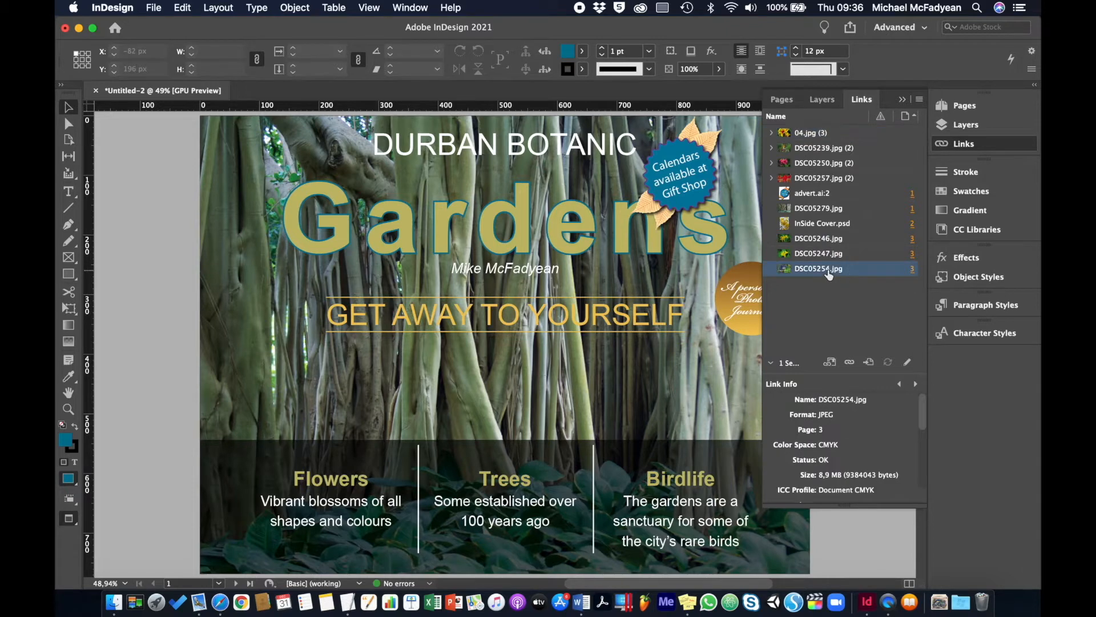
# Step: Relink all linked images to LEARNING UNIT 9 > Theme 2 > DBG - Final Print Ready Brochure > 8-Page Layout Folder > Links, matching same filename and extension
pyautogui.click(823, 137)
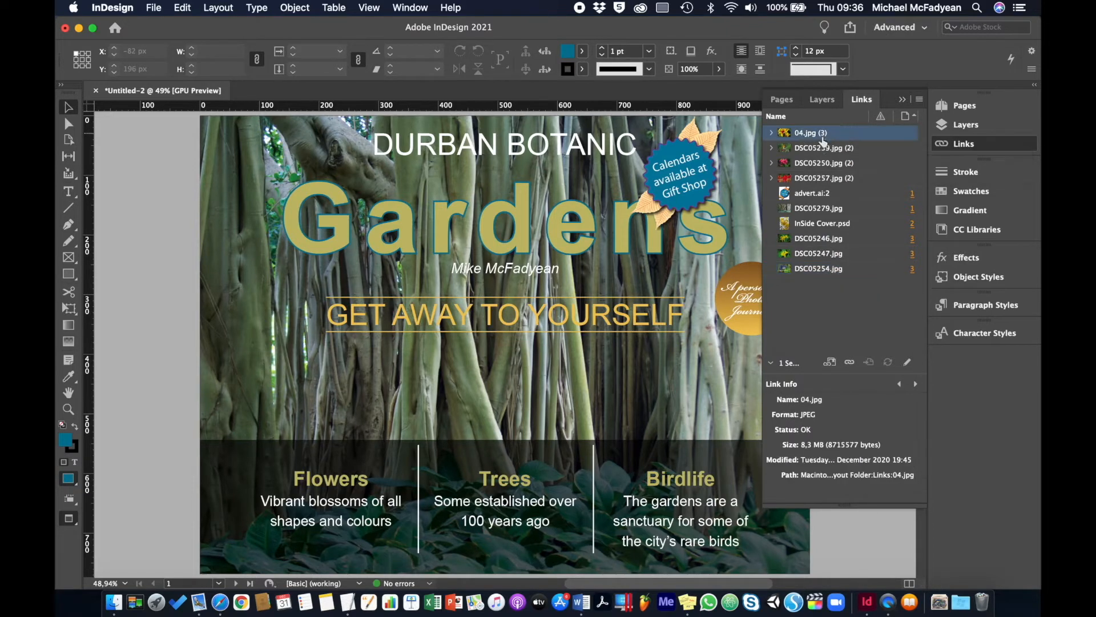
pyautogui.keyDown('shift'); pyautogui.click(827, 269); pyautogui.keyUp('shift')
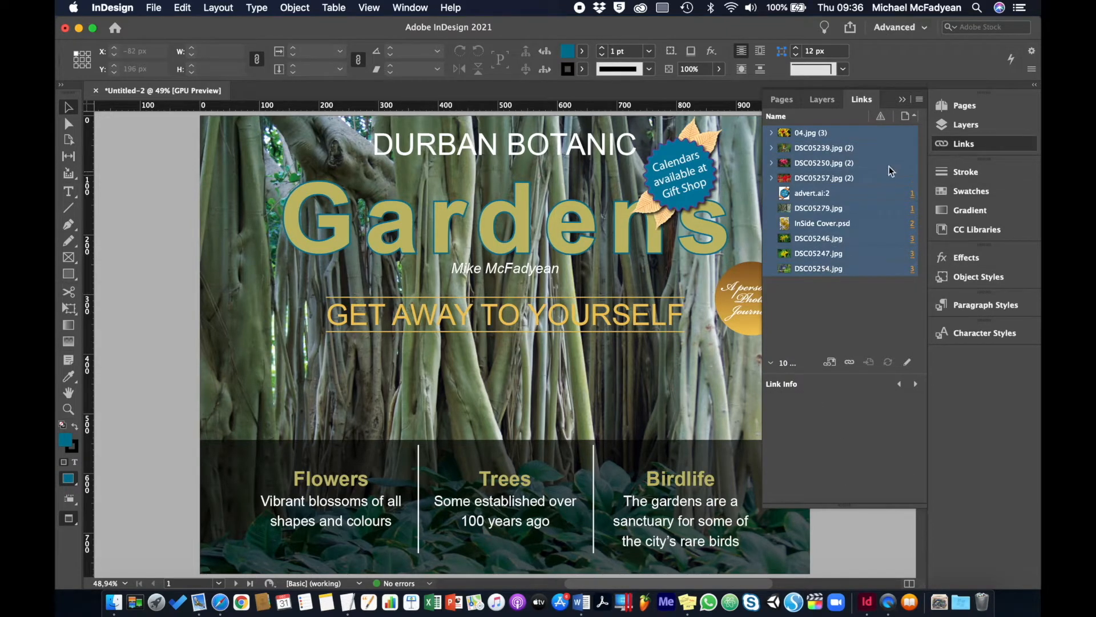
pyautogui.click(920, 100)
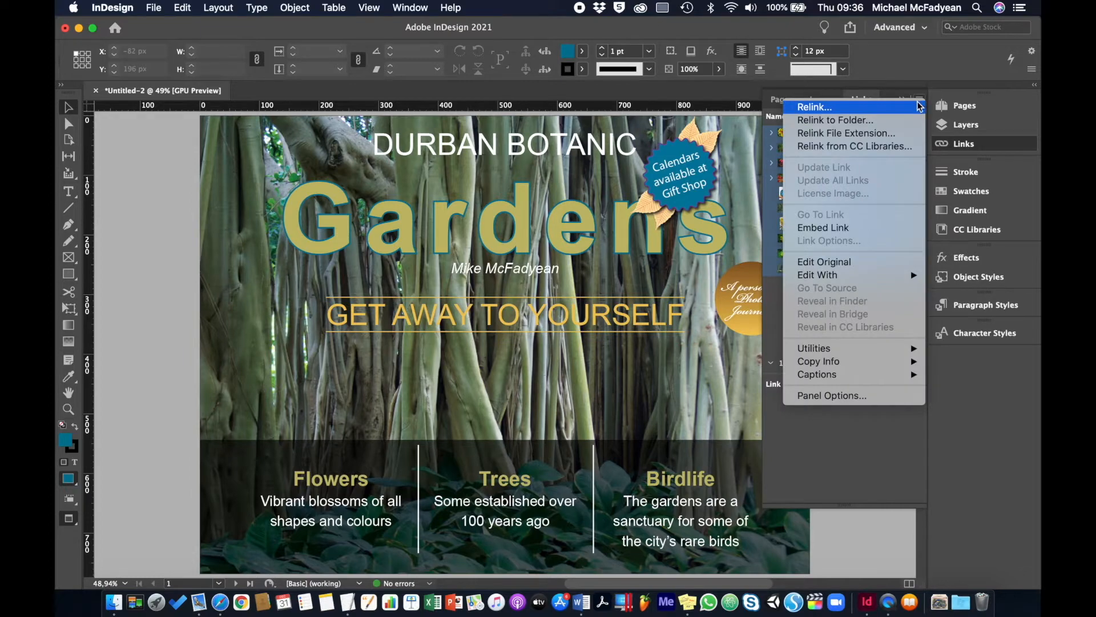
pyautogui.click(886, 121)
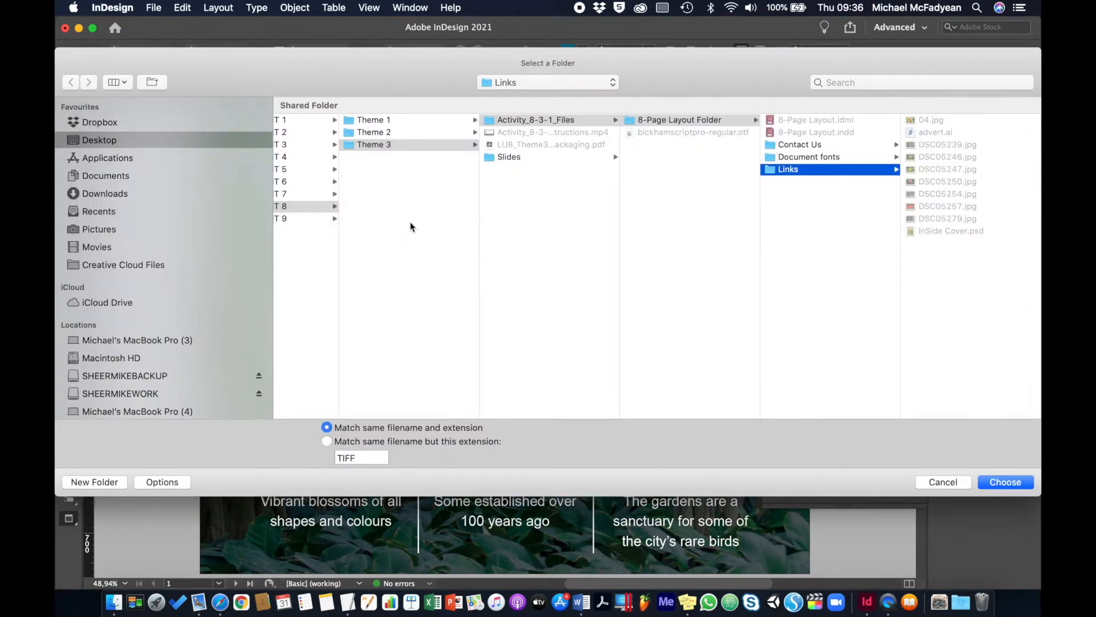
pyautogui.click(307, 217)
pyautogui.click(451, 130)
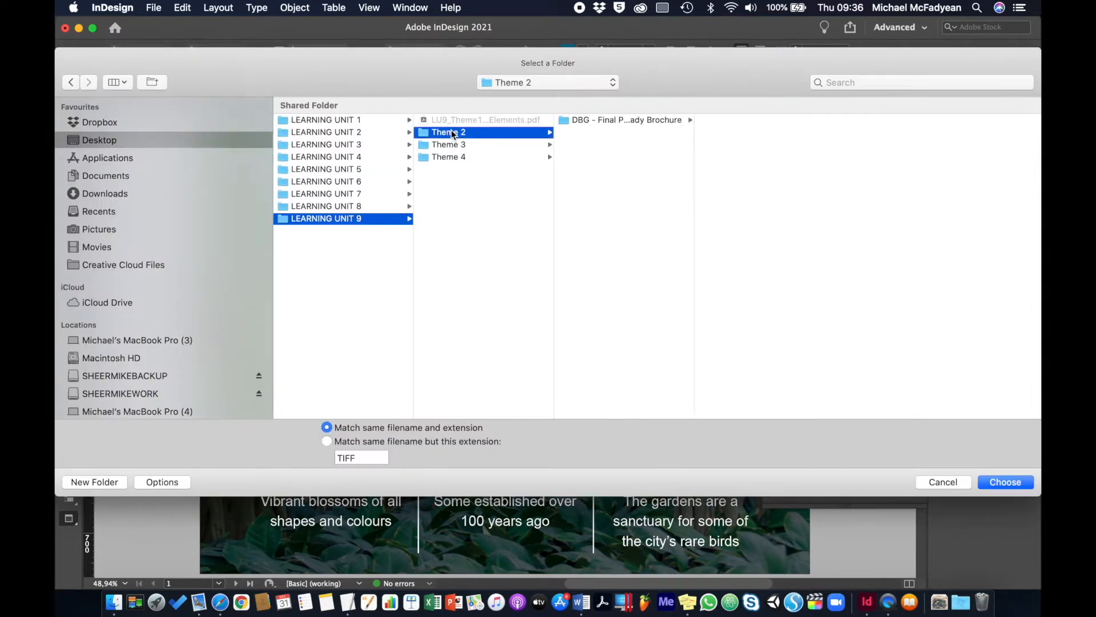
pyautogui.click(598, 120)
pyautogui.click(741, 119)
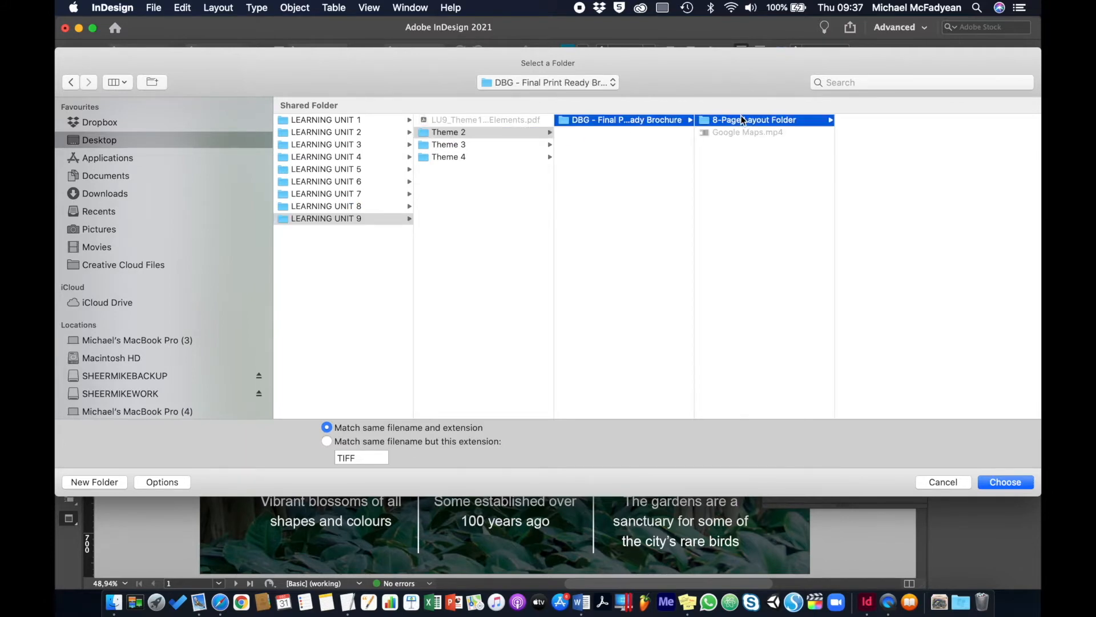
pyautogui.click(869, 180)
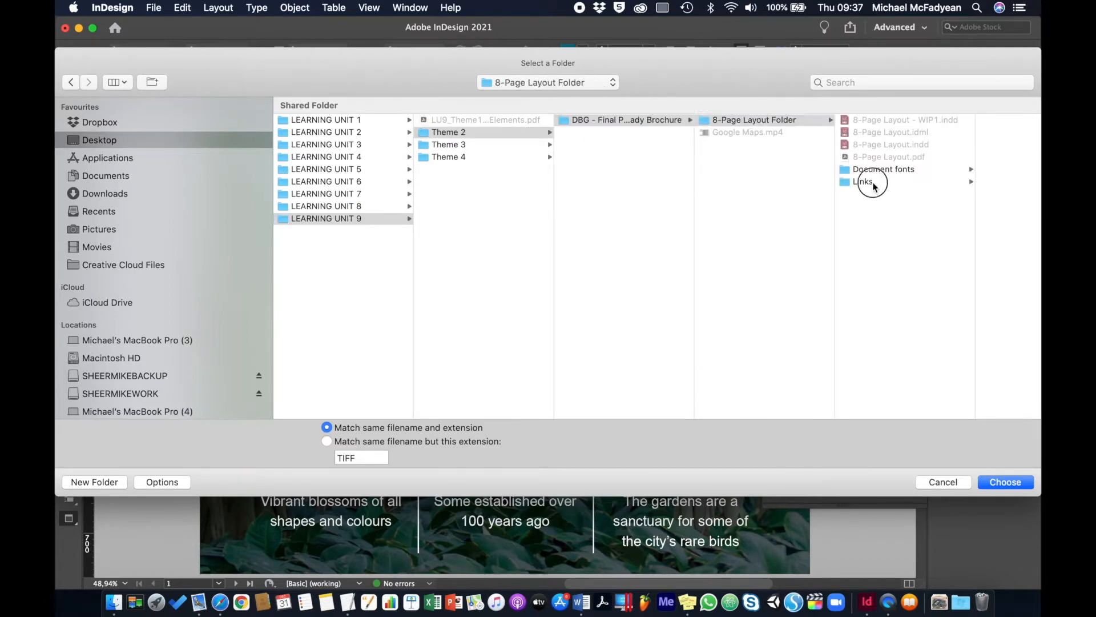
pyautogui.click(998, 482)
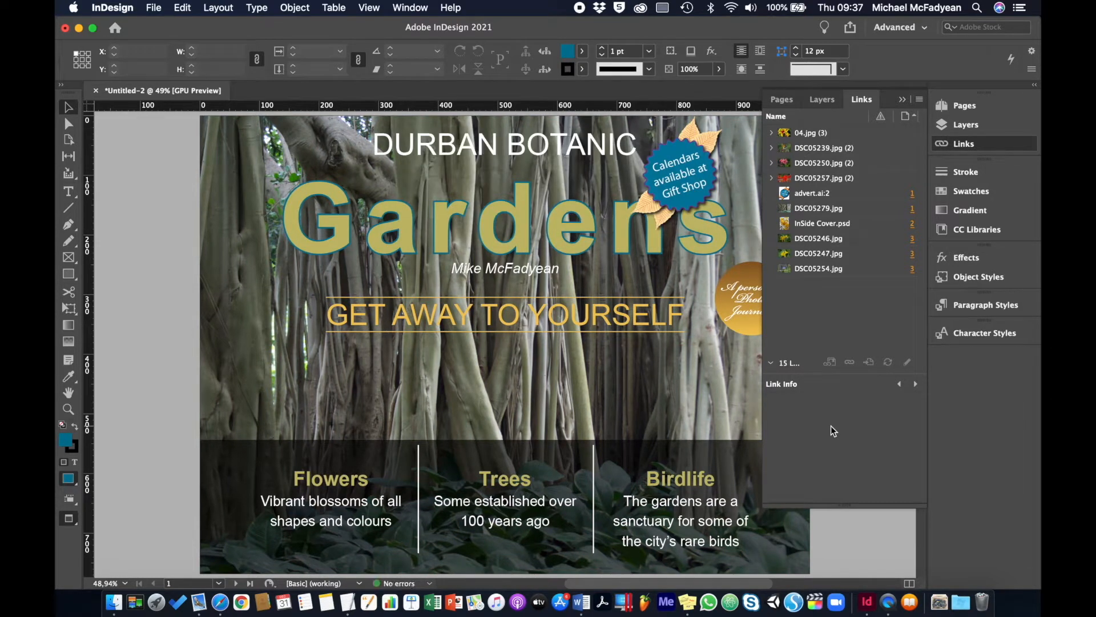
# Step: Check the link information of DSC05254.jpg, InSide Cover.psd and DSC05250.jpg after relinking
pyautogui.click(845, 270)
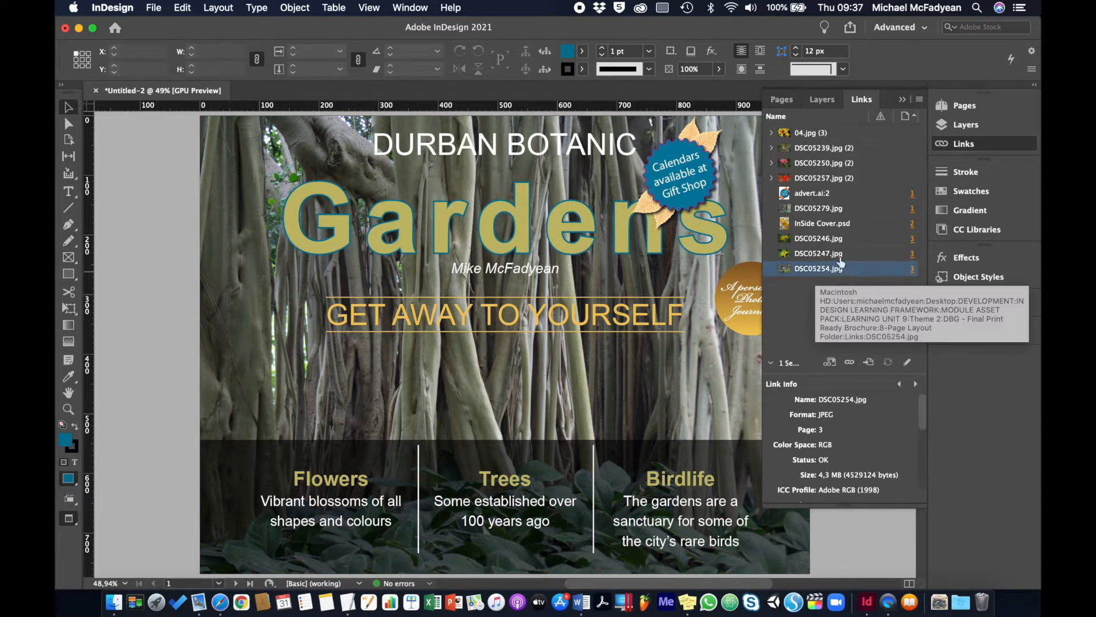
pyautogui.click(830, 224)
pyautogui.click(831, 166)
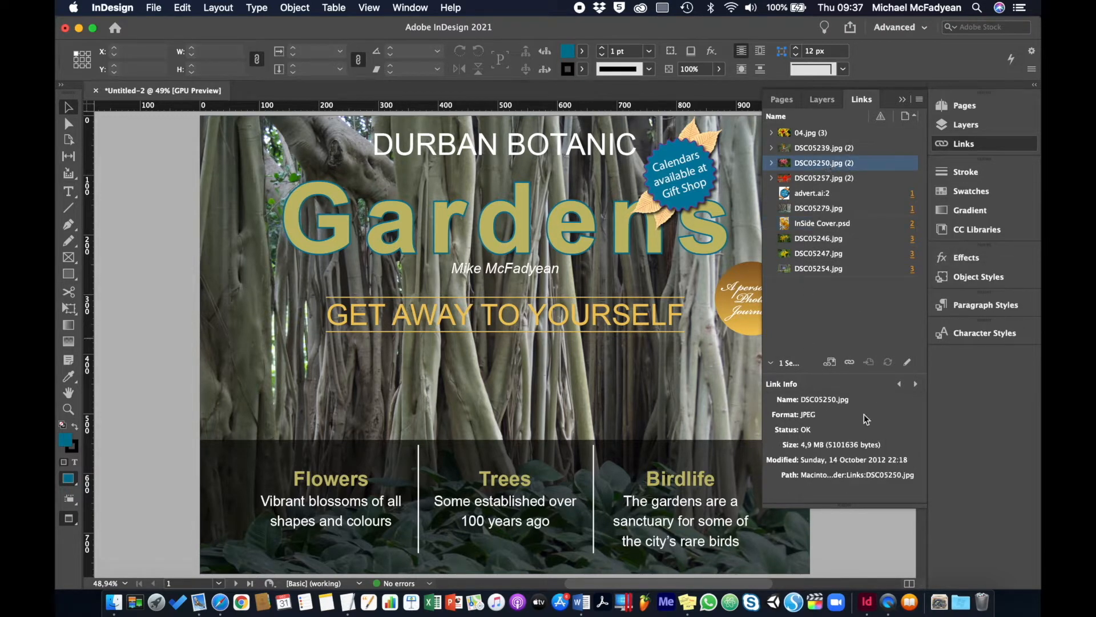
pyautogui.click(900, 100)
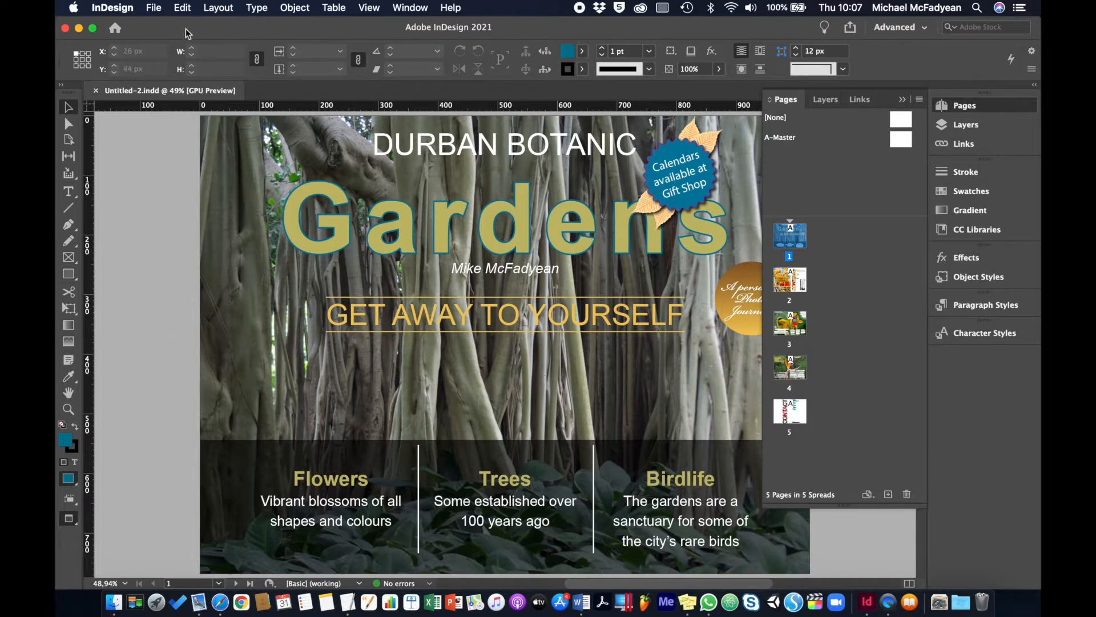
pyautogui.click(154, 8)
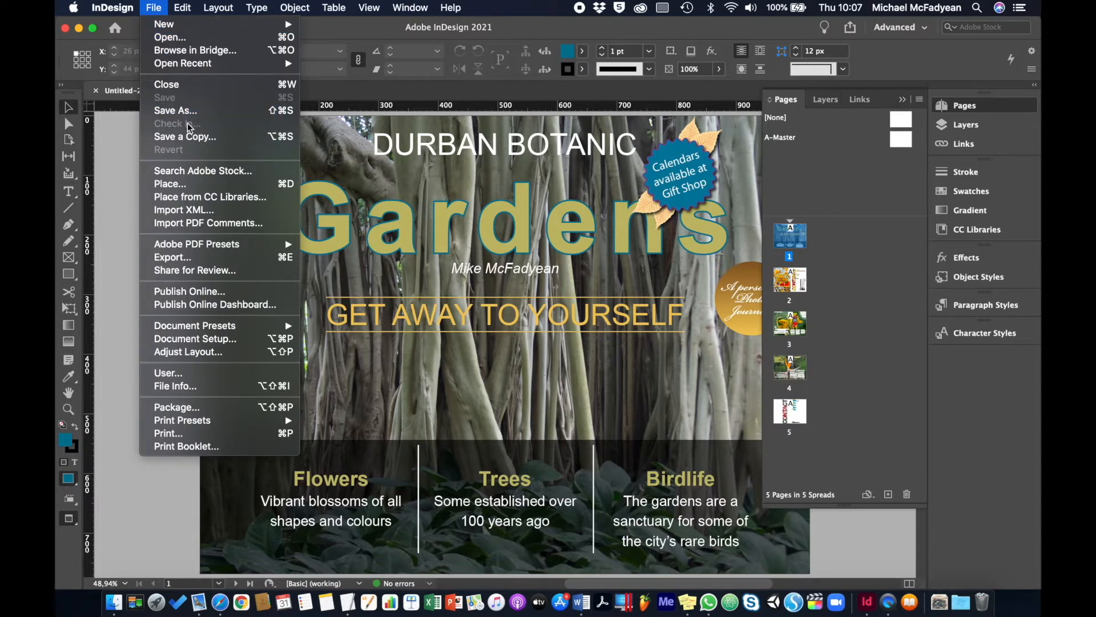
pyautogui.click(126, 155)
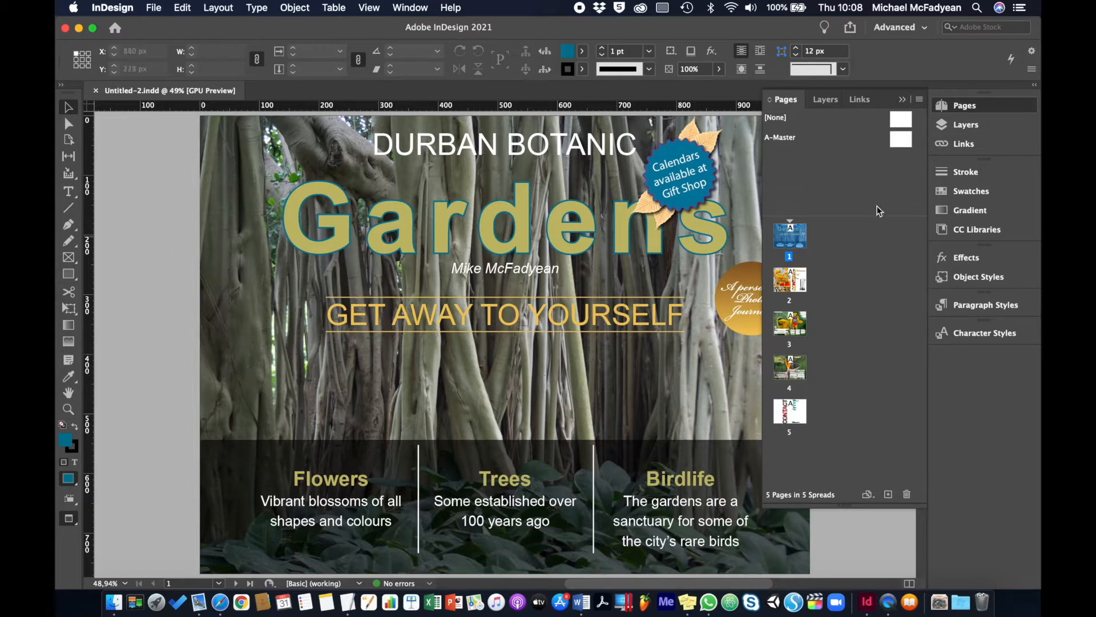
pyautogui.click(902, 100)
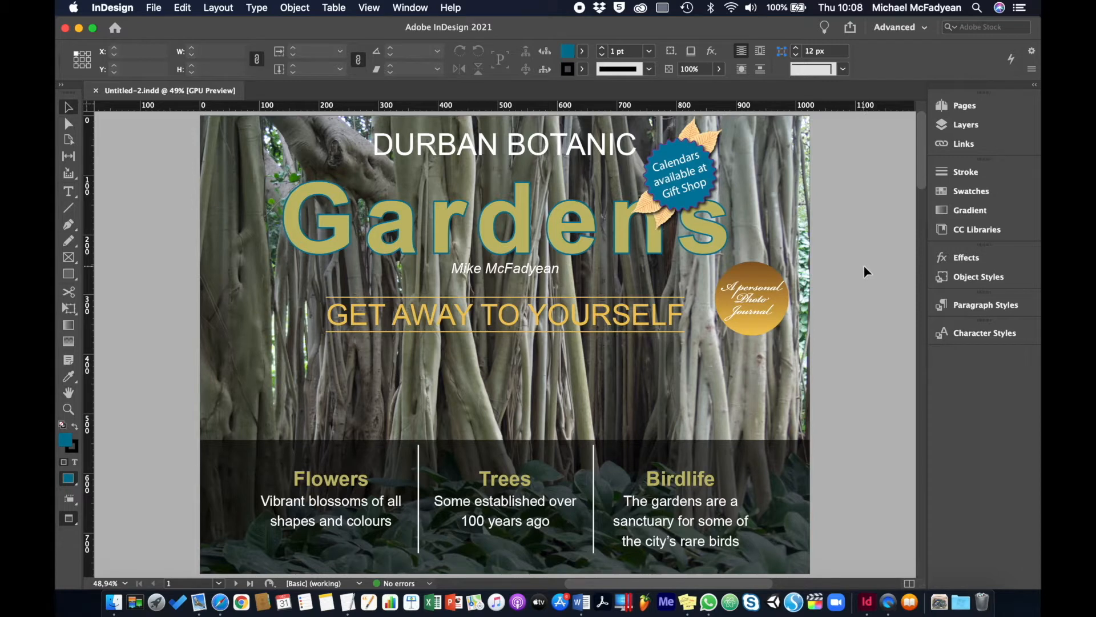
# Step: Page through the document to examine which pages the Intro, Education and Contact sections of the contents list fall on
pyautogui.hotkey('shift', 'pagedown')
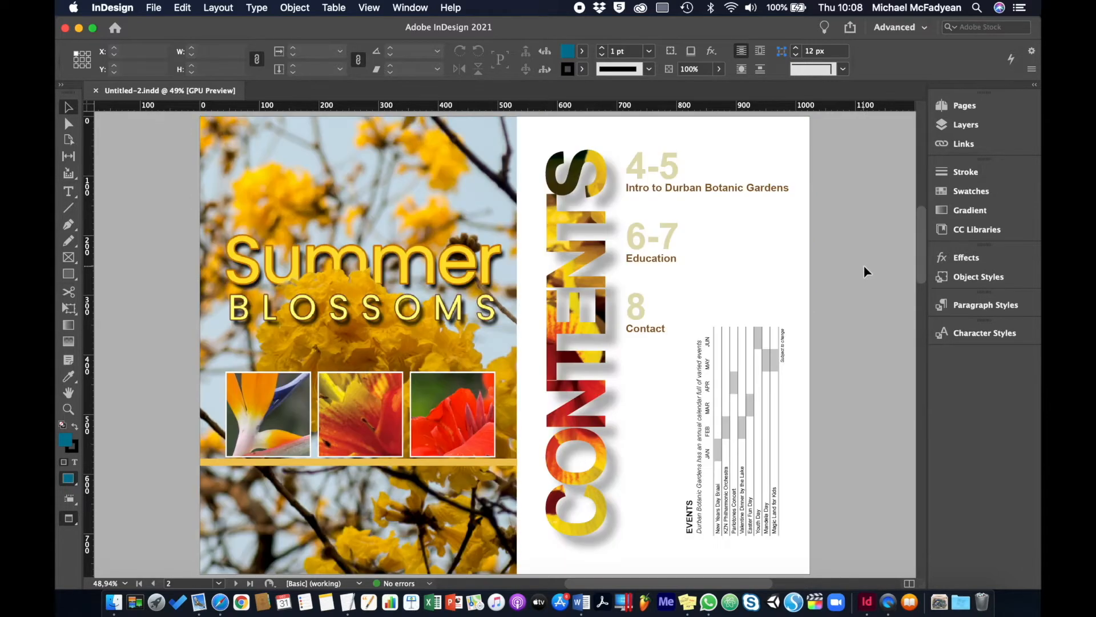
pyautogui.click(669, 181)
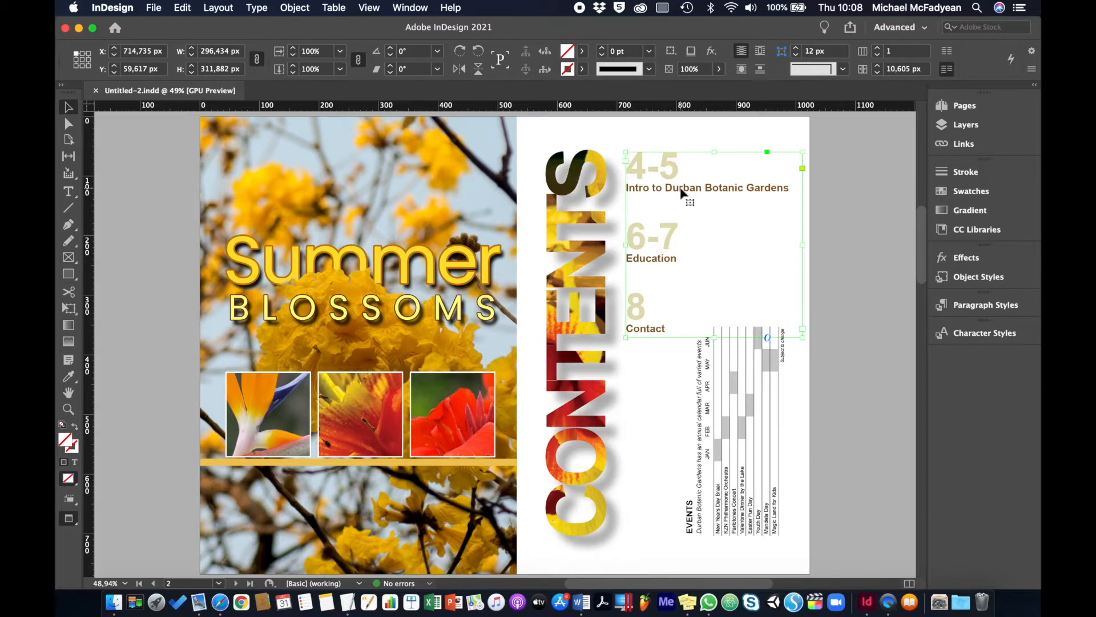
pyautogui.hotkey('shift', 'pageup')
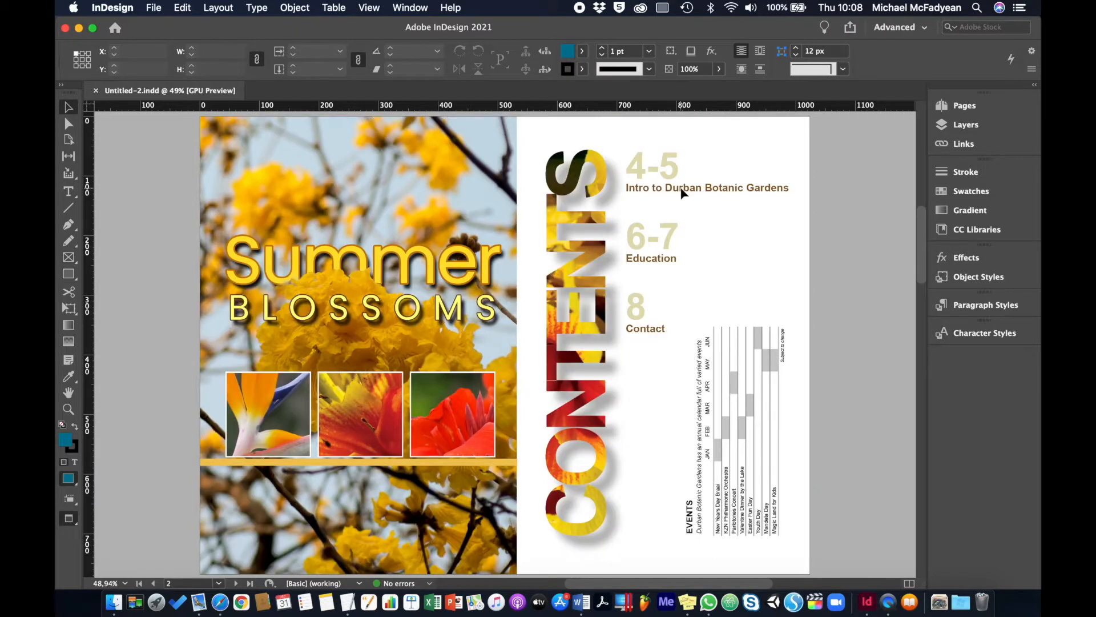
pyautogui.hotkey('shift', 'pagedown')
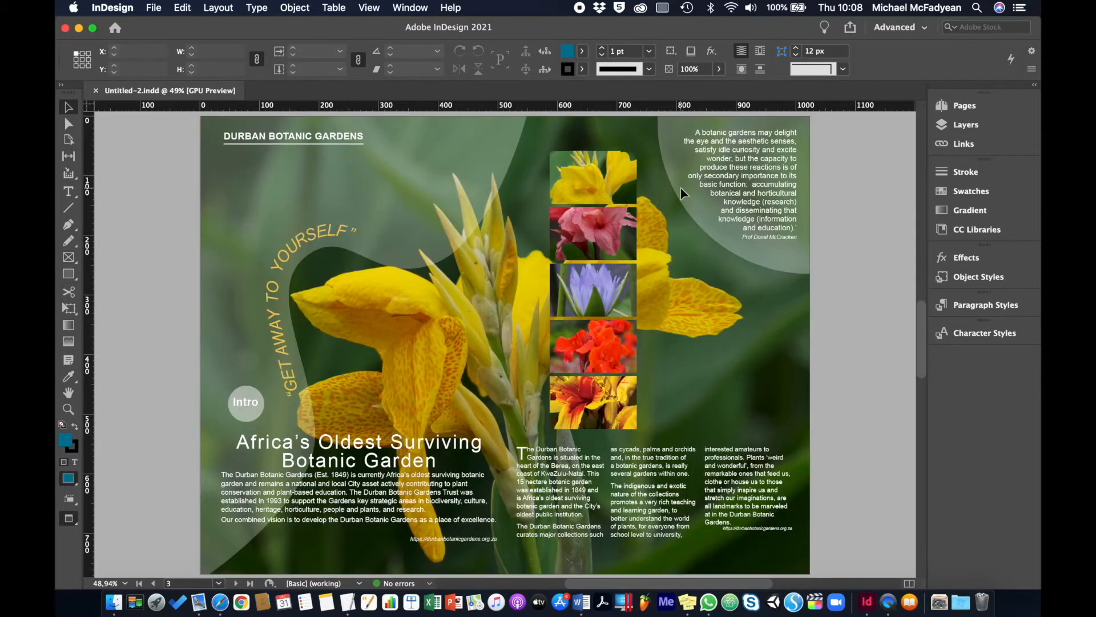
pyautogui.hotkey('shift', 'pagedown')
pyautogui.hotkey('shift', 'pagedown')
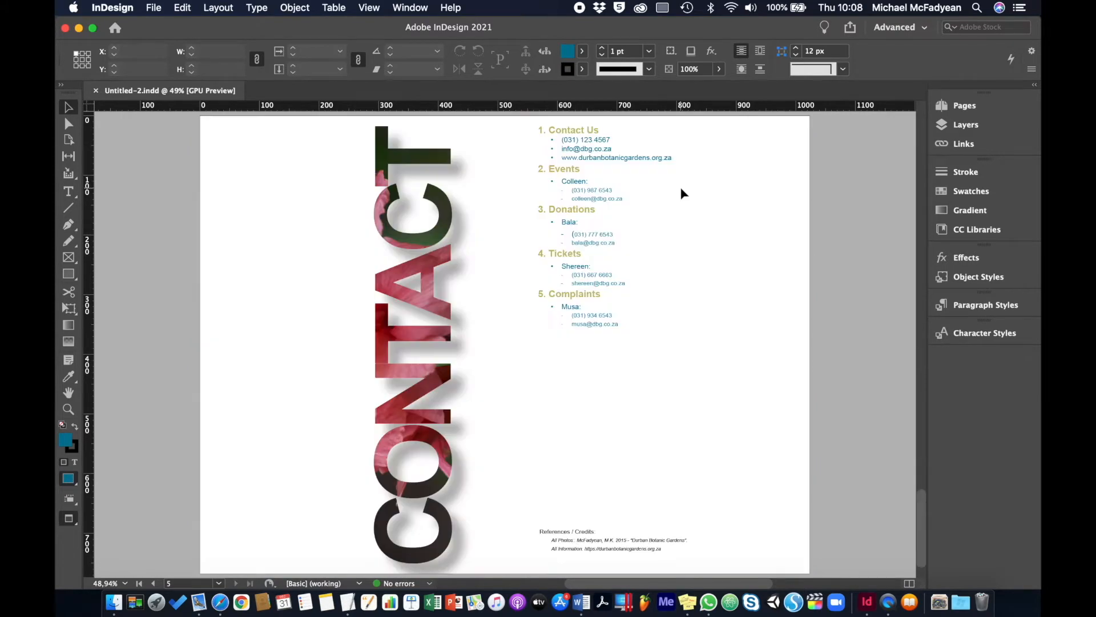
pyautogui.hotkey('shift', 'pageup')
pyautogui.hotkey('shift', 'pageup')
pyautogui.hotkey('shift', 'pageup')
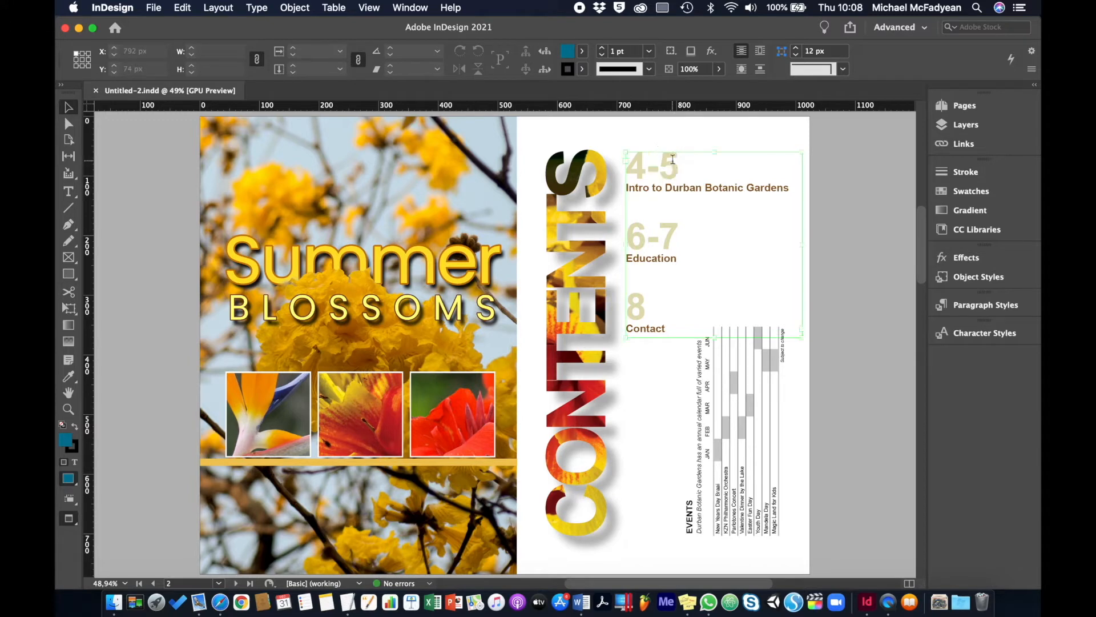
# Step: Change the page numbers in the contents list to 3 for Intro to Durban Botanic Gardens, 4 for Education and 5 for Contact
pyautogui.moveTo(681, 165); pyautogui.dragTo(632, 164)
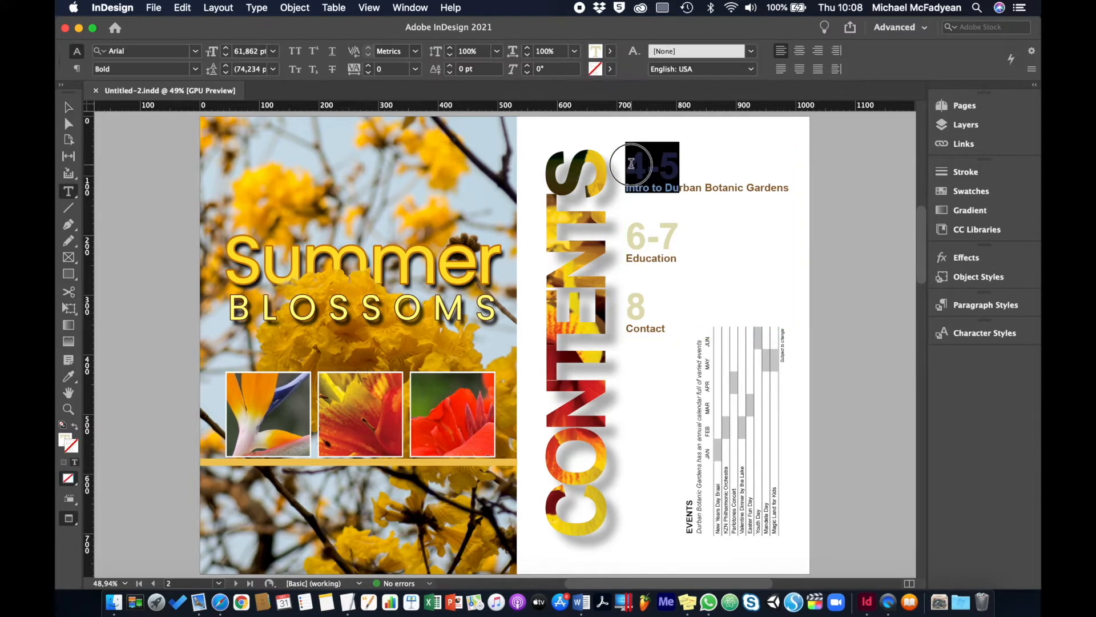
pyautogui.write('3')
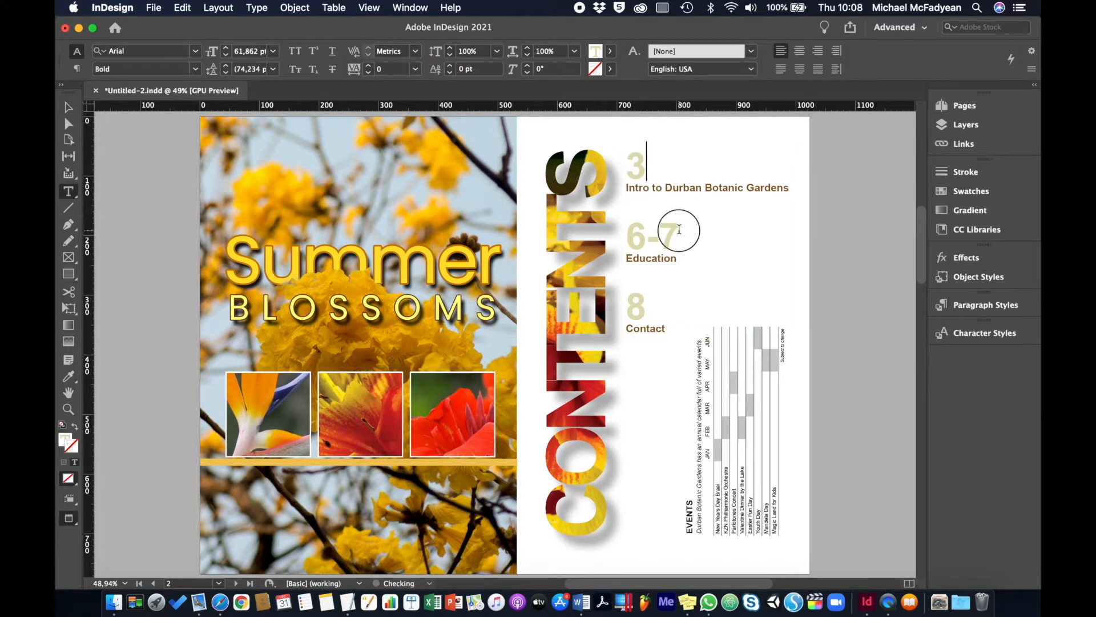
pyautogui.moveTo(672, 225); pyautogui.dragTo(623, 233)
pyautogui.write('4')
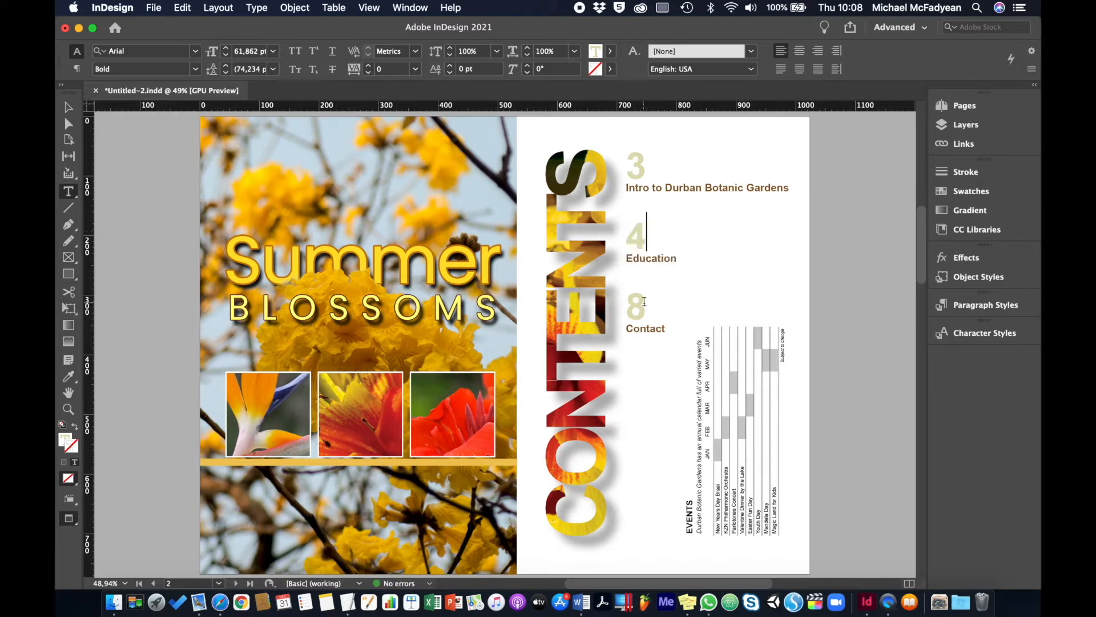
pyautogui.moveTo(666, 297); pyautogui.dragTo(624, 308)
pyautogui.write('5')
pyautogui.click(68, 106)
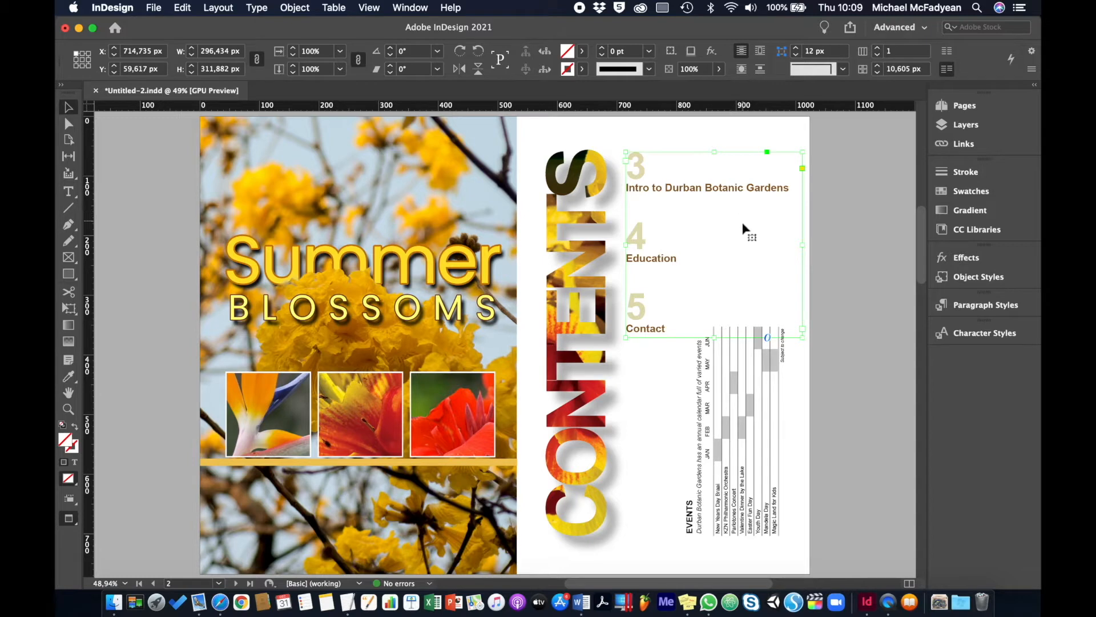
pyautogui.doubleClick(722, 191)
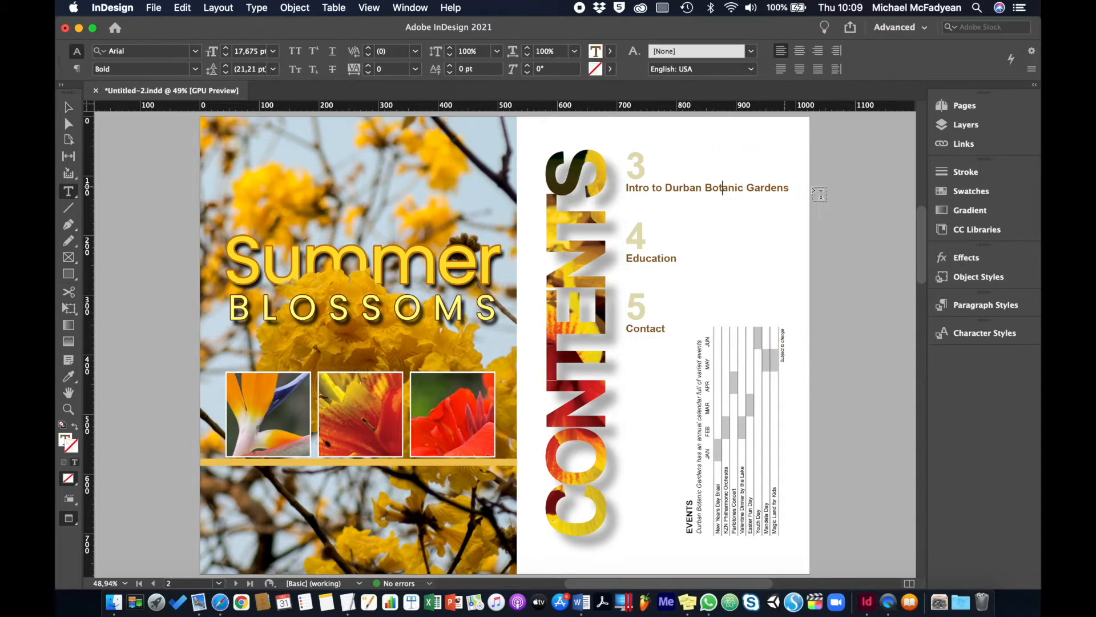
pyautogui.moveTo(787, 187); pyautogui.dragTo(625, 164)
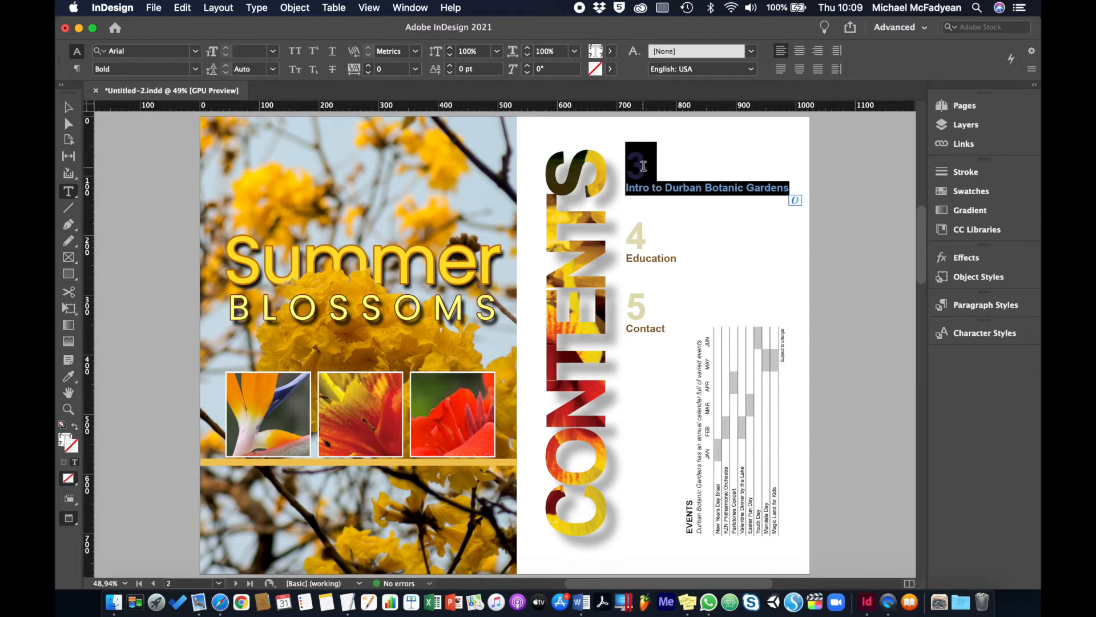
pyautogui.click(645, 165)
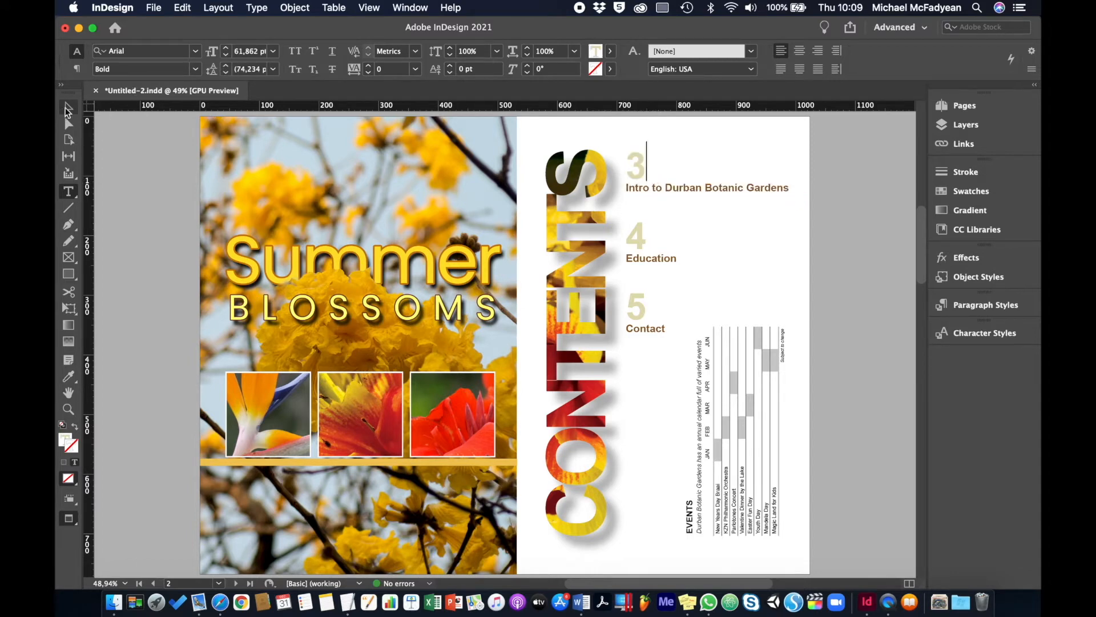
pyautogui.click(68, 107)
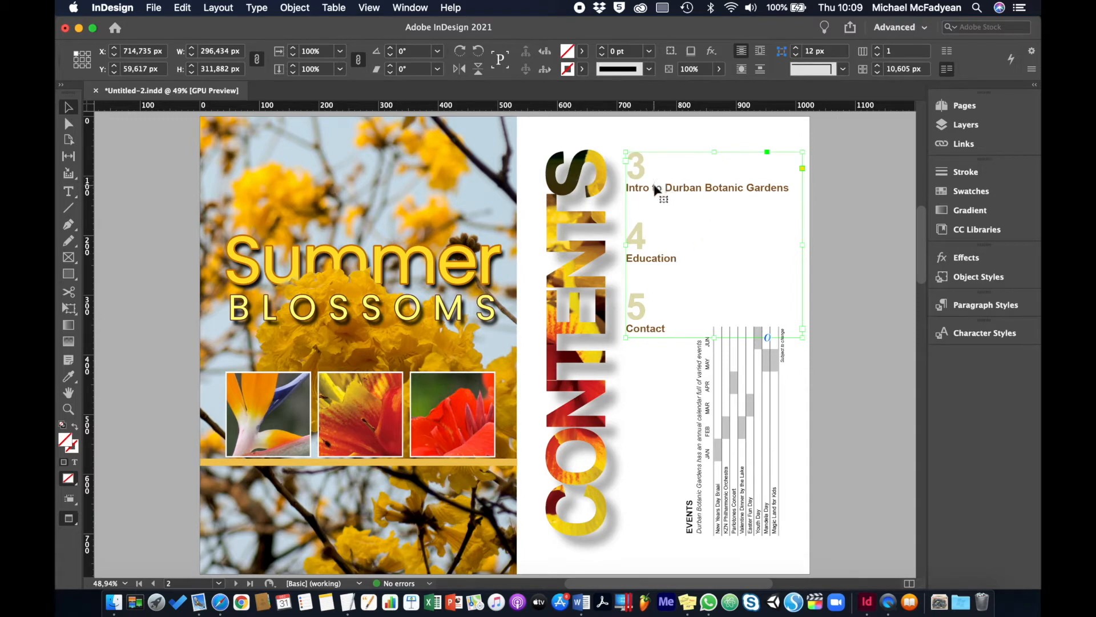
# Step: Convert the contents list text frame to outlines and ungroup the resulting shapes
pyautogui.click(257, 7)
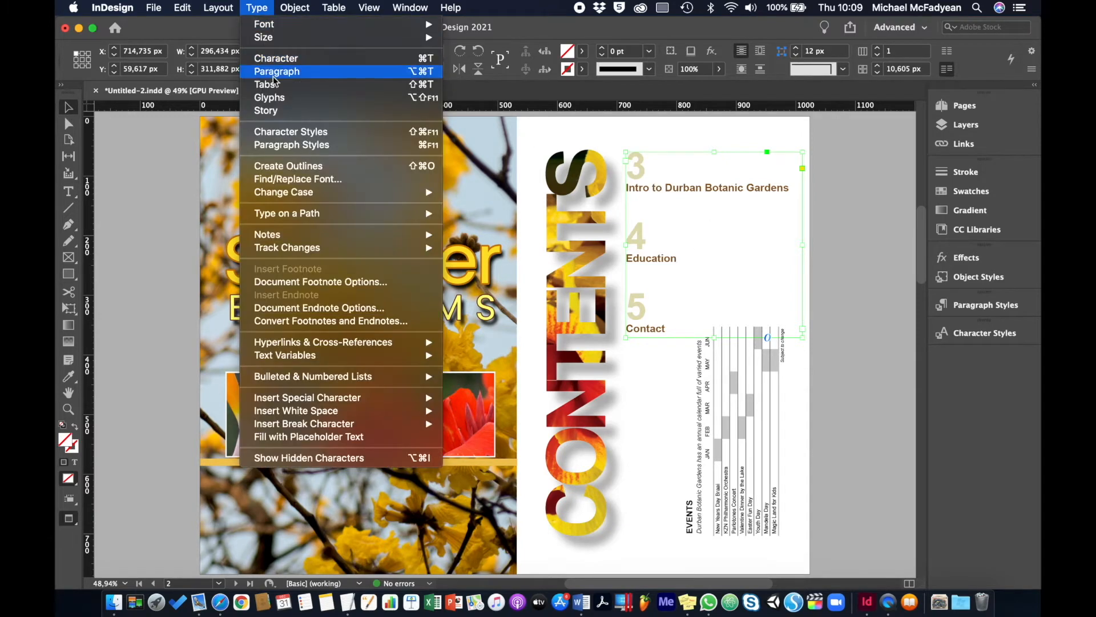
pyautogui.click(298, 166)
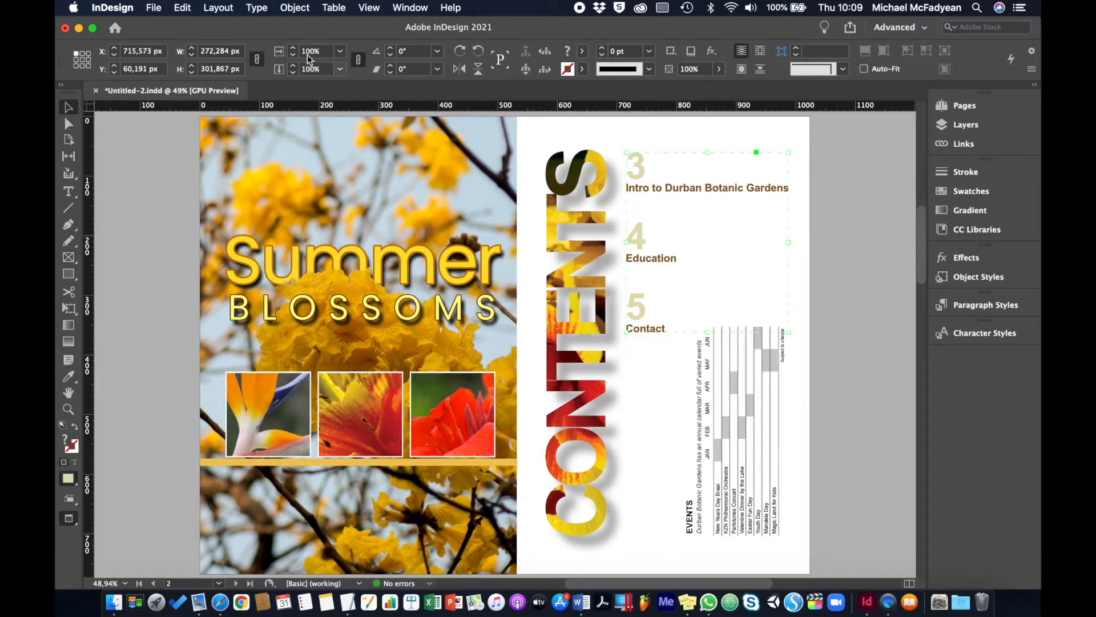
pyautogui.click(294, 8)
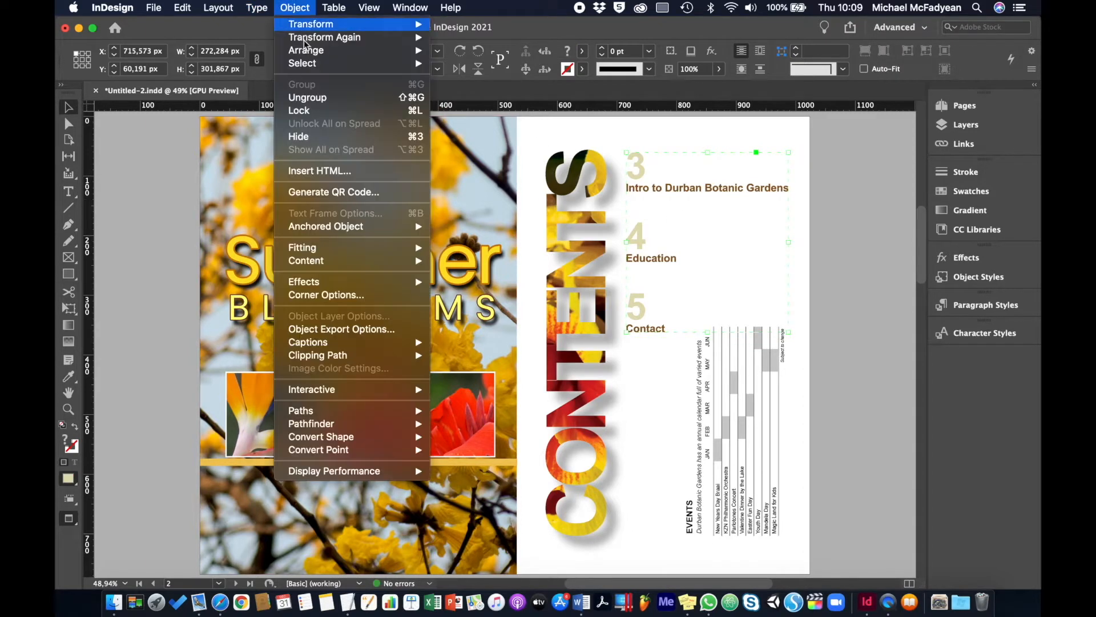
pyautogui.click(319, 97)
pyautogui.click(812, 226)
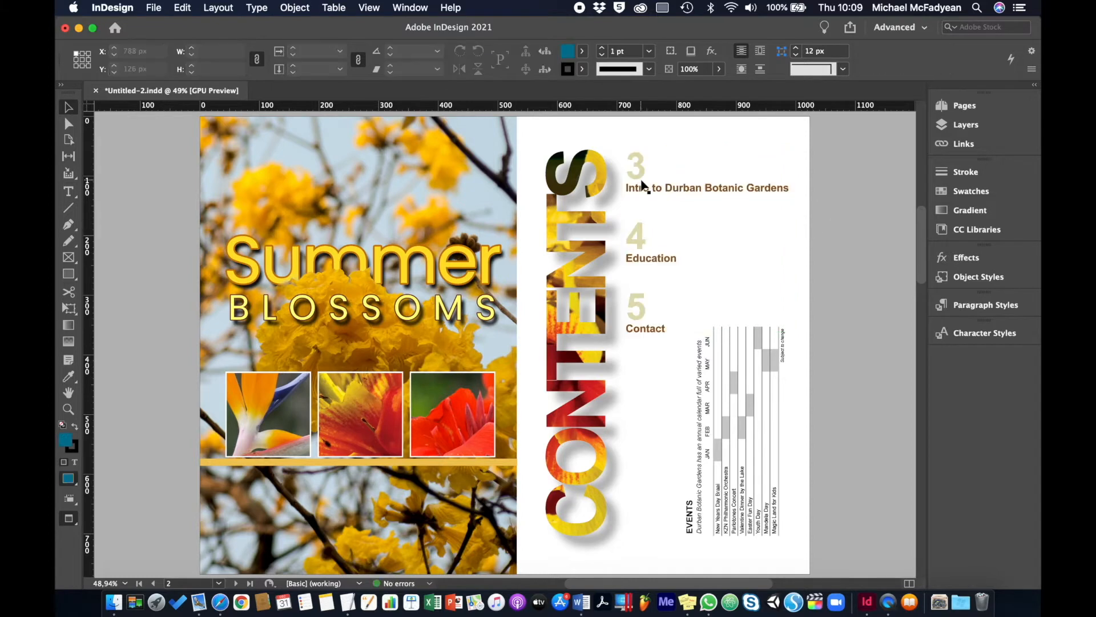
# Step: Group each contents entry's outlined number and title into its own object: Intro to Durban Botanic Gardens, Education and Contact
pyautogui.moveTo(793, 151); pyautogui.dragTo(621, 197)
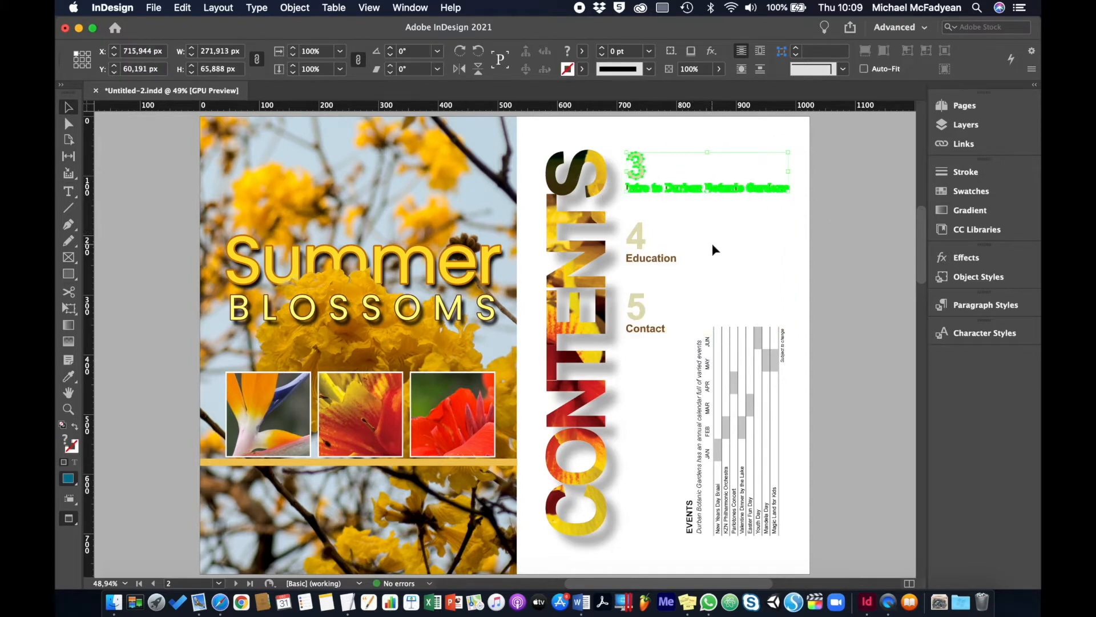
pyautogui.press('super+g')
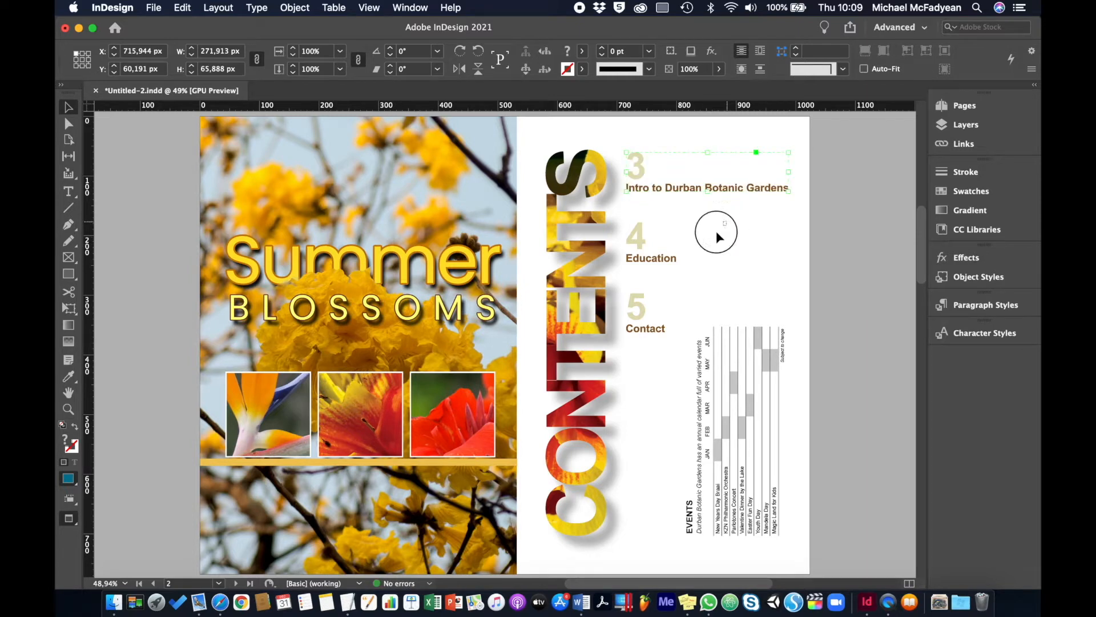
pyautogui.moveTo(716, 231); pyautogui.dragTo(628, 354)
pyautogui.press('super+g')
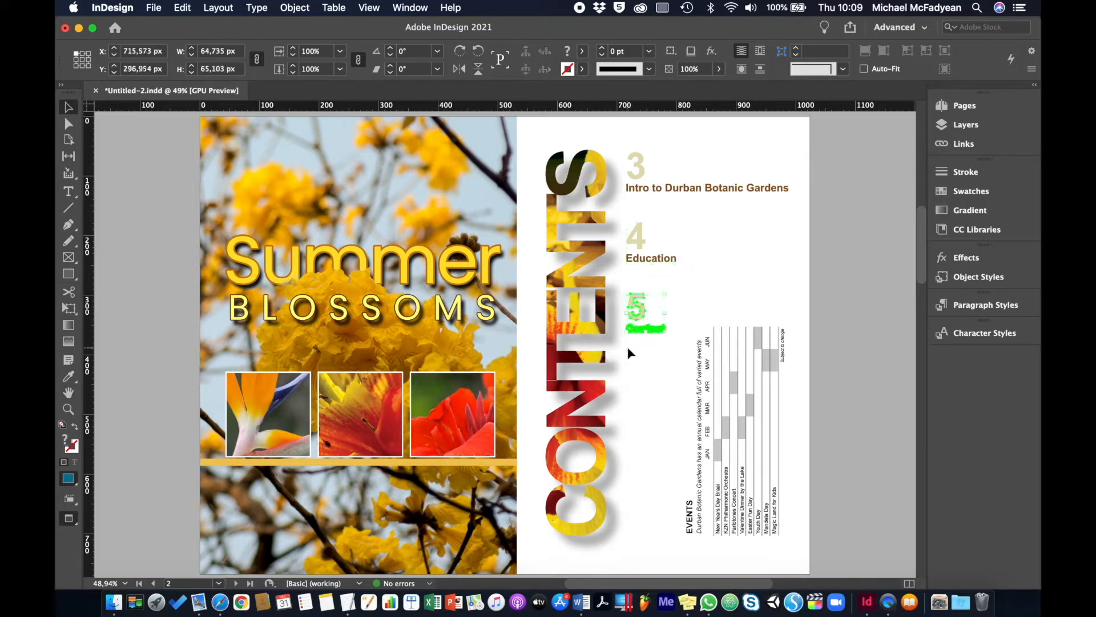
pyautogui.press('super+g')
pyautogui.click(641, 238)
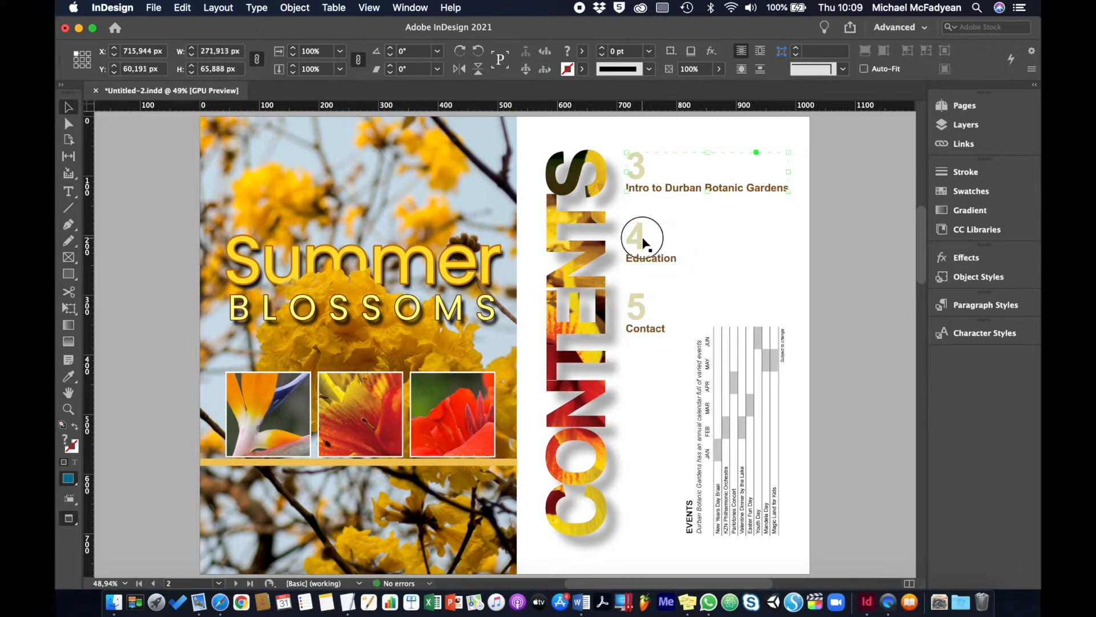
pyautogui.click(643, 310)
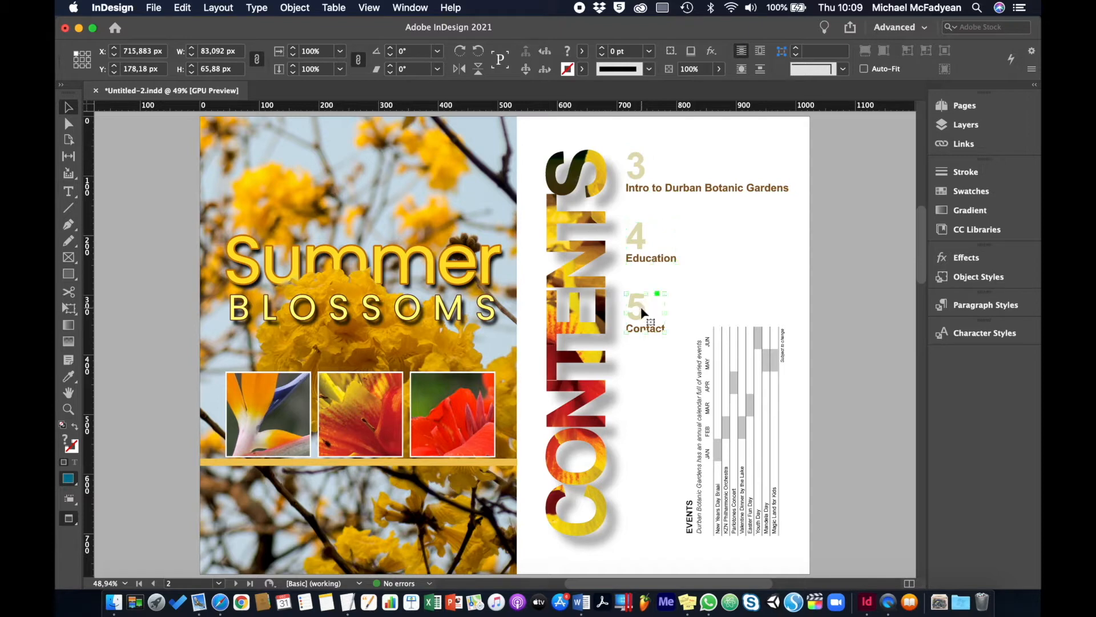
pyautogui.click(849, 177)
# Step: Display the interactive Hyperlinks panel and place it clear of the contents list
pyautogui.click(410, 8)
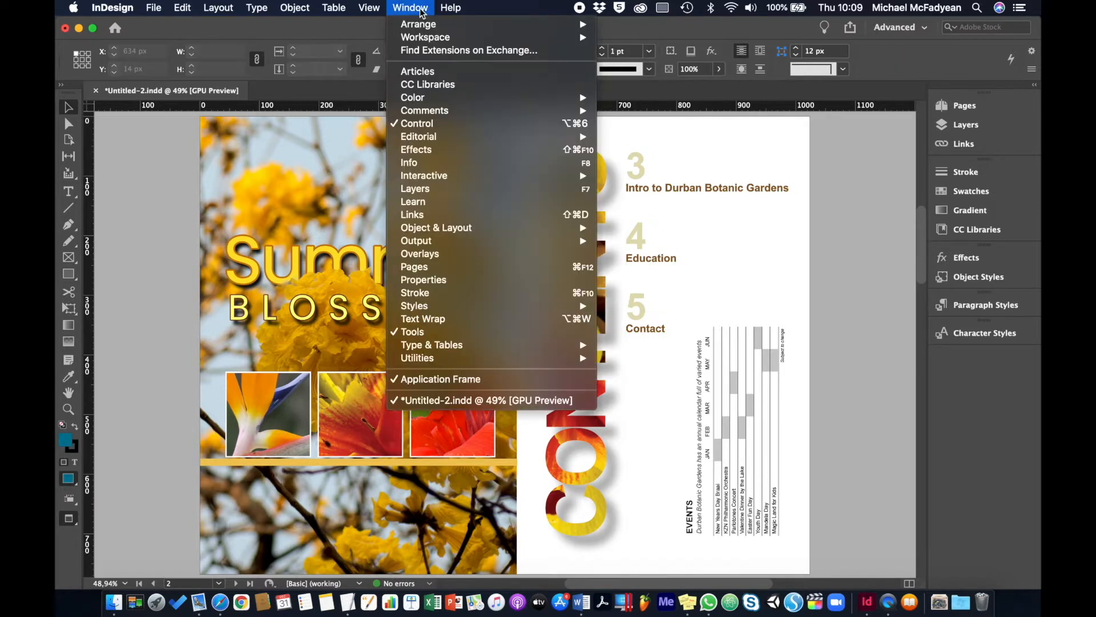
pyautogui.moveTo(481, 175)
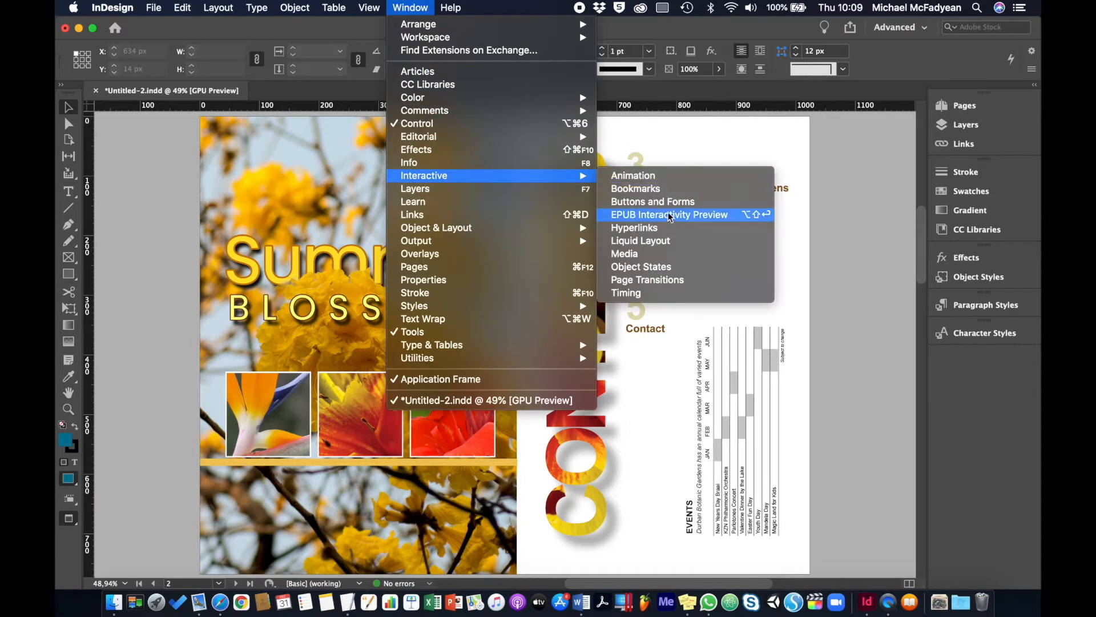
pyautogui.click(666, 229)
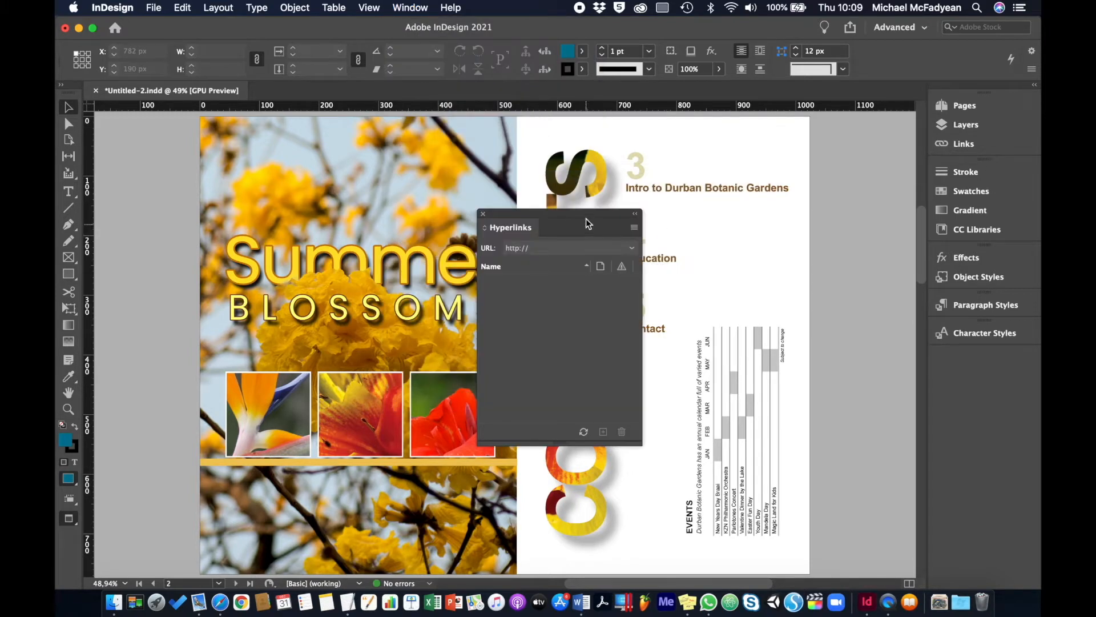
pyautogui.moveTo(586, 218); pyautogui.dragTo(380, 233)
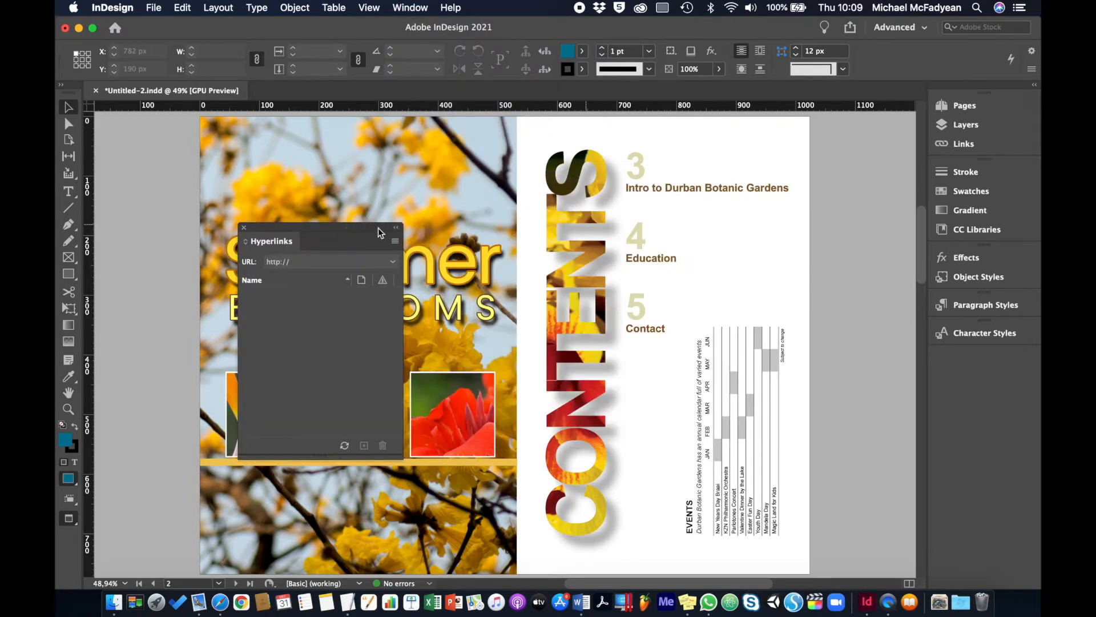
# Step: Add a hyperlink from the Intro to Durban Botanic Gardens group to page 3 with the zoom setting Fit in Window
pyautogui.click(646, 173)
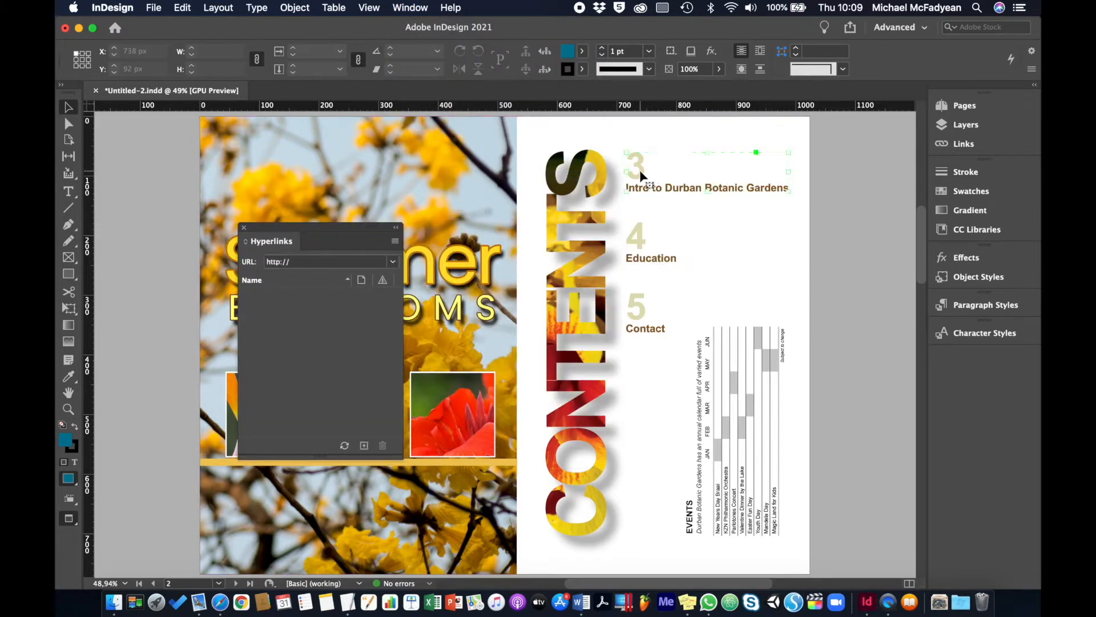
pyautogui.click(365, 445)
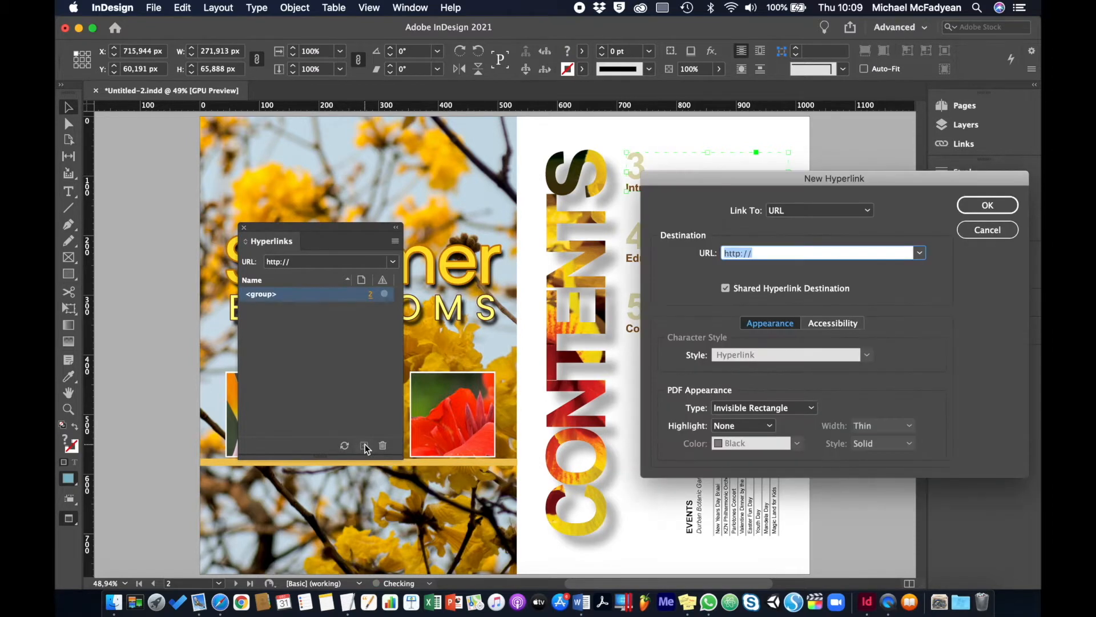
pyautogui.moveTo(784, 179); pyautogui.dragTo(315, 194)
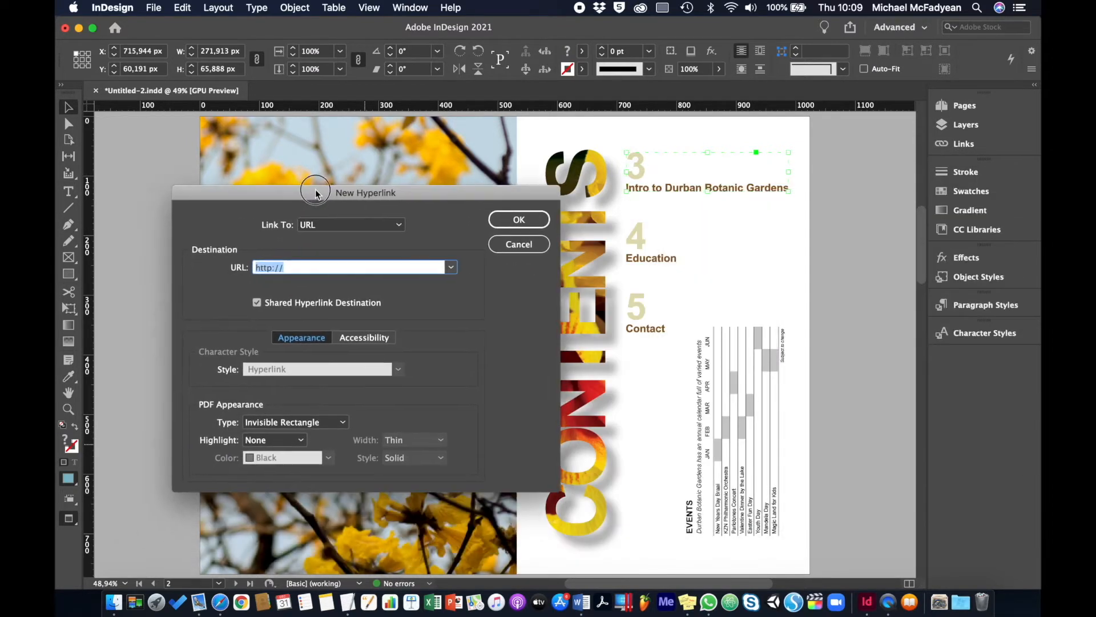
pyautogui.click(337, 226)
pyautogui.click(343, 283)
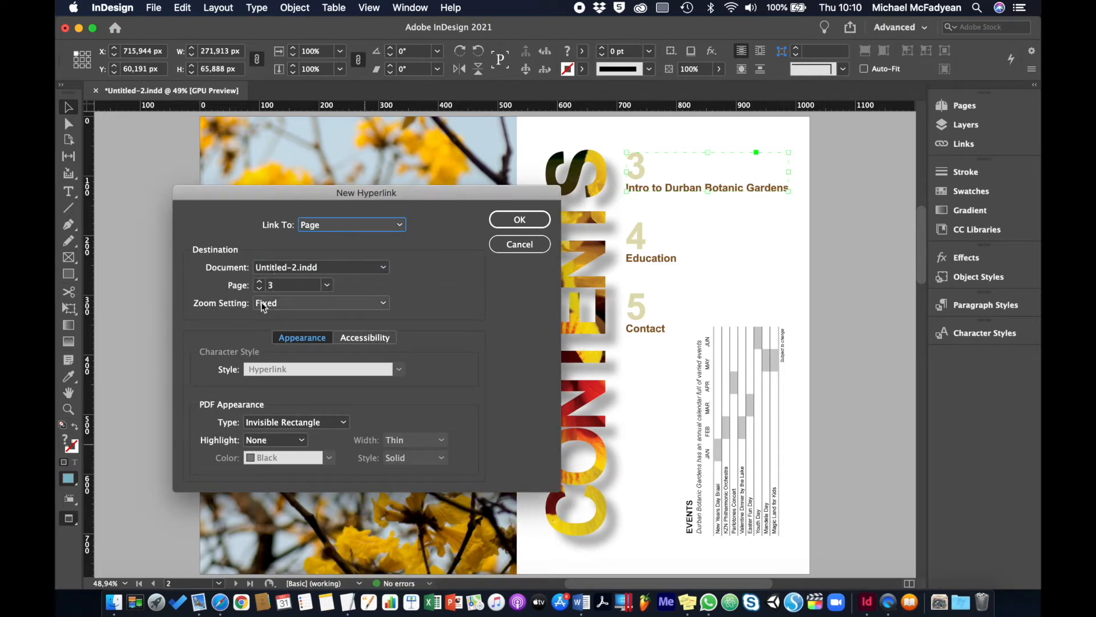
pyautogui.click(365, 306)
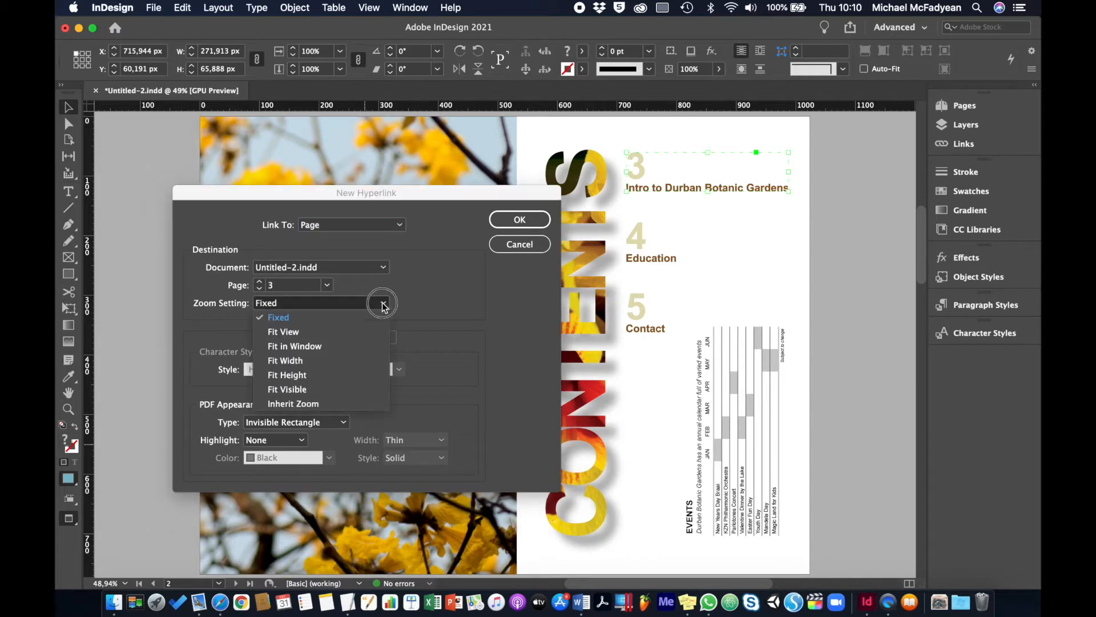
pyautogui.click(345, 346)
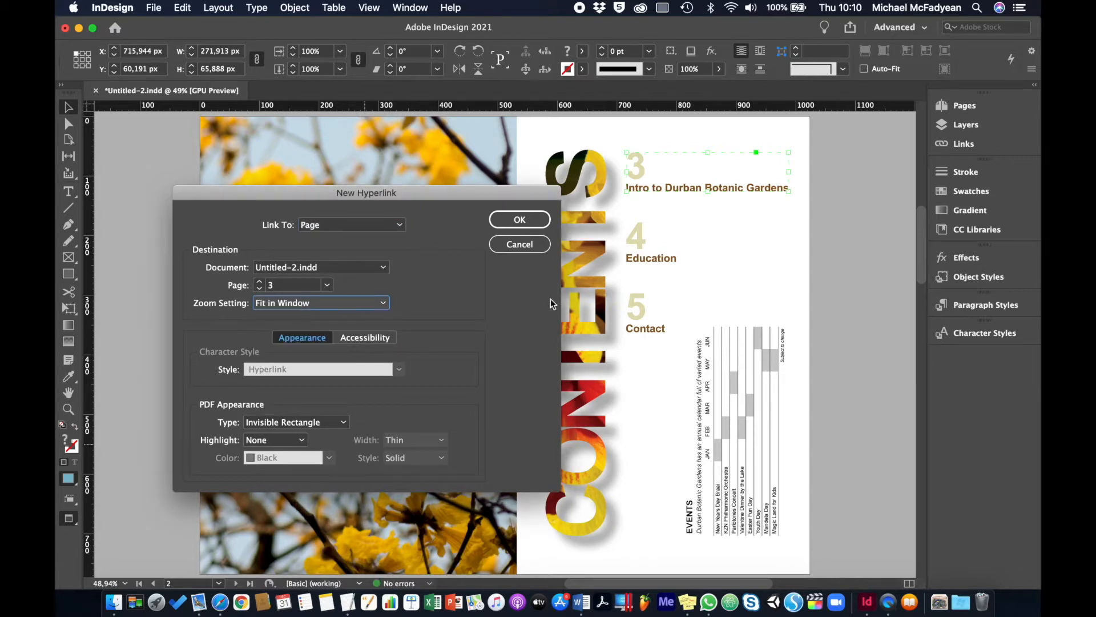
pyautogui.click(539, 223)
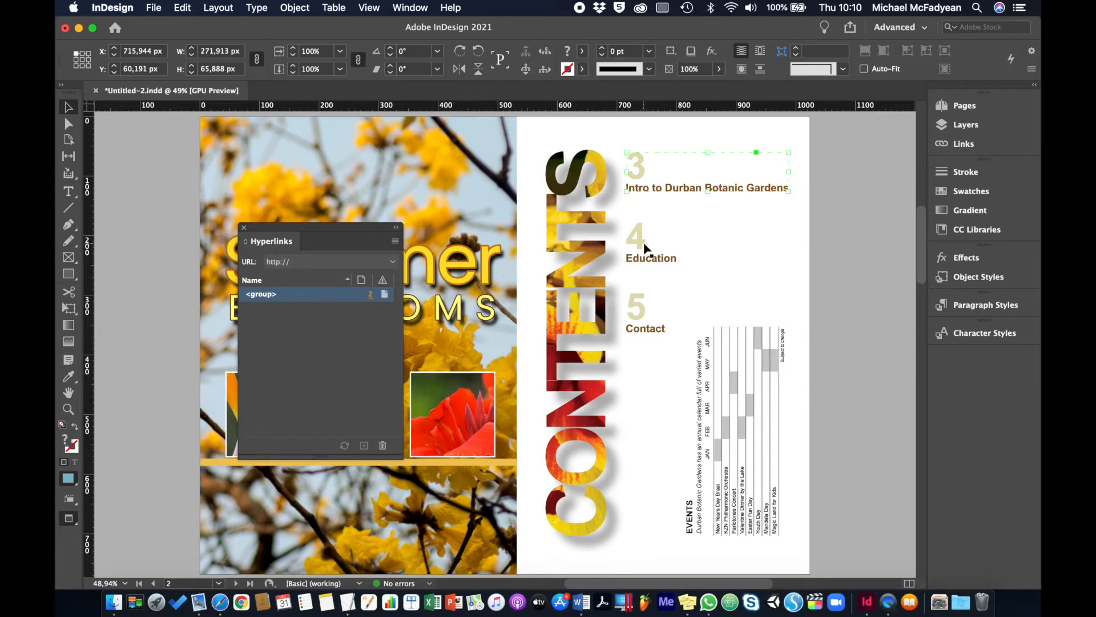
# Step: Add a hyperlink from the Education group to page 4 with the zoom setting Fit in Window
pyautogui.click(645, 250)
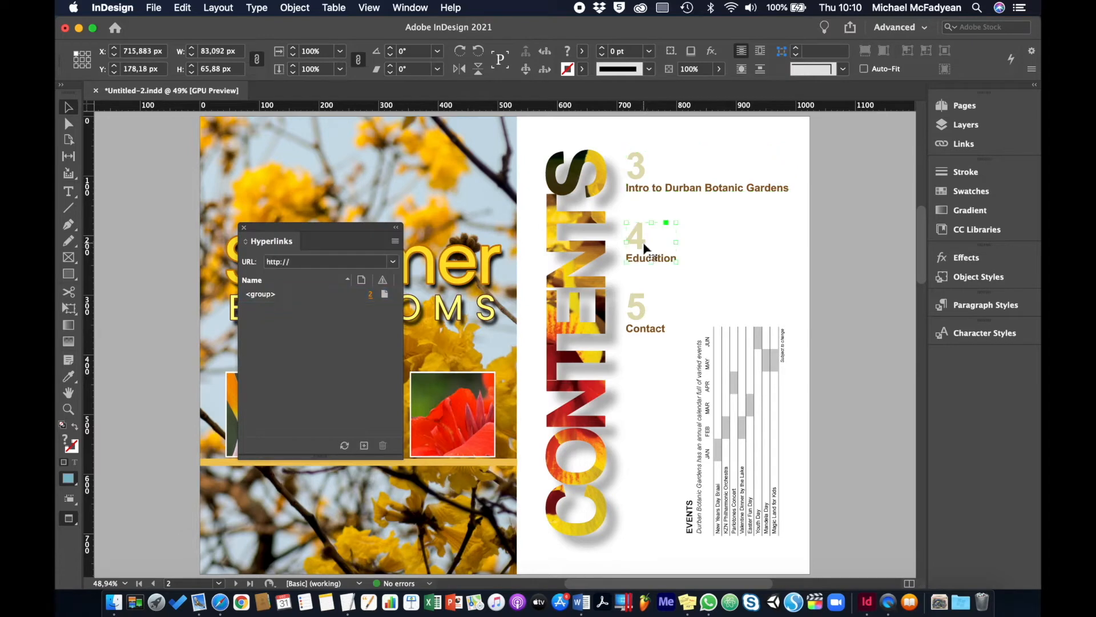
pyautogui.click(364, 445)
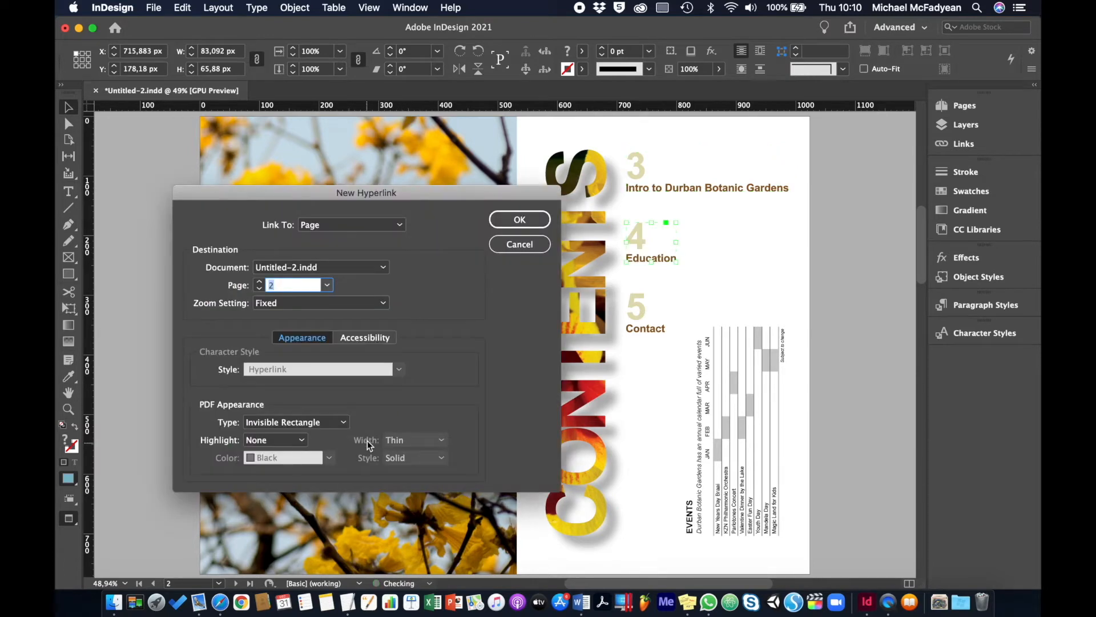
pyautogui.click(260, 281)
pyautogui.click(260, 281)
pyautogui.click(277, 302)
pyautogui.click(294, 346)
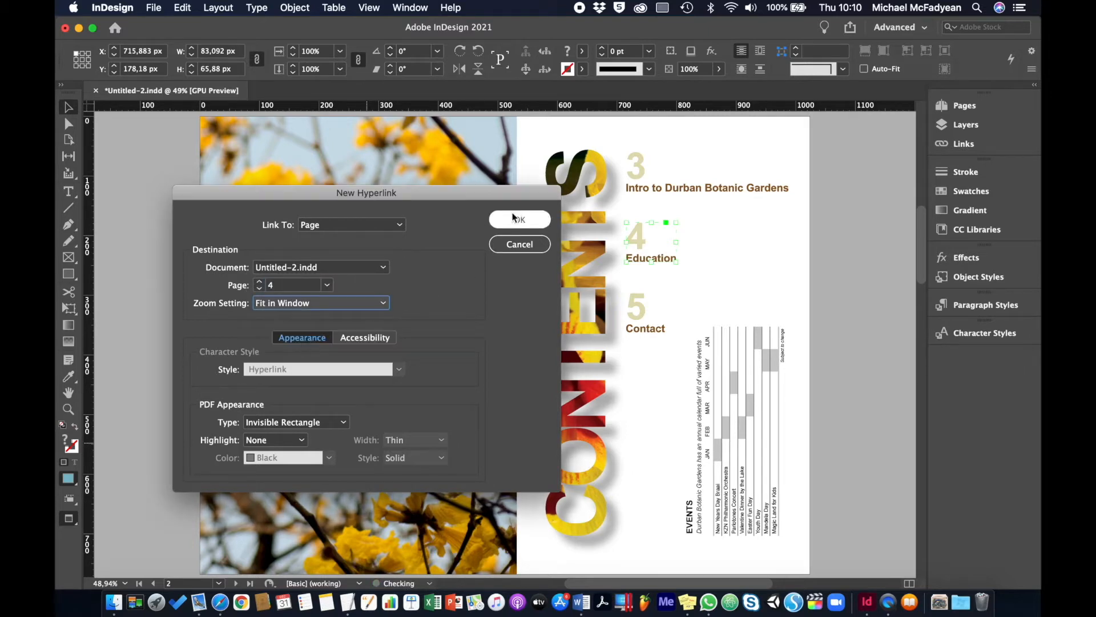
pyautogui.click(518, 221)
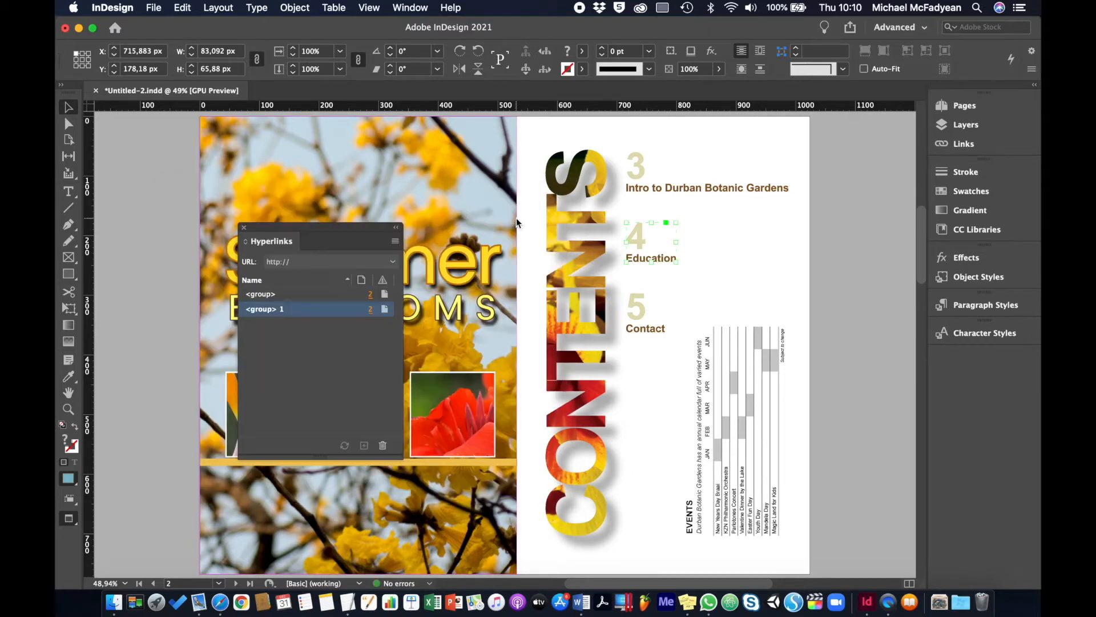
# Step: Add a hyperlink from the Contact group to page 5 with the zoom setting Fit in Window
pyautogui.click(636, 300)
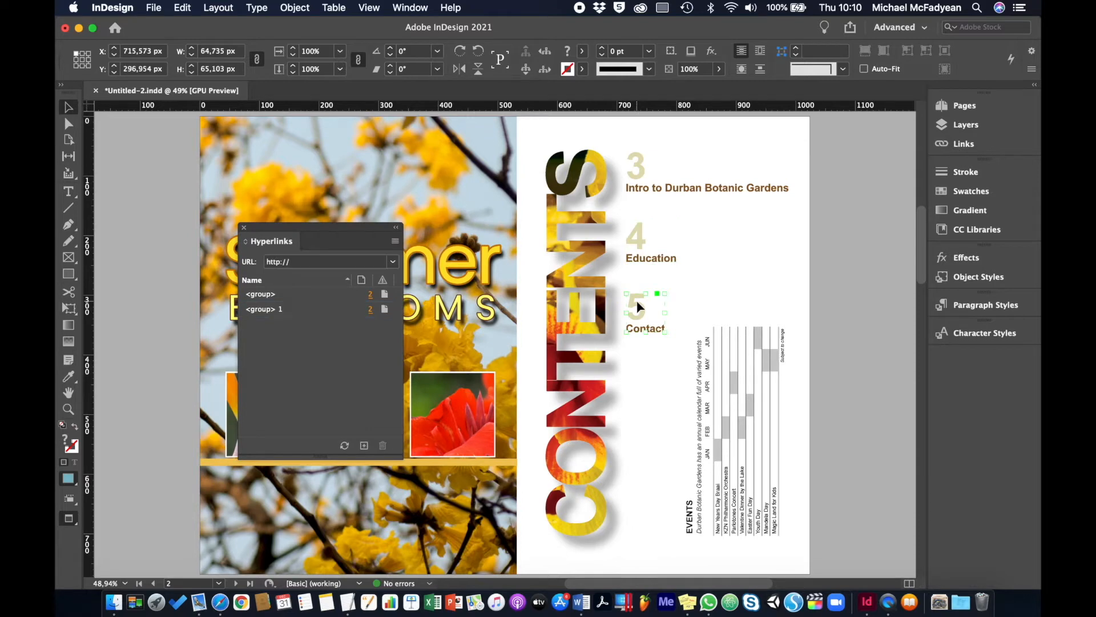
pyautogui.click(363, 446)
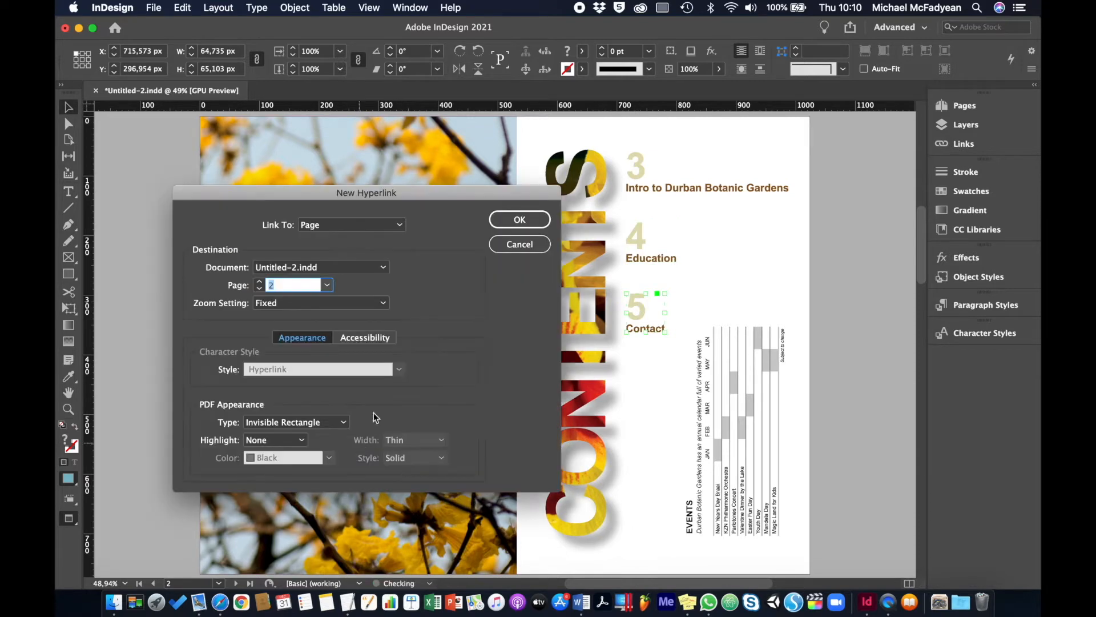
pyautogui.click(259, 282)
pyautogui.click(259, 282)
pyautogui.click(260, 282)
pyautogui.click(285, 303)
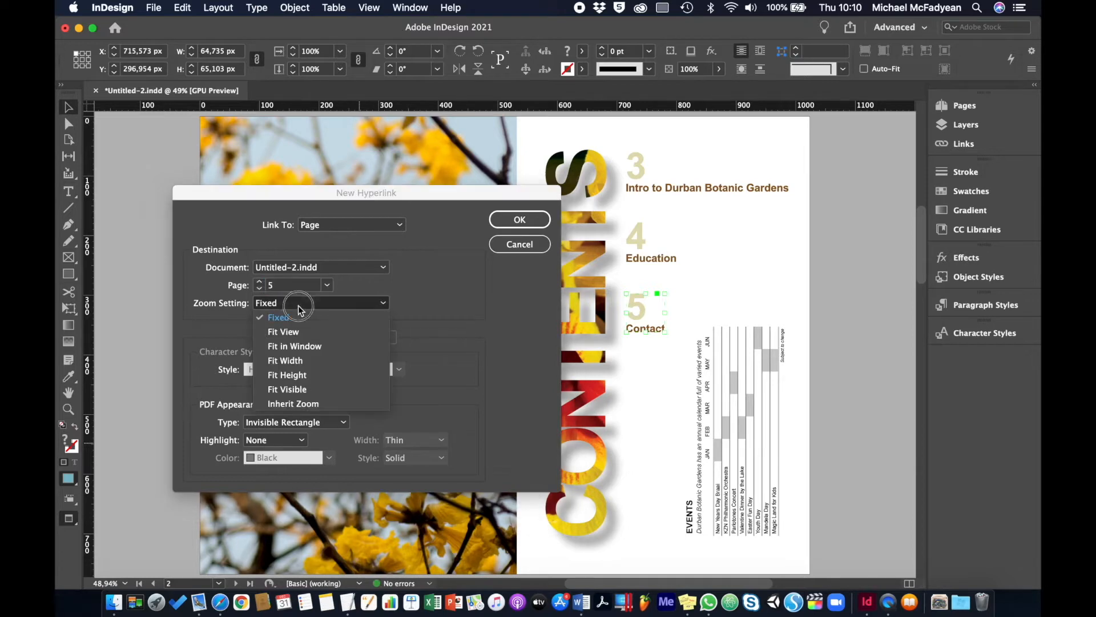
pyautogui.click(313, 349)
pyautogui.click(519, 219)
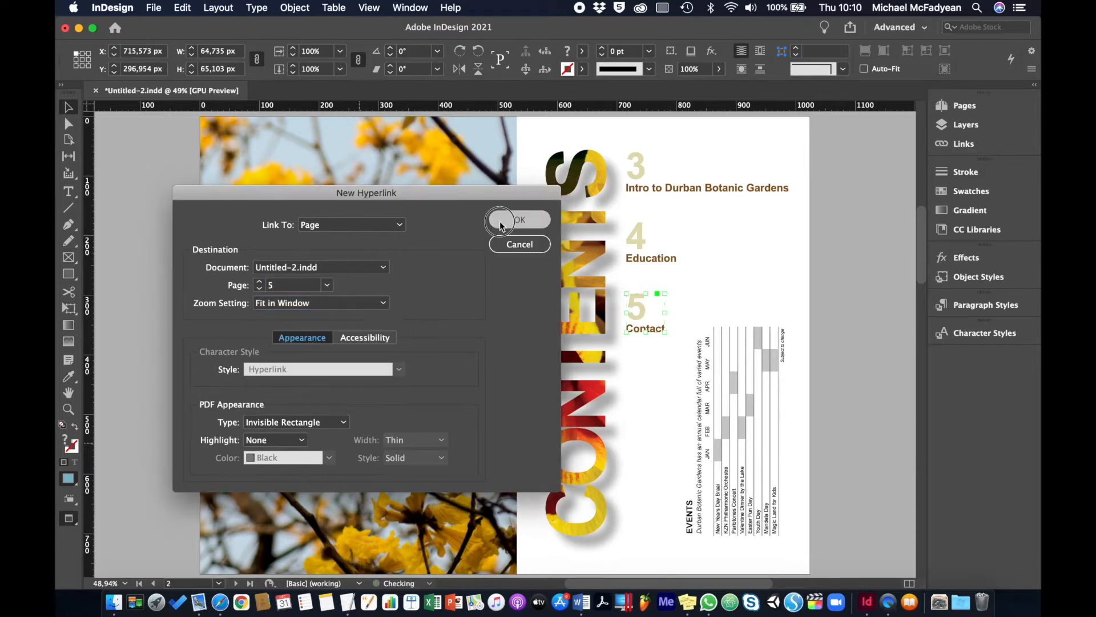
pyautogui.click(830, 209)
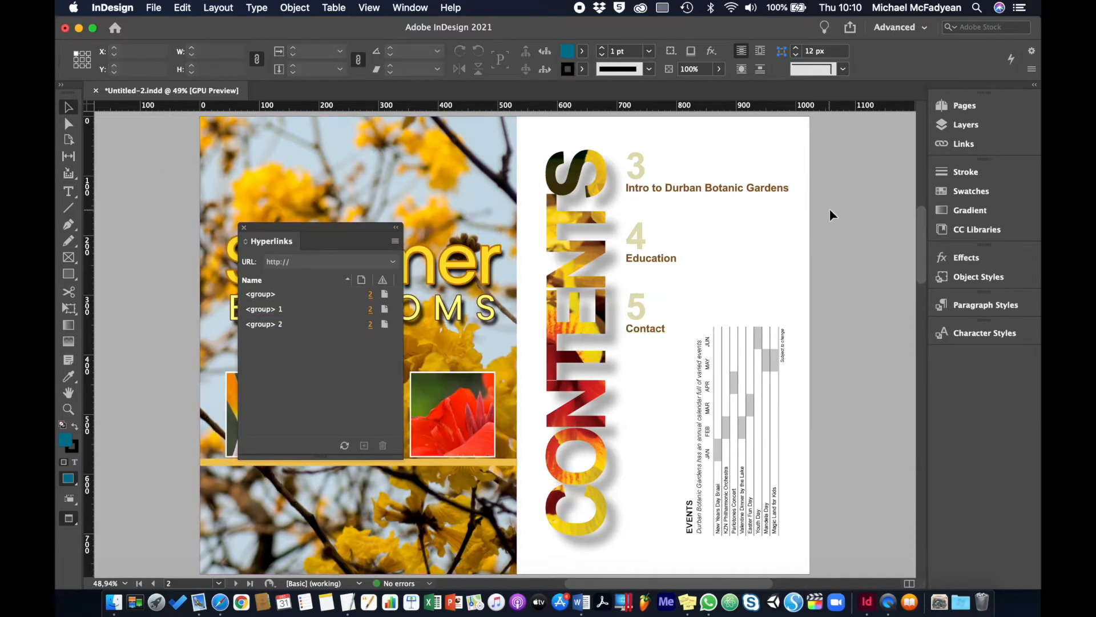
pyautogui.hotkey('shift', 'pagedown')
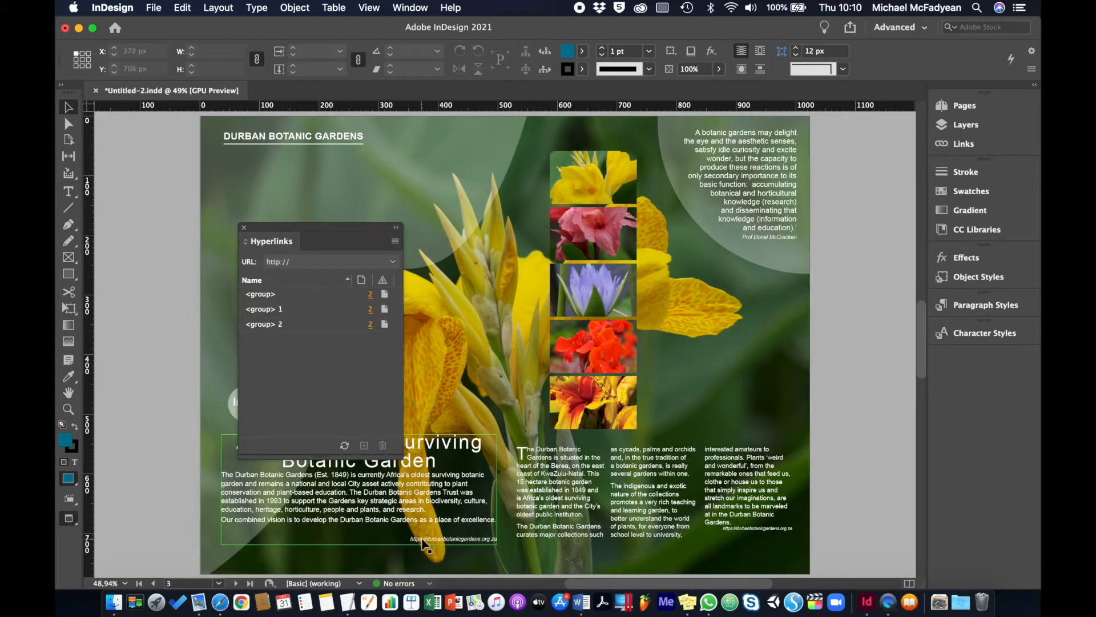
pyautogui.press('t')
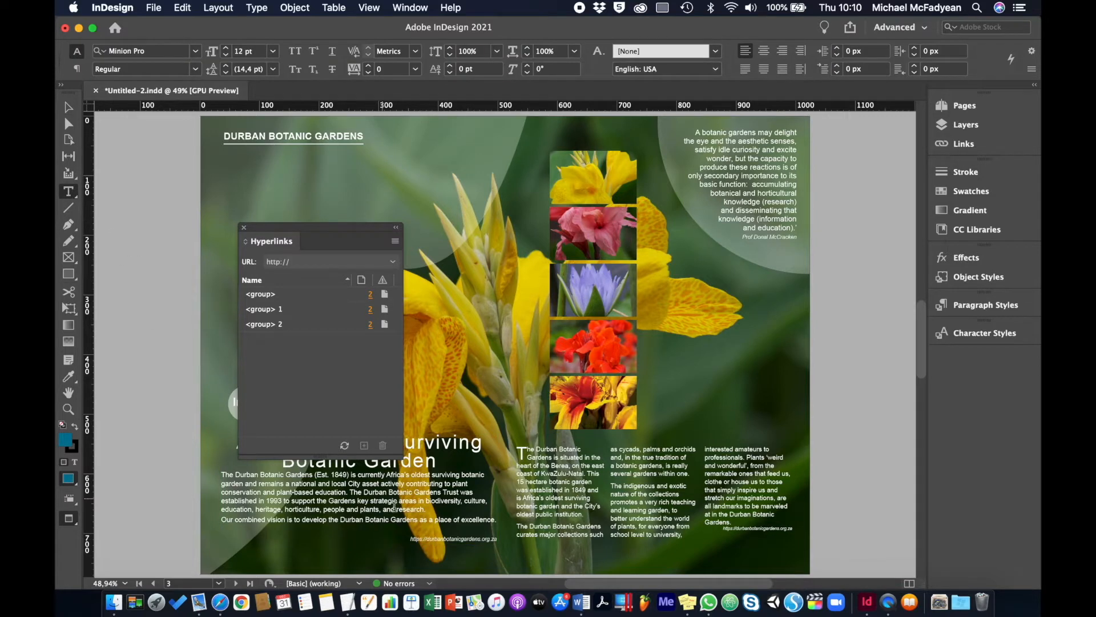
pyautogui.click(463, 538)
pyautogui.tripleClick(463, 539)
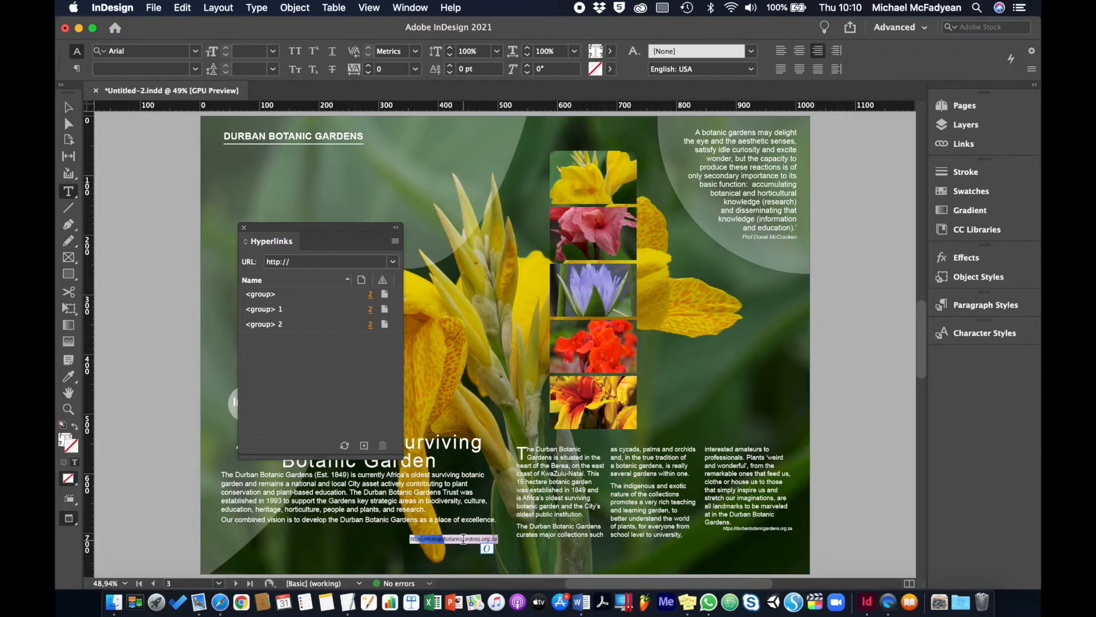
pyautogui.click(366, 445)
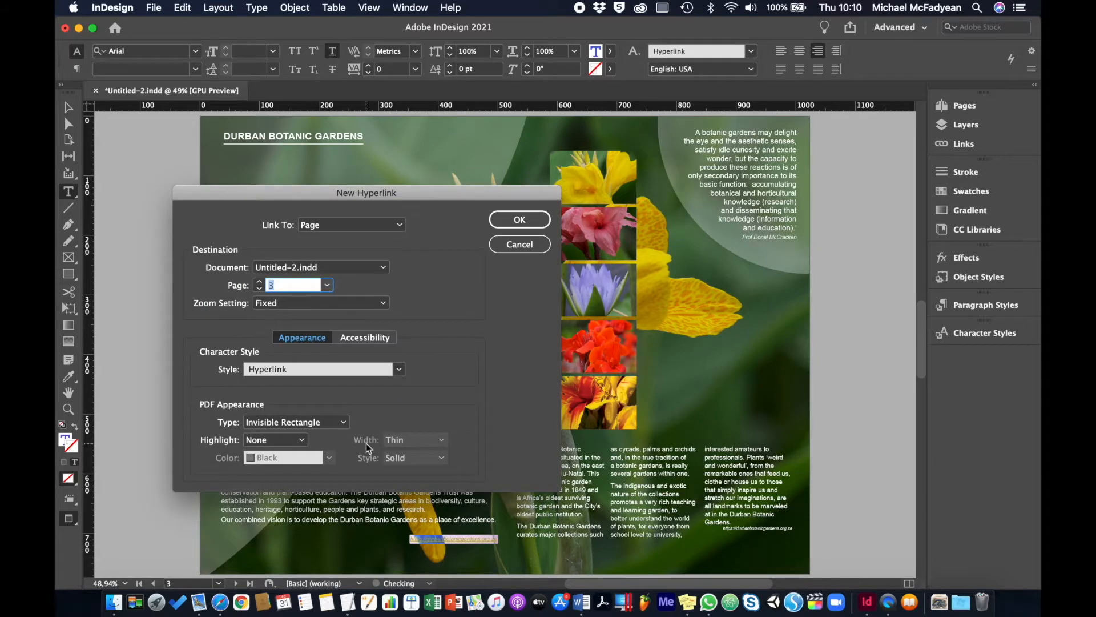
pyautogui.click(368, 225)
pyautogui.click(362, 240)
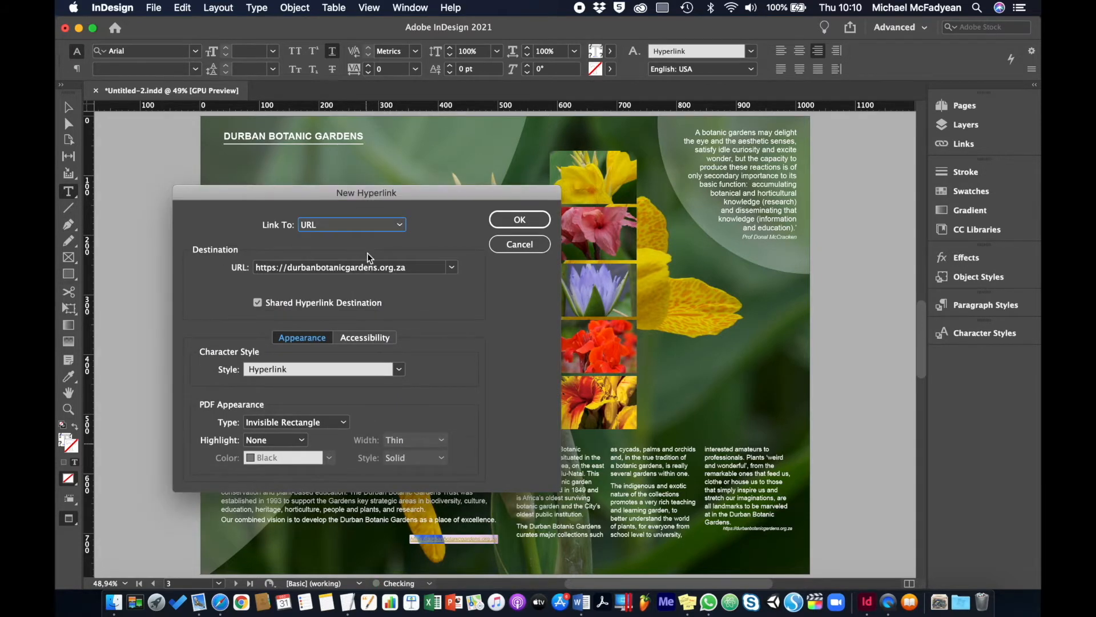
pyautogui.click(417, 267)
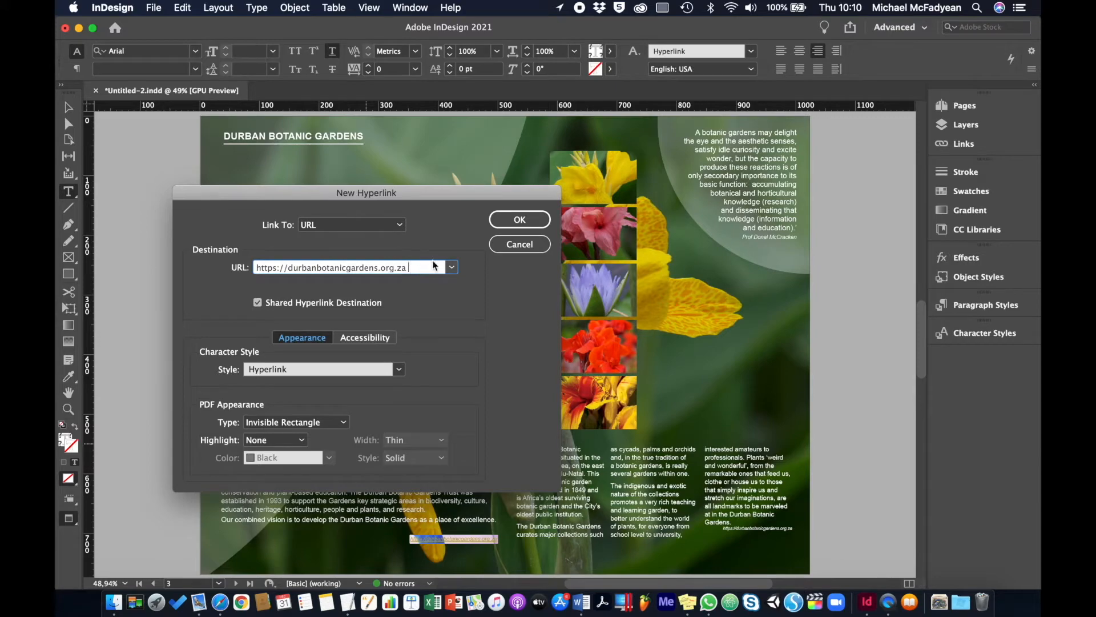
pyautogui.click(510, 220)
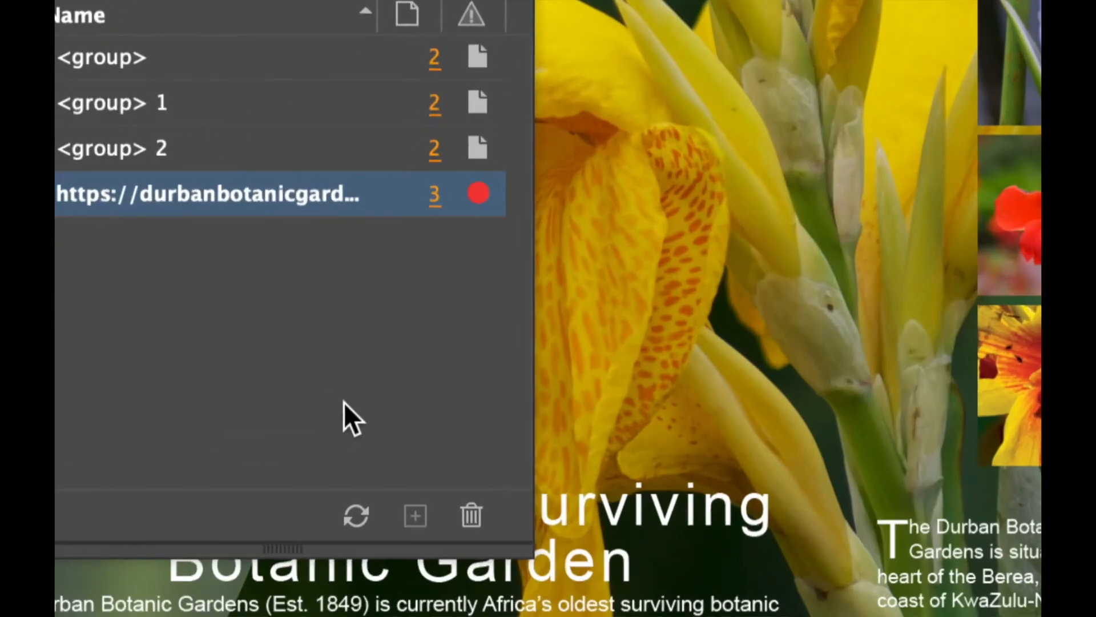
pyautogui.moveTo(391, 329)
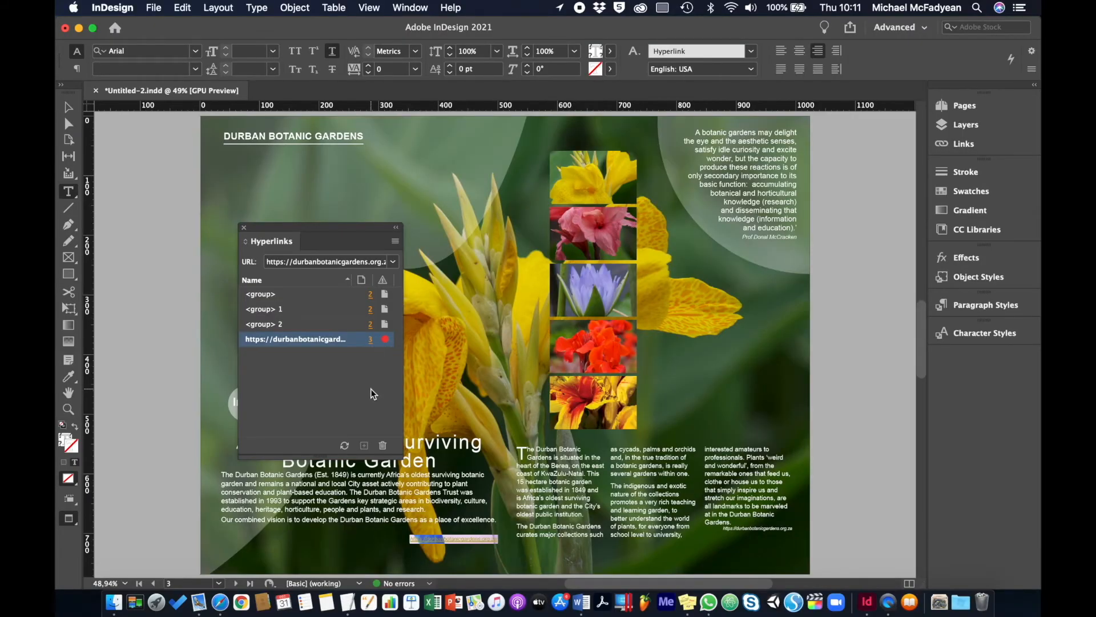
pyautogui.doubleClick(331, 338)
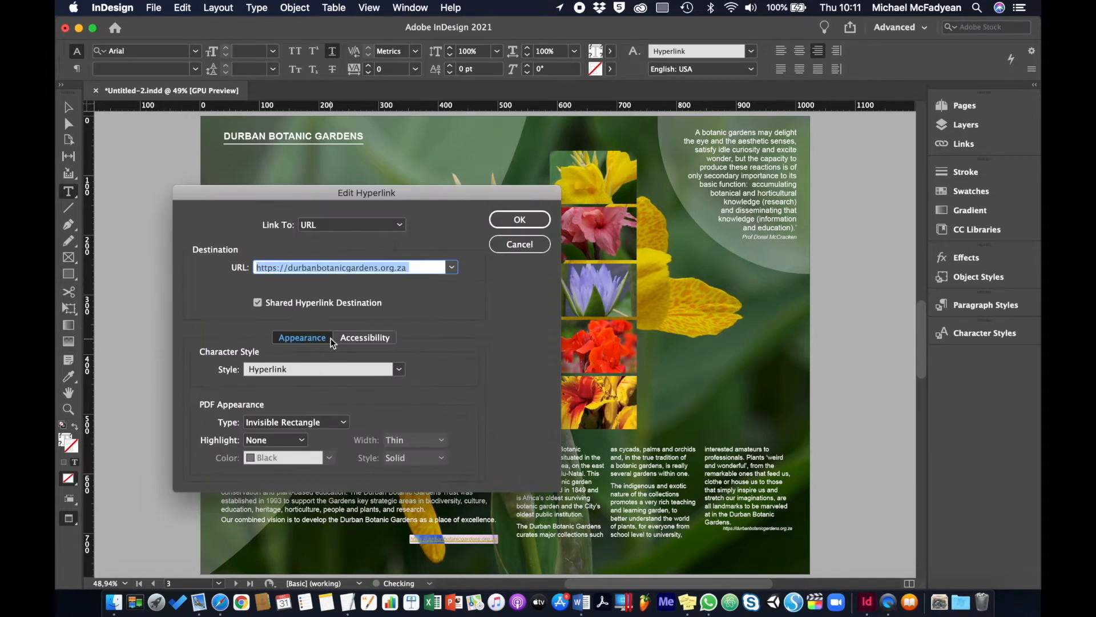
pyautogui.click(416, 268)
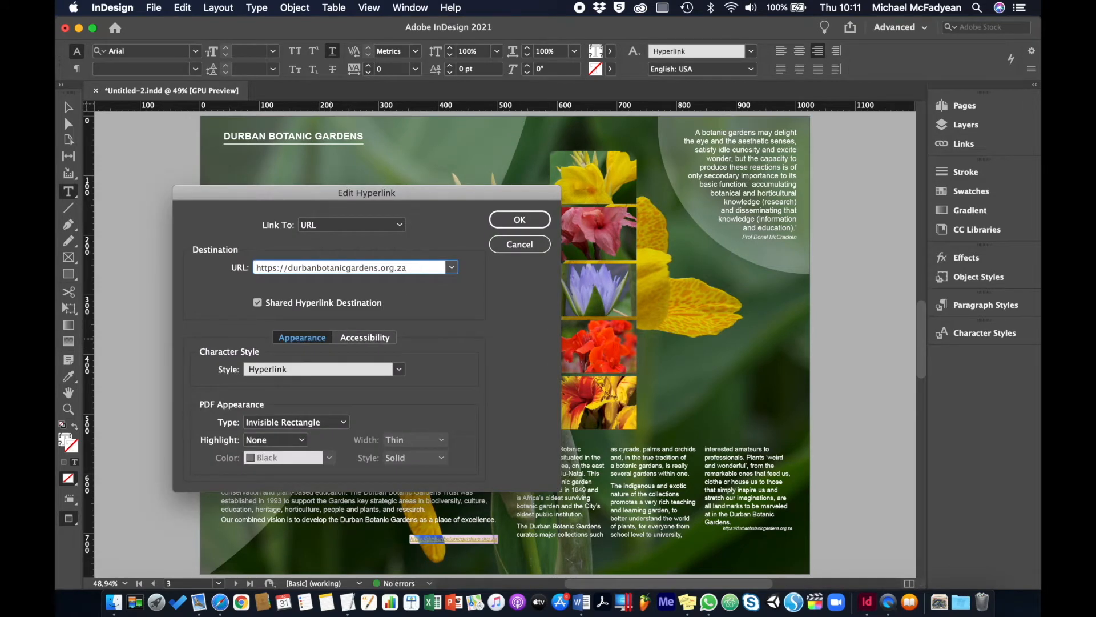
pyautogui.click(518, 220)
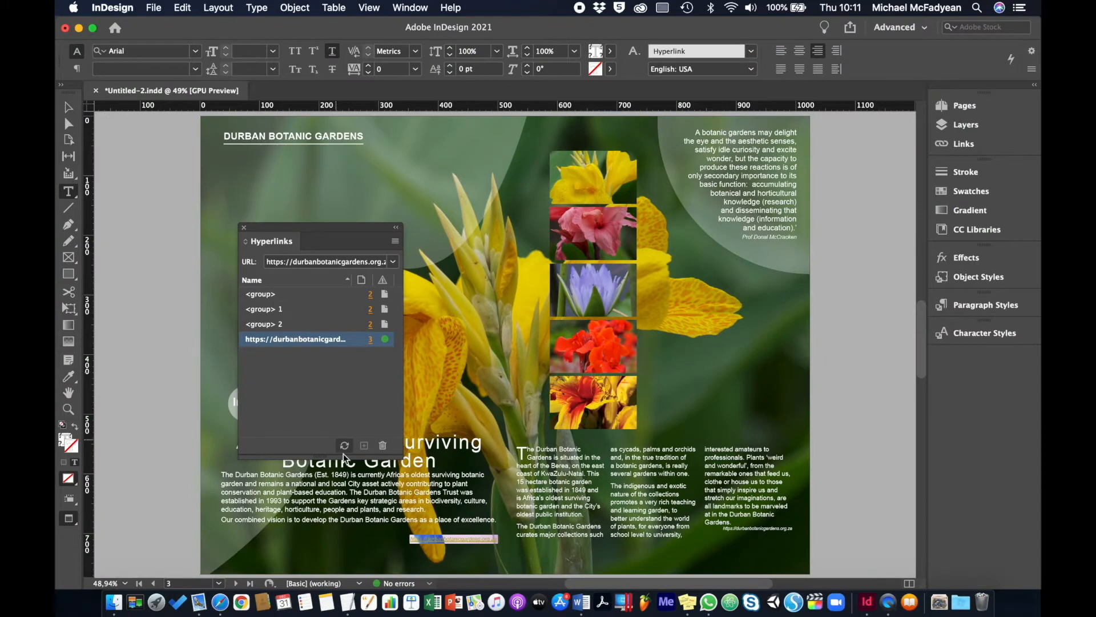
pyautogui.tripleClick(759, 529)
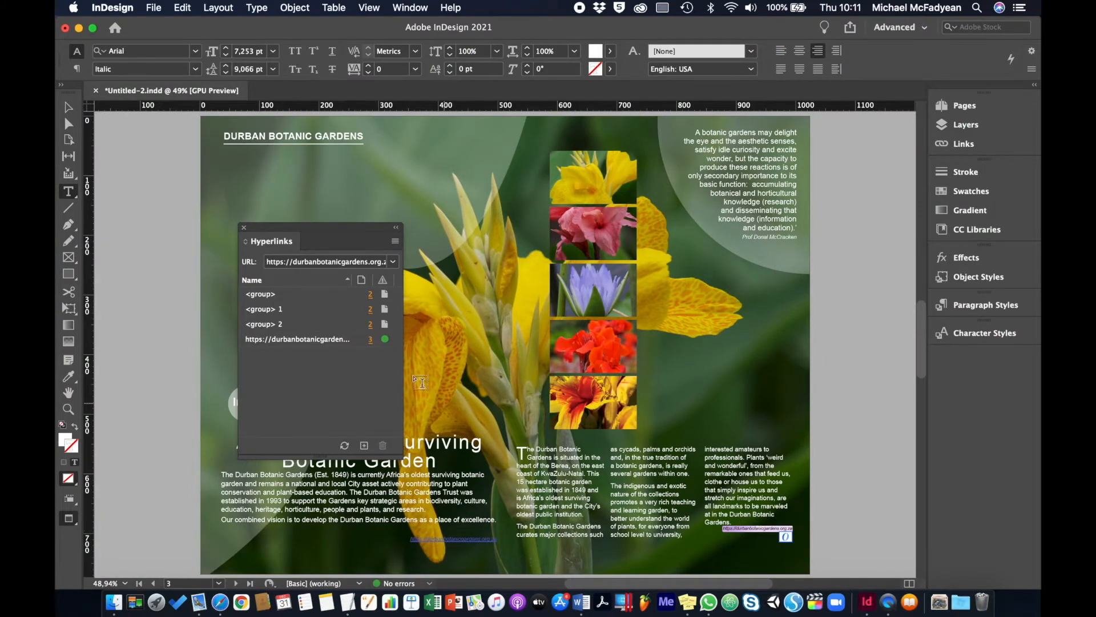
pyautogui.click(364, 445)
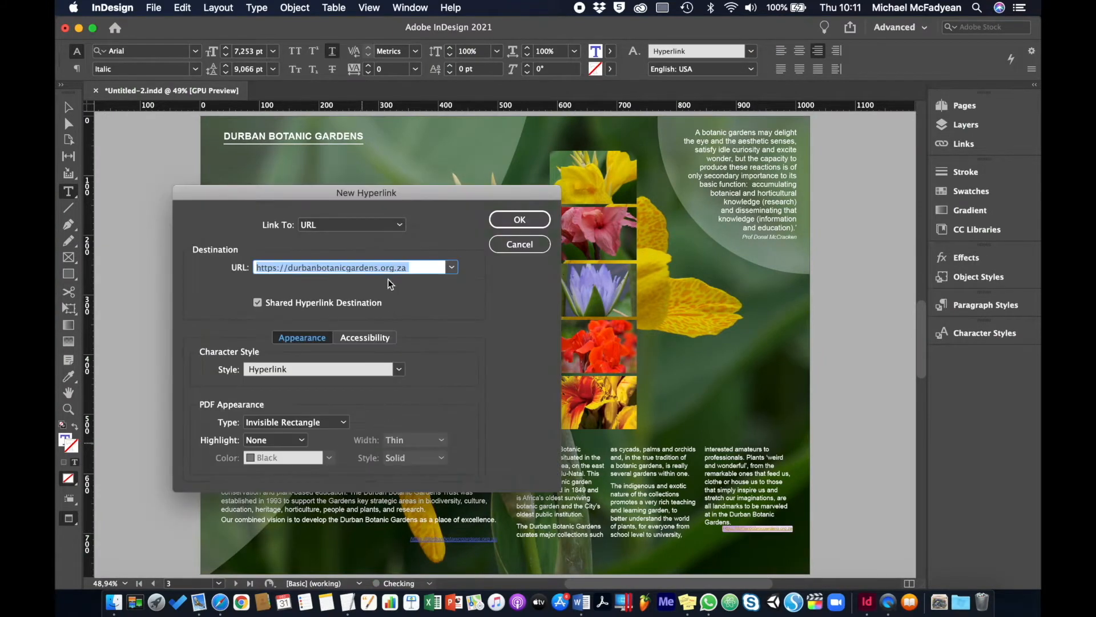
pyautogui.click(417, 271)
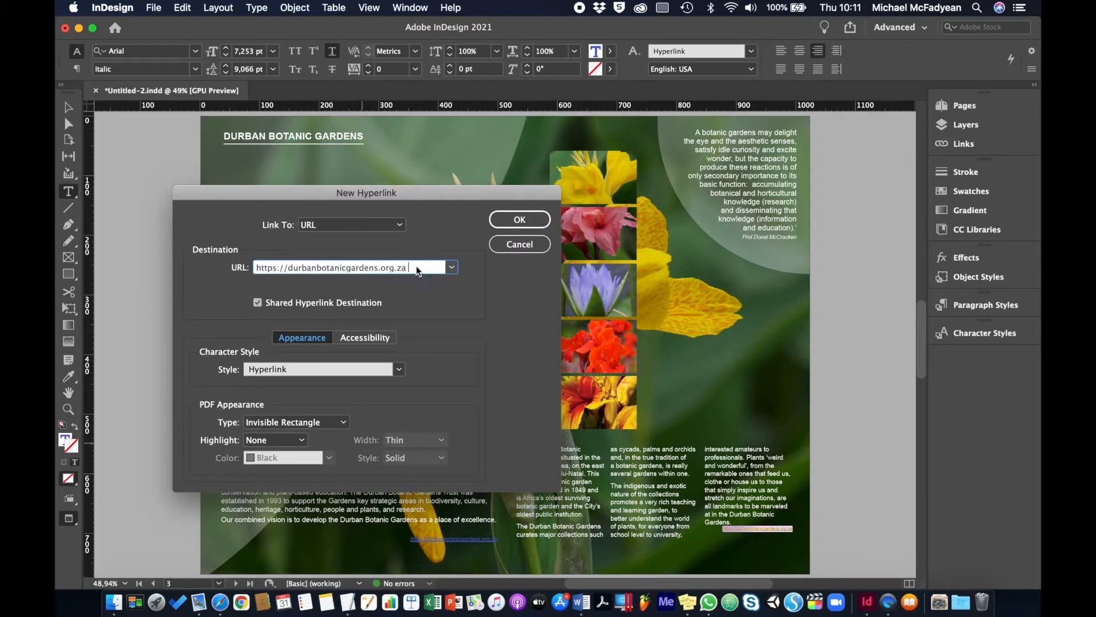
pyautogui.click(515, 224)
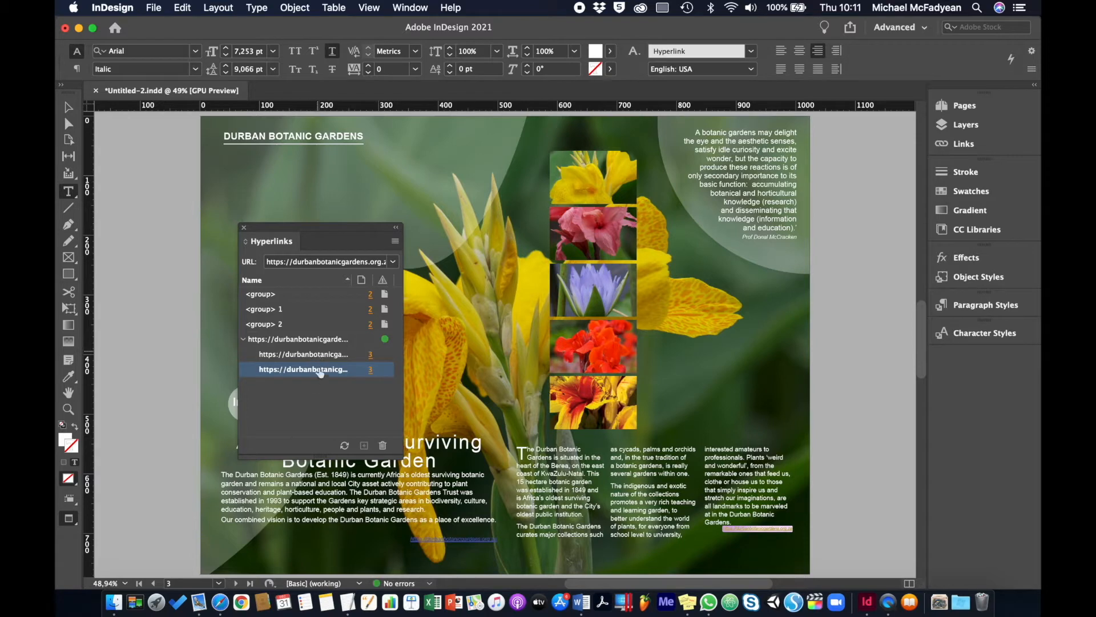
pyautogui.click(244, 339)
pyautogui.click(244, 339)
pyautogui.hotkey('shift', 'pagedown')
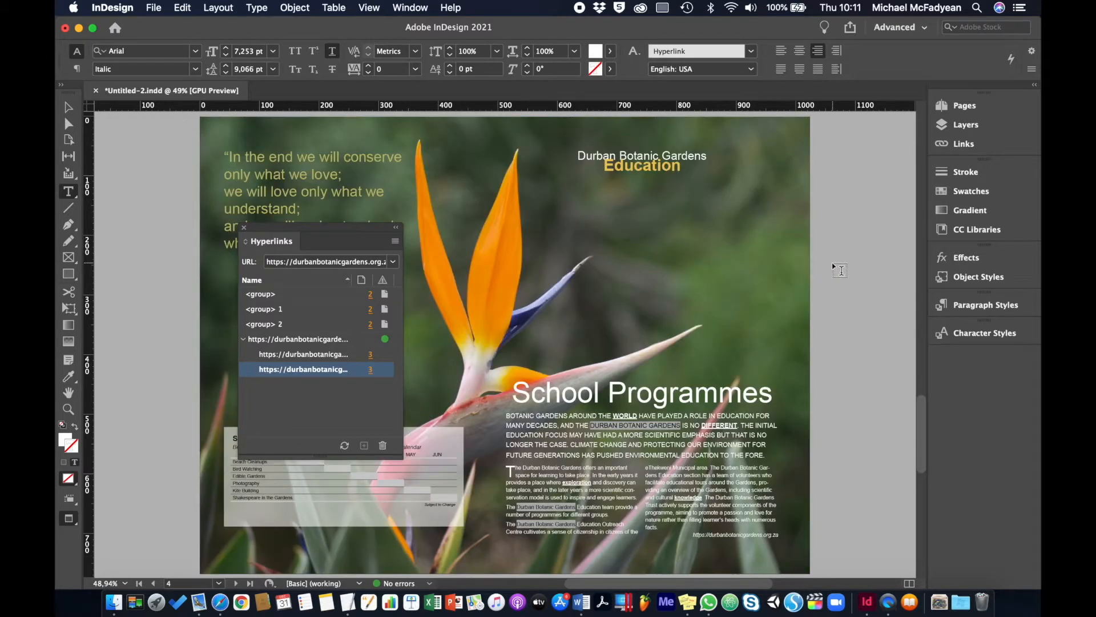
pyautogui.tripleClick(741, 535)
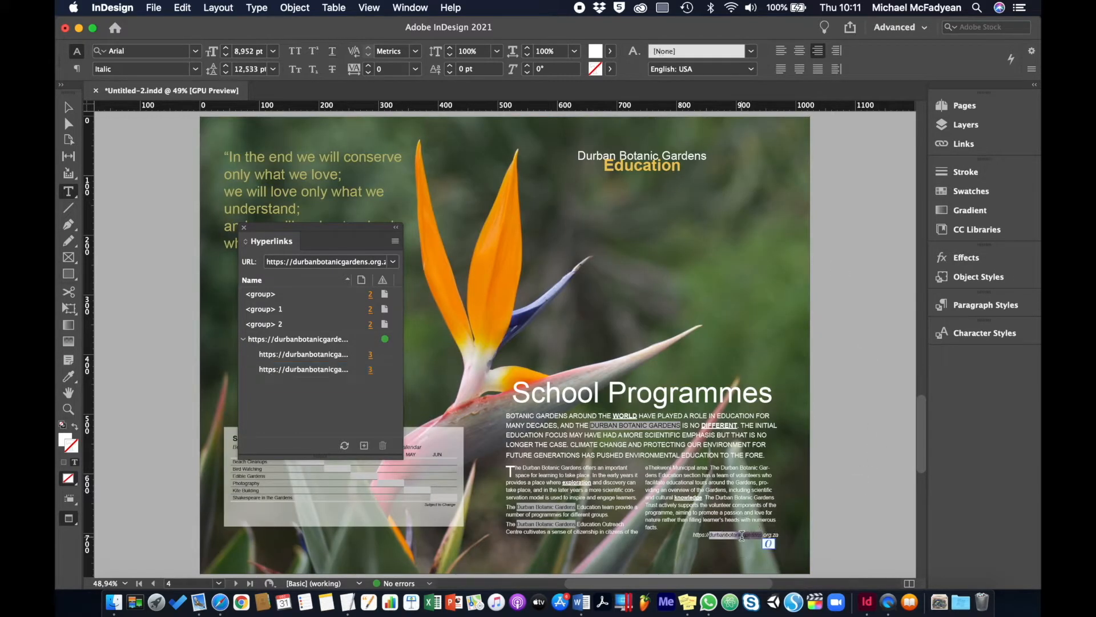
pyautogui.click(364, 446)
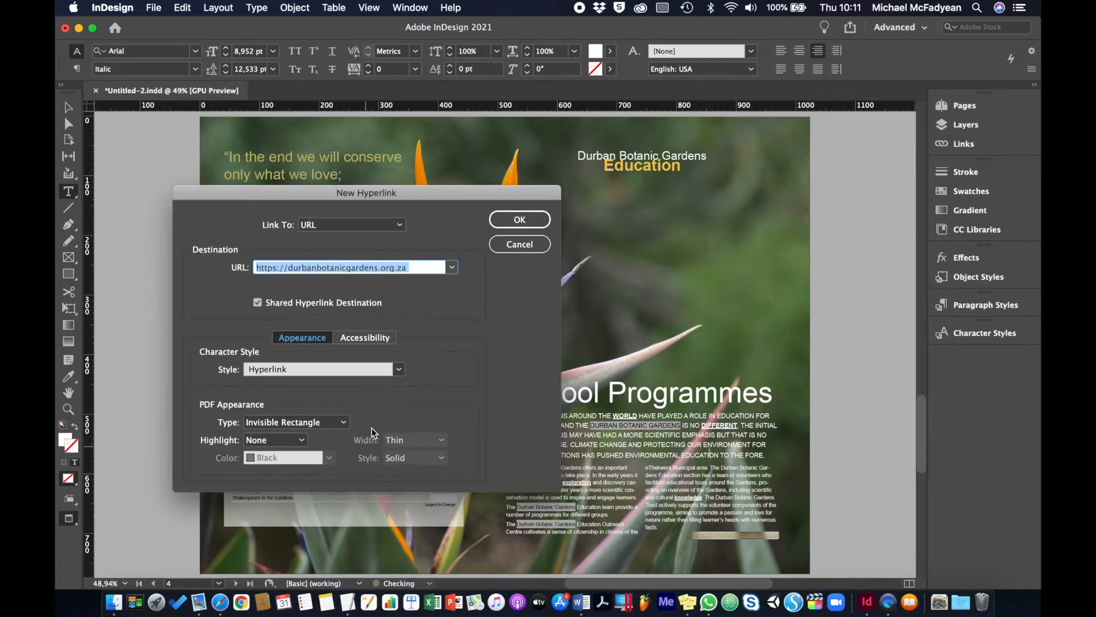
pyautogui.click(430, 269)
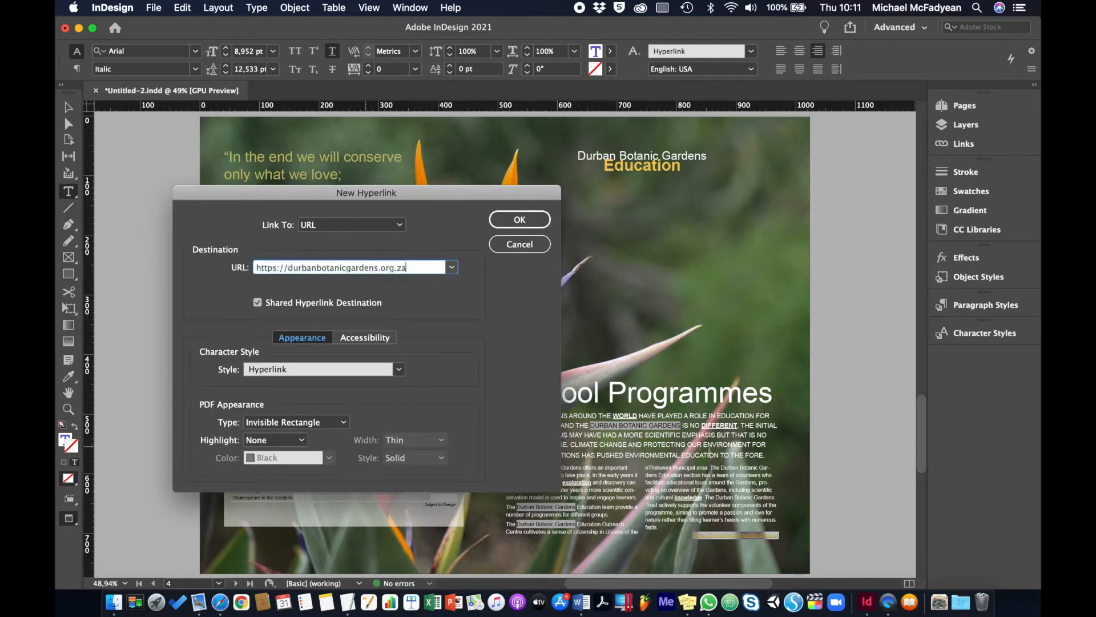
pyautogui.click(506, 215)
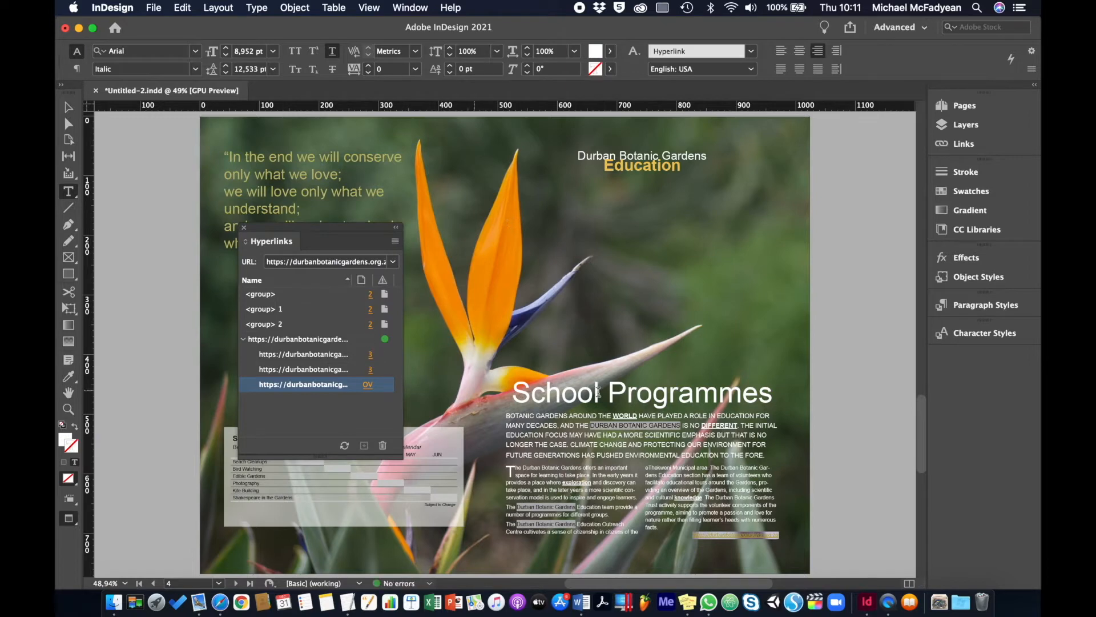
pyautogui.hotkey('shift', 'pagedown')
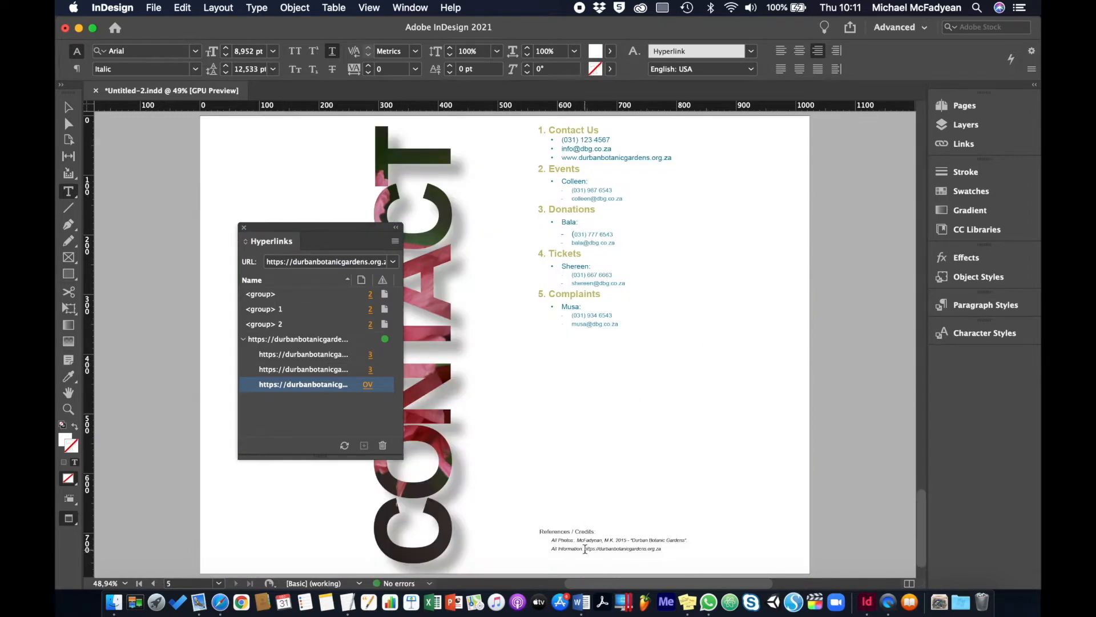
pyautogui.moveTo(585, 548); pyautogui.dragTo(666, 551)
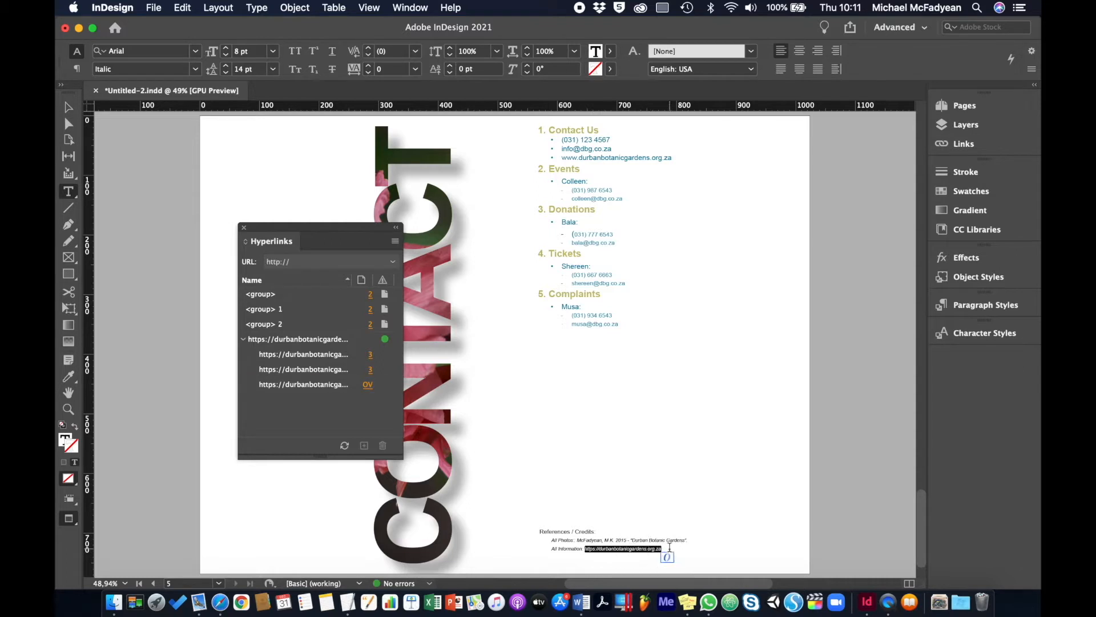
pyautogui.click(364, 445)
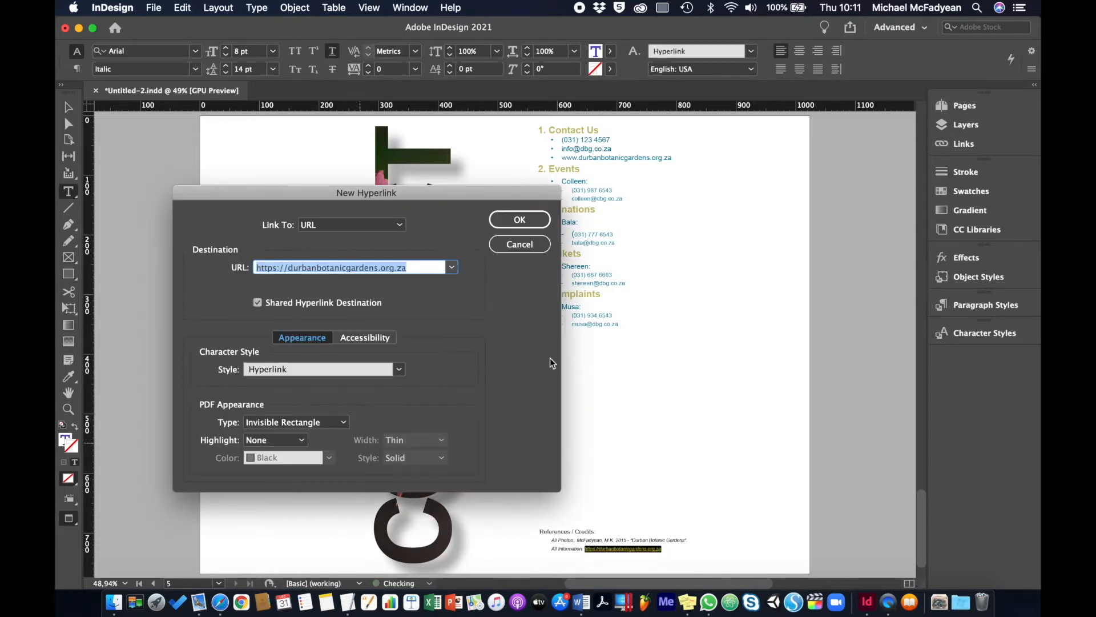
pyautogui.click(428, 270)
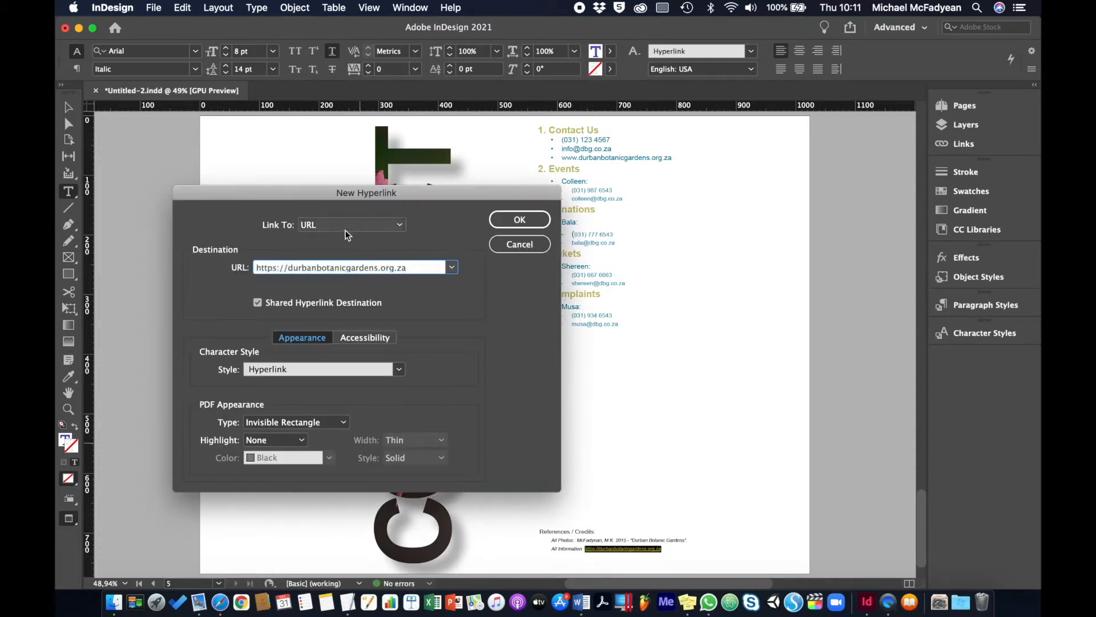
pyautogui.click(531, 221)
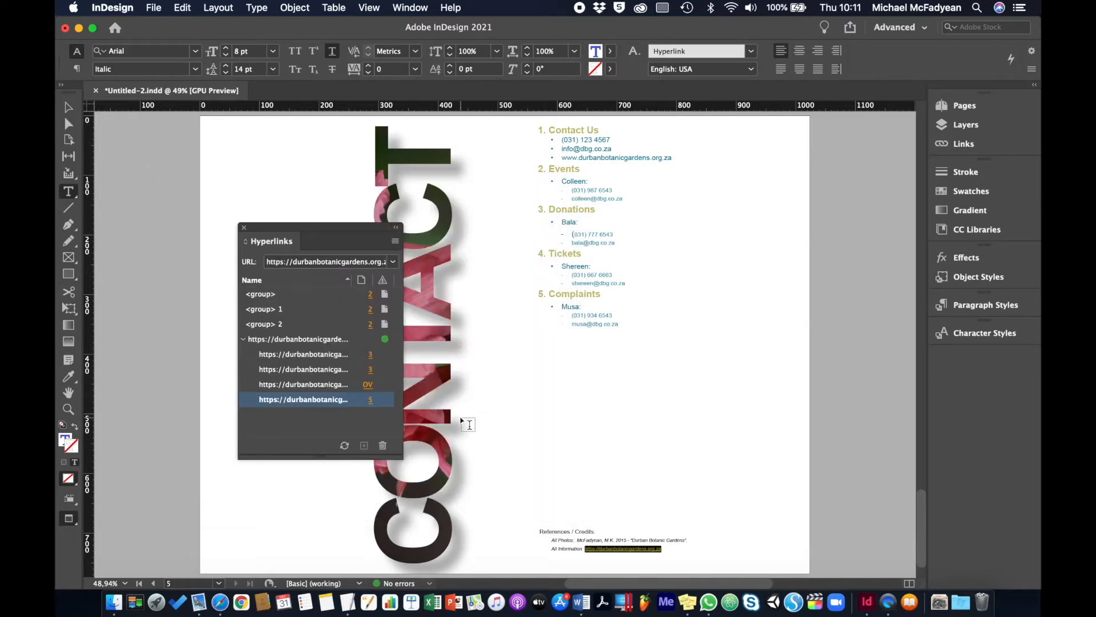
# Step: Turn the e-mail address under Contact Us on page 5 into an Email hyperlink with the subject line General Enquiry
pyautogui.click(596, 148)
pyautogui.press('super+equal')
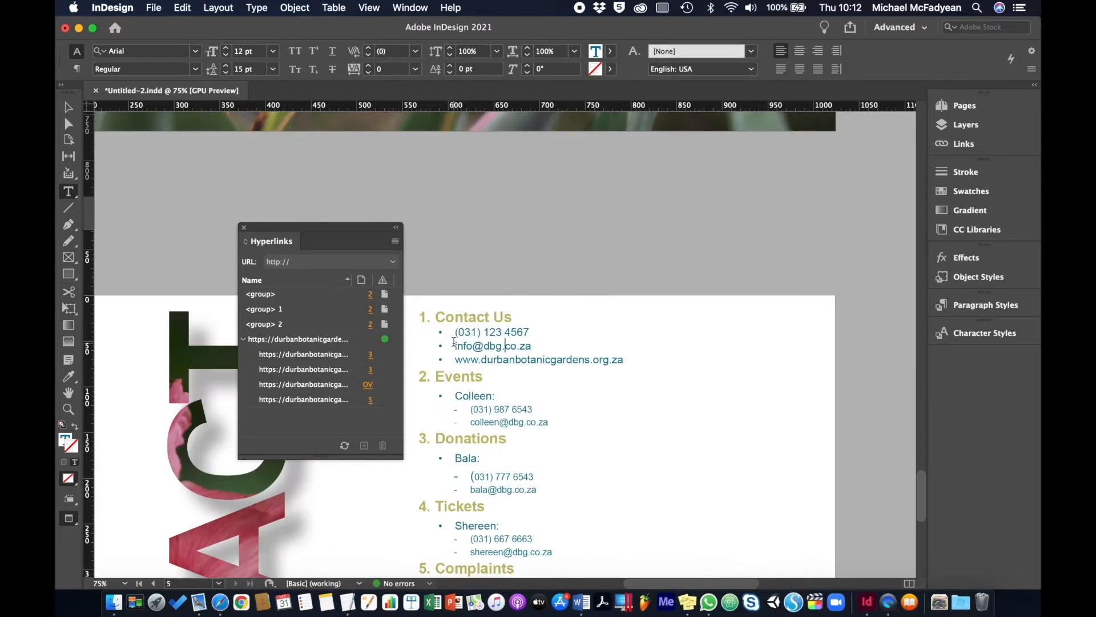
pyautogui.moveTo(453, 344); pyautogui.dragTo(533, 345)
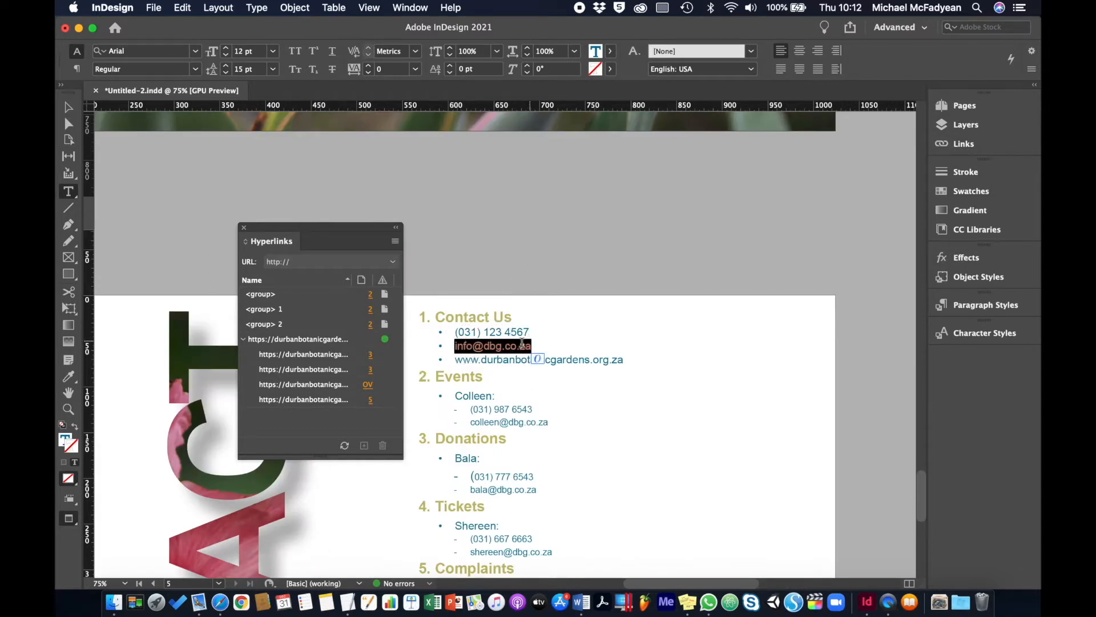
pyautogui.click(363, 445)
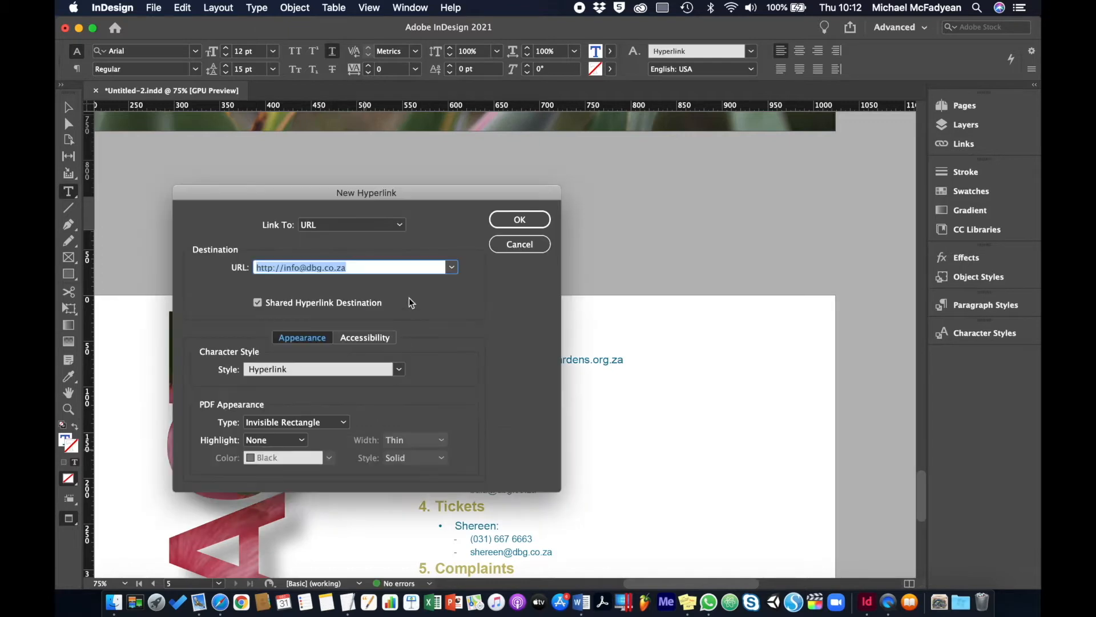
pyautogui.click(394, 227)
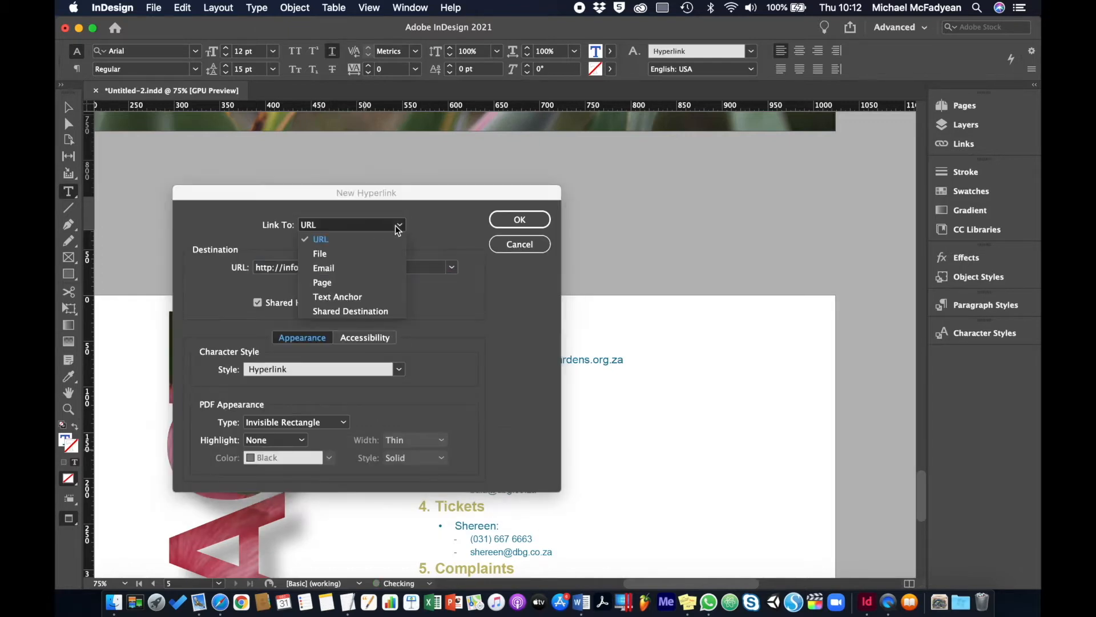
pyautogui.click(376, 268)
pyautogui.moveTo(396, 193); pyautogui.dragTo(789, 149)
pyautogui.click(738, 242)
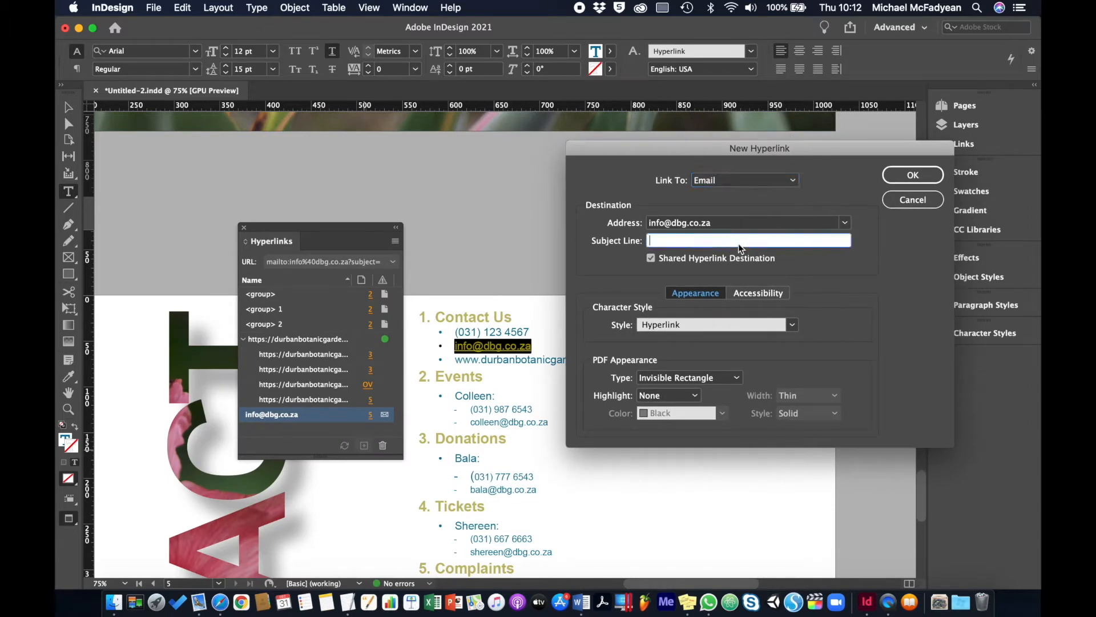
pyautogui.write('General Enquiry')
pyautogui.click(924, 177)
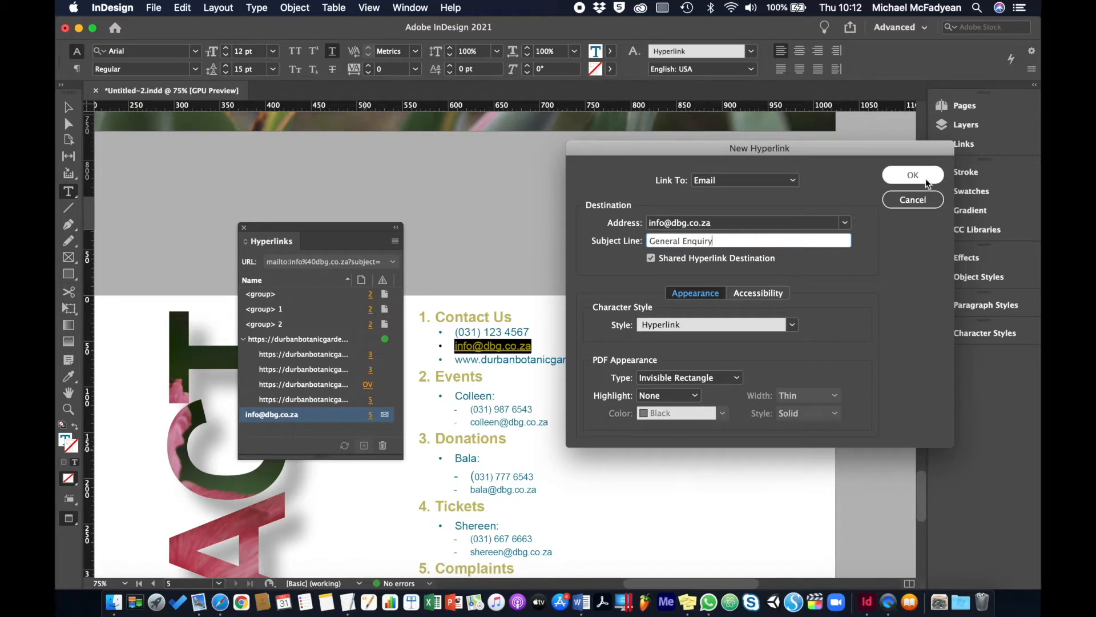
pyautogui.moveTo(457, 360); pyautogui.dragTo(626, 360)
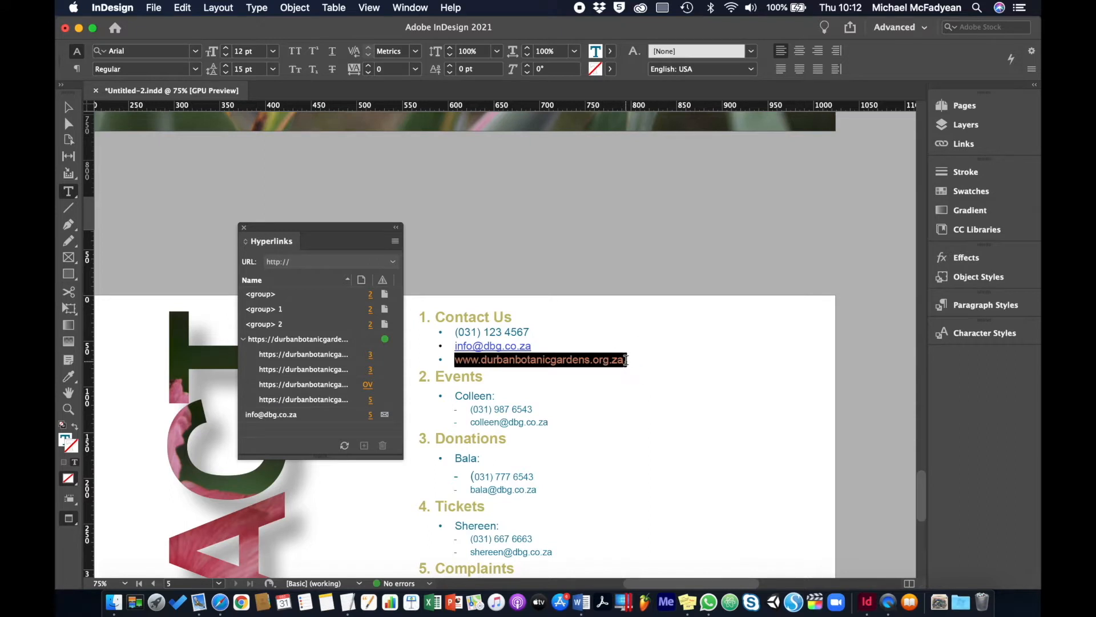
pyautogui.click(363, 445)
pyautogui.click(797, 220)
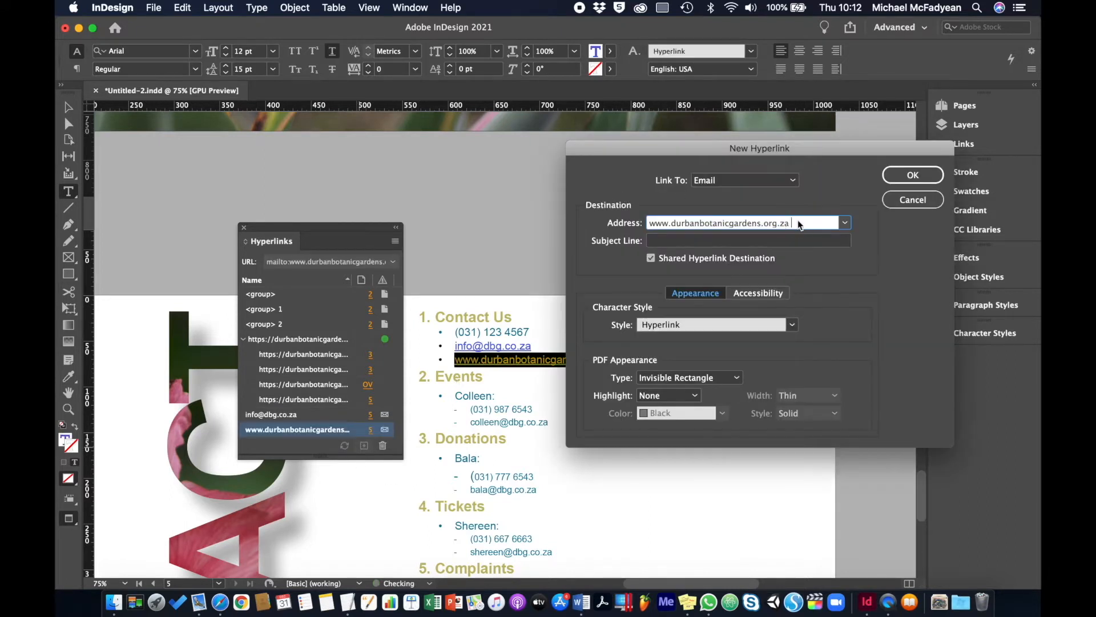
pyautogui.click(773, 186)
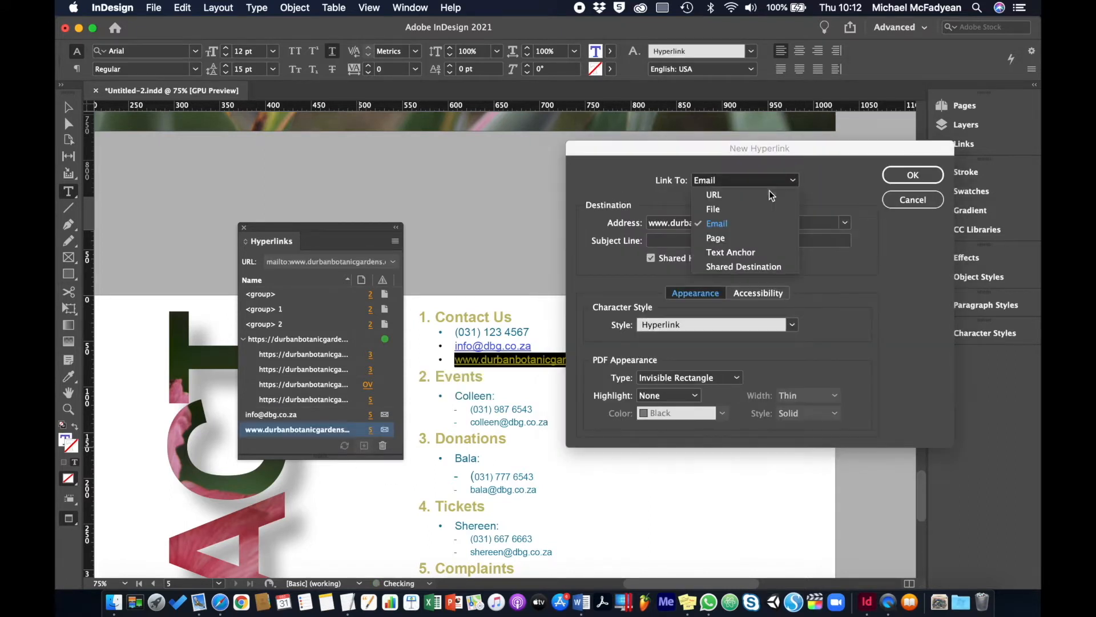
pyautogui.click(769, 190)
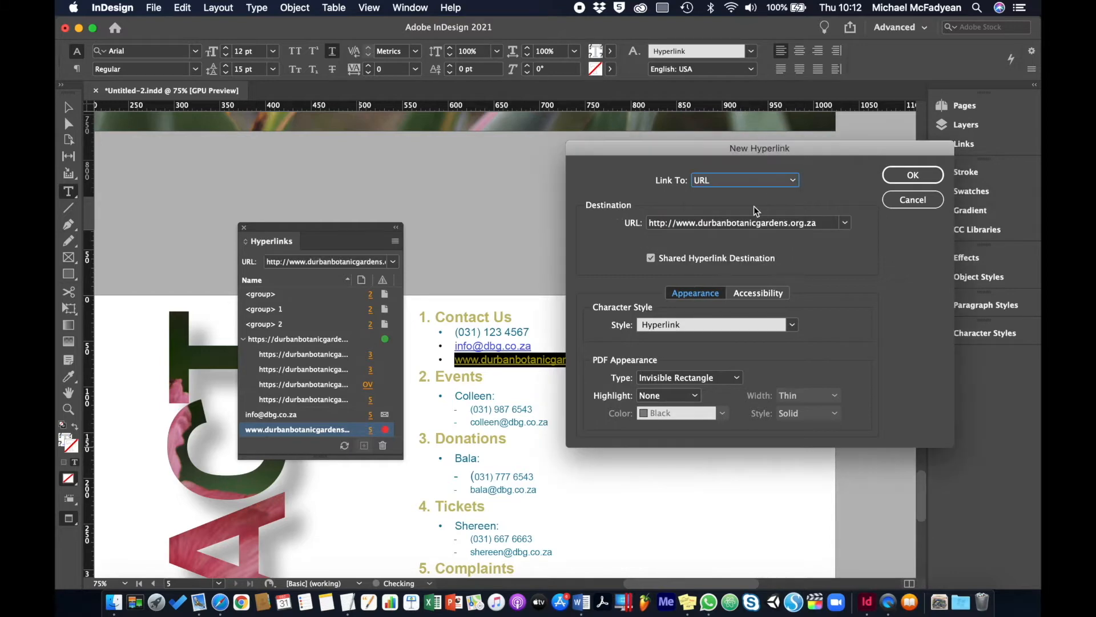
pyautogui.click(920, 173)
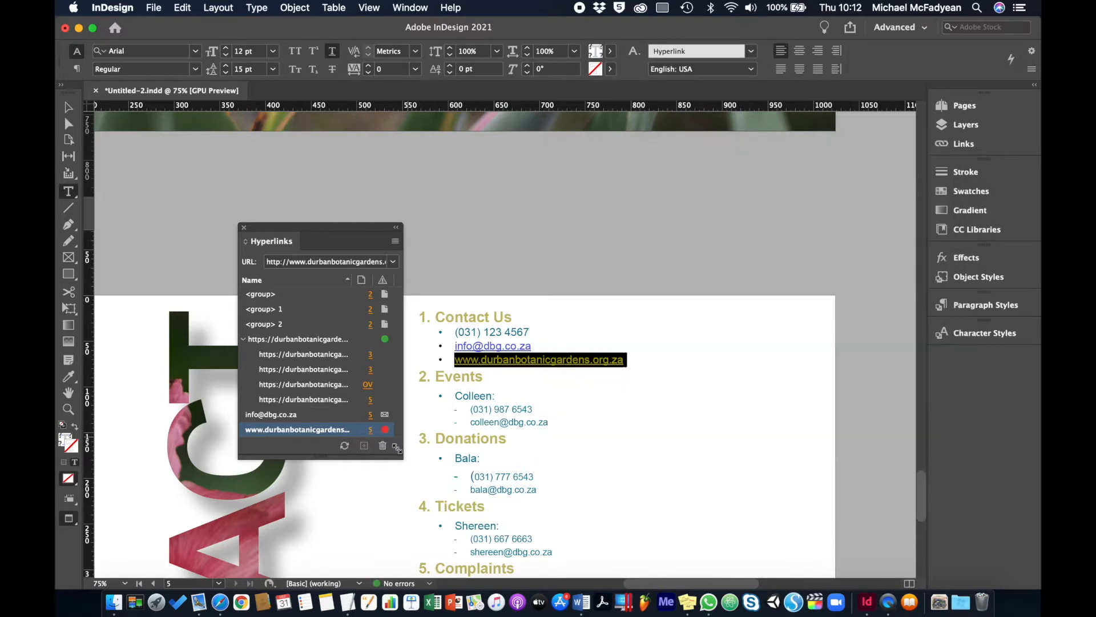
# Step: Edit the Contact Us website hyperlink to remove the trailing space from its URL
pyautogui.doubleClick(345, 429)
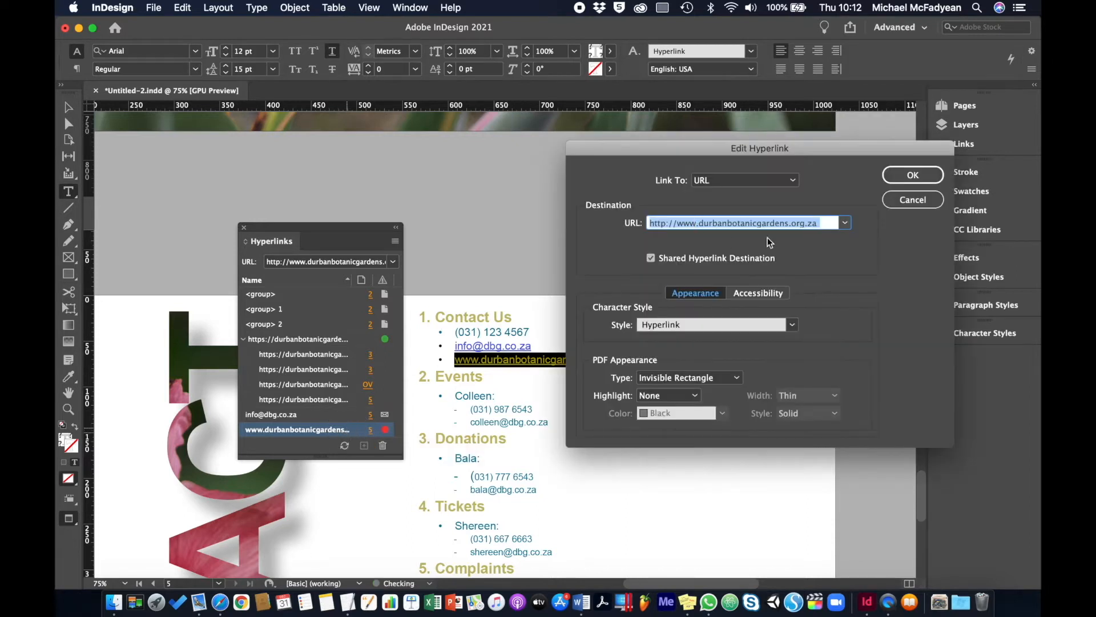
pyautogui.click(823, 222)
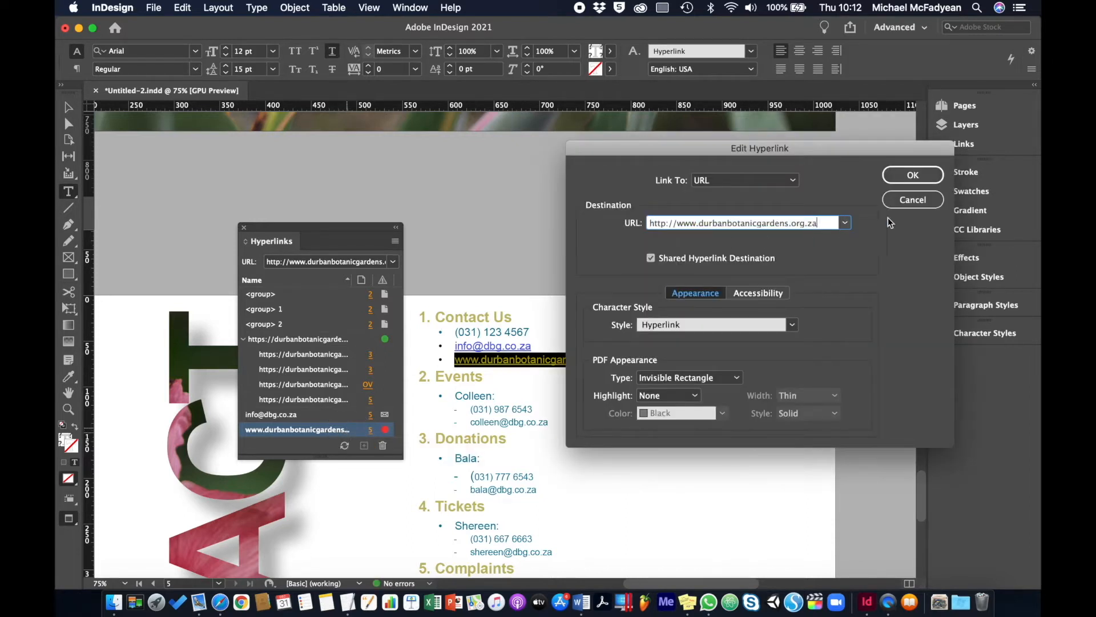
pyautogui.click(911, 175)
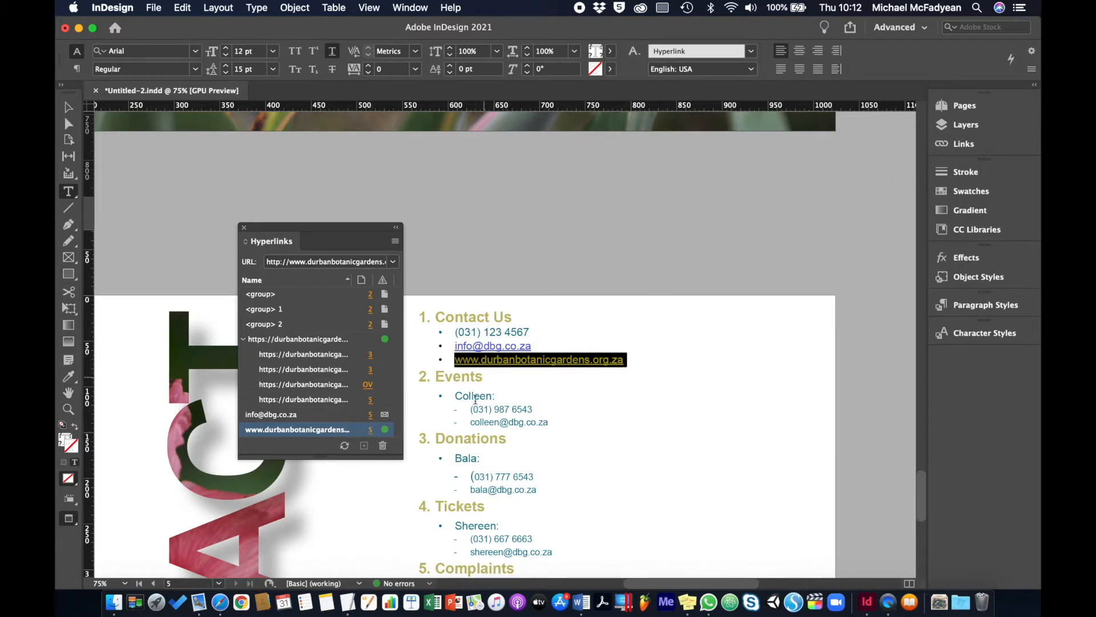
# Step: Turn the e-mail address under Events on page 5 into an Email hyperlink with the subject line Events
pyautogui.moveTo(470, 423); pyautogui.dragTo(549, 423)
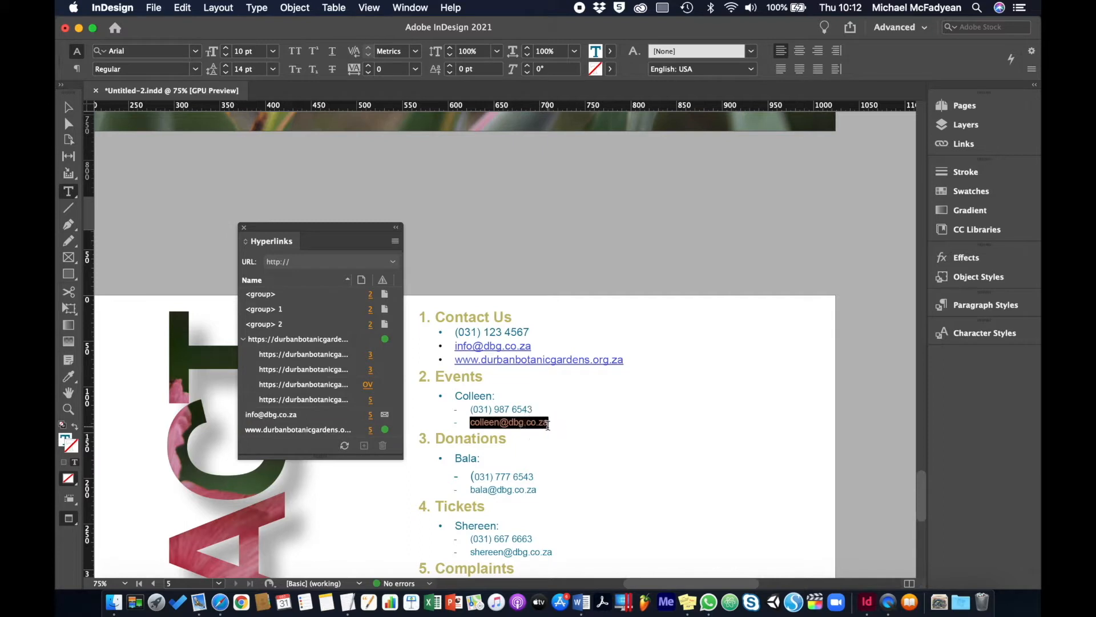
pyautogui.click(363, 445)
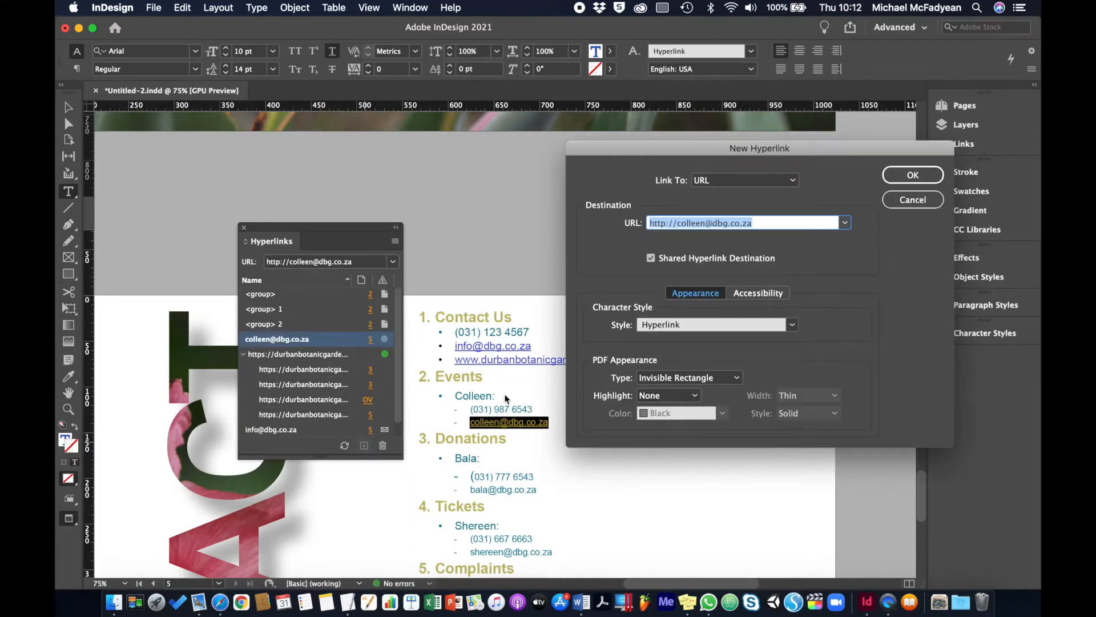
pyautogui.click(722, 181)
pyautogui.click(725, 220)
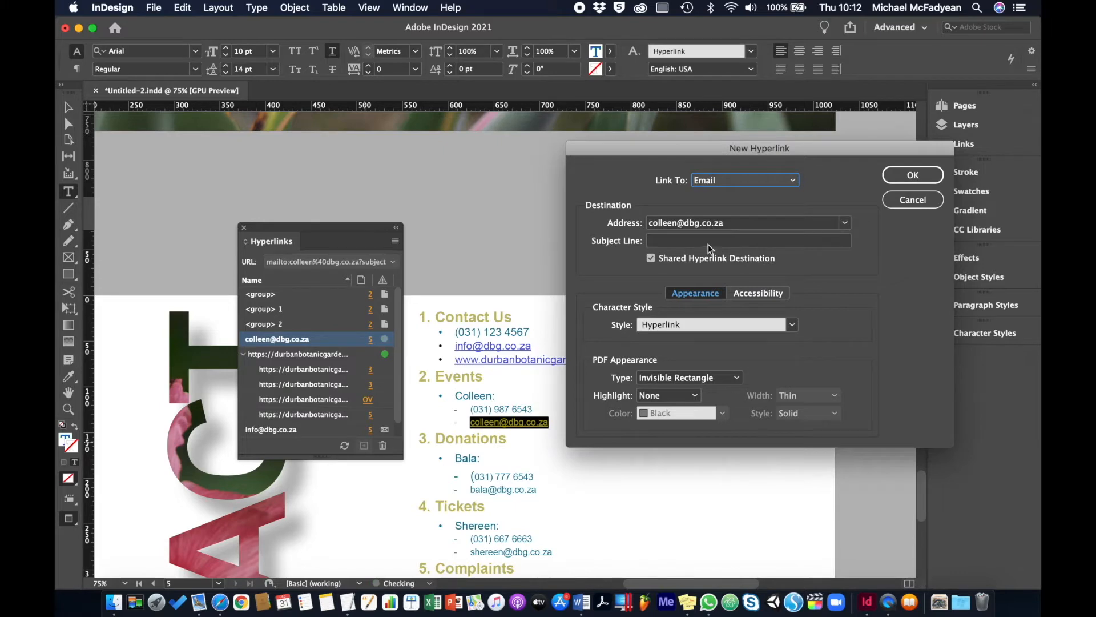
pyautogui.click(708, 242)
pyautogui.write('Events')
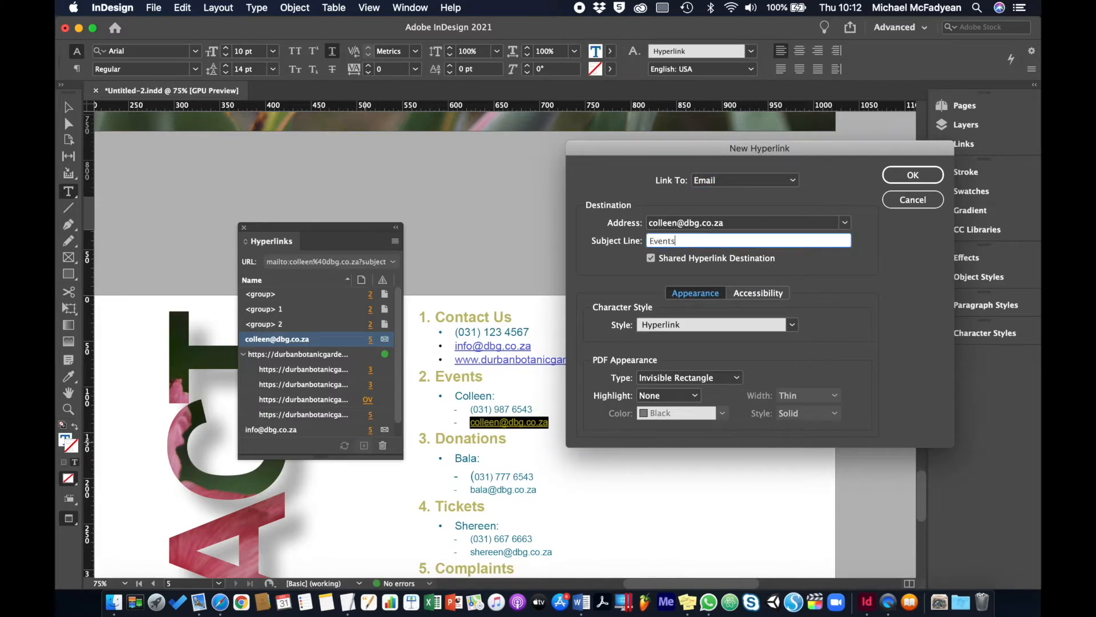
pyautogui.click(913, 175)
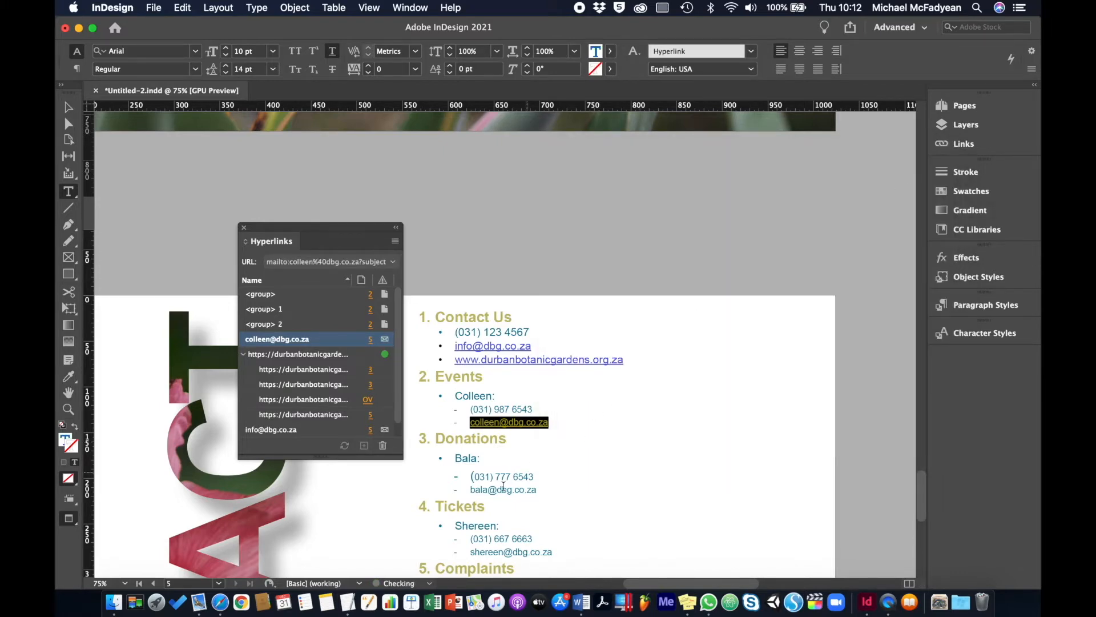
# Step: Turn the e-mail address under Donations into an Email hyperlink with the subject line Donations
pyautogui.moveTo(470, 489); pyautogui.dragTo(536, 489)
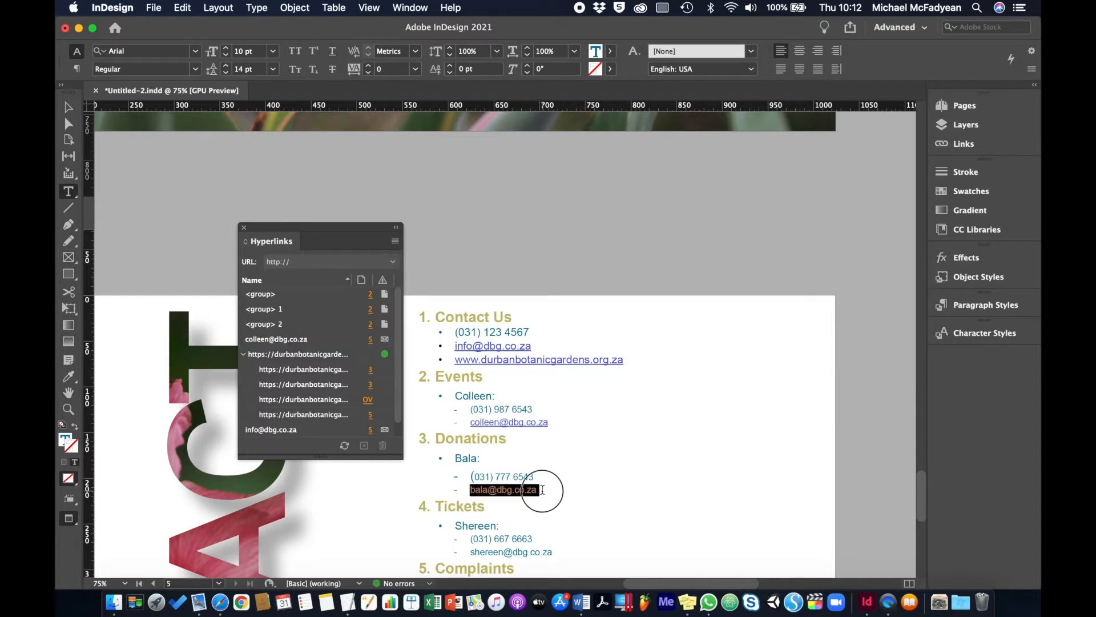
pyautogui.click(363, 445)
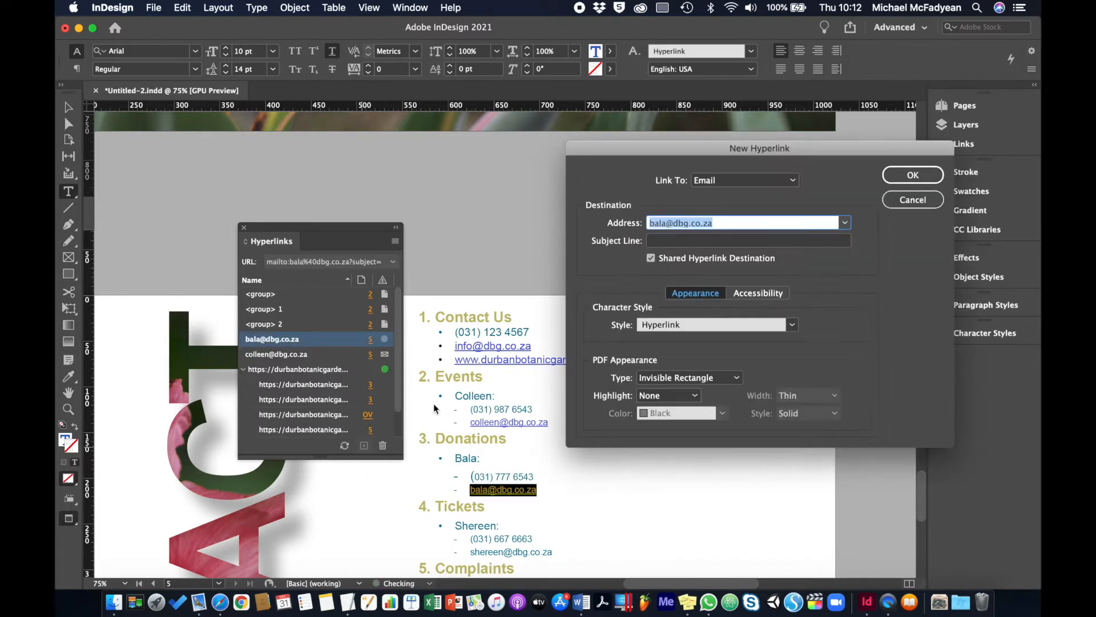
pyautogui.click(728, 240)
pyautogui.write('Donations')
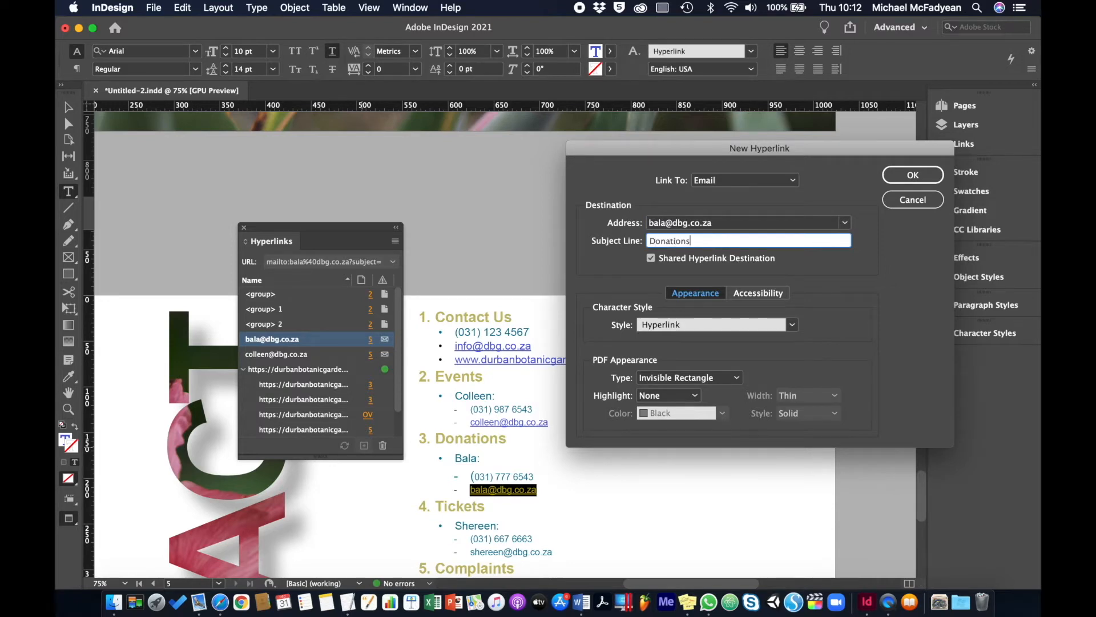
pyautogui.click(913, 175)
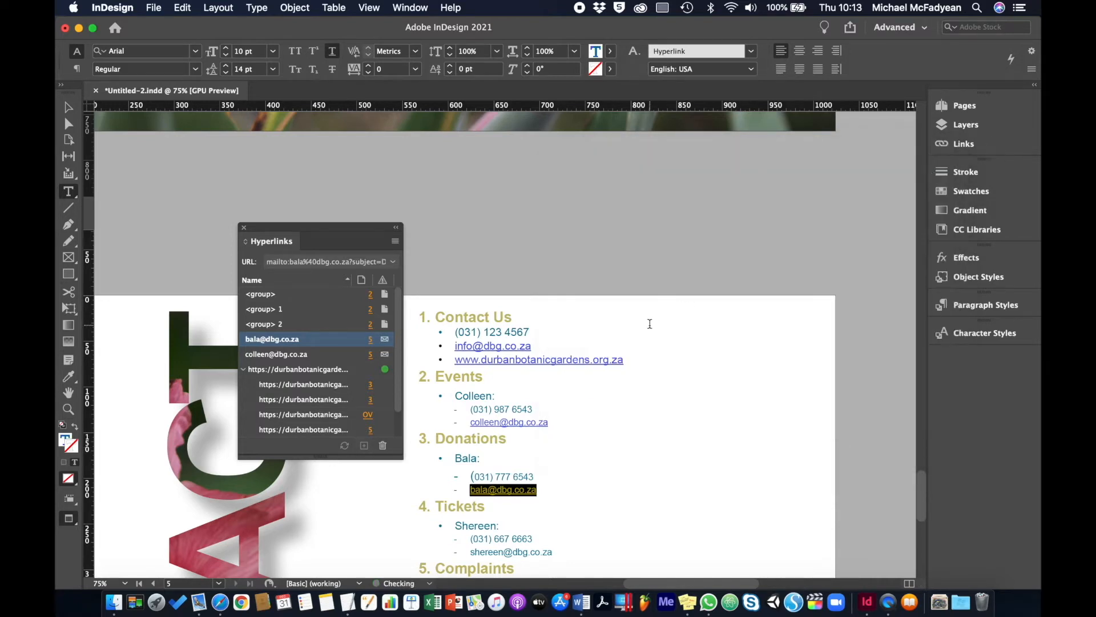
# Step: Turn the e-mail address under Tickets into an Email hyperlink with the subject line Tickets
pyautogui.scroll(-5, 650, 324)
pyautogui.scroll(-3, 649, 324)
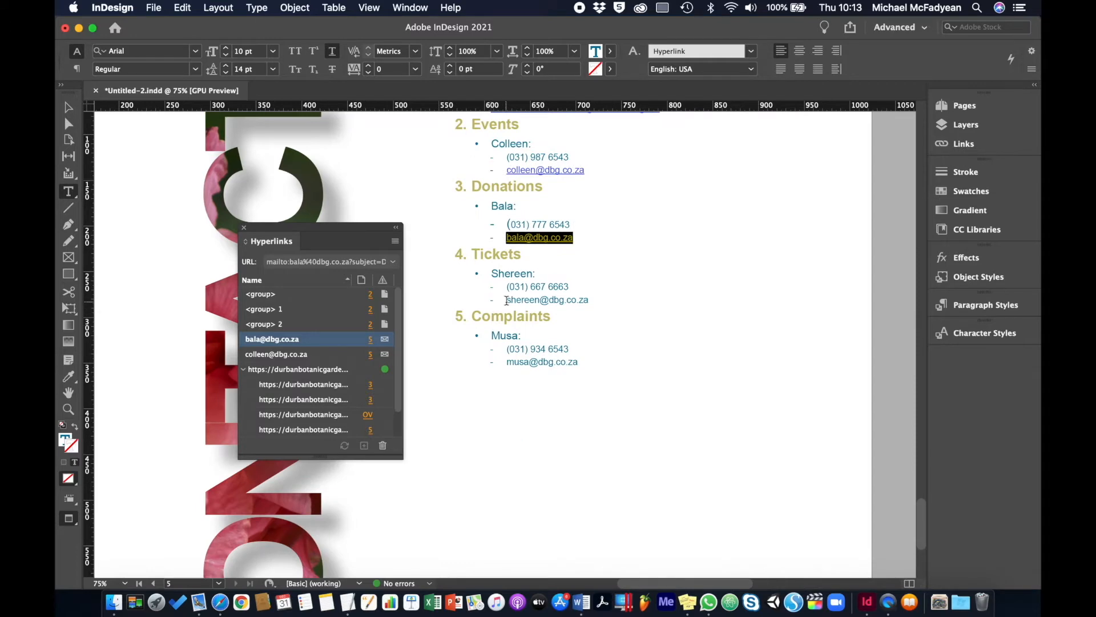
pyautogui.moveTo(507, 300); pyautogui.dragTo(589, 300)
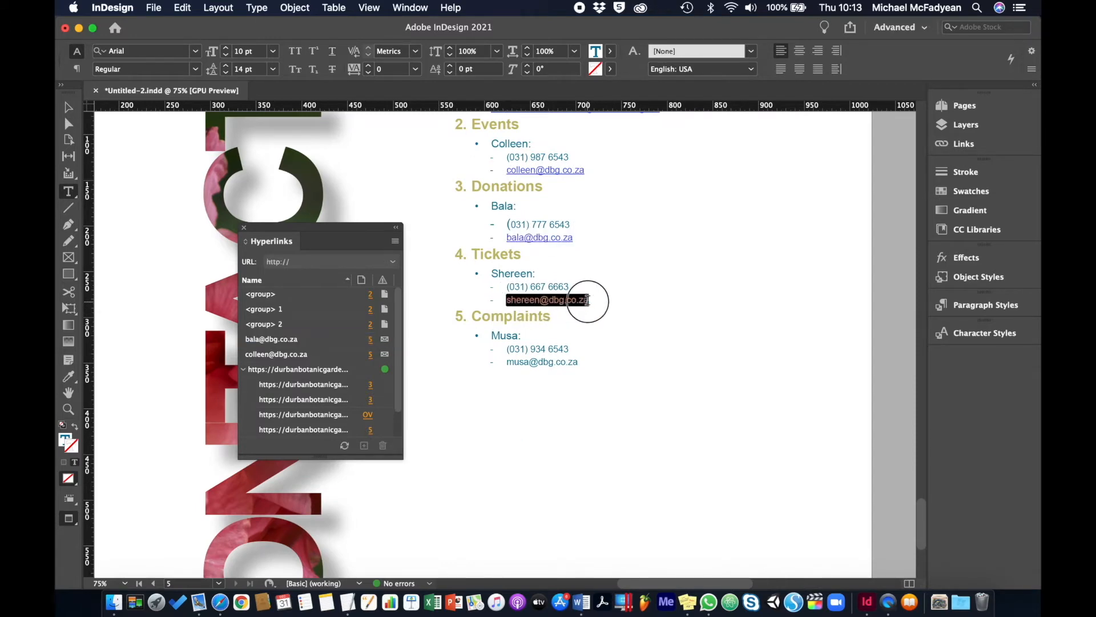
pyautogui.click(363, 446)
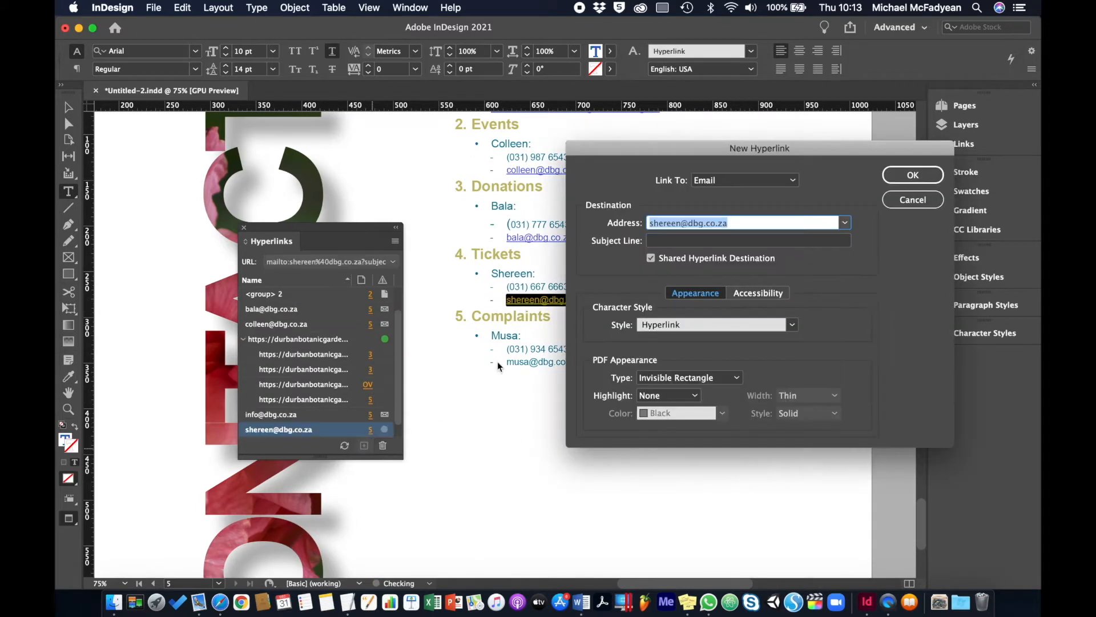
pyautogui.click(742, 240)
pyautogui.write('Tickets')
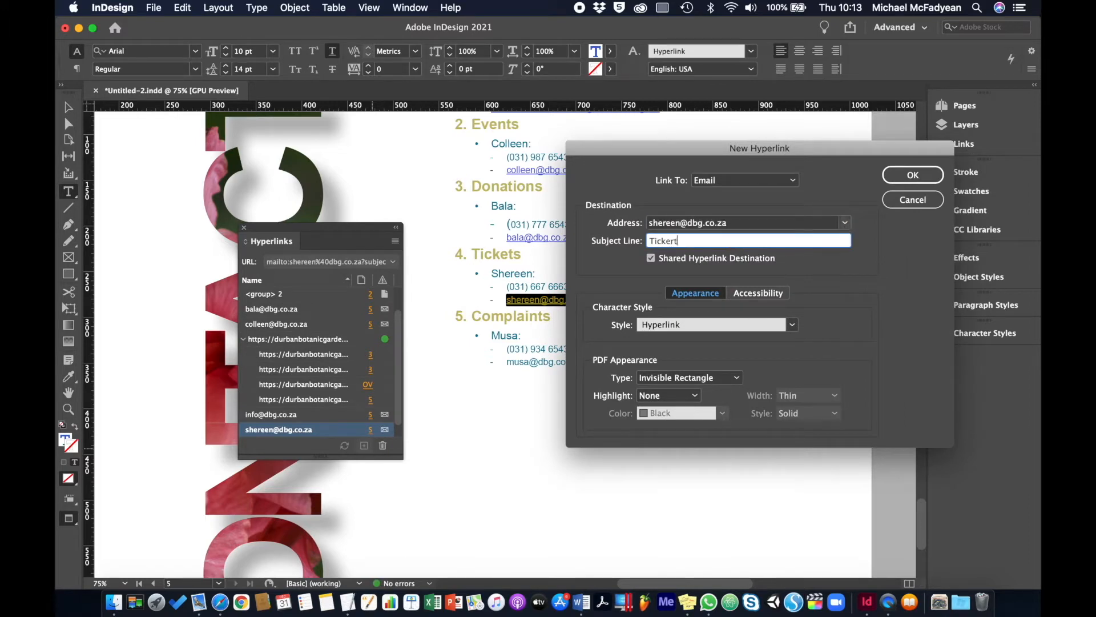
pyautogui.click(913, 174)
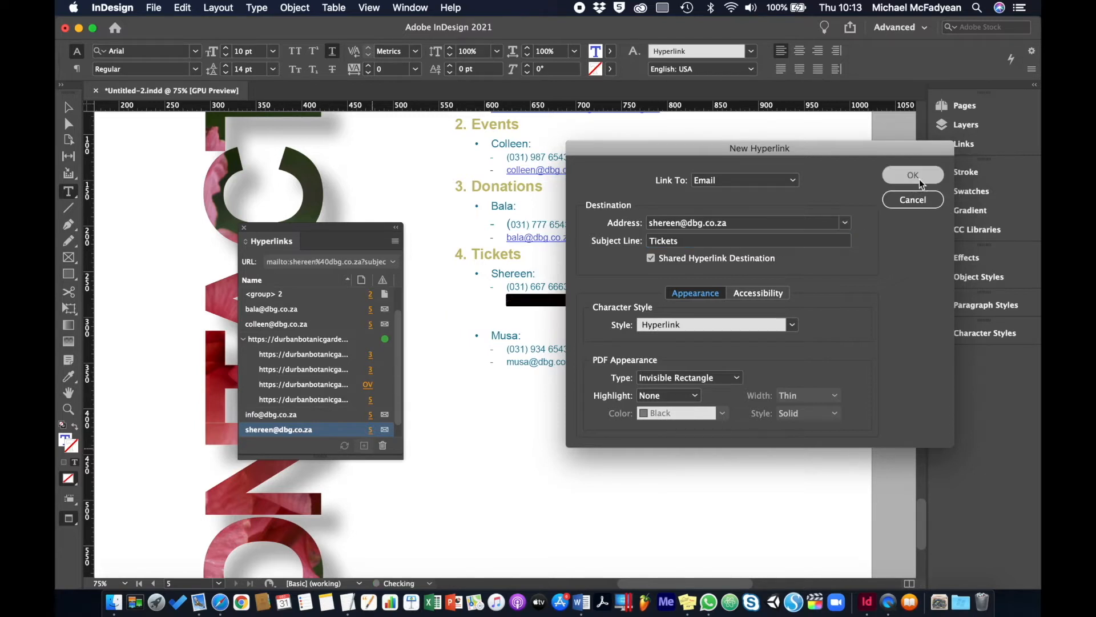
# Step: Turn the e-mail address under Complaints into an Email hyperlink with the subject line Complaints, and dismiss the hyperlinks list
pyautogui.moveTo(507, 363); pyautogui.dragTo(579, 365)
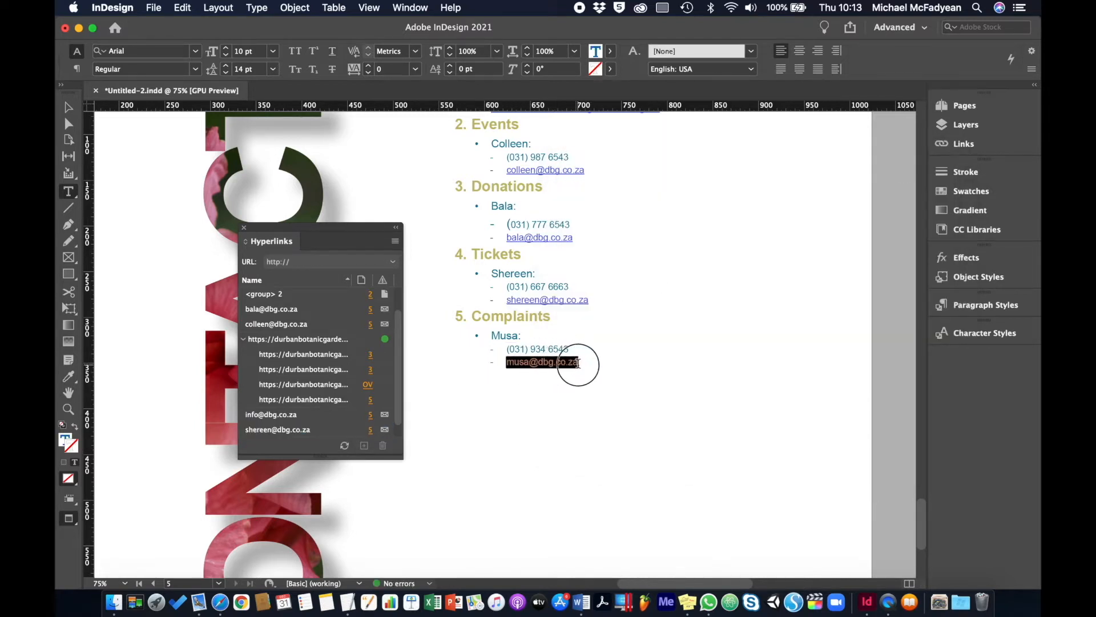
pyautogui.click(364, 445)
pyautogui.click(722, 242)
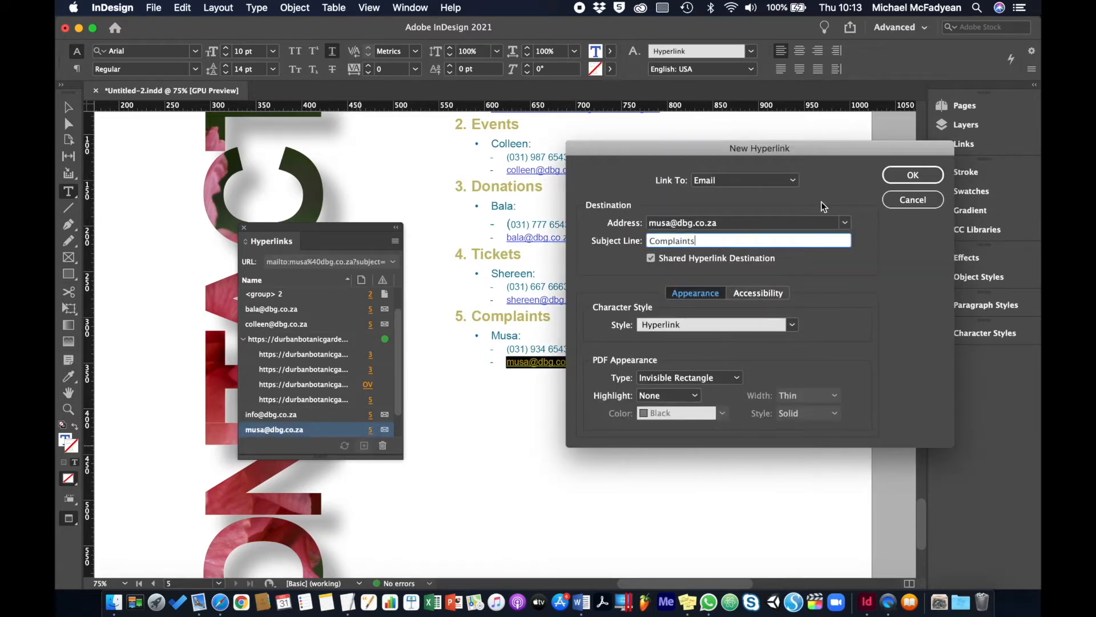
pyautogui.click(913, 174)
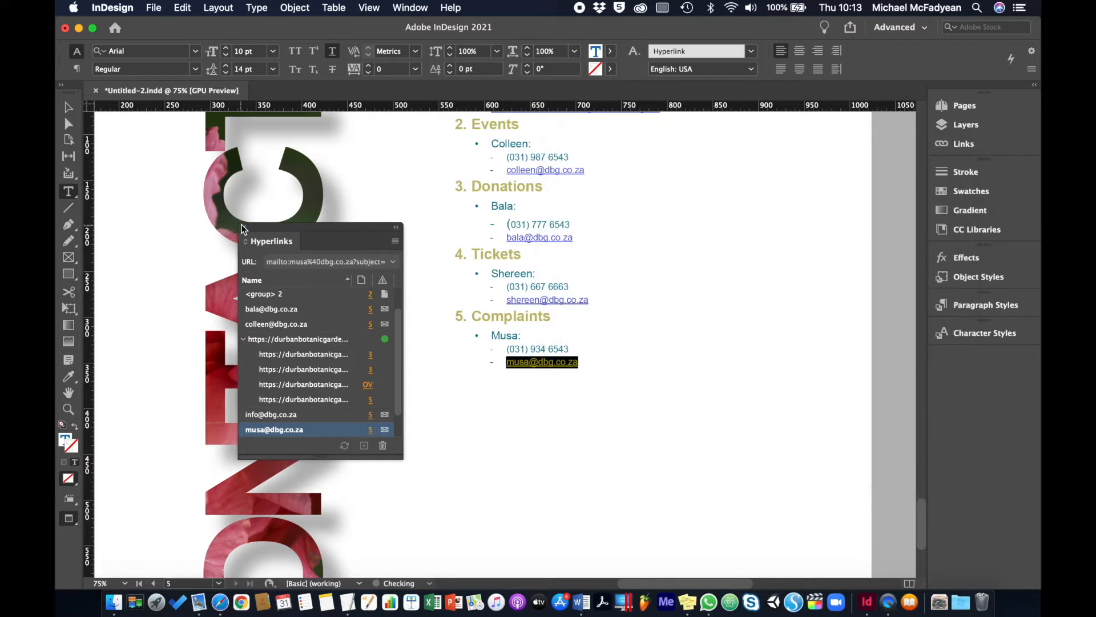
pyautogui.click(242, 228)
# Step: Deselect the contact text frame, return to the cover on page 1 and save the document
pyautogui.click(67, 113)
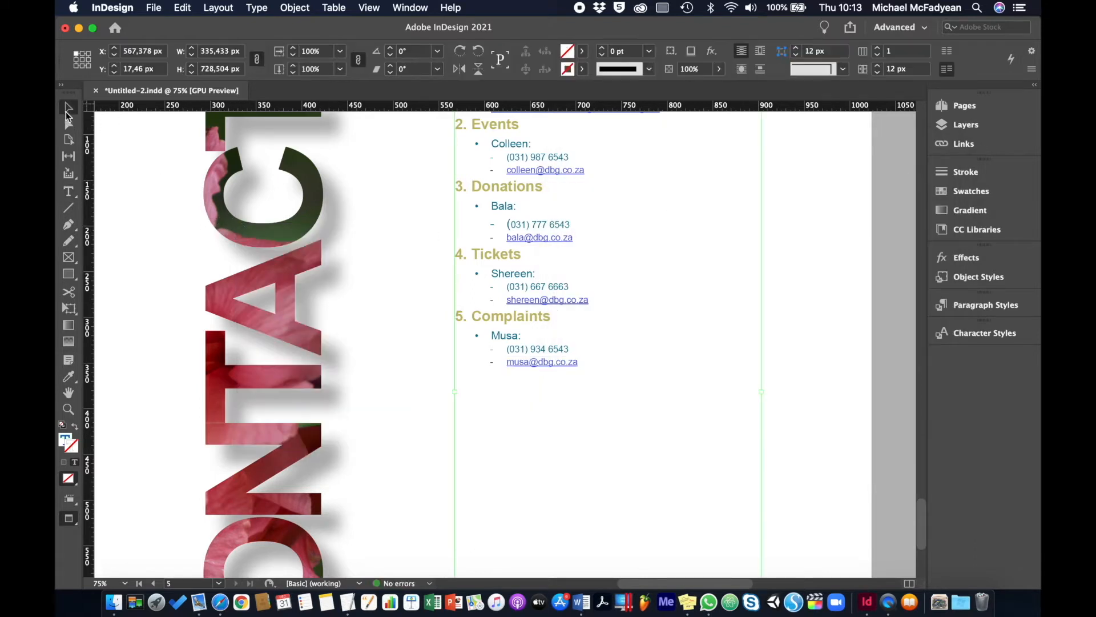
pyautogui.click(815, 211)
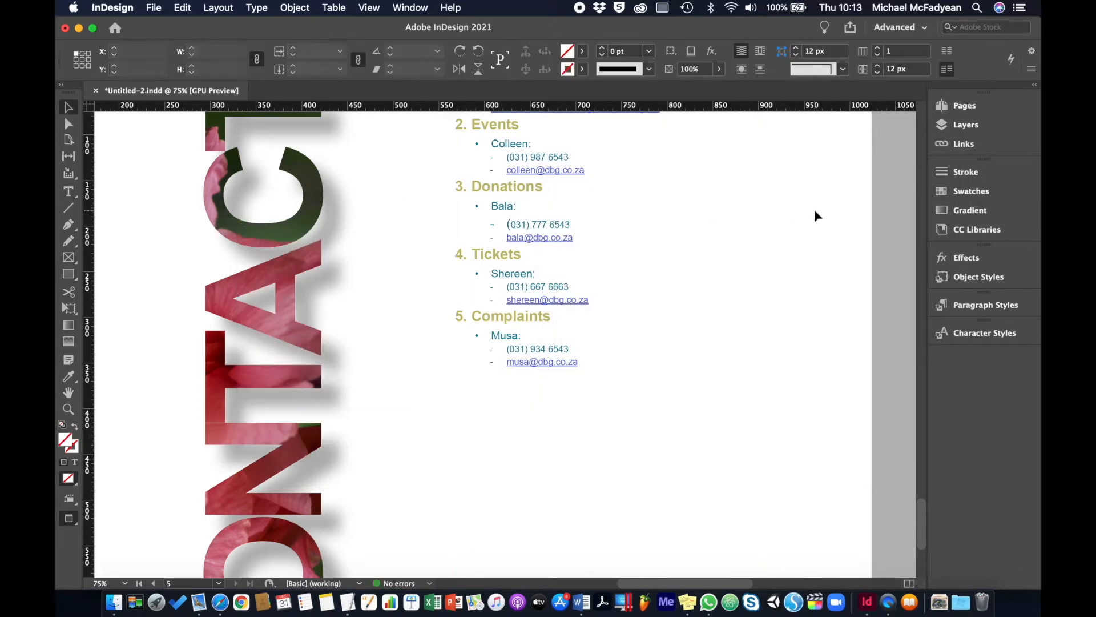
pyautogui.press('super+0')
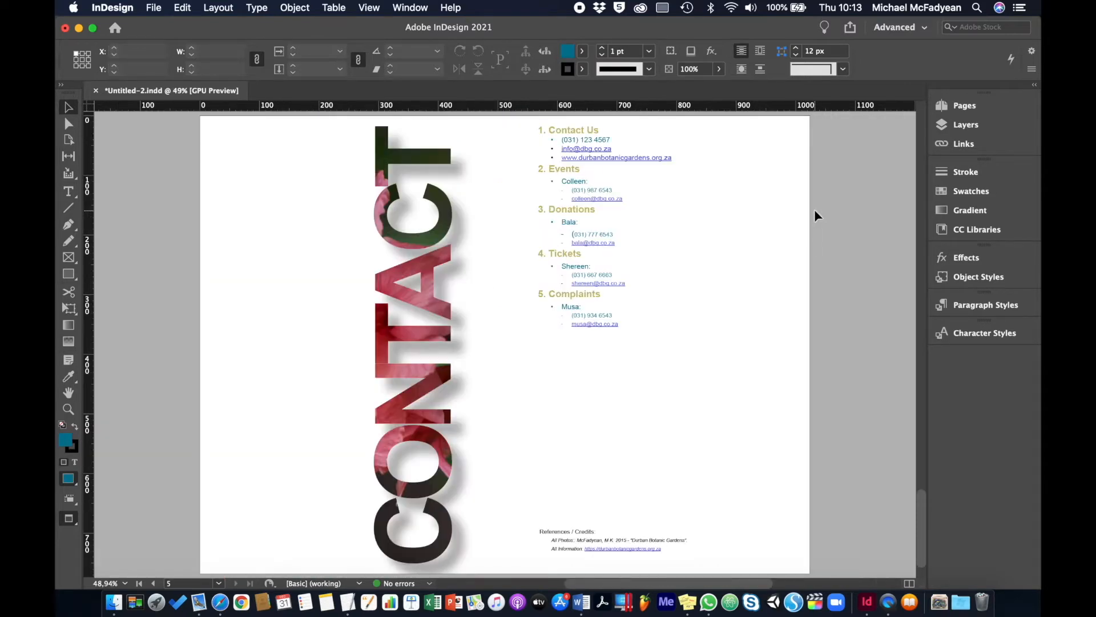
pyautogui.hotkey('shift', 'pageup')
pyautogui.hotkey('shift', 'pageup')
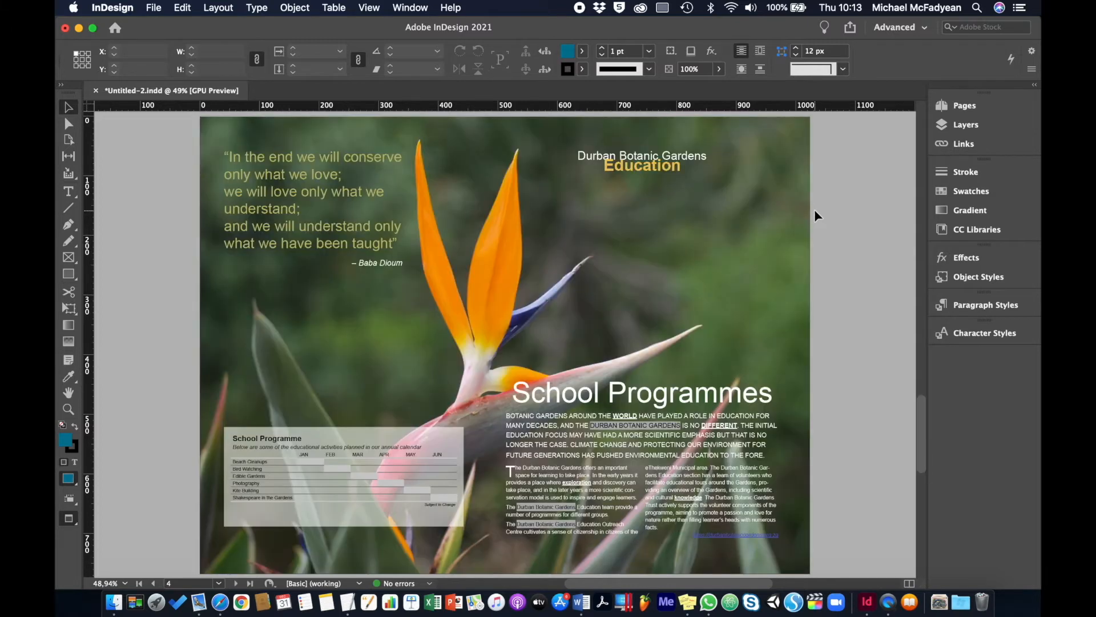
pyautogui.hotkey('shift', 'pageup')
pyautogui.hotkey('shift', 'pageup')
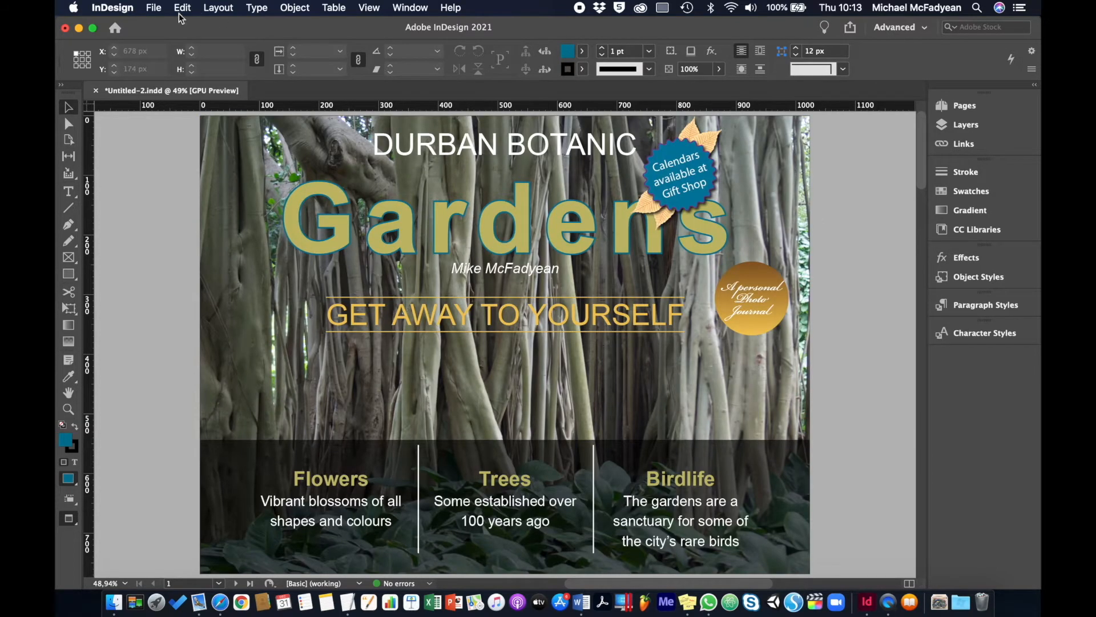
pyautogui.click(153, 7)
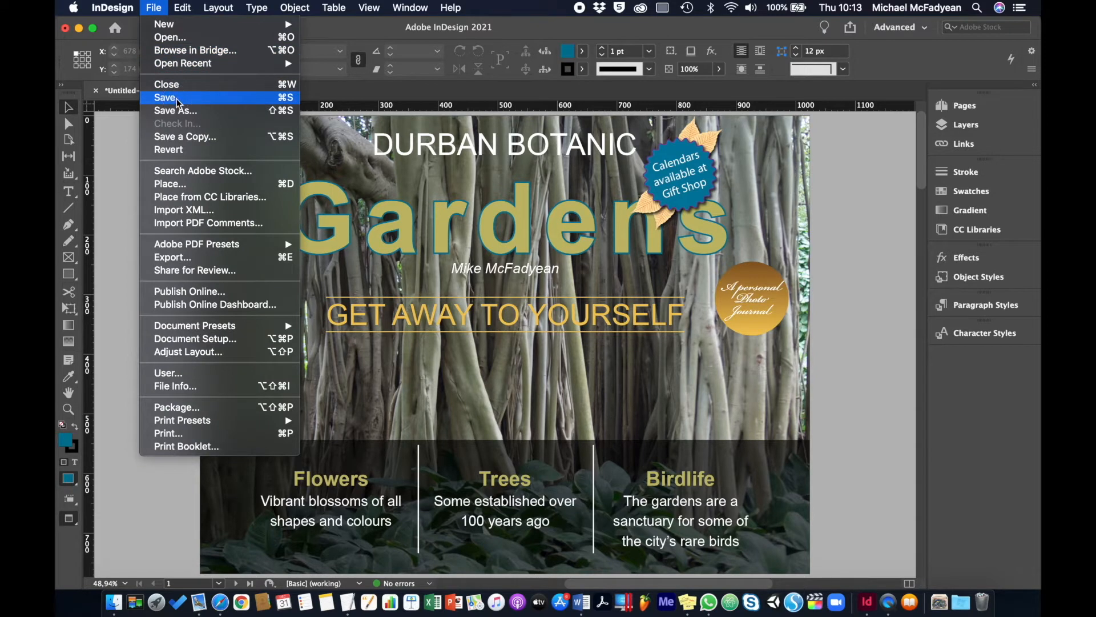
pyautogui.click(172, 98)
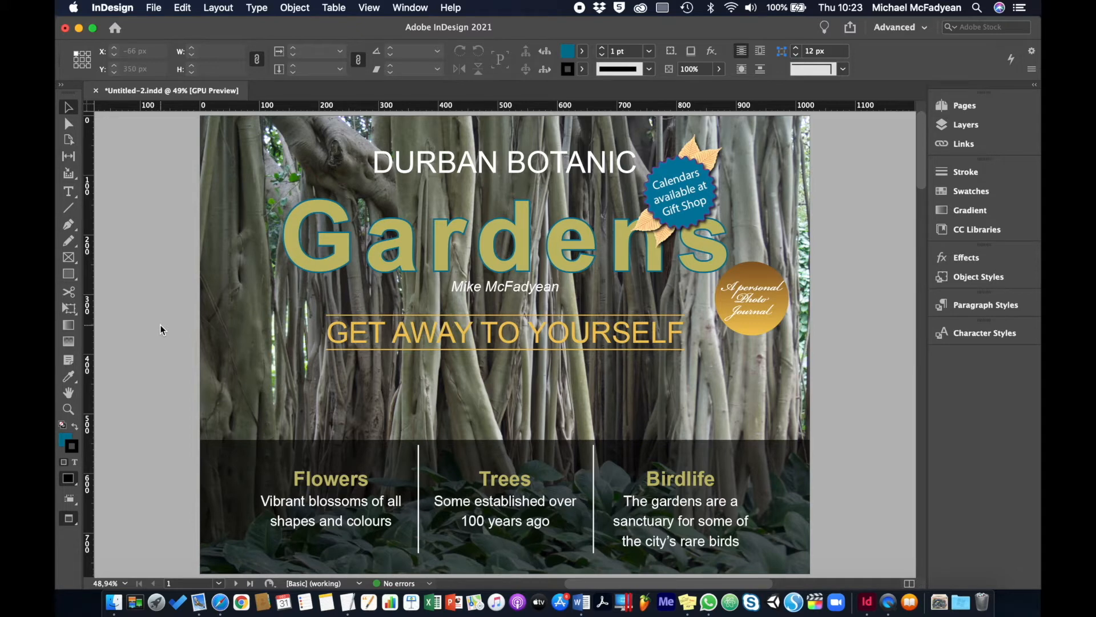
# Step: Add a bookmark named Cover for page 1
pyautogui.click(410, 7)
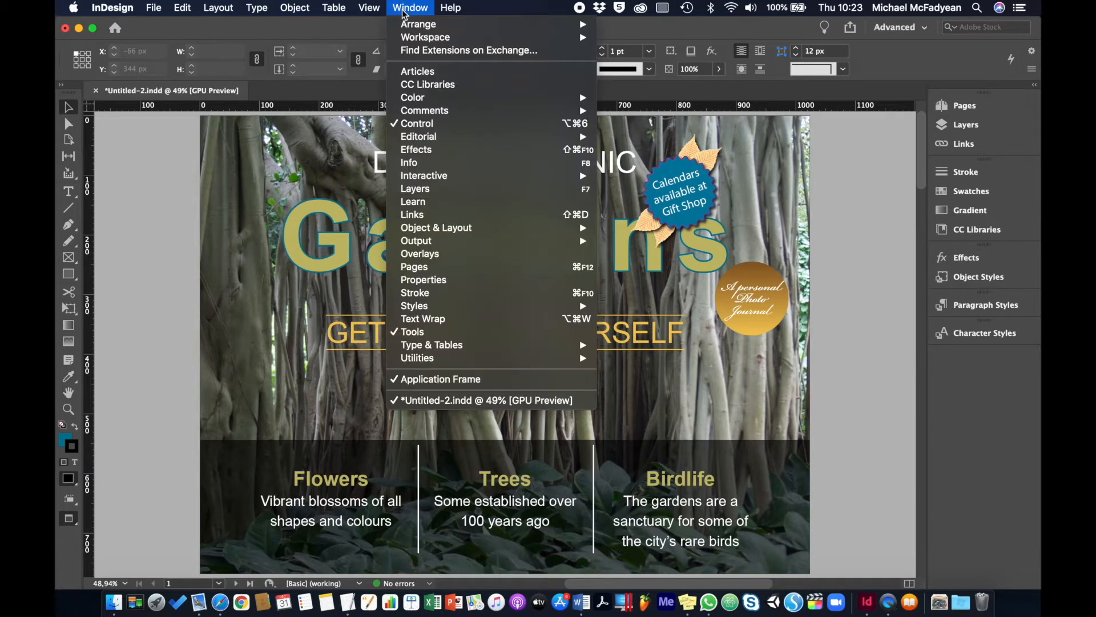
pyautogui.moveTo(490, 176)
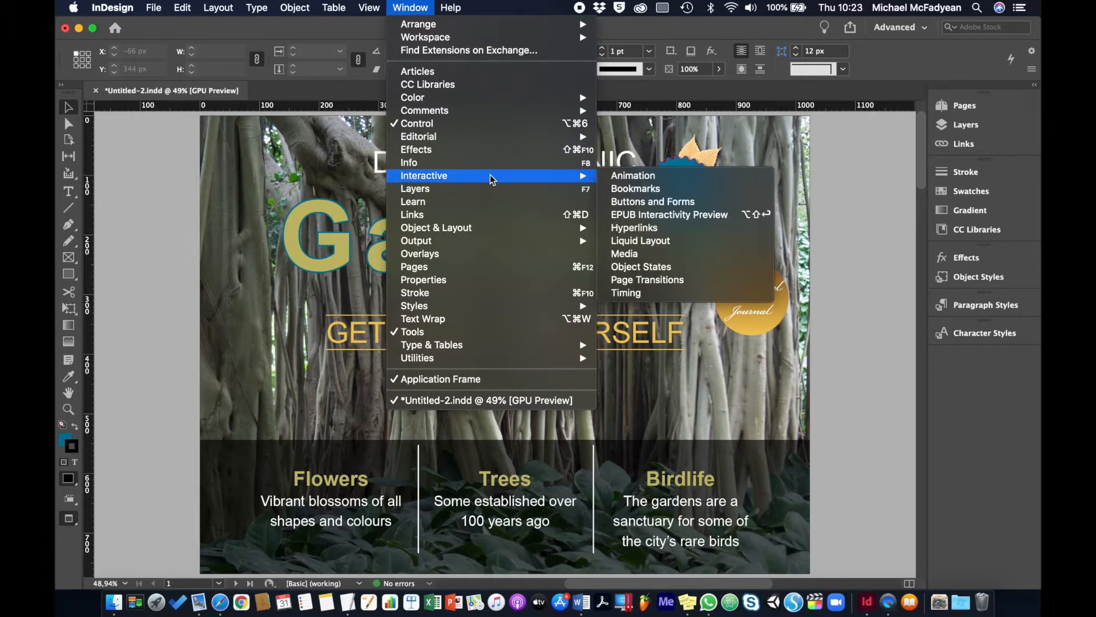
pyautogui.click(624, 189)
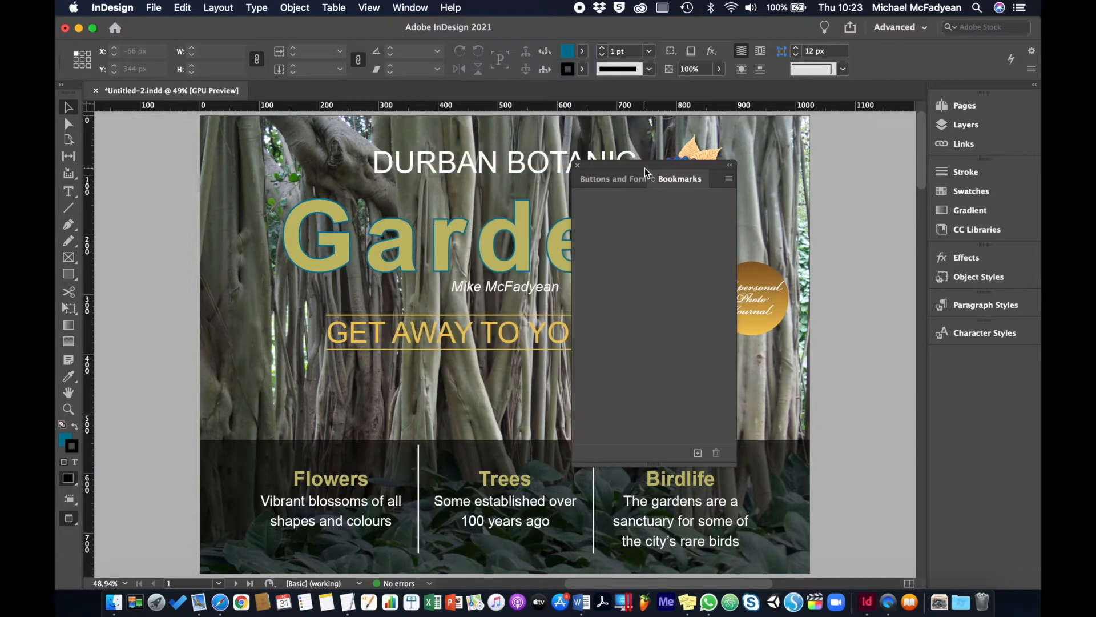
pyautogui.moveTo(643, 163); pyautogui.dragTo(801, 207)
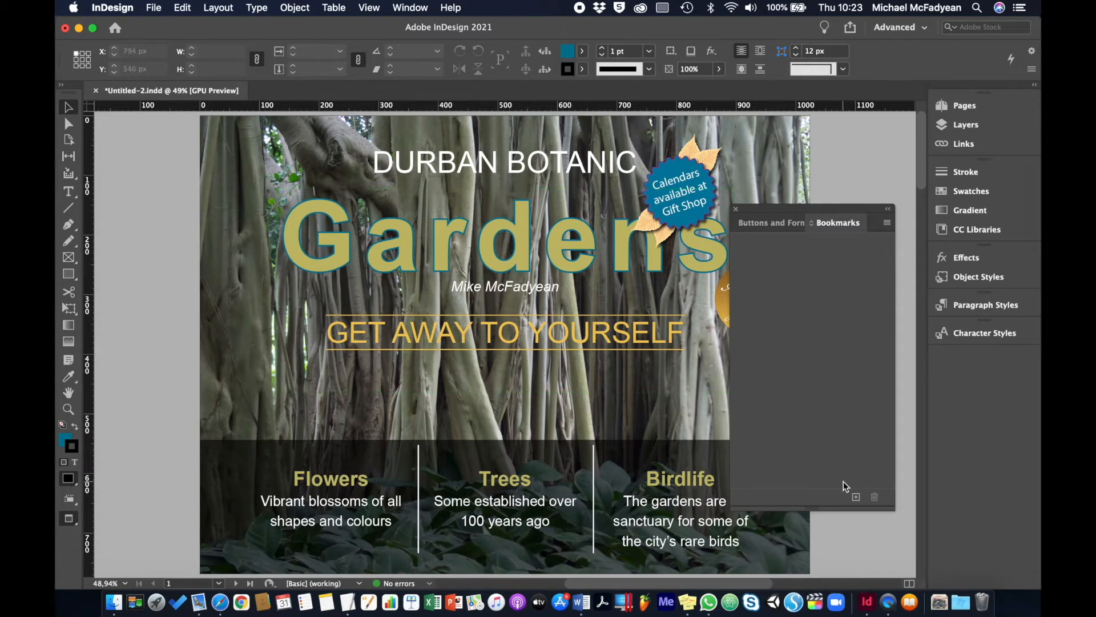
pyautogui.click(856, 496)
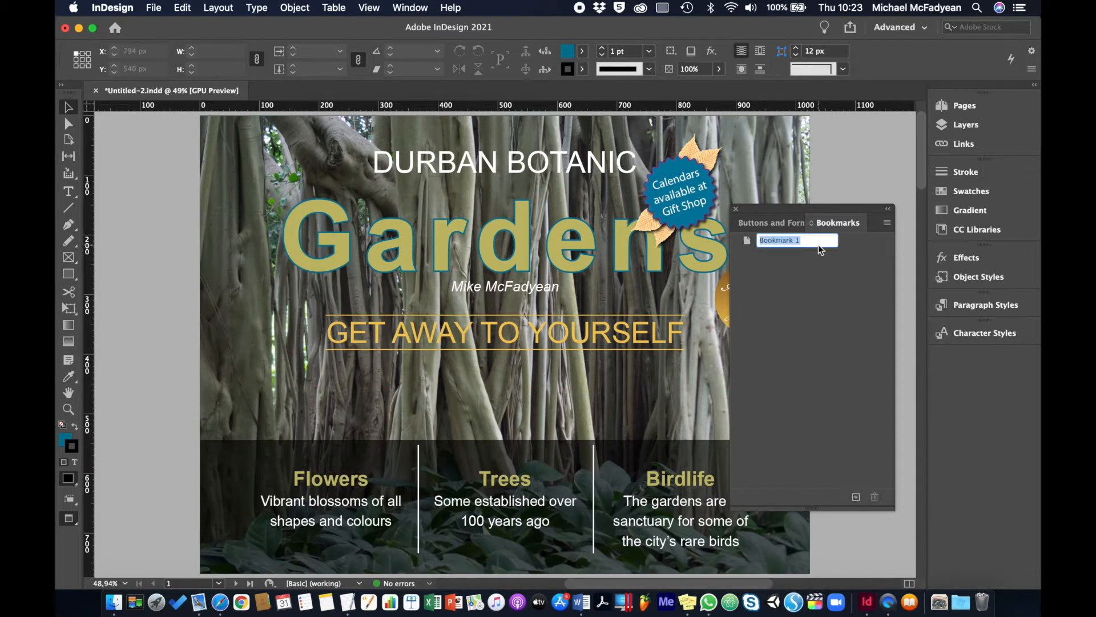
pyautogui.write('Cover')
pyautogui.press('Return')
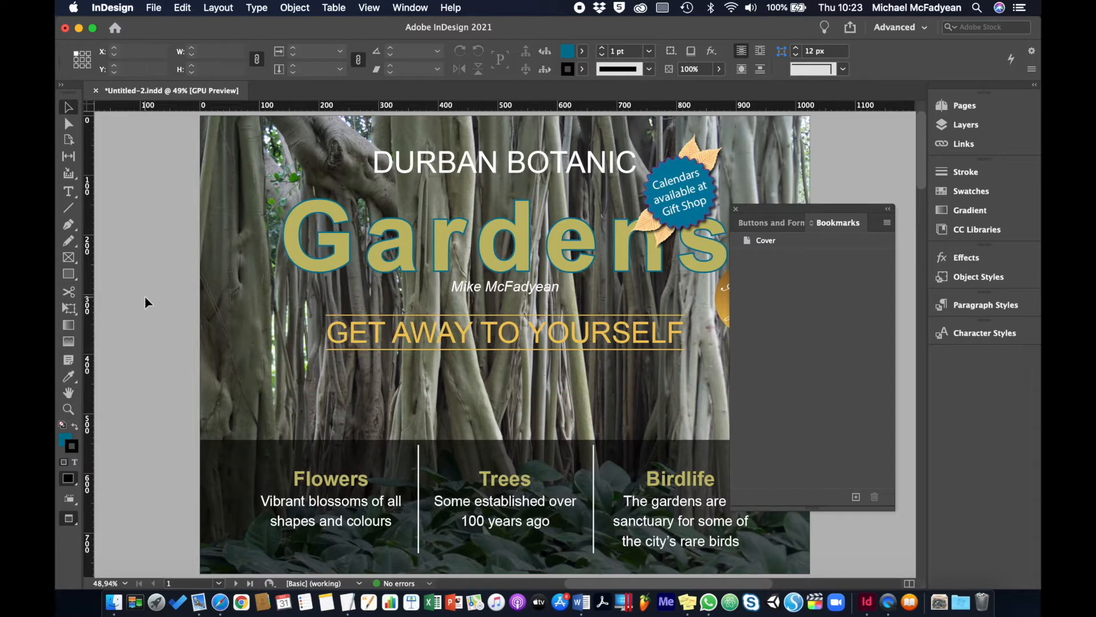
# Step: Add a bookmark named Contents for page 2
pyautogui.hotkey('shift', 'pagedown')
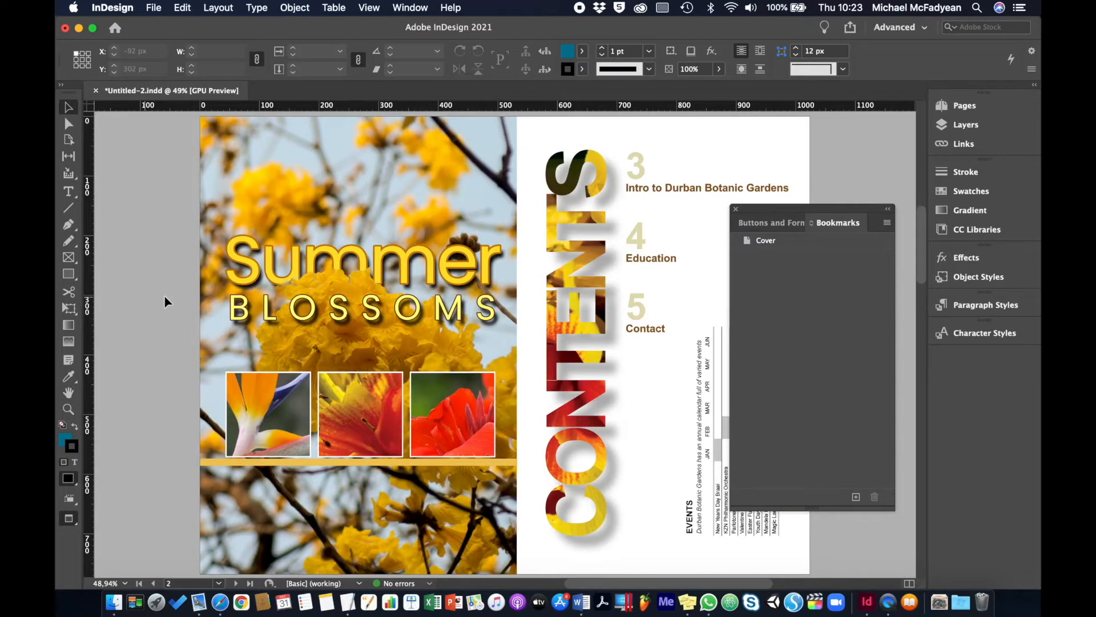
pyautogui.click(856, 496)
pyautogui.write('Contents')
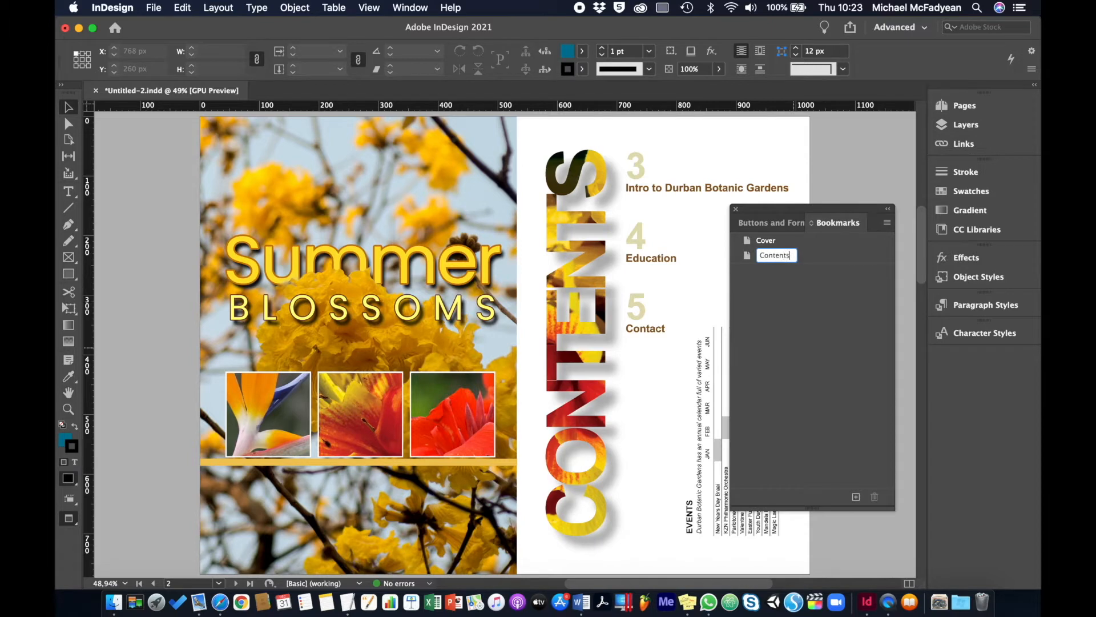
pyautogui.press('Return')
pyautogui.click(155, 280)
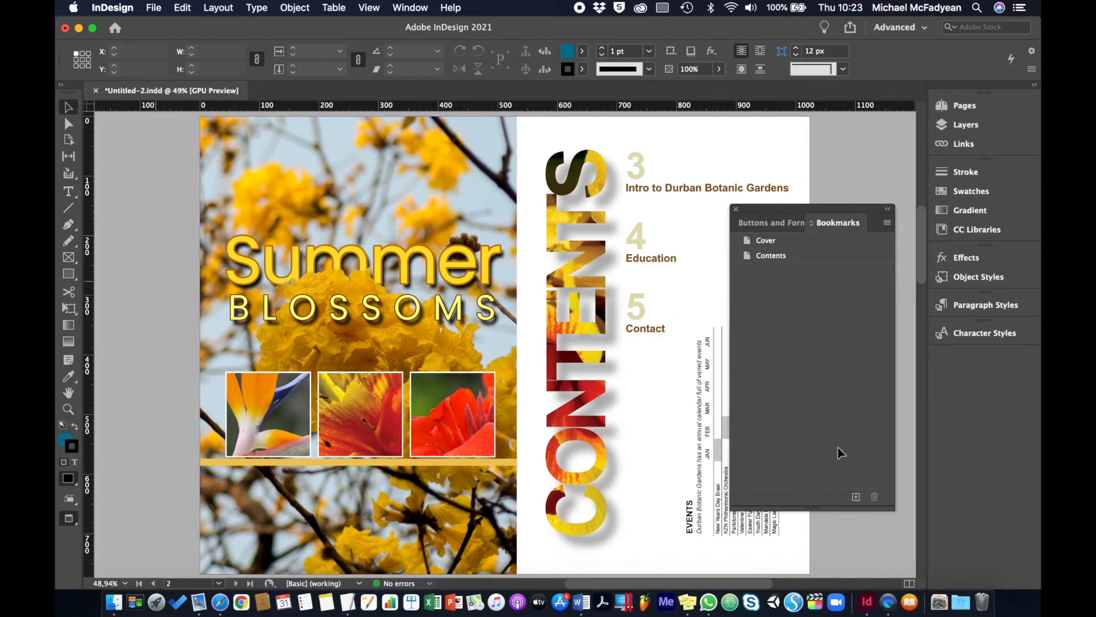
# Step: Add a bookmark named Intro for page 3
pyautogui.hotkey('alt', 'pagedown')
pyautogui.click(855, 495)
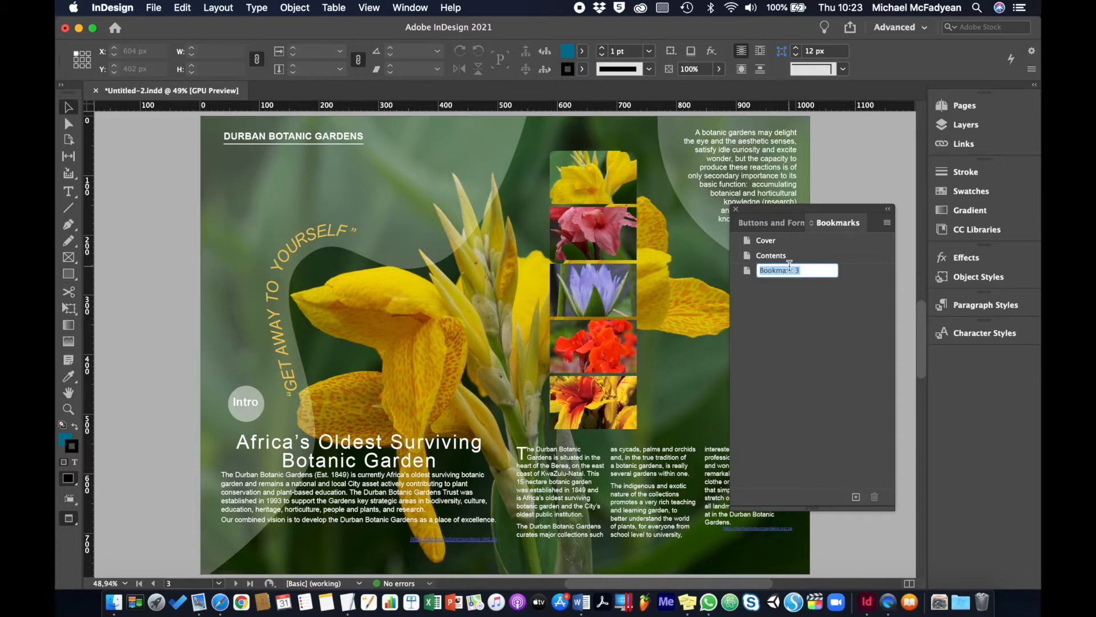
pyautogui.write('Intro')
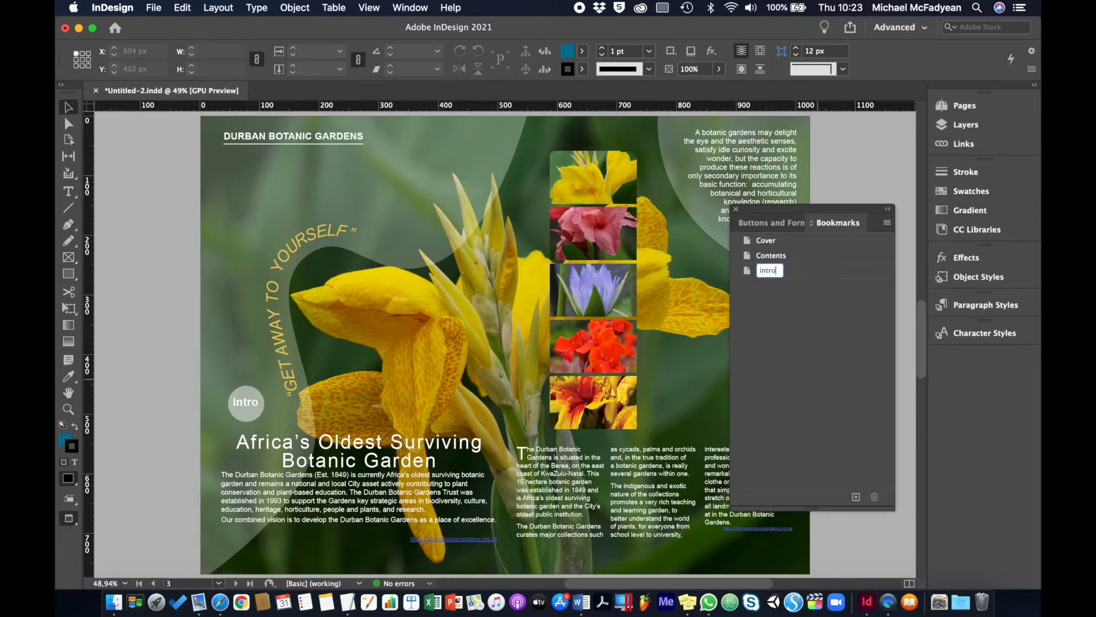
pyautogui.press('Return')
# Step: Add a bookmark named Education for page 4
pyautogui.hotkey('alt', 'pagedown')
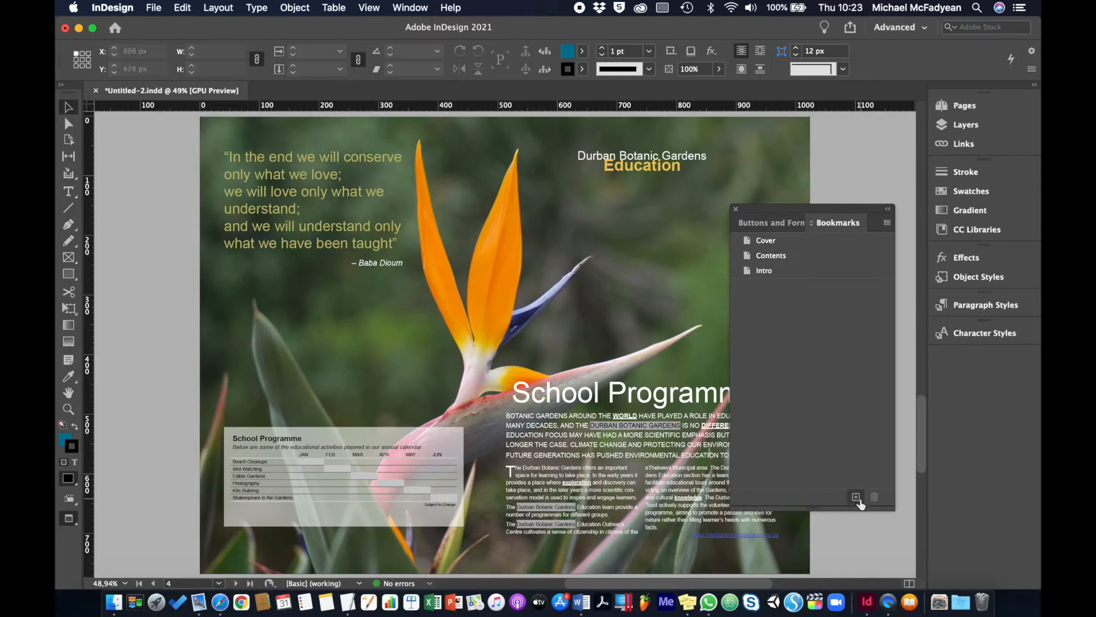
pyautogui.click(857, 498)
pyautogui.write('Education')
pyautogui.press('Return')
# Step: Add a bookmark named Contact for page 5
pyautogui.hotkey('shift', 'pagedown')
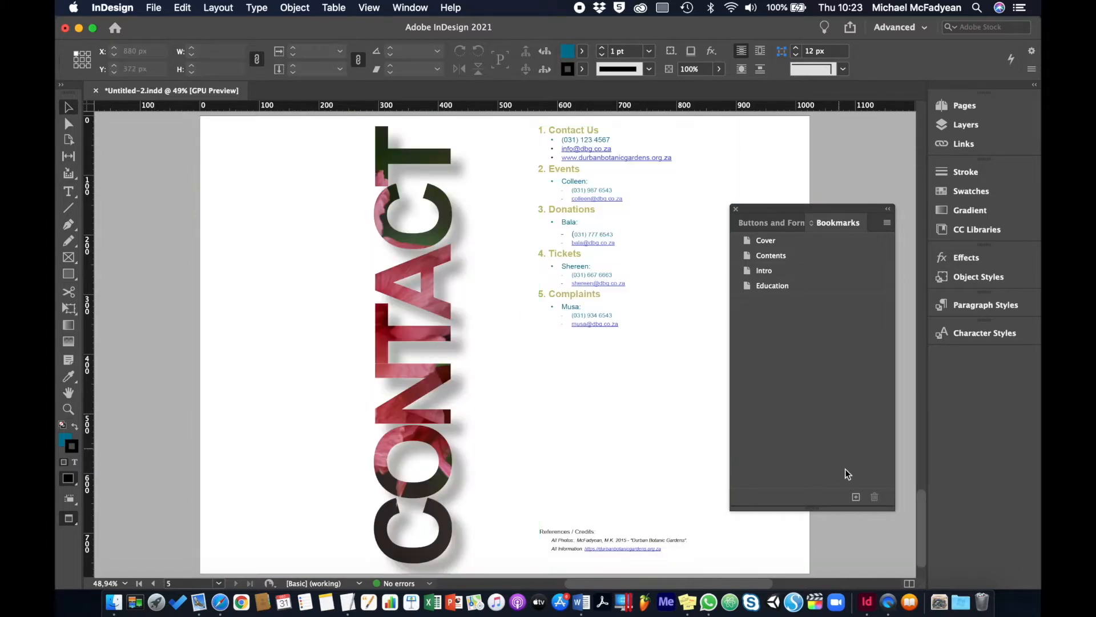
pyautogui.click(856, 498)
pyautogui.write('Contact')
pyautogui.press('Return')
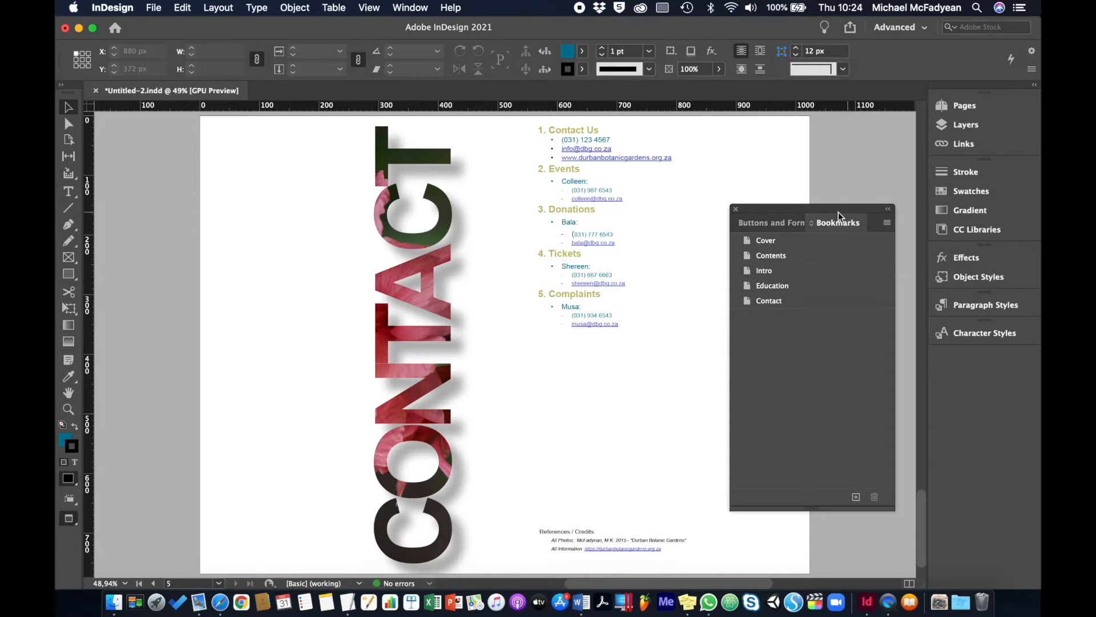
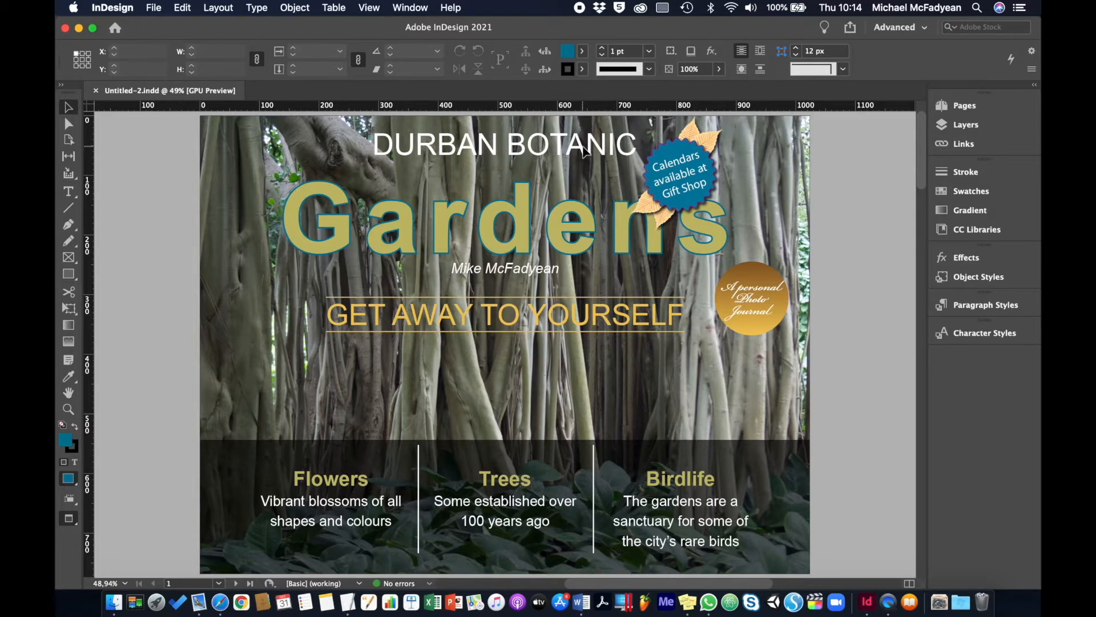
# Step: Move the cover's title text block and the Calendars badge down together by 30 px, and deselect them
pyautogui.click(962, 126)
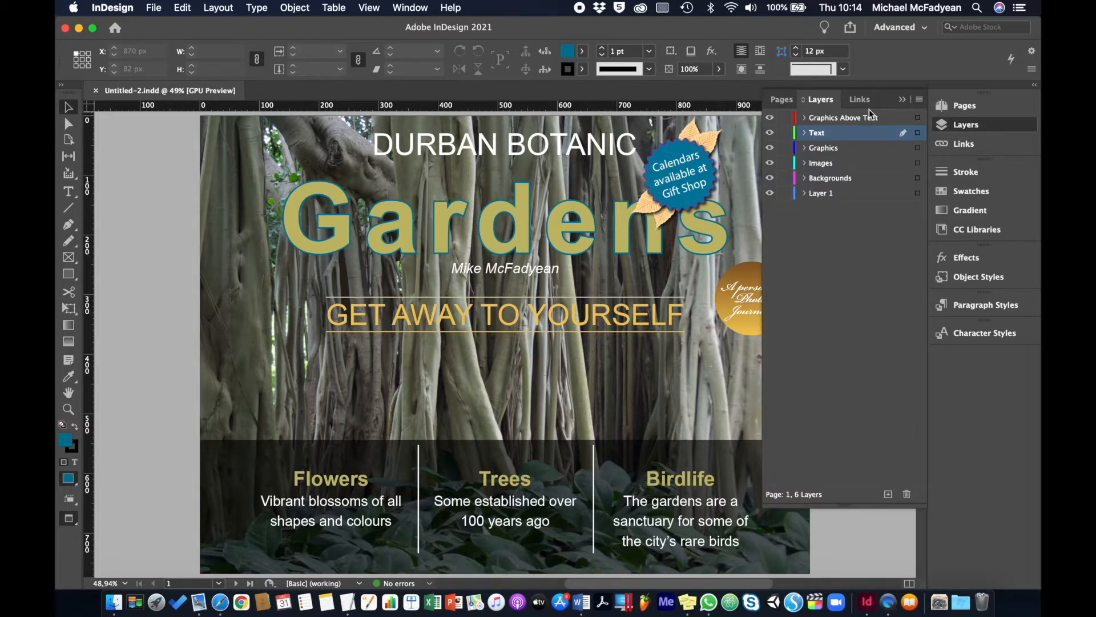
pyautogui.click(907, 105)
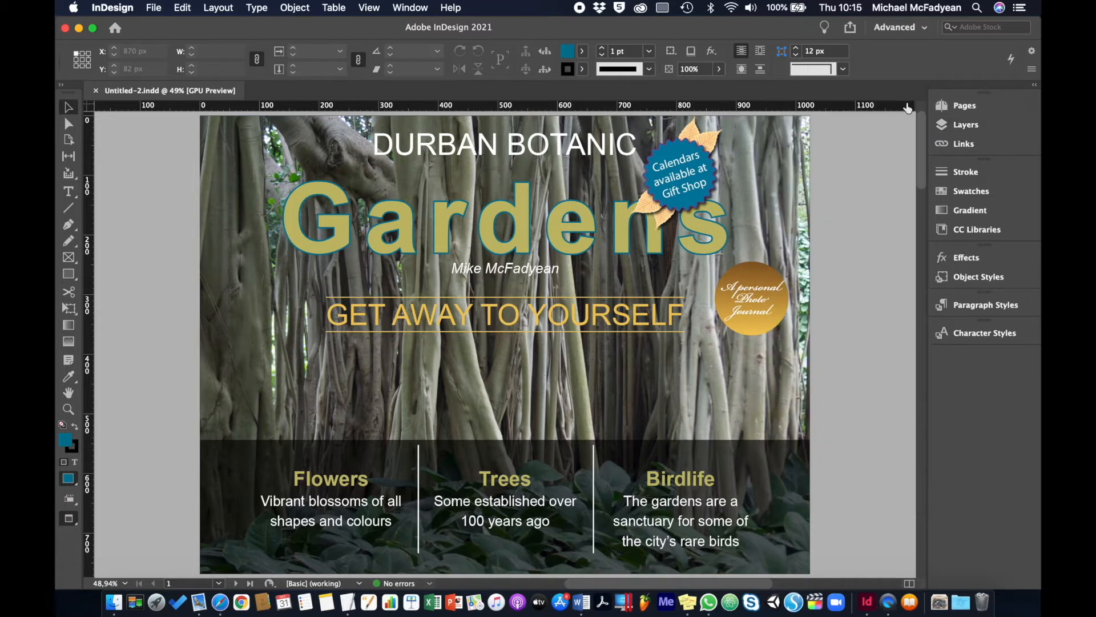
pyautogui.click(294, 12)
pyautogui.click(324, 124)
pyautogui.click(525, 147)
pyautogui.click(673, 197)
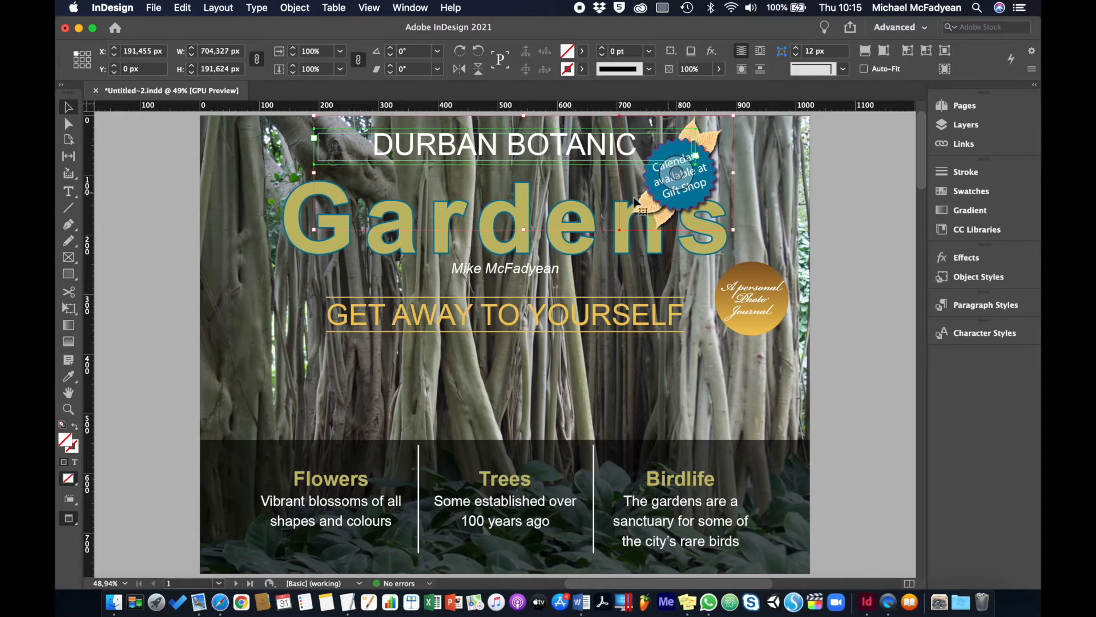
pyautogui.hotkey('shift', 'Down')
pyautogui.hotkey('shift', 'Down')
pyautogui.hotkey('shift', 'Down')
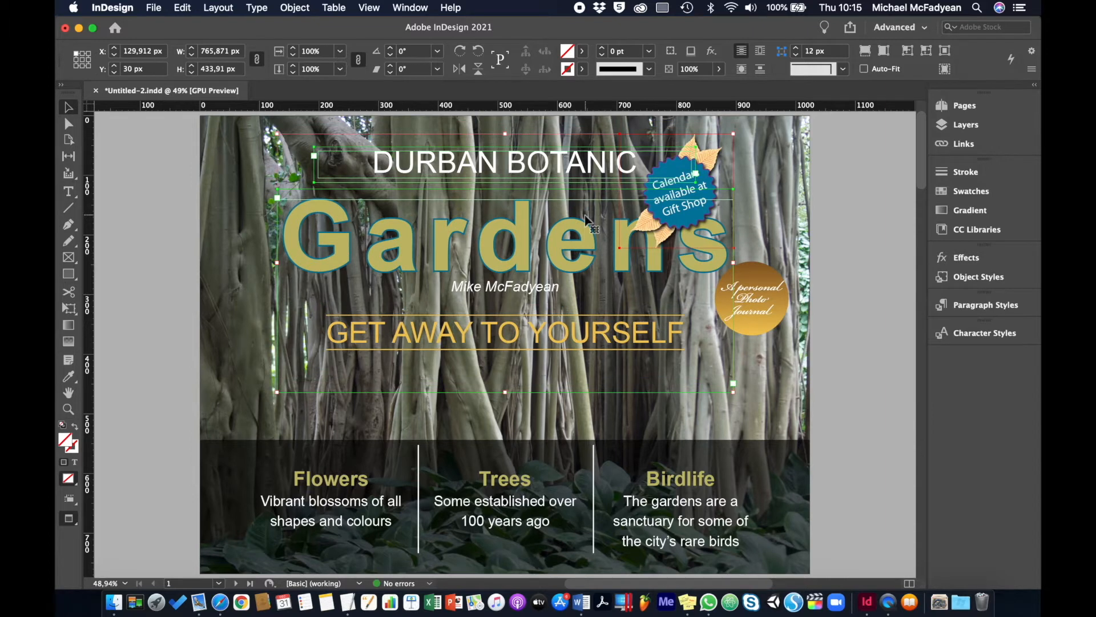
pyautogui.click(125, 232)
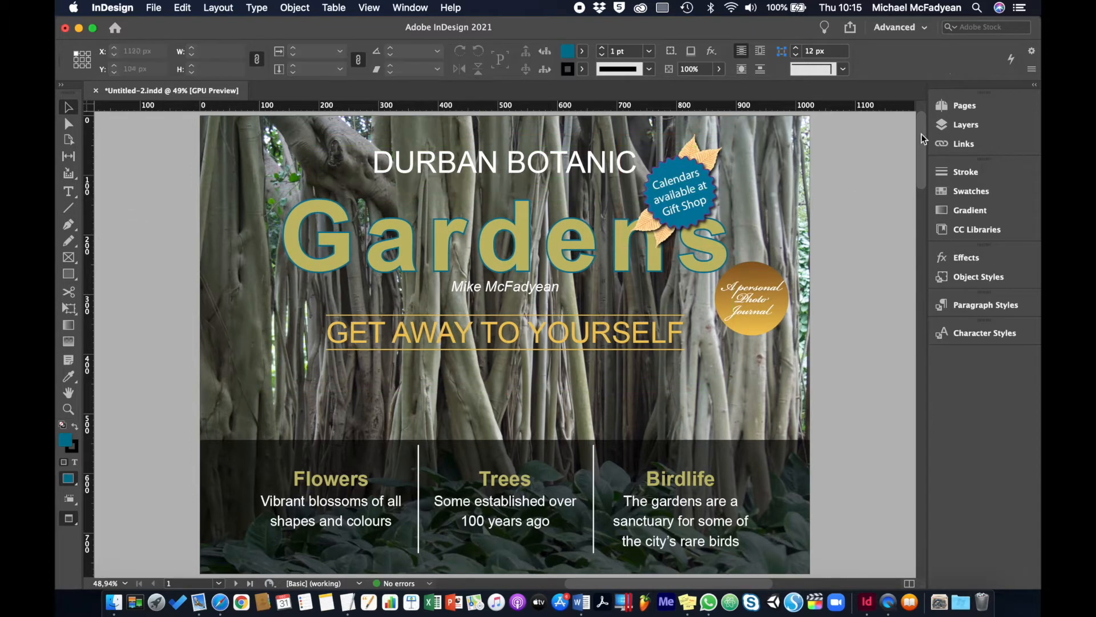
# Step: Rename the A-Master master page to Navigation, keeping the prefix A
pyautogui.click(943, 107)
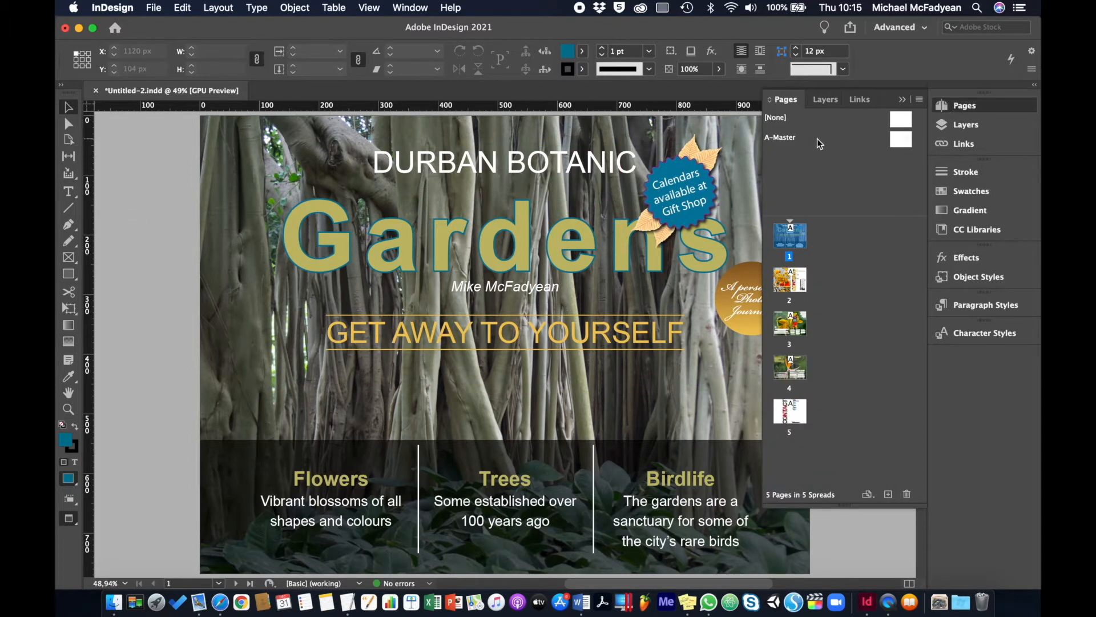
pyautogui.click(785, 138)
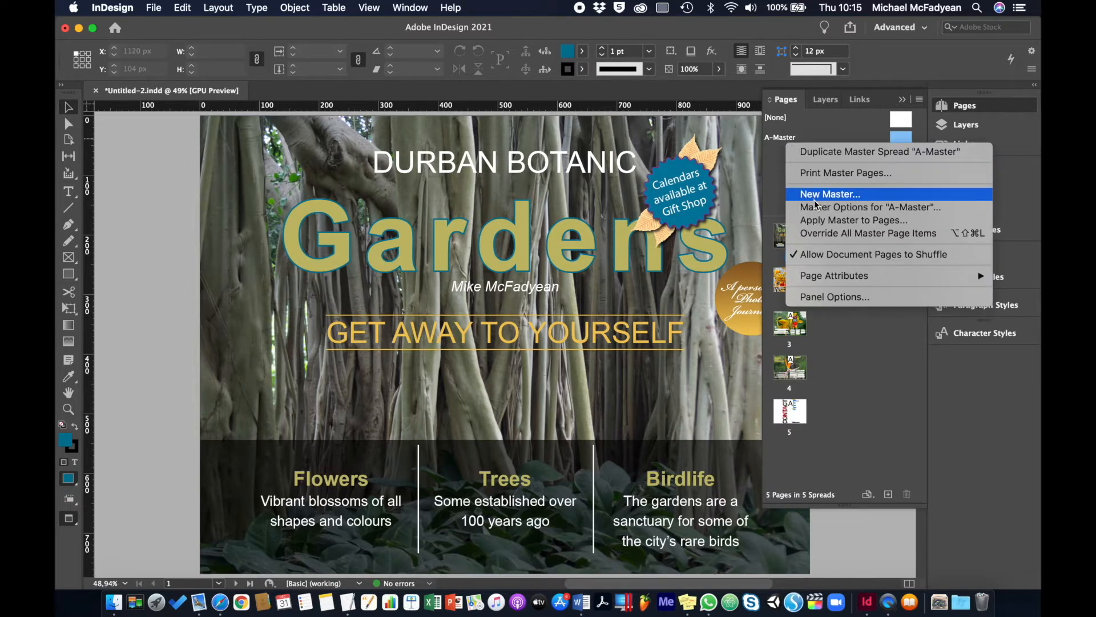
pyautogui.click(845, 206)
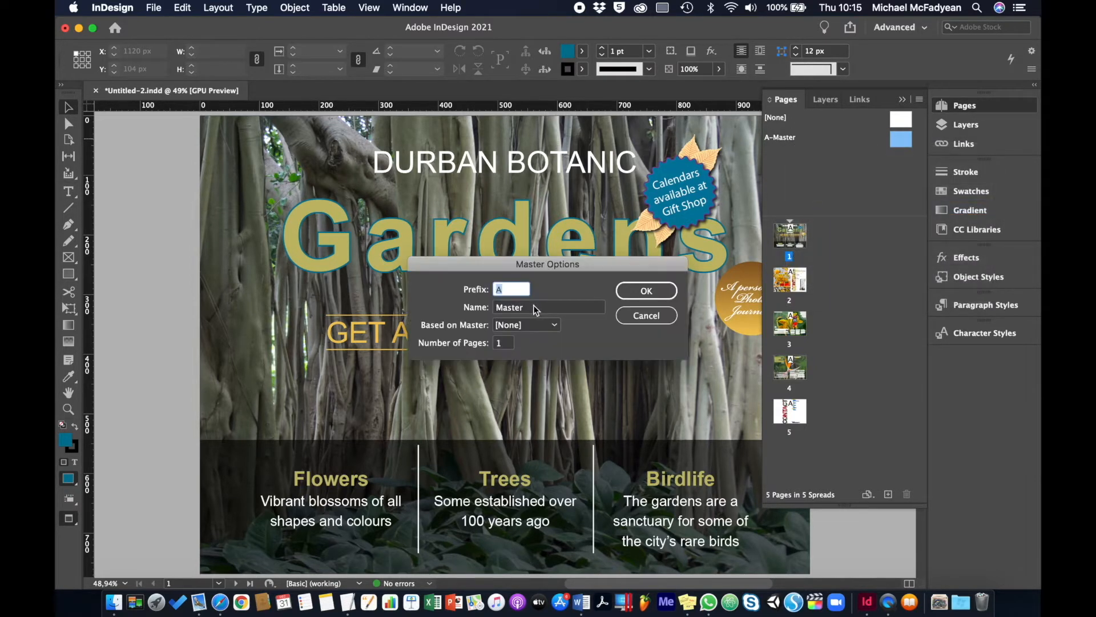
pyautogui.doubleClick(535, 309)
pyautogui.write('Navi')
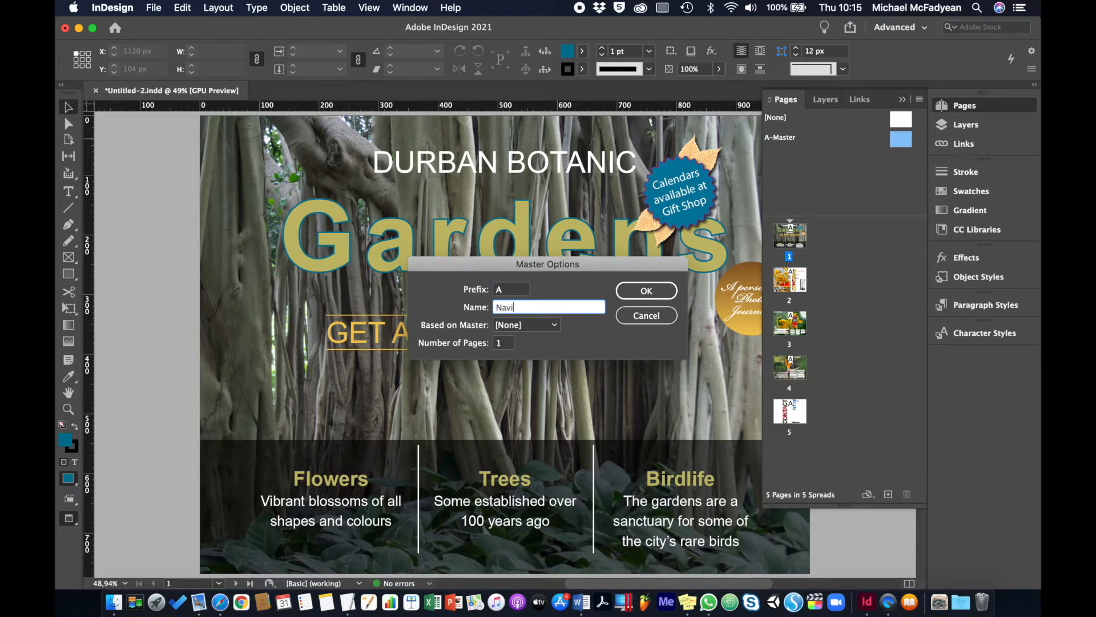
pyautogui.write('gation')
pyautogui.press('Return')
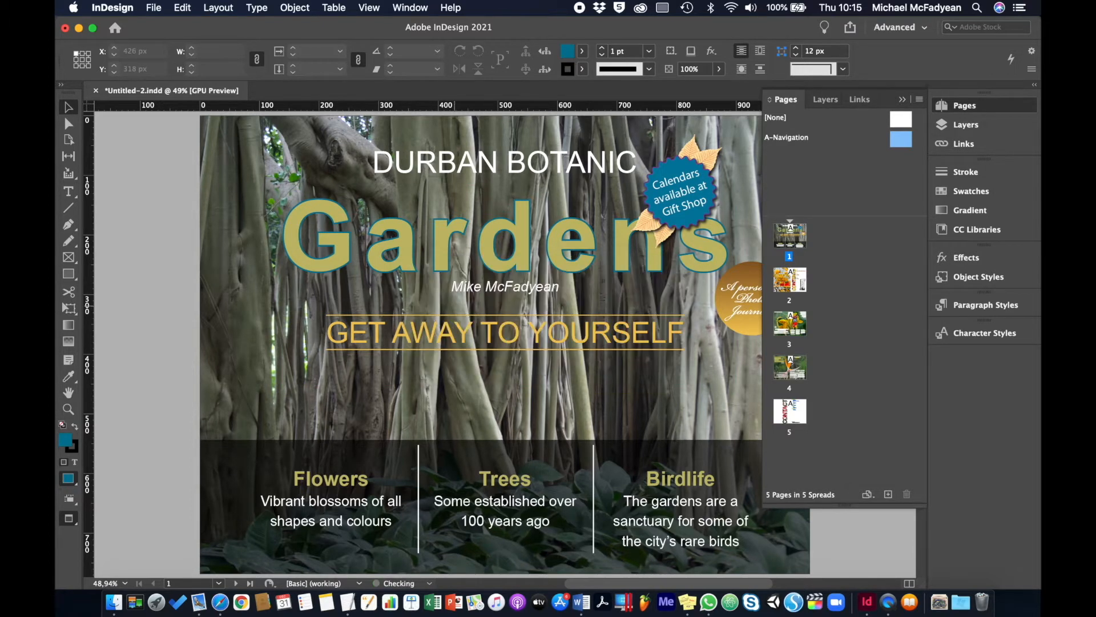
# Step: Open the A-Navigation master page for editing and draw a rectangle about 118 x 50 px in its upper middle area
pyautogui.doubleClick(805, 141)
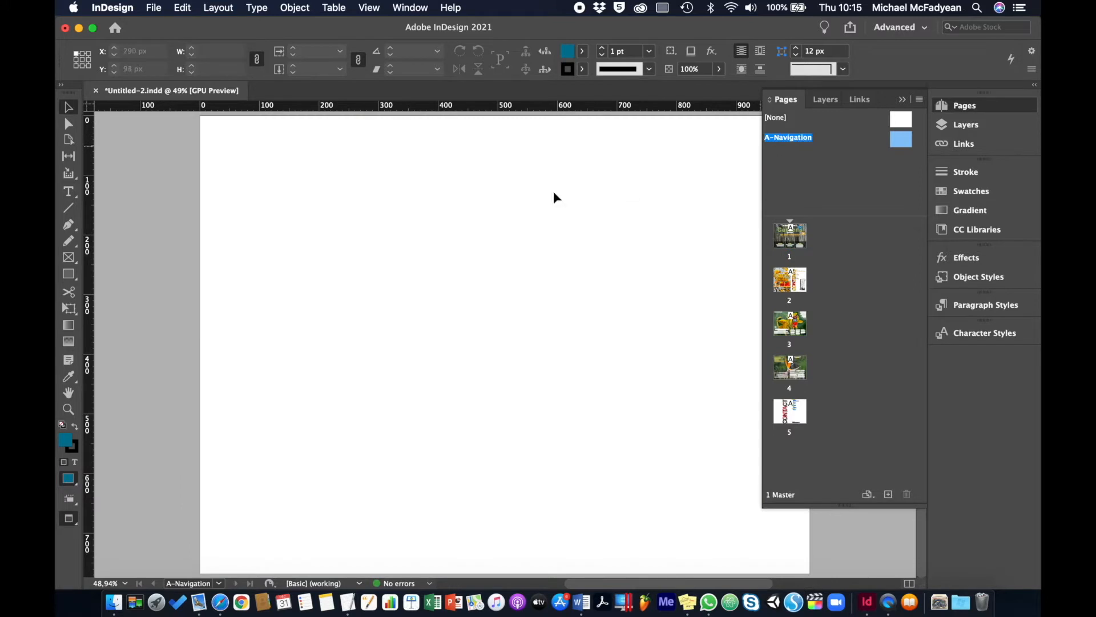
pyautogui.click(76, 272)
pyautogui.click(72, 276)
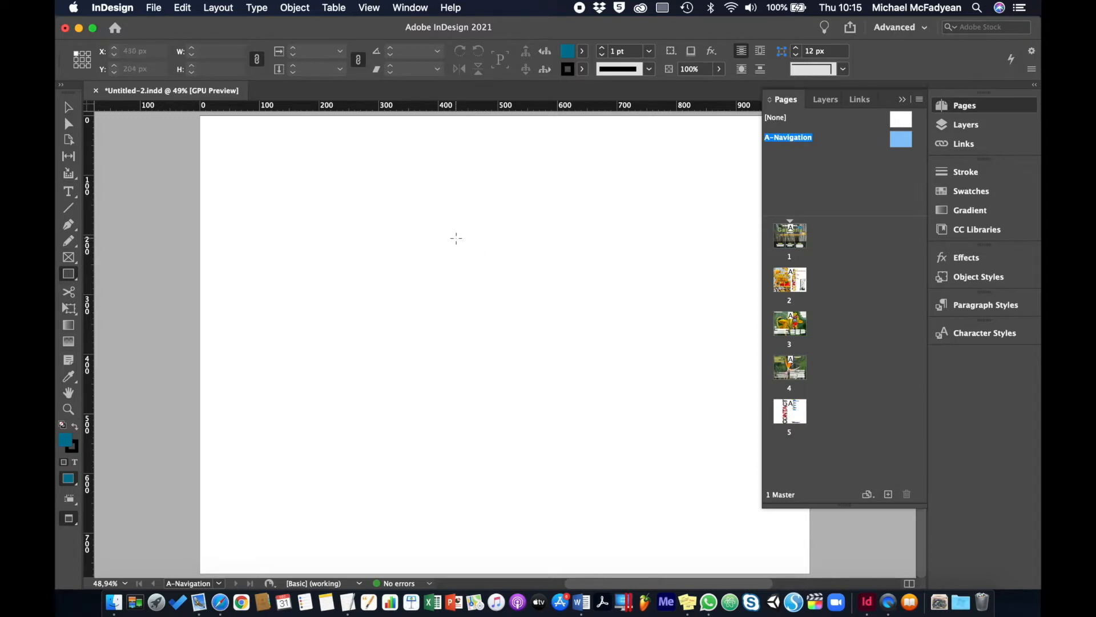
pyautogui.moveTo(461, 238); pyautogui.dragTo(532, 266)
pyautogui.click(531, 267)
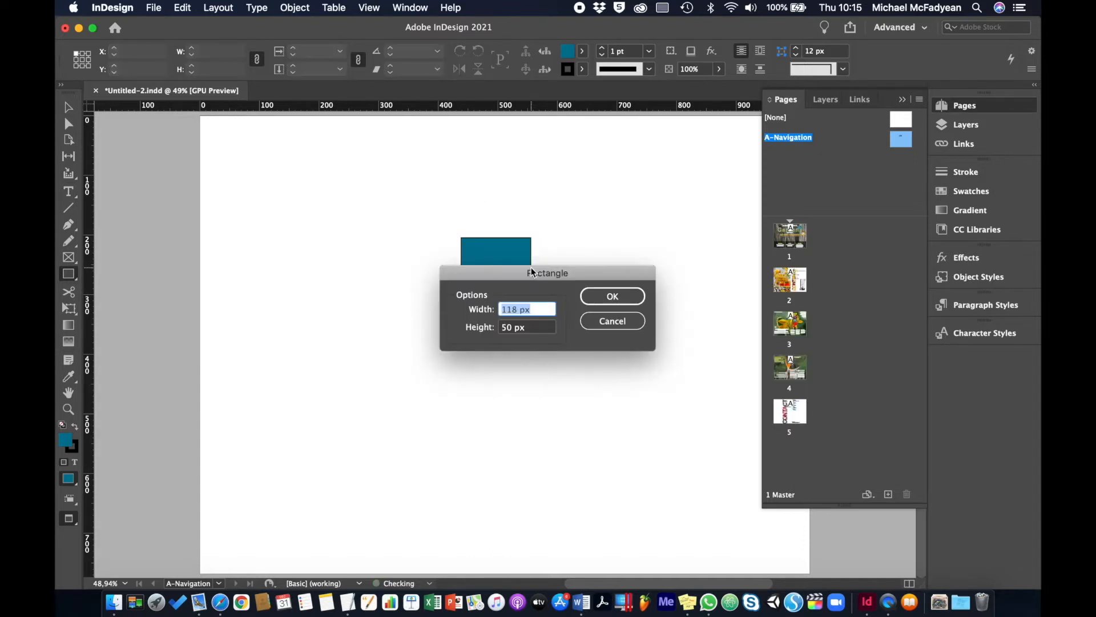
pyautogui.click(604, 323)
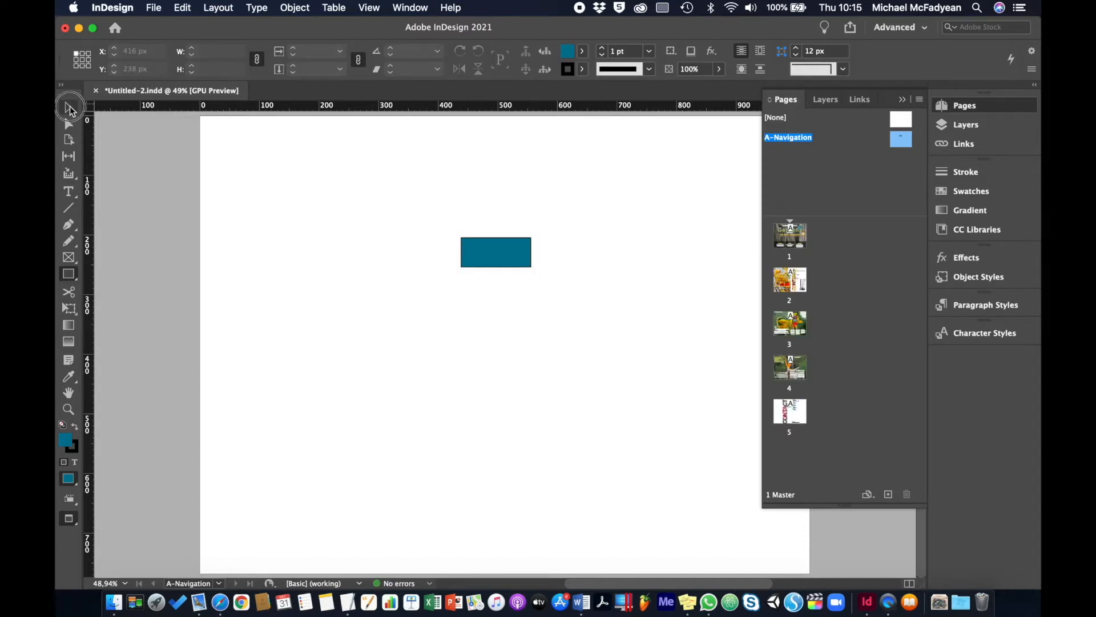
# Step: Fill the rectangle on the master page with the R=242 G=200 B=89 swatch
pyautogui.click(68, 108)
pyautogui.click(502, 247)
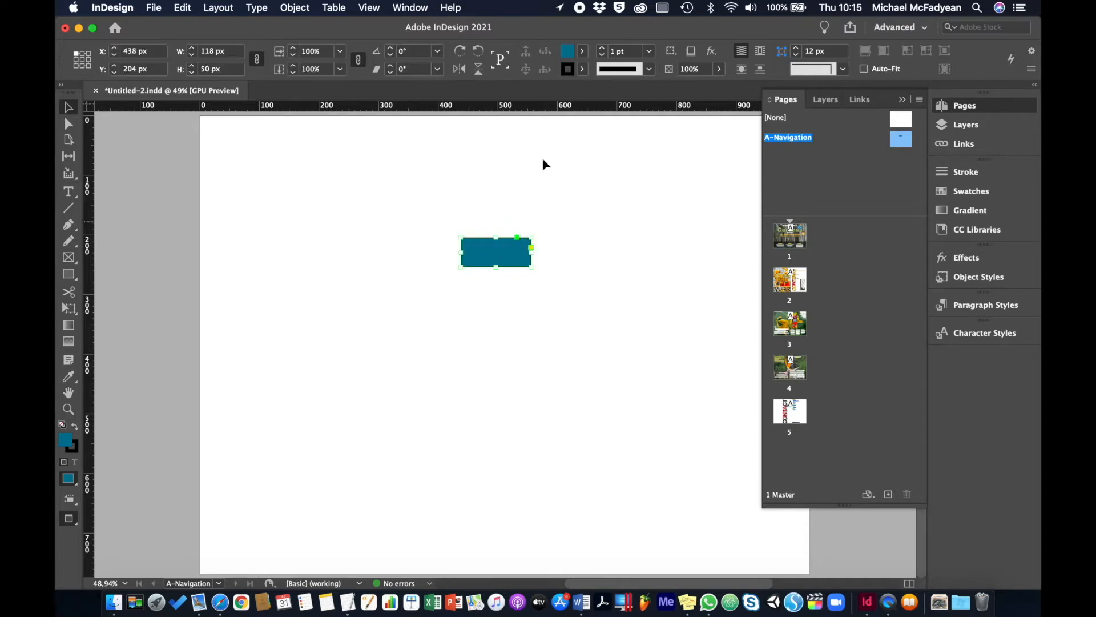
pyautogui.click(587, 50)
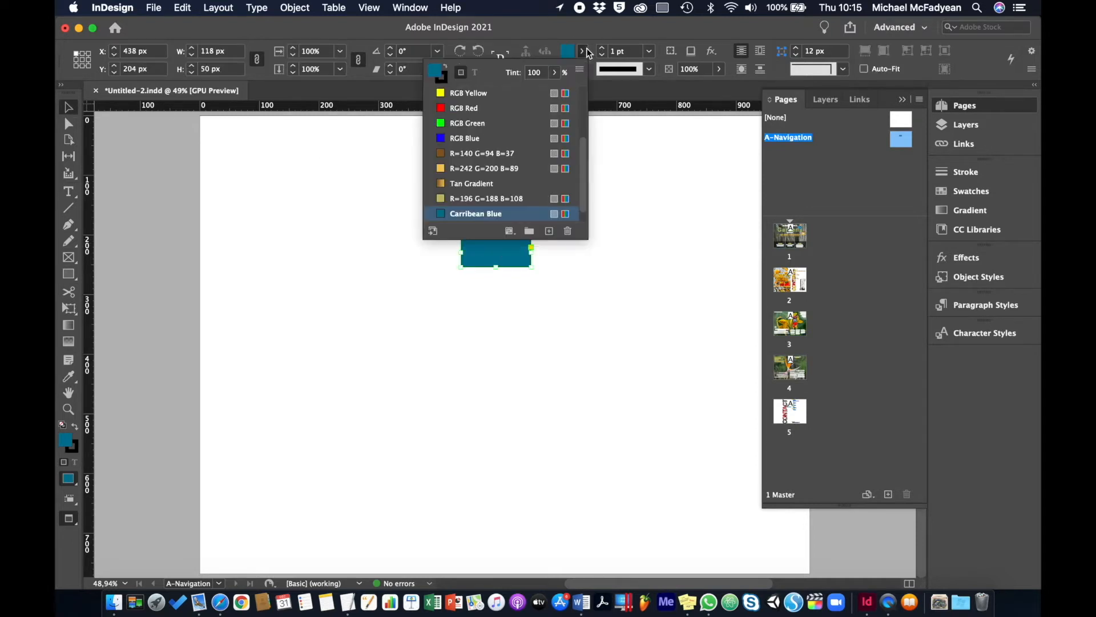
pyautogui.click(444, 170)
pyautogui.click(510, 258)
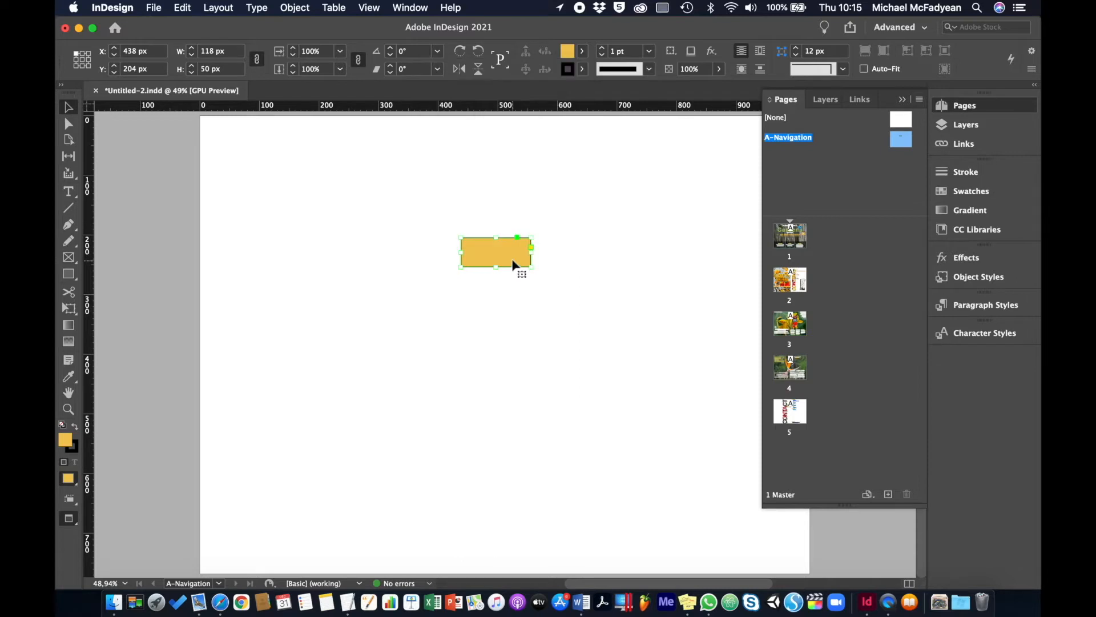
# Step: Set the rectangle's stroke colour to [Paper] and leave the rectangle selected at a close-up view
pyautogui.click(584, 73)
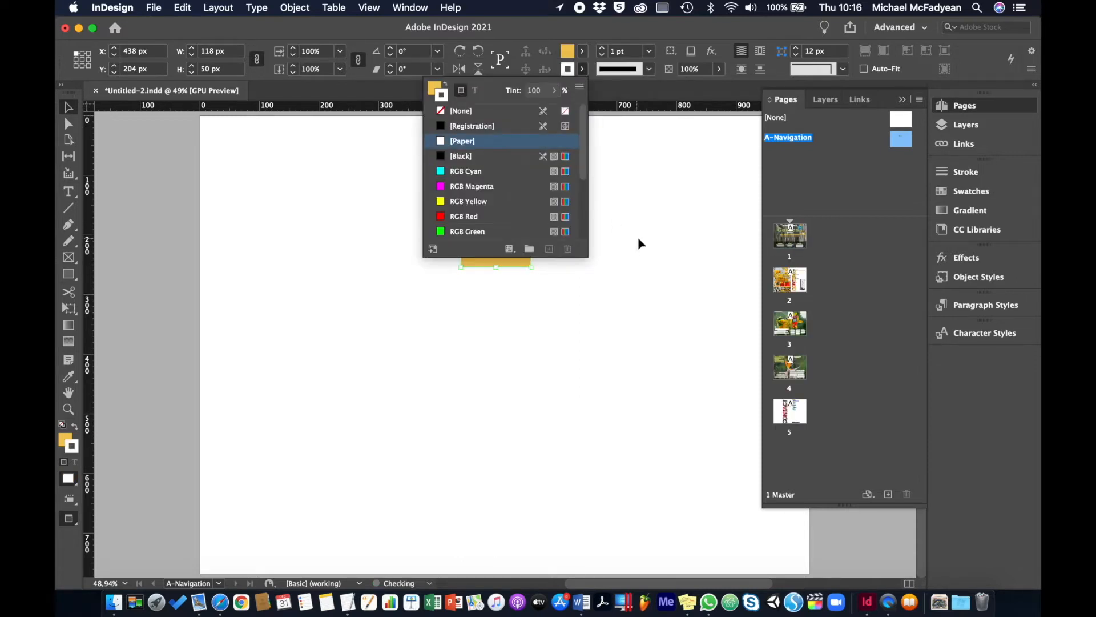
pyautogui.click(638, 237)
pyautogui.click(515, 249)
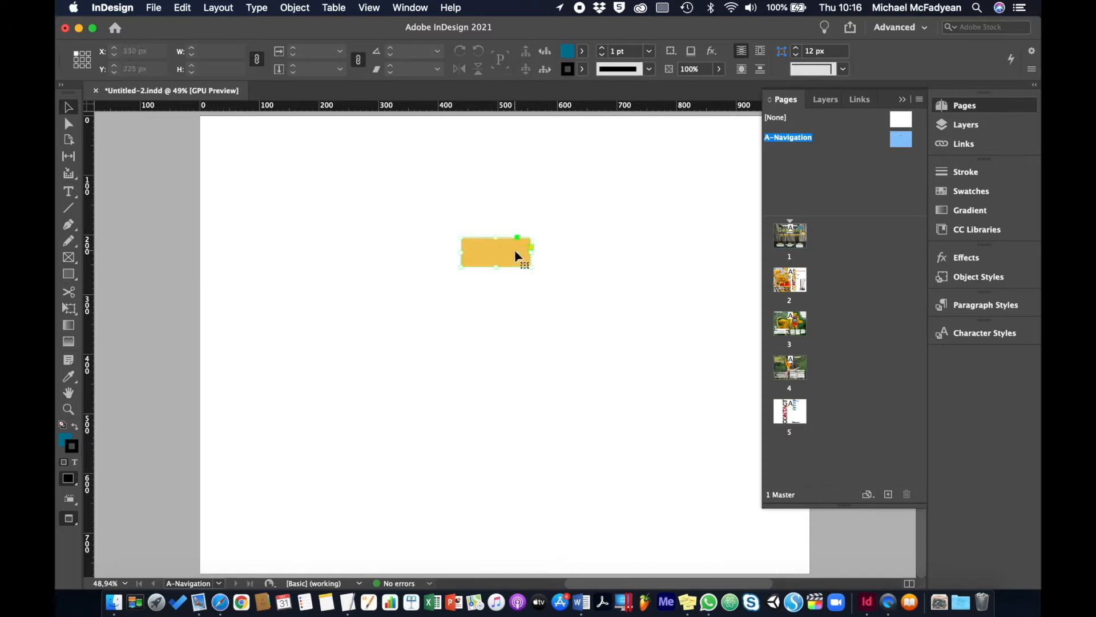
pyautogui.press('super+equal')
pyautogui.press('super+equal')
pyautogui.press('super+equal')
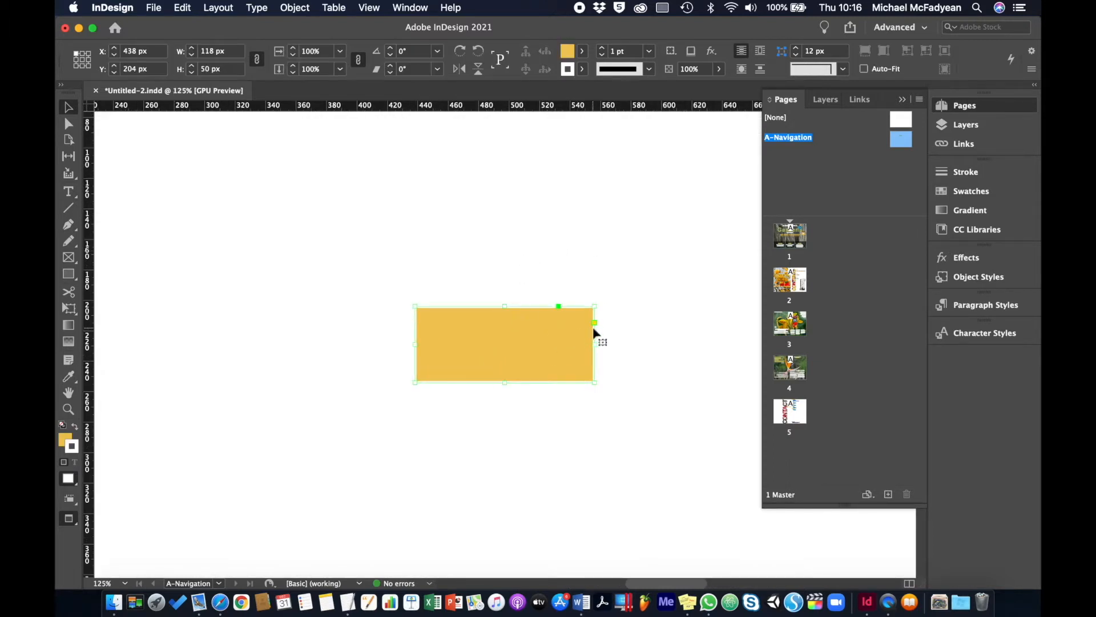
# Step: Round only the two bottom corners of the yellow rectangle, leaving its top corners square
pyautogui.click(594, 323)
pyautogui.moveTo(416, 382); pyautogui.dragTo(451, 357)
pyautogui.moveTo(595, 382); pyautogui.dragTo(565, 370)
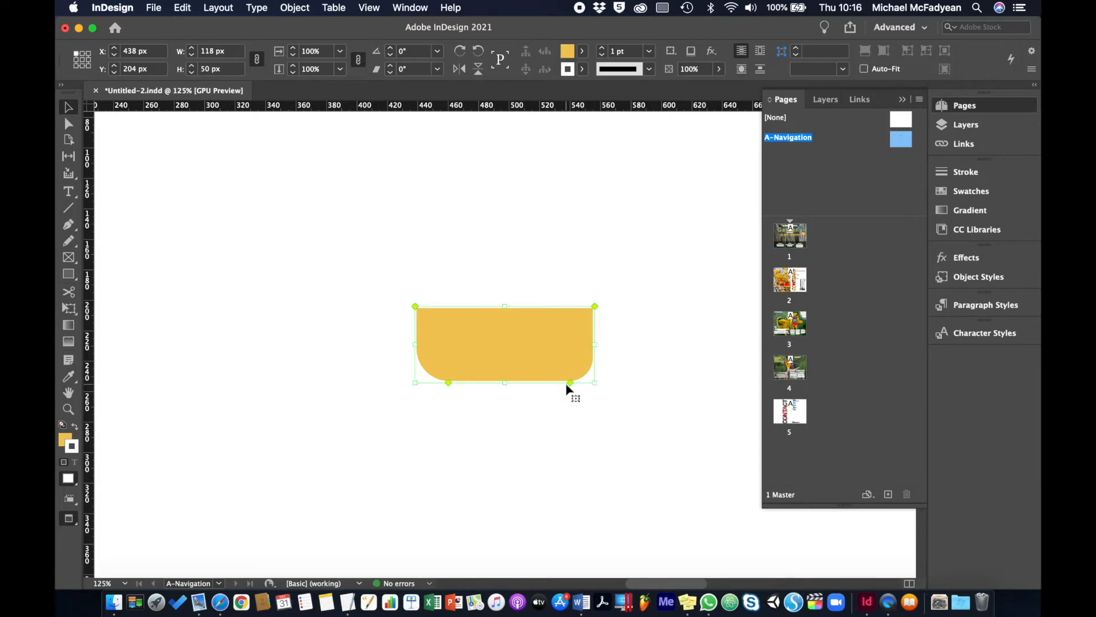
pyautogui.click(69, 192)
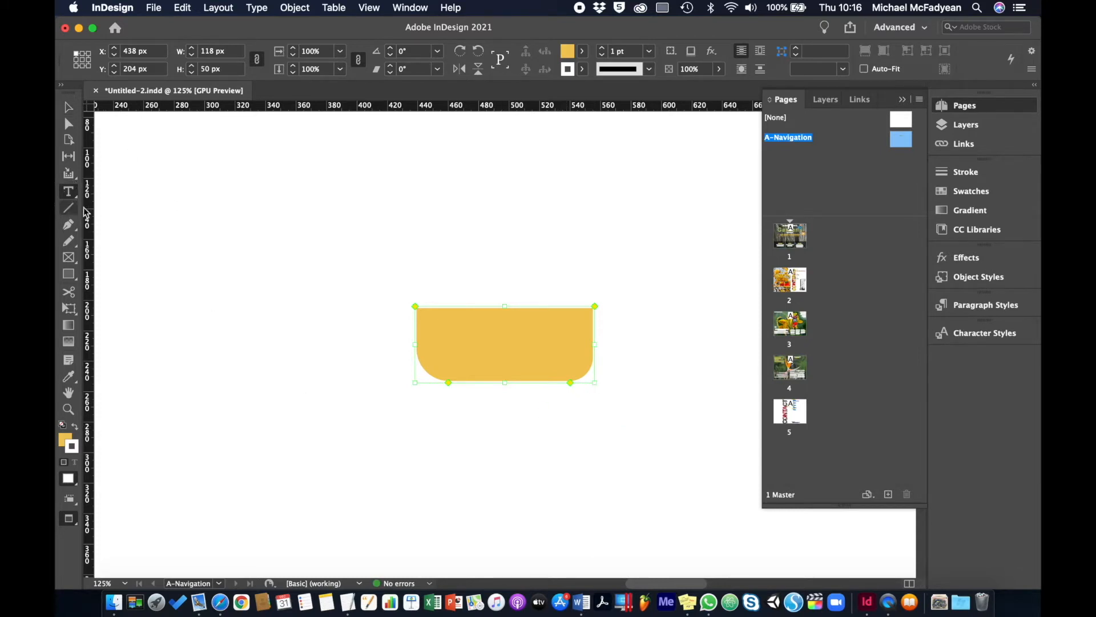
pyautogui.moveTo(269, 186); pyautogui.dragTo(380, 245)
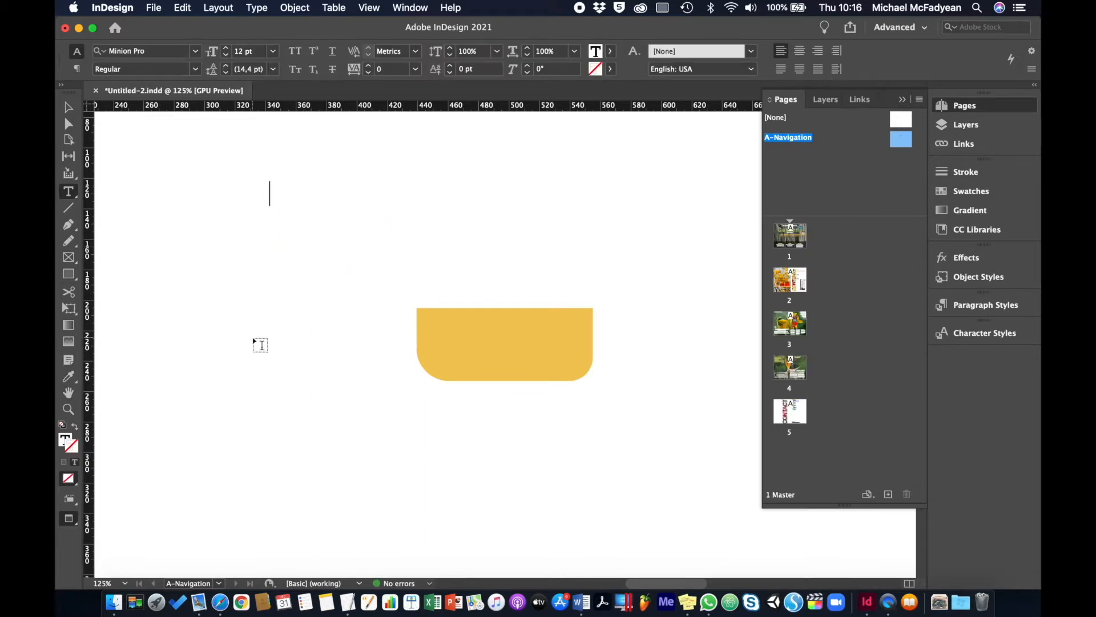
pyautogui.write('Me')
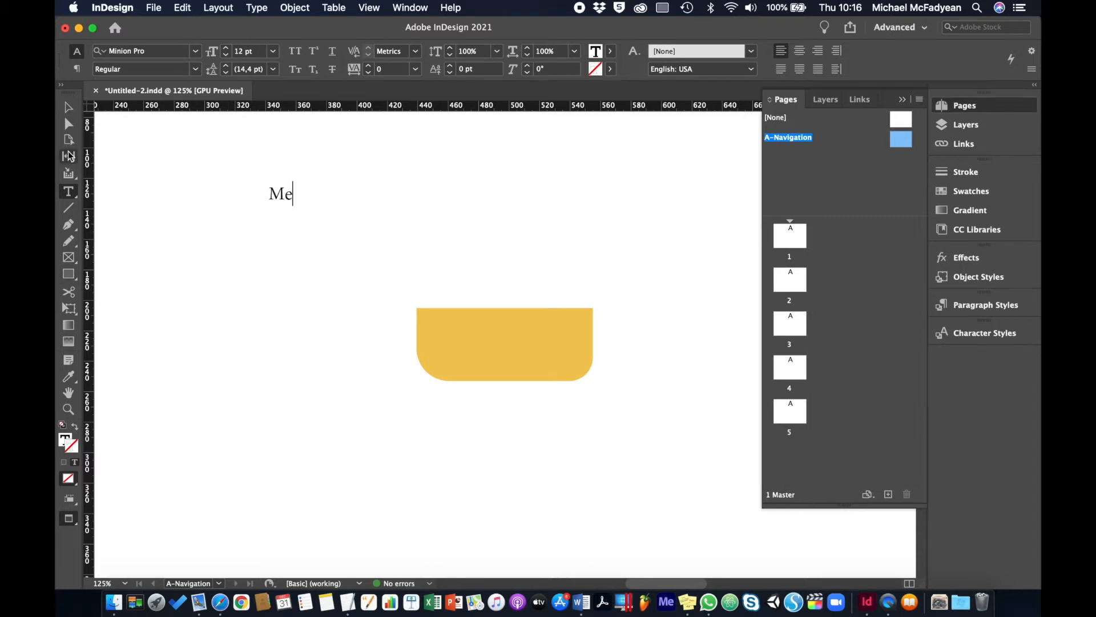
pyautogui.click(68, 106)
pyautogui.press('Delete')
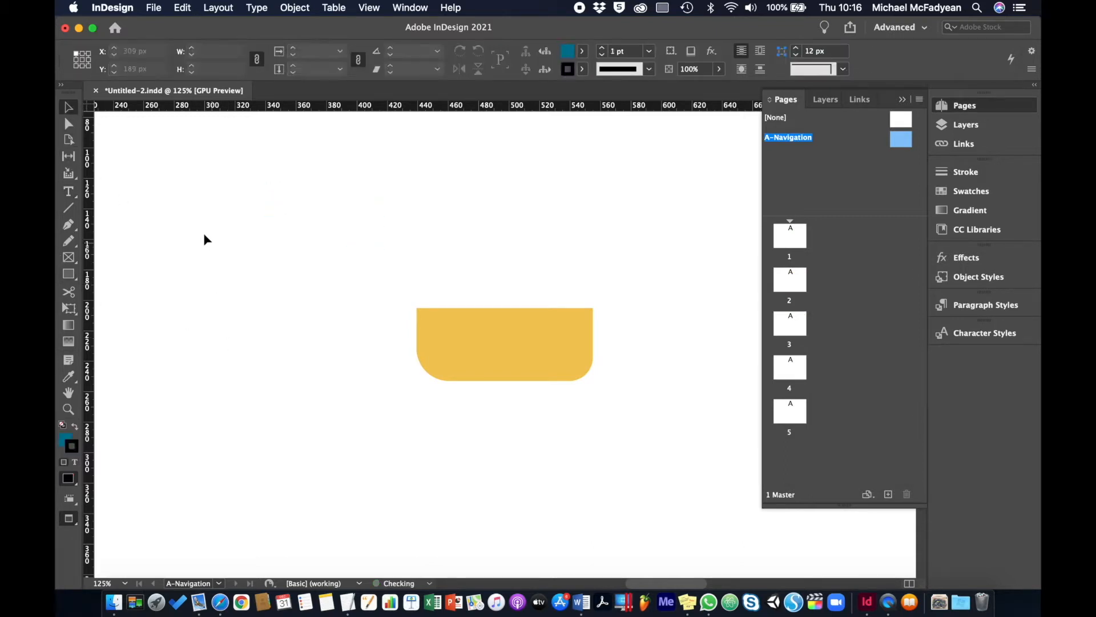
# Step: Draw a bar about 78 by 10 px near the yellow tab's upper edge, filled with R=140 G=94 B=37 and stroke None
pyautogui.click(70, 277)
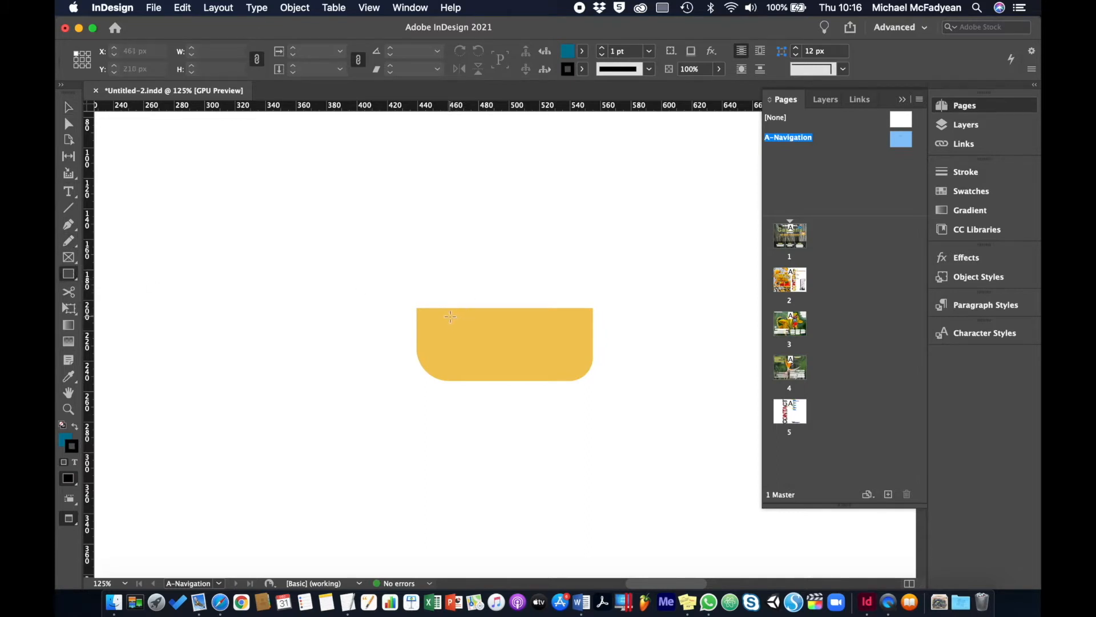
pyautogui.moveTo(451, 316); pyautogui.dragTo(569, 331)
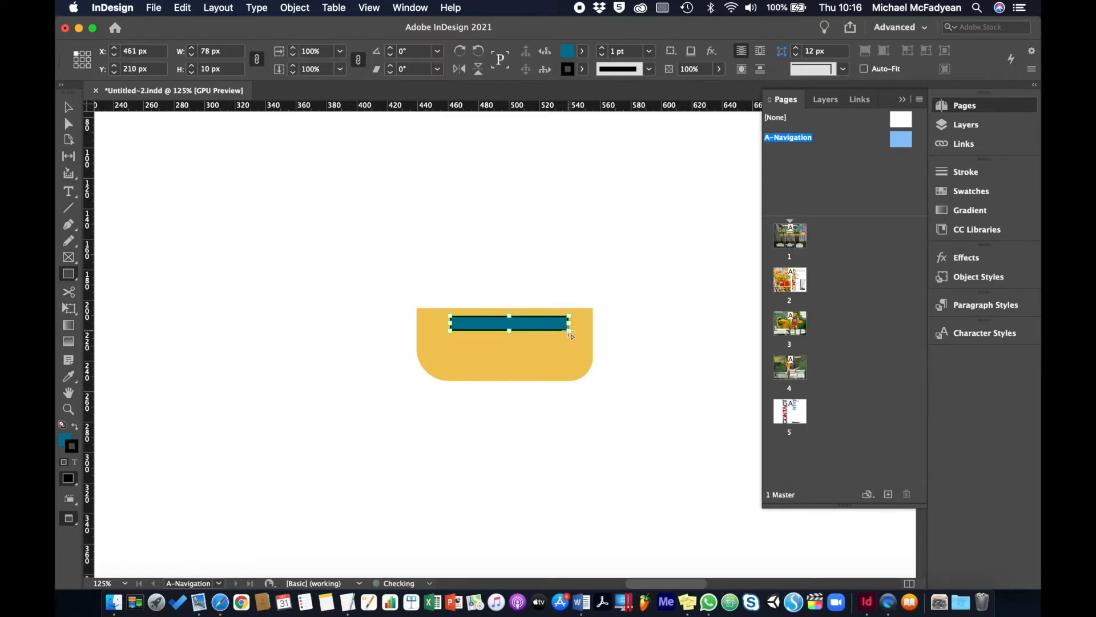
pyautogui.click(583, 50)
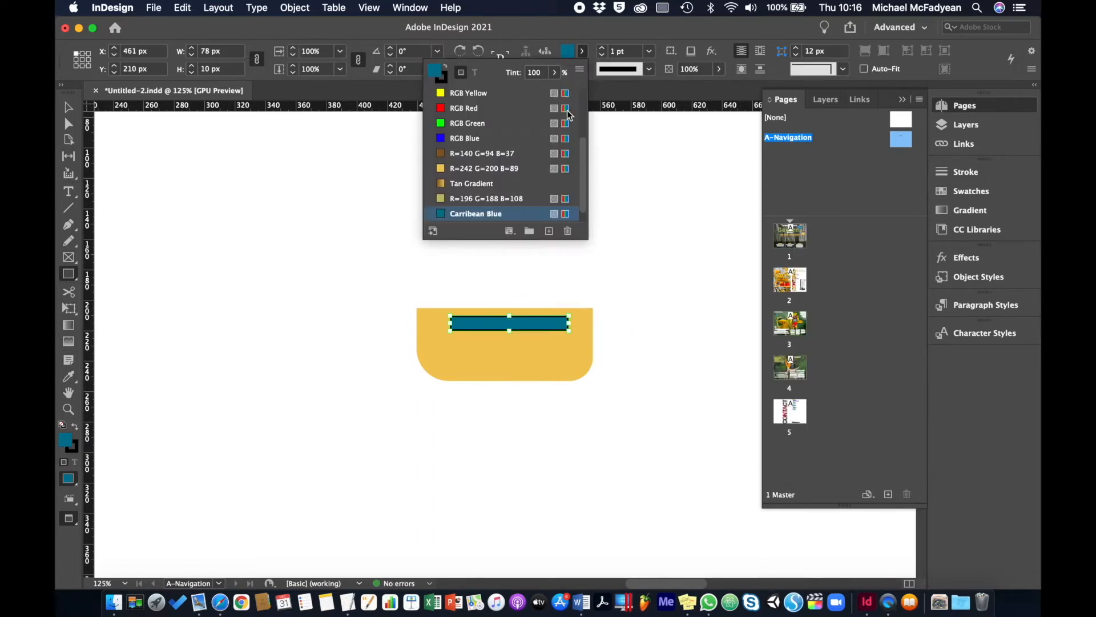
pyautogui.click(443, 153)
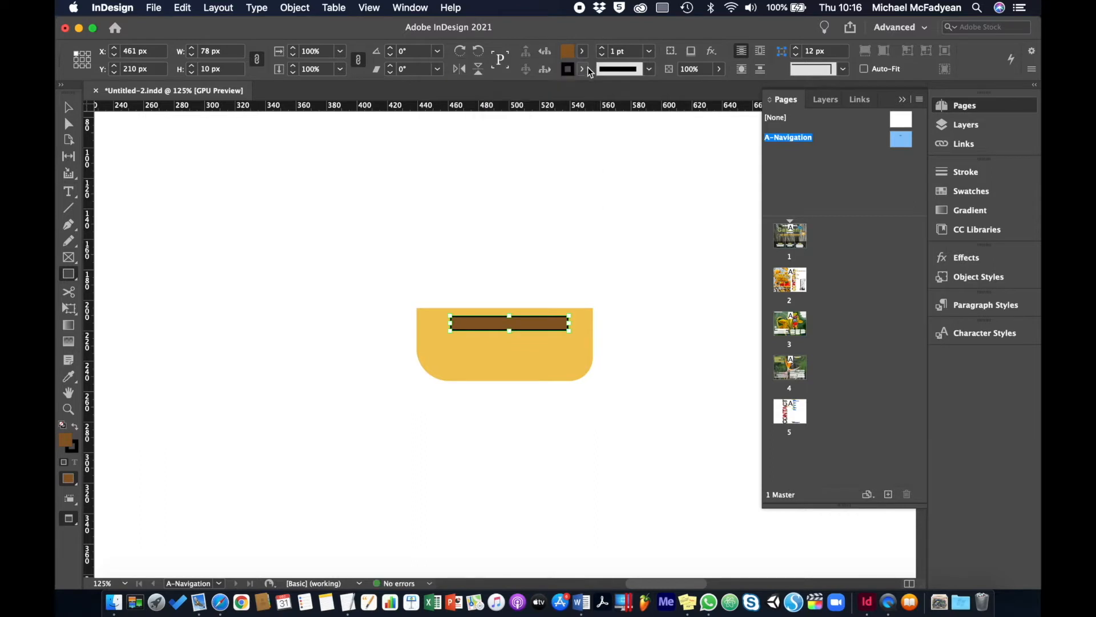
pyautogui.click(582, 70)
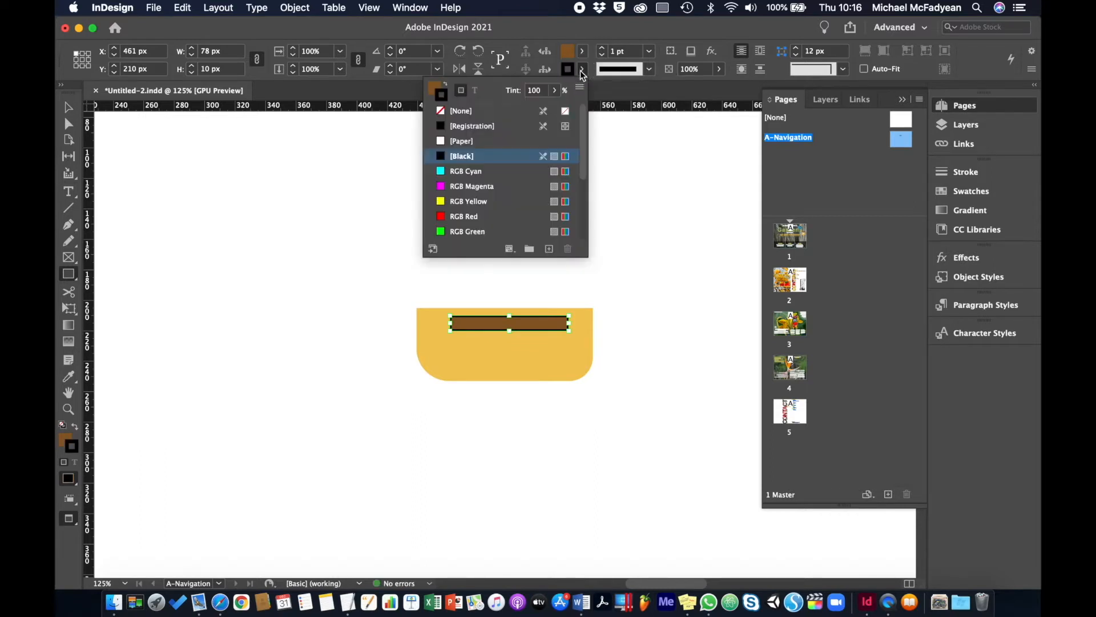
pyautogui.click(451, 112)
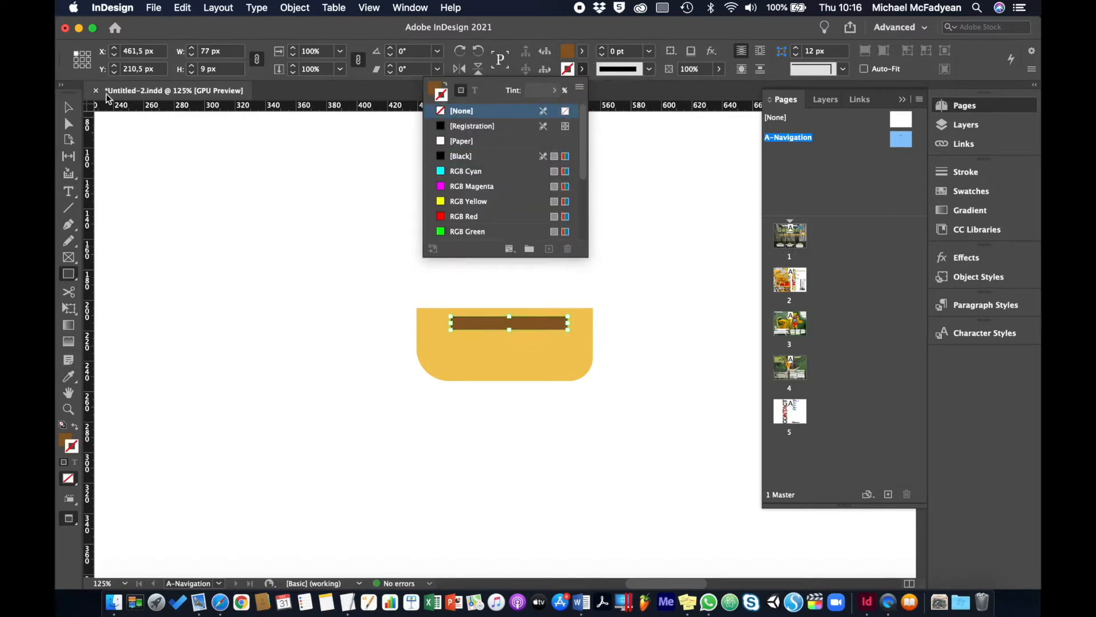
# Step: Fully round the ends of the brown bar with a 4,5 px corner radius
pyautogui.press('v')
pyautogui.press('super+equal')
pyautogui.press('super+equal')
pyautogui.press('super+equal')
pyautogui.press('super+equal')
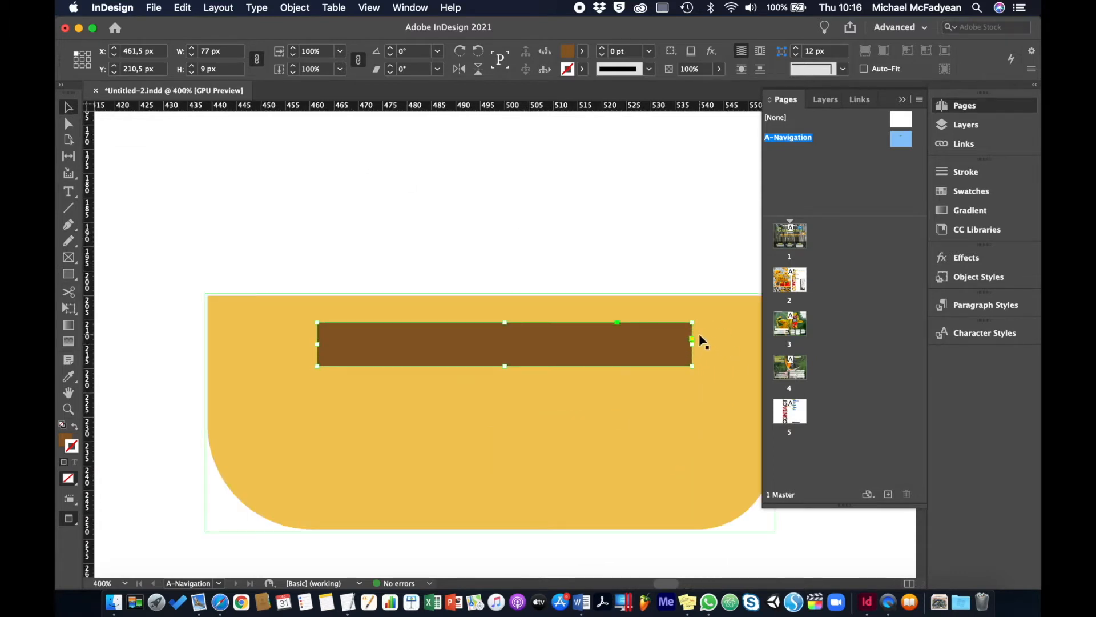
pyautogui.click(694, 343)
pyautogui.moveTo(692, 323); pyautogui.dragTo(618, 352)
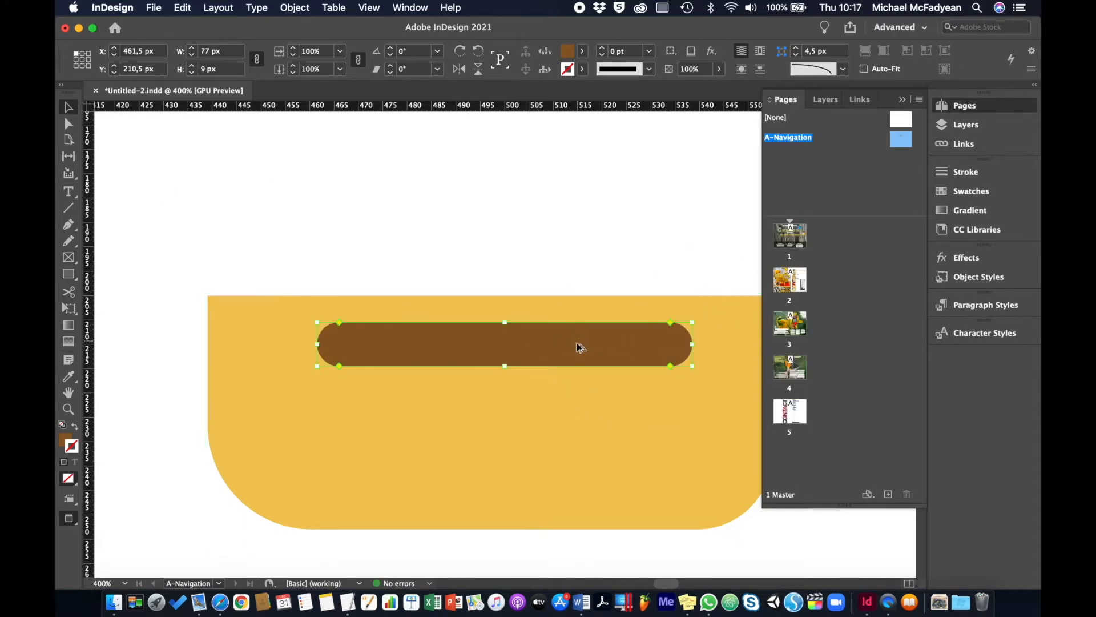
# Step: Duplicate the brown bar twice below at even 14 px offsets and extend the yellow tab upward to about 56 px high
pyautogui.keyDown('alt'); pyautogui.moveTo(580, 347); pyautogui.dragTo(574, 479); pyautogui.keyUp('alt')
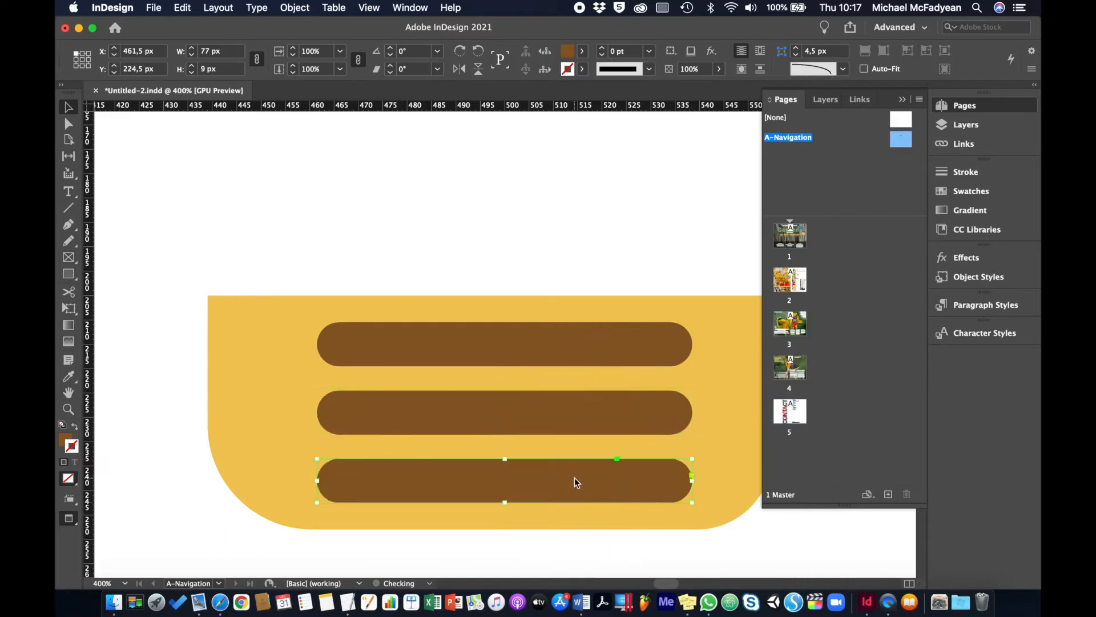
pyautogui.press('super+0')
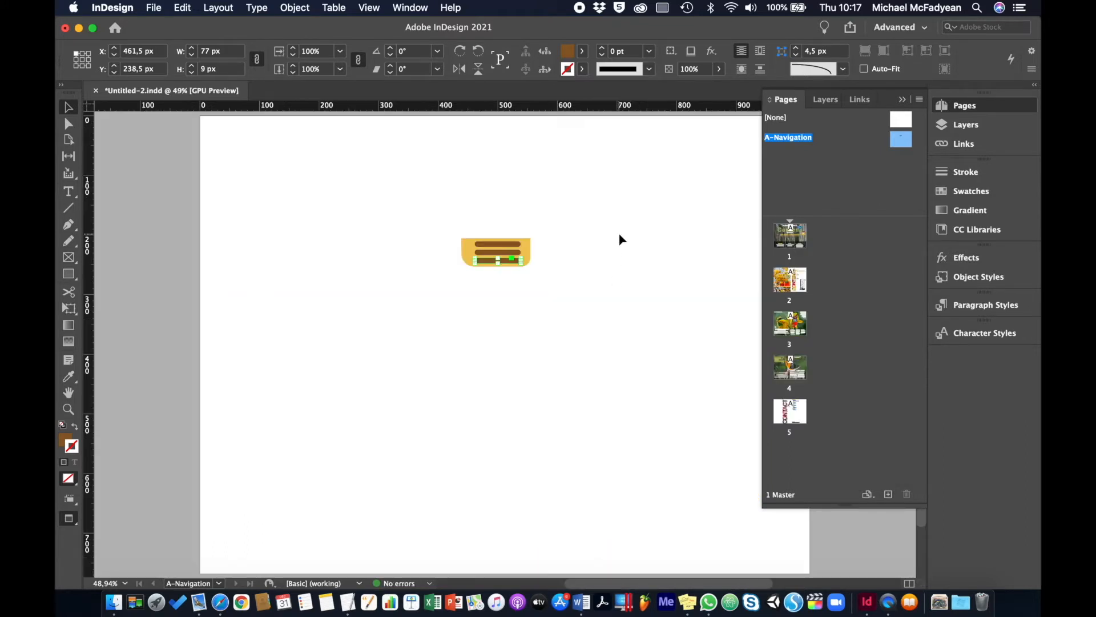
pyautogui.click(560, 238)
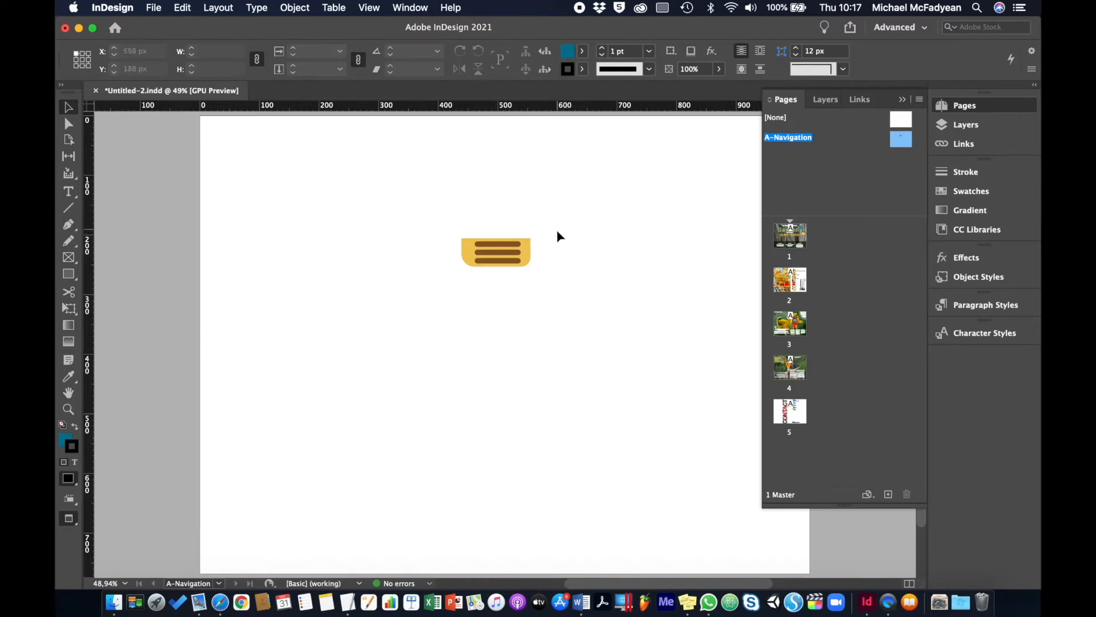
pyautogui.click(527, 255)
pyautogui.moveTo(496, 239); pyautogui.dragTo(496, 234)
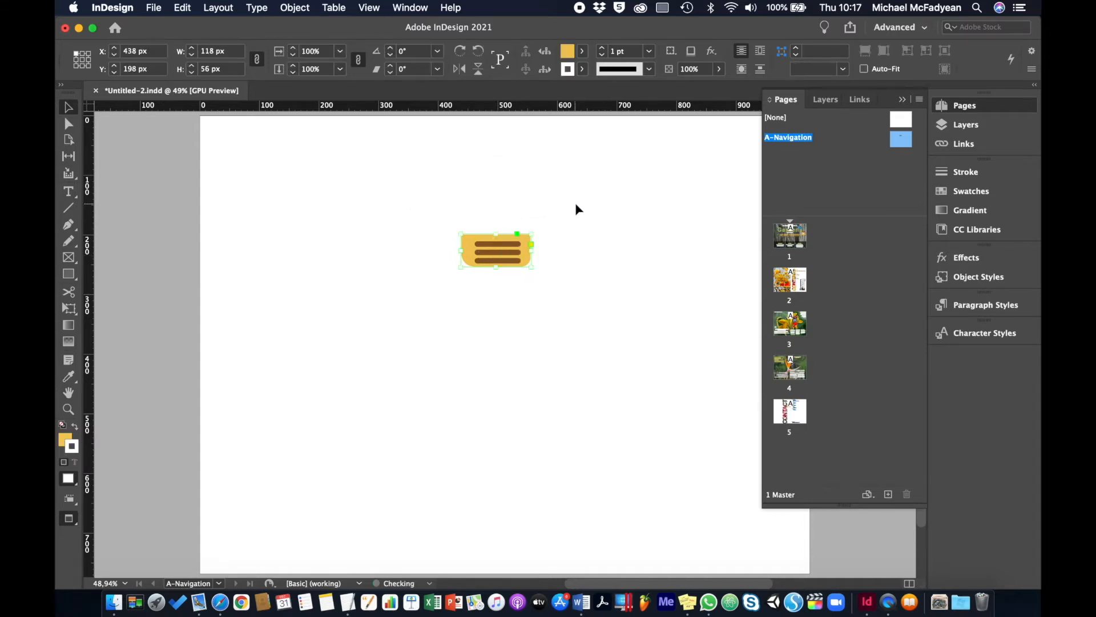
# Step: Align the three brown bars and the yellow tab on their horizontal centres
pyautogui.moveTo(563, 216); pyautogui.dragTo(455, 279)
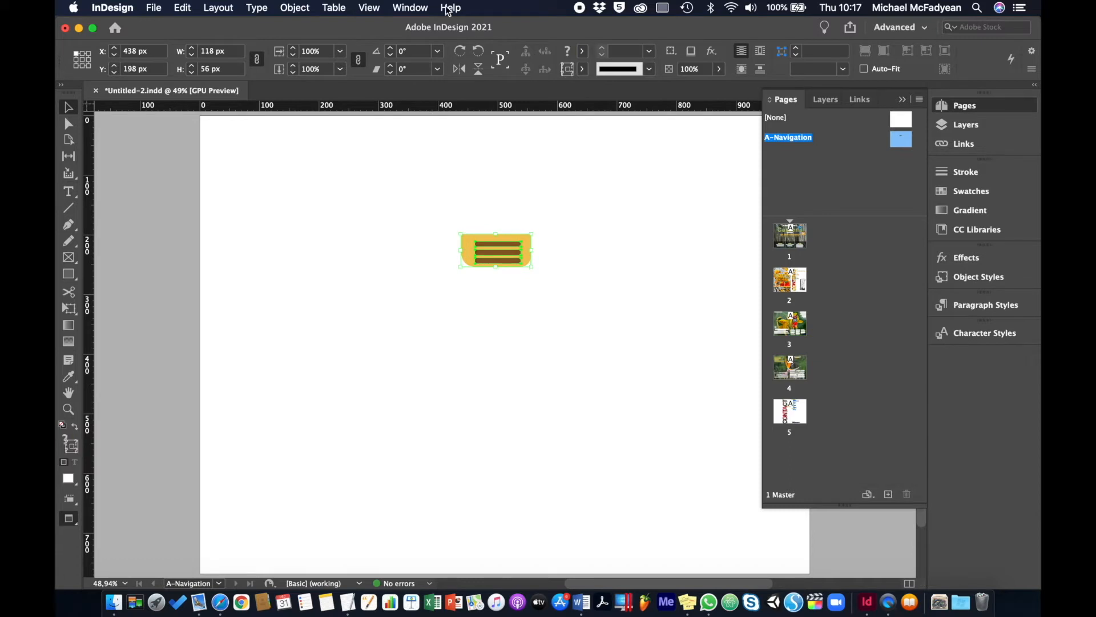
pyautogui.click(422, 8)
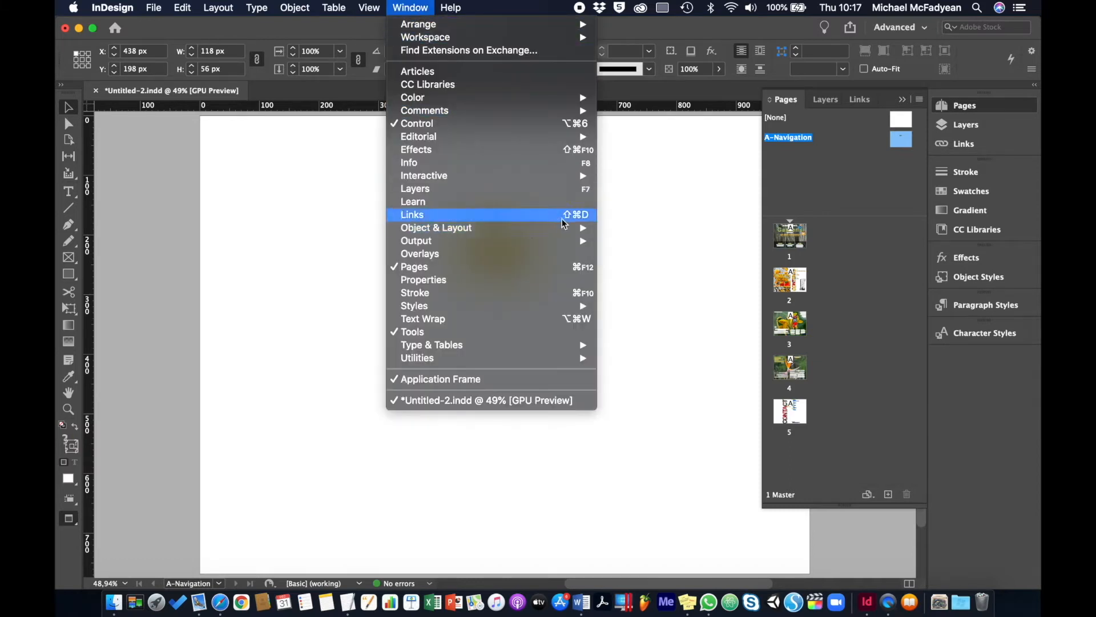
pyautogui.moveTo(565, 227)
pyautogui.click(608, 223)
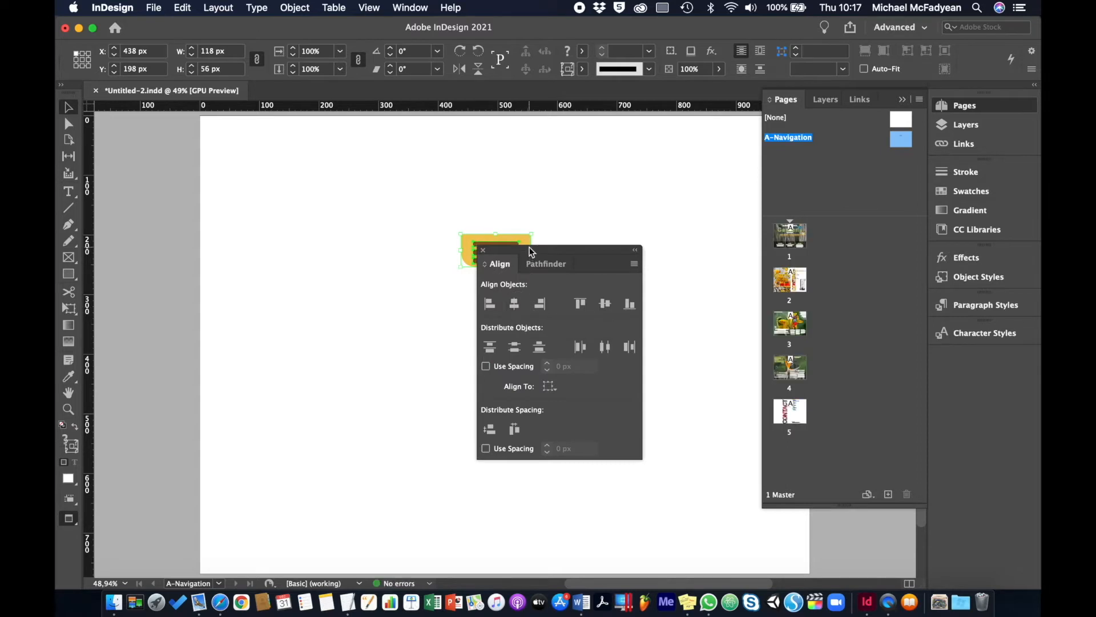
pyautogui.moveTo(530, 251); pyautogui.dragTo(646, 253)
pyautogui.click(602, 254)
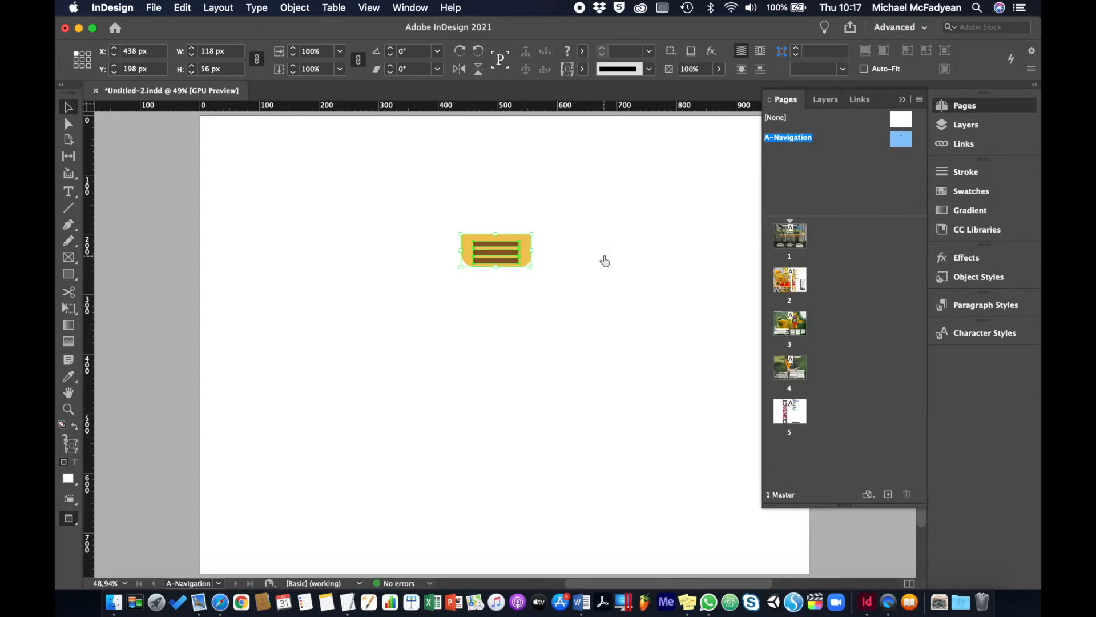
# Step: Move the yellow tab together with its three bars down to about the middle of the page
pyautogui.click(570, 265)
pyautogui.moveTo(571, 223); pyautogui.dragTo(388, 299)
pyautogui.moveTo(505, 261); pyautogui.dragTo(522, 364)
pyautogui.click(259, 282)
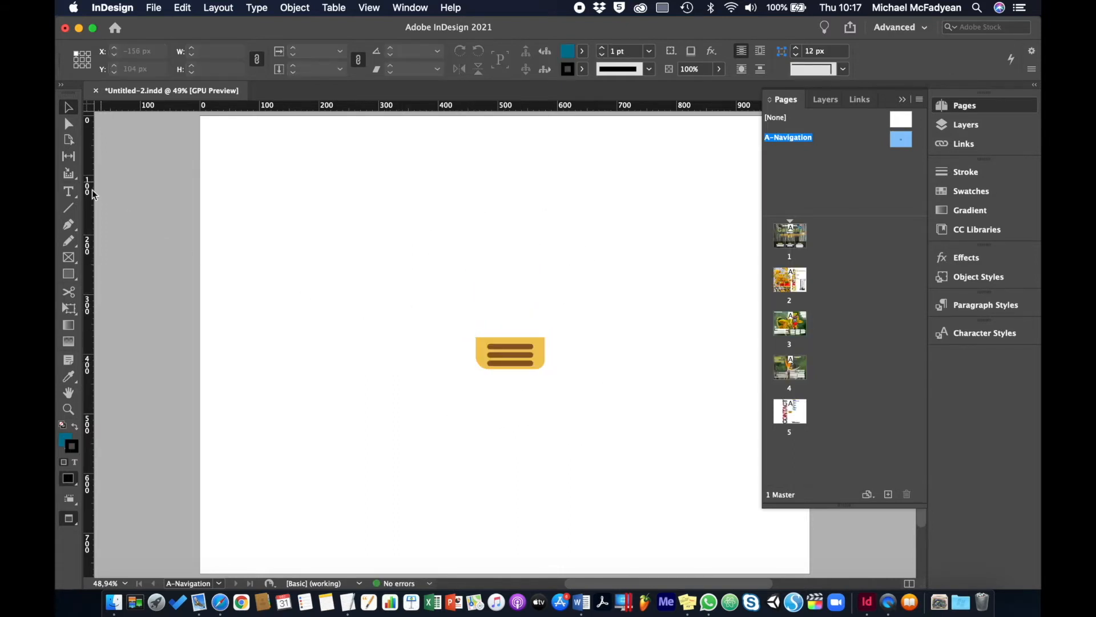
# Step: Draw a rectangle about 298 by 292 px directly above the tab and copy the tab's yellow appearance onto it with the Eyedropper
pyautogui.click(68, 274)
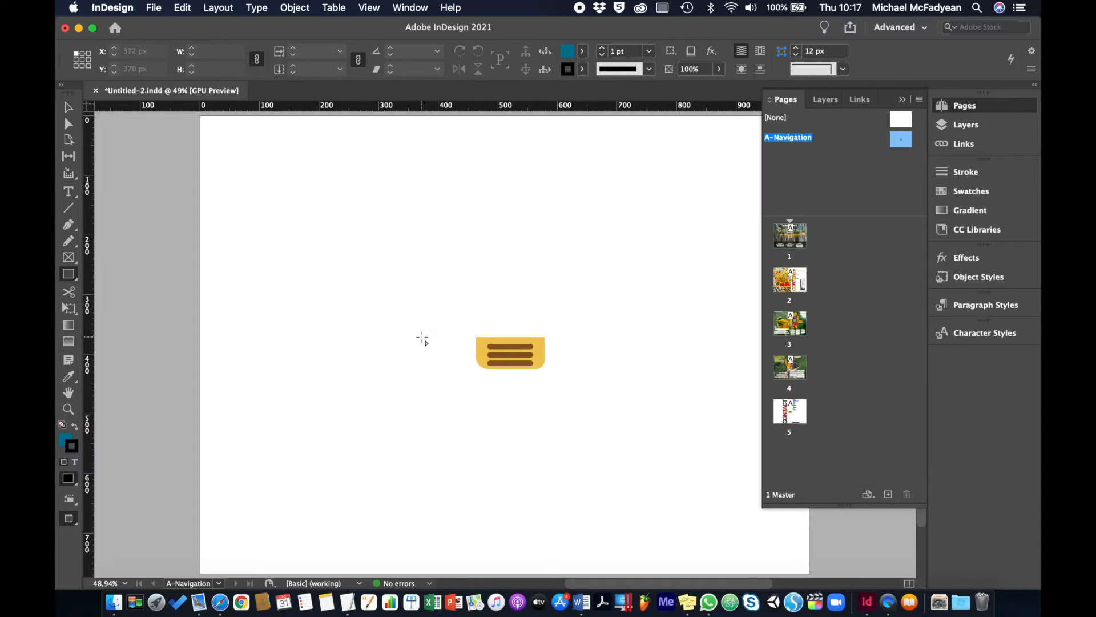
pyautogui.moveTo(422, 337); pyautogui.dragTo(600, 164)
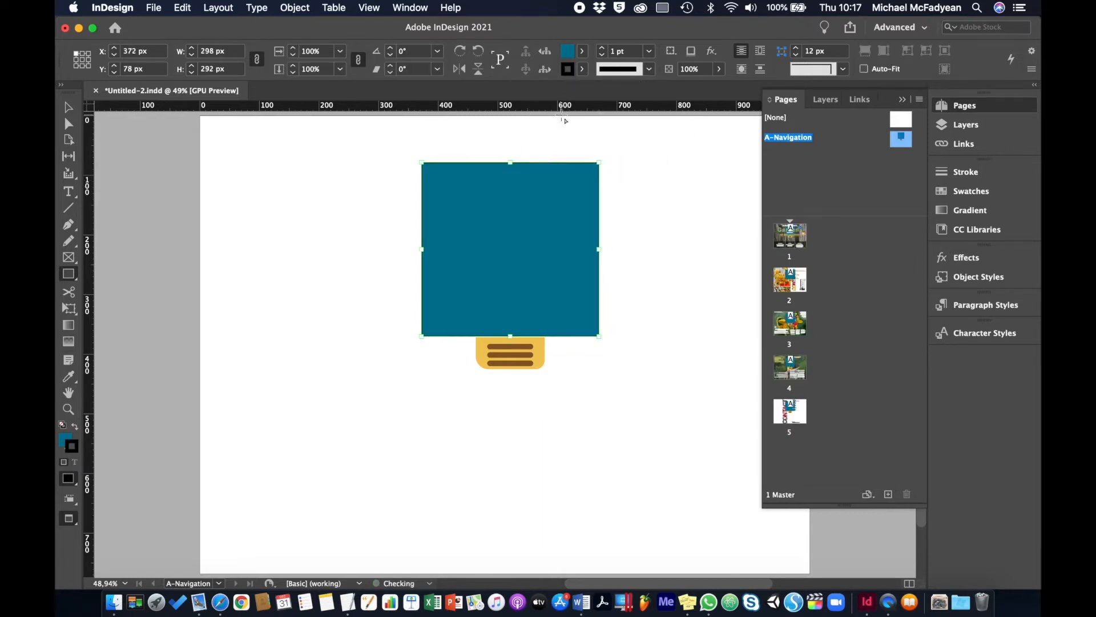
pyautogui.click(68, 377)
pyautogui.click(473, 342)
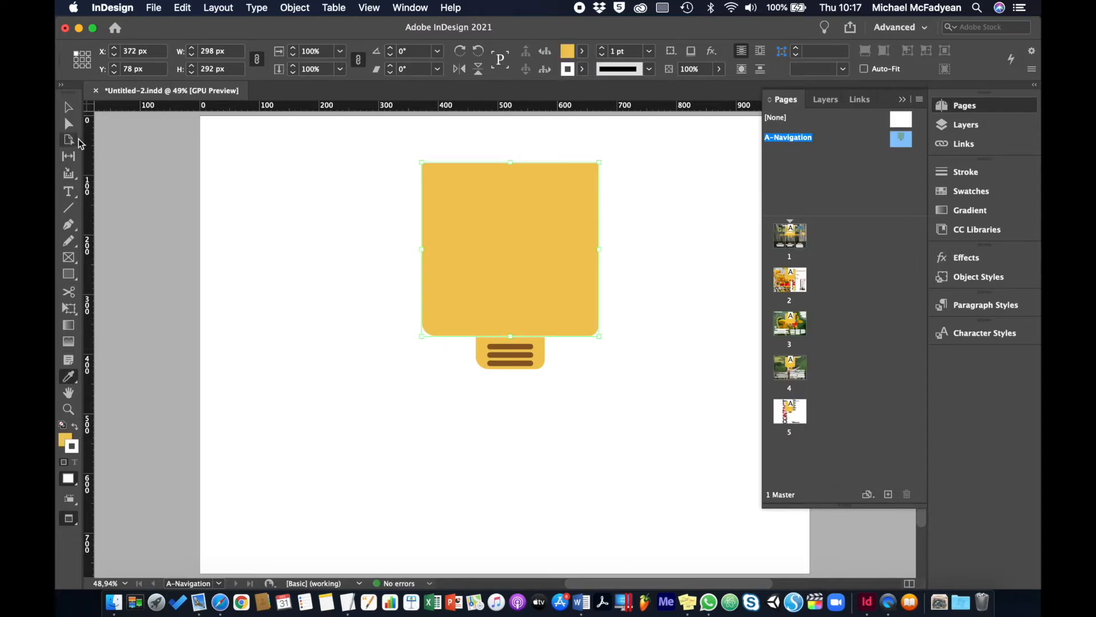
# Step: Round all four corners of the large yellow rectangle to about 28 px
pyautogui.click(69, 108)
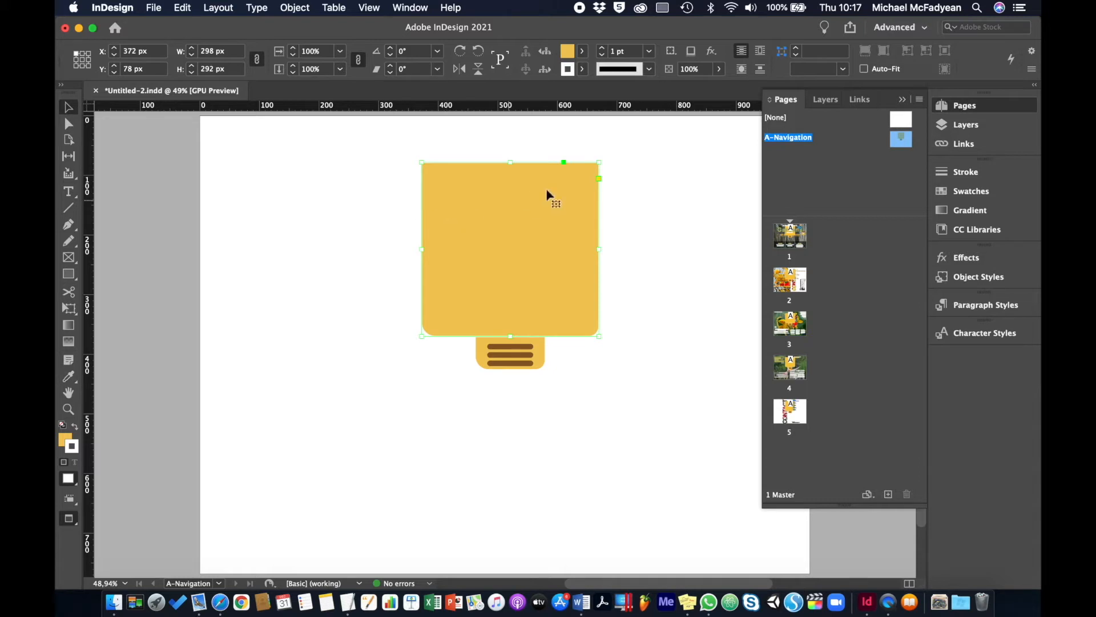
pyautogui.click(599, 179)
pyautogui.moveTo(599, 163); pyautogui.dragTo(577, 175)
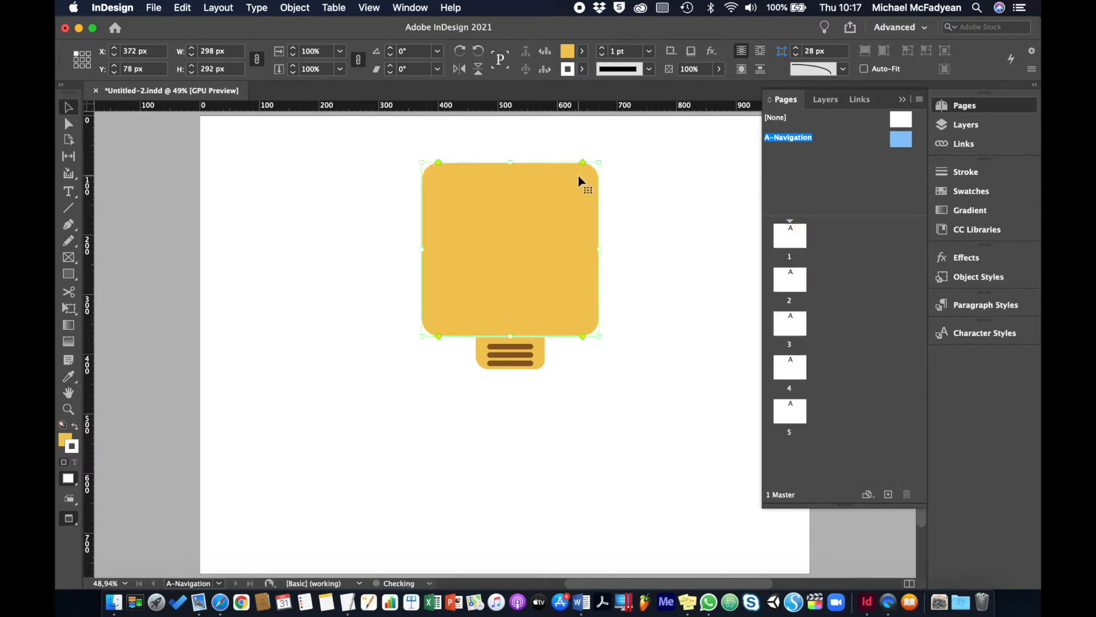
pyautogui.click(635, 291)
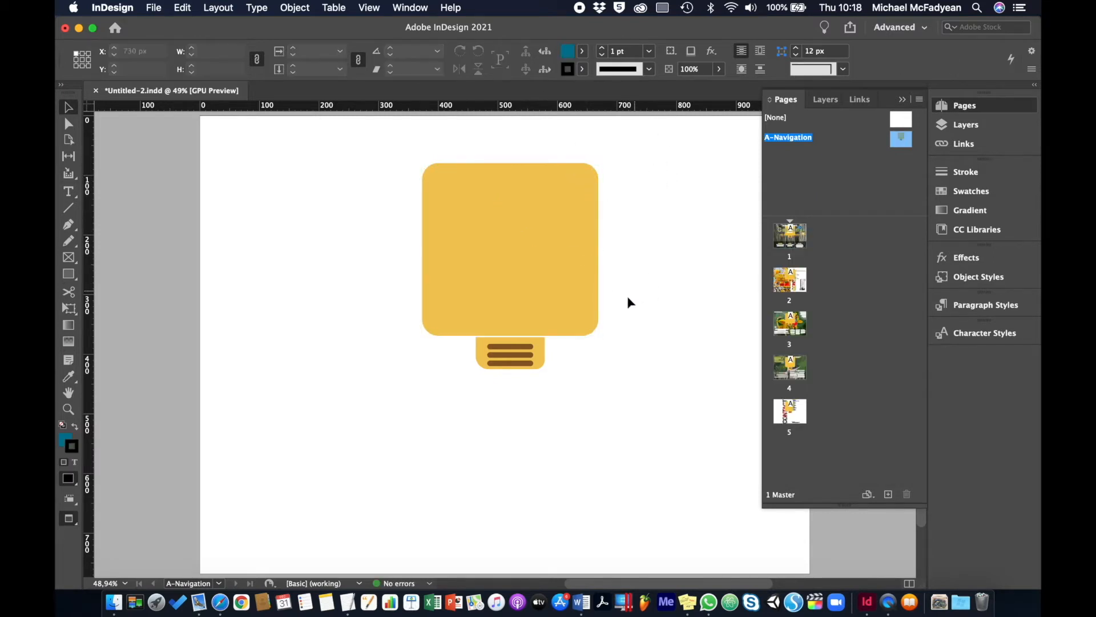
# Step: Nudge the large rectangle down to Y 83 px so it overlaps the tab, and merge both yellow shapes with Pathfinder Add
pyautogui.click(581, 313)
pyautogui.press('Down')
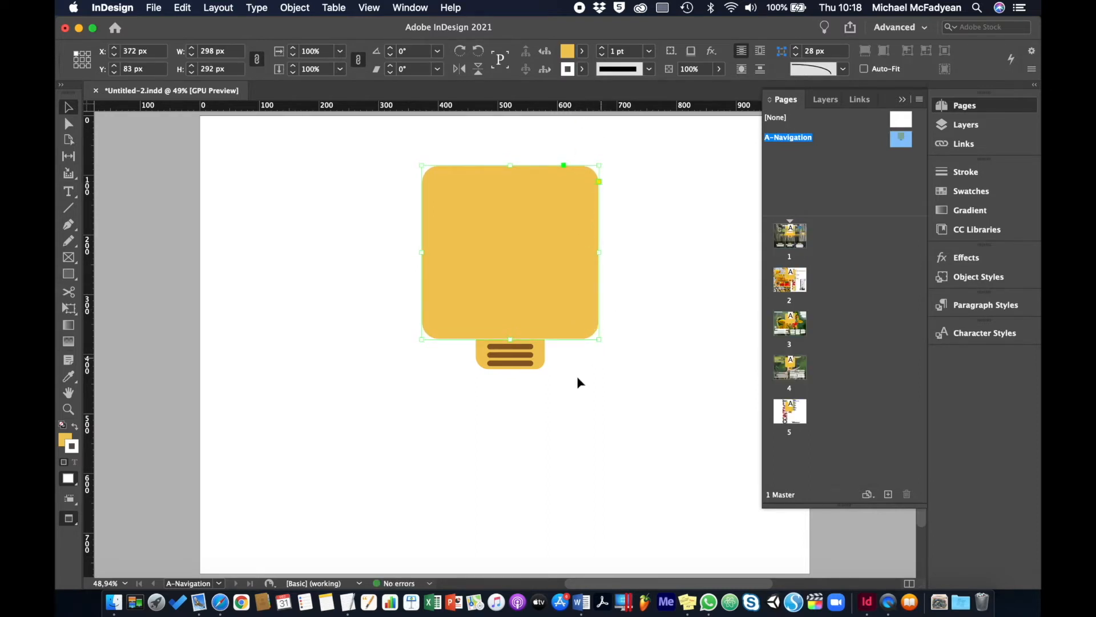
pyautogui.keyDown('shift'); pyautogui.click(544, 364); pyautogui.keyUp('shift')
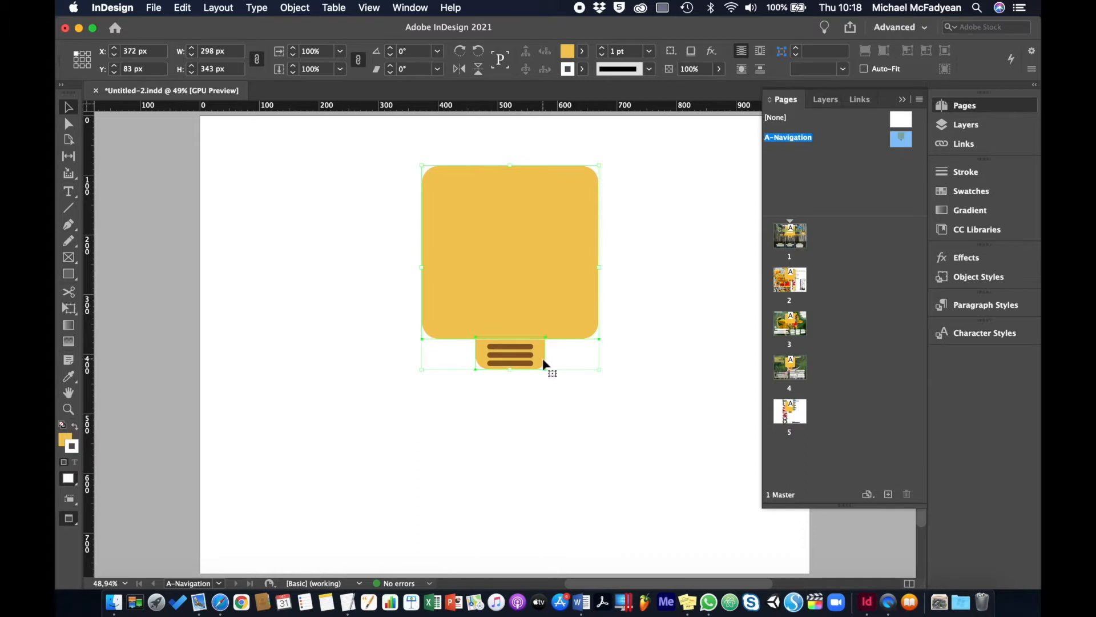
pyautogui.click(303, 7)
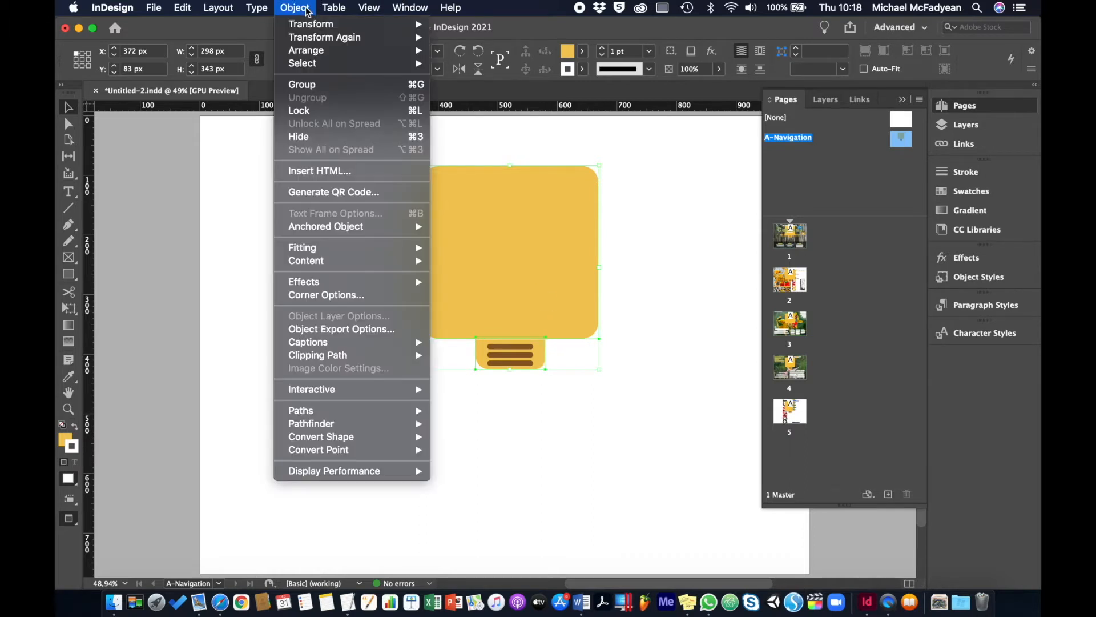
pyautogui.moveTo(394, 425)
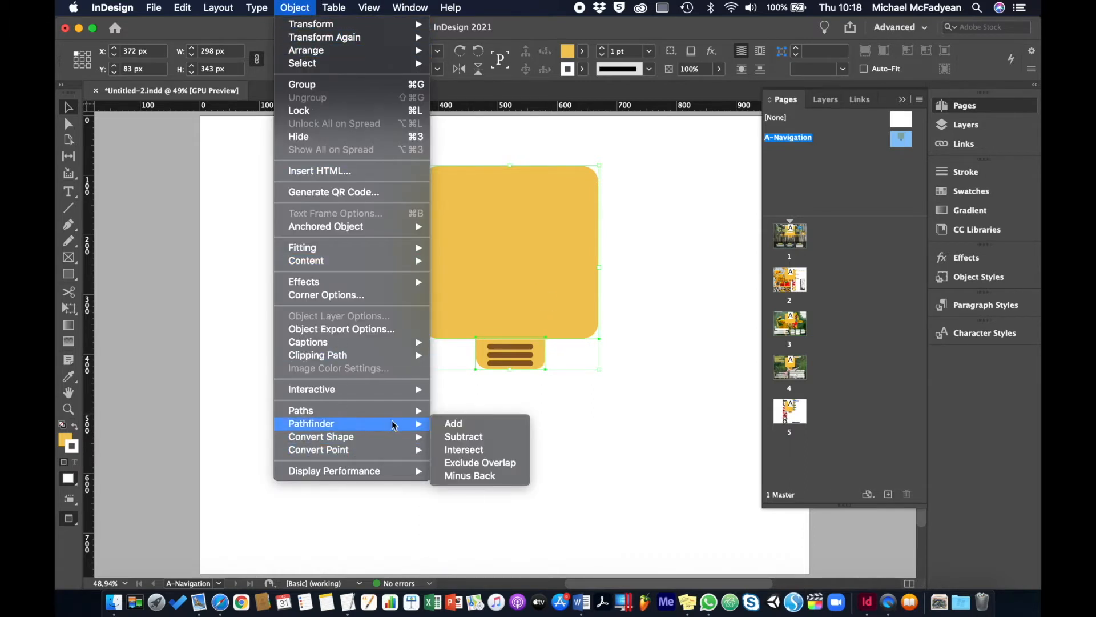
pyautogui.click(446, 425)
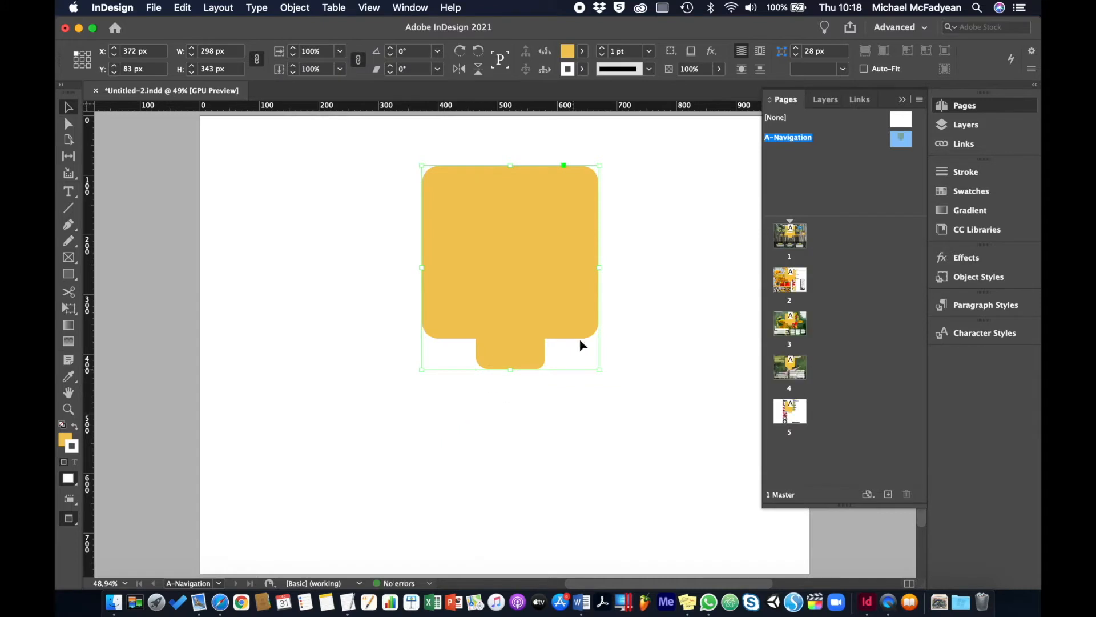
# Step: Send the merged yellow shape to the back, behind the three hamburger bars
pyautogui.rightClick(567, 300)
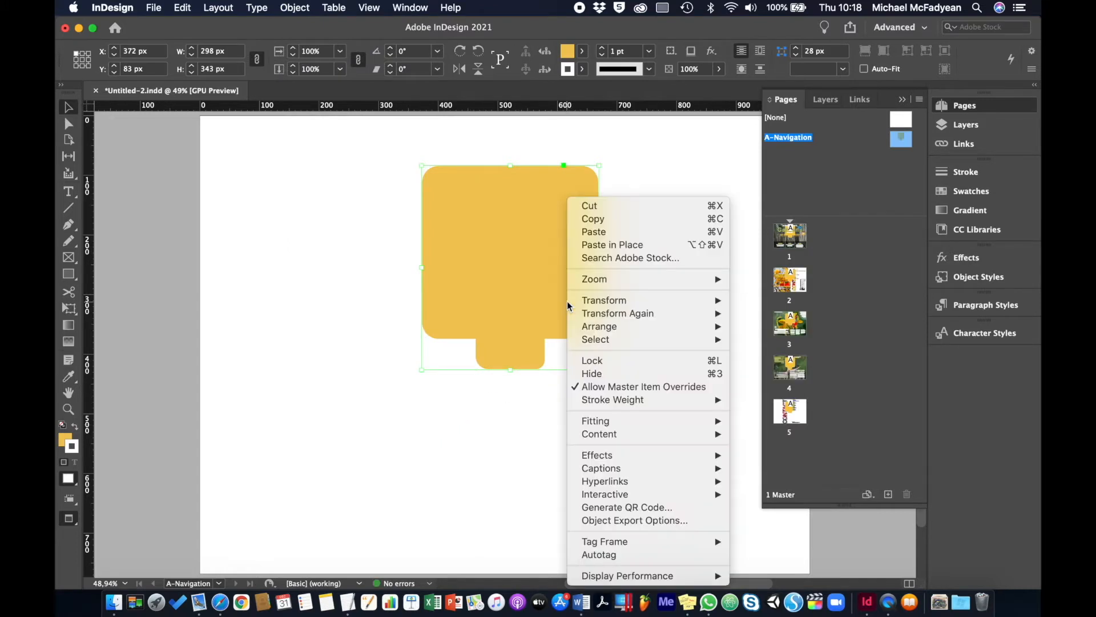
pyautogui.moveTo(708, 326)
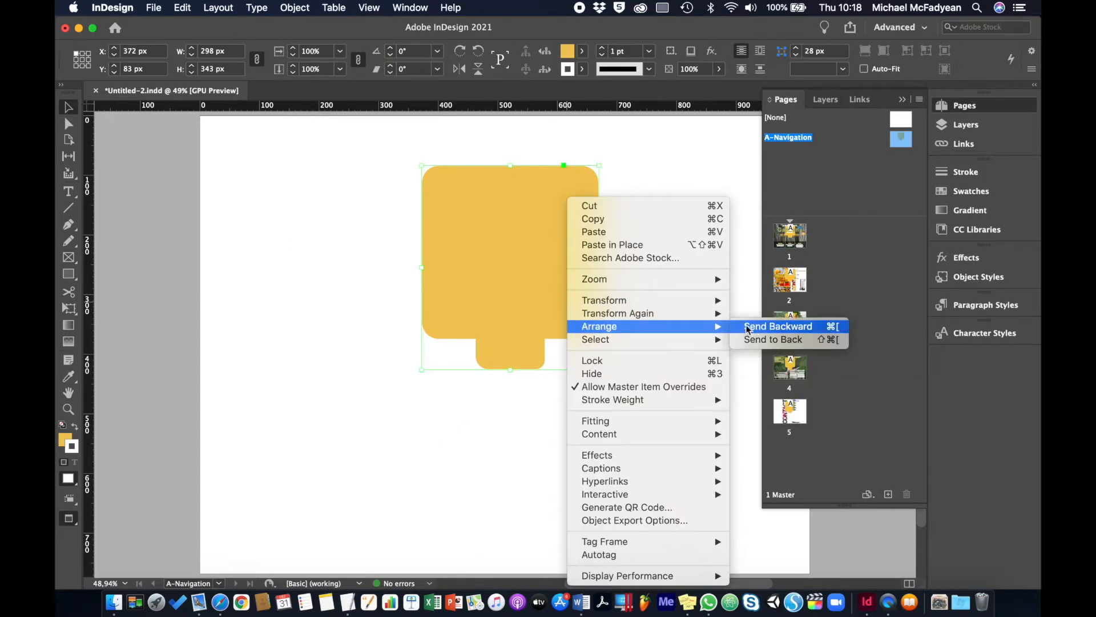
pyautogui.click(759, 338)
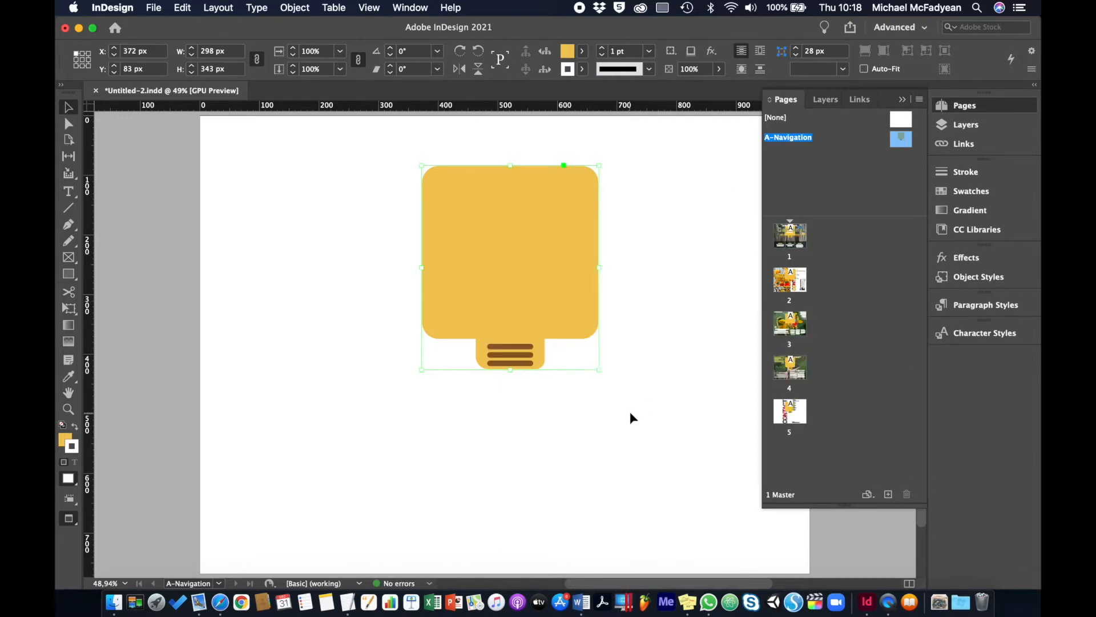
pyautogui.click(629, 411)
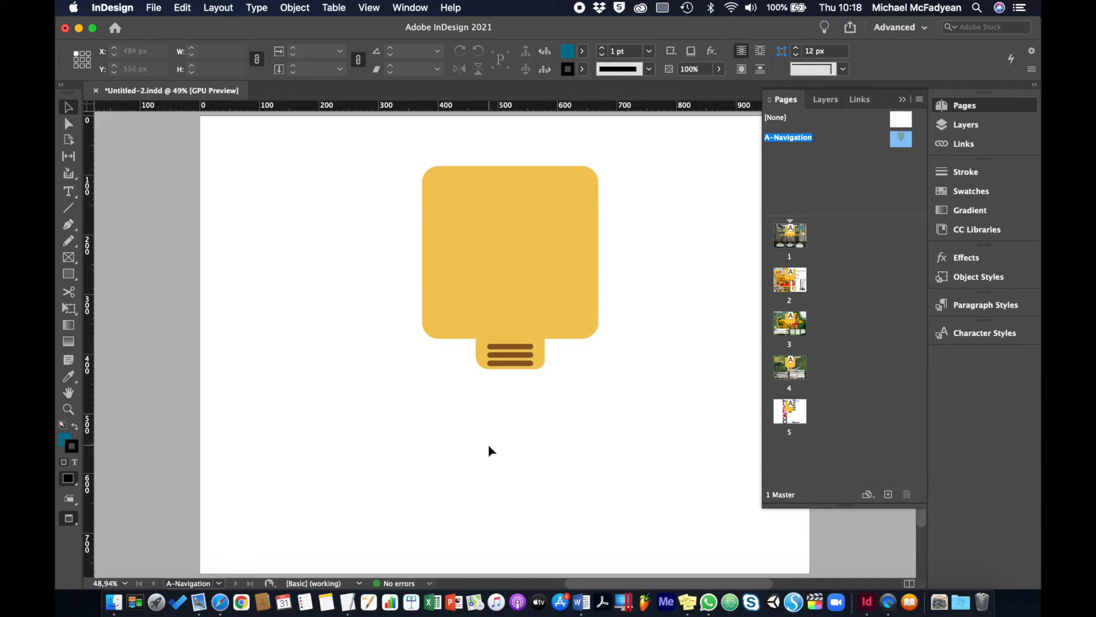
# Step: Copy the three contents entries (3 Intro to Durban Botanic Gardens, 4 Education, 5 Contact) from page 2 and paste them onto the A-Navigation master
pyautogui.click(792, 288)
pyautogui.doubleClick(792, 287)
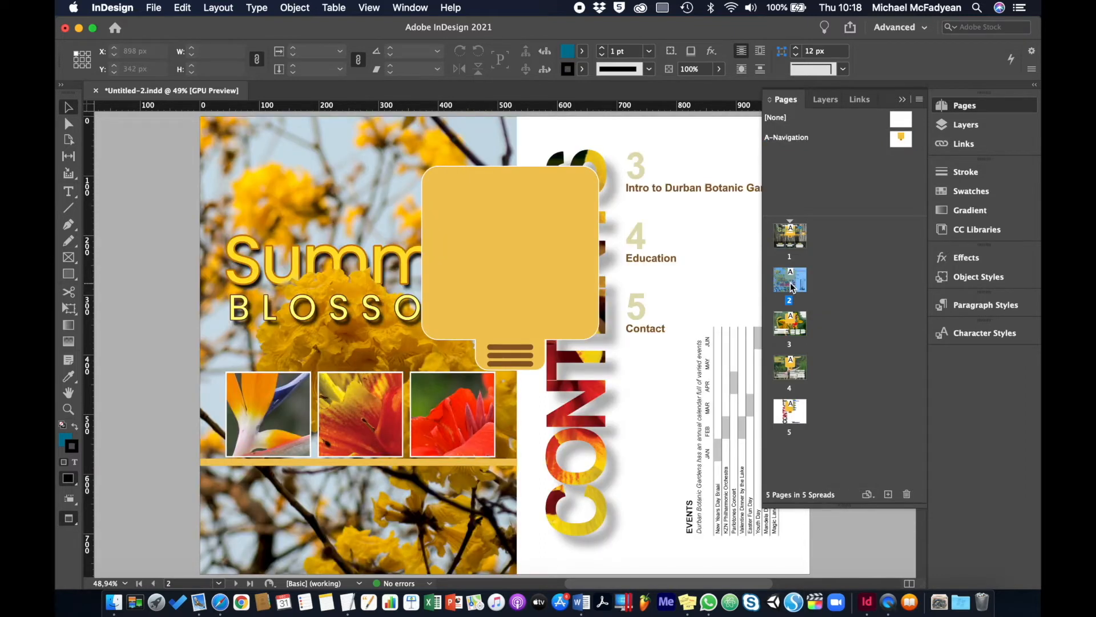
pyautogui.click(644, 190)
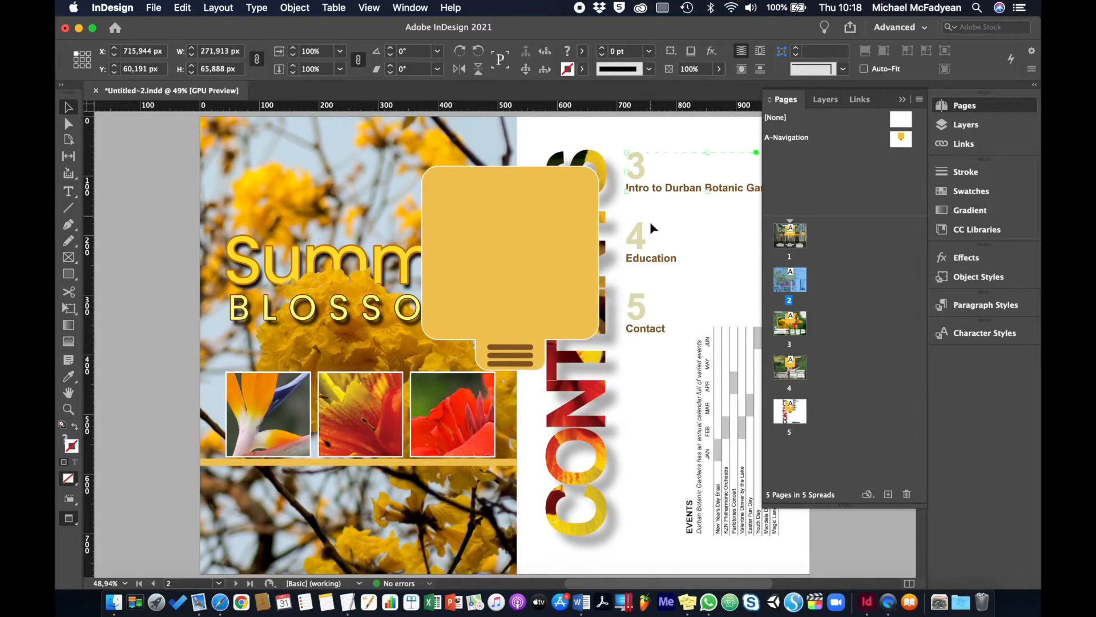
pyautogui.keyDown('shift'); pyautogui.click(649, 254); pyautogui.keyUp('shift')
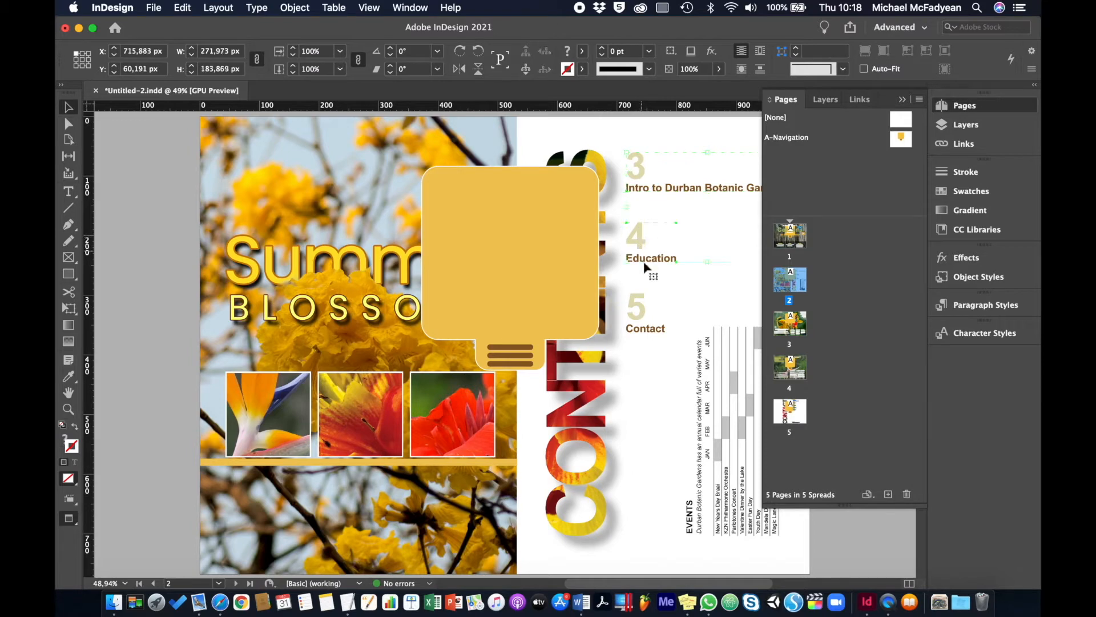
pyautogui.keyDown('shift'); pyautogui.click(644, 311); pyautogui.keyUp('shift')
pyautogui.click(796, 137)
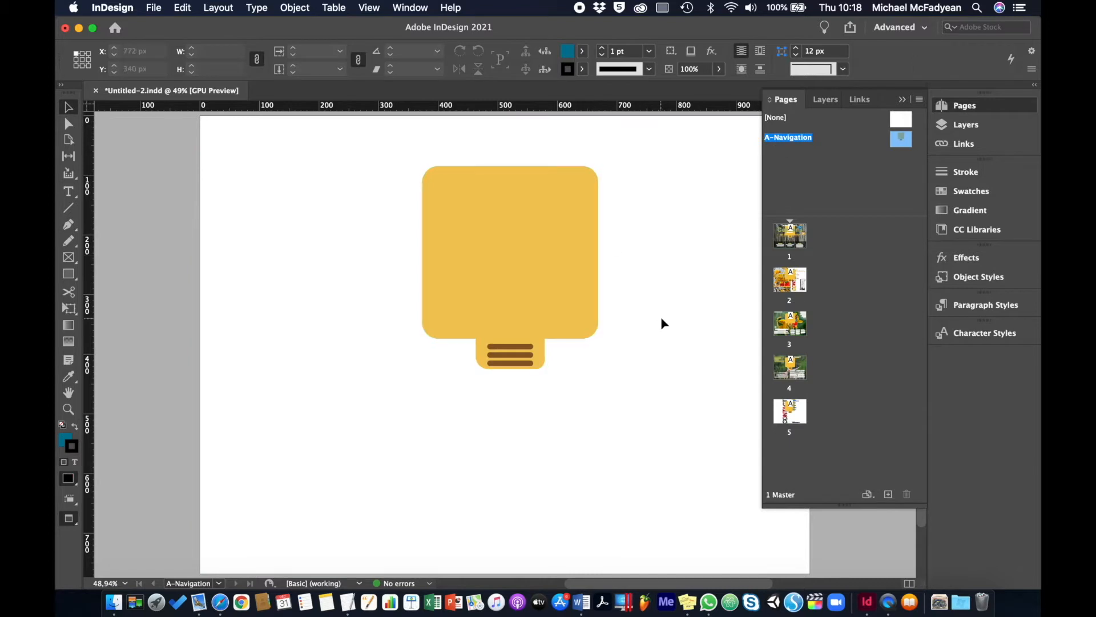
pyautogui.press('super+v')
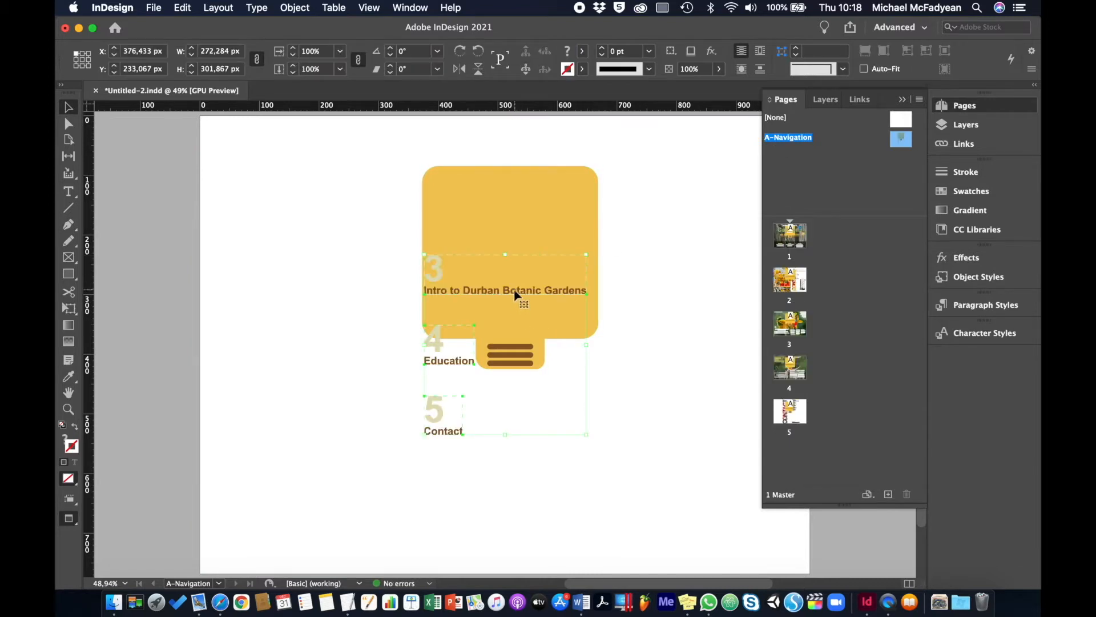
# Step: Stack the three pasted entries inside the yellow panel in the order 3, 4, 5, left-aligned at about X 385 px
pyautogui.click(354, 348)
pyautogui.moveTo(439, 281); pyautogui.dragTo(446, 204)
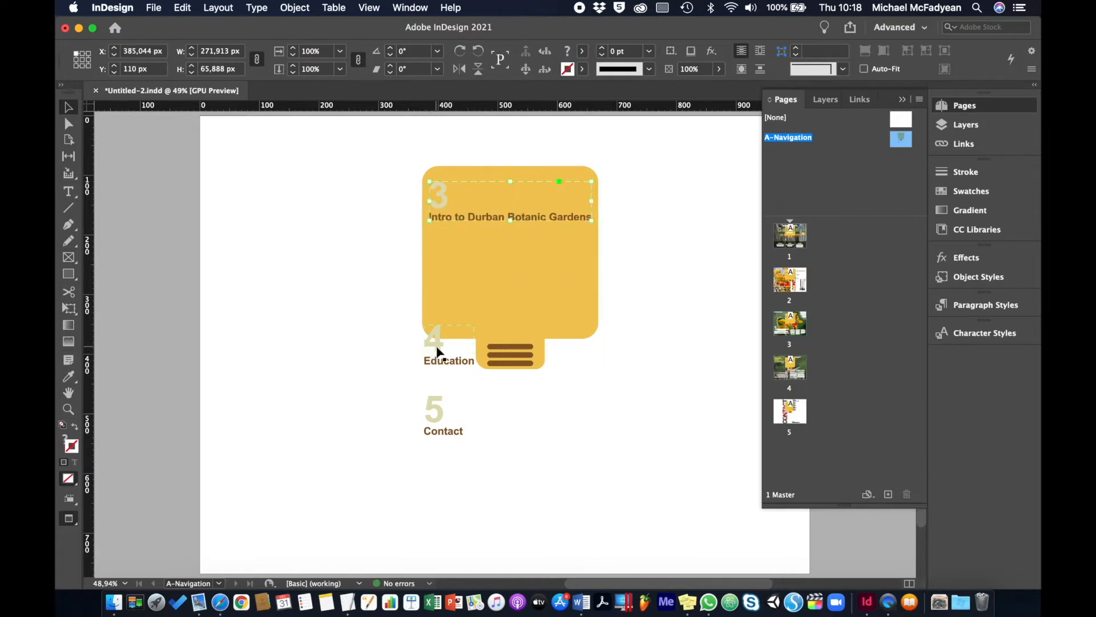
pyautogui.moveTo(431, 349); pyautogui.dragTo(441, 252)
pyautogui.moveTo(433, 410); pyautogui.dragTo(441, 299)
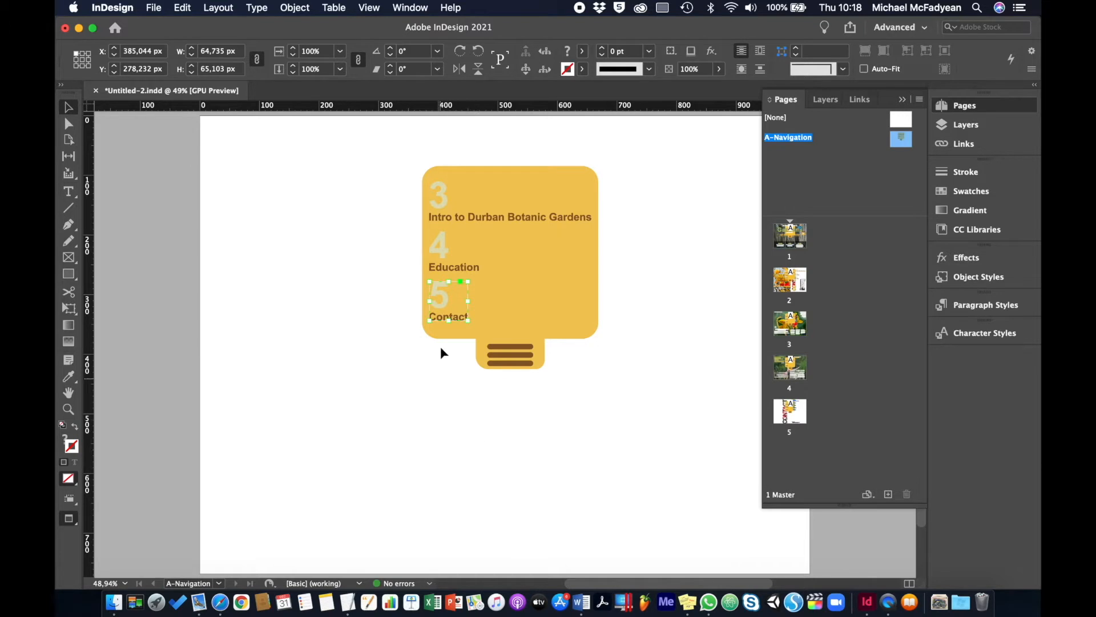
# Step: Distribute the three menu entries evenly by their vertical centres and nudge them together 2 px to the right
pyautogui.keyDown('shift'); pyautogui.click(450, 258); pyautogui.keyUp('shift')
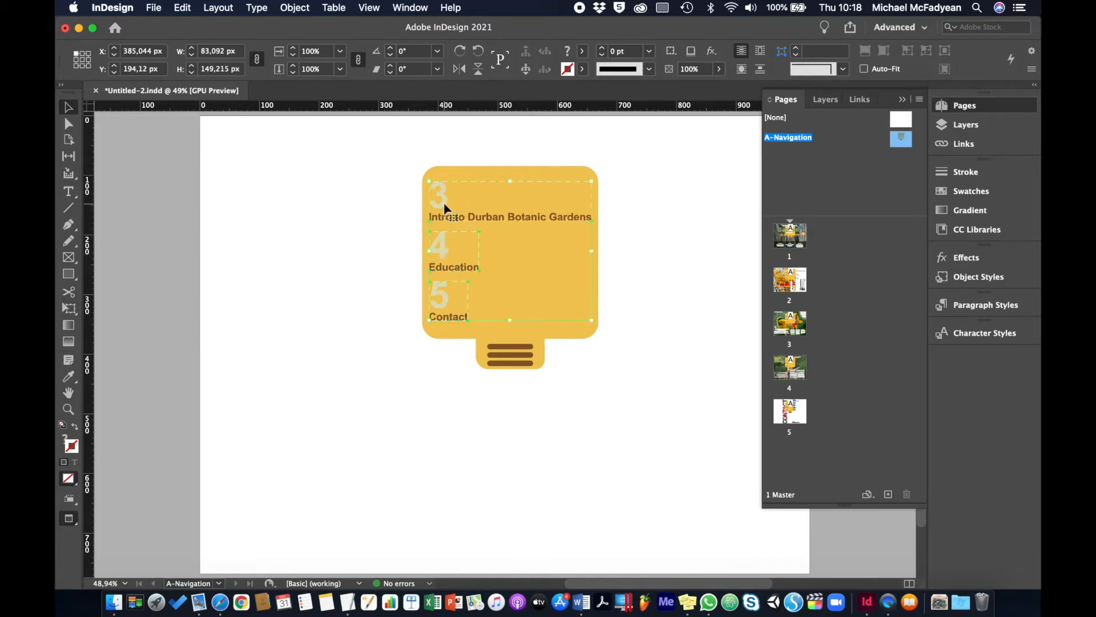
pyautogui.keyDown('shift'); pyautogui.click(445, 208); pyautogui.keyUp('shift')
pyautogui.click(410, 7)
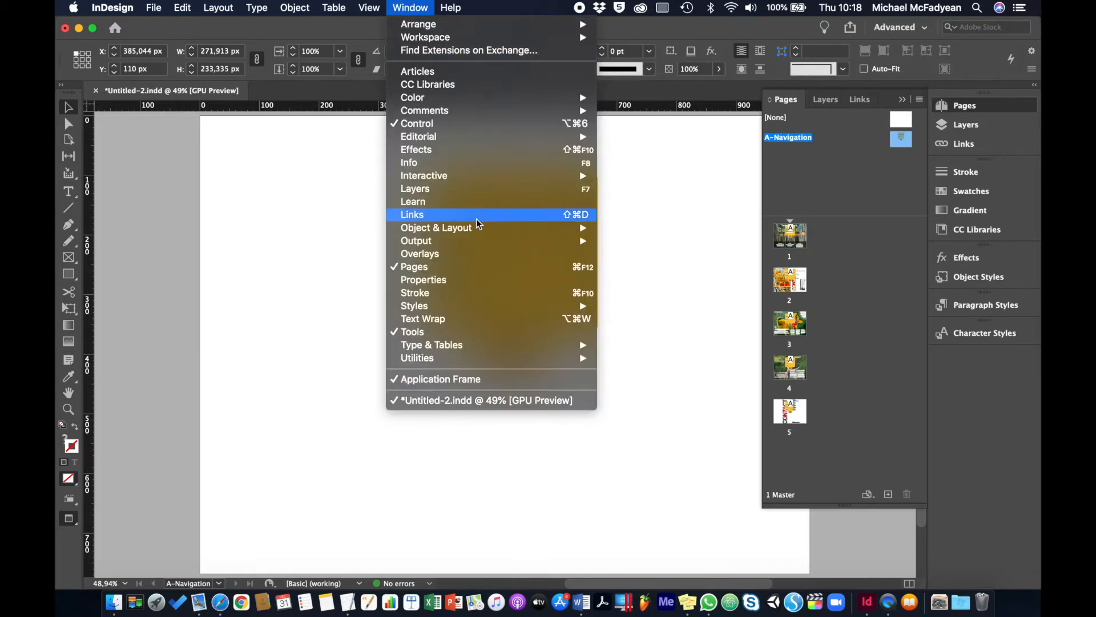
pyautogui.moveTo(550, 234)
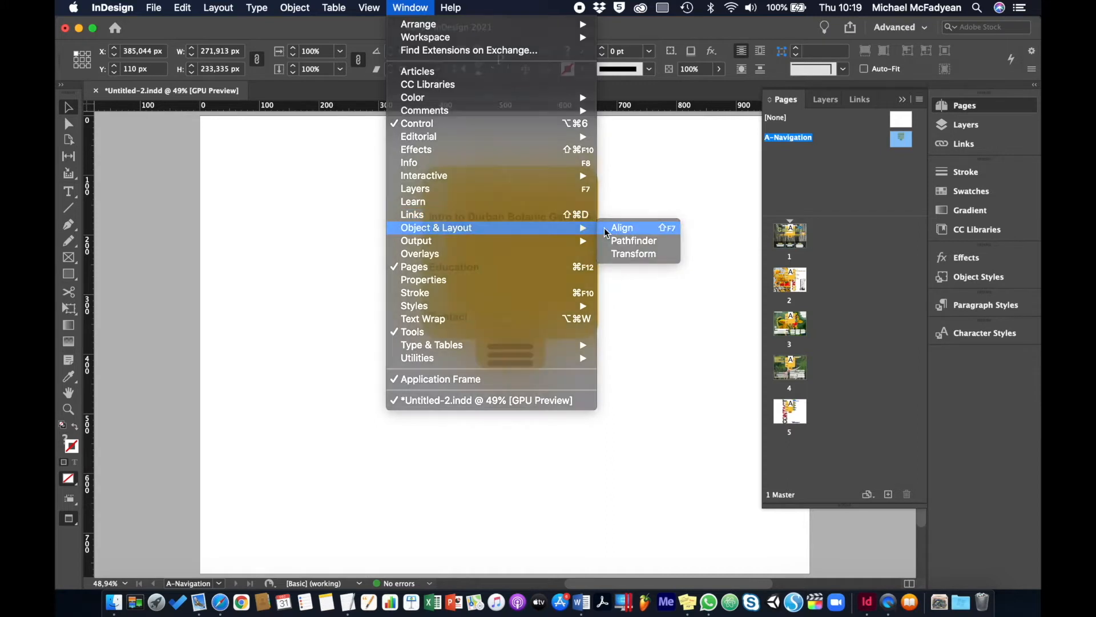
pyautogui.click(604, 228)
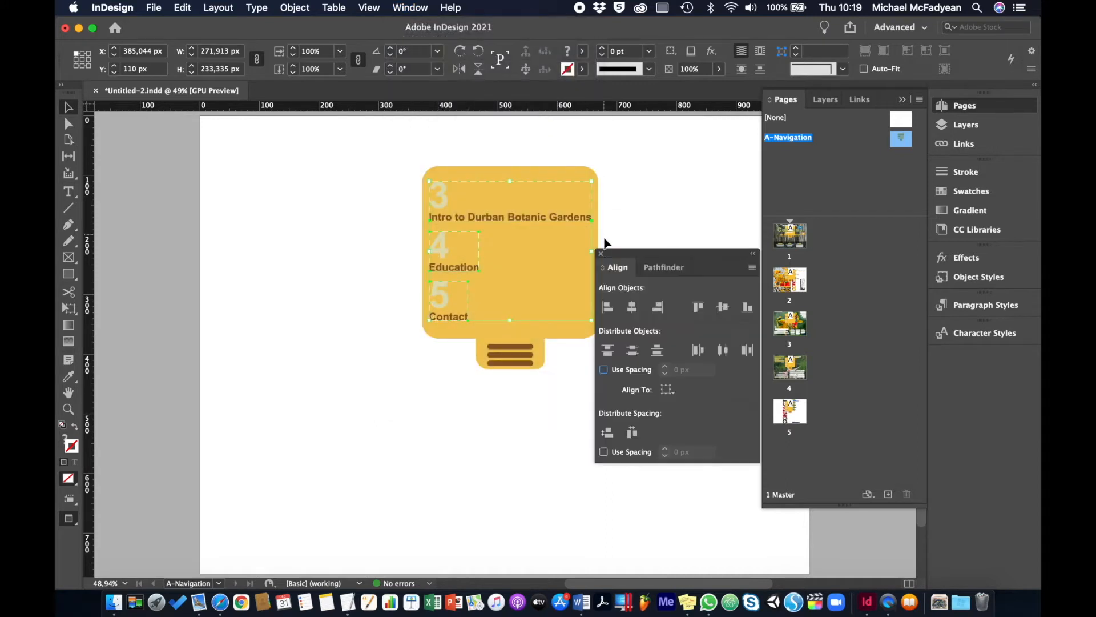
pyautogui.click(633, 352)
pyautogui.click(601, 253)
pyautogui.press('Right')
pyautogui.press('Right')
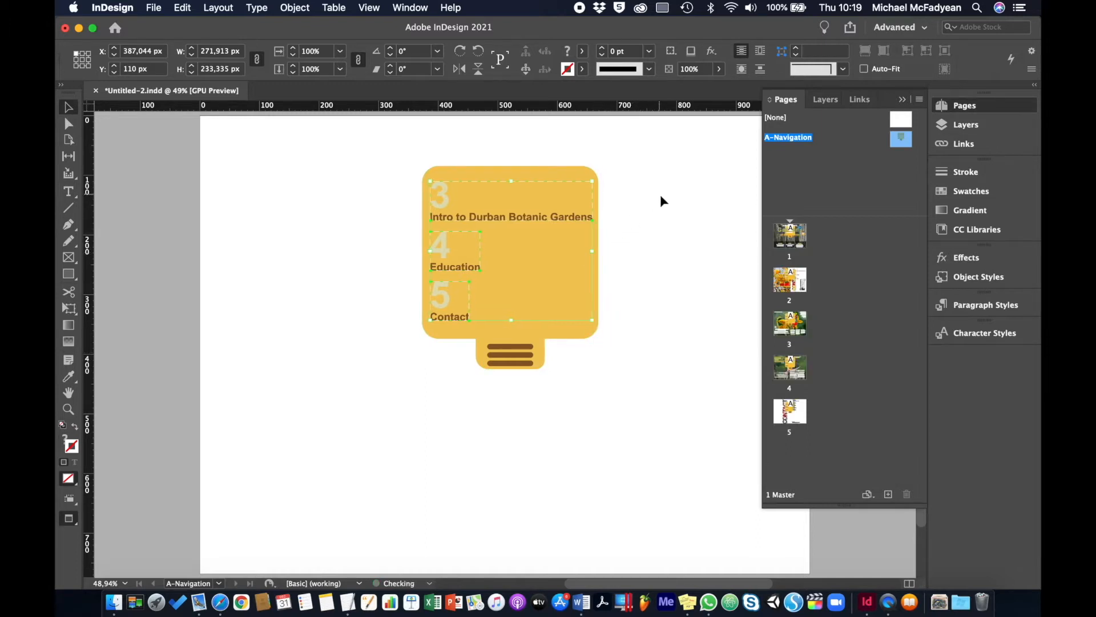
pyautogui.click(661, 198)
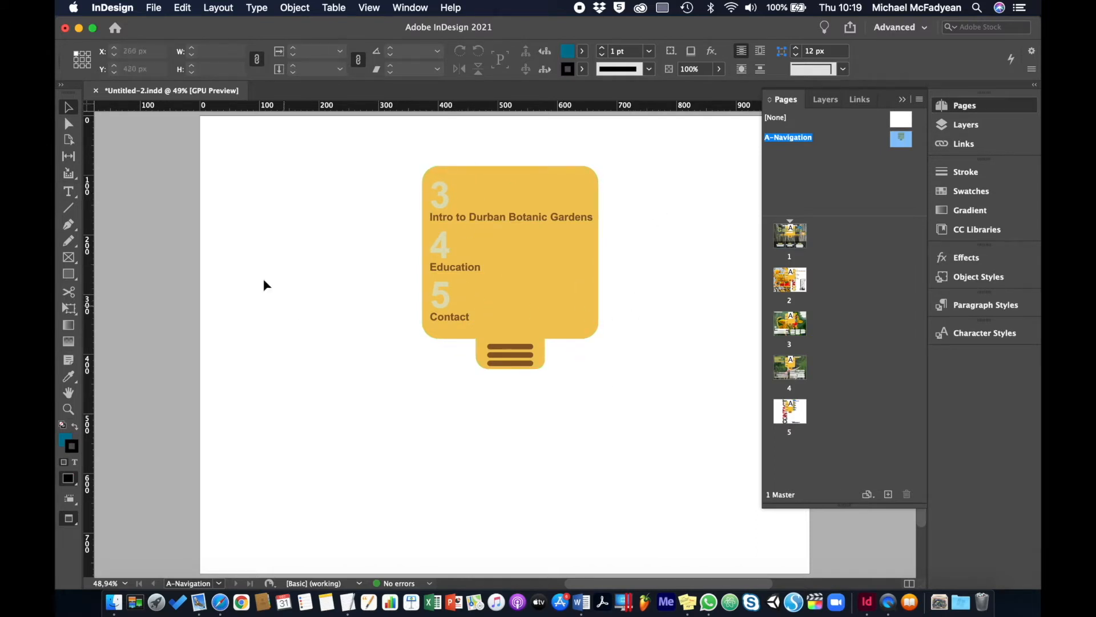
# Step: Create a text frame about 134 by 93.5 px on the blank area left of the menu, containing the letter X
pyautogui.click(68, 193)
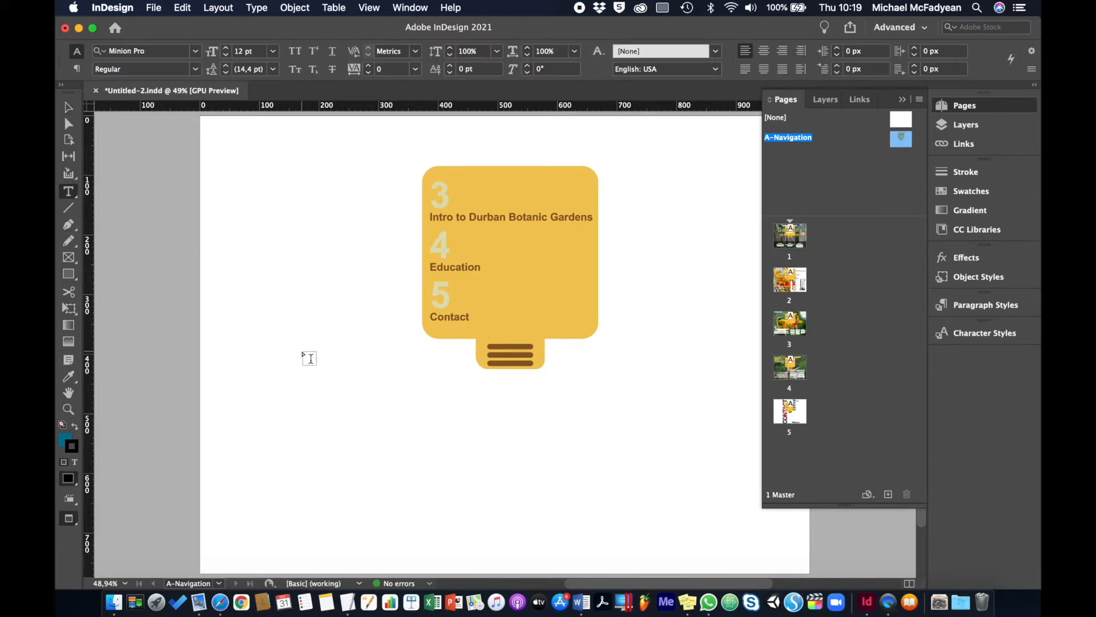
pyautogui.moveTo(309, 358); pyautogui.dragTo(379, 406)
pyautogui.write('v')
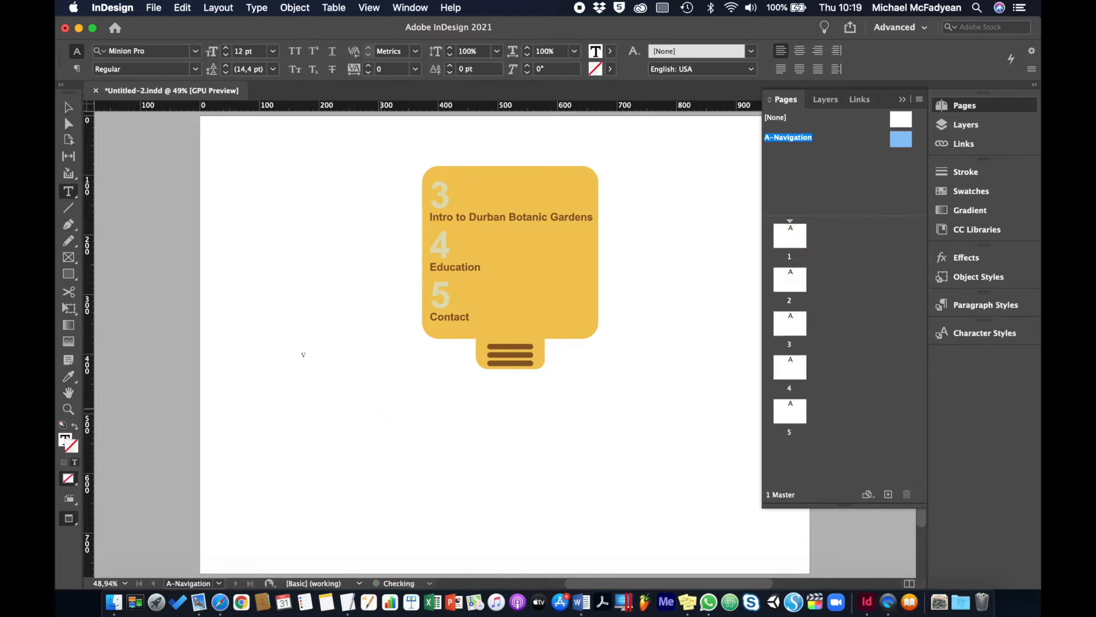
pyautogui.press('super+a')
# Step: Format the letter X in Arial Bold at 40 pt
pyautogui.click(195, 51)
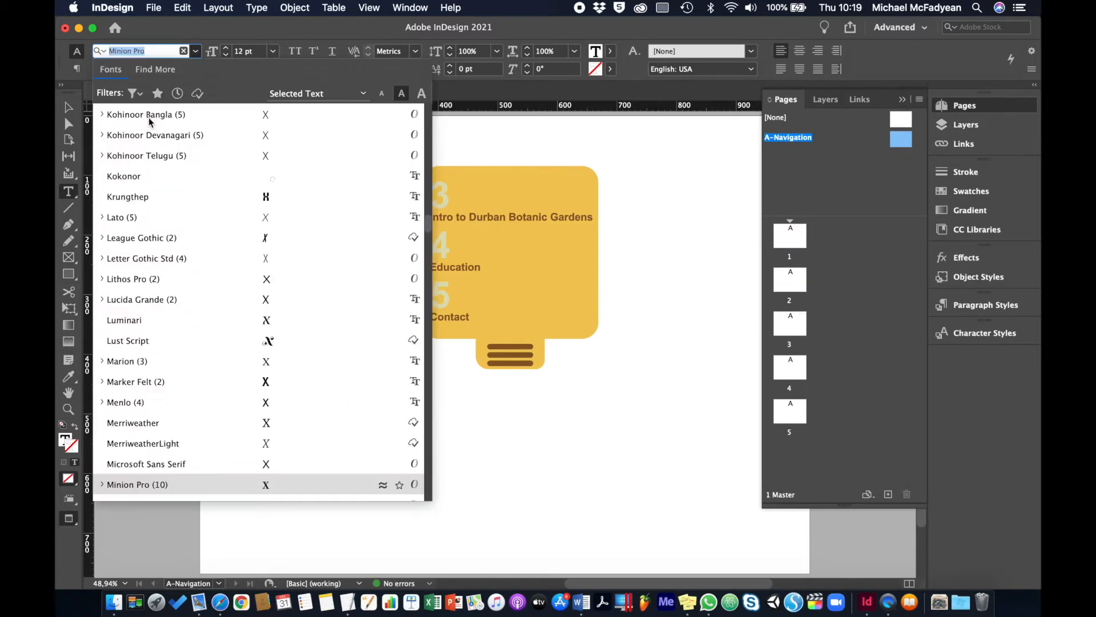
pyautogui.scroll(15, 145, 129)
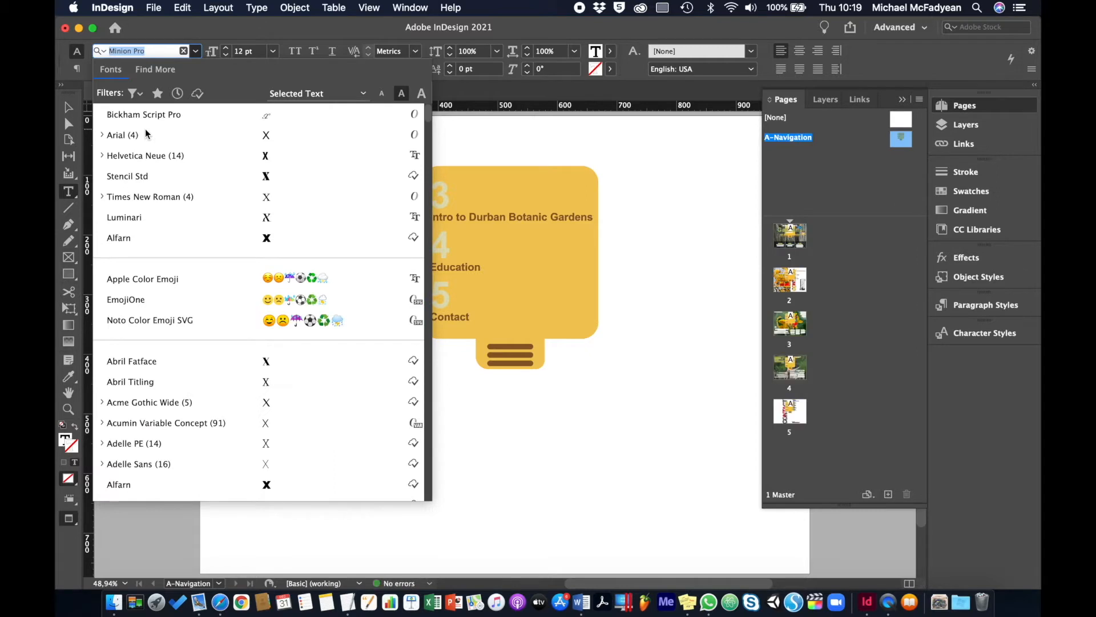
pyautogui.click(101, 135)
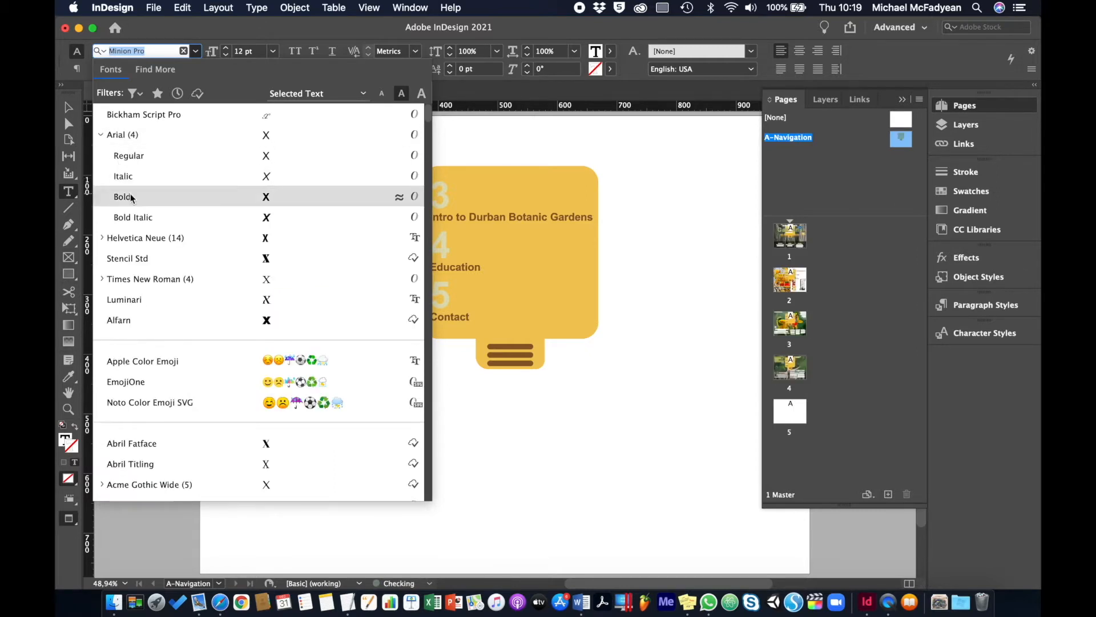
pyautogui.click(249, 53)
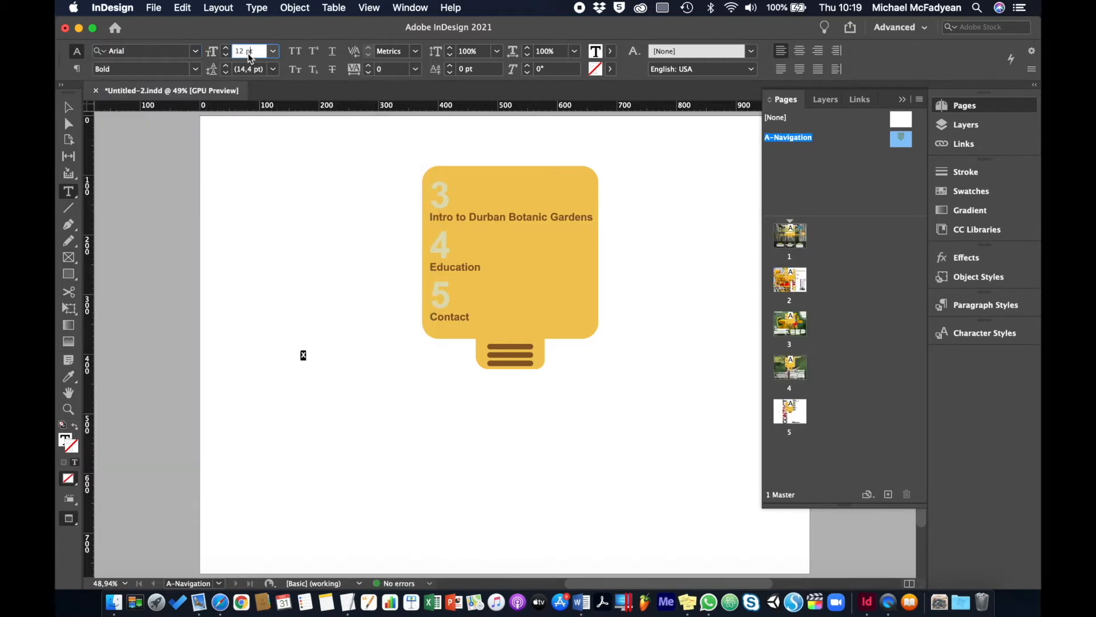
pyautogui.write('40')
pyautogui.press('Return')
# Step: Colour the letter X with the brown swatch R=140 G=94 B=37
pyautogui.click(610, 51)
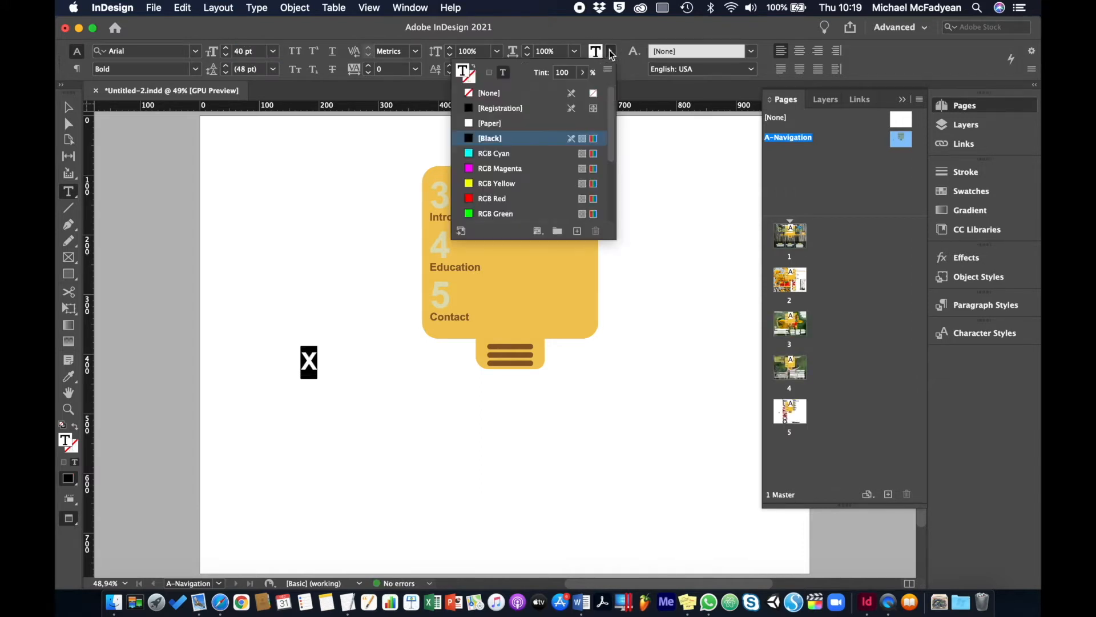
pyautogui.scroll(-4, 481, 180)
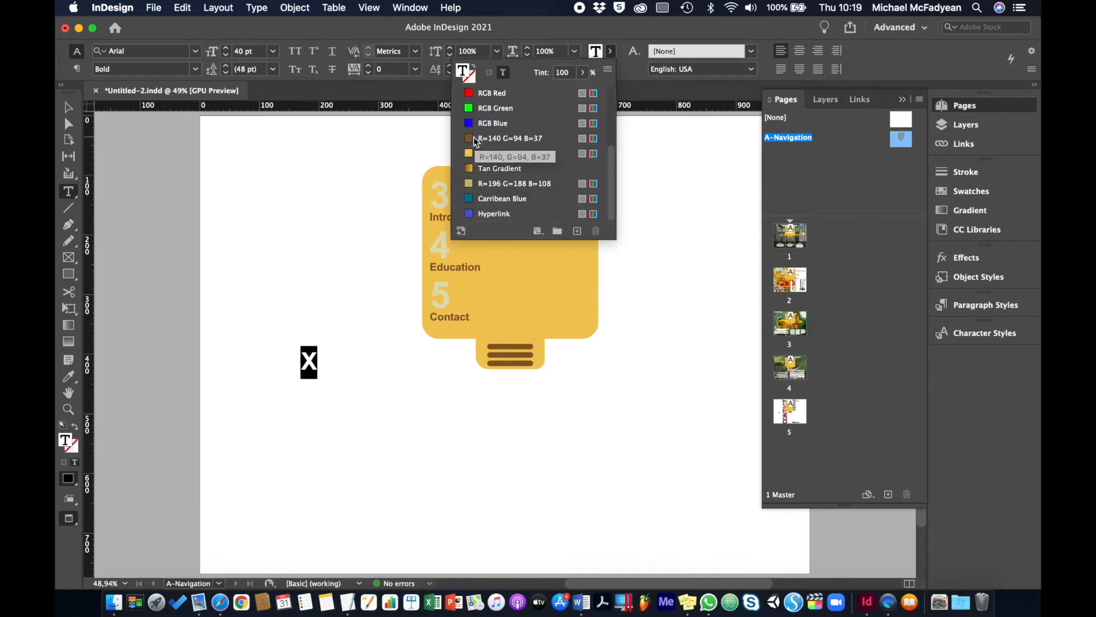
pyautogui.click(473, 139)
pyautogui.press('Escape')
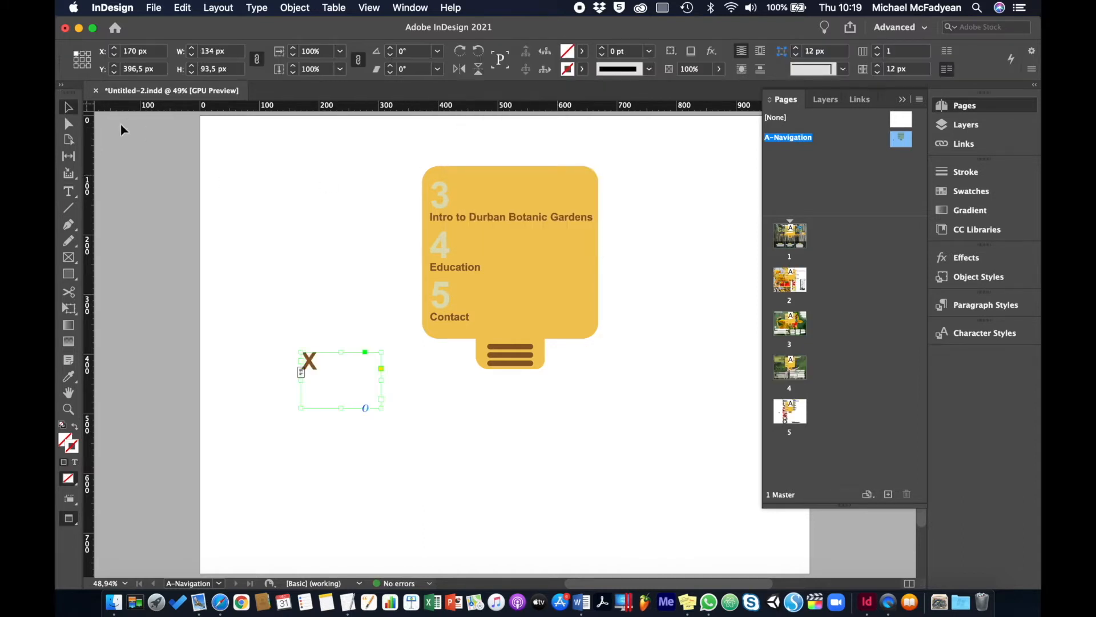
# Step: Convert the brown X to outlines and move it into the lower-right corner of the yellow panel
pyautogui.click(257, 7)
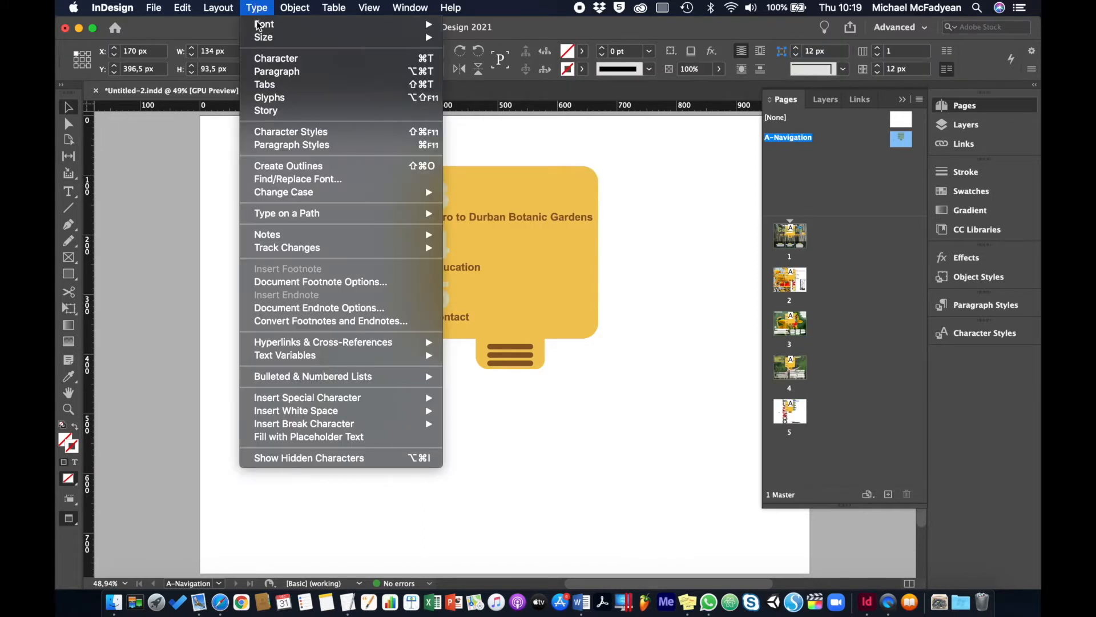
pyautogui.click(297, 163)
pyautogui.moveTo(311, 367); pyautogui.dragTo(581, 322)
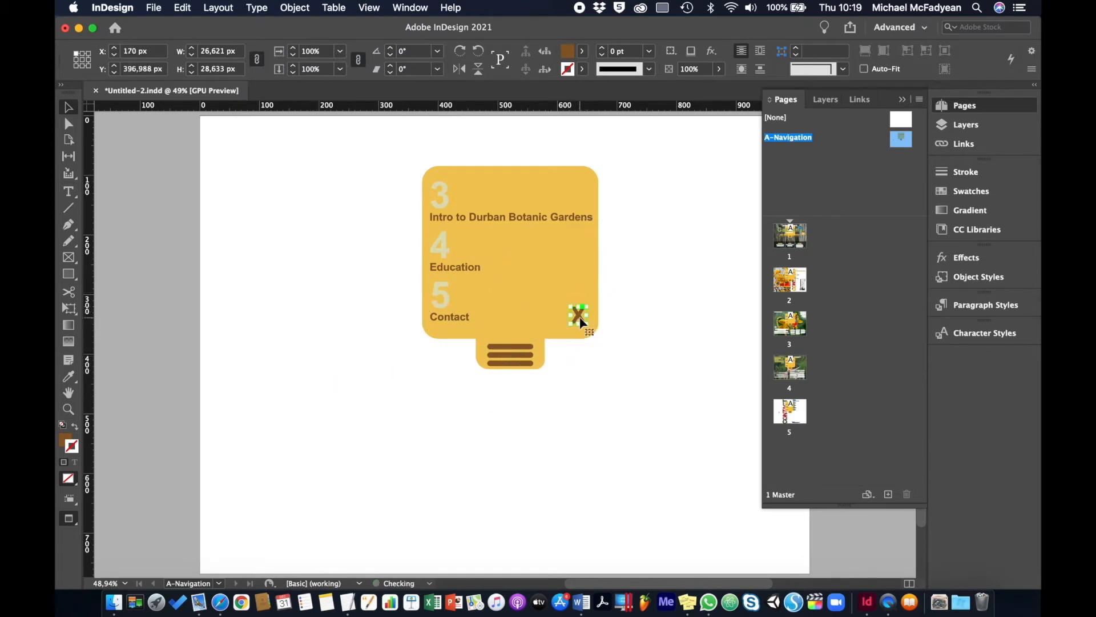
pyautogui.click(639, 345)
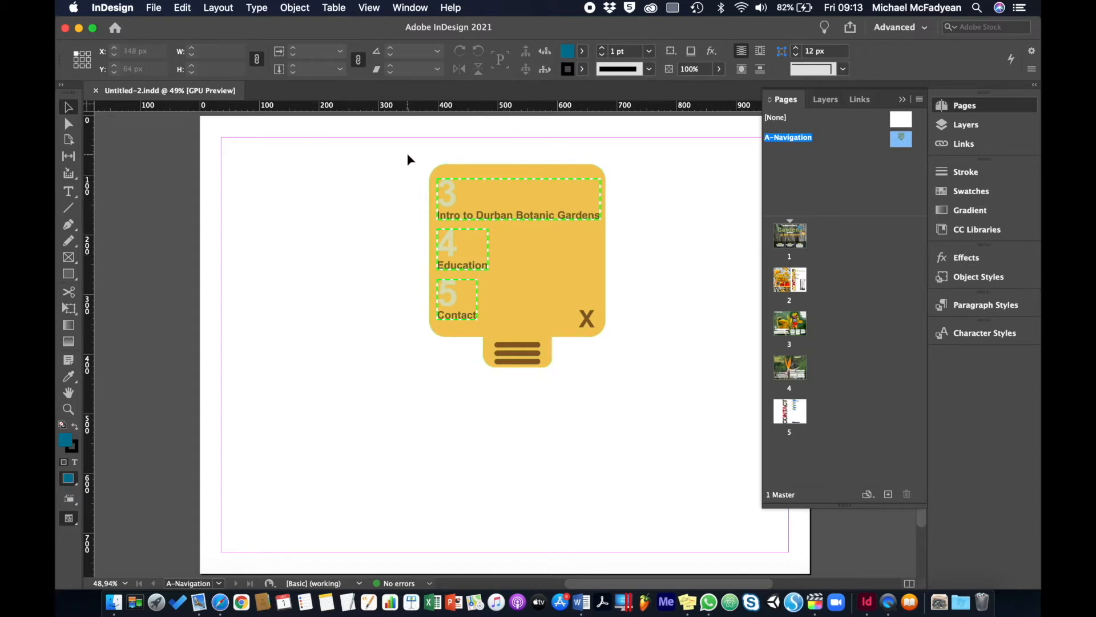
# Step: Group all the menu objects and align the group's horizontal centre to the page
pyautogui.moveTo(407, 153); pyautogui.dragTo(666, 445)
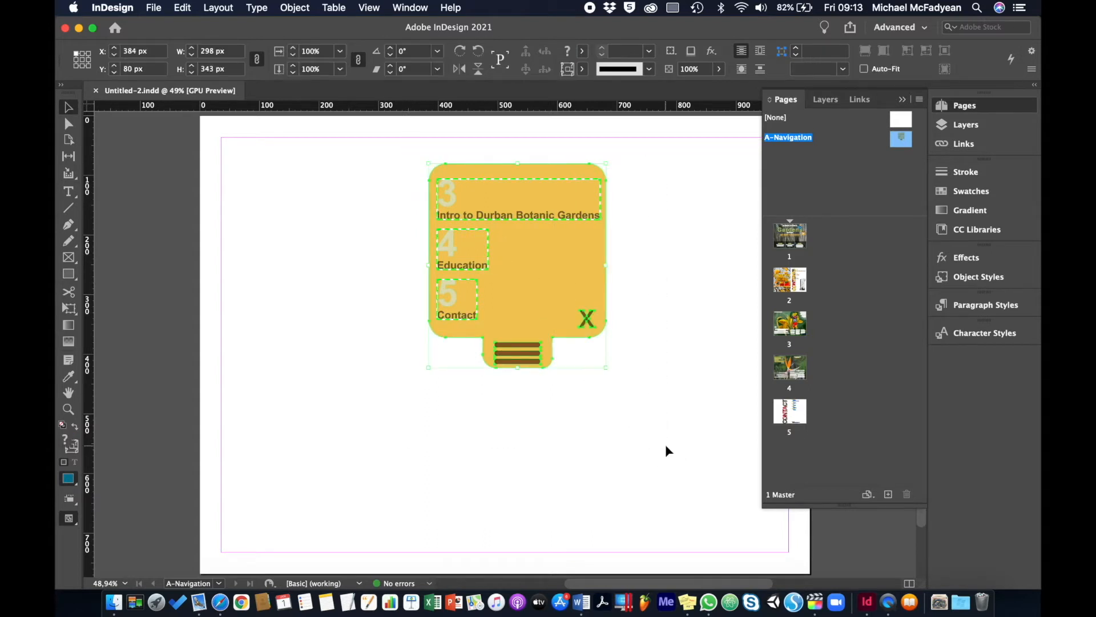
pyautogui.press('super+g')
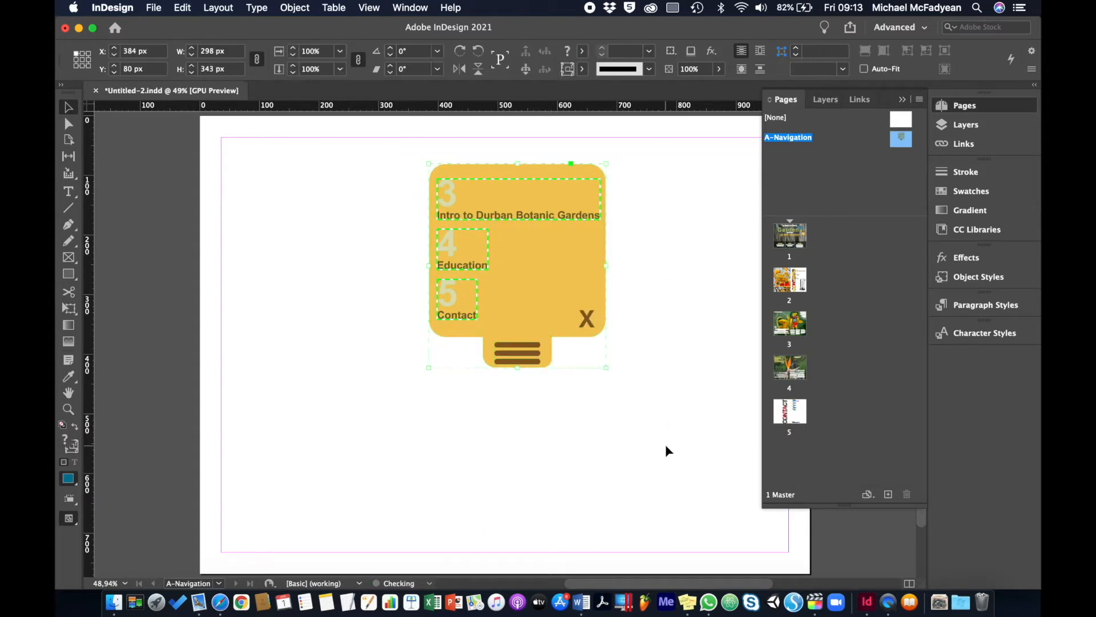
pyautogui.click(410, 8)
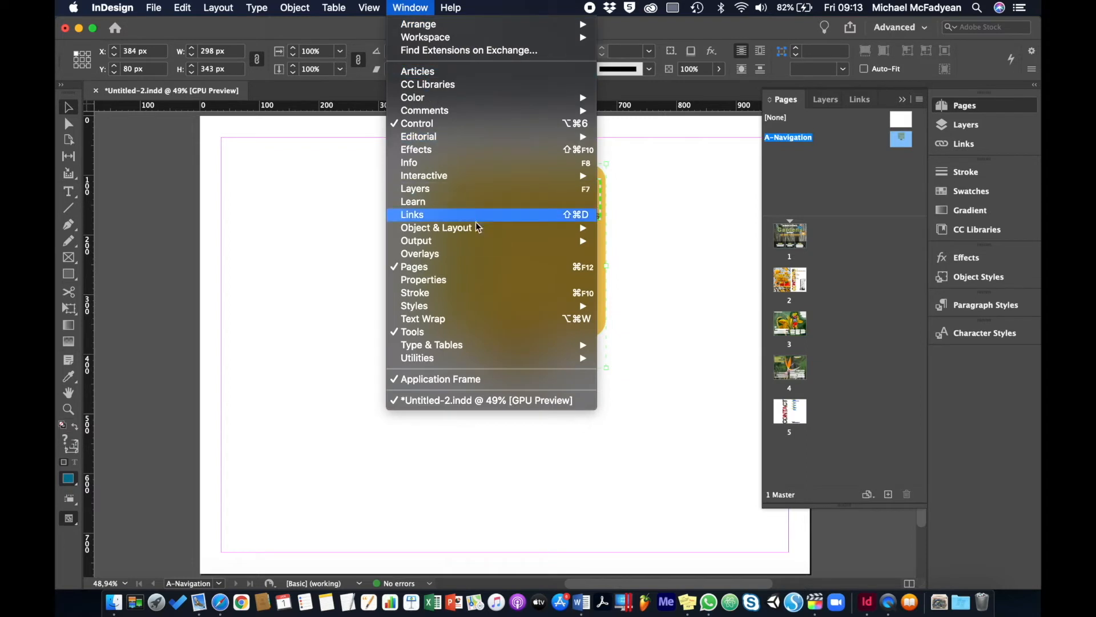
pyautogui.moveTo(593, 227)
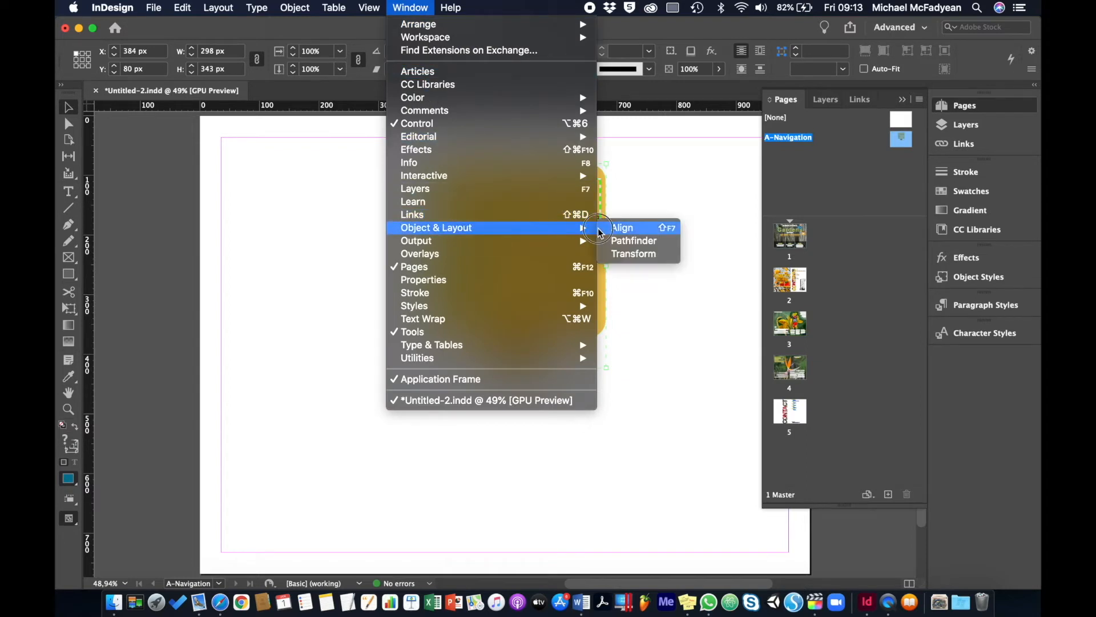
pyautogui.click(635, 226)
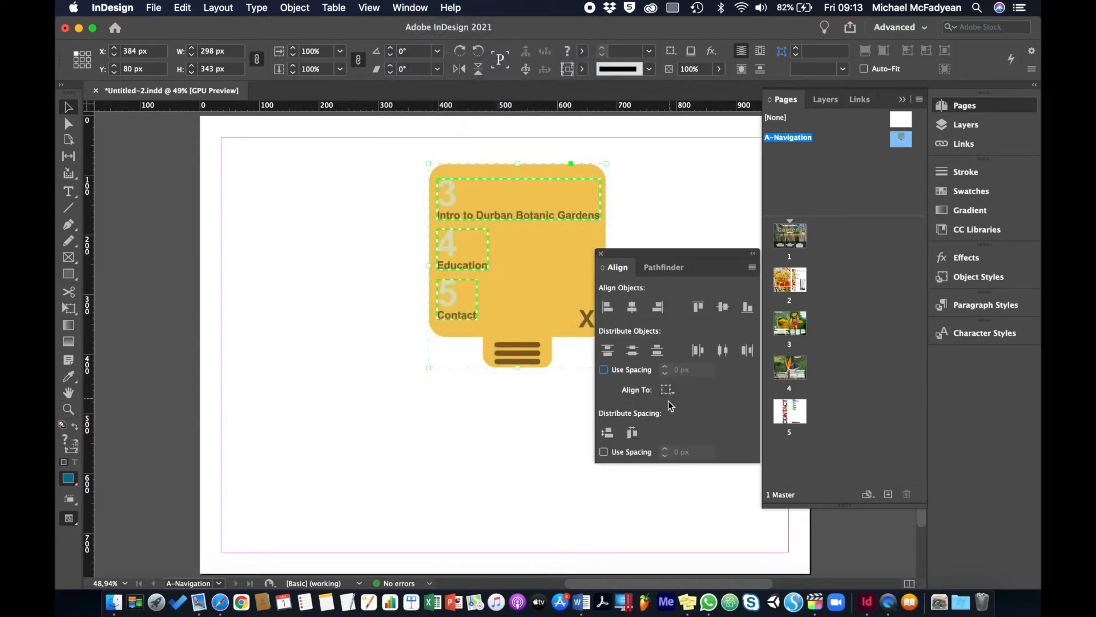
pyautogui.click(668, 391)
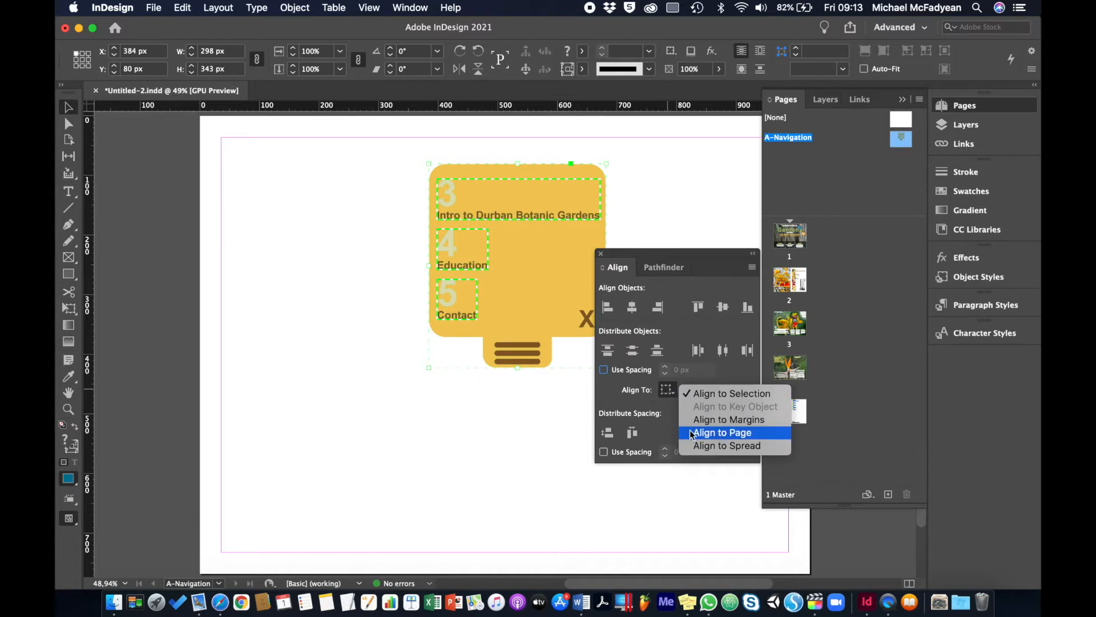
pyautogui.click(721, 432)
pyautogui.click(633, 311)
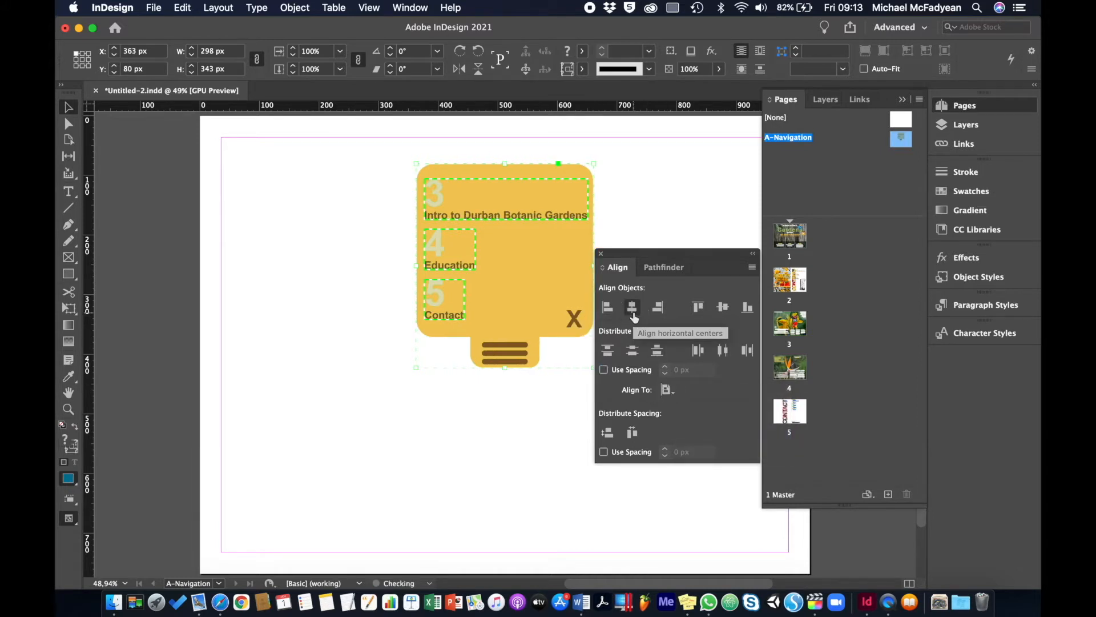
pyautogui.click(602, 255)
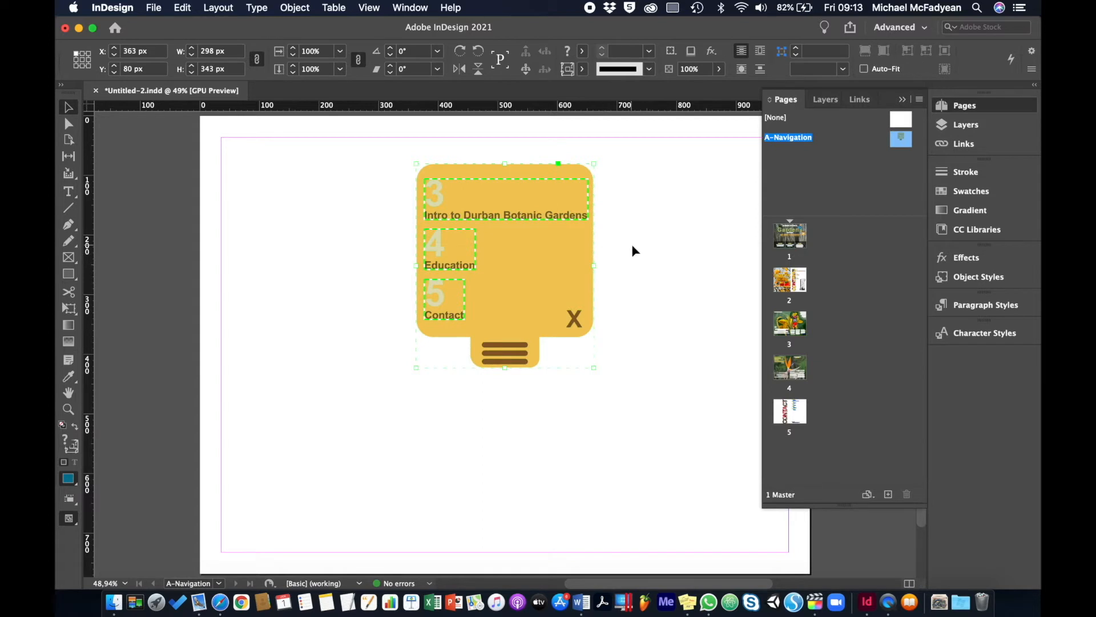
# Step: Ungroup the menu and centre the yellow shape together with the hamburger bars horizontally on the page
pyautogui.click(293, 11)
pyautogui.click(308, 96)
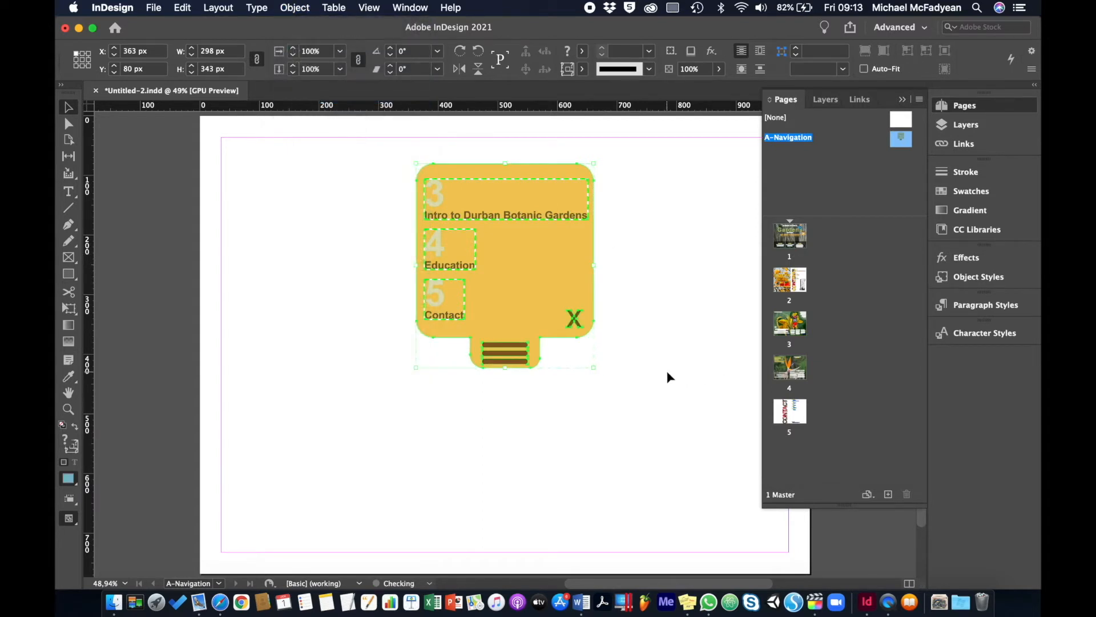
pyautogui.click(528, 290)
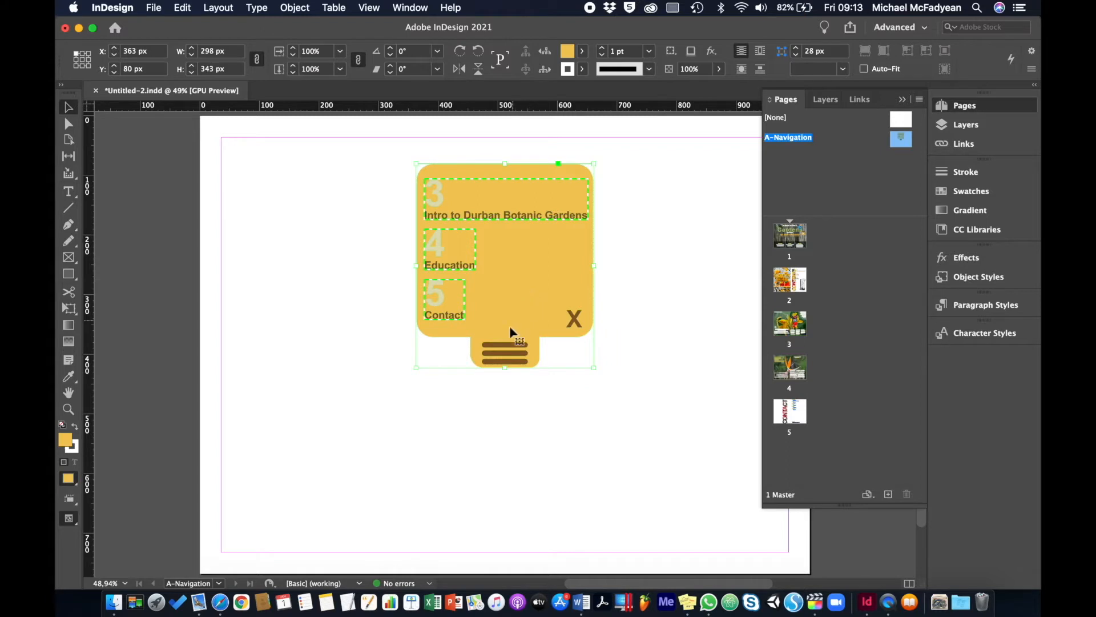
pyautogui.keyDown('shift'); pyautogui.click(506, 354); pyautogui.keyUp('shift')
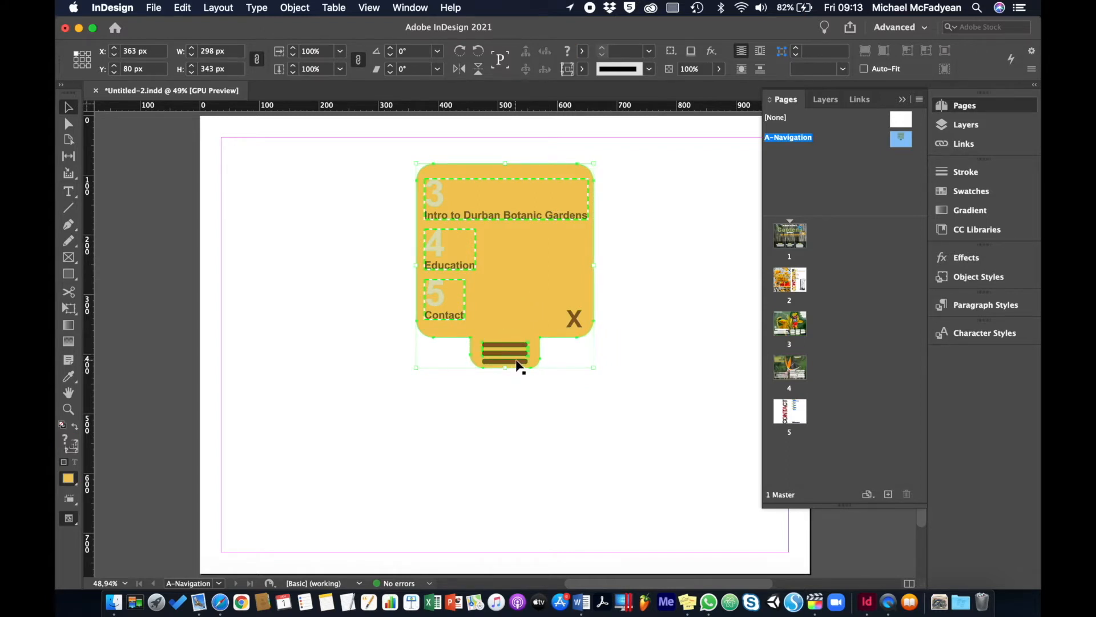
pyautogui.click(403, 8)
pyautogui.moveTo(540, 234)
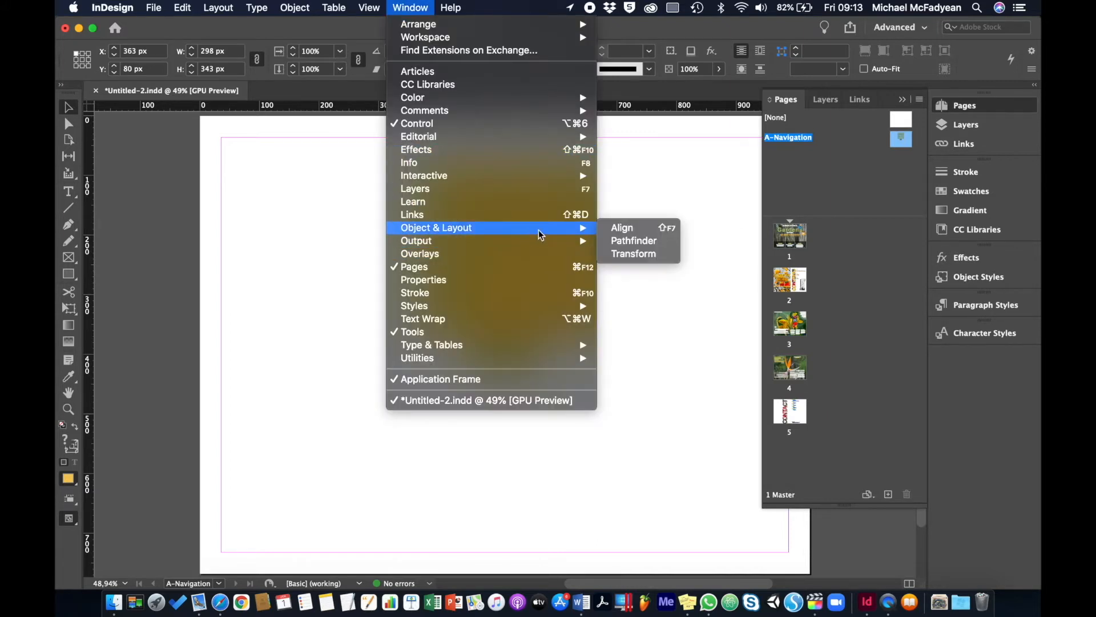
pyautogui.click(642, 228)
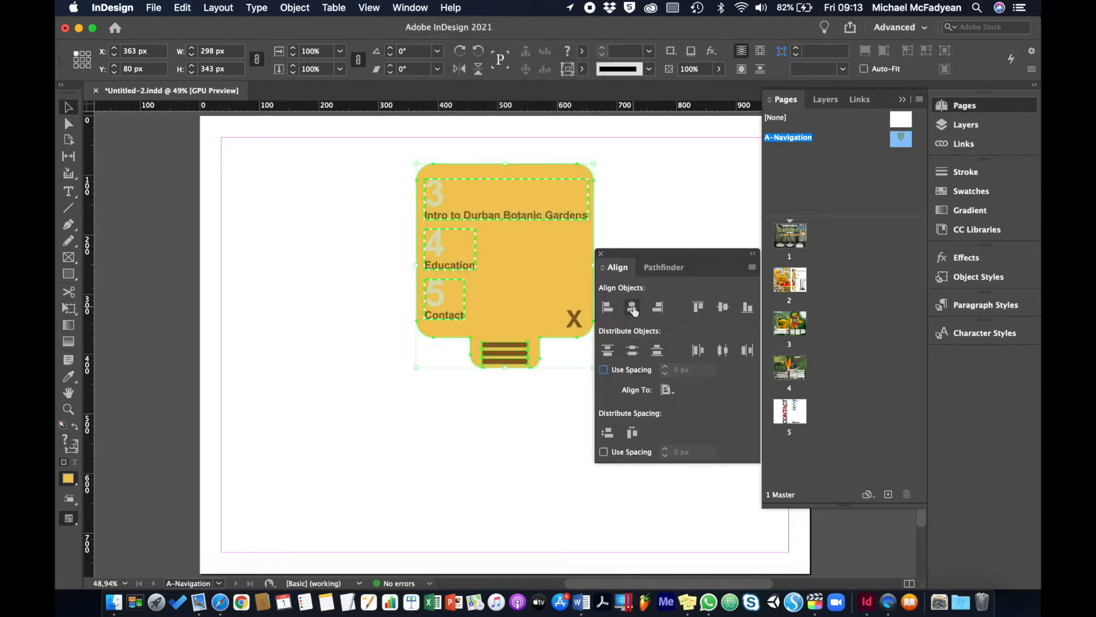
pyautogui.click(507, 406)
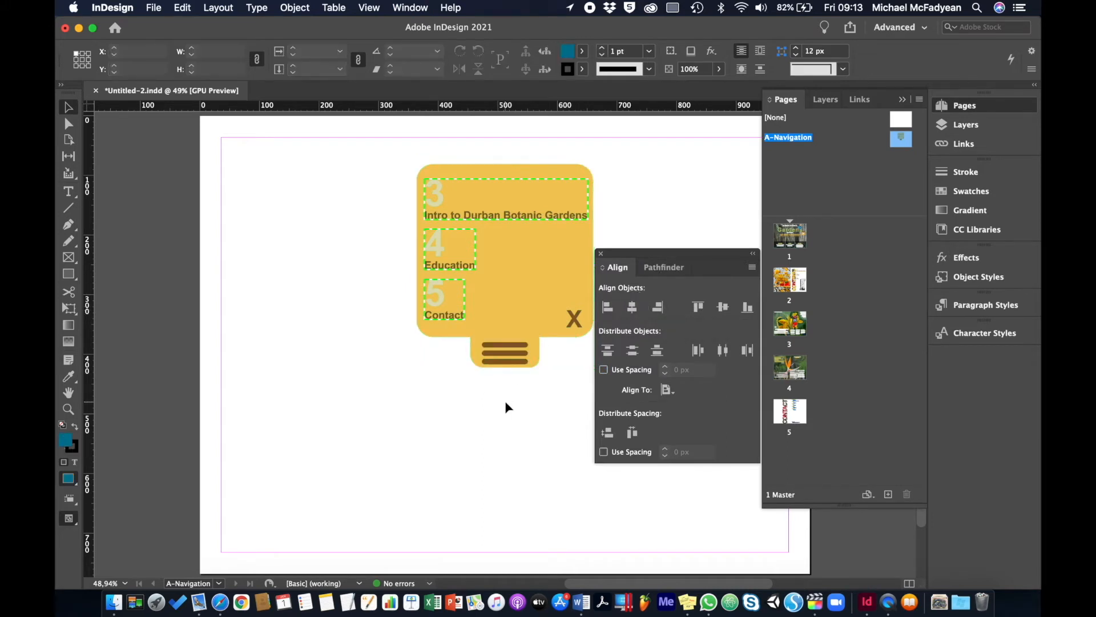
# Step: Group the three brown hamburger bars on the menu's lower tab
pyautogui.click(517, 345)
pyautogui.press('super+1')
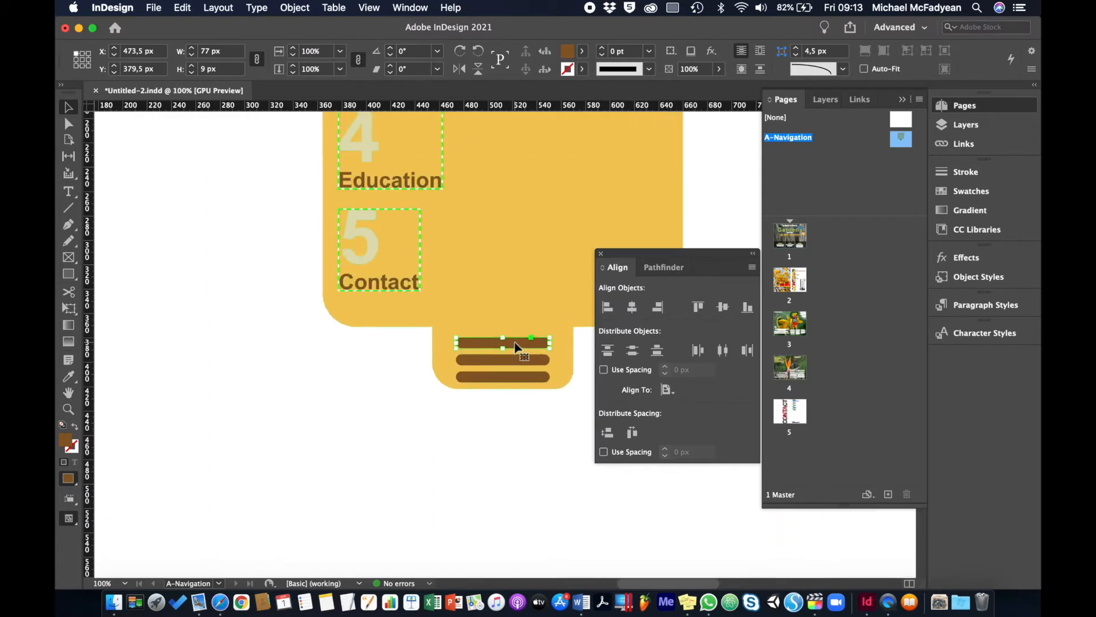
pyautogui.keyDown('shift'); pyautogui.click(521, 360); pyautogui.keyUp('shift')
pyautogui.keyDown('shift'); pyautogui.click(523, 377); pyautogui.keyUp('shift')
pyautogui.click(603, 253)
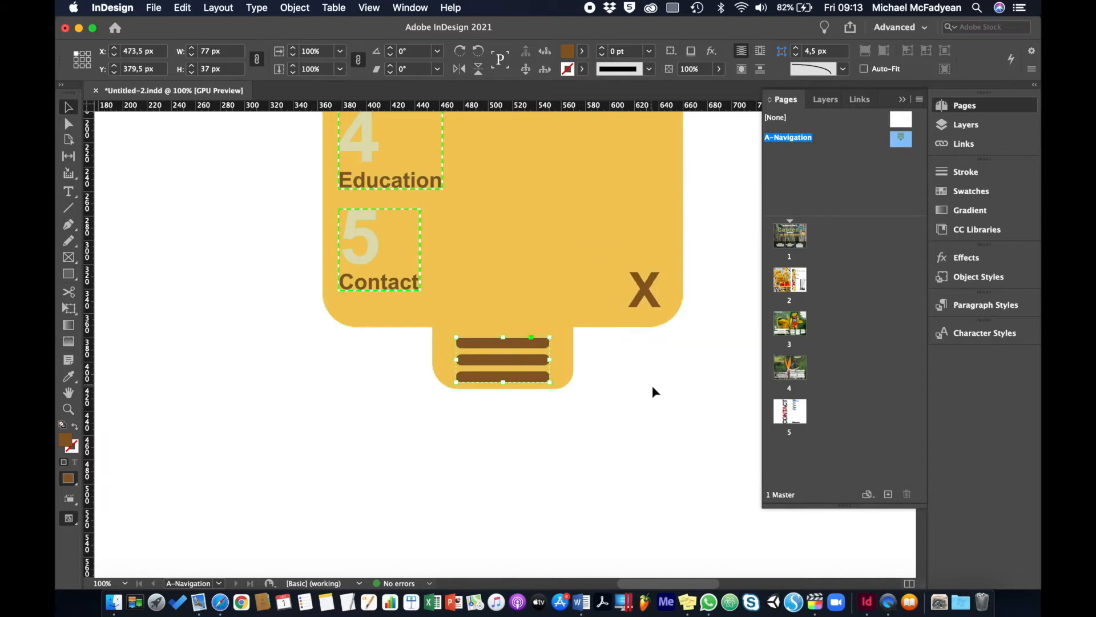
pyautogui.click(653, 385)
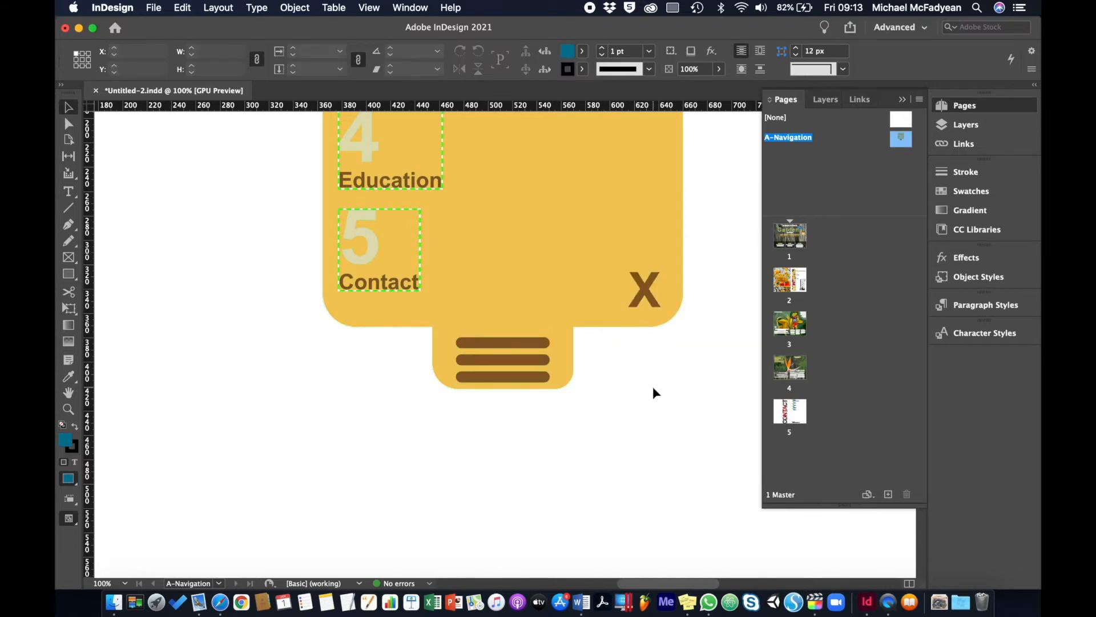
# Step: Apply the A-Navigation master to pages 1 through 5
pyautogui.press('super+0')
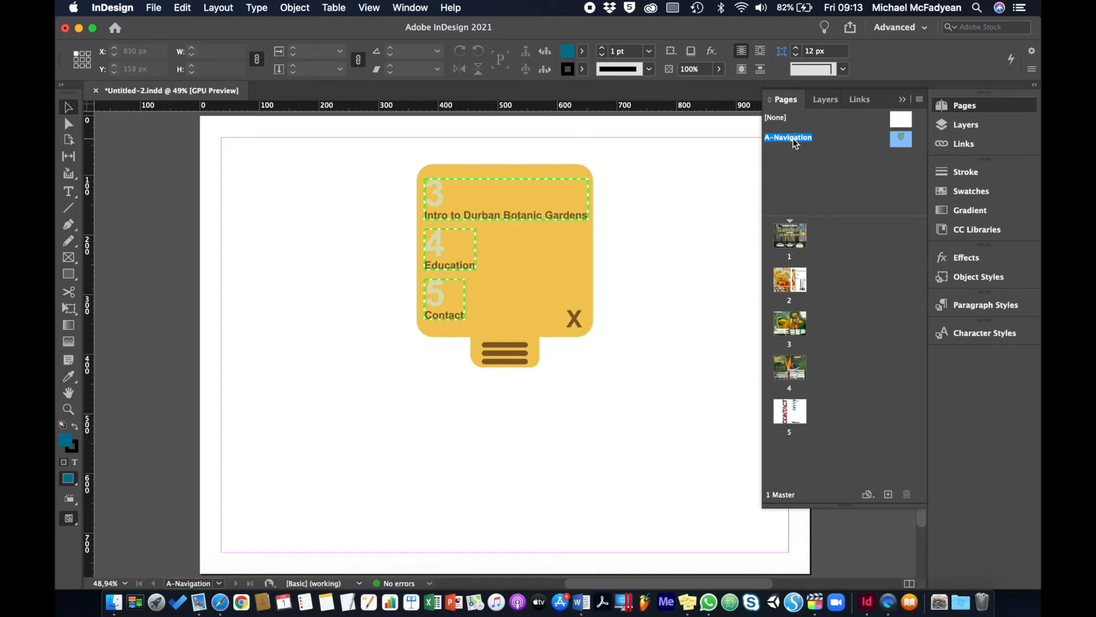
pyautogui.moveTo(795, 142); pyautogui.dragTo(792, 234)
pyautogui.moveTo(804, 144); pyautogui.dragTo(794, 281)
pyautogui.moveTo(803, 141); pyautogui.dragTo(791, 322)
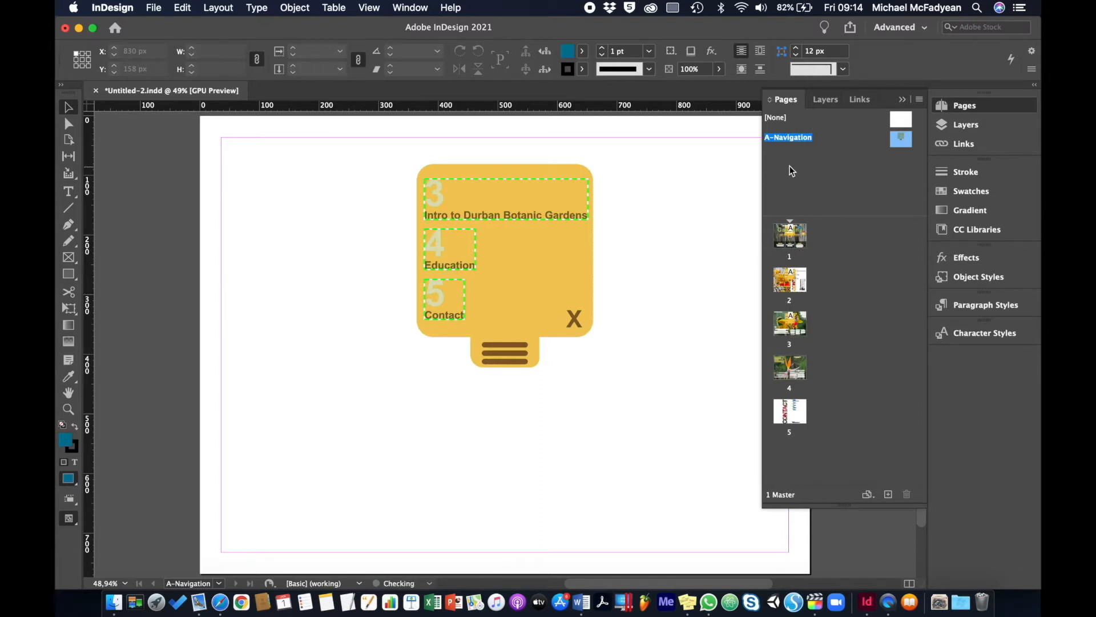
pyautogui.moveTo(795, 144); pyautogui.dragTo(799, 374)
pyautogui.moveTo(796, 144); pyautogui.dragTo(797, 414)
# Step: Page through the document from page 1 and back to check how the menu overlaps the page content
pyautogui.click(792, 246)
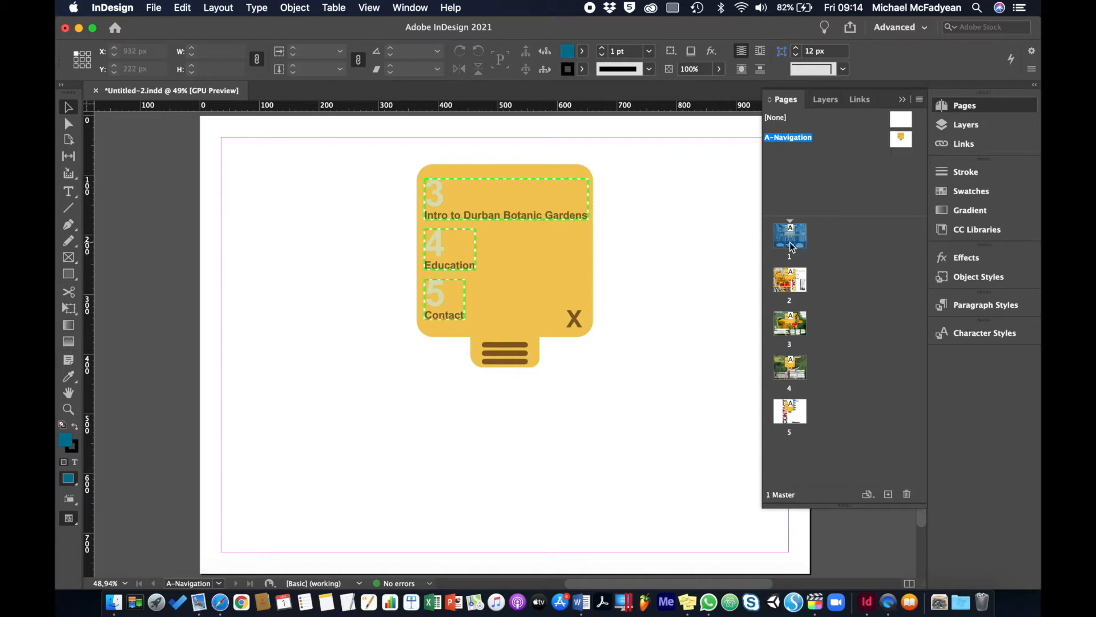
pyautogui.doubleClick(791, 246)
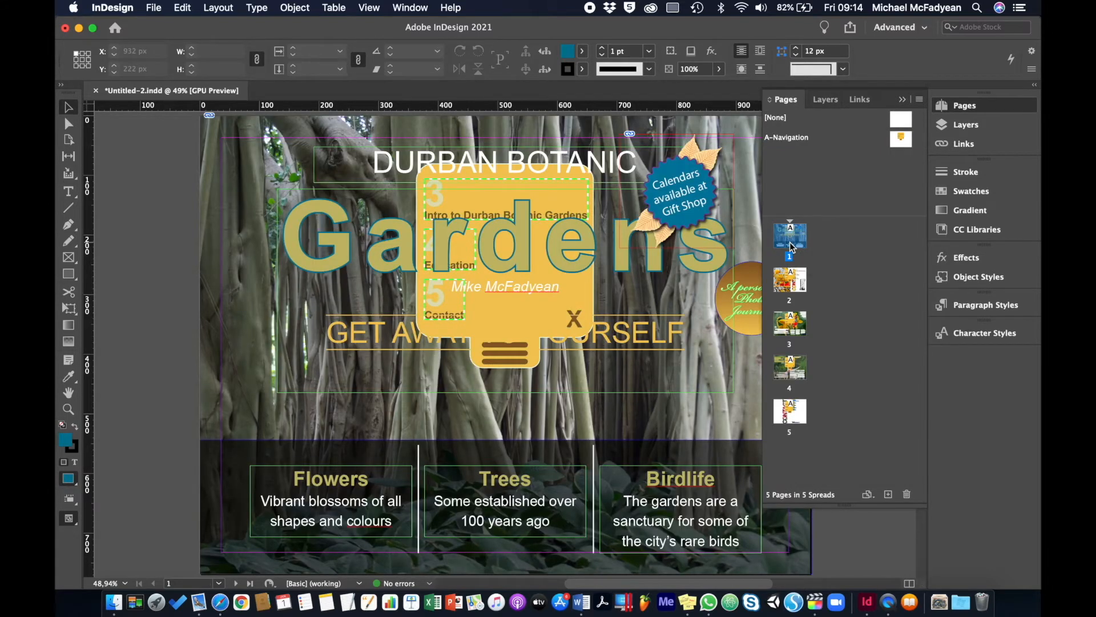
pyautogui.hotkey('shift', 'pagedown')
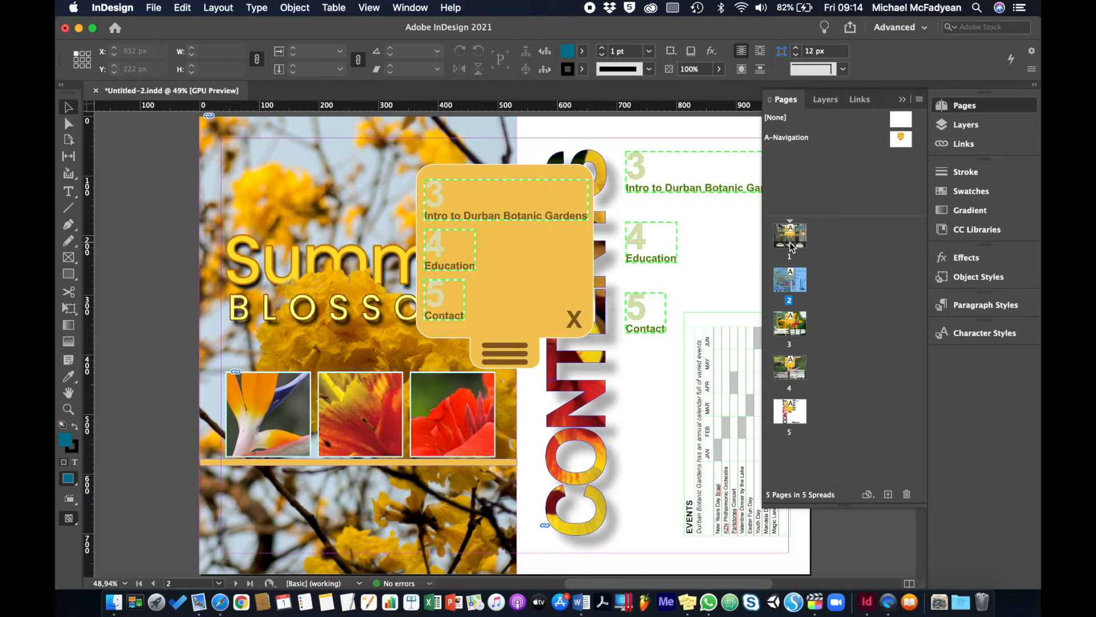
pyautogui.hotkey('shift', 'pagedown')
pyautogui.hotkey('shift', 'pagedown')
pyautogui.hotkey('shift', 'pagedown')
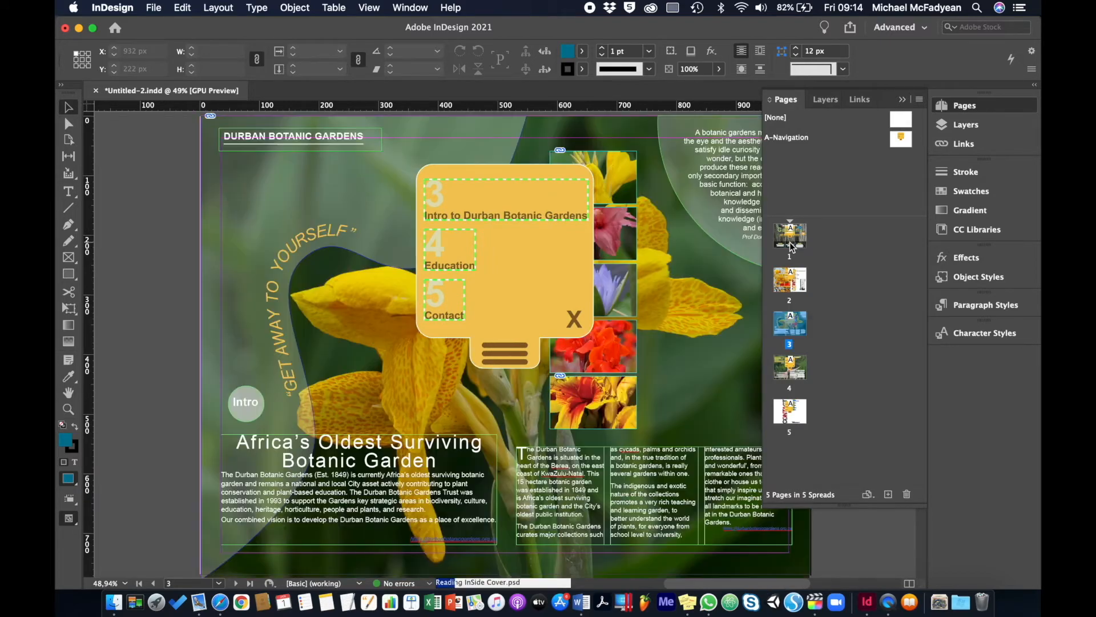
pyautogui.hotkey('shift', 'pageup')
pyautogui.hotkey('shift', 'pageup')
pyautogui.hotkey('shift', 'pageup')
pyautogui.hotkey('shift', 'pageup')
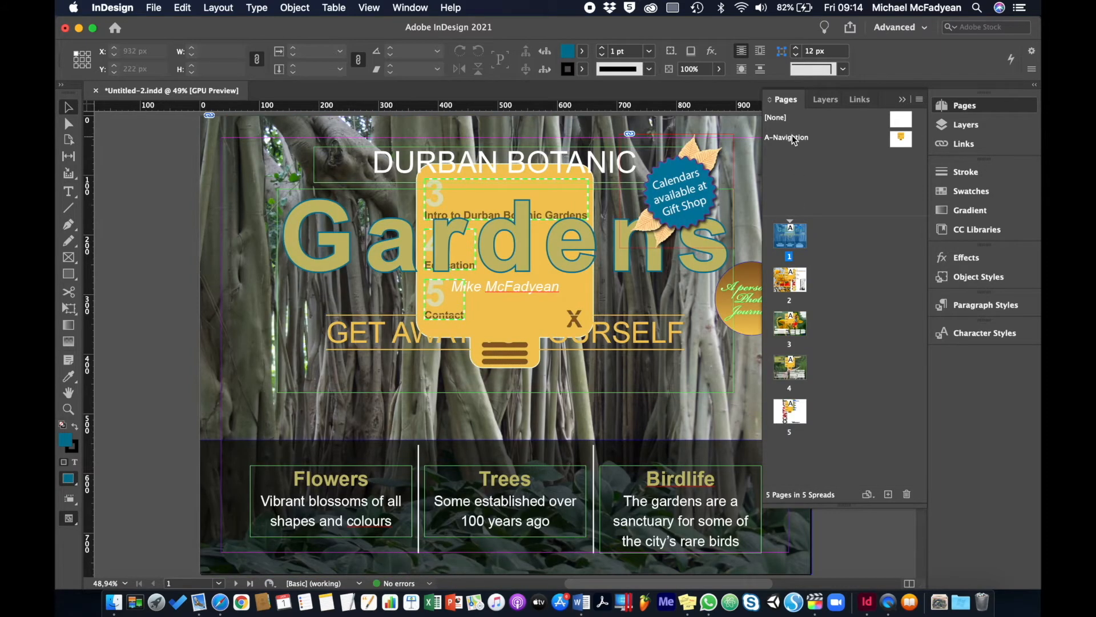
# Step: Create a layer named Navigation above Graphics Above Text and move all objects of the A-Navigation master onto it
pyautogui.doubleClick(796, 138)
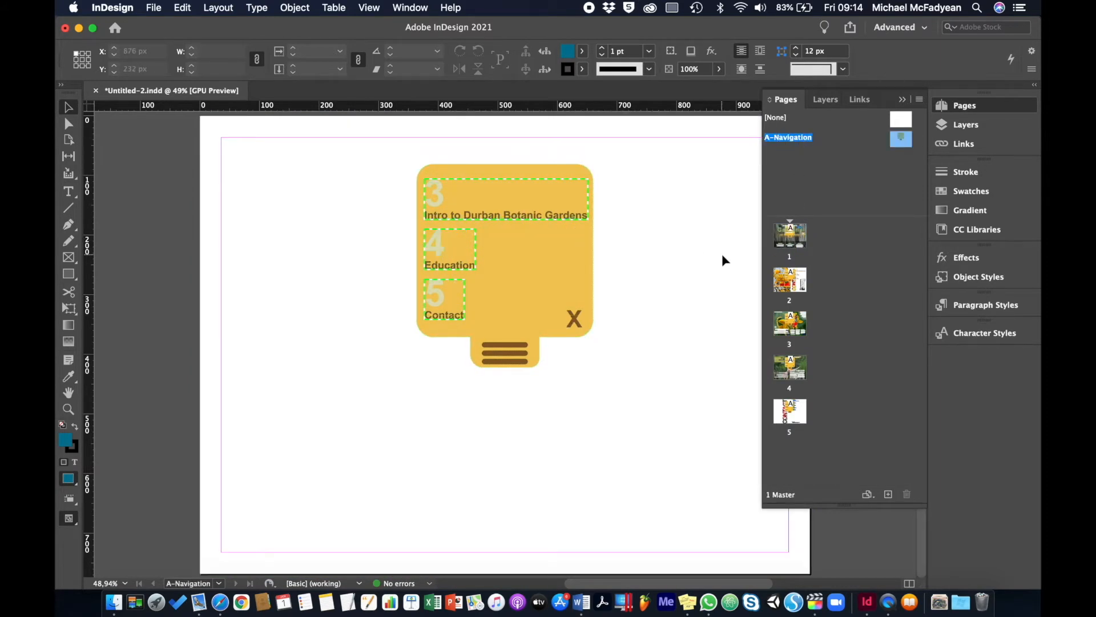
pyautogui.press('super+a')
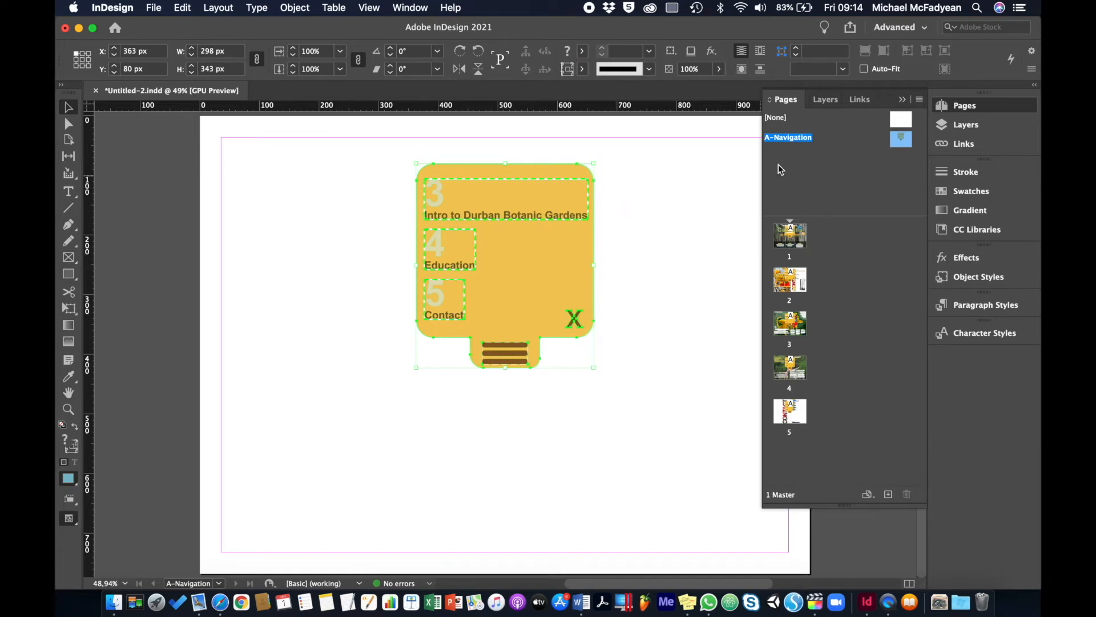
pyautogui.click(824, 101)
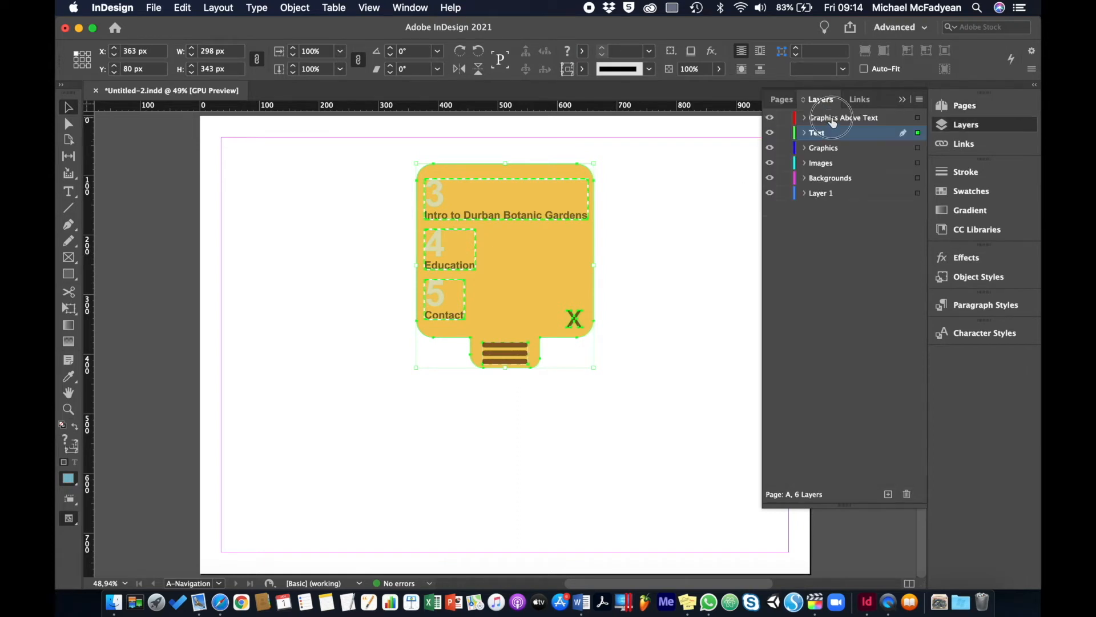
pyautogui.click(832, 118)
pyautogui.click(887, 494)
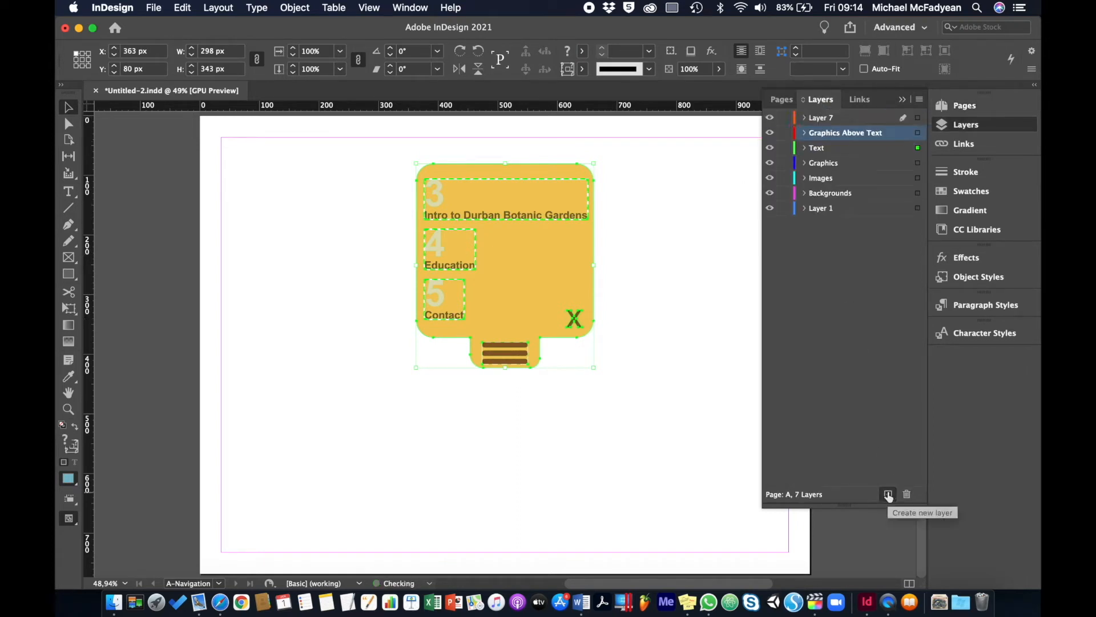
pyautogui.doubleClick(825, 119)
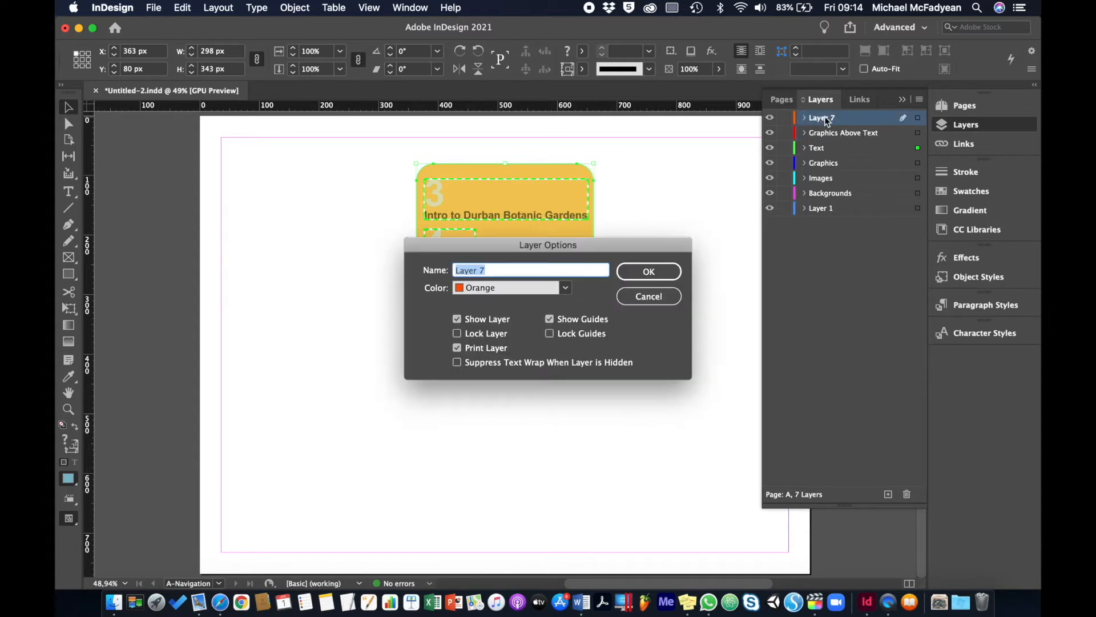
pyautogui.write('N')
pyautogui.write('tion')
pyautogui.press('Return')
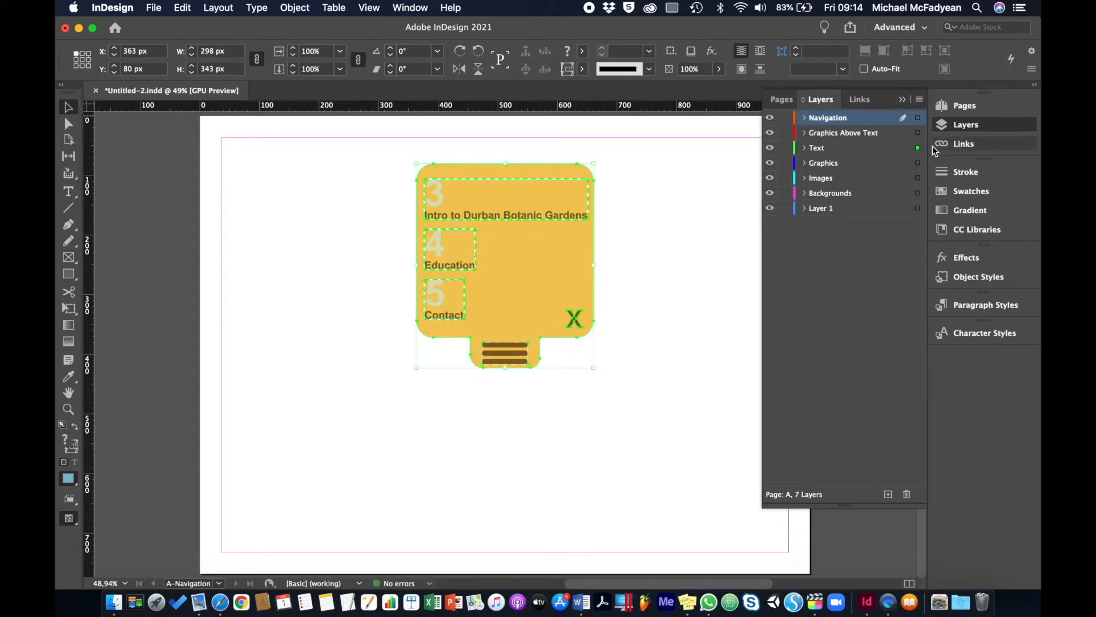
pyautogui.click(918, 118)
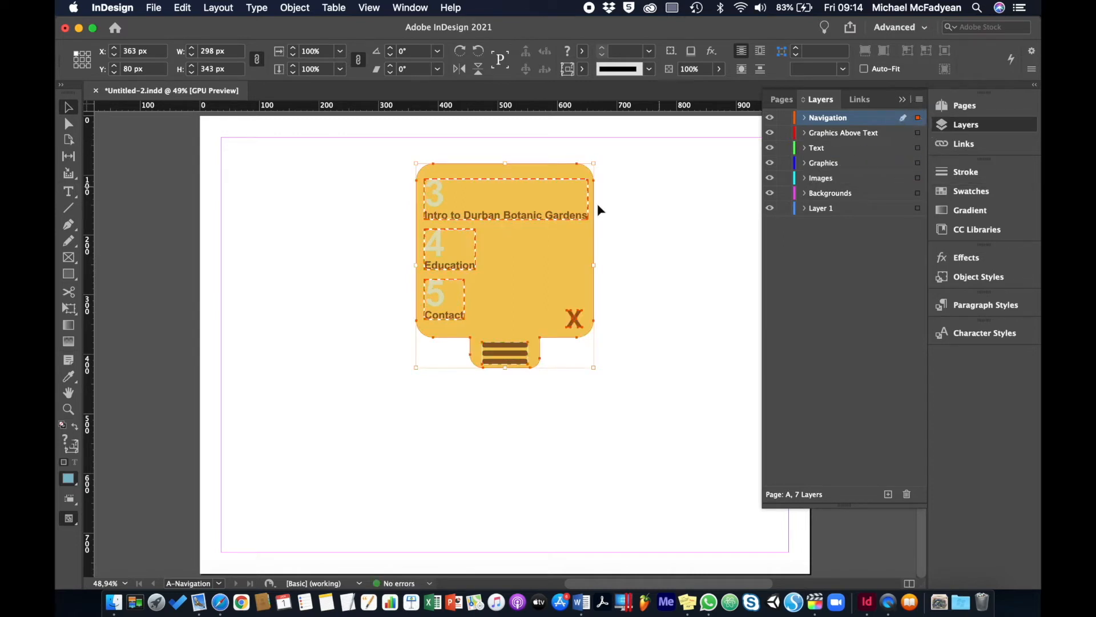
# Step: Page through the document from page 1 to page 5 to check the menu's stacking over the page content
pyautogui.click(782, 101)
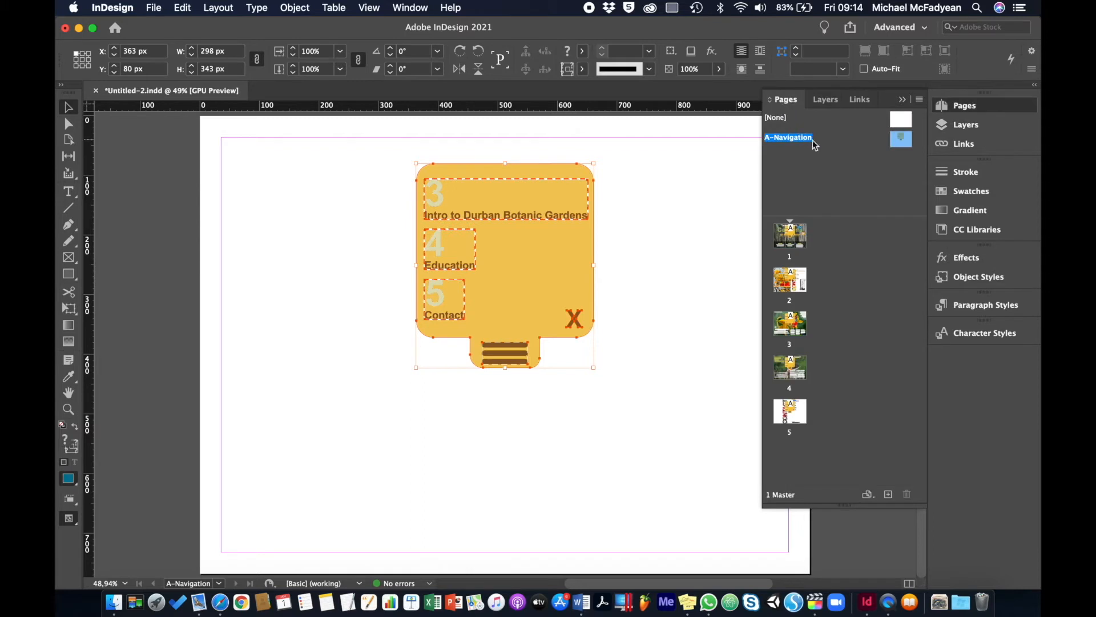
pyautogui.click(790, 241)
pyautogui.doubleClick(788, 240)
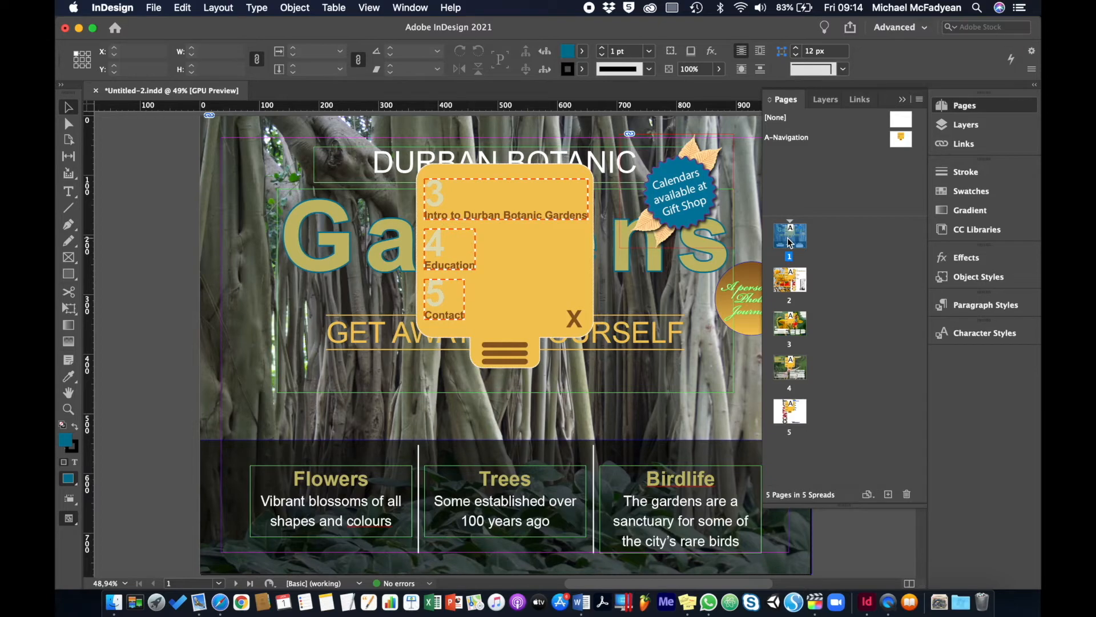
pyautogui.hotkey('shift', 'pagedown')
pyautogui.hotkey('shift', 'pagedown')
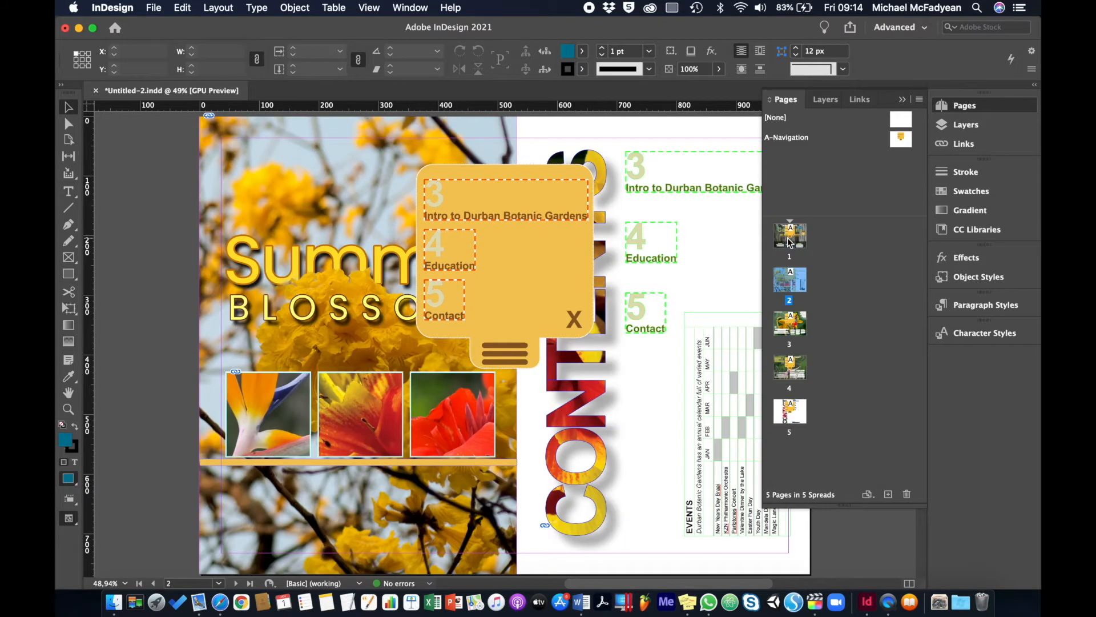
pyautogui.hotkey('shift', 'pagedown')
pyautogui.hotkey('shift', 'pagedown')
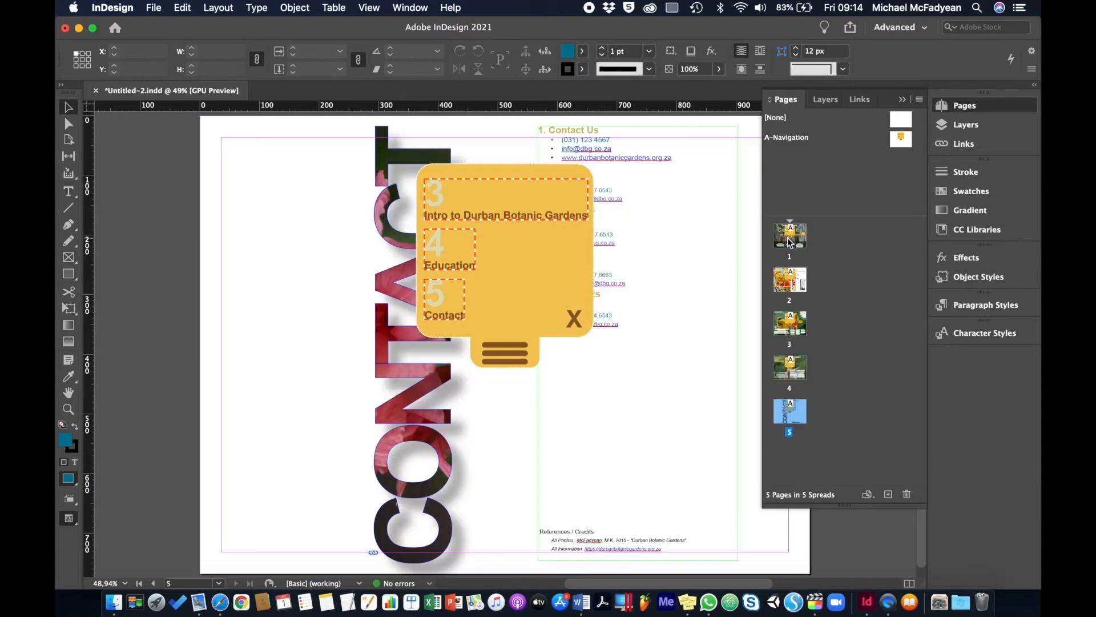
# Step: Convert the Intro to Durban Botanic Gardens entry on the A-Navigation master into a button named 3
pyautogui.hotkey('shift', 'pageup')
pyautogui.hotkey('shift', 'pageup')
pyautogui.hotkey('shift', 'pageup')
pyautogui.hotkey('shift', 'pageup')
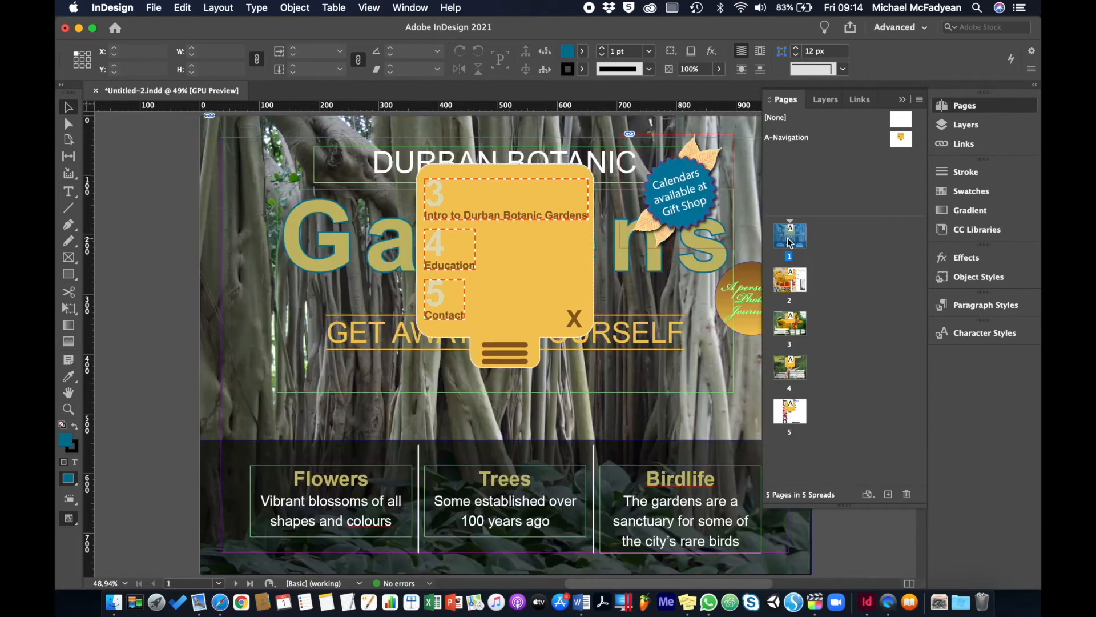
pyautogui.doubleClick(796, 137)
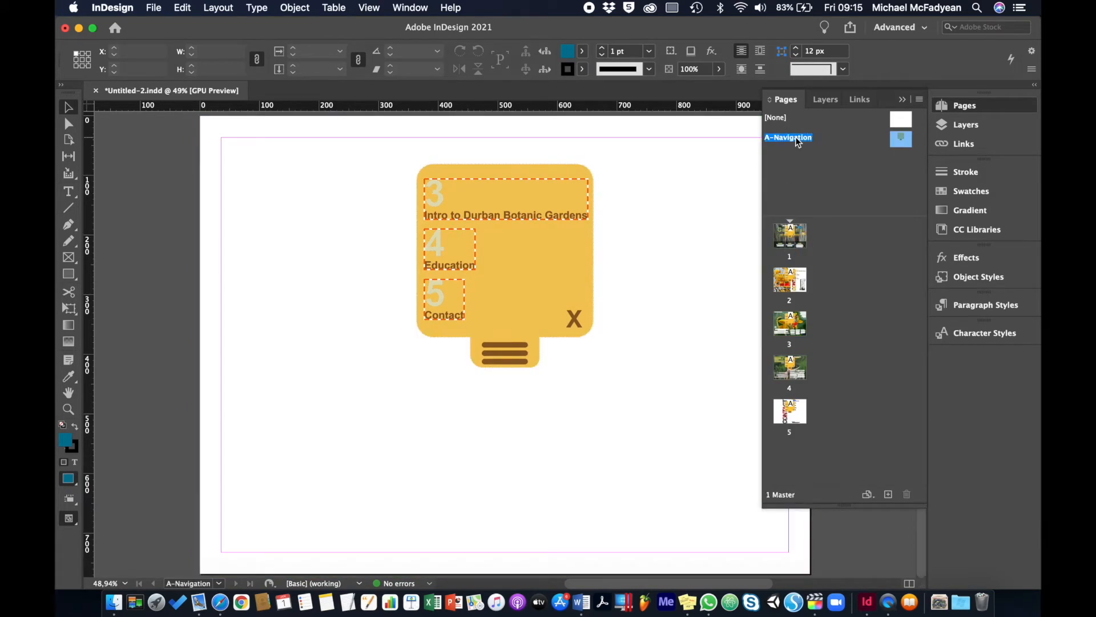
pyautogui.click(436, 199)
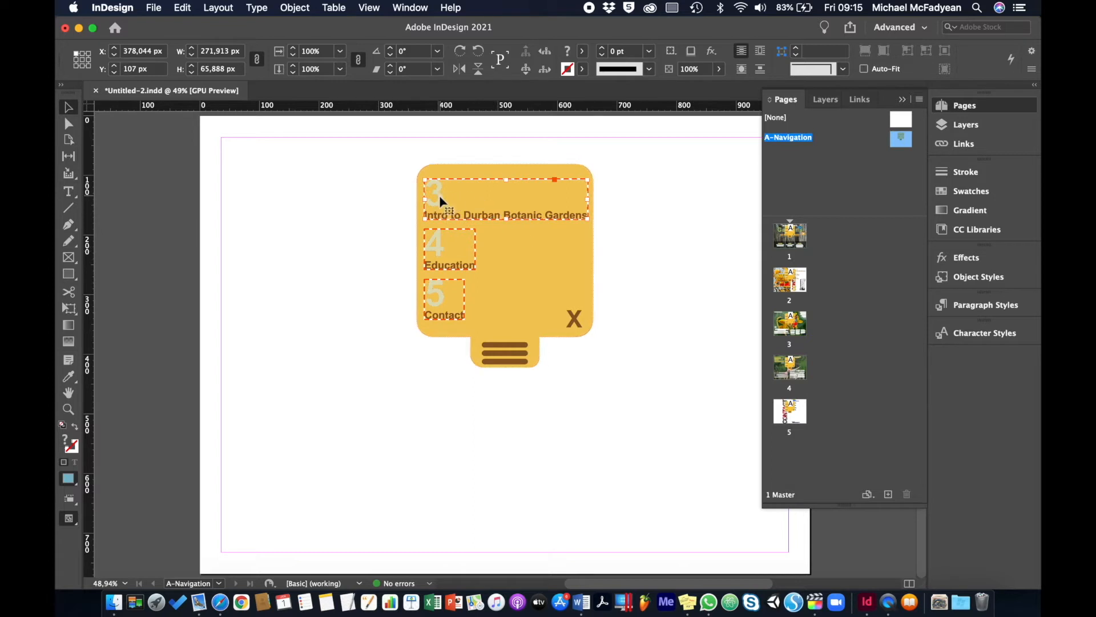
pyautogui.click(404, 8)
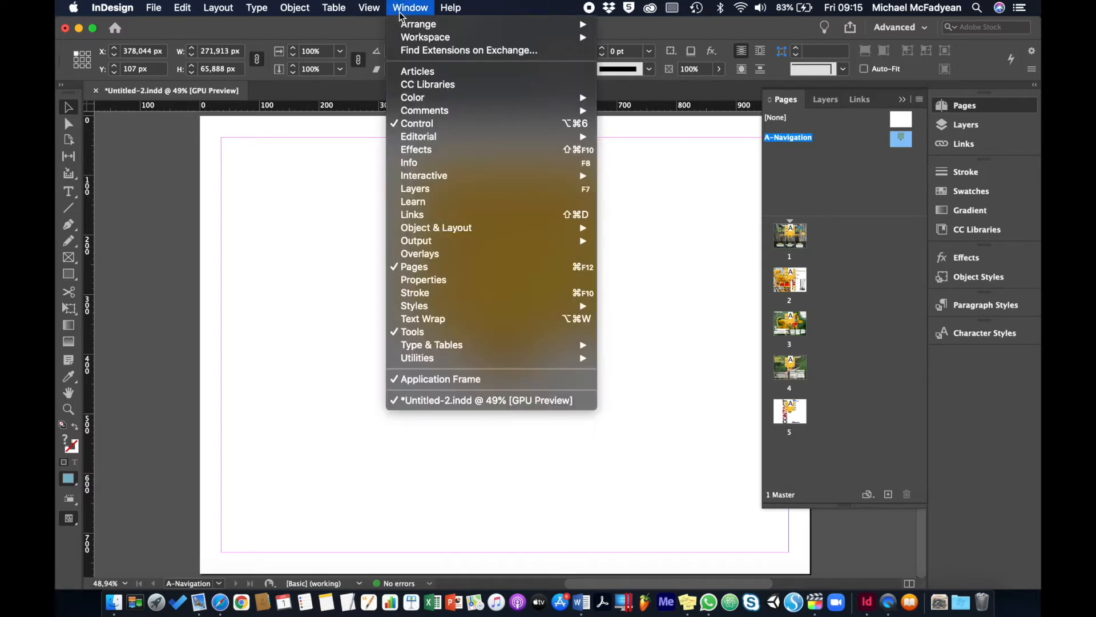
pyautogui.moveTo(463, 177)
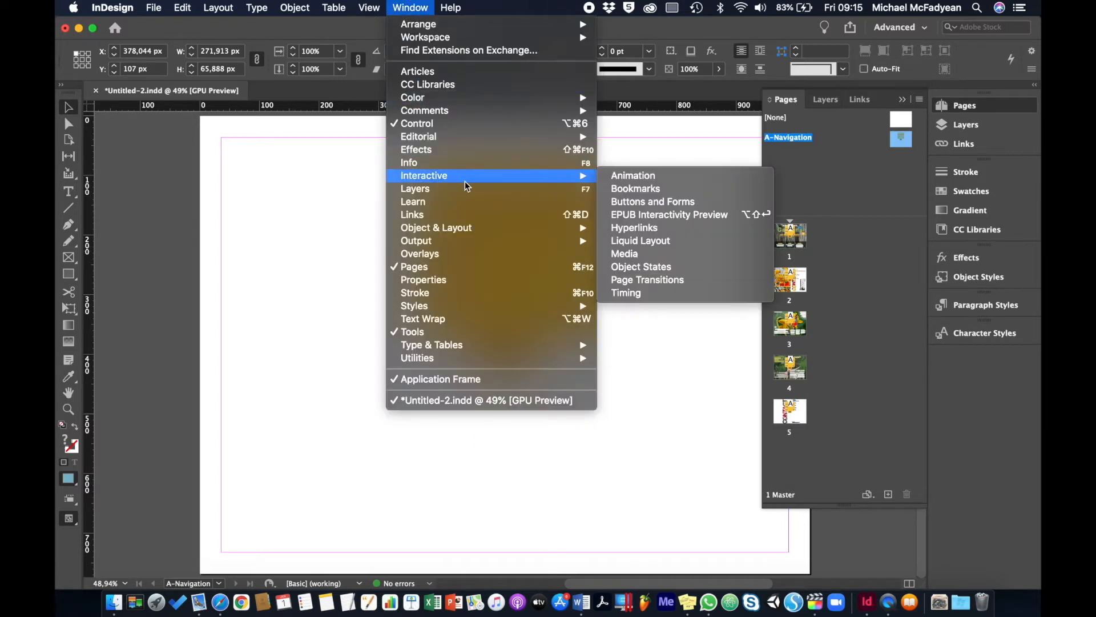
pyautogui.click(641, 201)
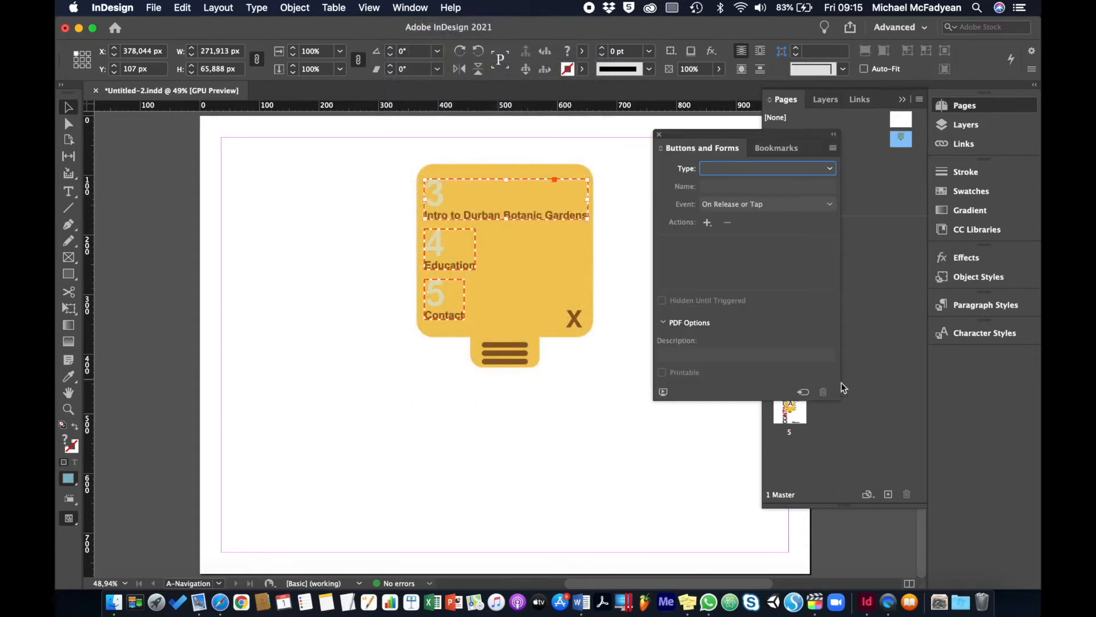
pyautogui.click(802, 392)
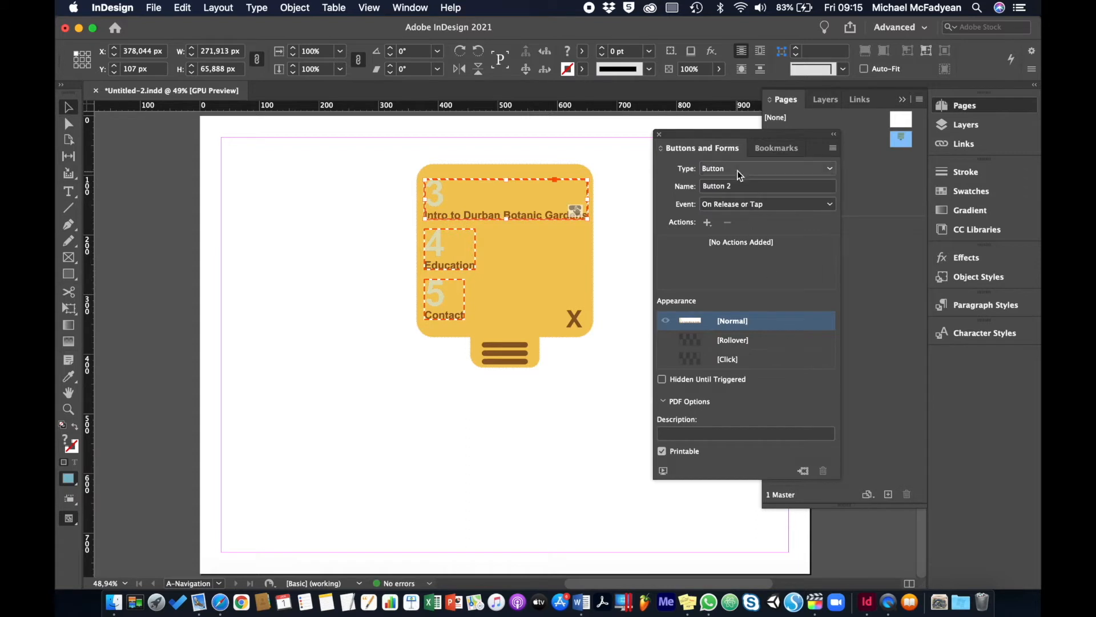
pyautogui.moveTo(739, 186); pyautogui.dragTo(673, 187)
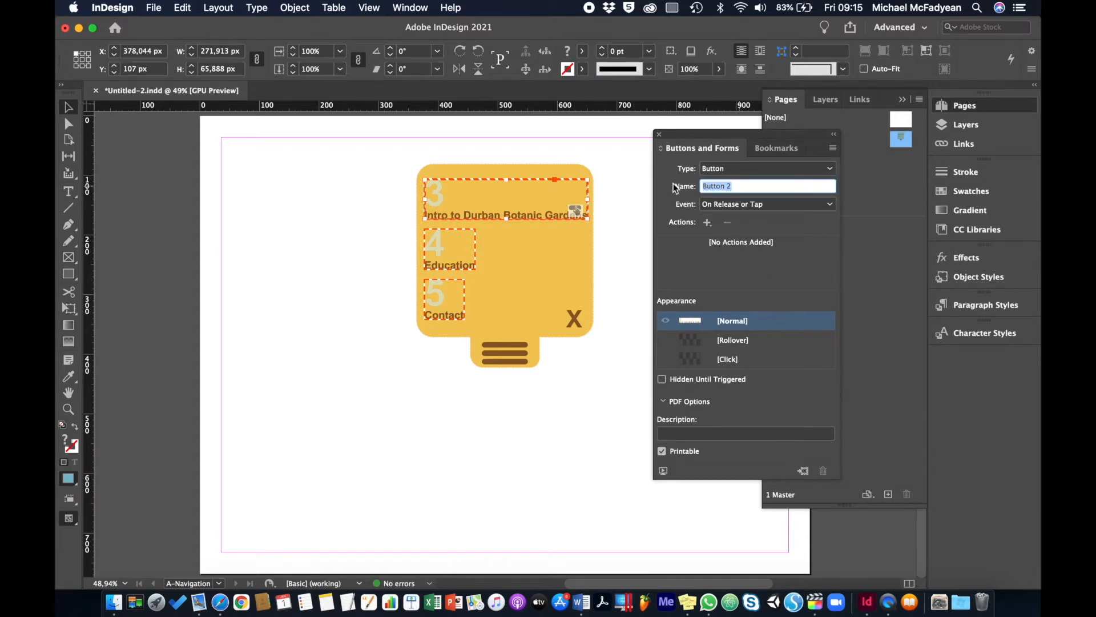
pyautogui.write('3')
# Step: Give button 3 a Go To Destination action with Intro as its destination
pyautogui.click(708, 222)
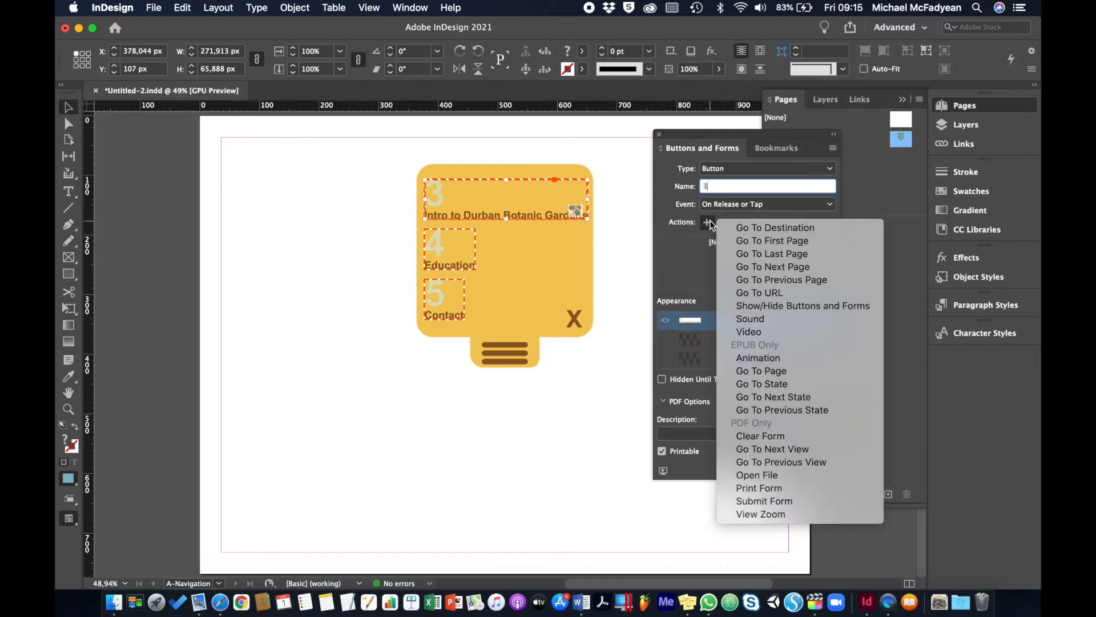
pyautogui.click(732, 227)
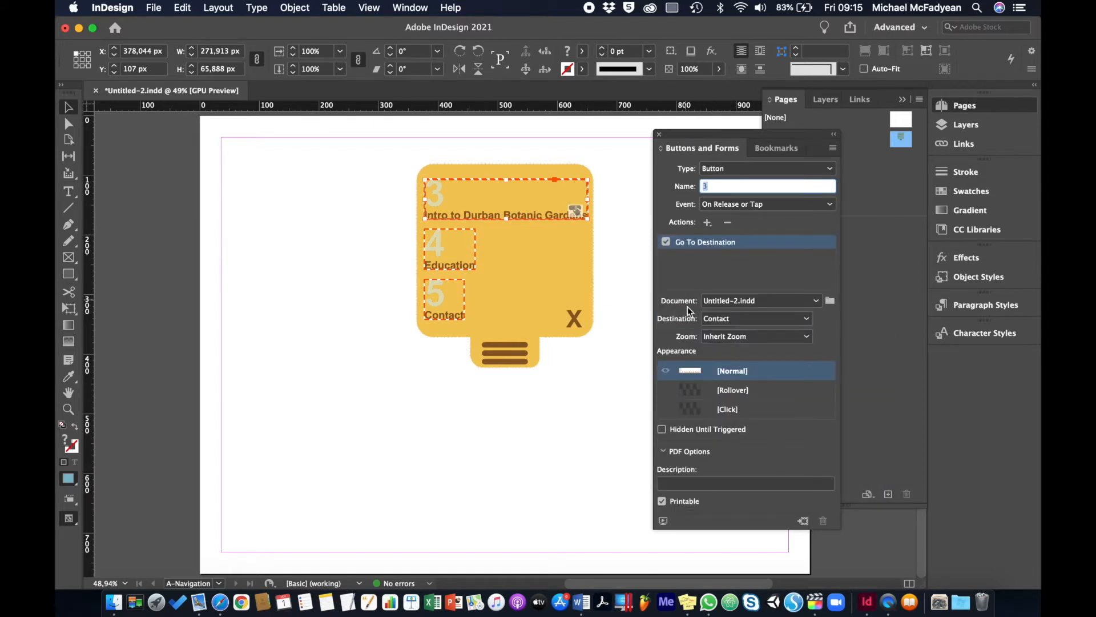
pyautogui.click(807, 319)
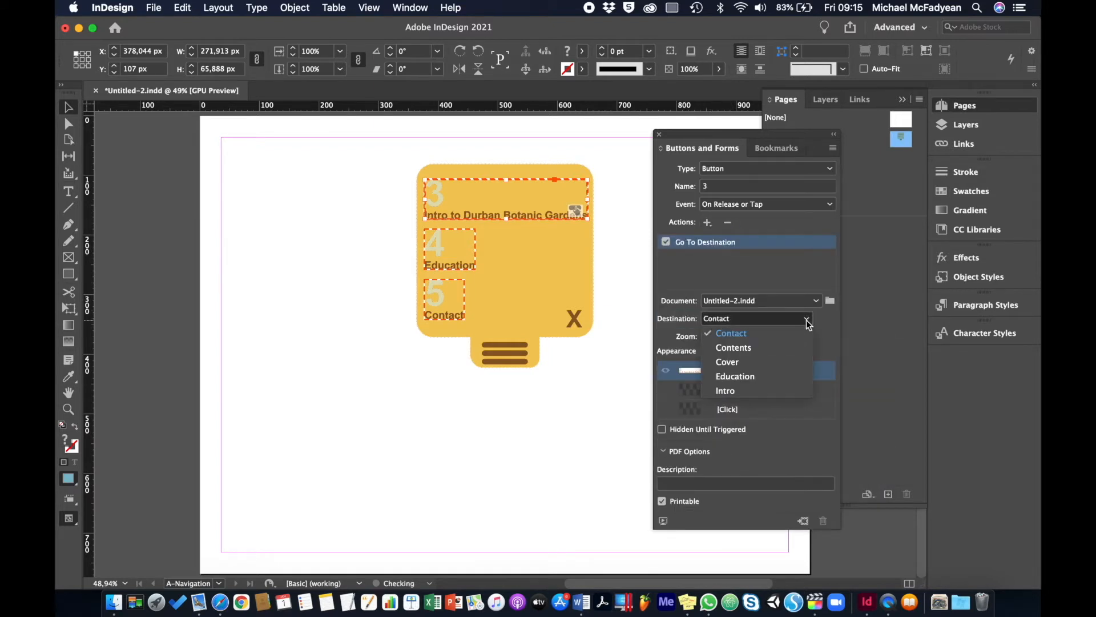
pyautogui.click(747, 391)
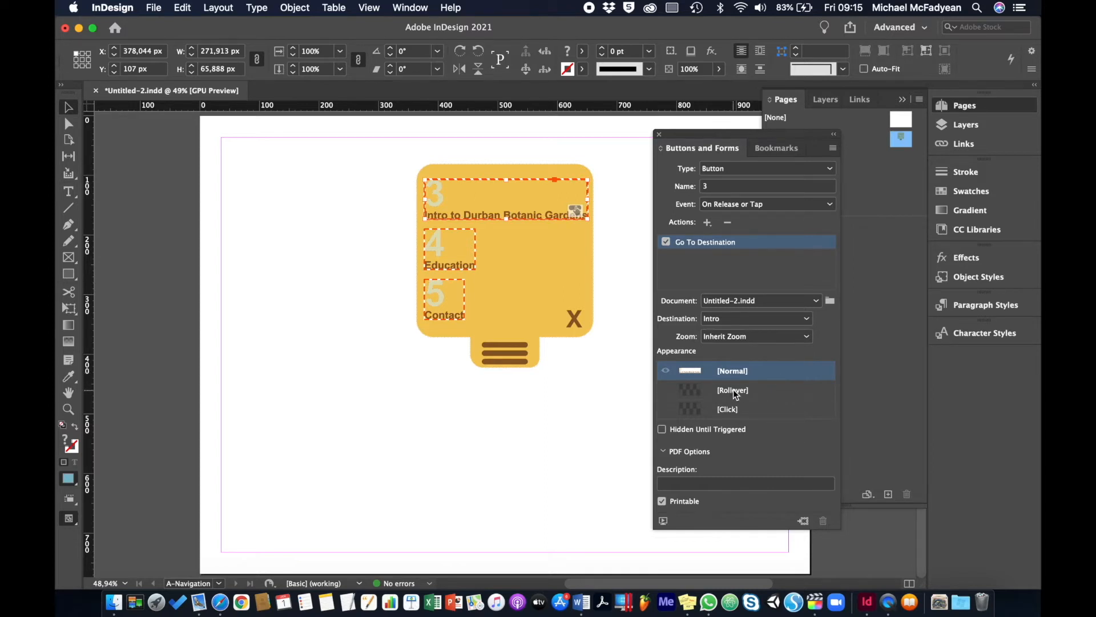
# Step: Add a Rollover appearance with a [Paper] fill to button 3 and compare it with the Normal appearance
pyautogui.click(733, 390)
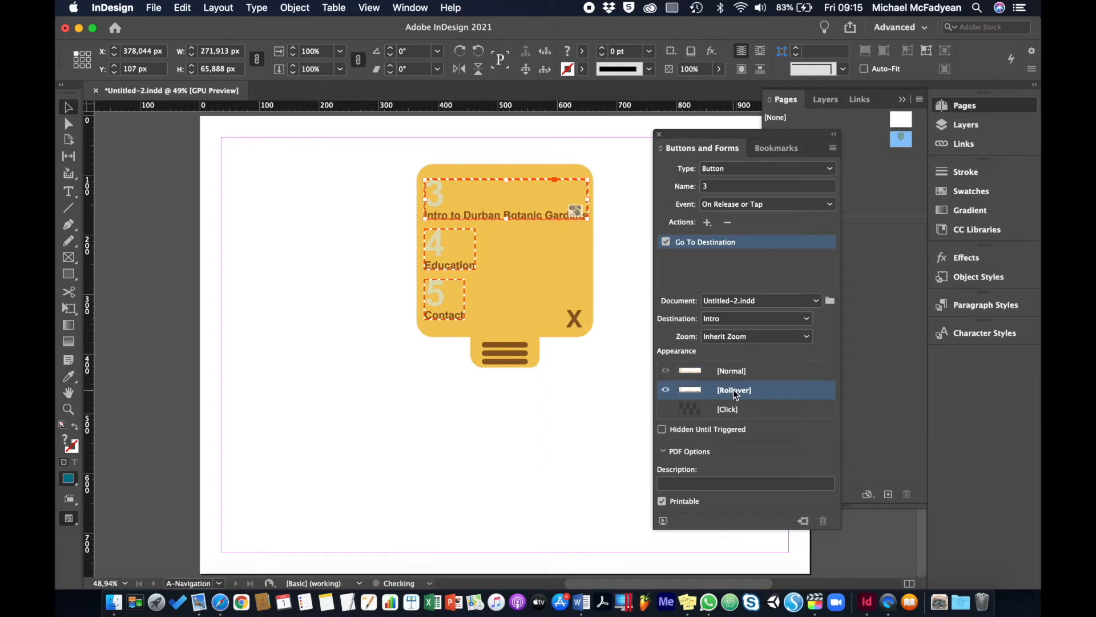
pyautogui.click(583, 51)
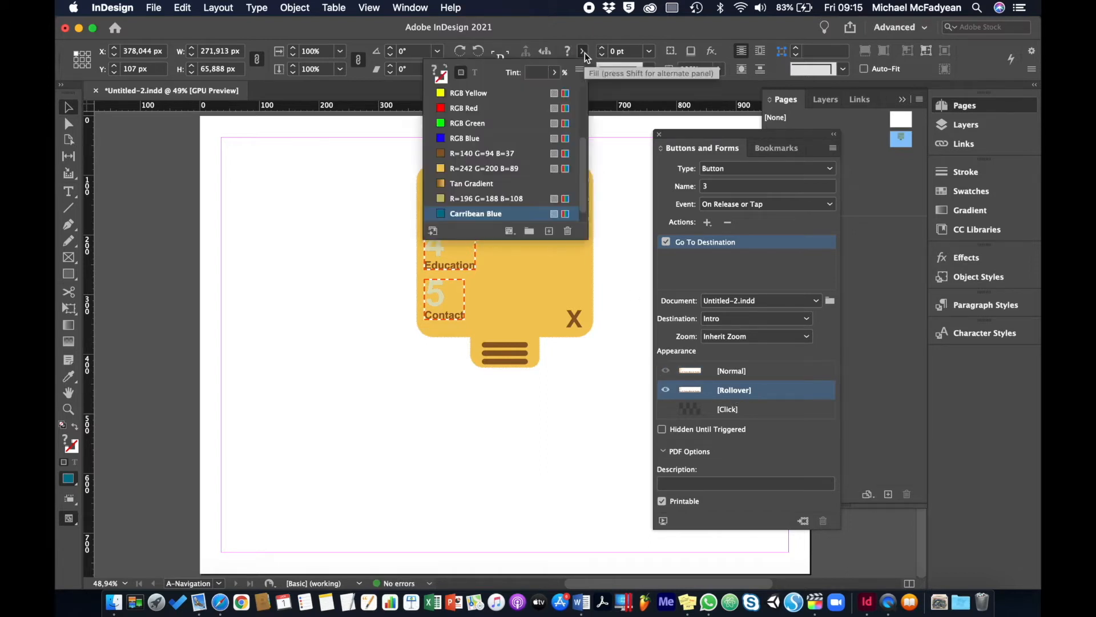
pyautogui.scroll(3, 465, 87)
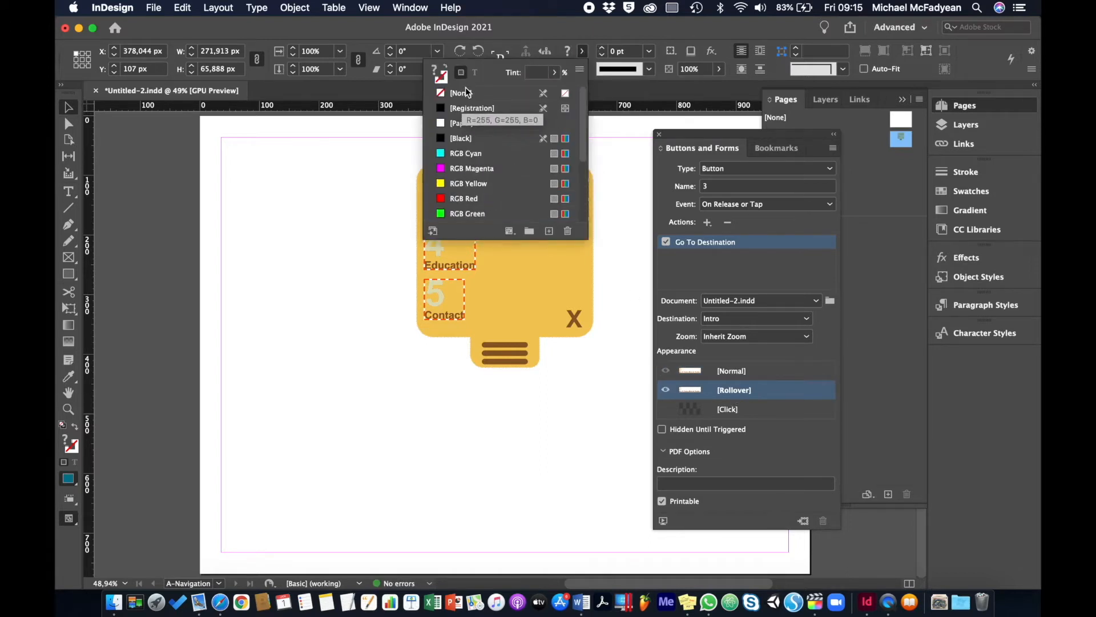
pyautogui.click(444, 120)
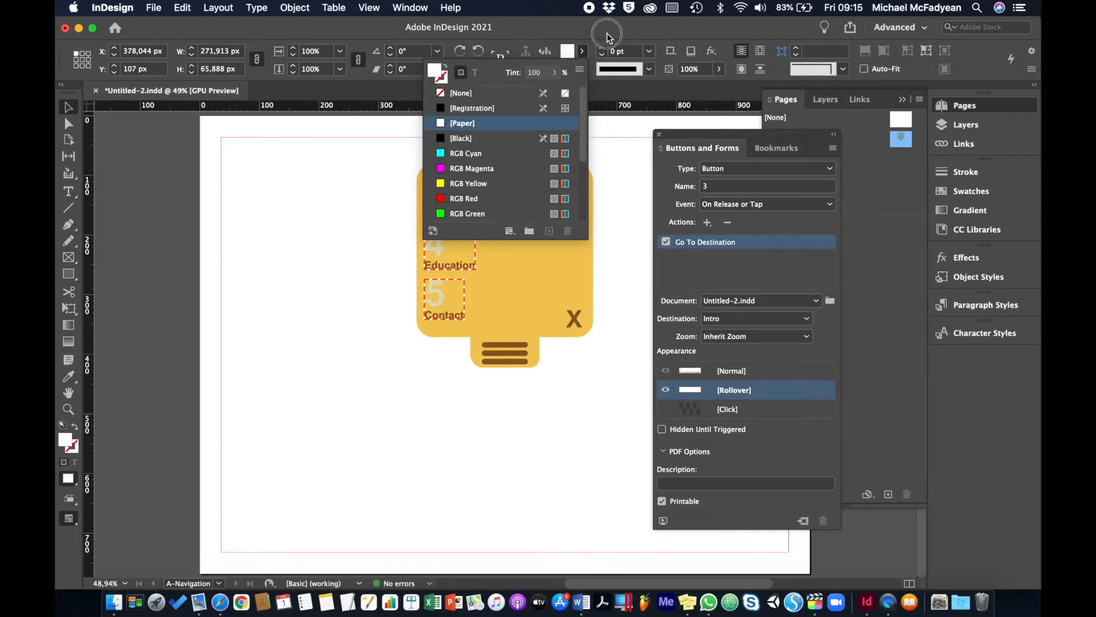
pyautogui.click(716, 372)
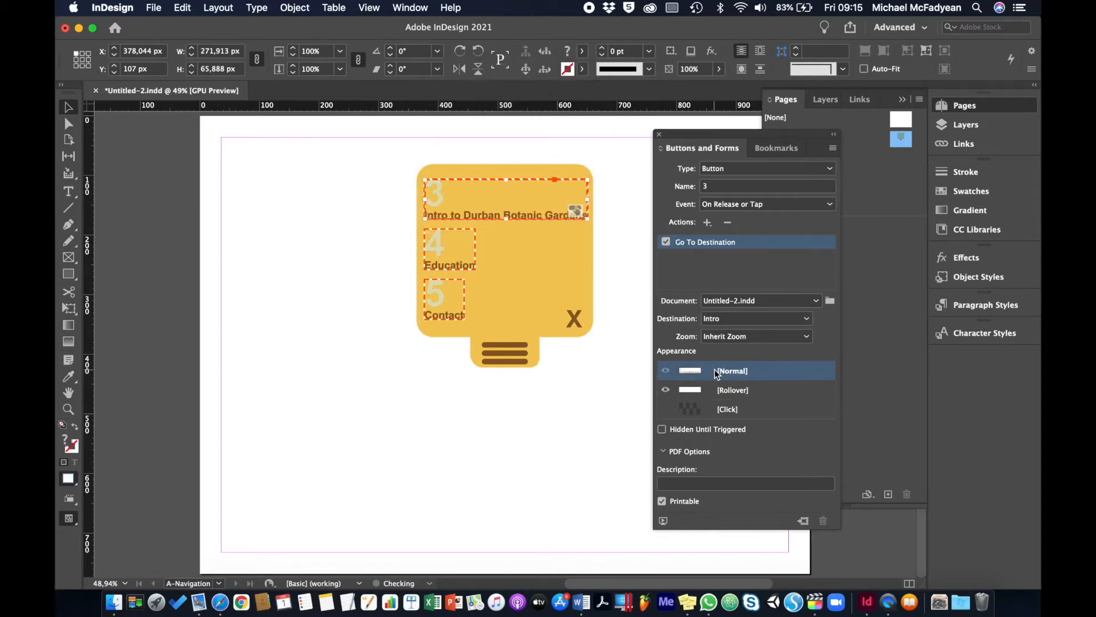
pyautogui.click(725, 392)
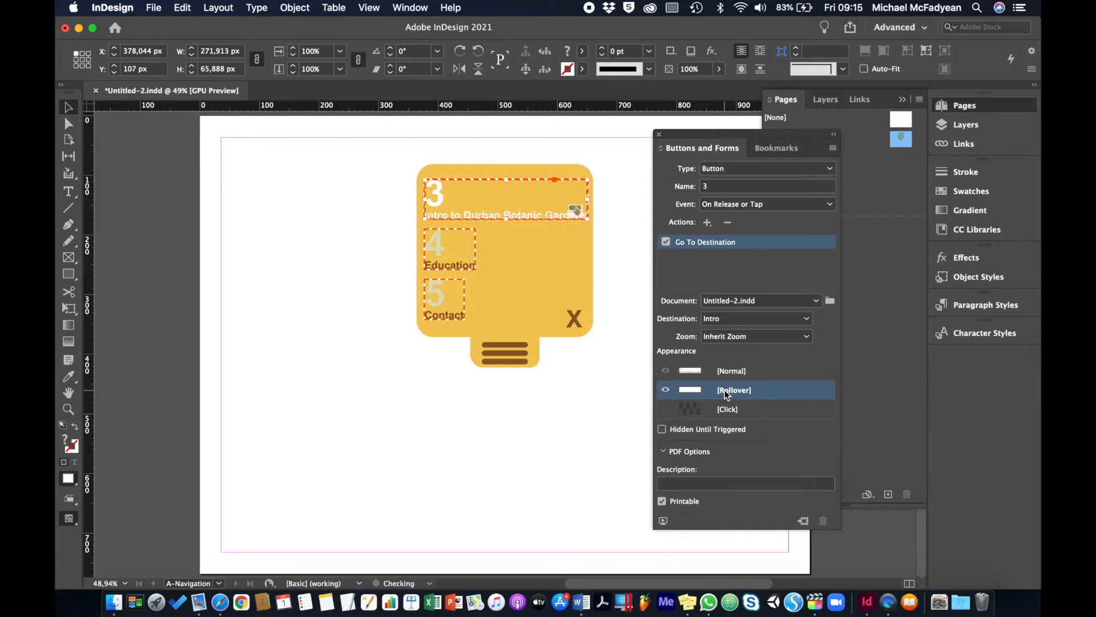
pyautogui.click(735, 370)
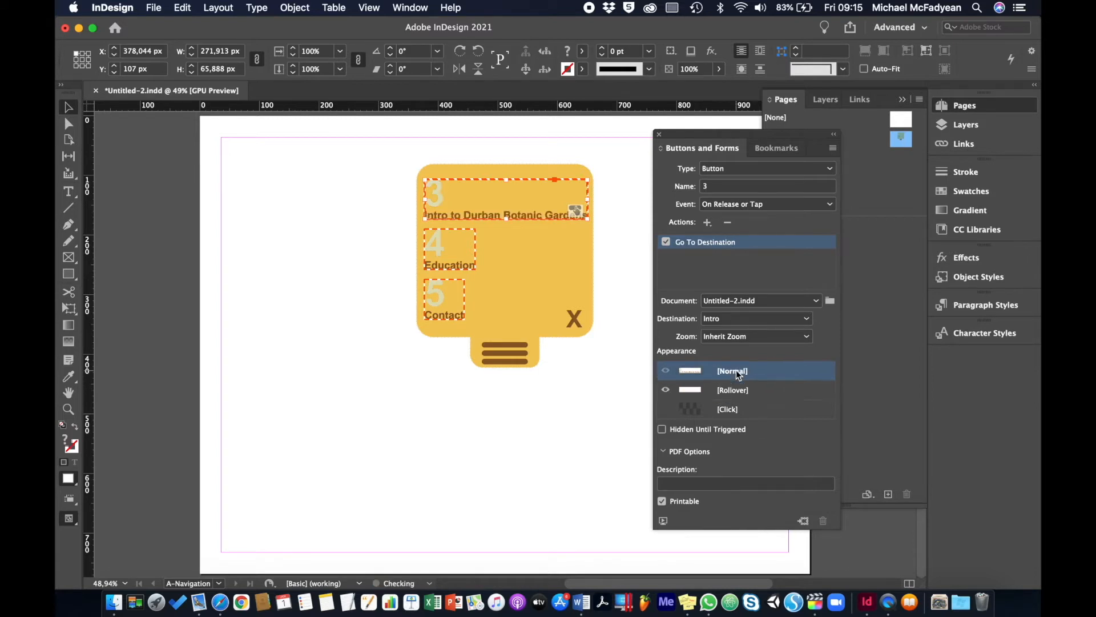
# Step: Convert the Education menu entry into a button named 4 with a Go To Destination action to Education
pyautogui.click(443, 253)
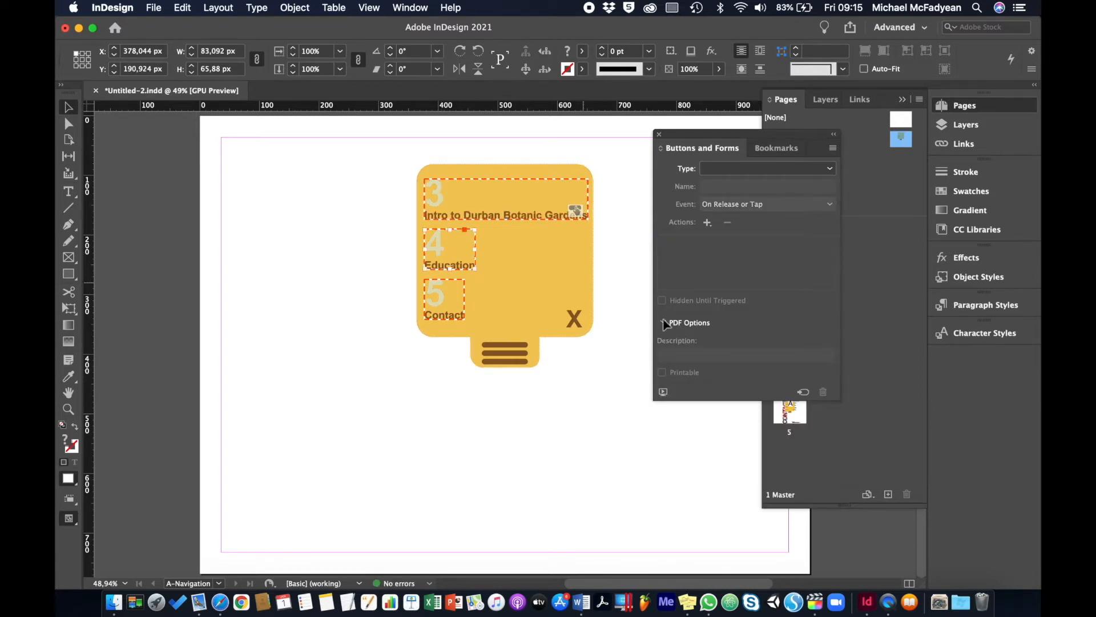
pyautogui.click(804, 393)
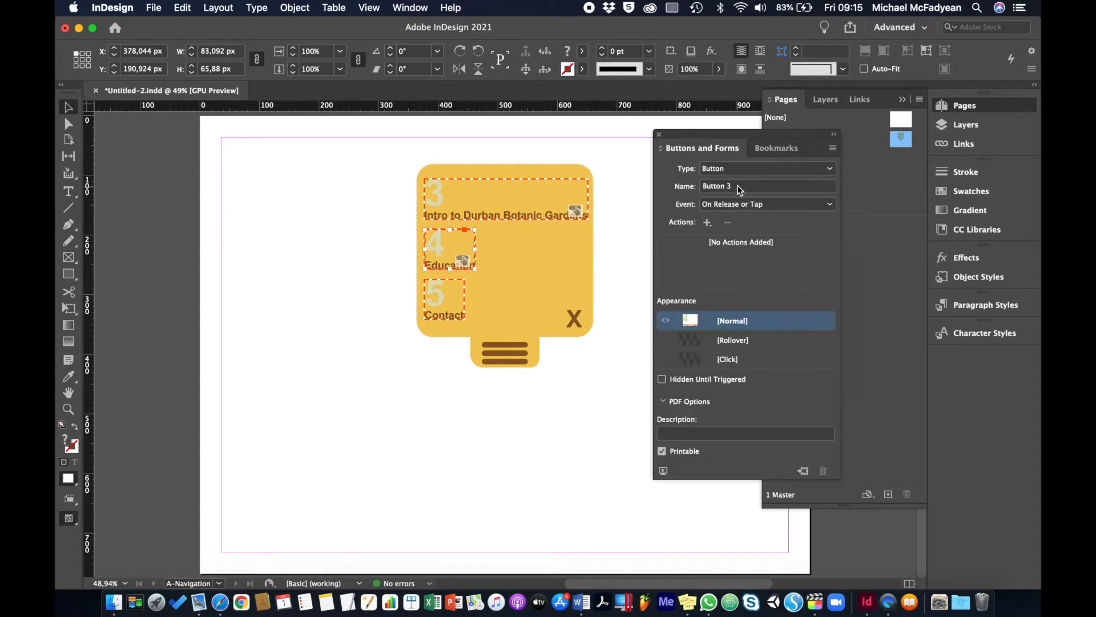
pyautogui.click(738, 185)
pyautogui.write('4')
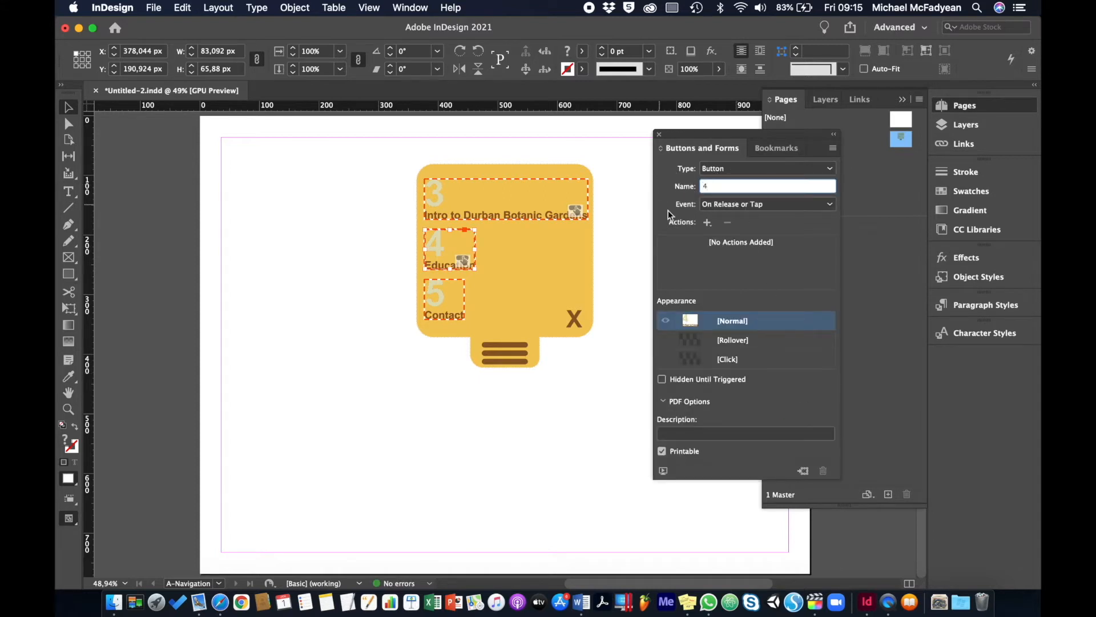
pyautogui.click(708, 222)
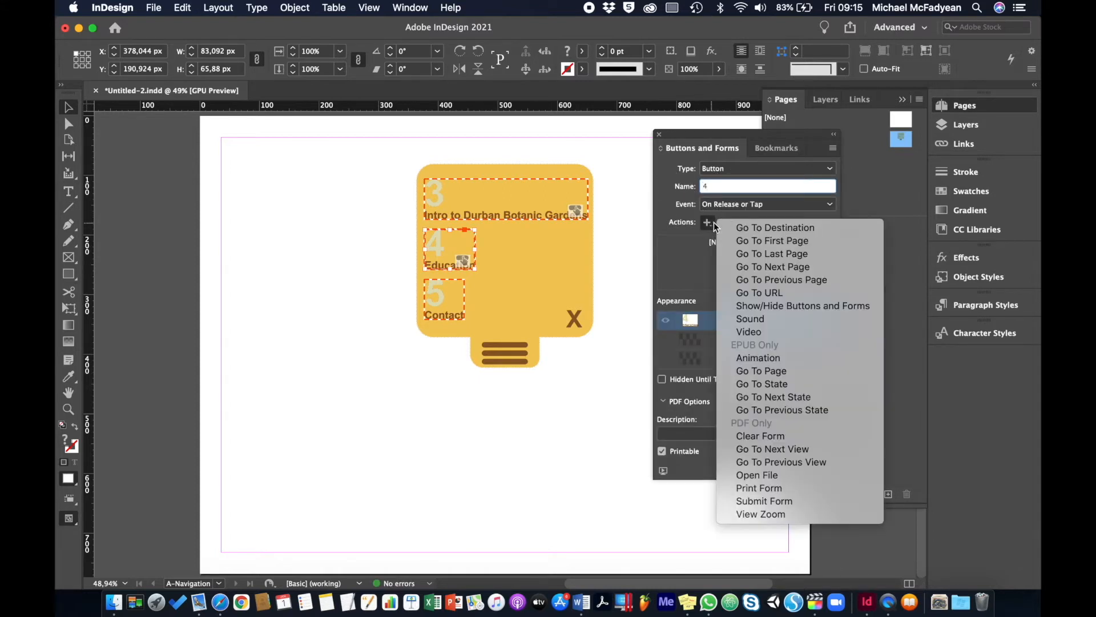
pyautogui.click(742, 224)
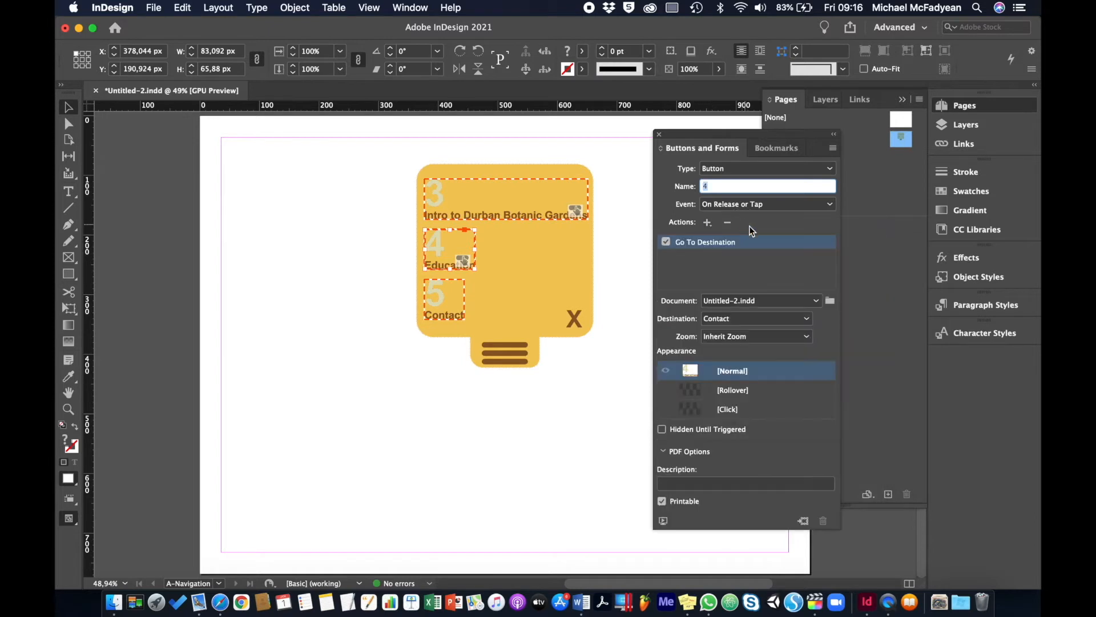
pyautogui.click(806, 318)
pyautogui.click(774, 376)
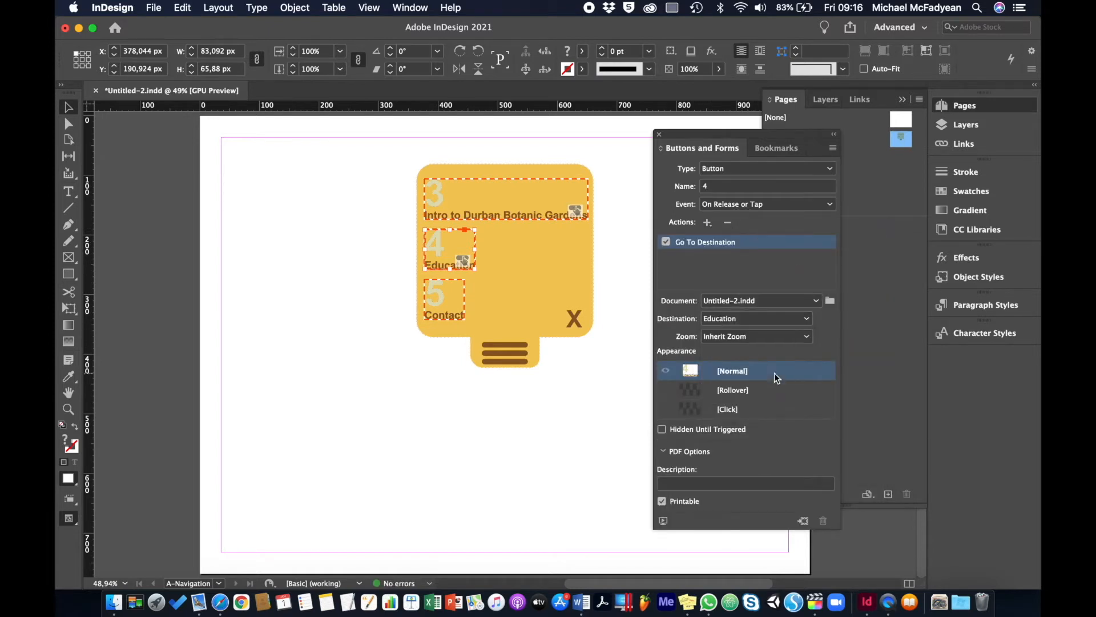
# Step: Add a Rollover appearance with a [Paper] fill to button 4 and return it to the Normal appearance
pyautogui.click(748, 392)
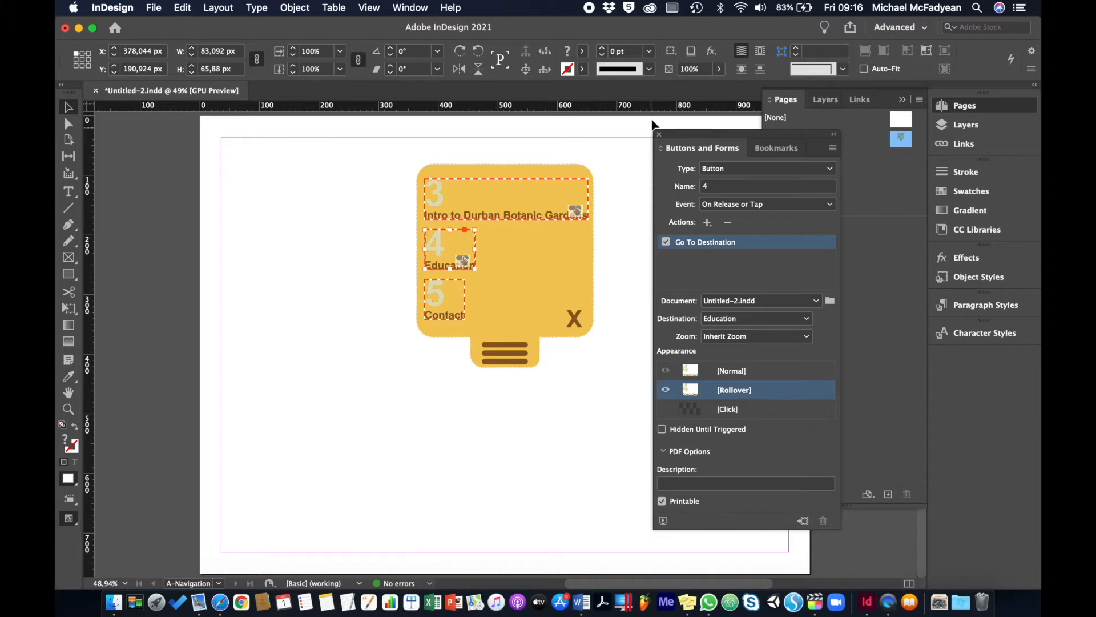
pyautogui.click(583, 53)
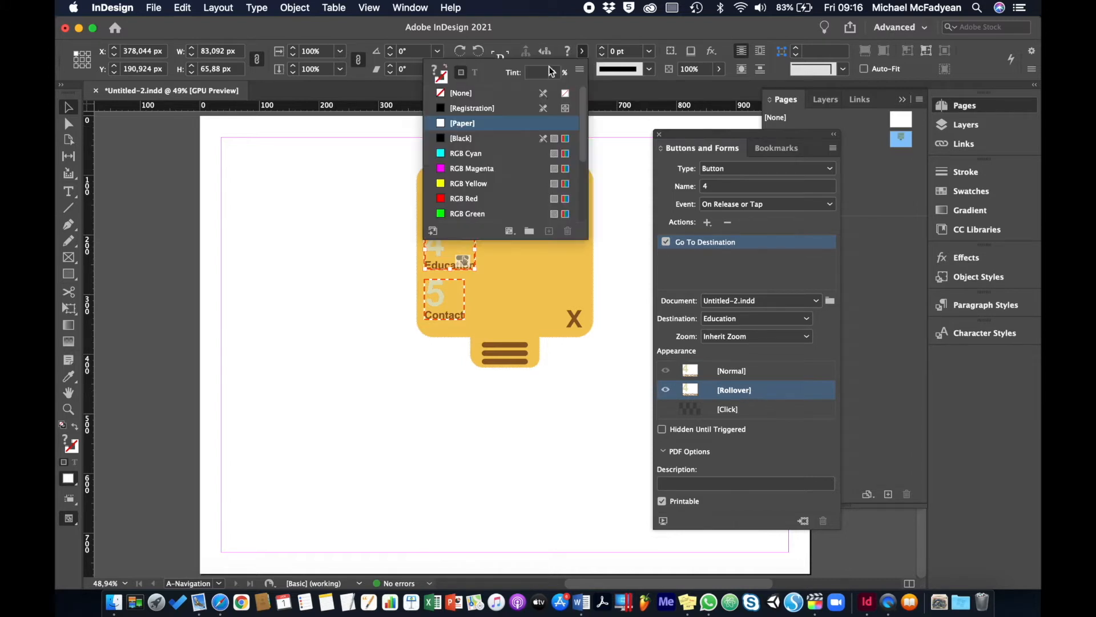
pyautogui.click(443, 125)
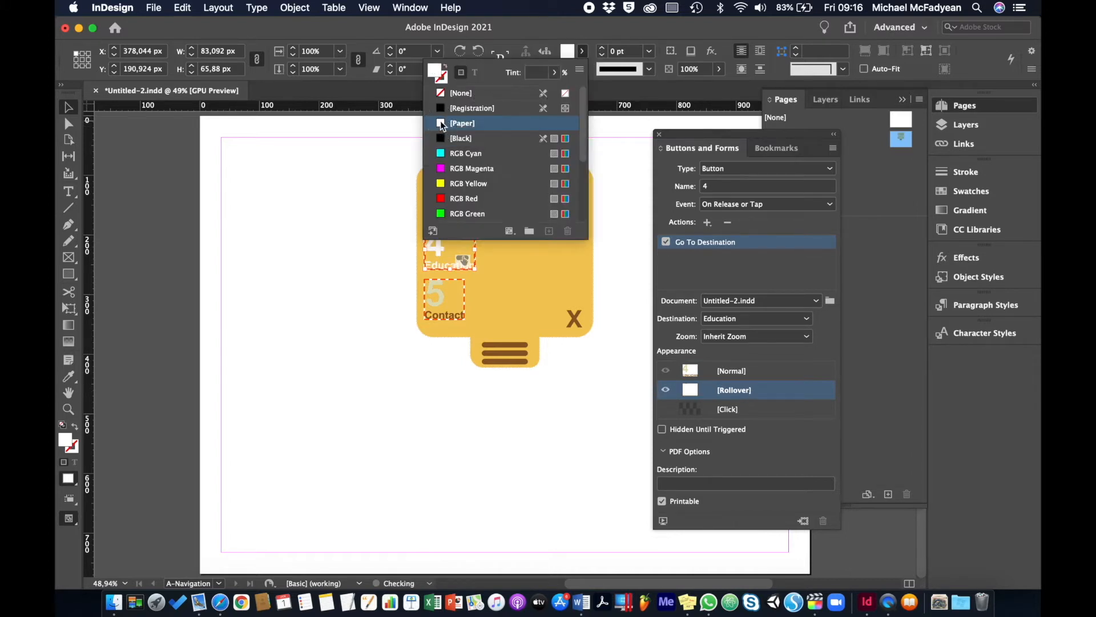
pyautogui.click(755, 372)
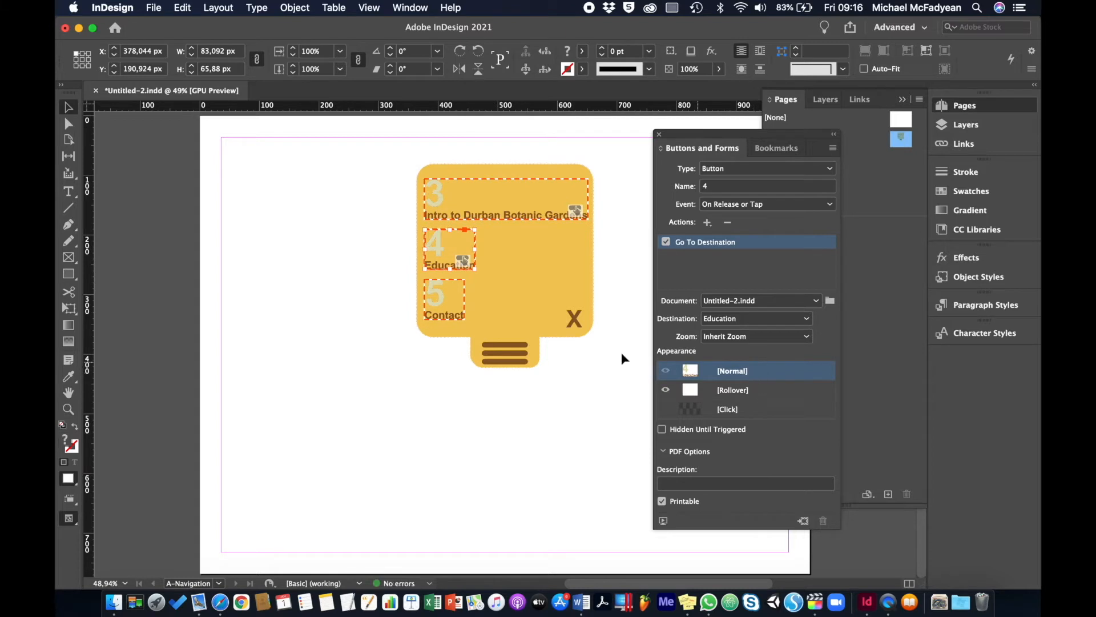
# Step: Convert the Contact menu entry into a button named 5 with a Go To Destination action to Contact
pyautogui.click(445, 303)
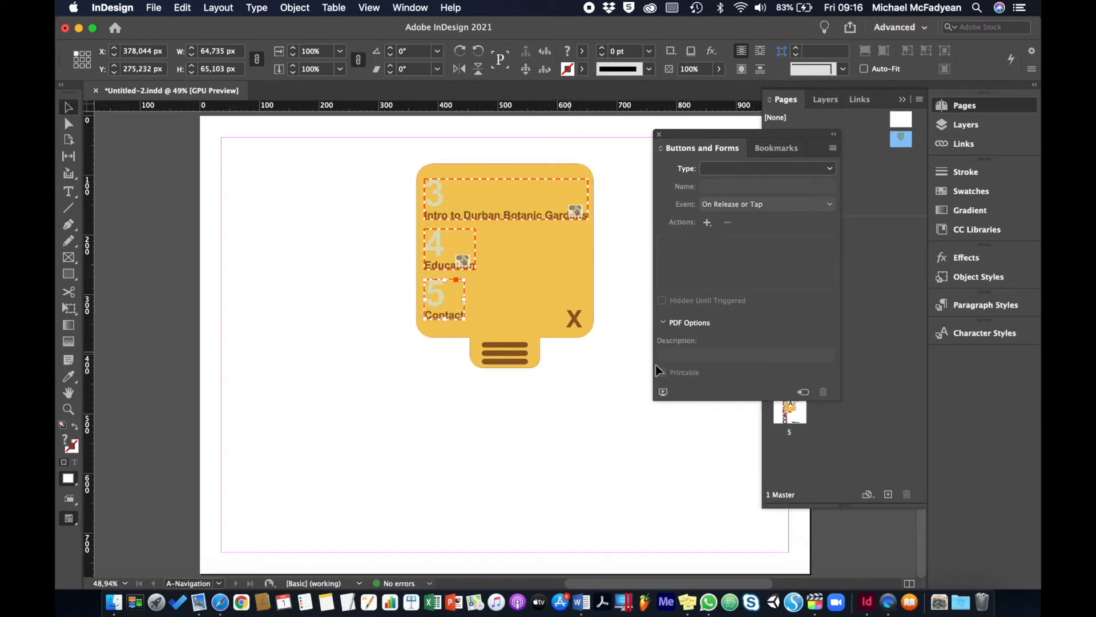
pyautogui.click(803, 391)
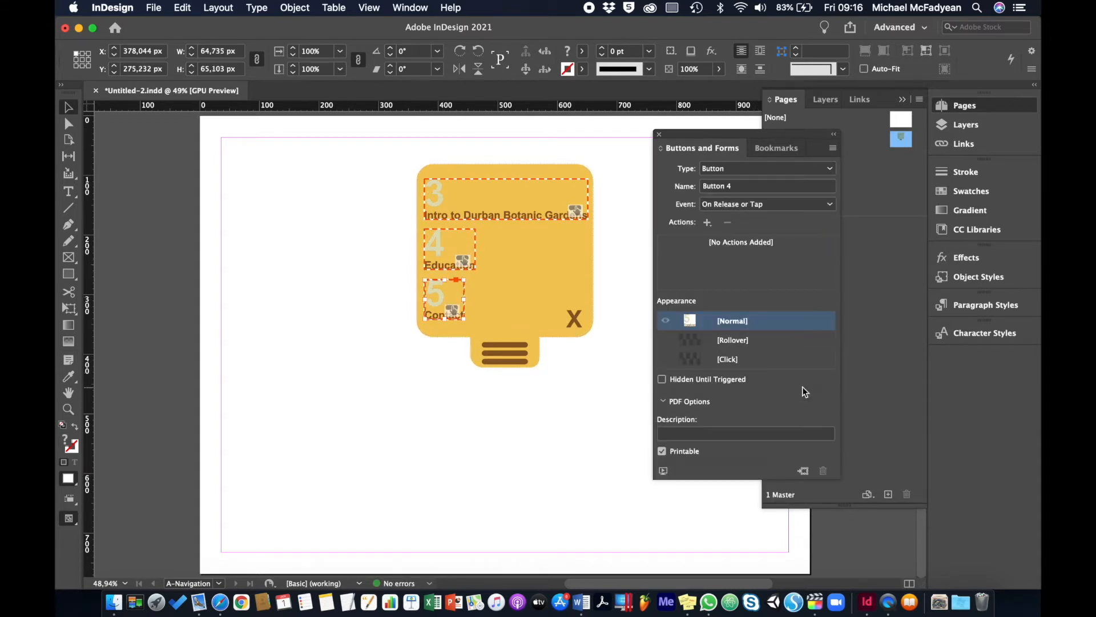
pyautogui.click(737, 186)
pyautogui.press('super+a')
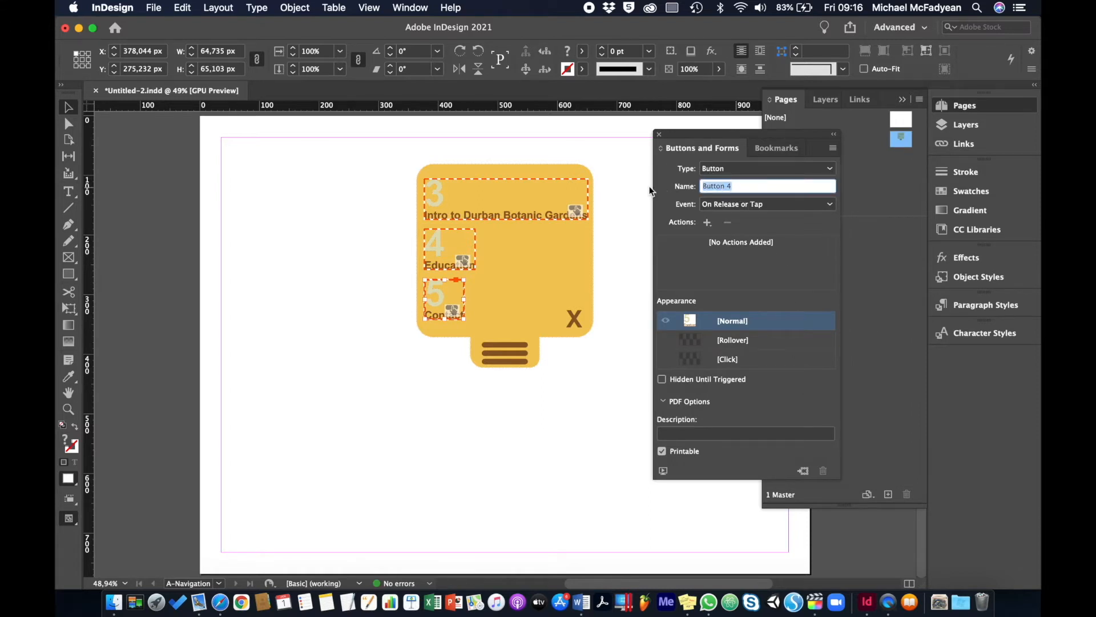
pyautogui.write('5')
pyautogui.click(707, 223)
pyautogui.click(732, 224)
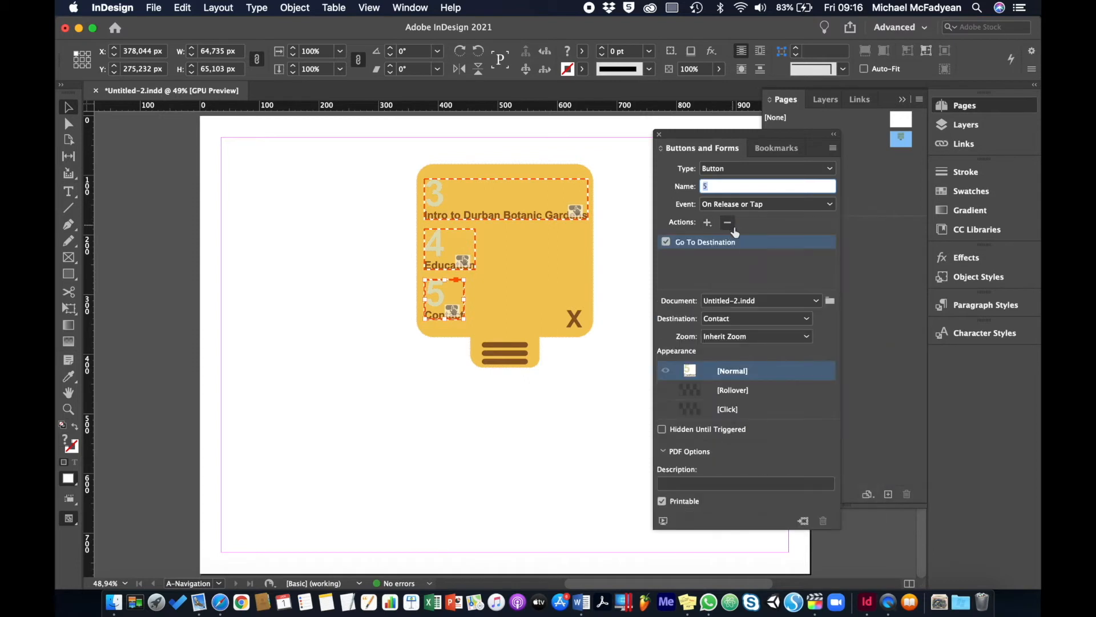
pyautogui.click(807, 318)
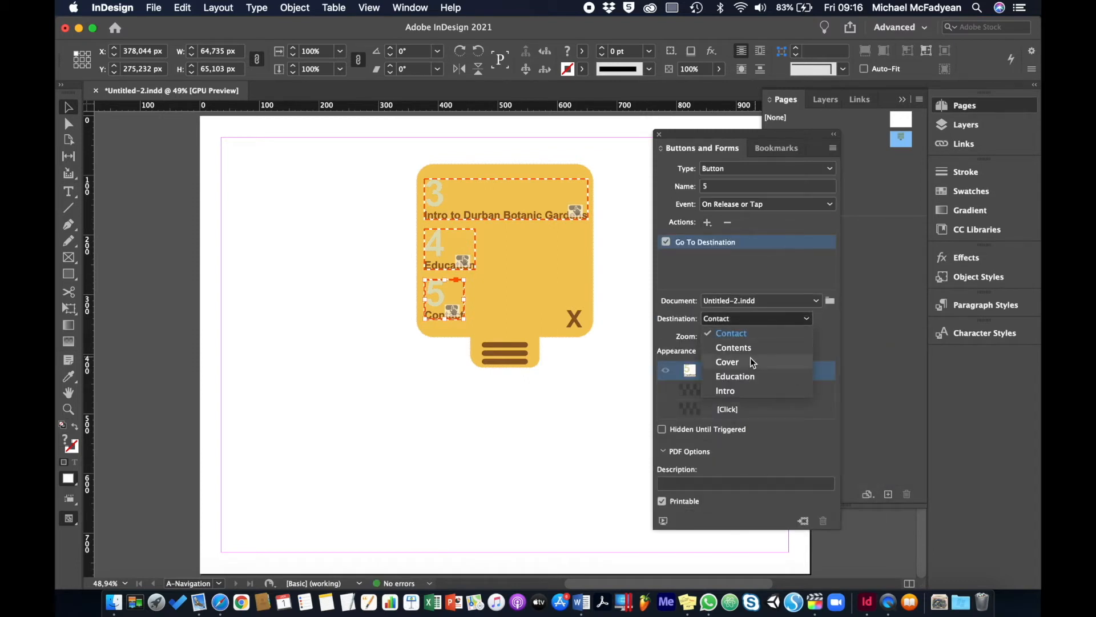
pyautogui.click(755, 333)
# Step: Add a Rollover appearance with a [Paper] fill to button 5 and return it to the Normal appearance
pyautogui.click(734, 389)
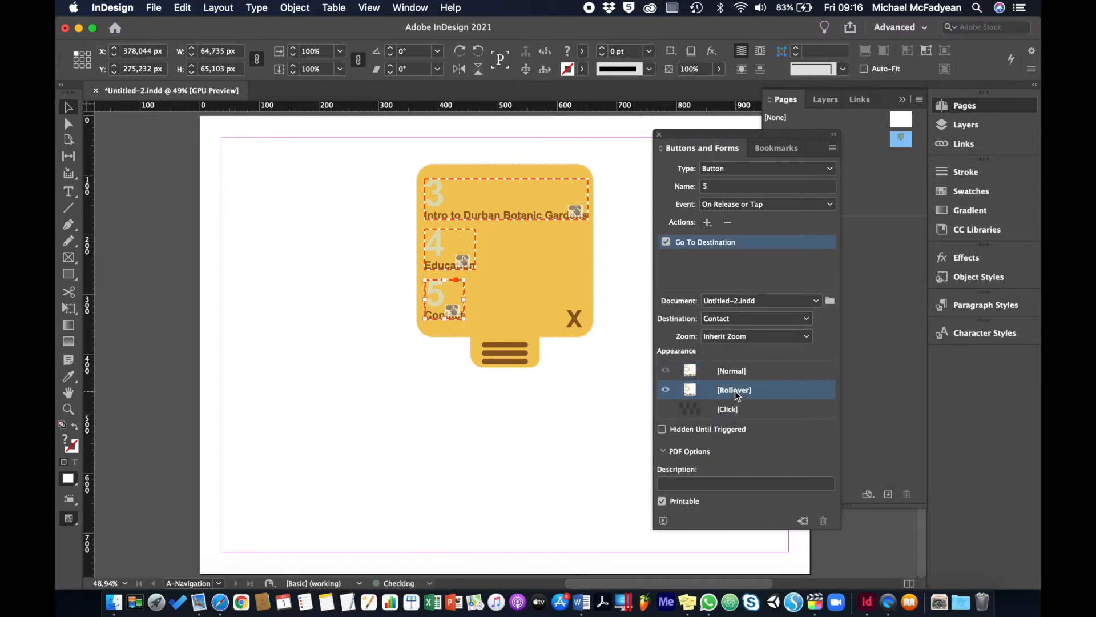
pyautogui.click(583, 55)
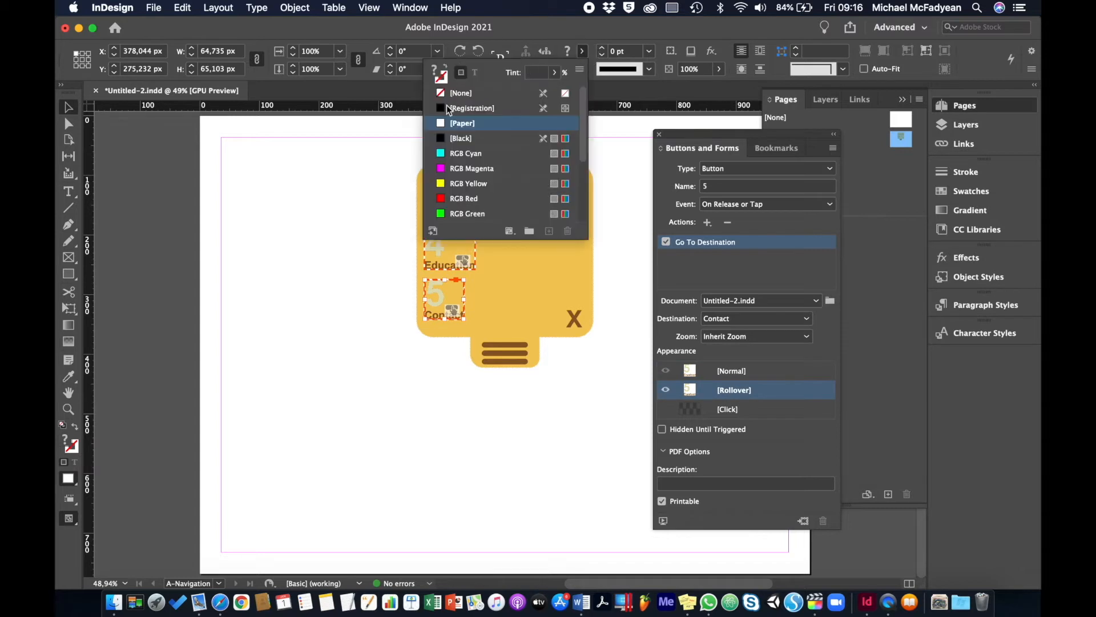
pyautogui.click(443, 122)
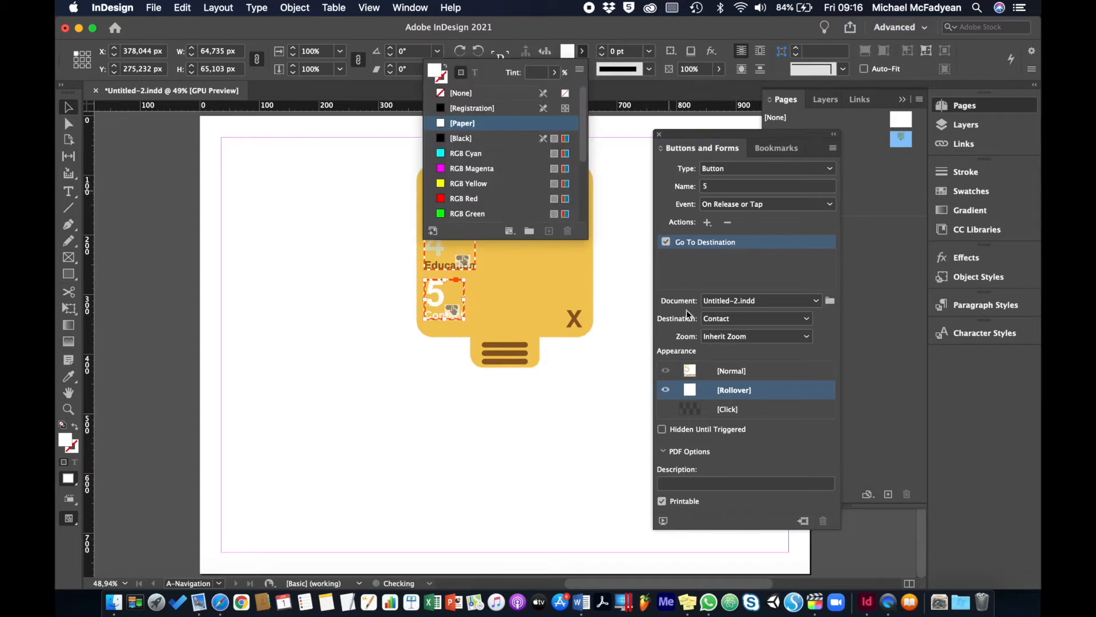
pyautogui.click(732, 372)
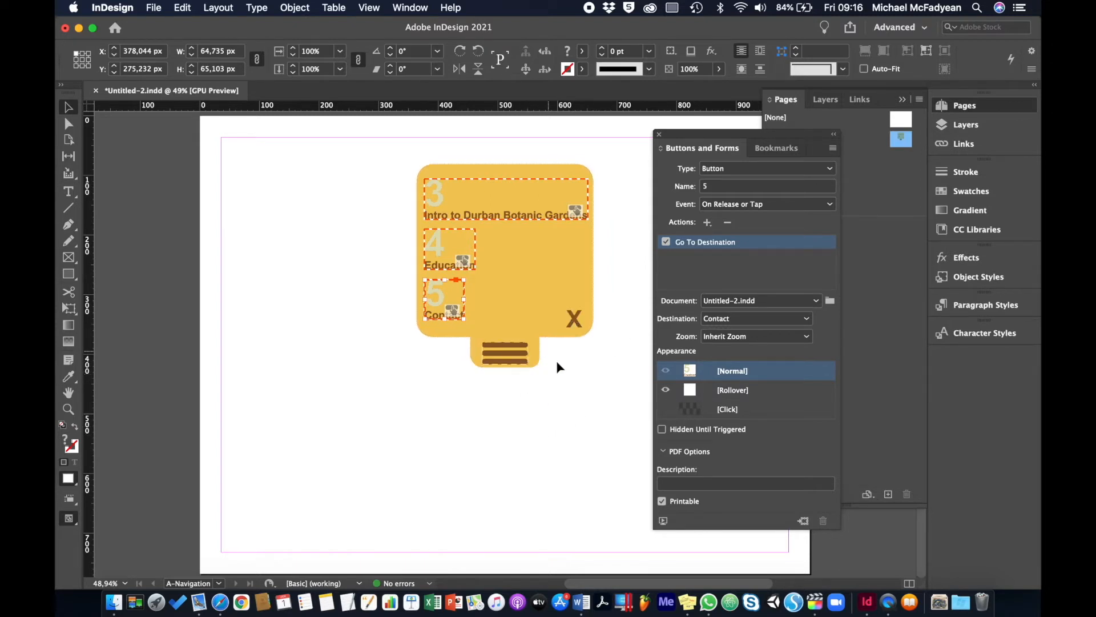
# Step: Convert the three-bar icon on the menu's pull-down tab into a button and enter menutab as its name
pyautogui.click(520, 357)
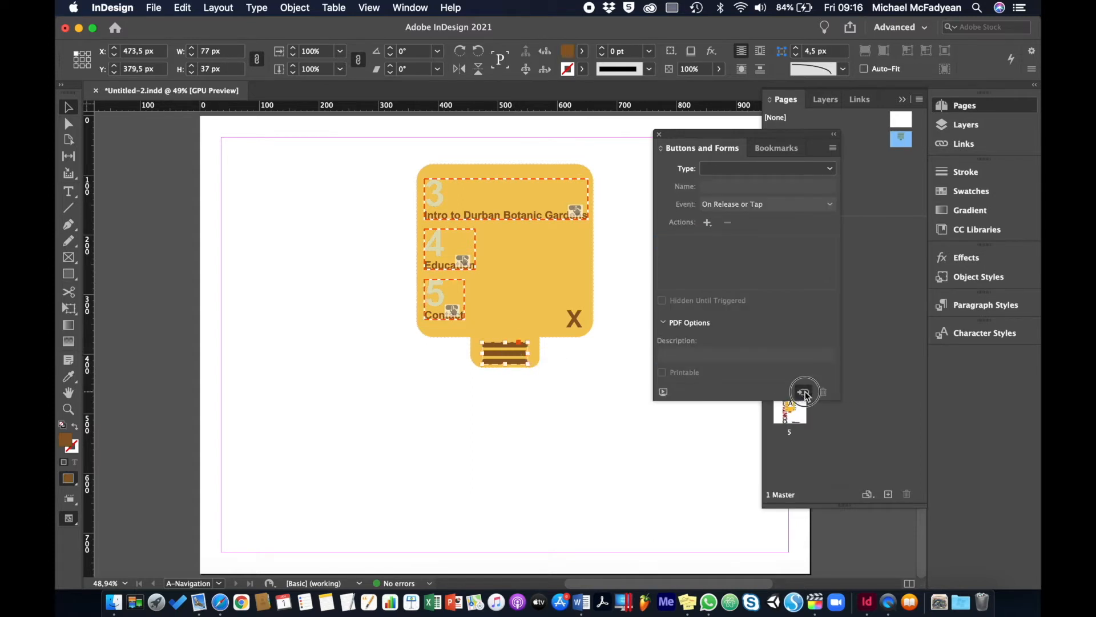
pyautogui.click(803, 392)
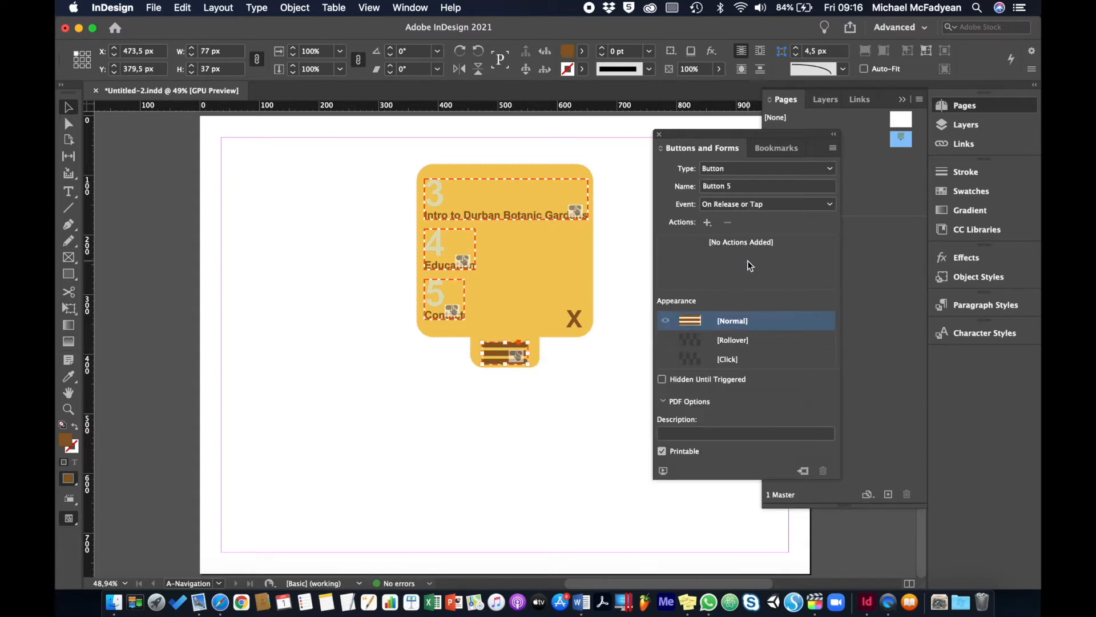
pyautogui.click(732, 187)
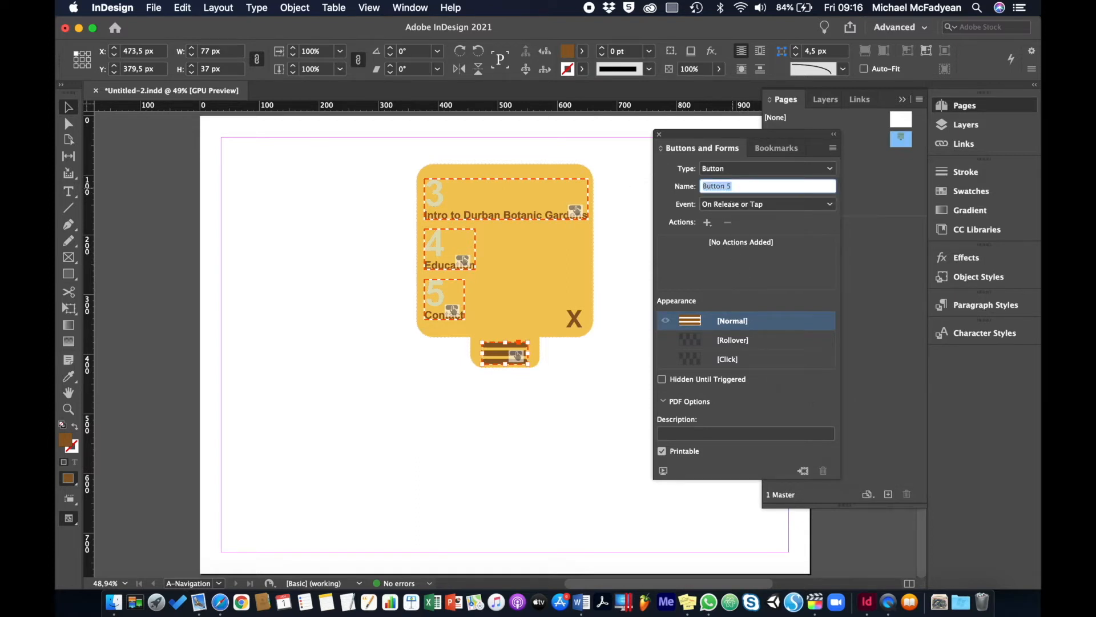
pyautogui.write('menutab')
# Step: Add a Rollover appearance with a [Paper] fill to the three-bar button and return it to the Normal appearance
pyautogui.click(734, 340)
pyautogui.click(582, 51)
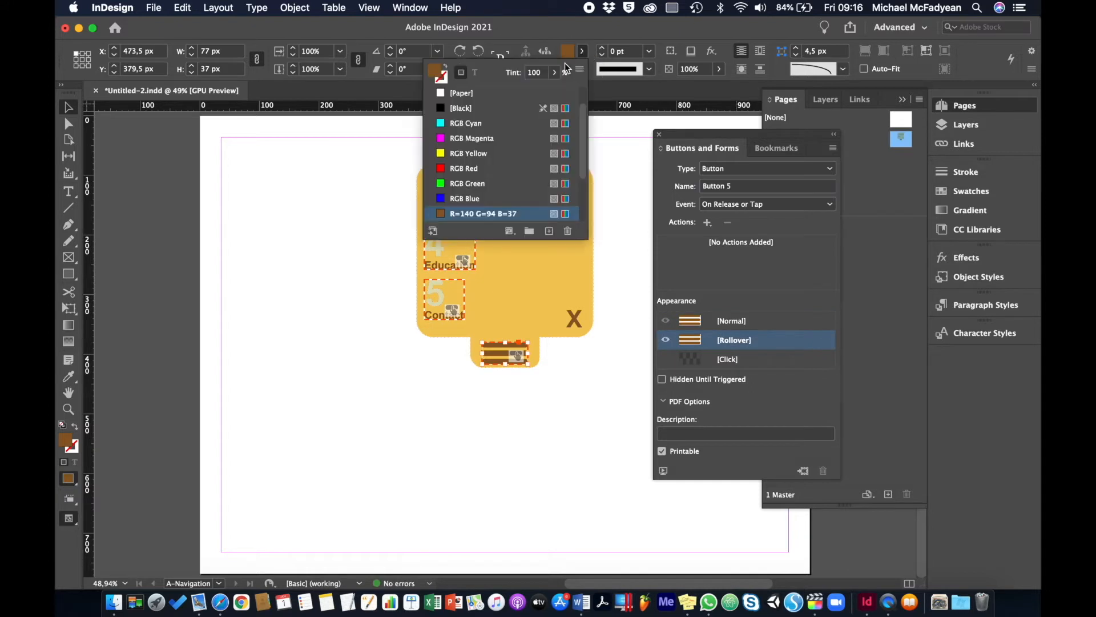
pyautogui.click(443, 95)
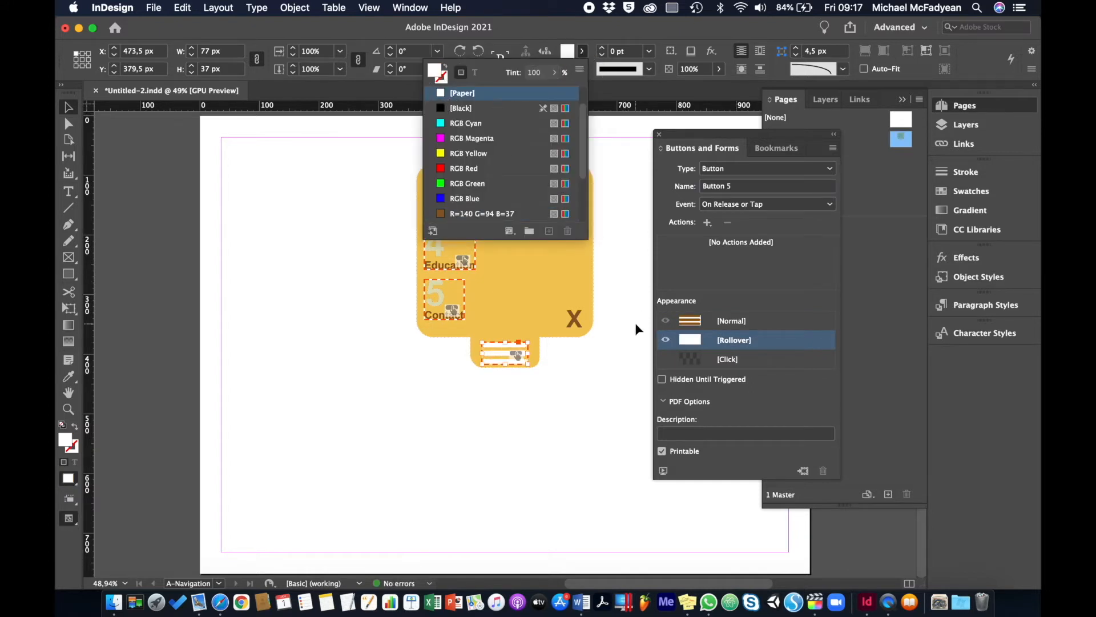
pyautogui.click(734, 323)
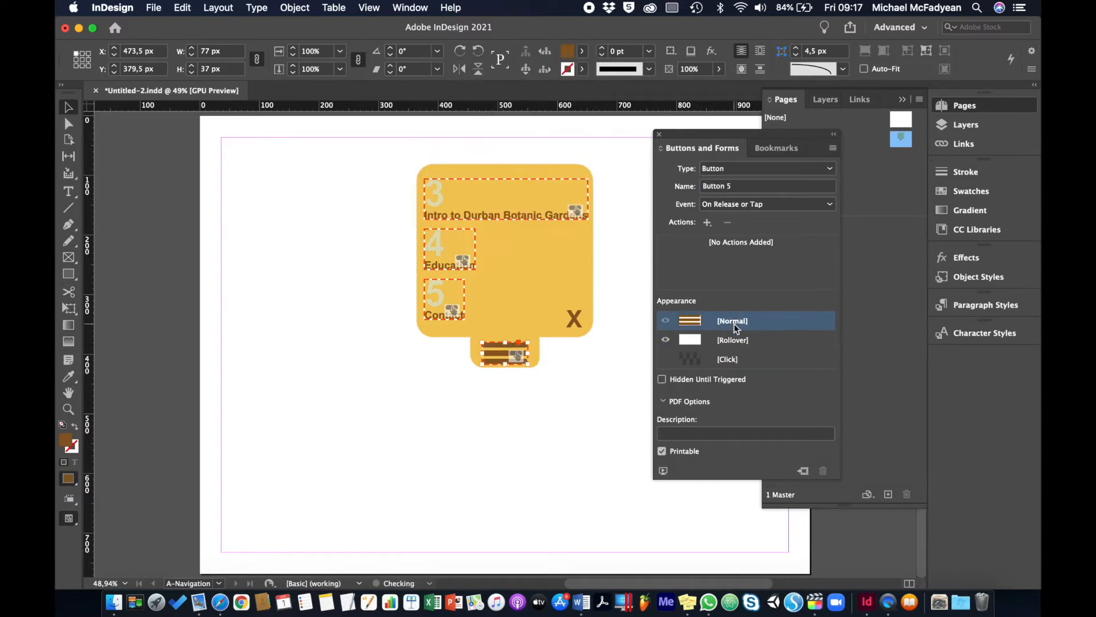
# Step: Convert the X in the menu's lower corner into a button and enter close as its name
pyautogui.click(575, 323)
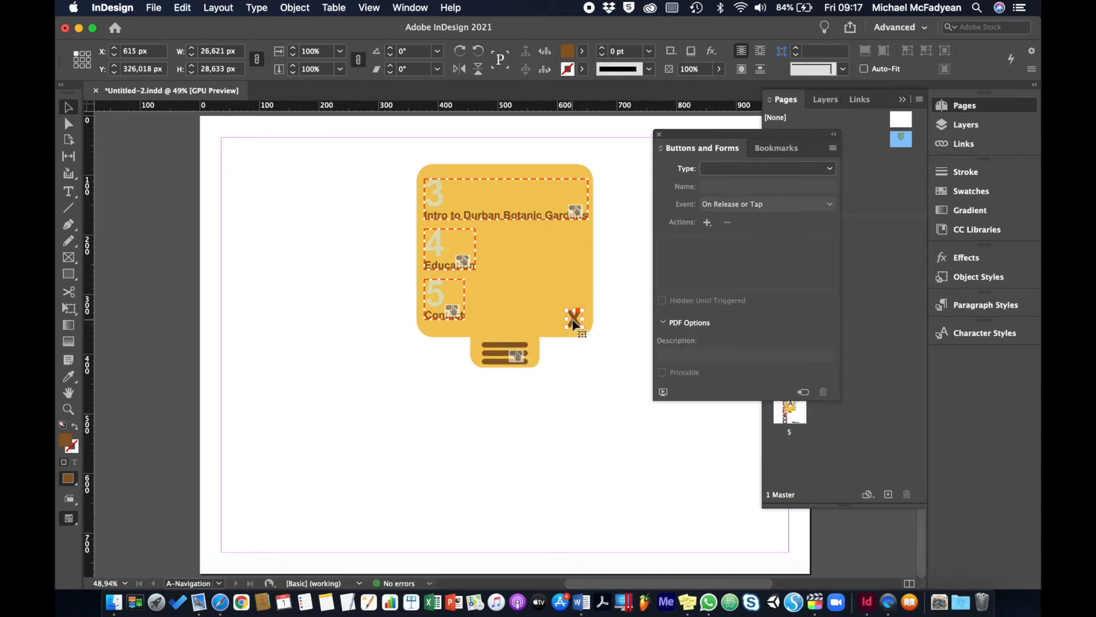
pyautogui.click(804, 393)
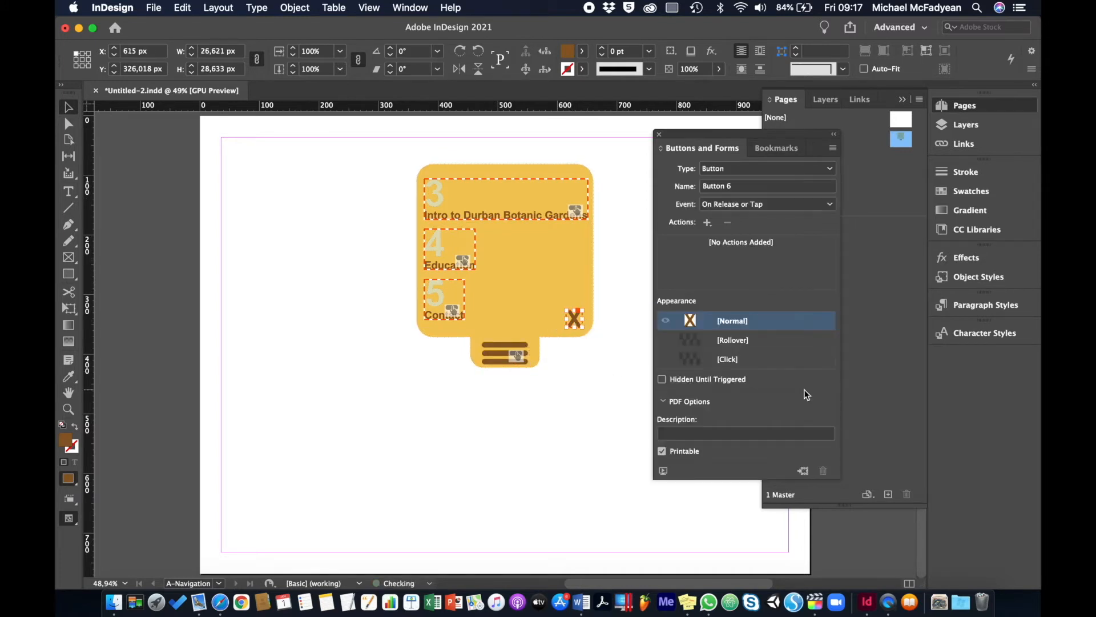
pyautogui.tripleClick(737, 187)
pyautogui.write('close')
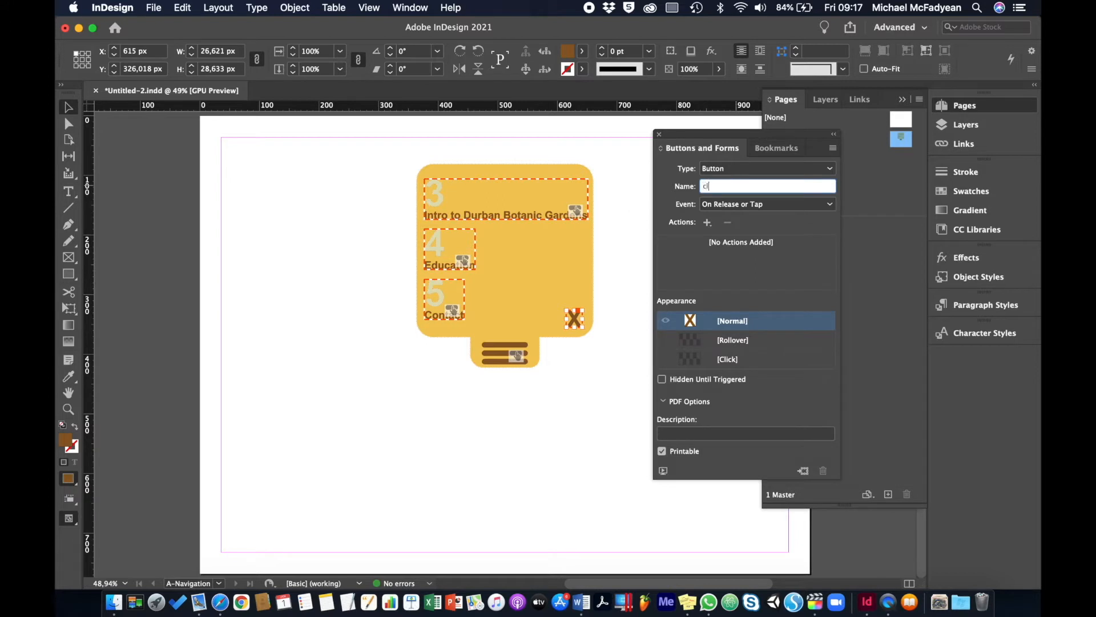
pyautogui.click(707, 221)
pyautogui.click(710, 320)
# Step: Add a Rollover appearance with a [Paper] fill to the X button, return it to Normal and deselect it
pyautogui.click(726, 338)
pyautogui.click(581, 53)
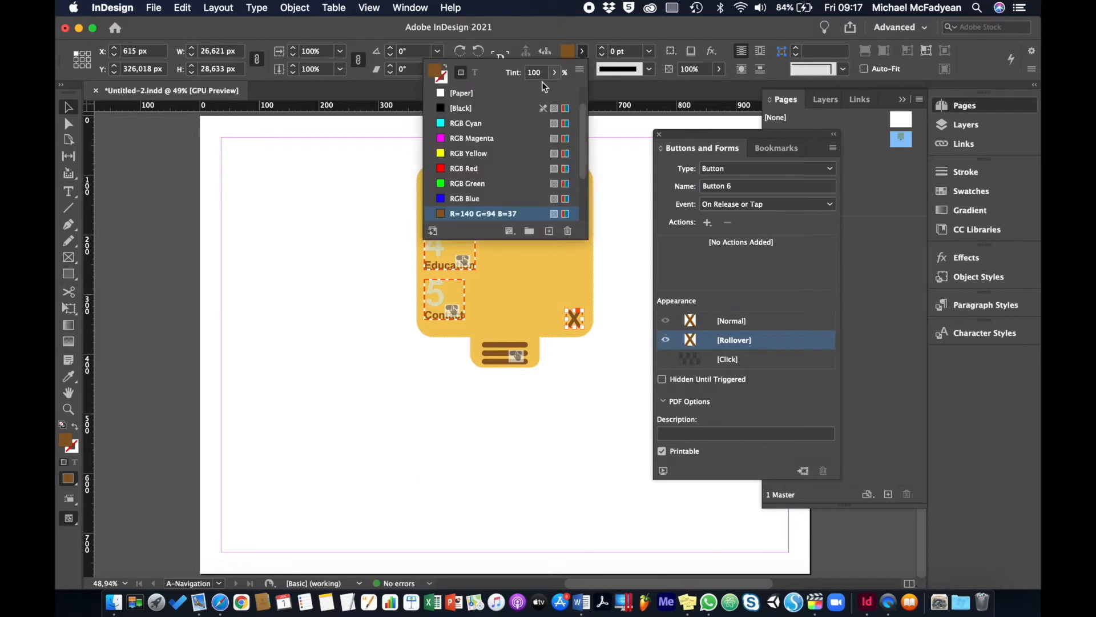
pyautogui.click(457, 94)
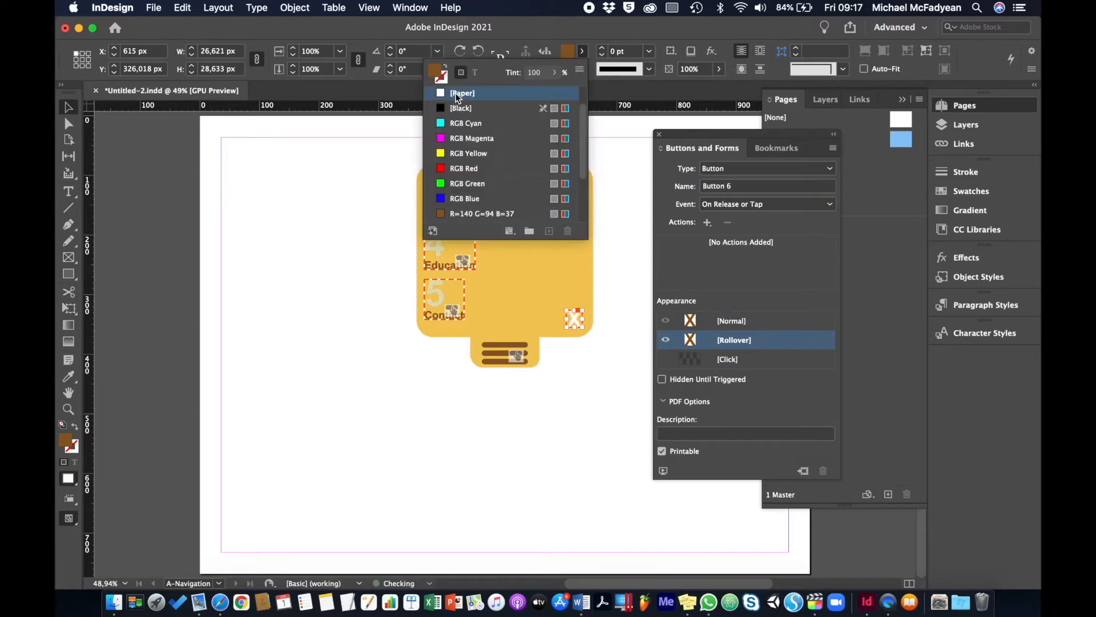
pyautogui.click(724, 321)
pyautogui.click(631, 164)
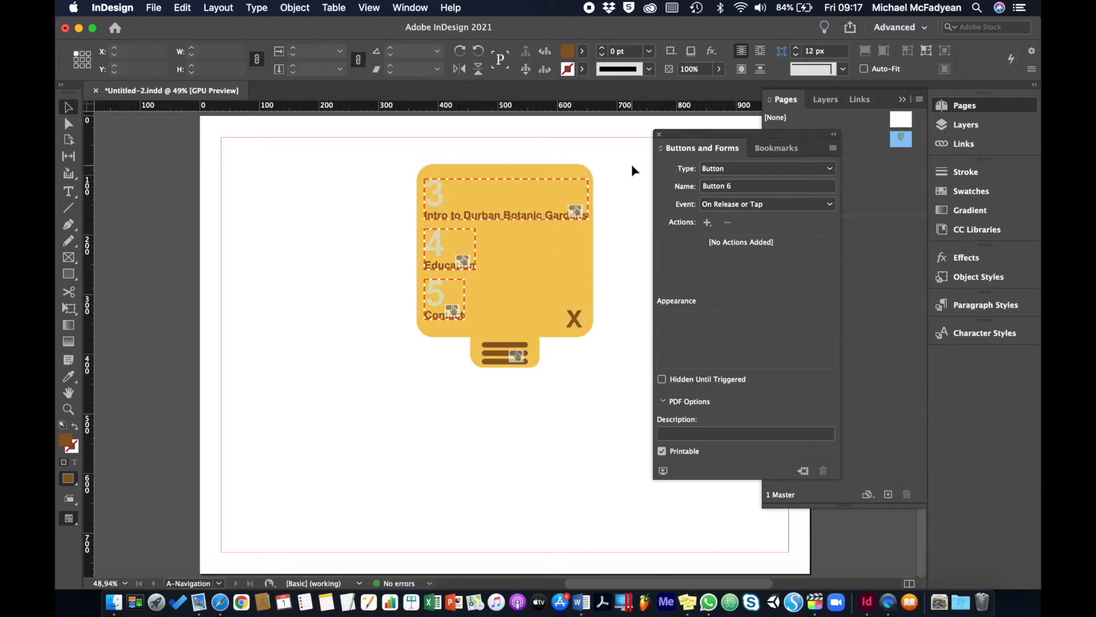
# Step: Go to page 1 and play the whole document in the EPUB Interactivity Preview
pyautogui.moveTo(677, 139); pyautogui.dragTo(129, 238)
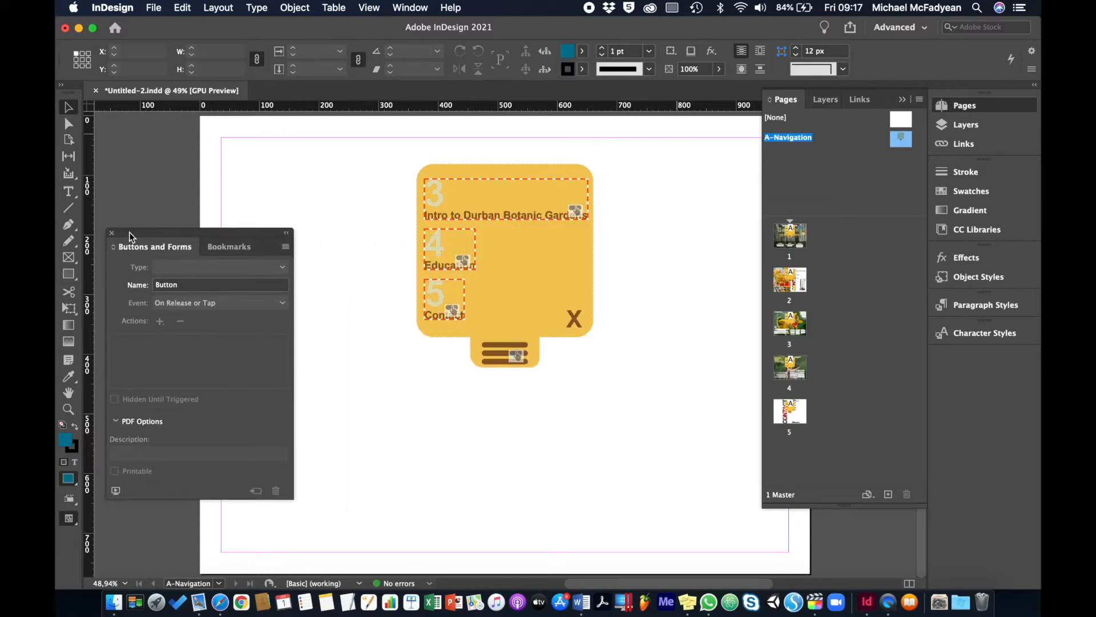
pyautogui.doubleClick(793, 235)
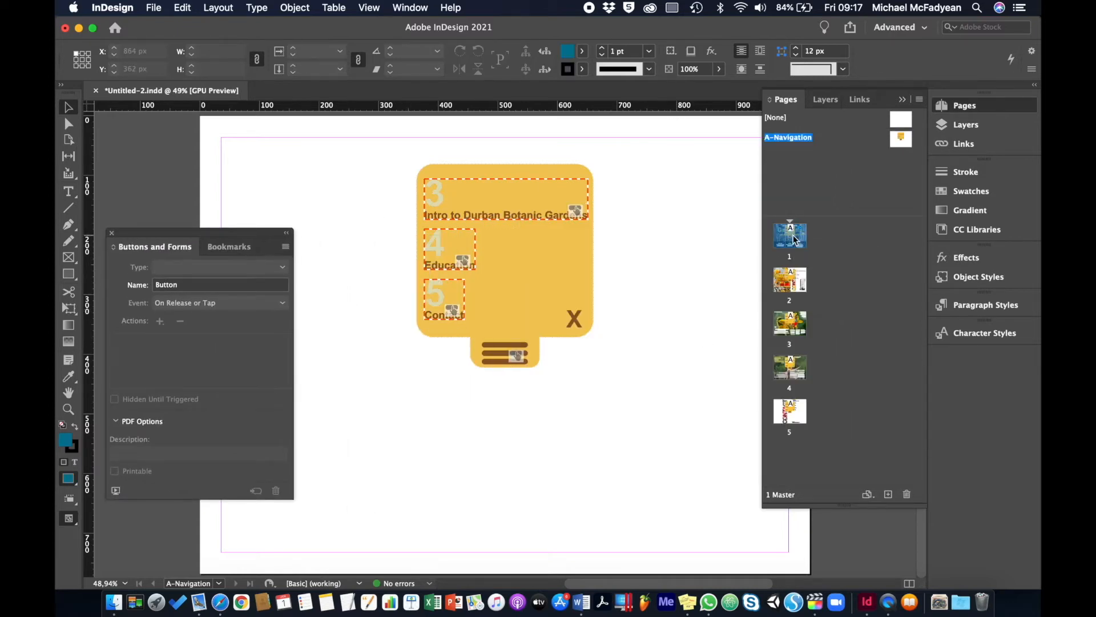
pyautogui.click(117, 492)
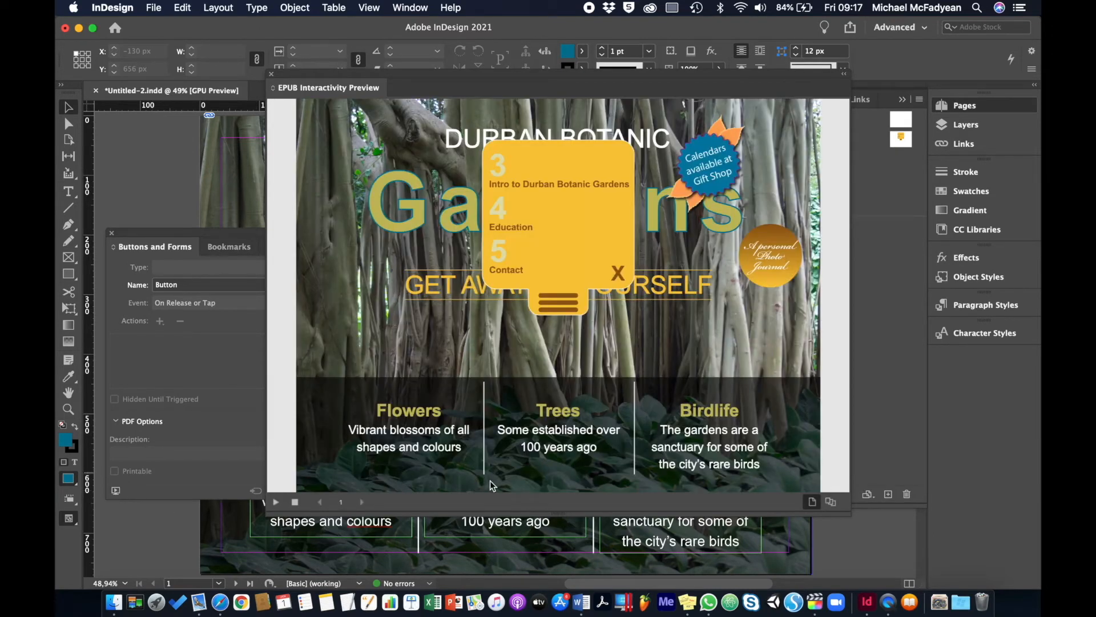
pyautogui.click(831, 504)
pyautogui.click(276, 504)
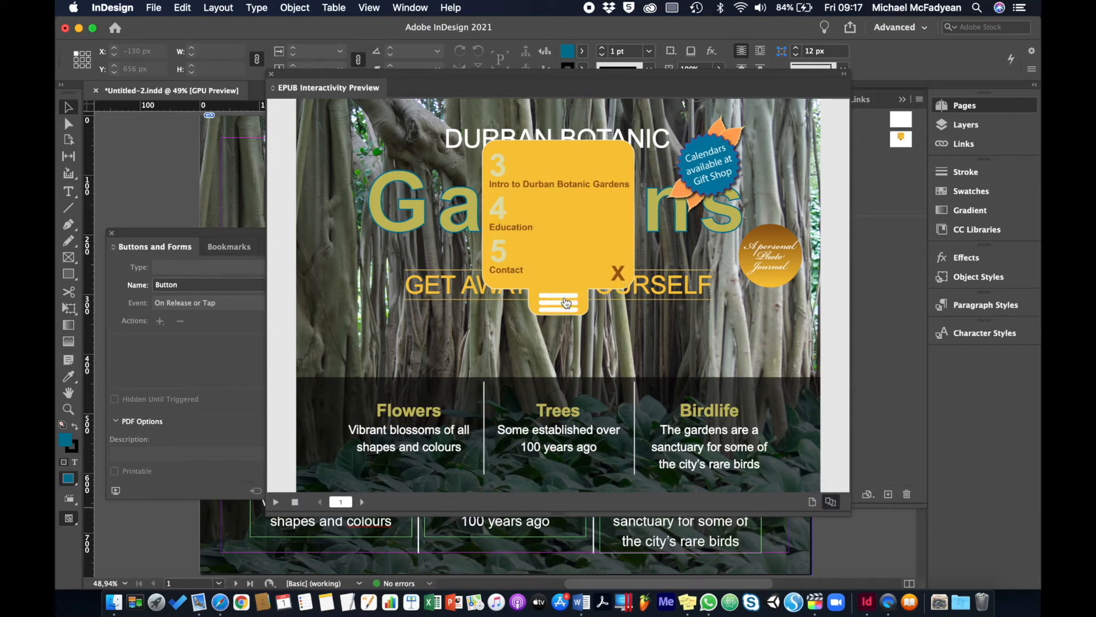
# Step: Test the Intro, Education and Contact menu buttons in the interactivity preview and close the preview
pyautogui.click(501, 173)
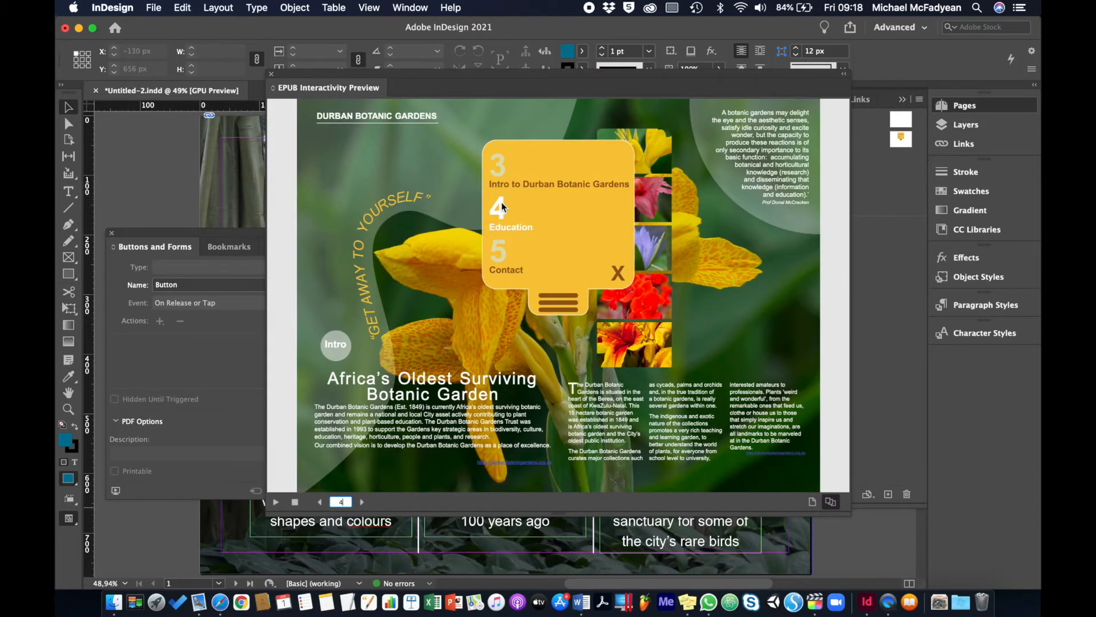
pyautogui.click(500, 211)
pyautogui.click(505, 252)
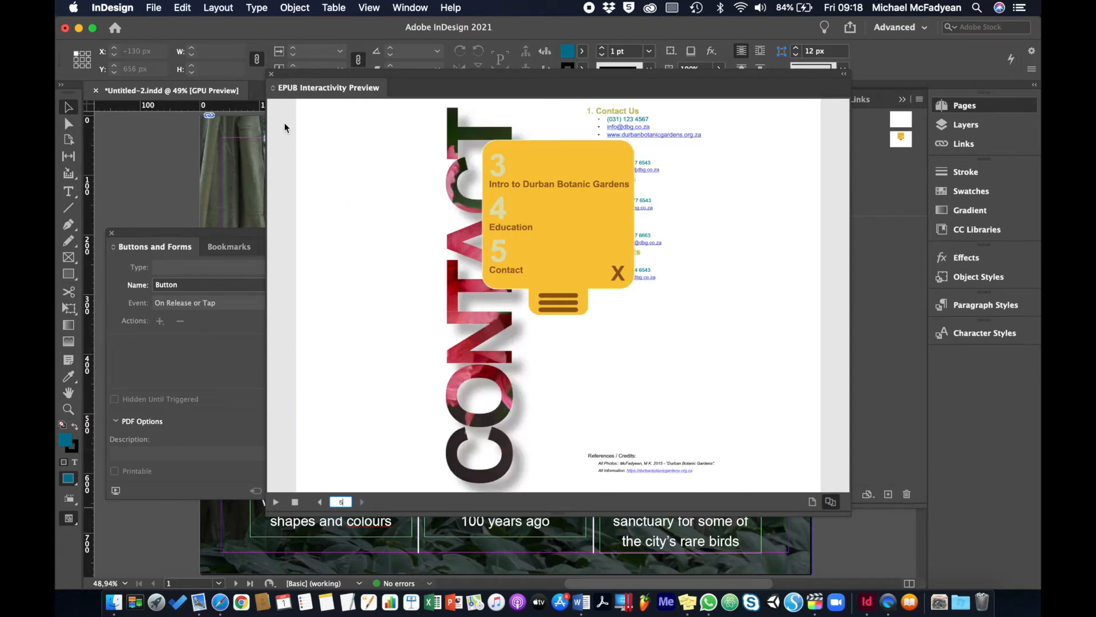
pyautogui.click(271, 74)
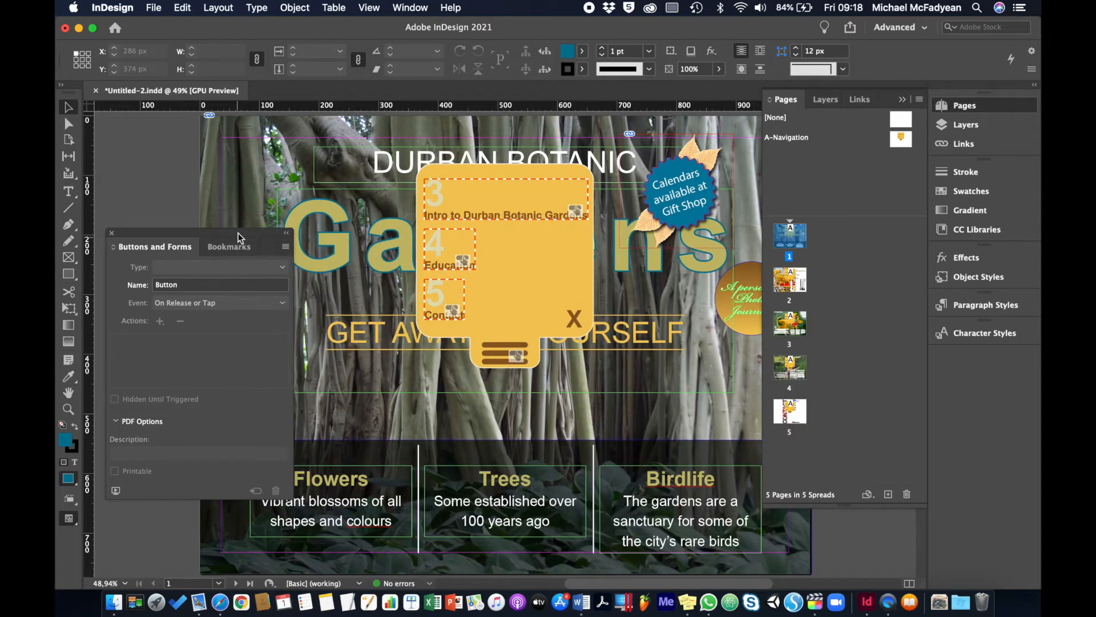
# Step: On the A-Navigation master, move the entire menu with its buttons up to Y 20 px
pyautogui.moveTo(238, 233); pyautogui.dragTo(274, 173)
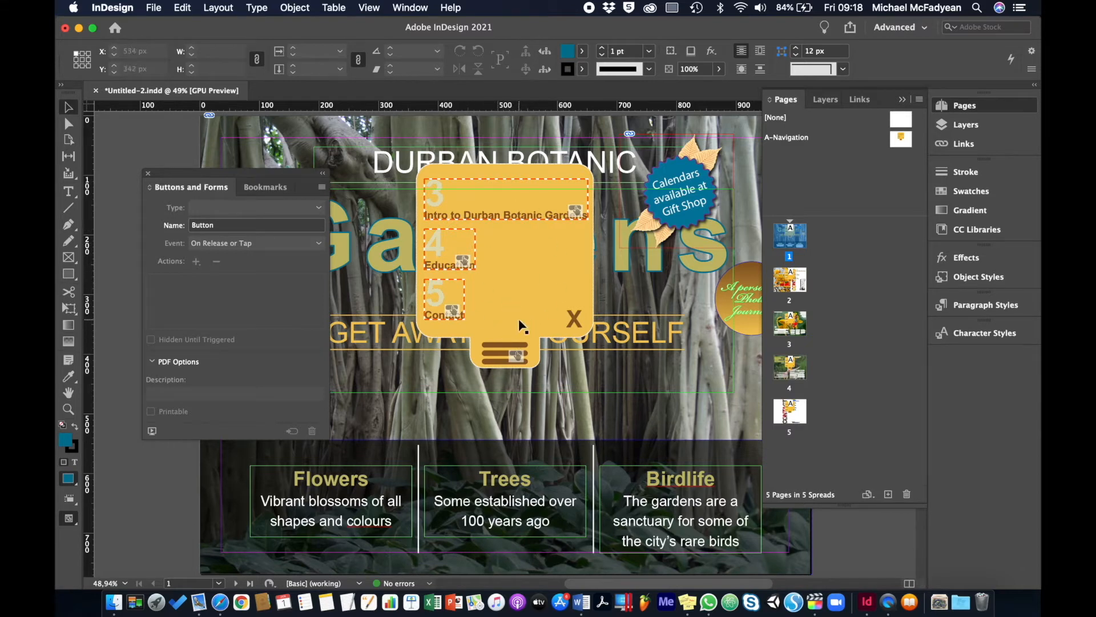
pyautogui.doubleClick(797, 138)
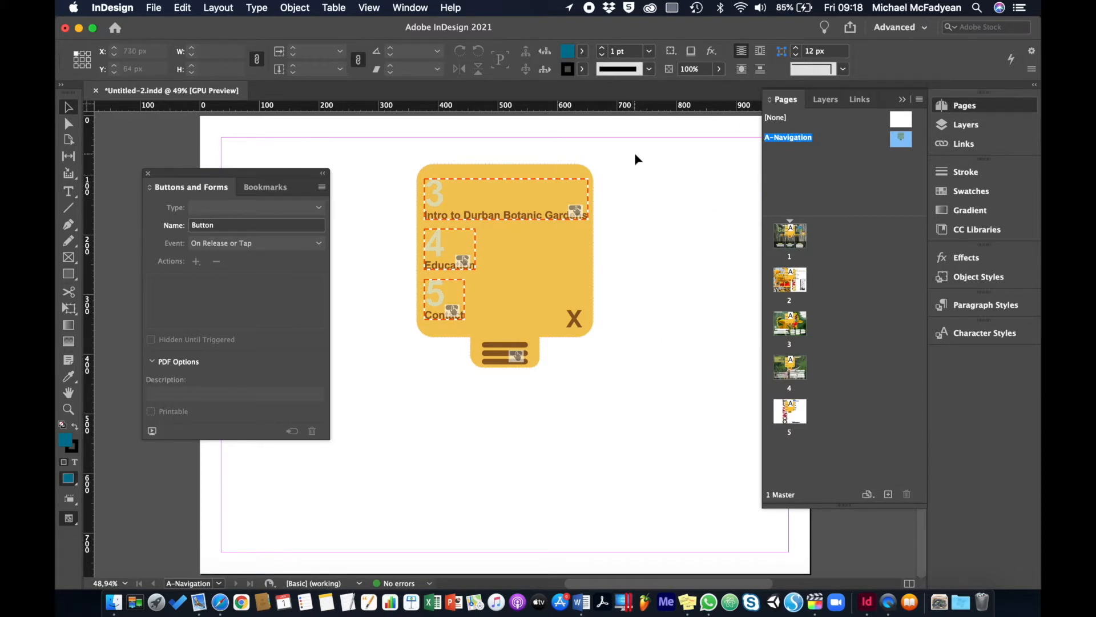
pyautogui.moveTo(635, 152); pyautogui.dragTo(402, 408)
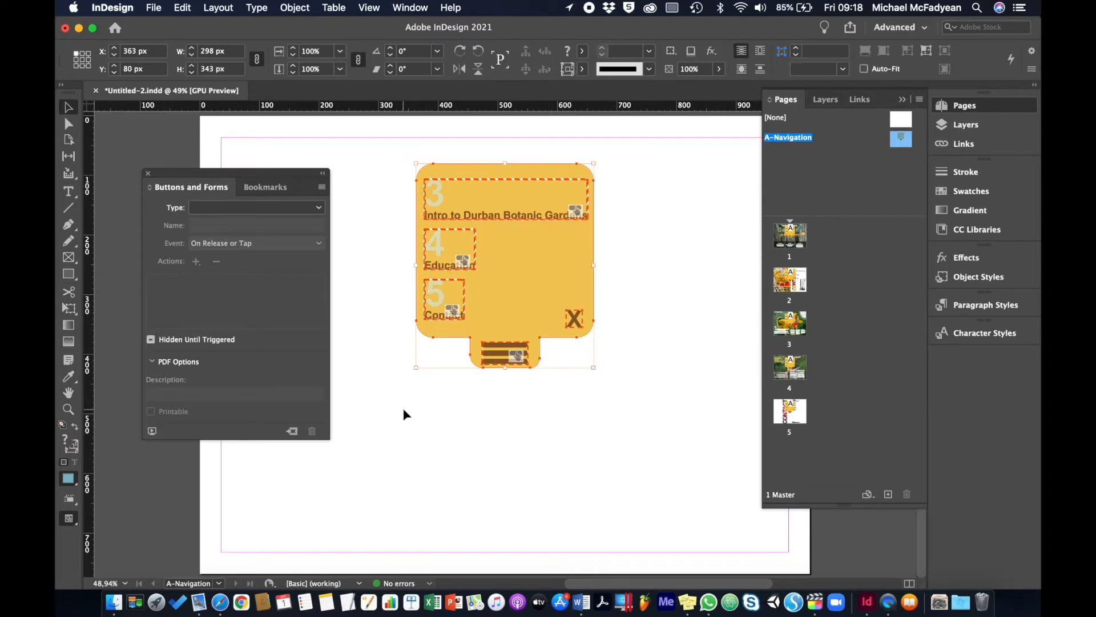
pyautogui.hotkey('shift', 'Up')
pyautogui.hotkey('shift', 'Up')
pyautogui.hotkey('shift', 'Up')
pyautogui.hotkey('shift', 'Up')
pyautogui.hotkey('shift', 'Up')
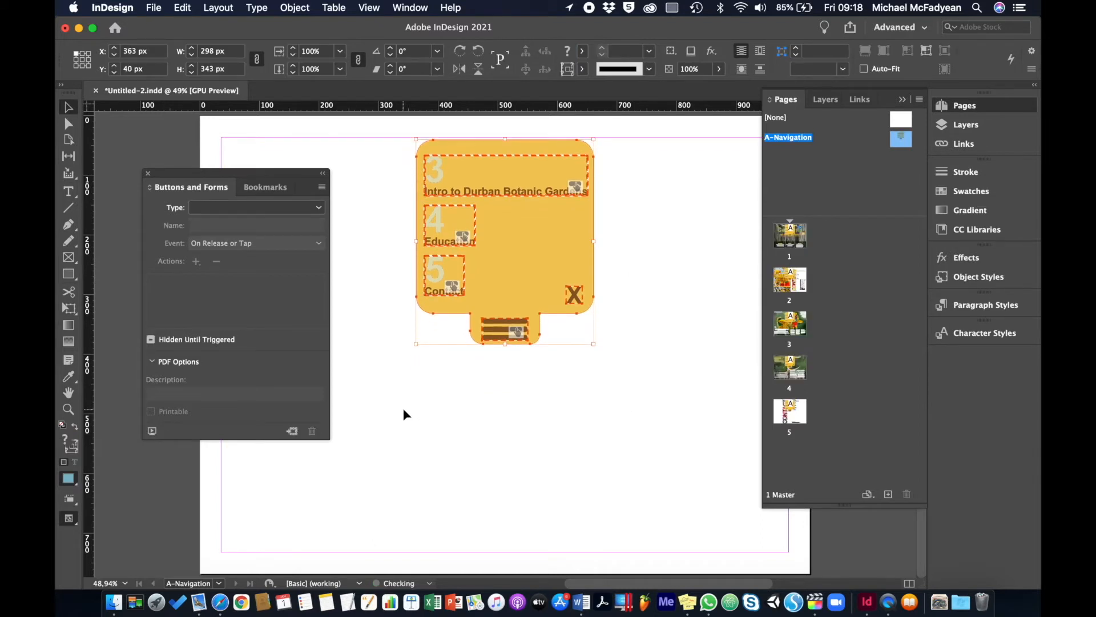
pyautogui.hotkey('shift', 'Up')
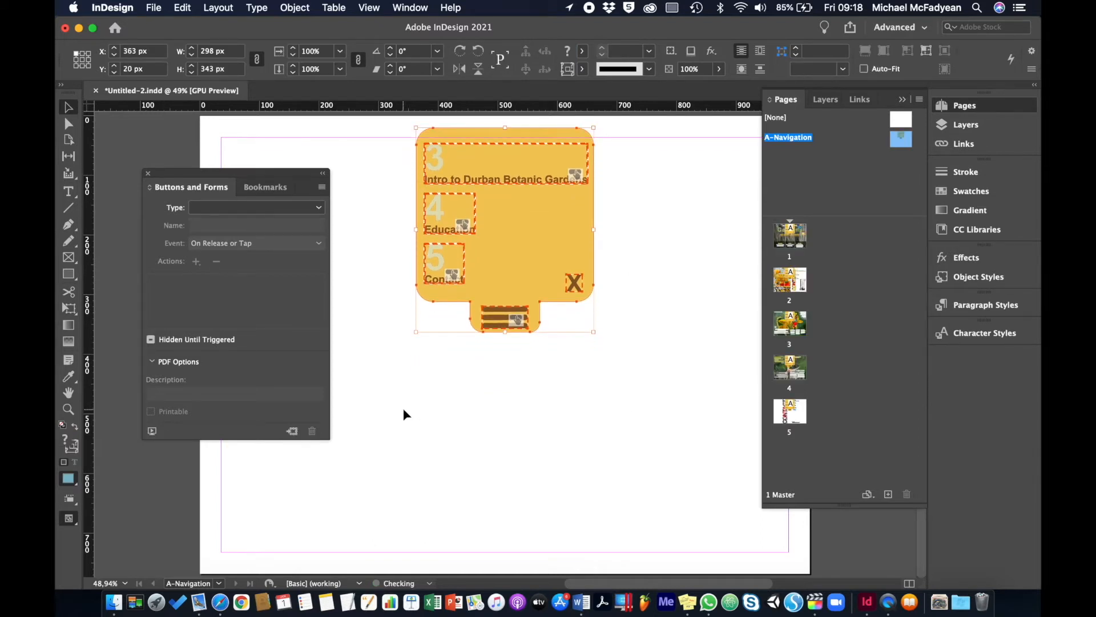
pyautogui.click(407, 372)
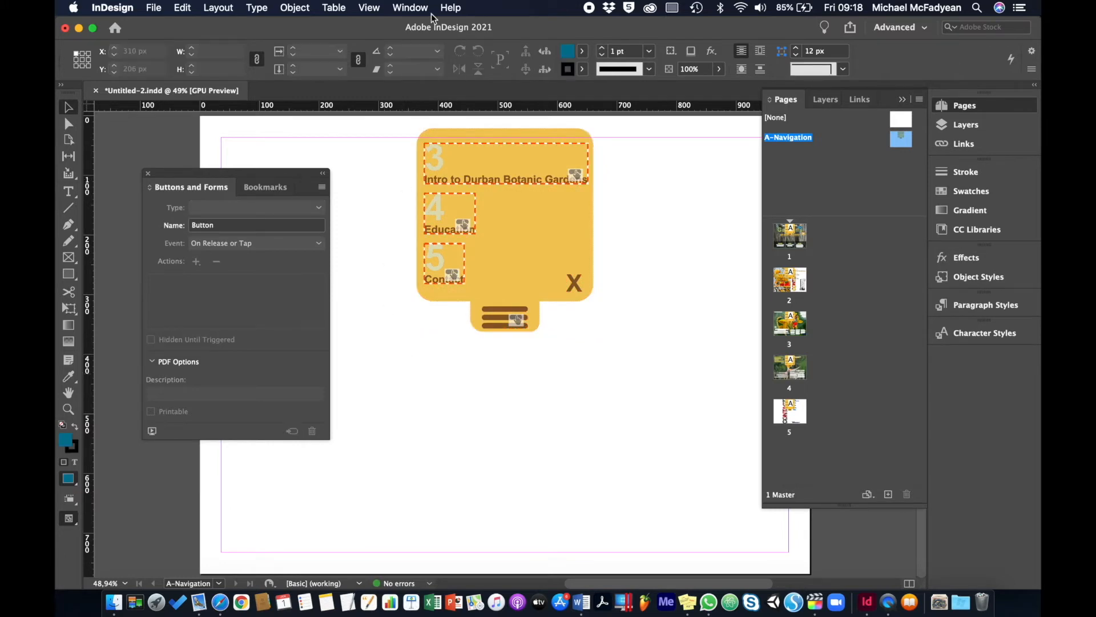
# Step: Show the Animation settings and apply the Fade In preset to the Intro to Durban Botanic Gardens button
pyautogui.click(420, 10)
pyautogui.moveTo(490, 177)
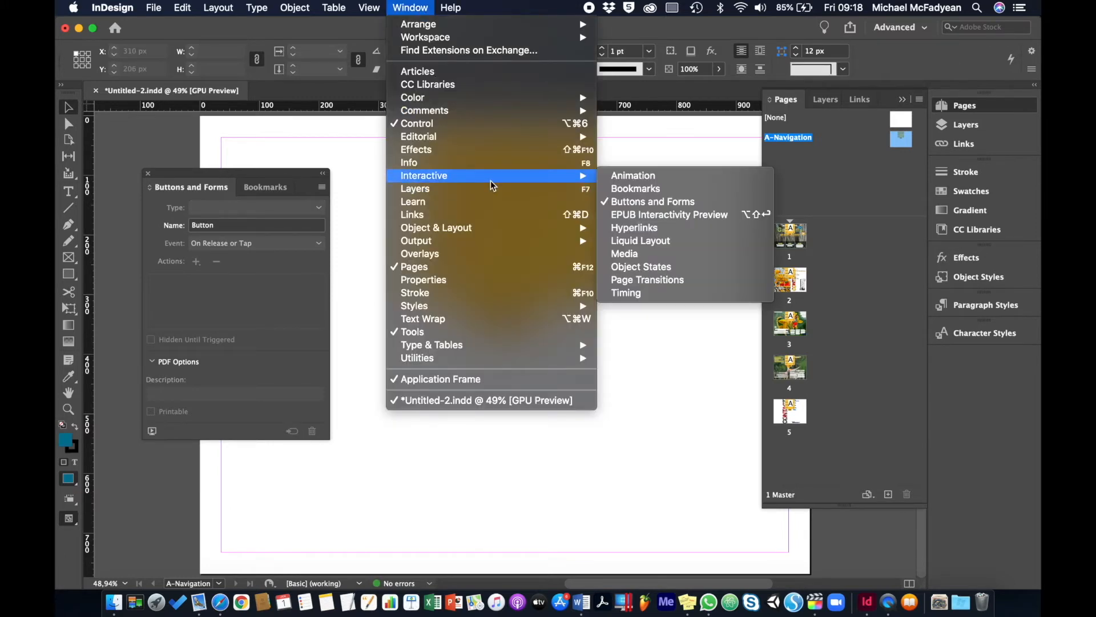
pyautogui.click(639, 176)
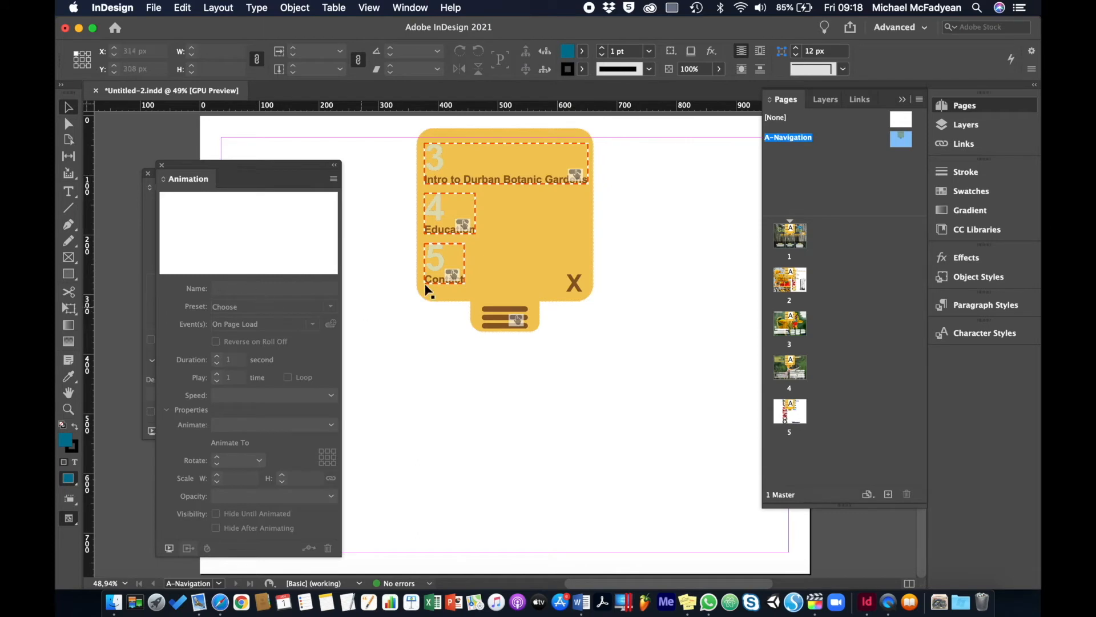
pyautogui.doubleClick(440, 167)
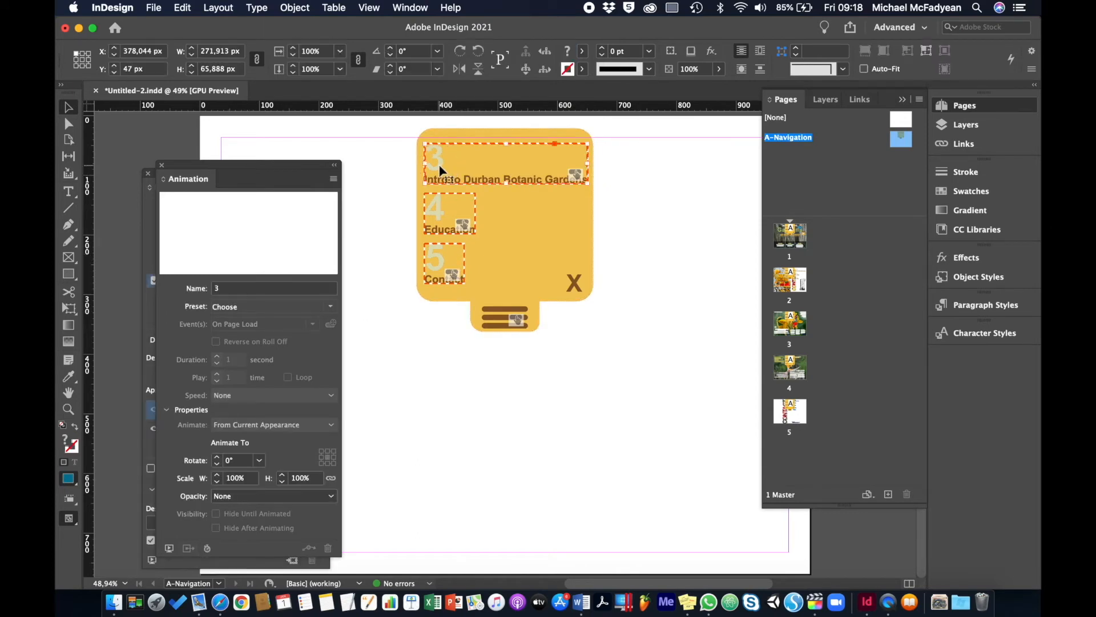
pyautogui.click(330, 307)
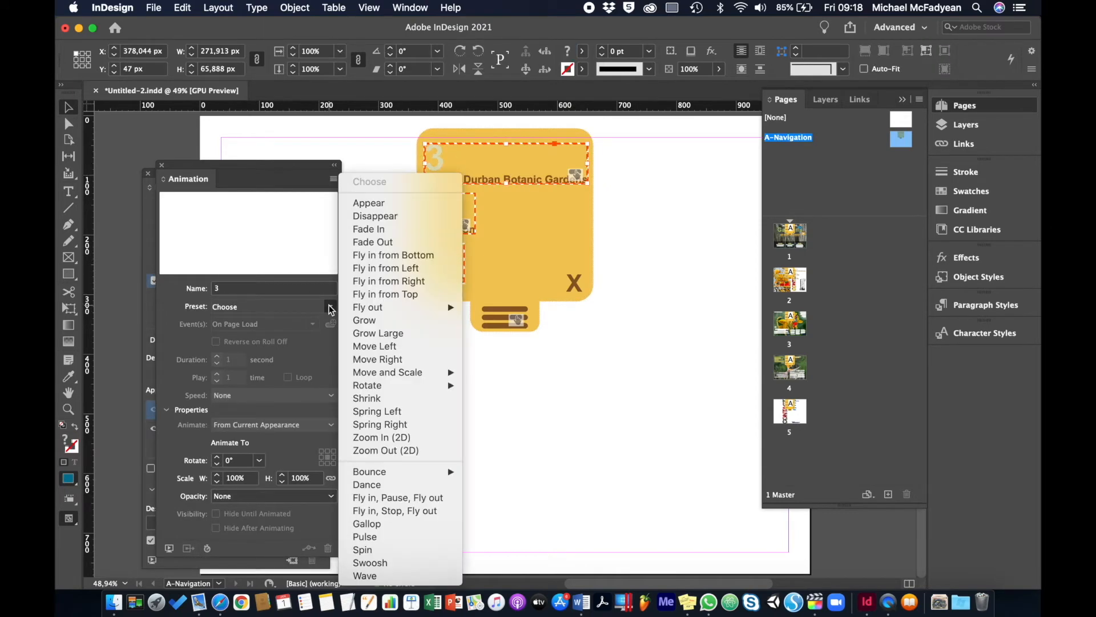
pyautogui.click(372, 228)
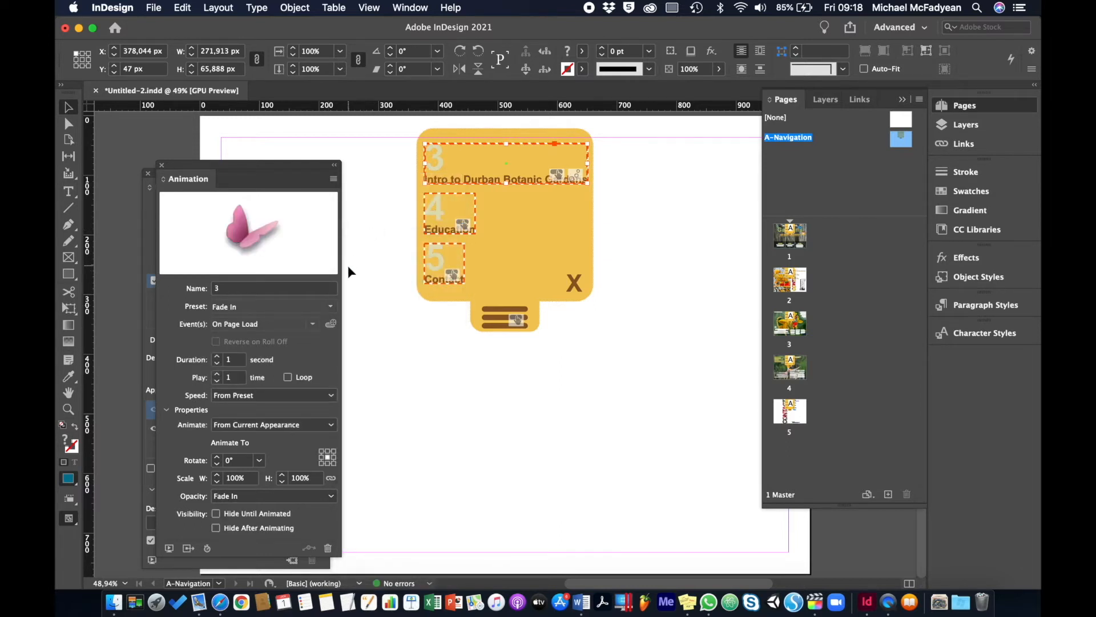
# Step: Set the duration of button 3's fade-in animation to 0,25 second
pyautogui.click(217, 364)
pyautogui.click(216, 364)
pyautogui.click(217, 364)
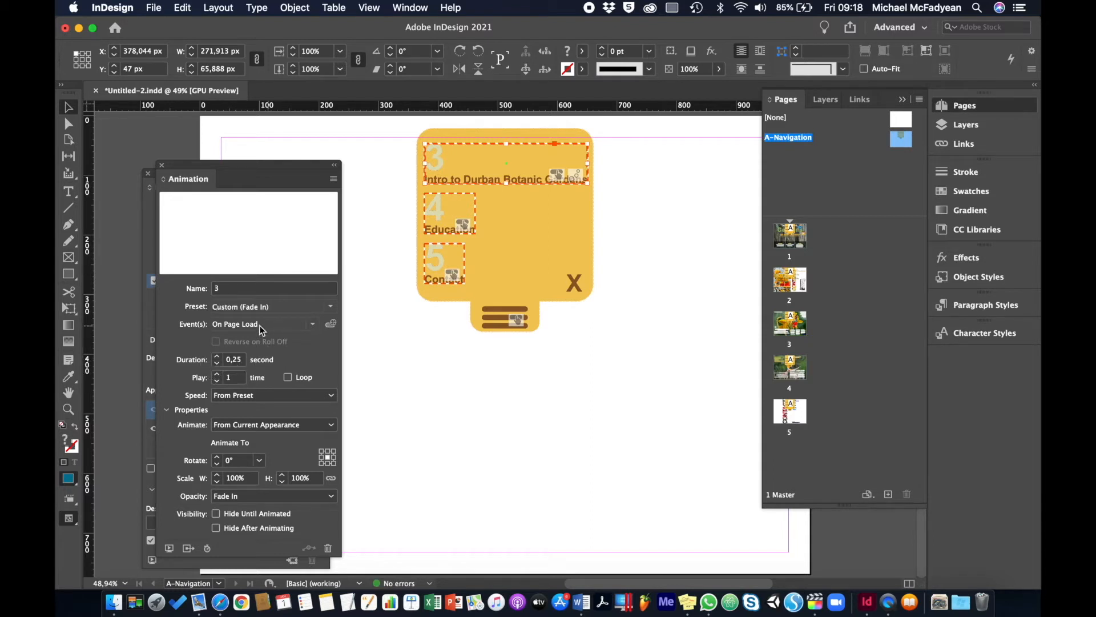
# Step: Remove the On Page Load event from button 3's fade-in animation
pyautogui.click(311, 326)
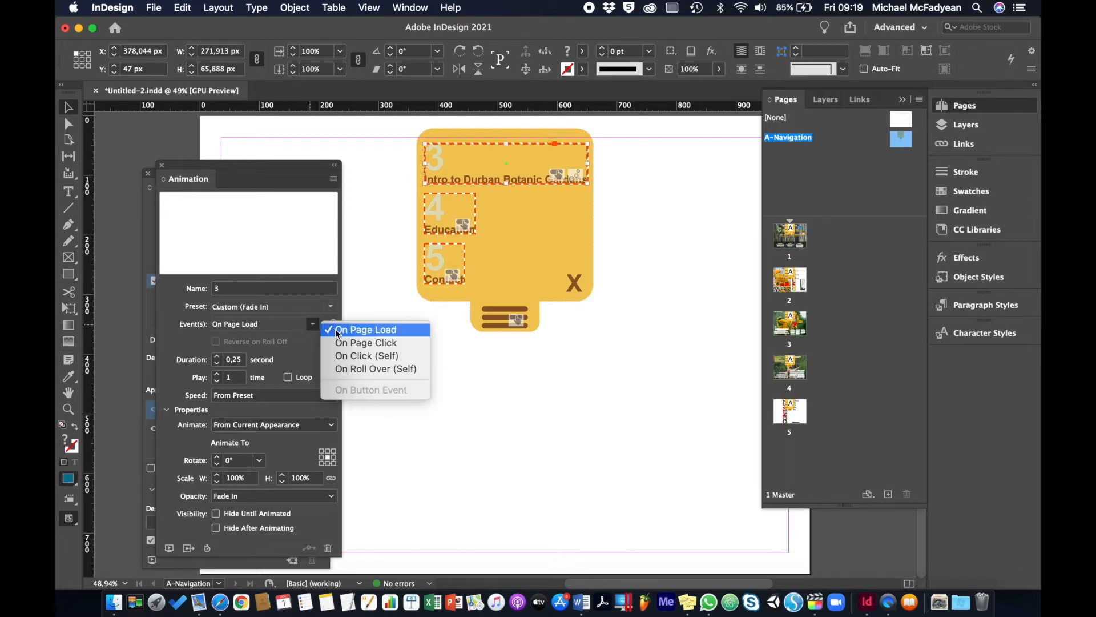
pyautogui.click(337, 331)
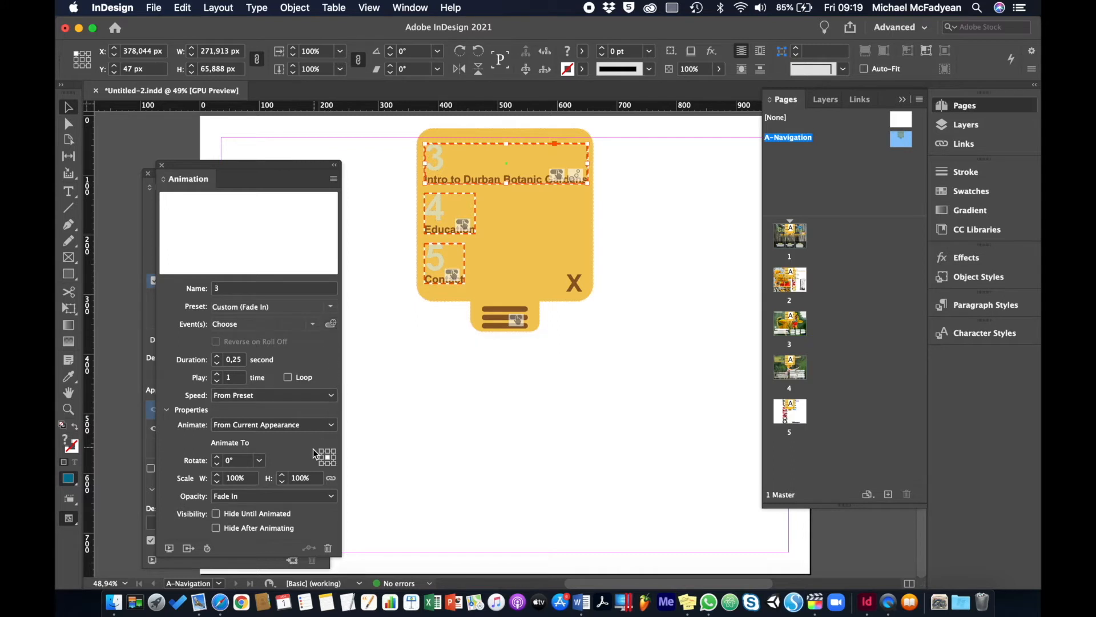
# Step: Give the Education button a Fade In animation lasting 0,25 second, with its On Page Load event switched off
pyautogui.click(439, 222)
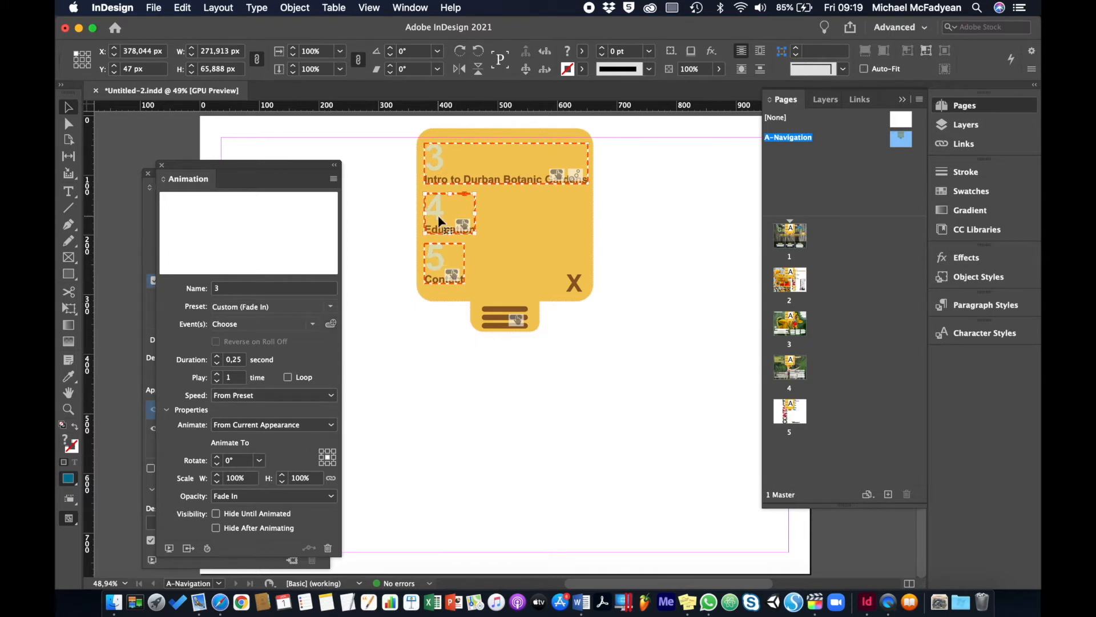
pyautogui.click(331, 309)
pyautogui.click(359, 238)
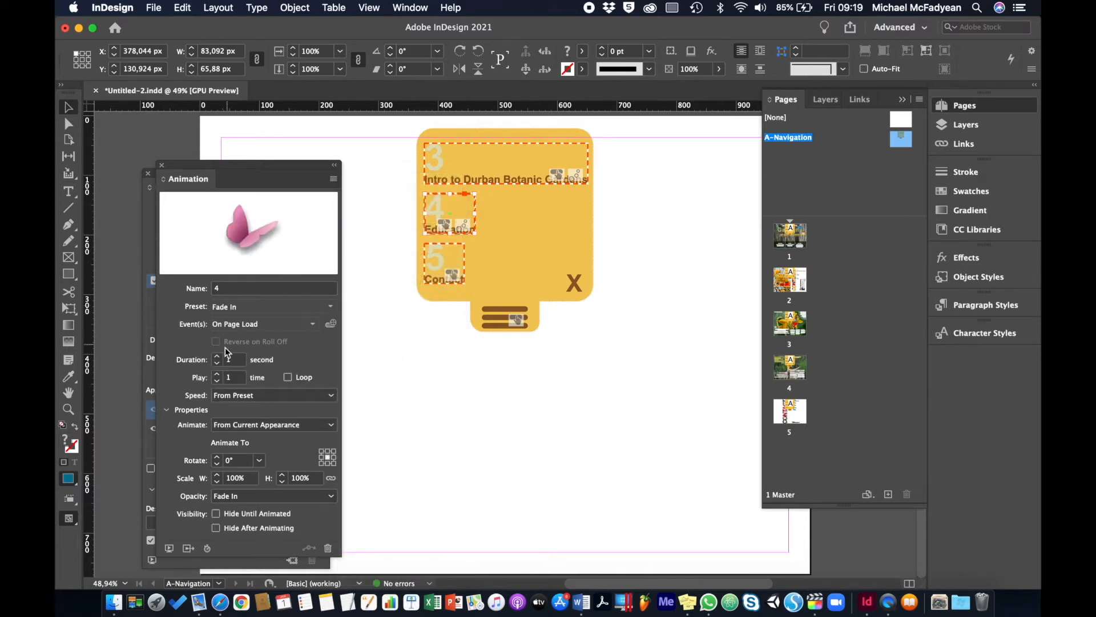
pyautogui.click(216, 363)
pyautogui.click(217, 363)
pyautogui.click(216, 363)
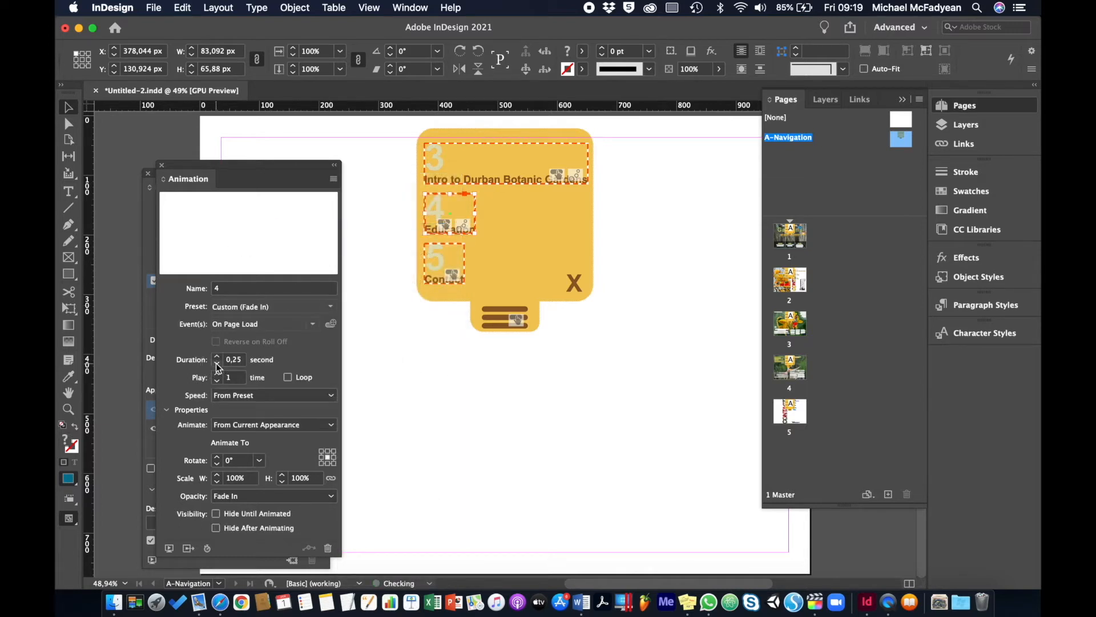
pyautogui.click(328, 327)
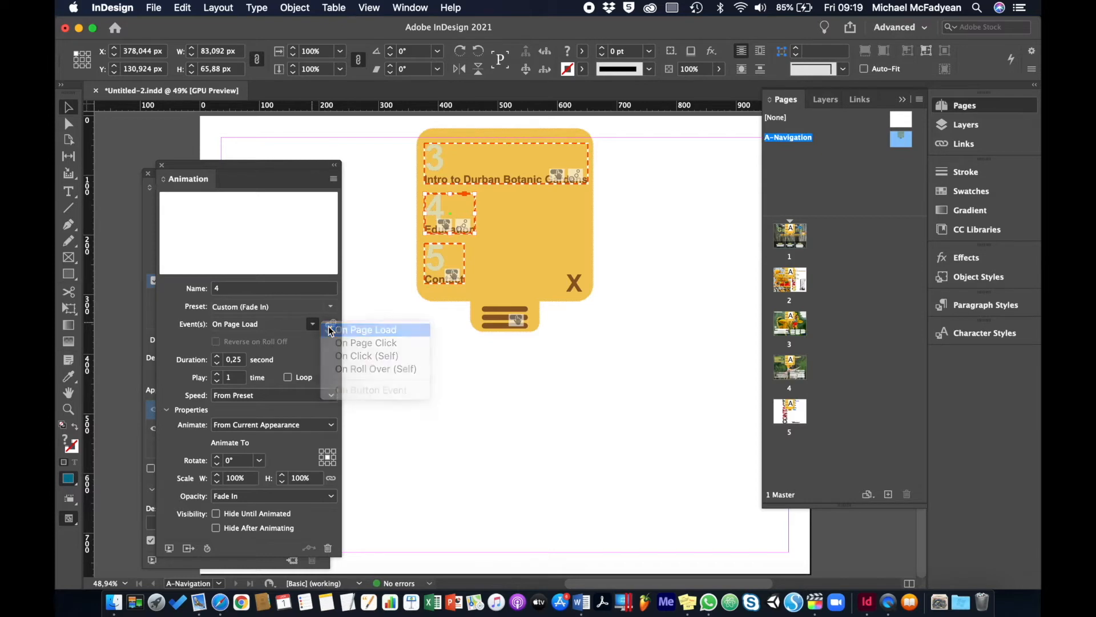
pyautogui.click(329, 329)
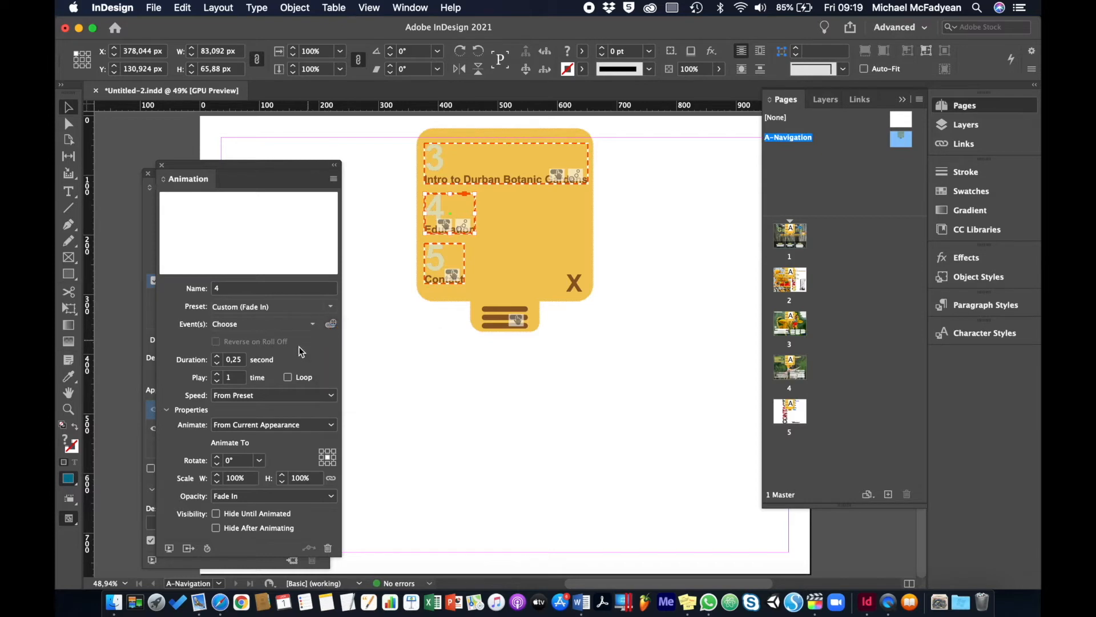
# Step: Give the Contact button a Fade In animation lasting 0,25 second, with its On Page Load event switched off
pyautogui.click(439, 271)
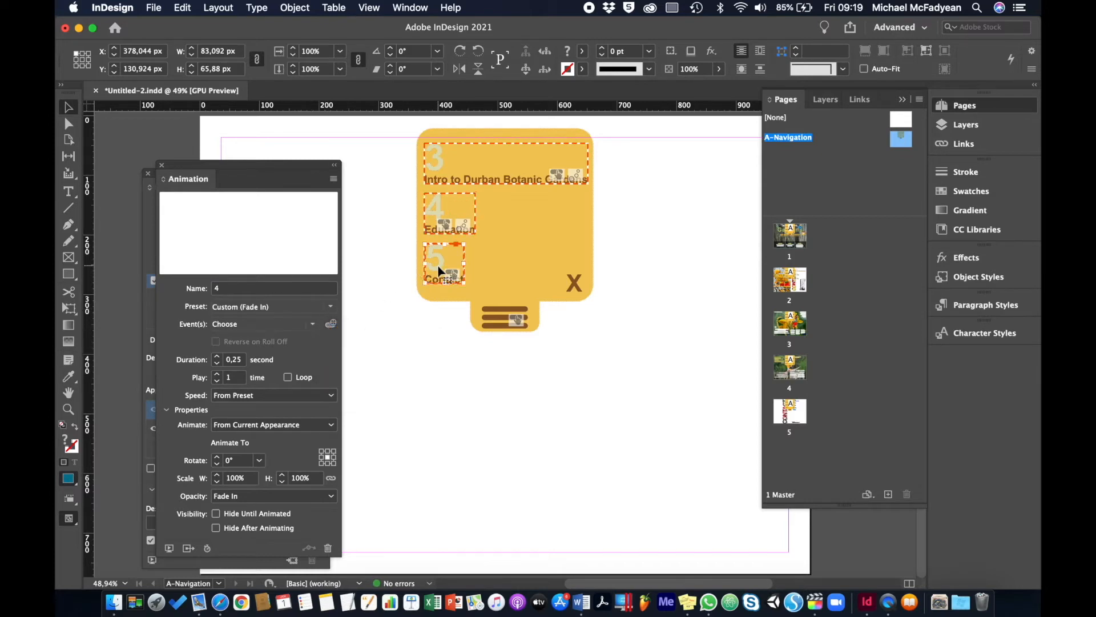
pyautogui.click(330, 306)
pyautogui.click(362, 230)
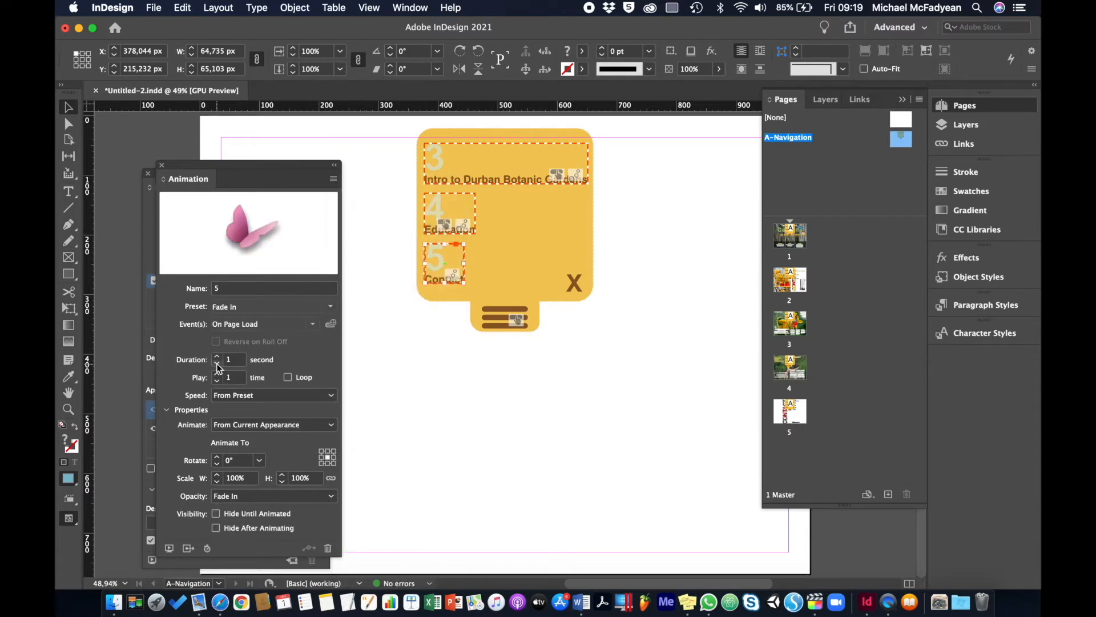
pyautogui.click(217, 365)
pyautogui.click(217, 365)
pyautogui.click(217, 365)
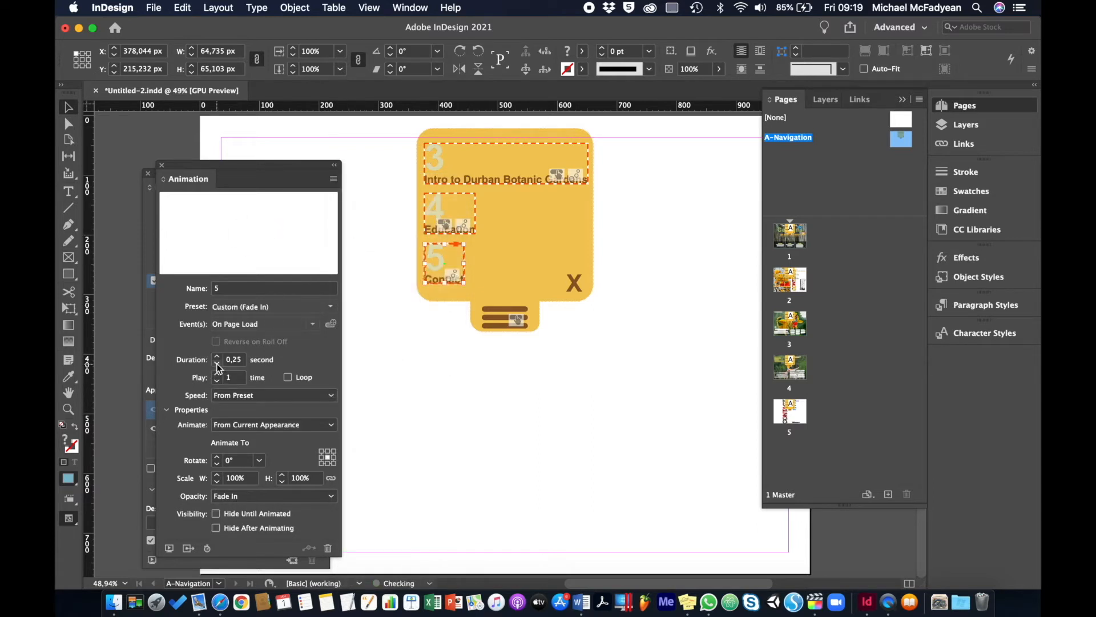
pyautogui.click(317, 323)
pyautogui.click(333, 331)
# Step: Apply a 0,25 second Fade In animation without the On Page Load event to the X button, and close the Animation settings
pyautogui.click(574, 284)
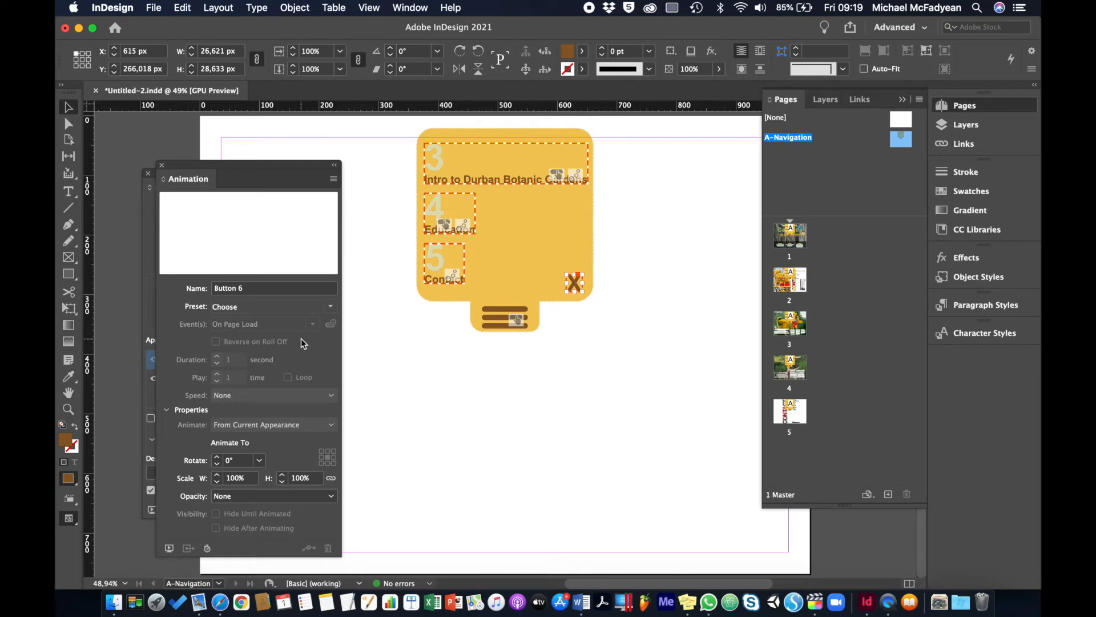
pyautogui.click(321, 310)
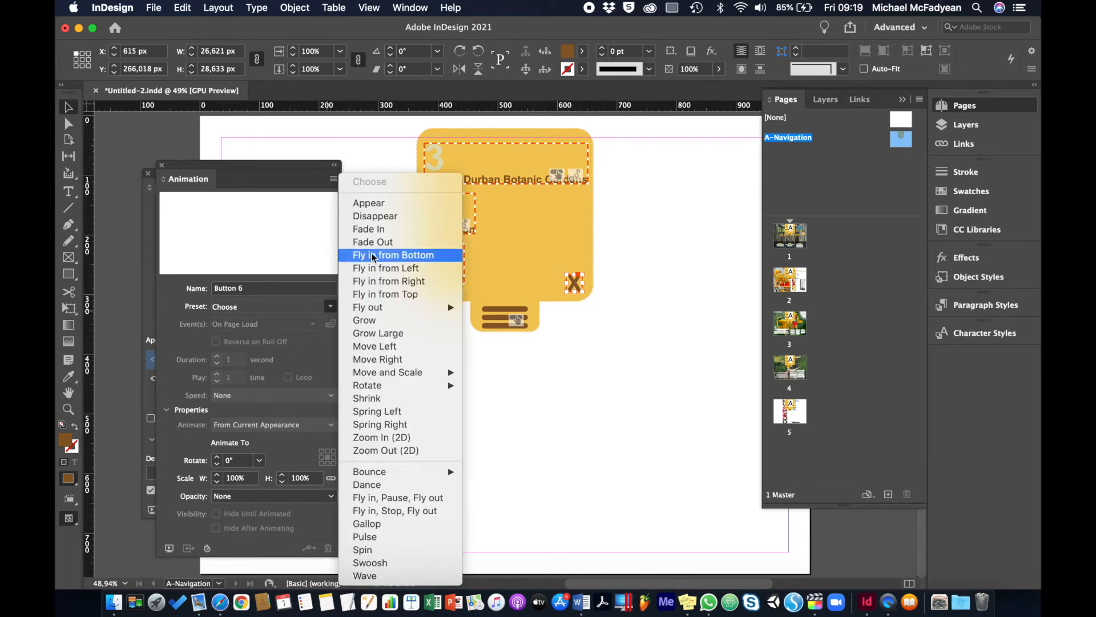
pyautogui.click(384, 232)
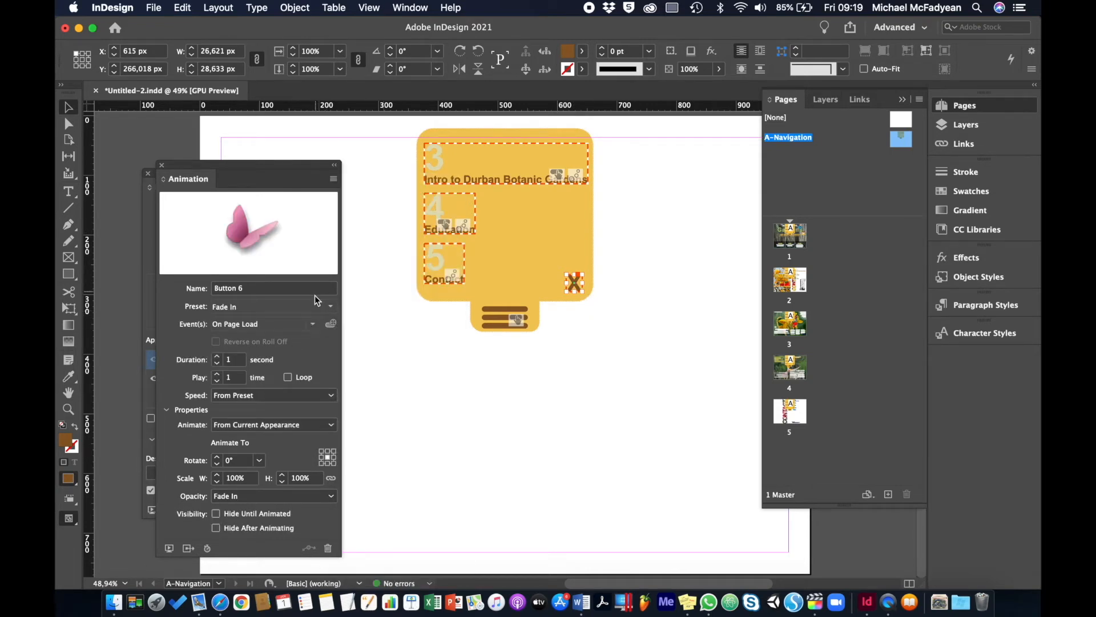
pyautogui.click(311, 324)
pyautogui.click(341, 327)
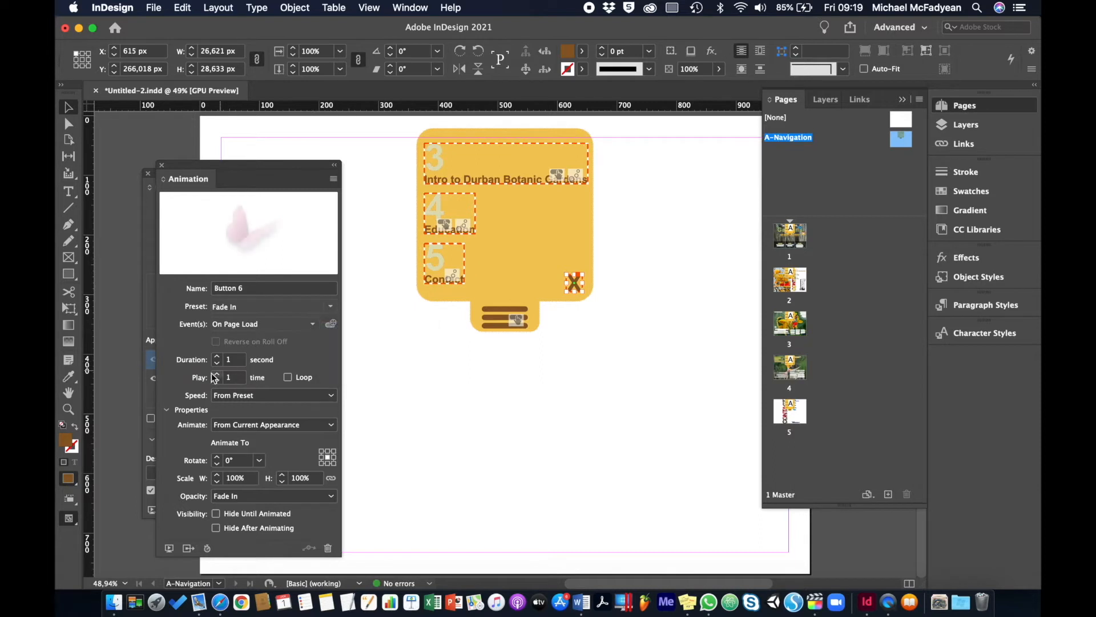
pyautogui.click(217, 366)
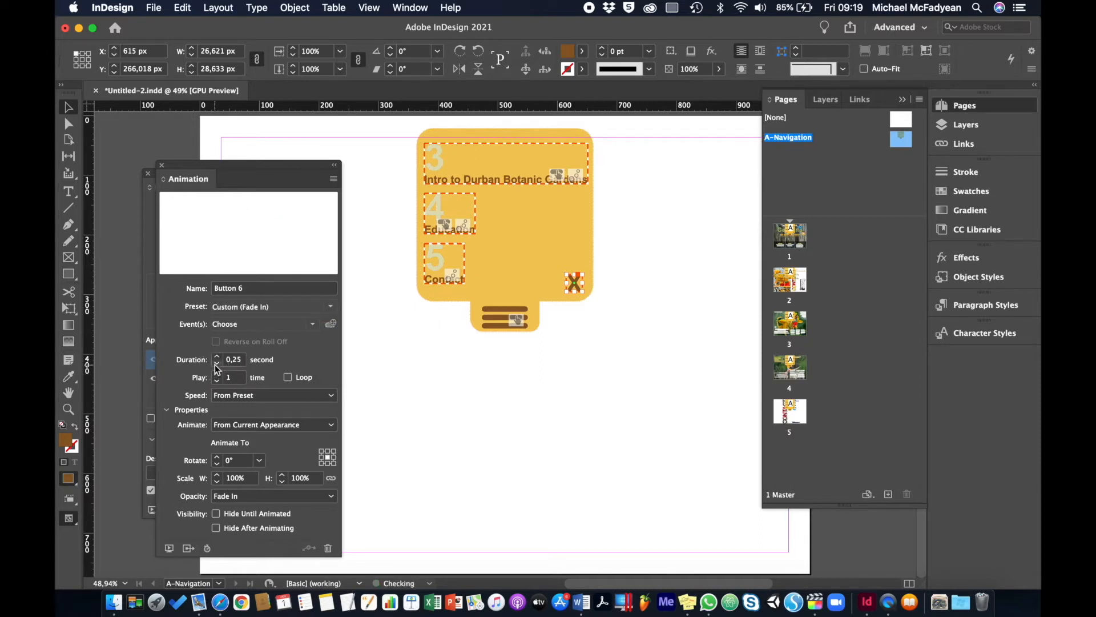
pyautogui.click(162, 166)
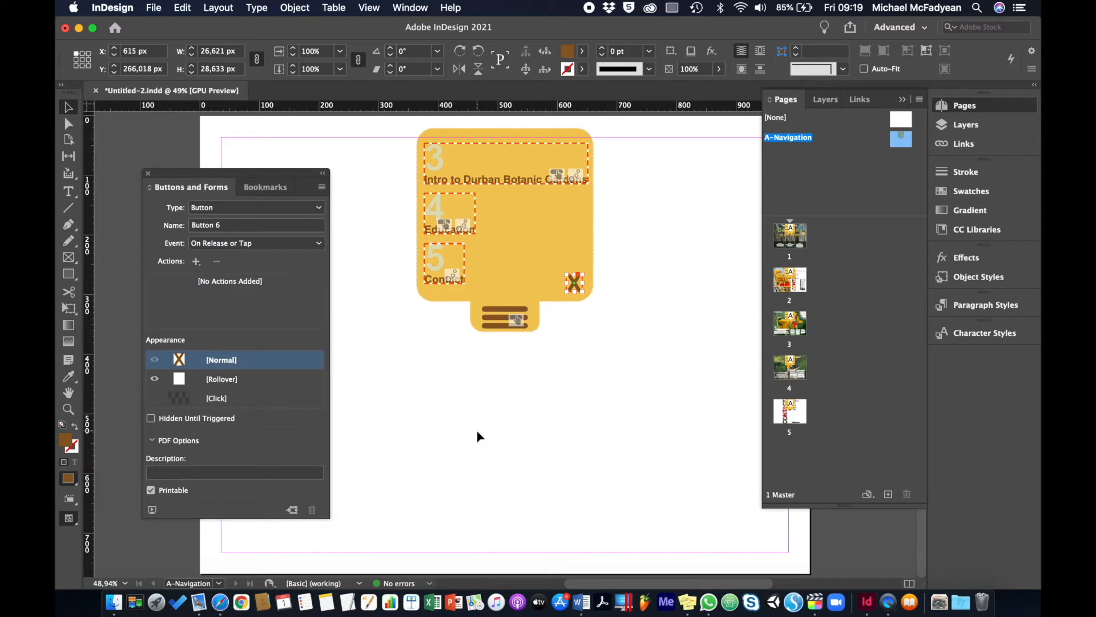
pyautogui.click(482, 388)
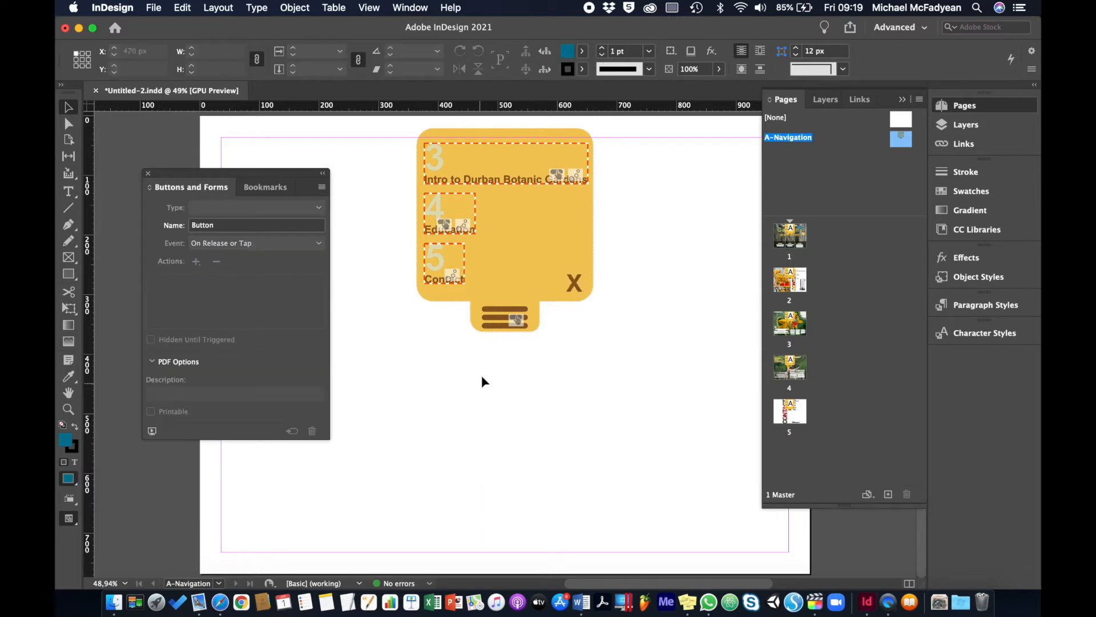
# Step: Add an Animation action to the menu tab's three-bar button that plays animation 3 on release or tap
pyautogui.click(496, 322)
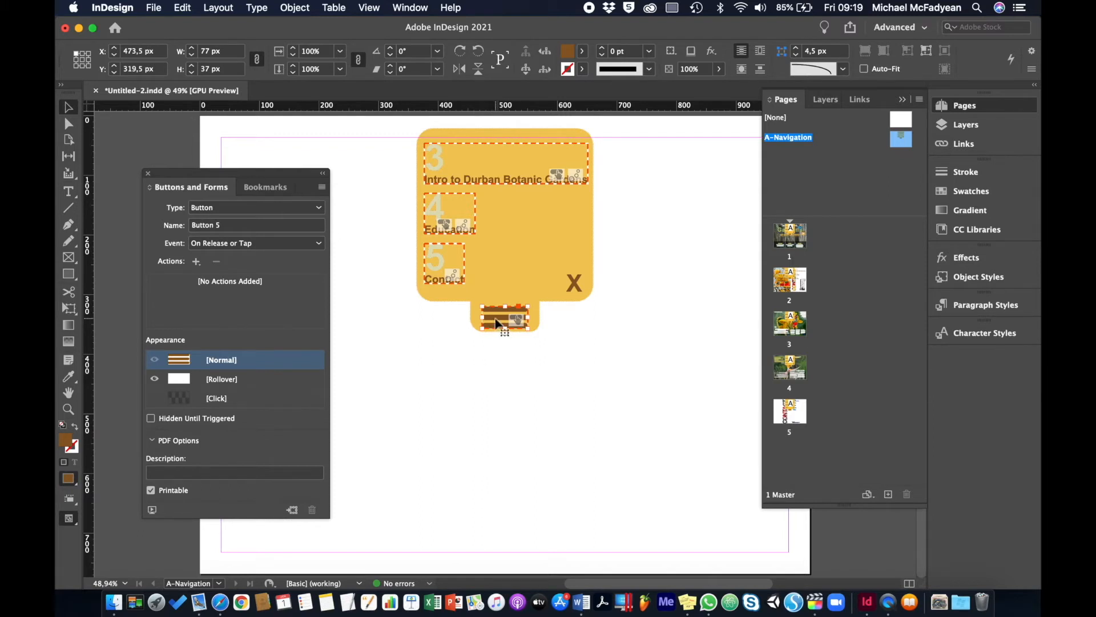
pyautogui.click(196, 261)
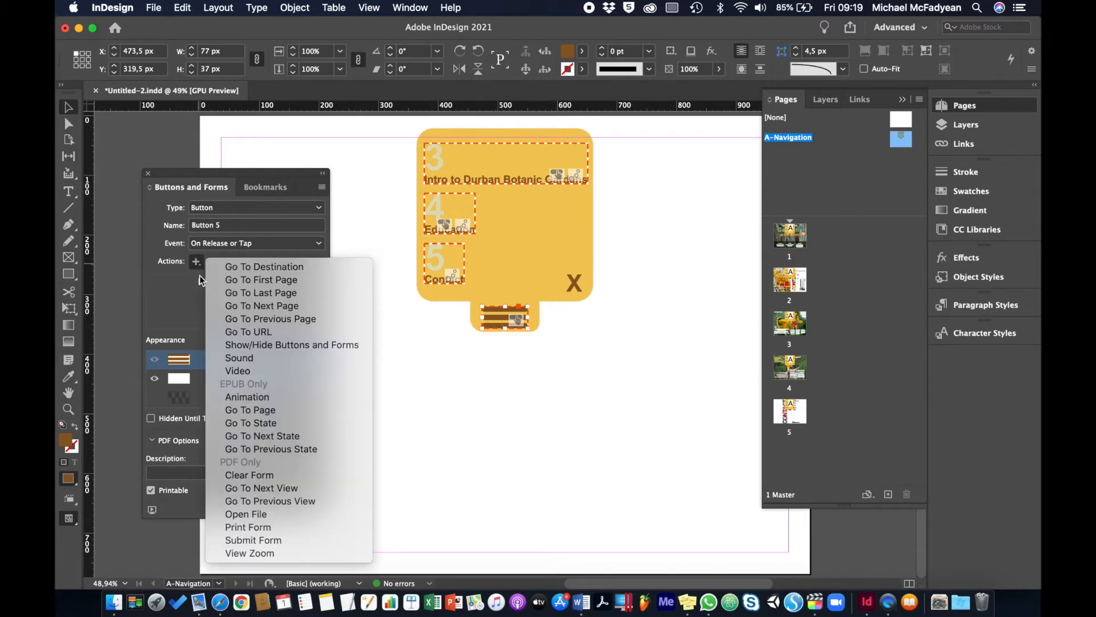
pyautogui.click(236, 397)
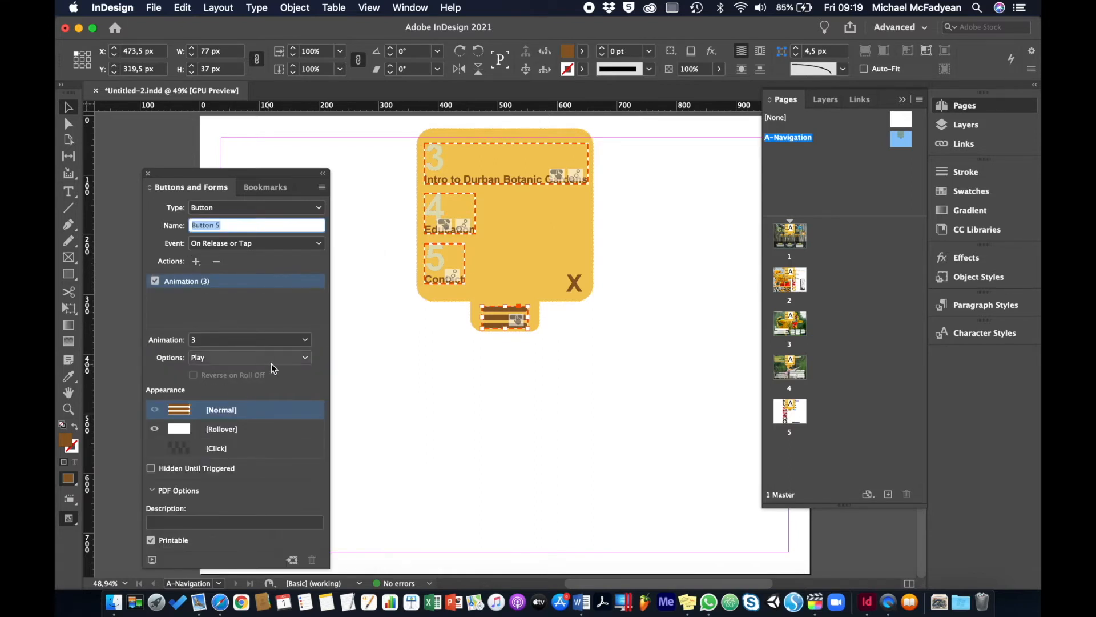
pyautogui.click(308, 341)
pyautogui.click(309, 341)
pyautogui.click(308, 341)
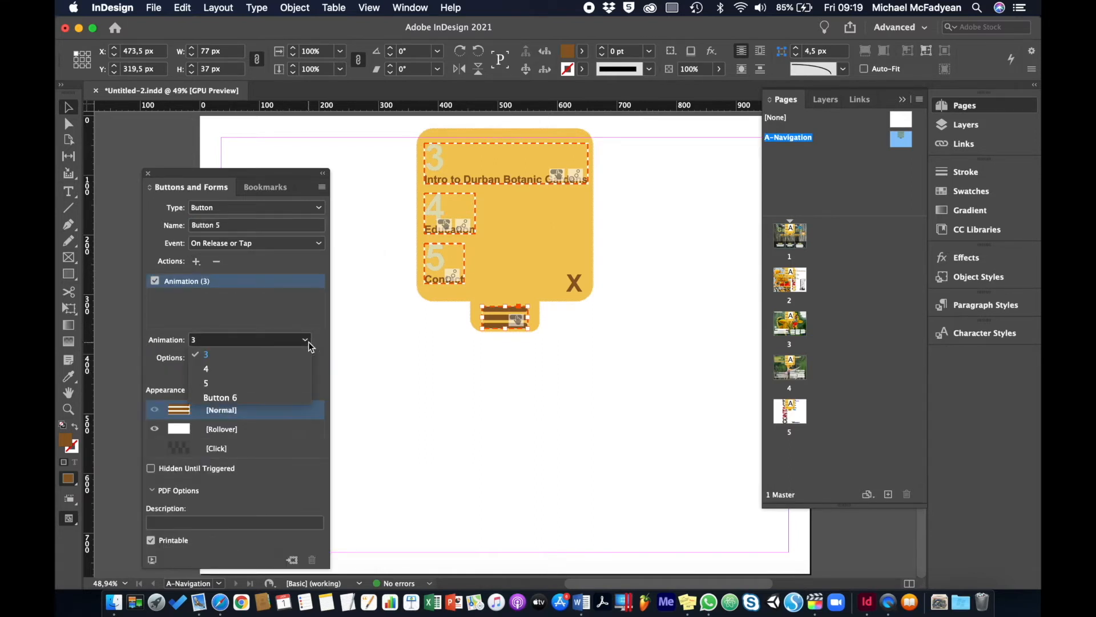
pyautogui.click(237, 358)
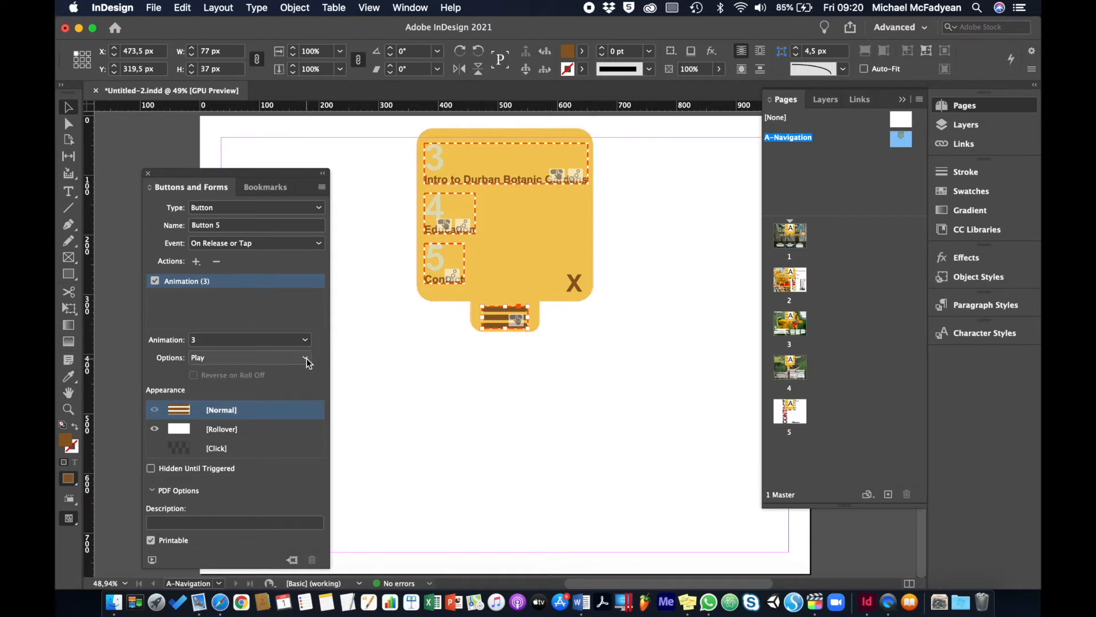
# Step: Add two more Animation actions to the three-bar button that play animations 4 and 5
pyautogui.click(198, 262)
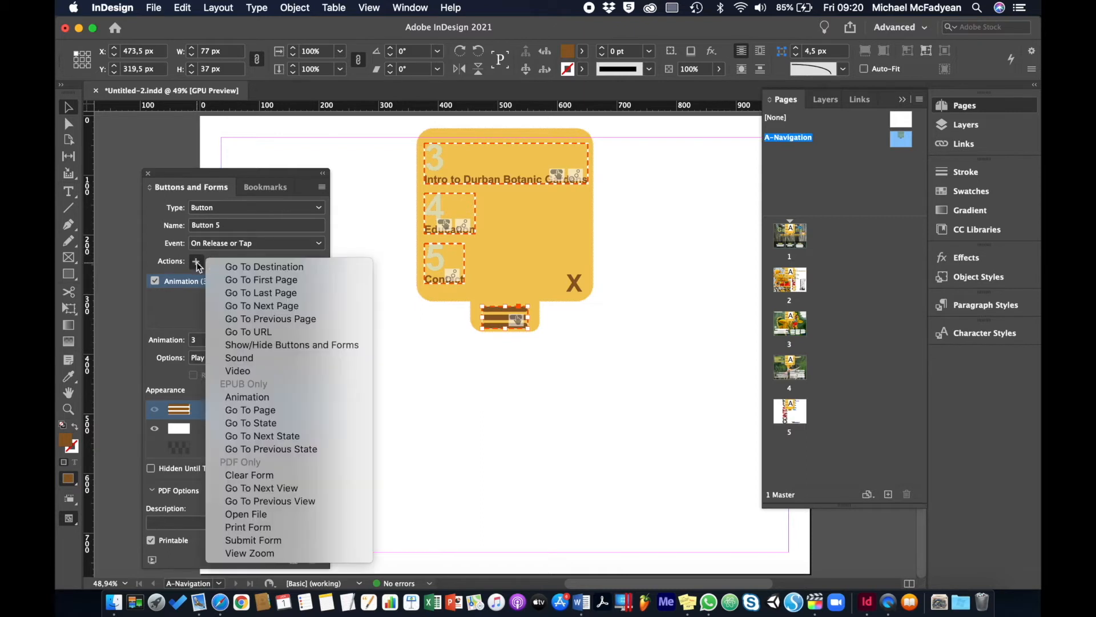
pyautogui.click(249, 393)
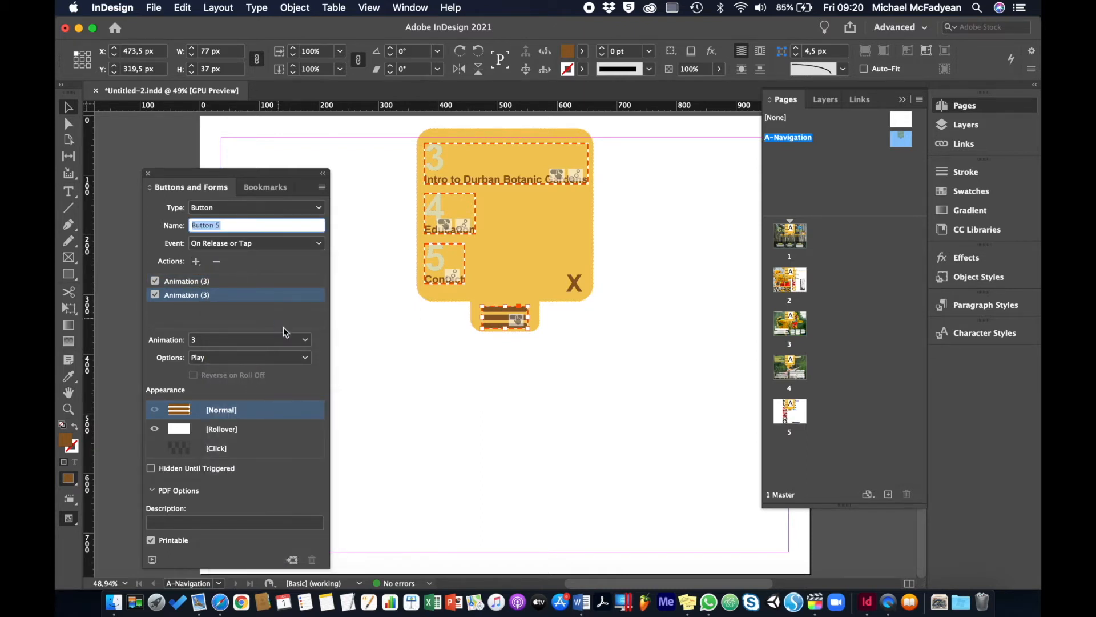
pyautogui.click(304, 341)
pyautogui.click(266, 368)
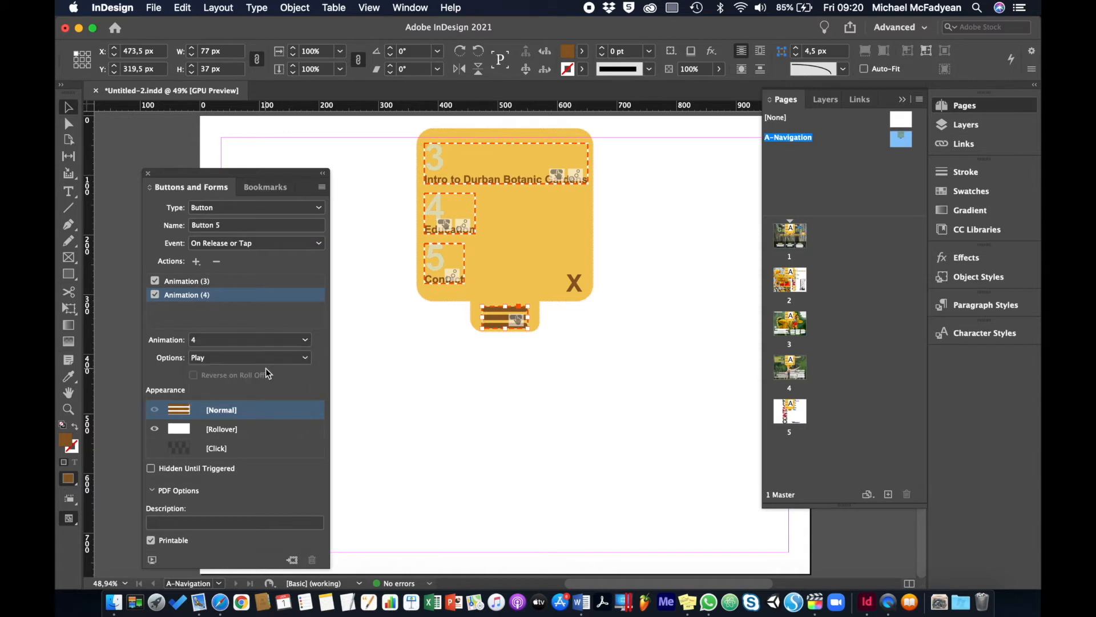
pyautogui.click(196, 261)
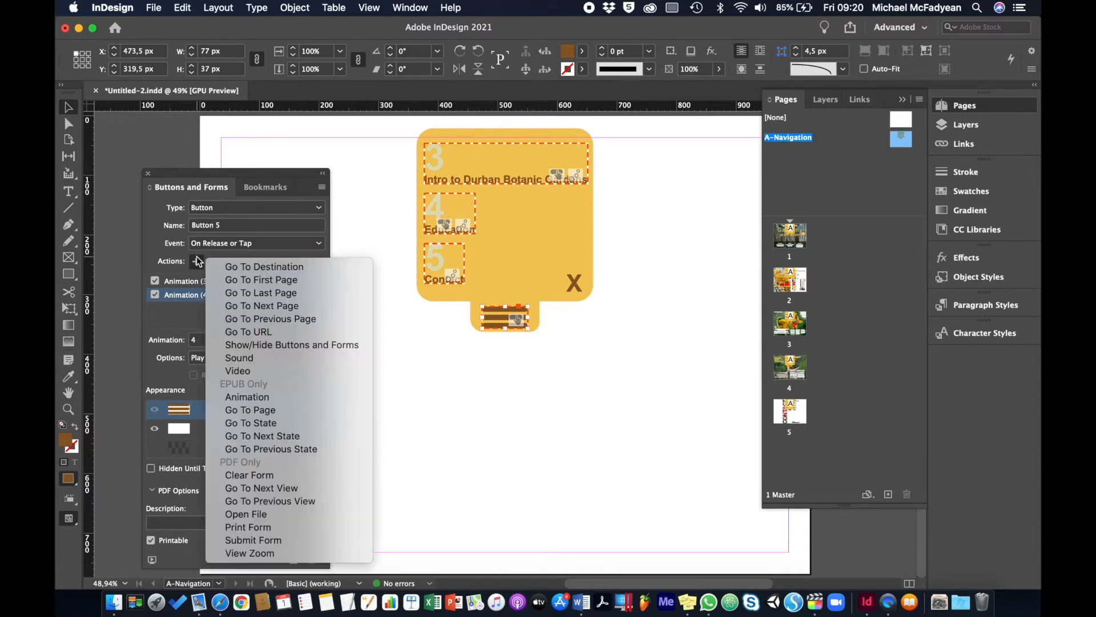
pyautogui.click(263, 399)
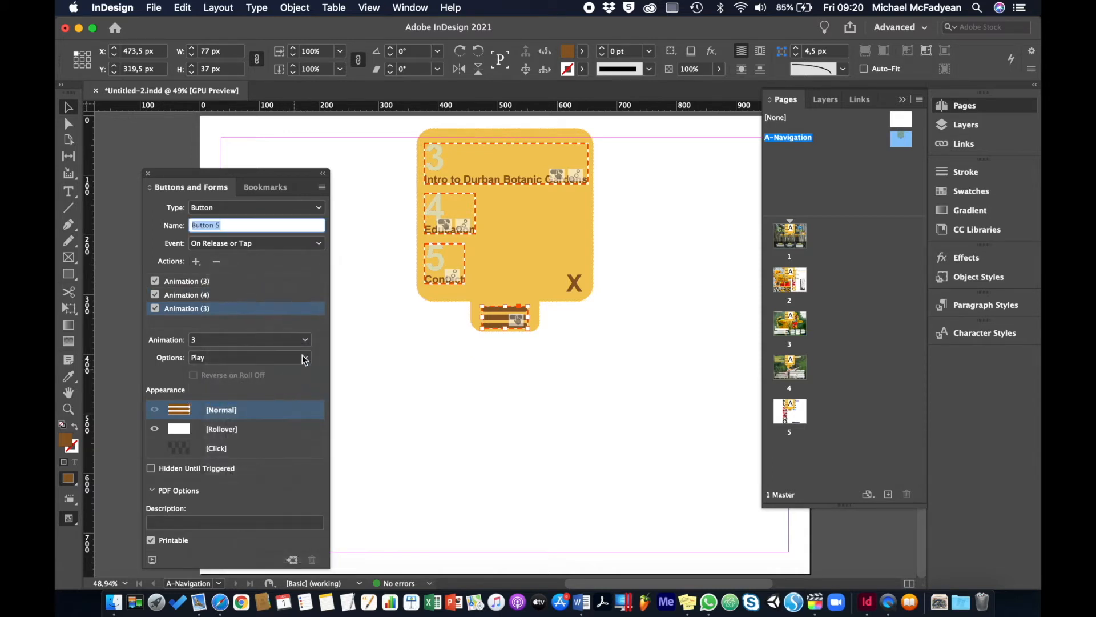
pyautogui.click(308, 341)
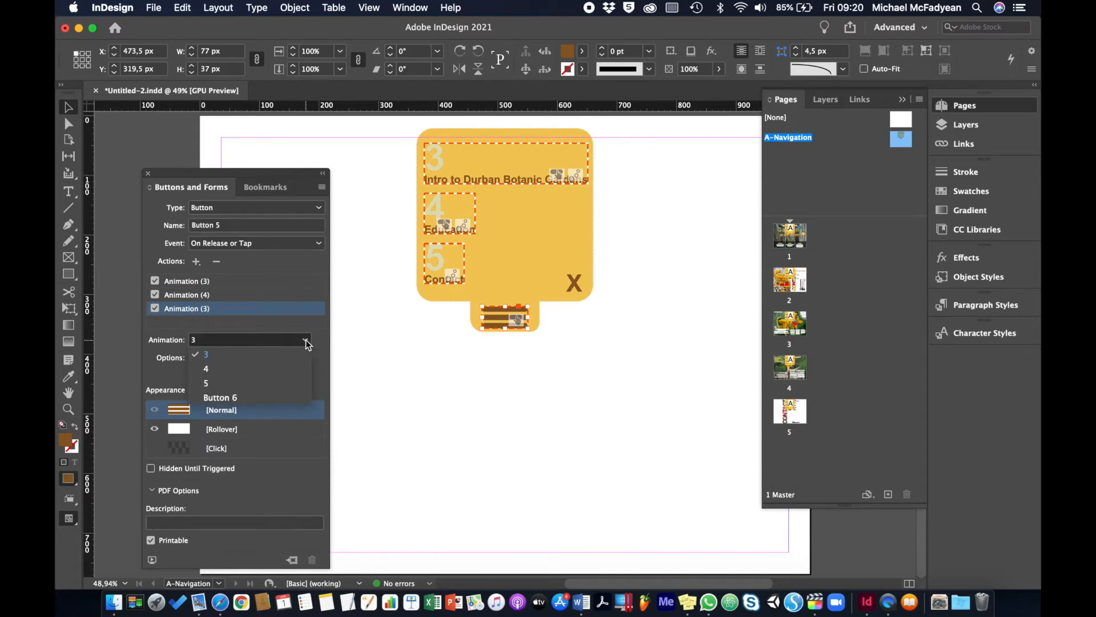
pyautogui.click(272, 384)
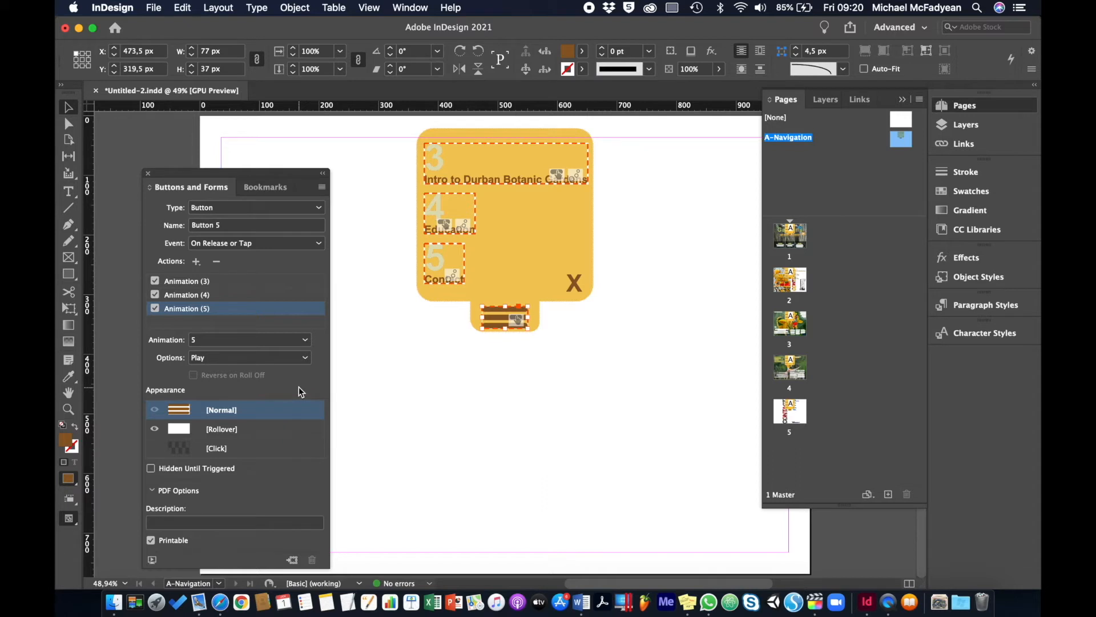
# Step: Rename the X button as close
pyautogui.click(573, 282)
pyautogui.click(234, 223)
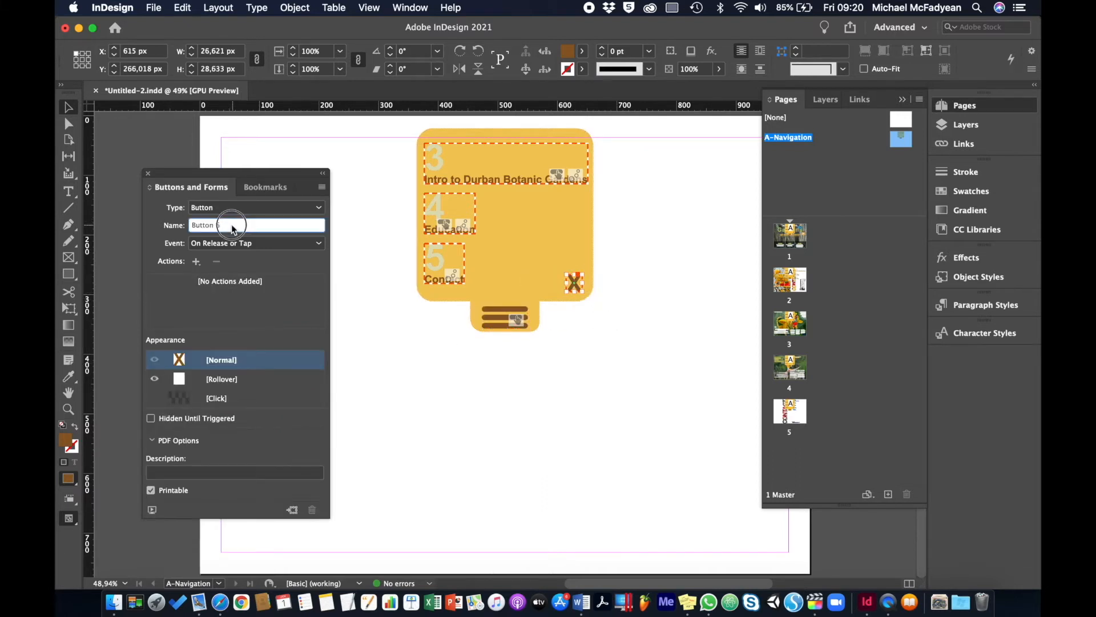
pyautogui.write('close')
pyautogui.press('Return')
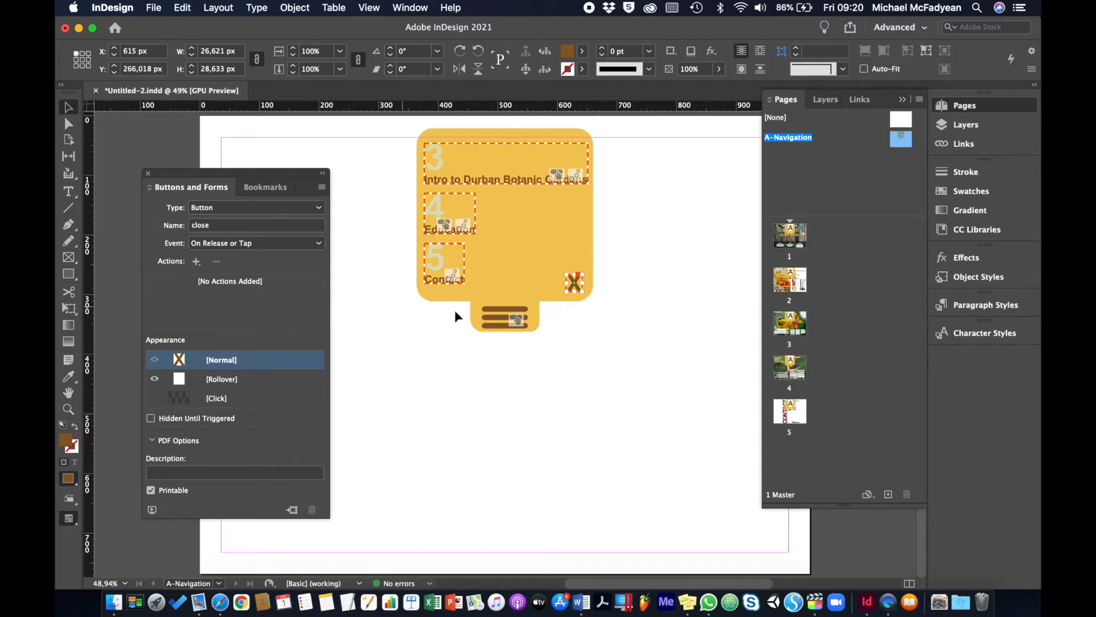
# Step: Add an Animation action to the three-bar button that plays the close animation
pyautogui.click(504, 321)
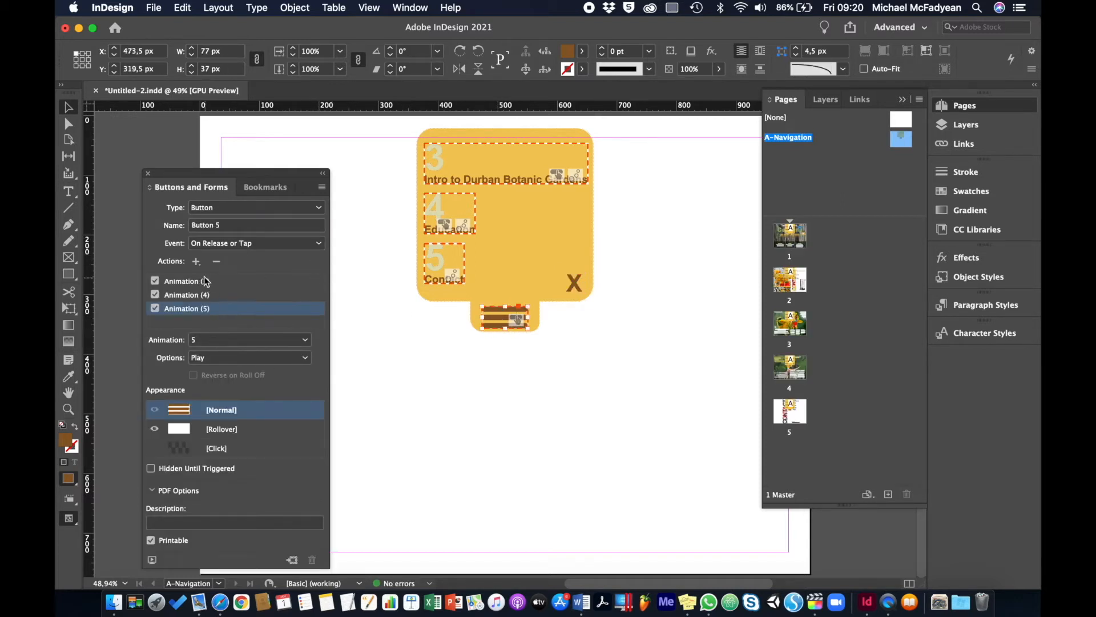
pyautogui.click(196, 261)
pyautogui.click(245, 400)
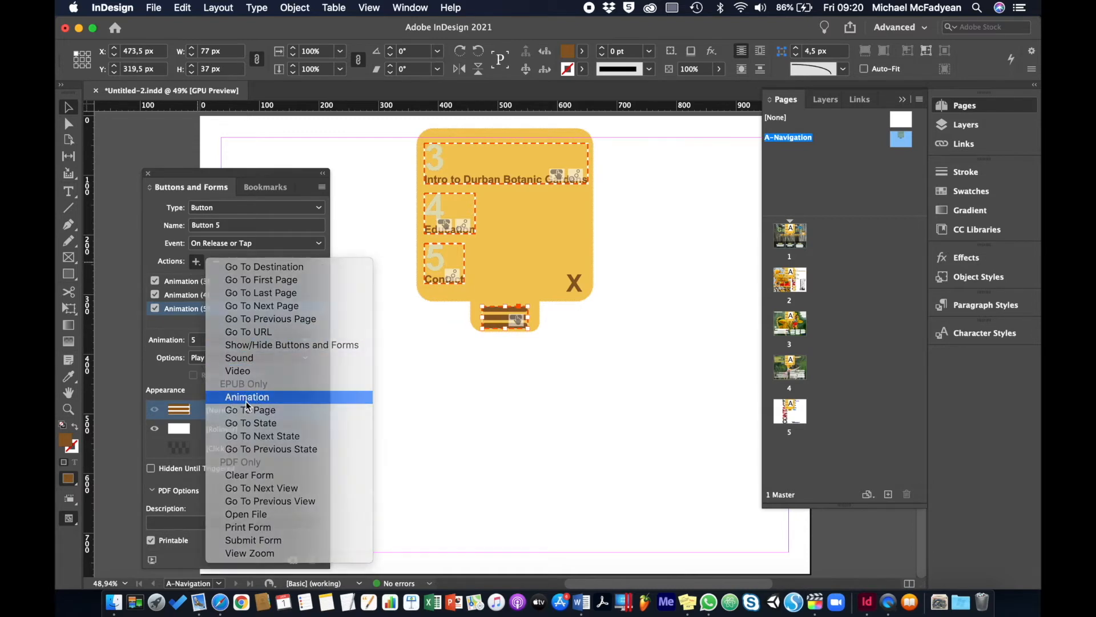
pyautogui.click(306, 340)
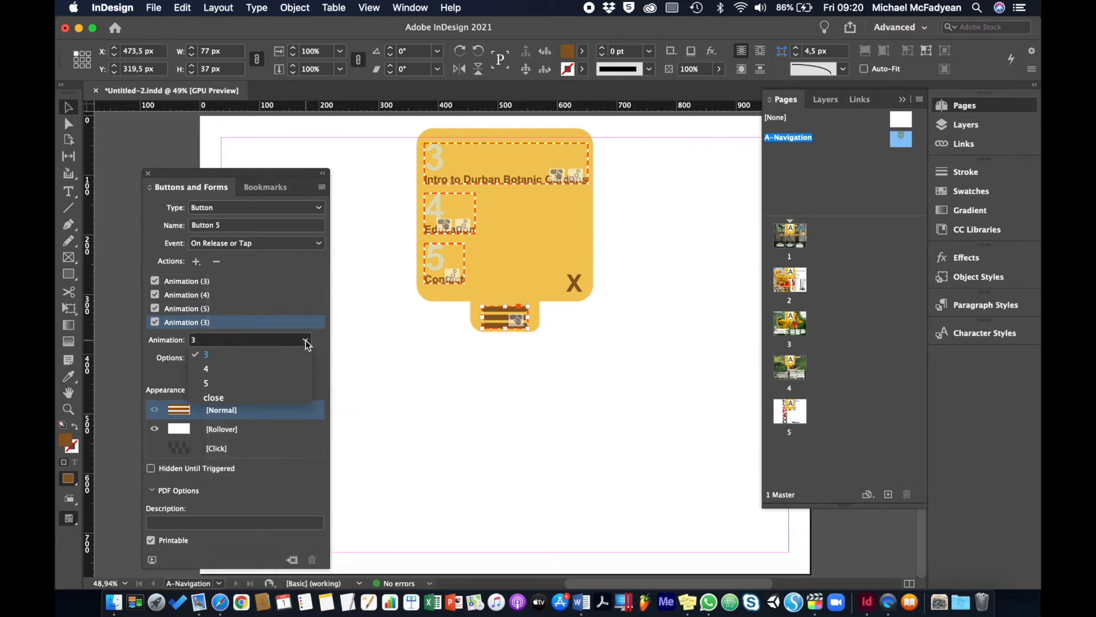
pyautogui.click(242, 396)
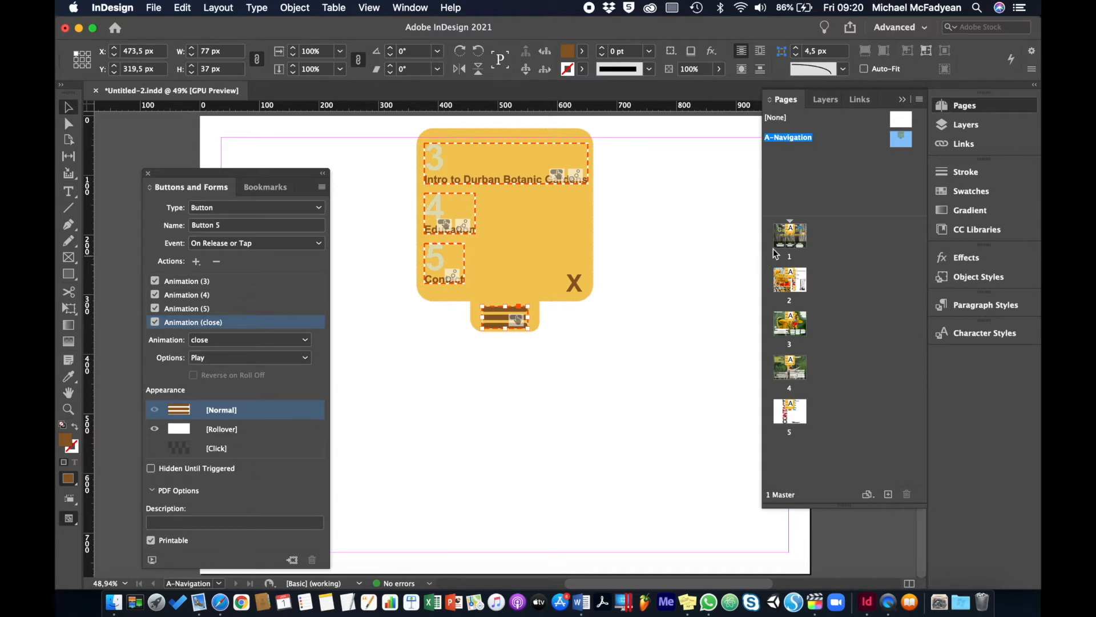
# Step: Preview page 1 and test the menu tab's three-bar button
pyautogui.doubleClick(786, 238)
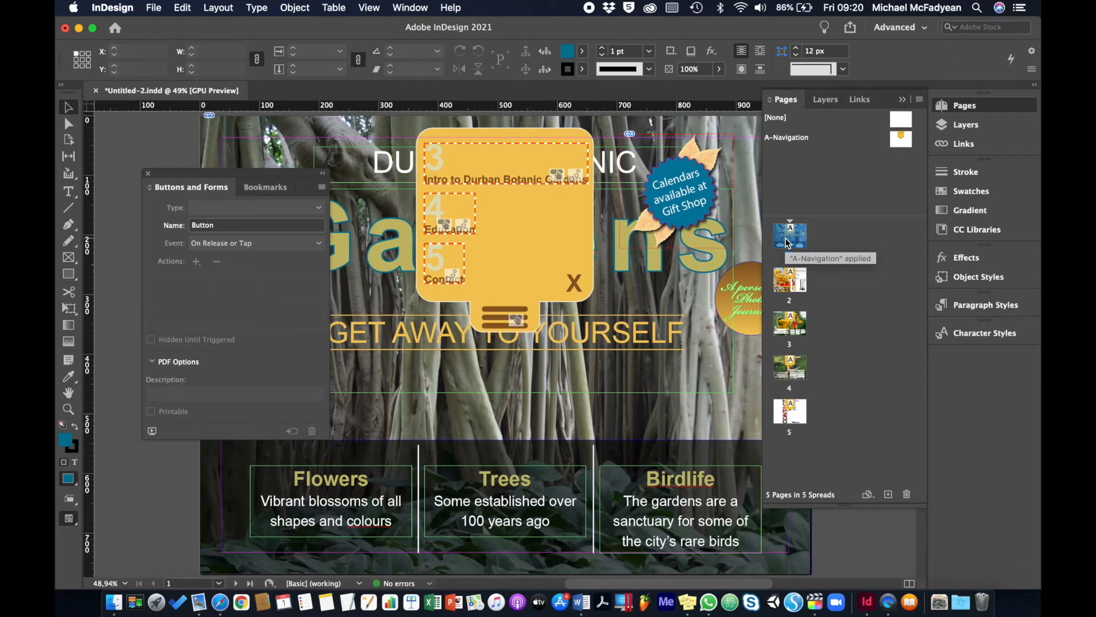
pyautogui.click(152, 431)
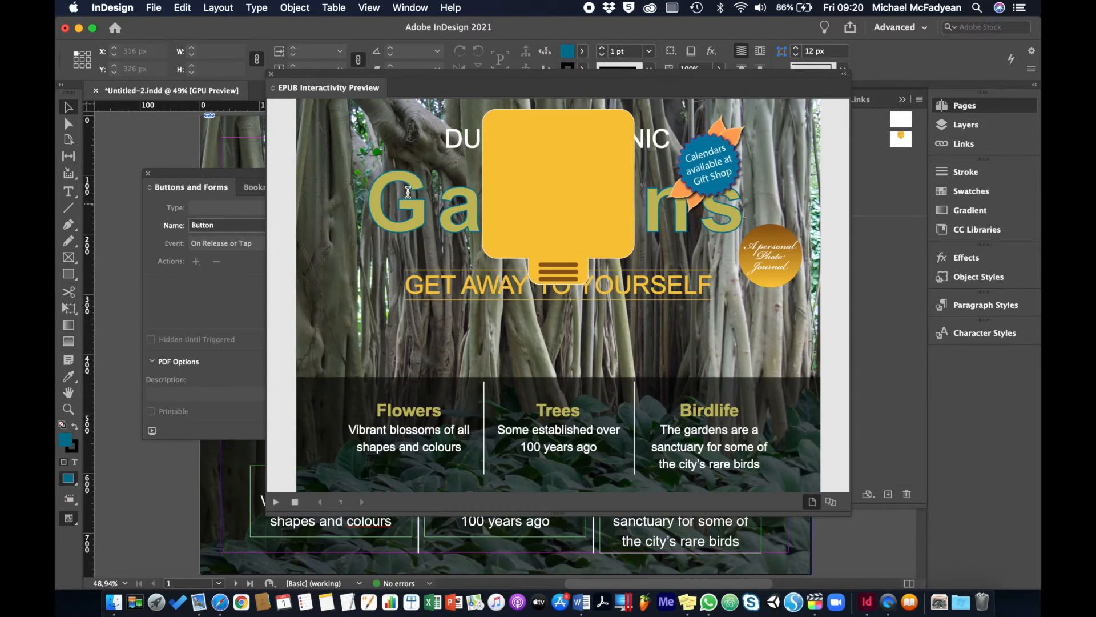
pyautogui.click(563, 274)
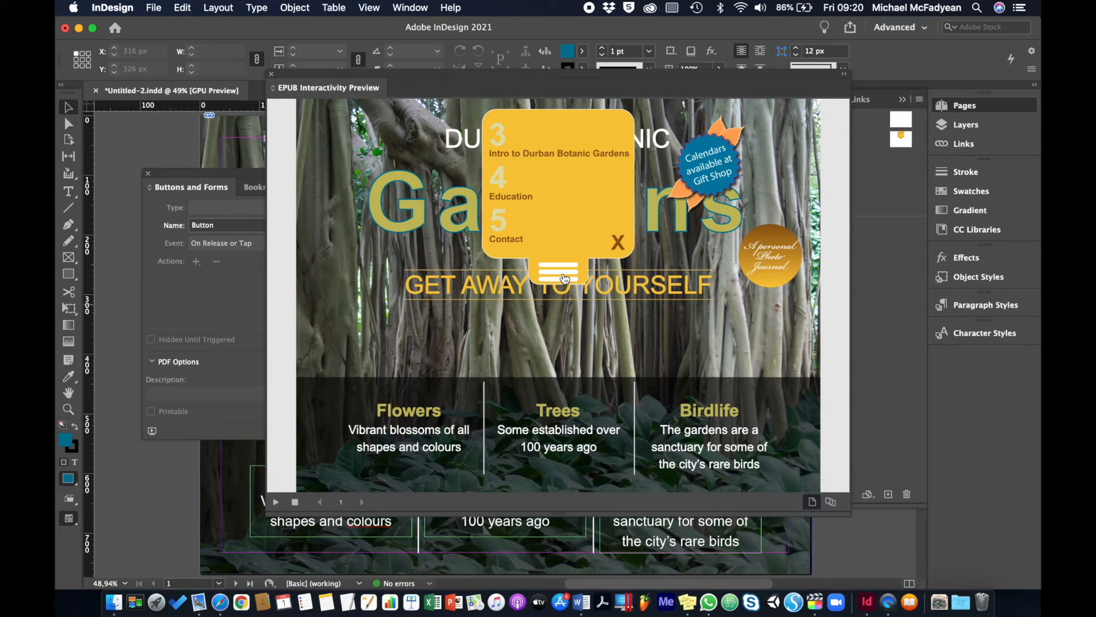
pyautogui.click(271, 74)
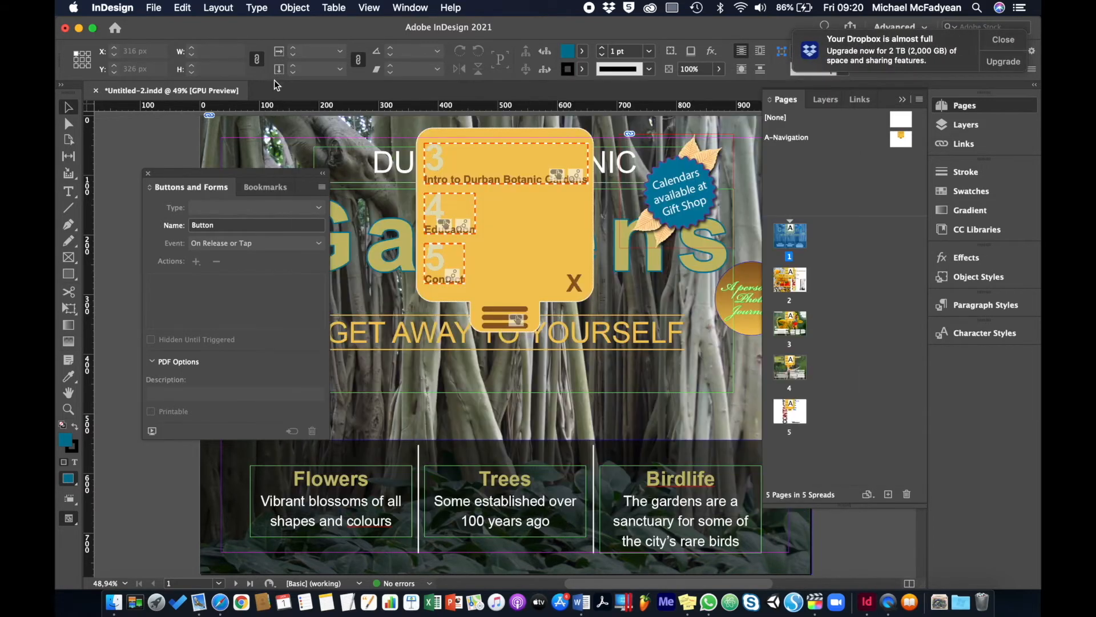
# Step: Apply the Fade Out animation preset to the three-bar button on the A-Navigation master
pyautogui.click(501, 318)
pyautogui.click(796, 137)
pyautogui.doubleClick(798, 138)
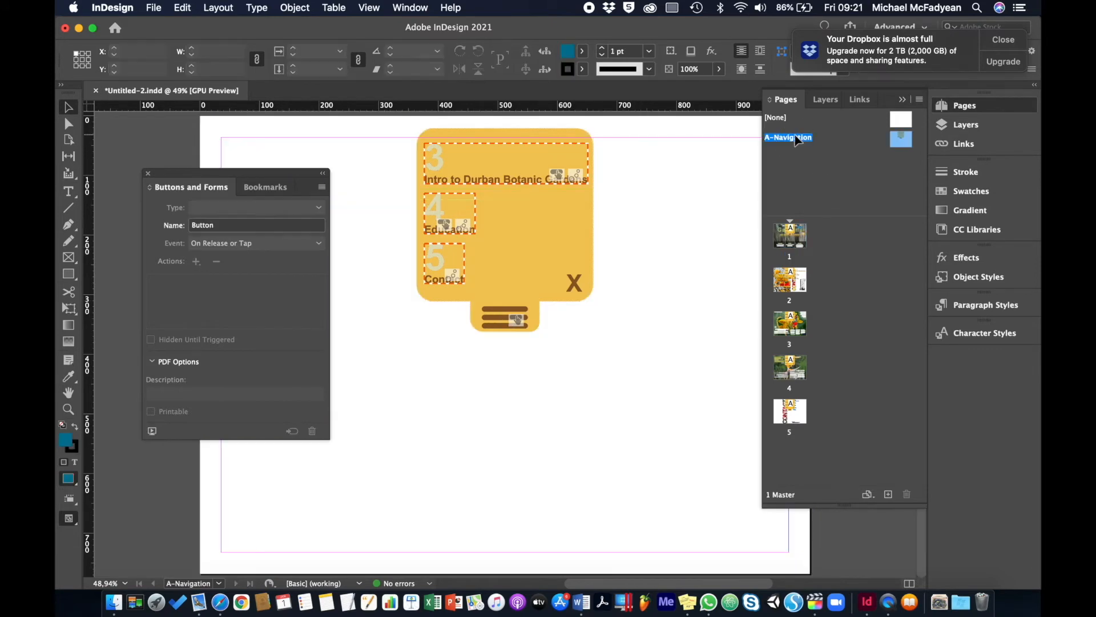
pyautogui.click(501, 312)
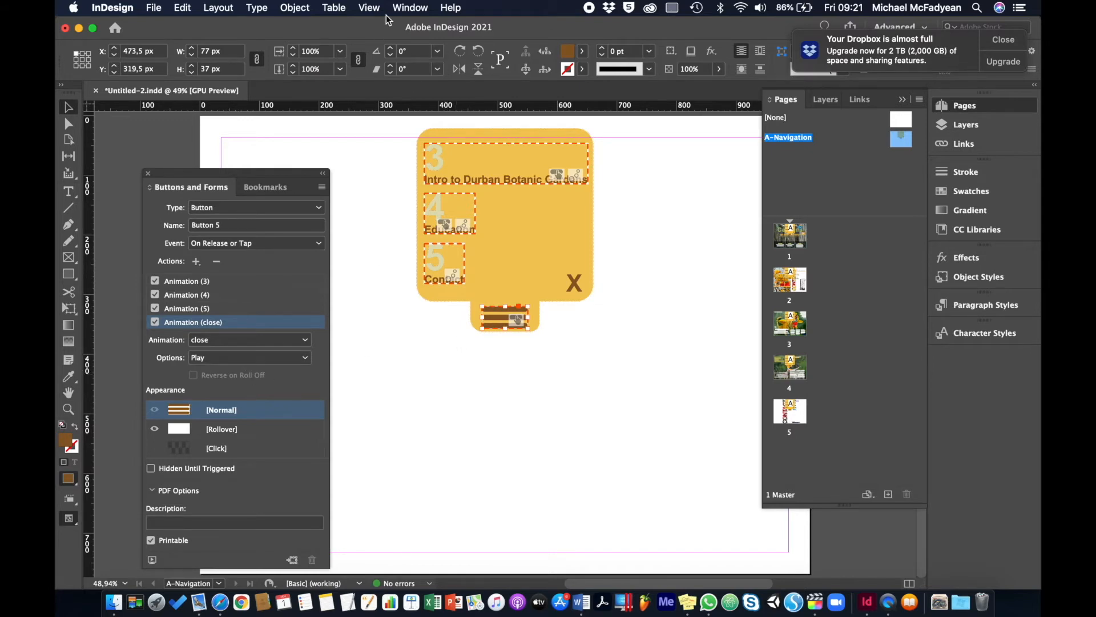
pyautogui.click(406, 9)
pyautogui.moveTo(513, 177)
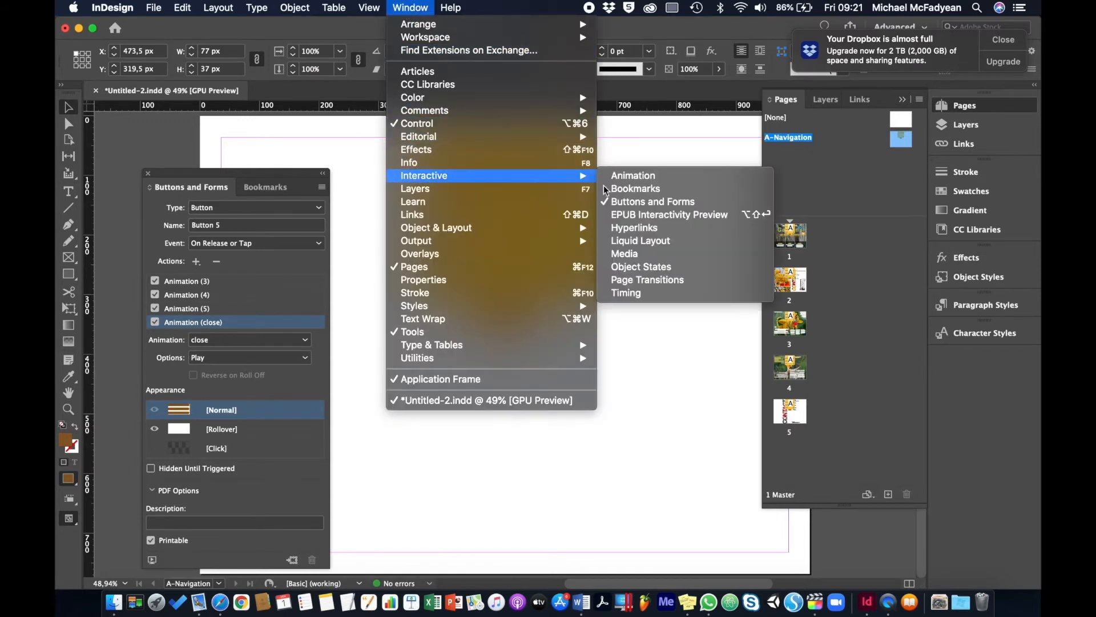
pyautogui.click(633, 175)
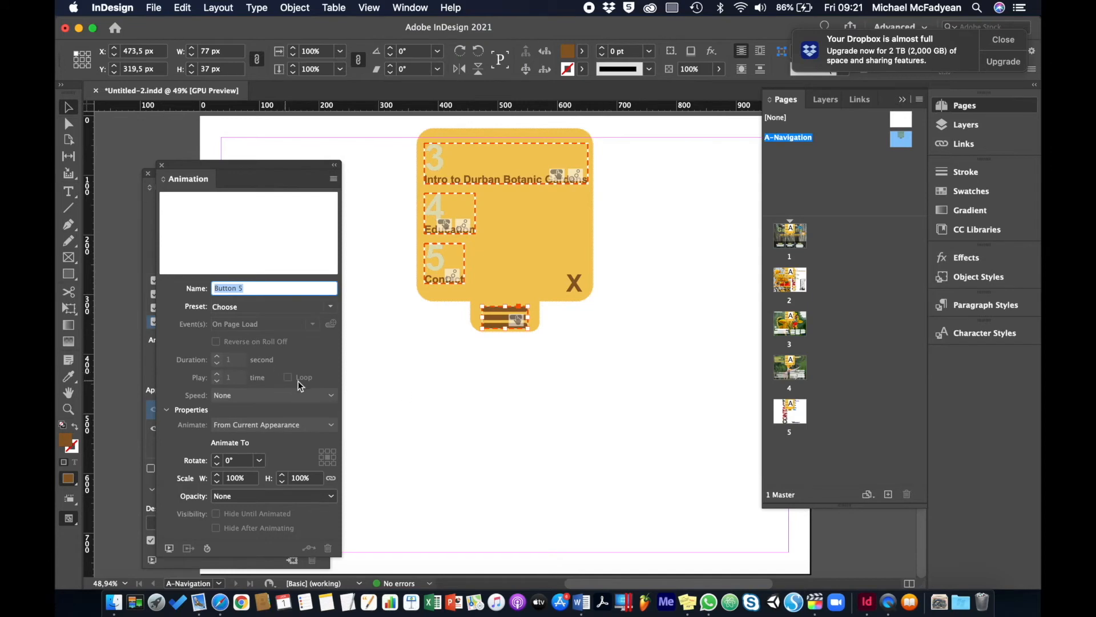
pyautogui.click(331, 307)
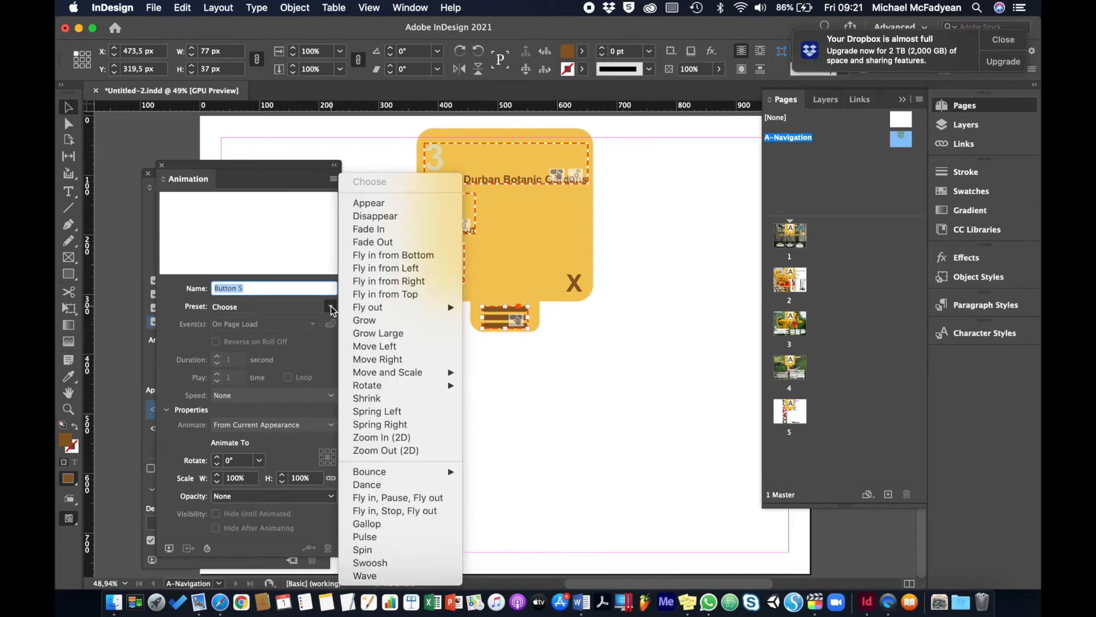
pyautogui.click(376, 228)
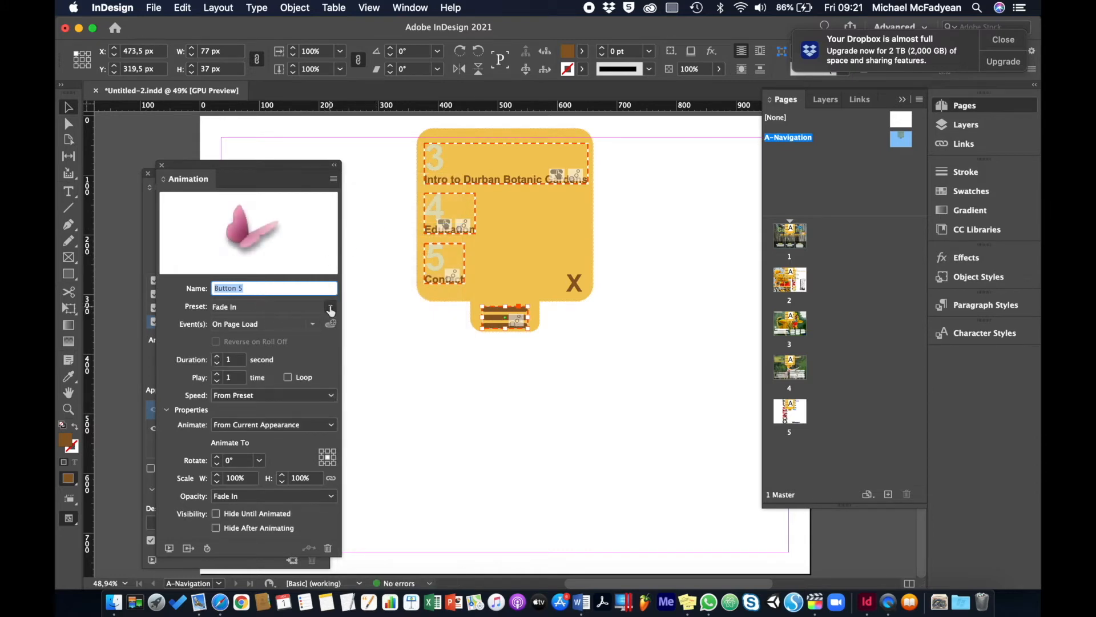
pyautogui.click(313, 324)
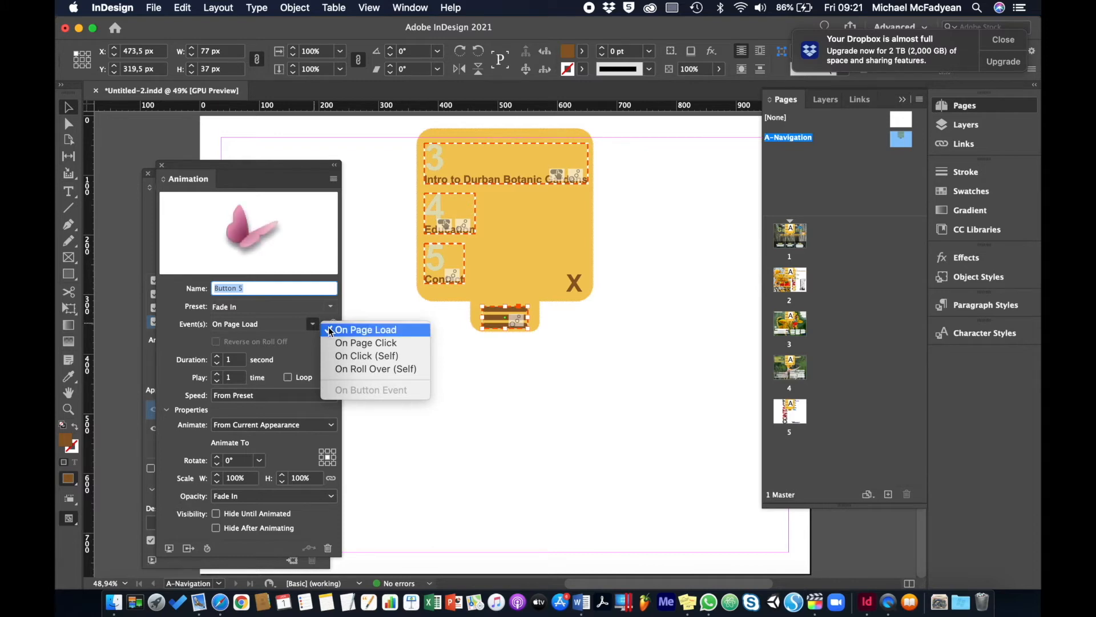
pyautogui.click(331, 306)
pyautogui.click(331, 307)
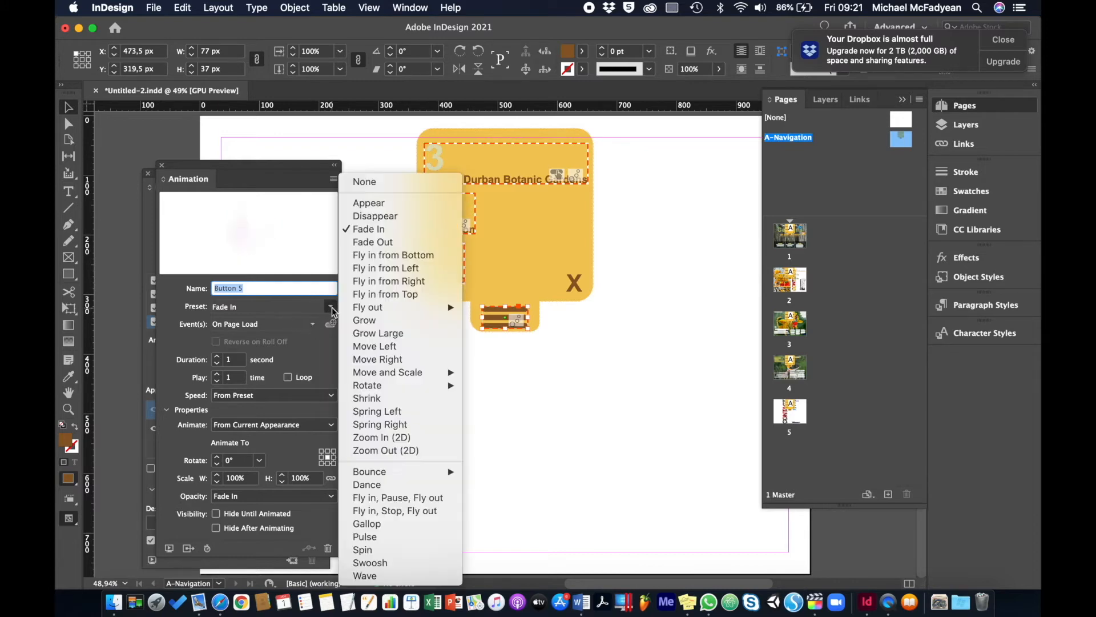
pyautogui.click(372, 241)
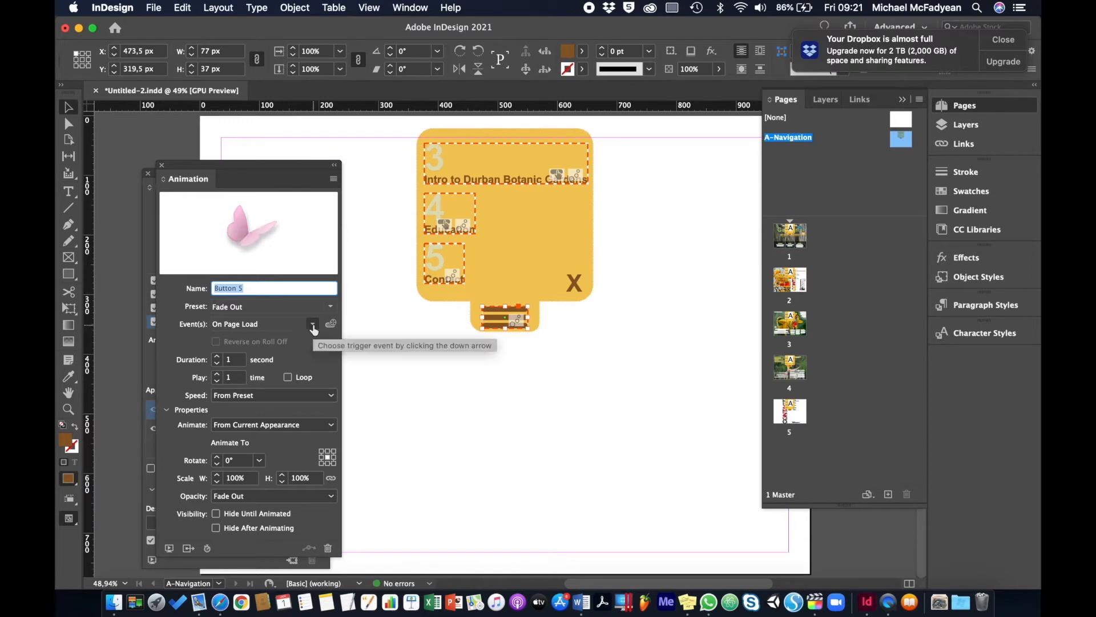
# Step: Remove the On Page Load event from the three-bar button's animation and set its duration to 0,25 second
pyautogui.click(313, 325)
pyautogui.click(342, 326)
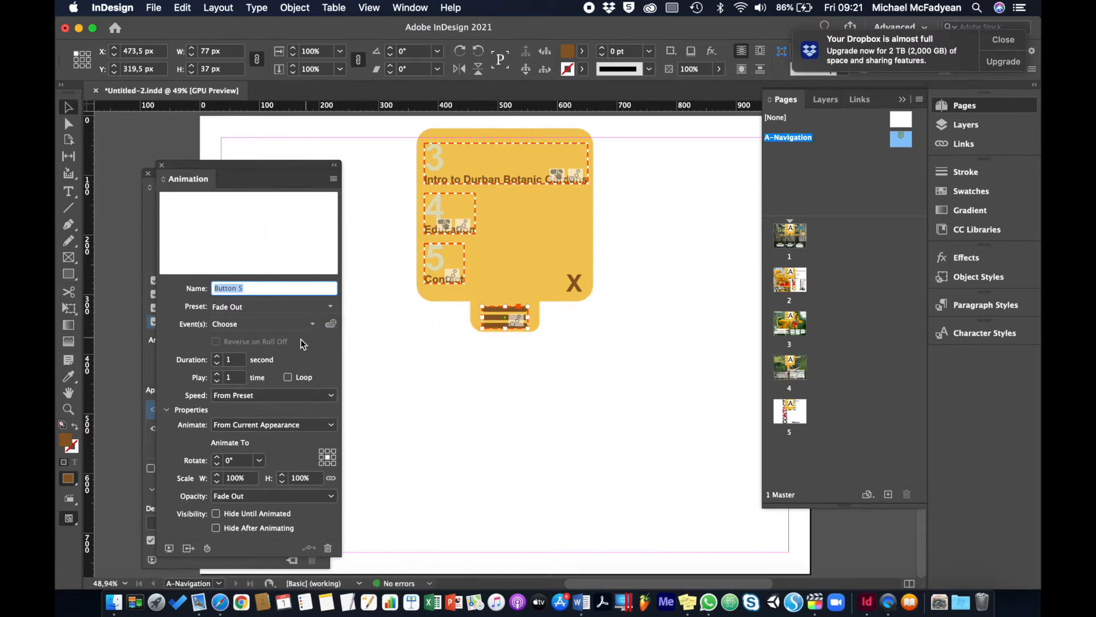
pyautogui.click(217, 364)
pyautogui.click(217, 364)
pyautogui.click(217, 364)
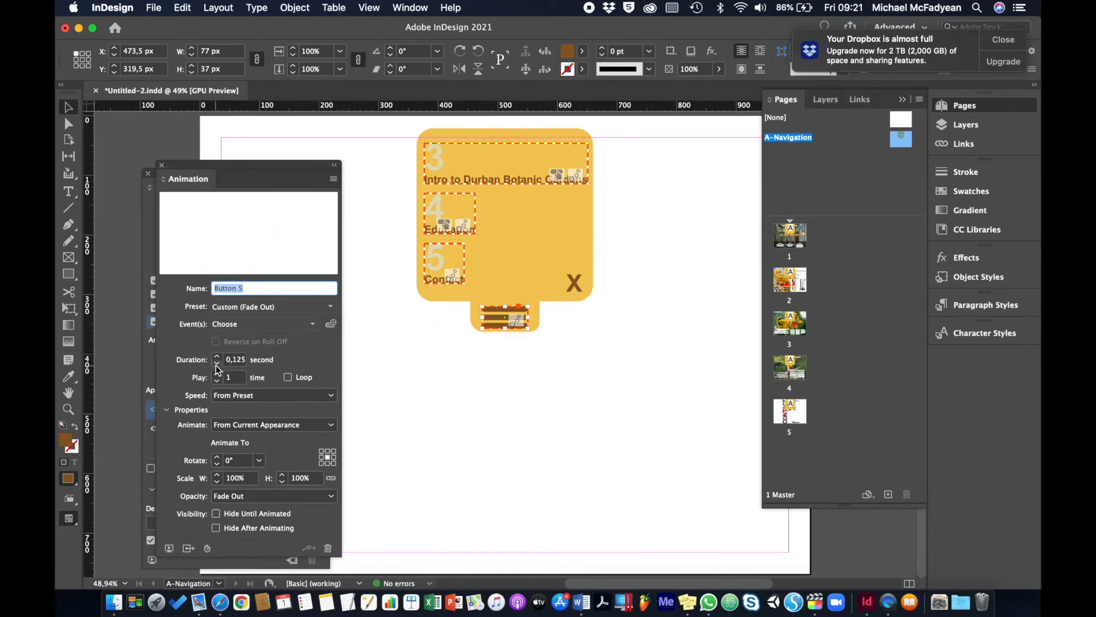
pyautogui.click(217, 356)
# Step: Add another Animation action to the three-bar button
pyautogui.moveTo(194, 163); pyautogui.dragTo(856, 173)
pyautogui.click(196, 261)
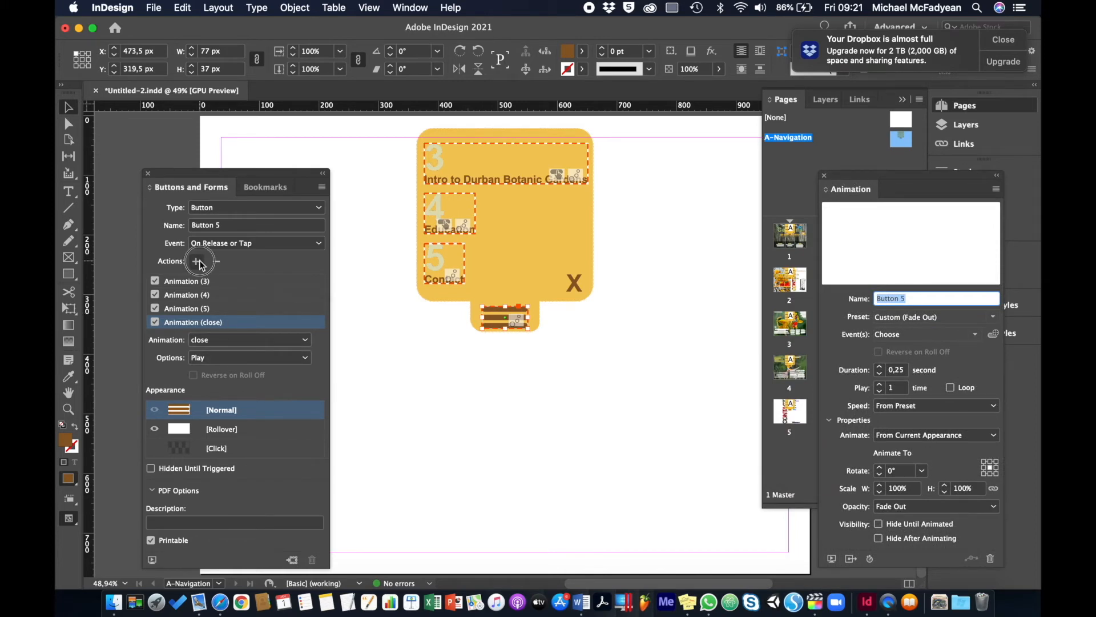
pyautogui.click(250, 398)
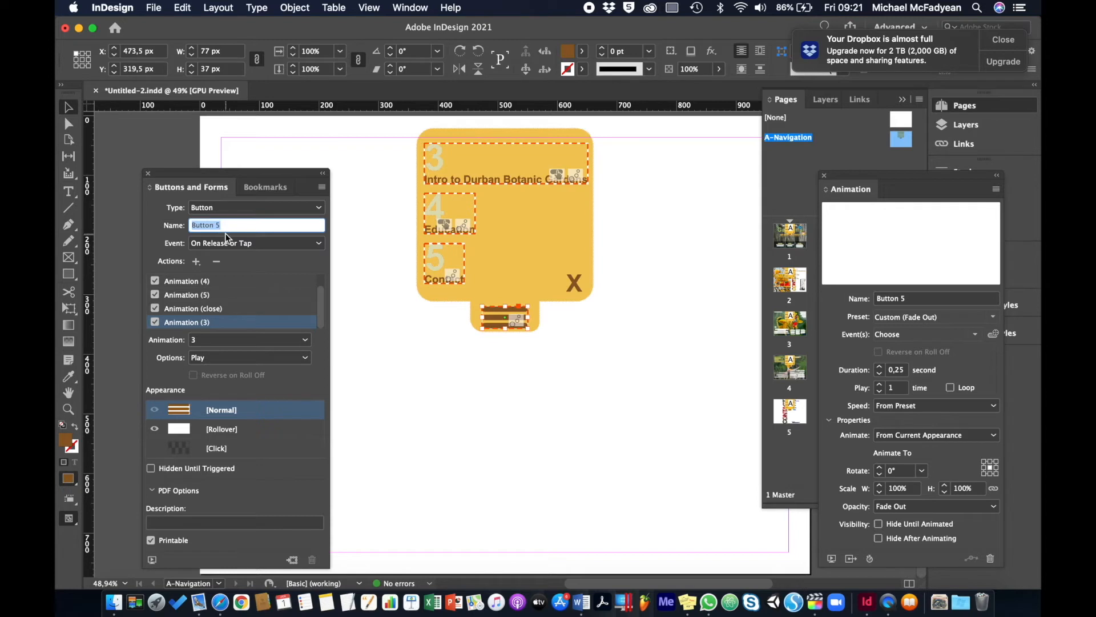
pyautogui.click(309, 344)
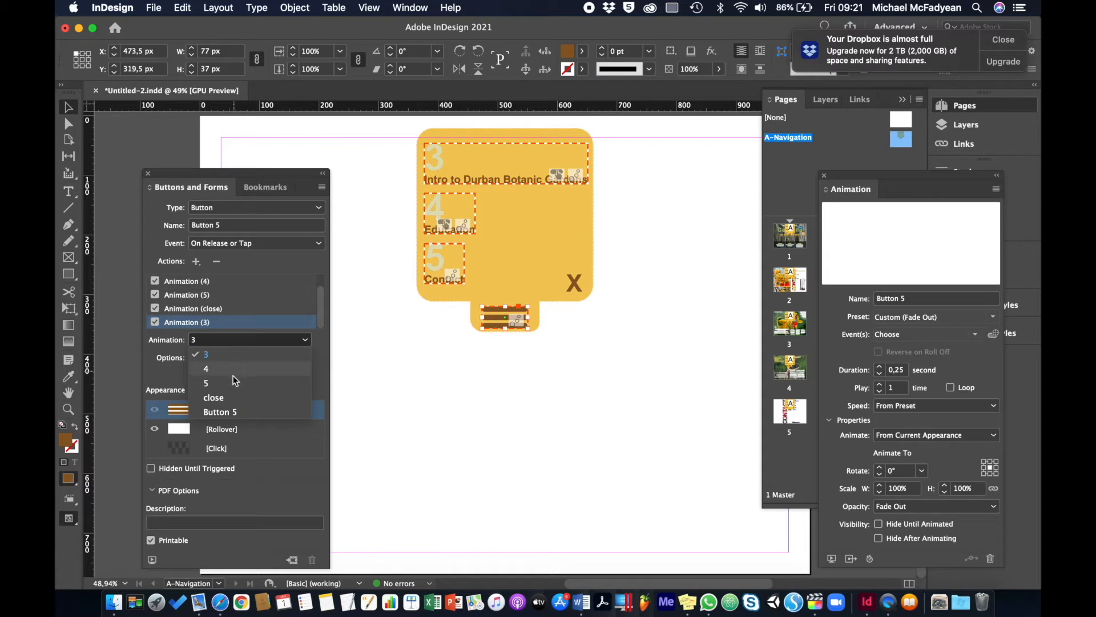
# Step: Rename the three-bar button as menu
pyautogui.click(222, 224)
pyautogui.moveTo(222, 224); pyautogui.dragTo(182, 223)
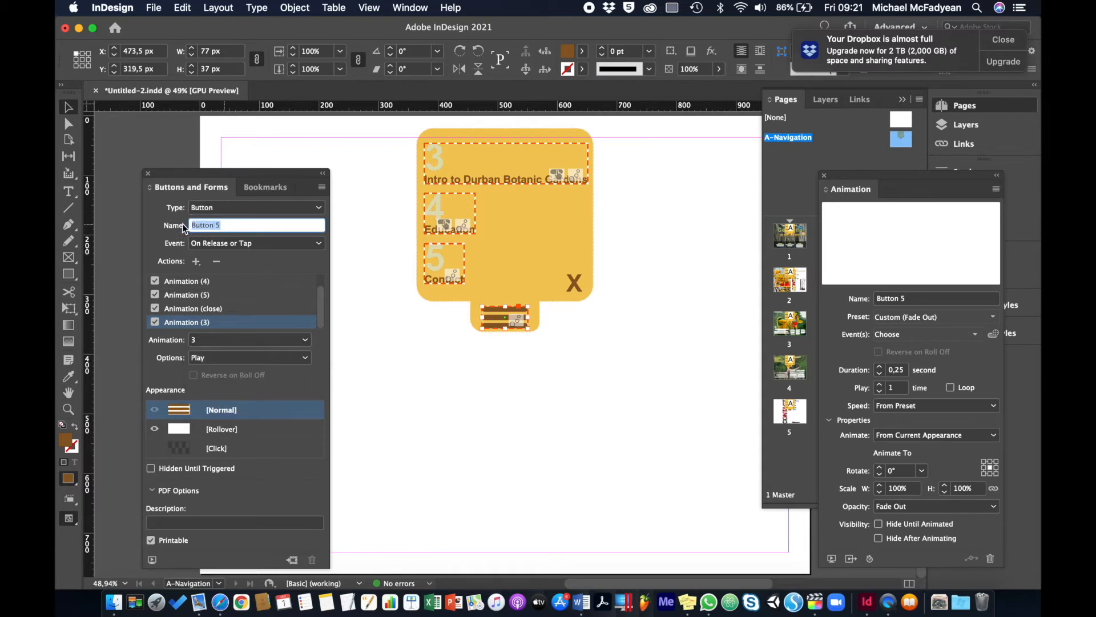
pyautogui.write('nebn')
pyautogui.press('Return')
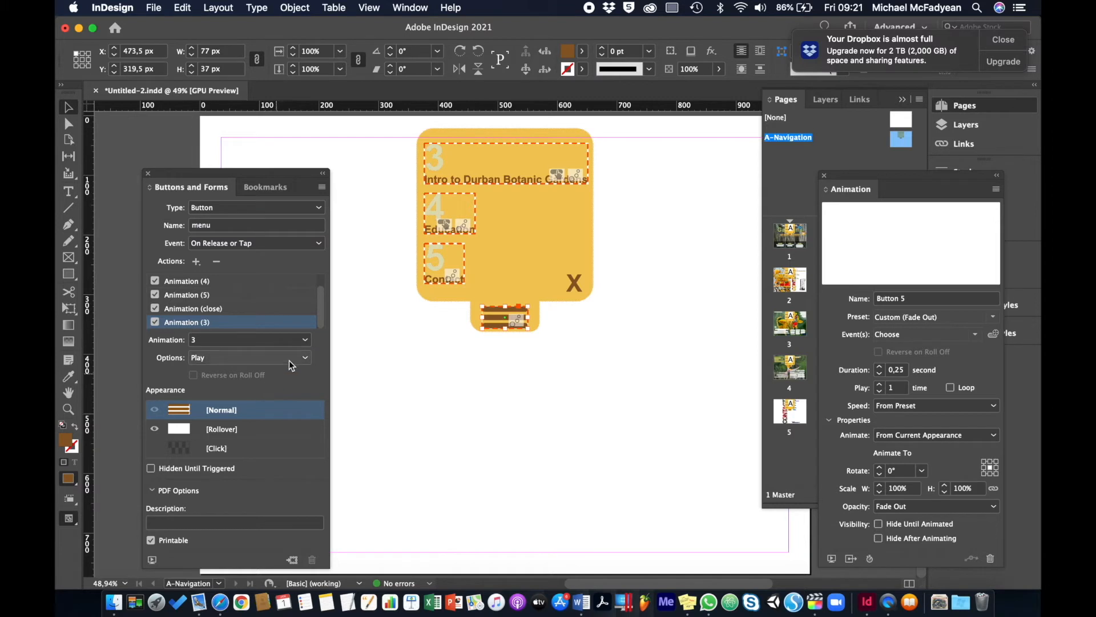
# Step: Set the newly added action to play the menu animation and move it to the start of the button's action order
pyautogui.click(303, 342)
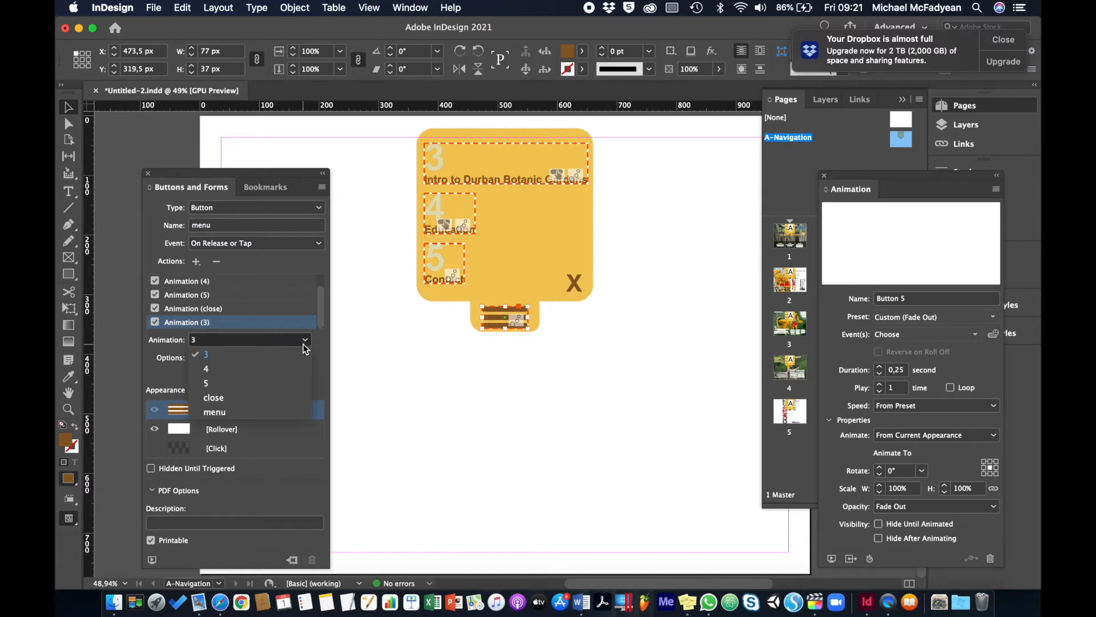
pyautogui.click(245, 412)
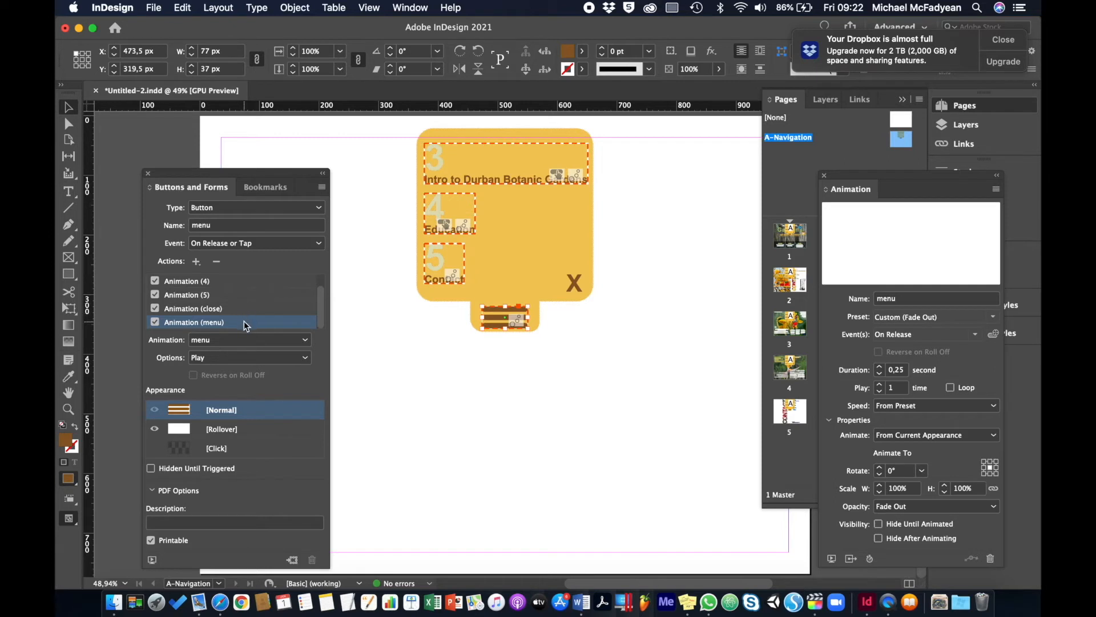
pyautogui.moveTo(245, 321); pyautogui.dragTo(248, 288)
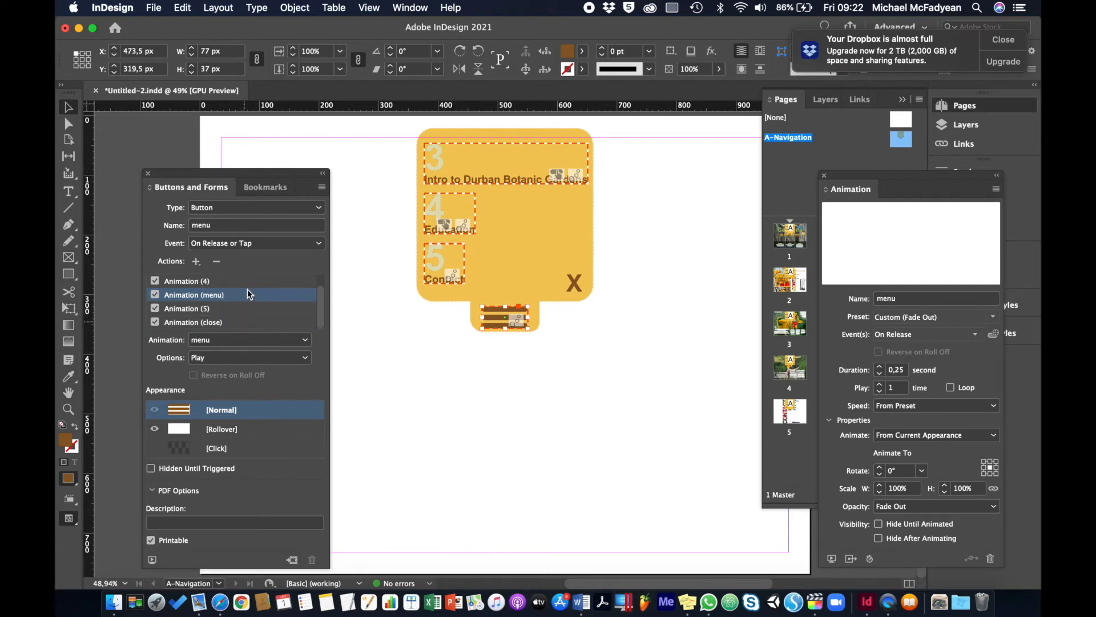
pyautogui.scroll(1, 318, 275)
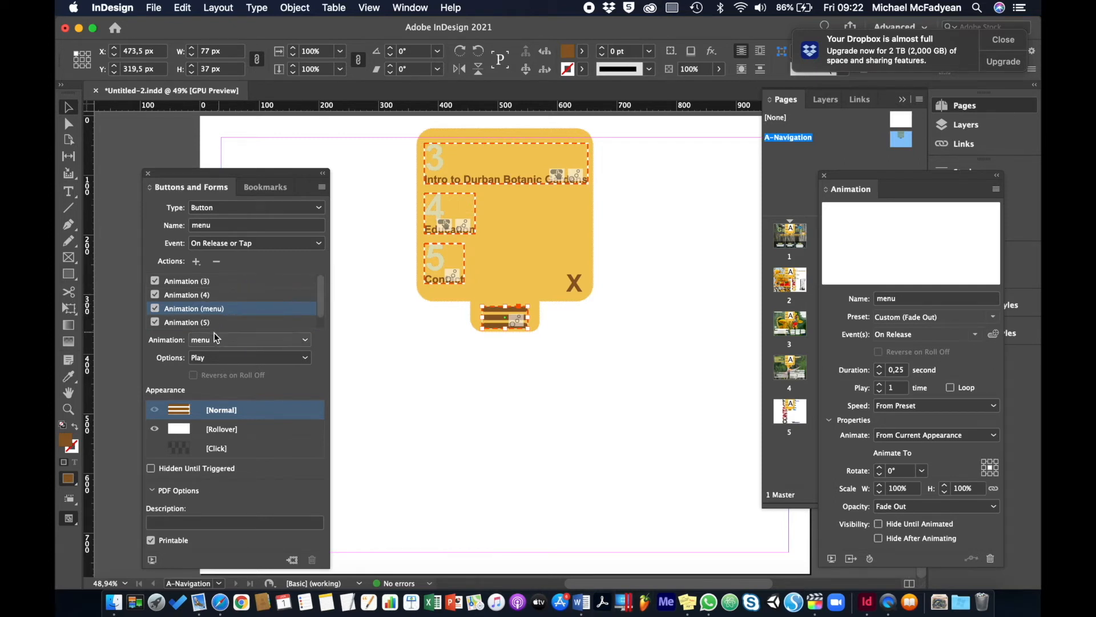
pyautogui.moveTo(235, 310); pyautogui.dragTo(246, 276)
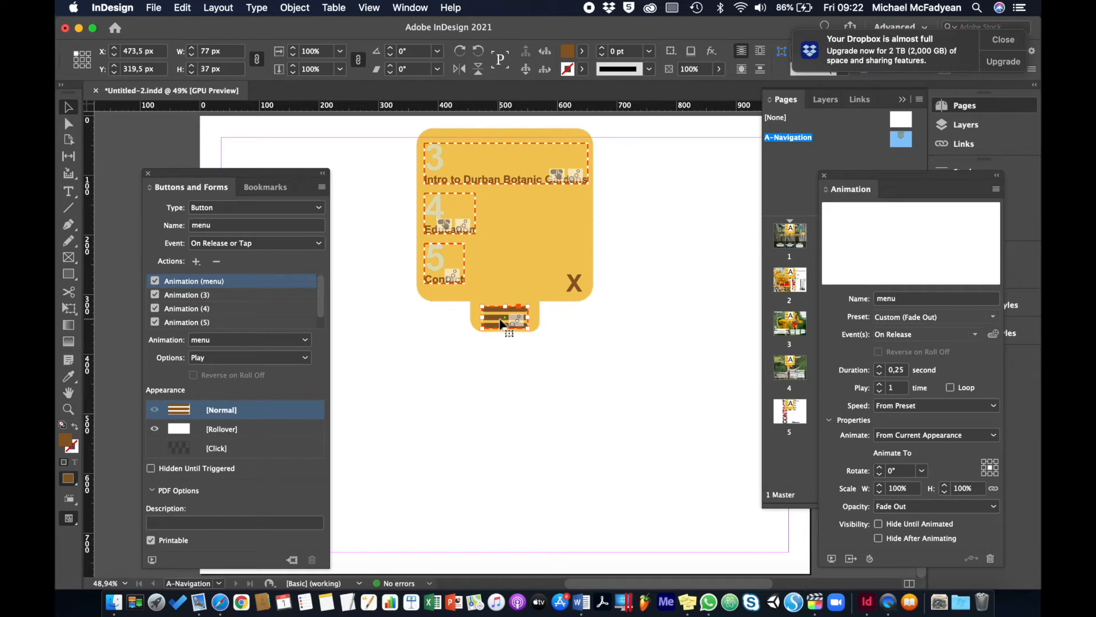
# Step: Add an Animation action to the X button that targets the close animation with the Reverse option
pyautogui.click(575, 287)
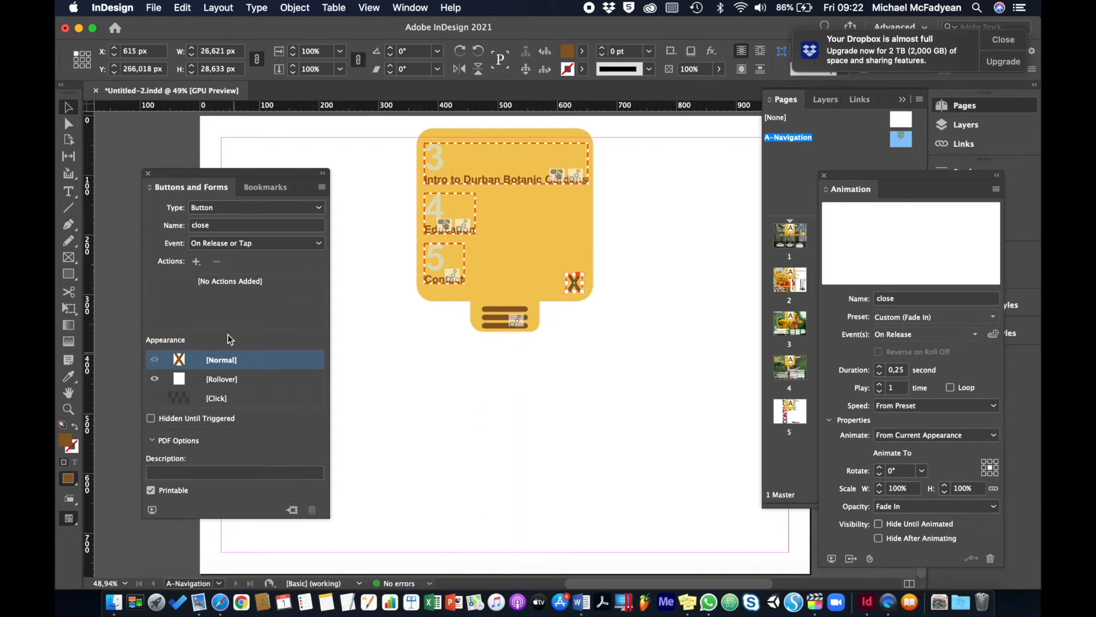
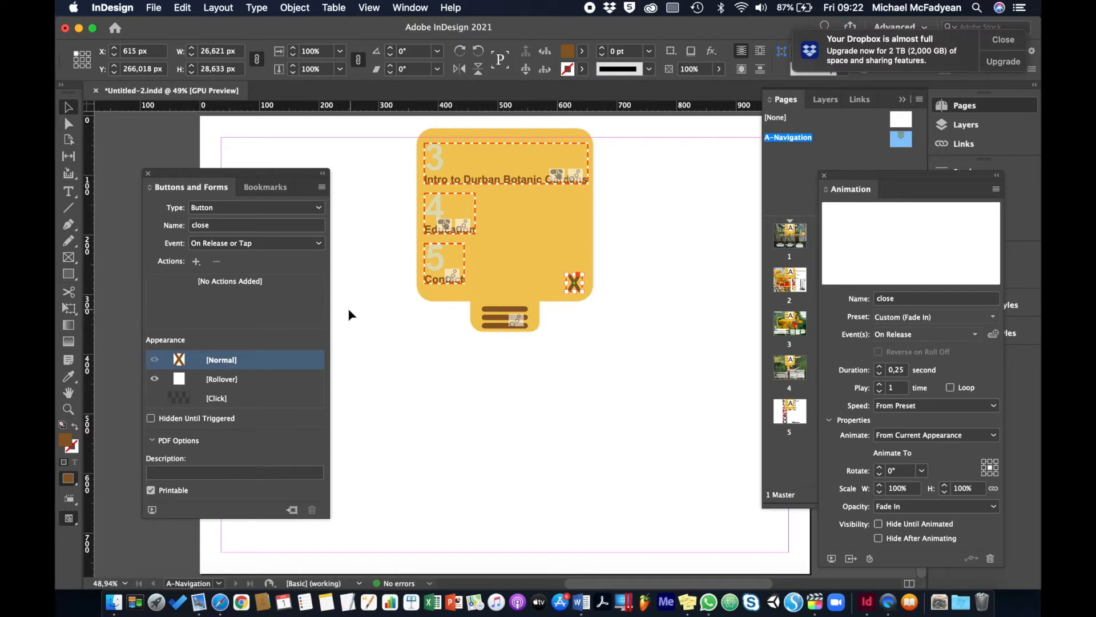
pyautogui.click(195, 262)
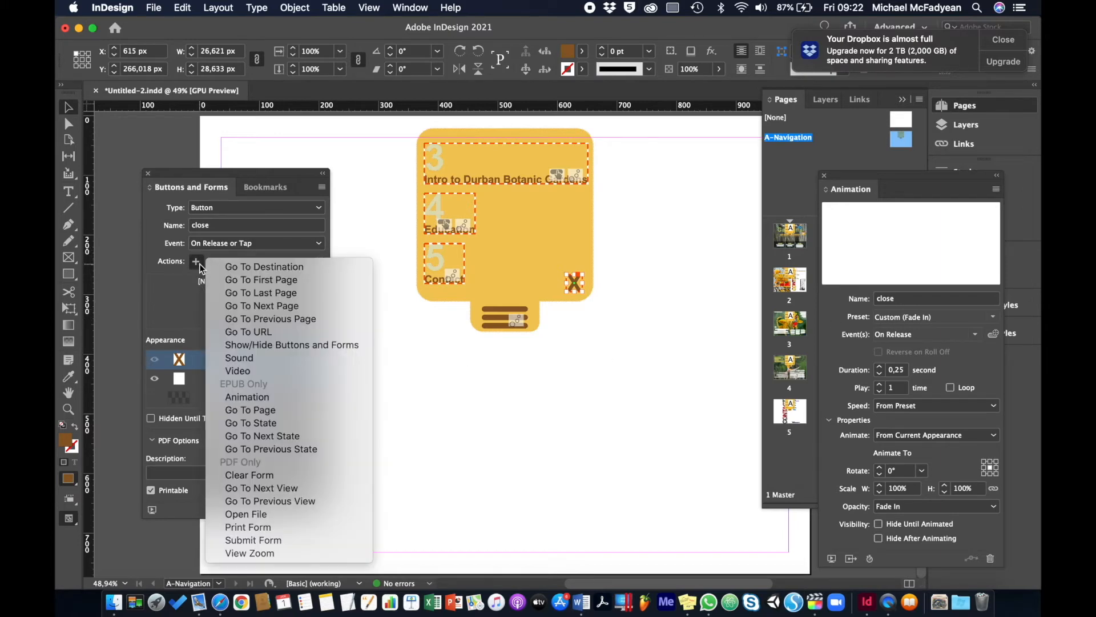
pyautogui.click(272, 397)
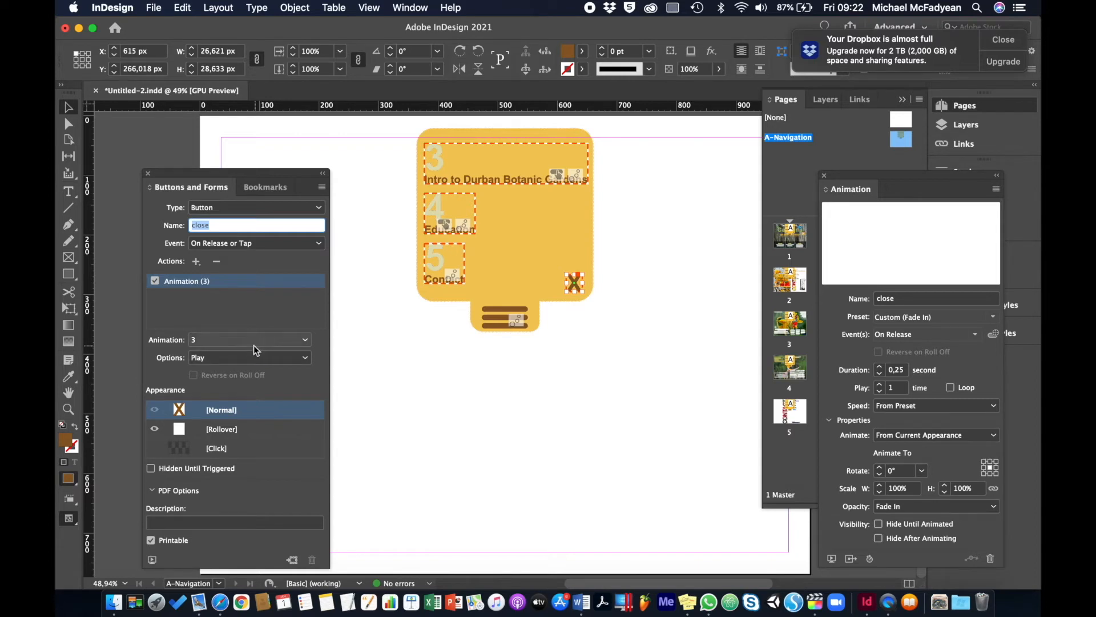
pyautogui.click(306, 342)
pyautogui.click(255, 397)
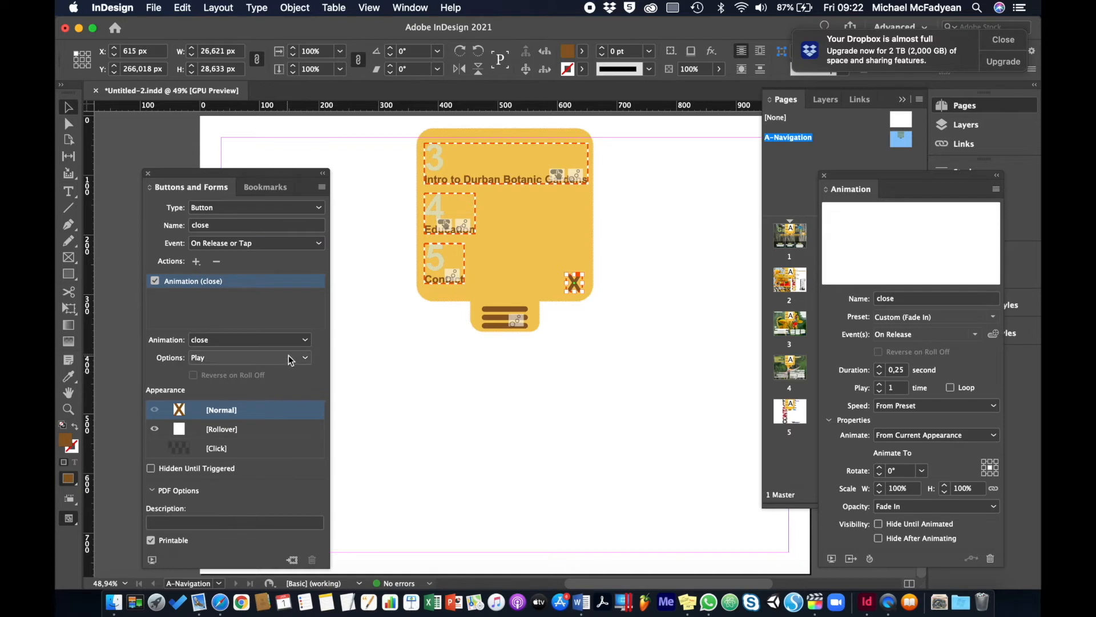
pyautogui.click(305, 359)
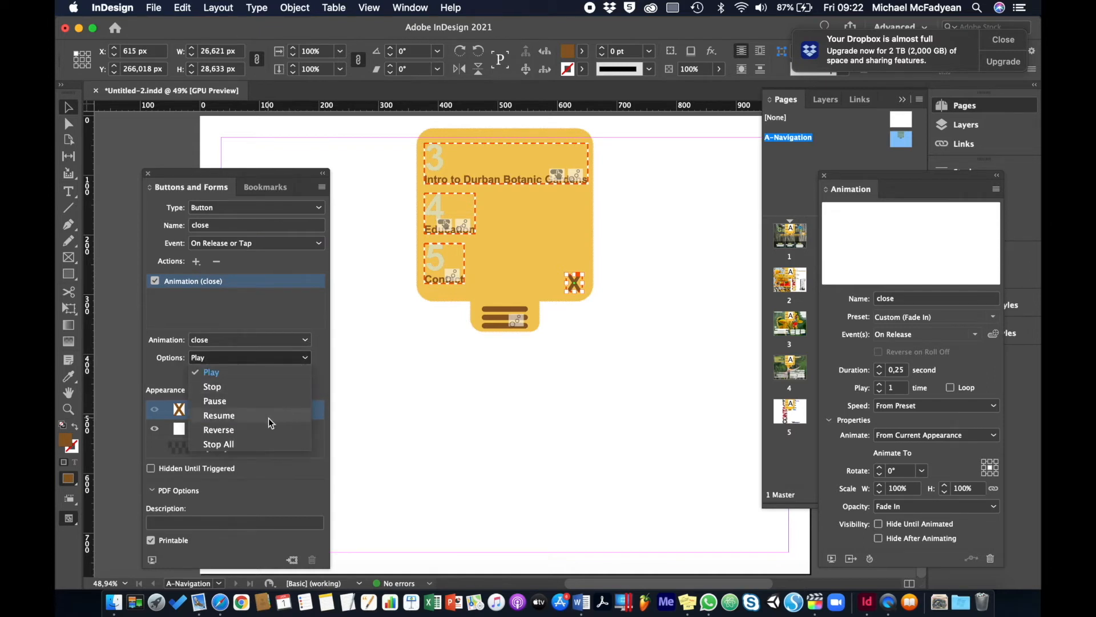
pyautogui.click(269, 417)
pyautogui.click(307, 360)
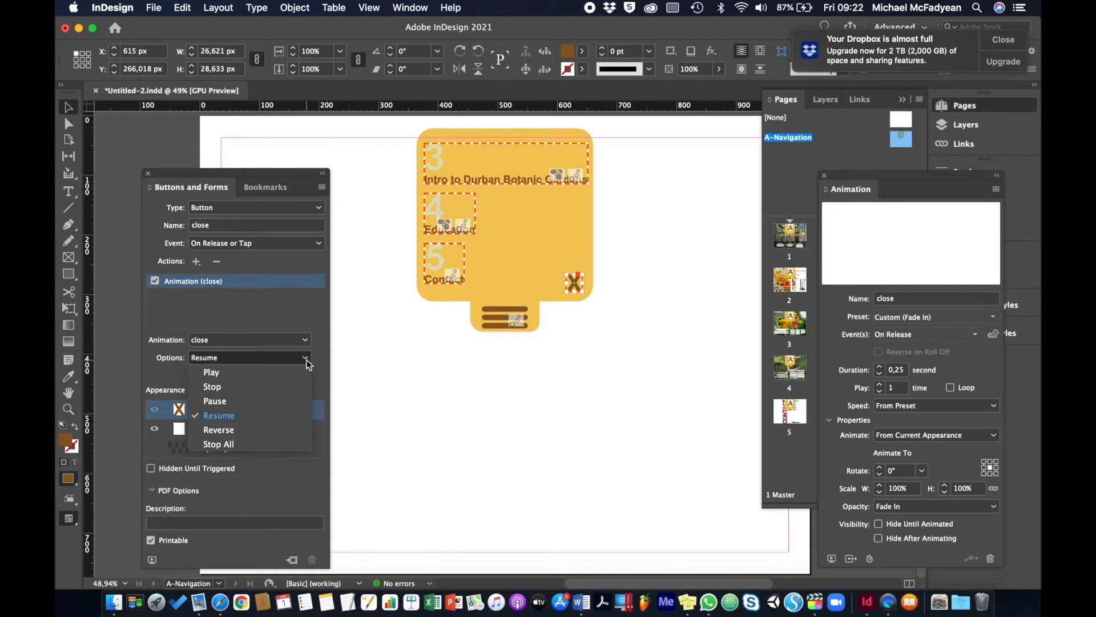
pyautogui.click(262, 431)
# Step: Add an Animation action to the X button that targets animation 5 with the Reverse option
pyautogui.click(197, 261)
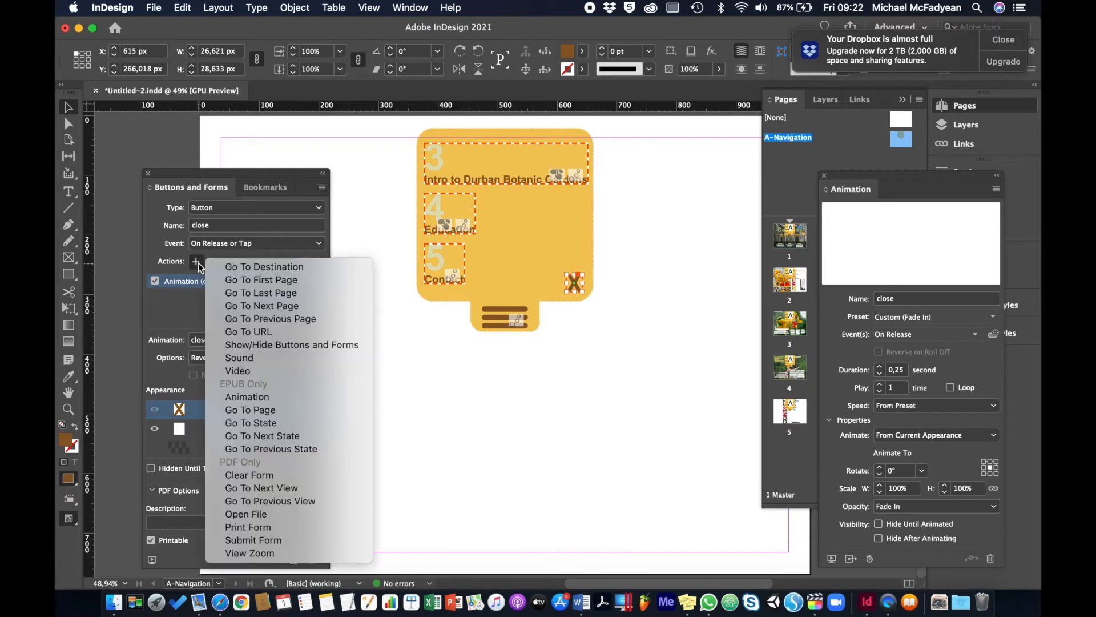
pyautogui.click(252, 400)
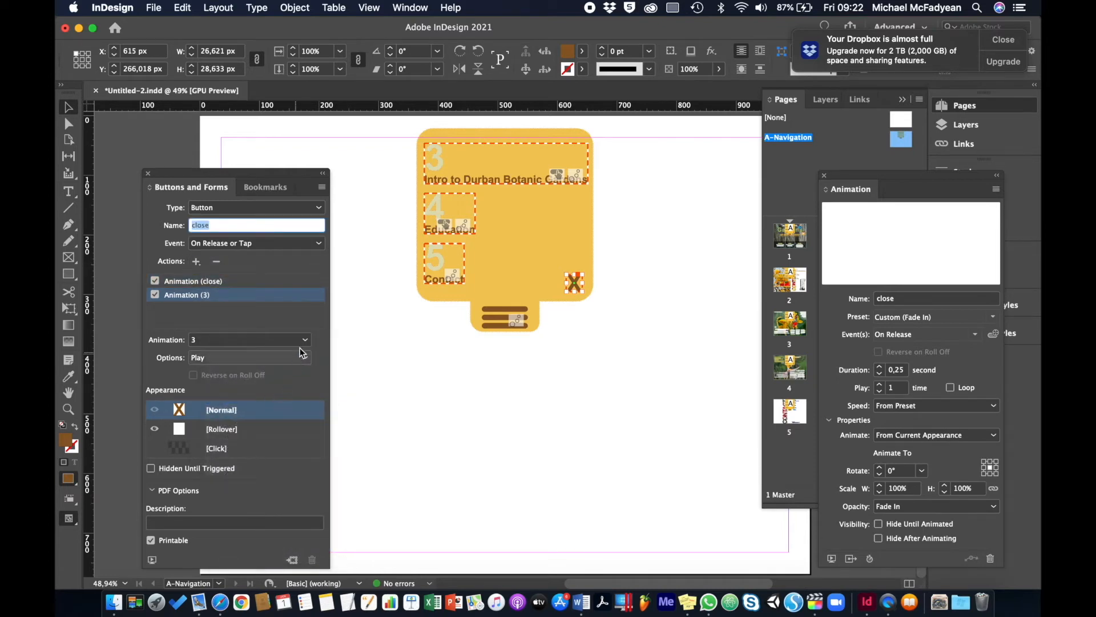
pyautogui.click(303, 341)
pyautogui.click(251, 384)
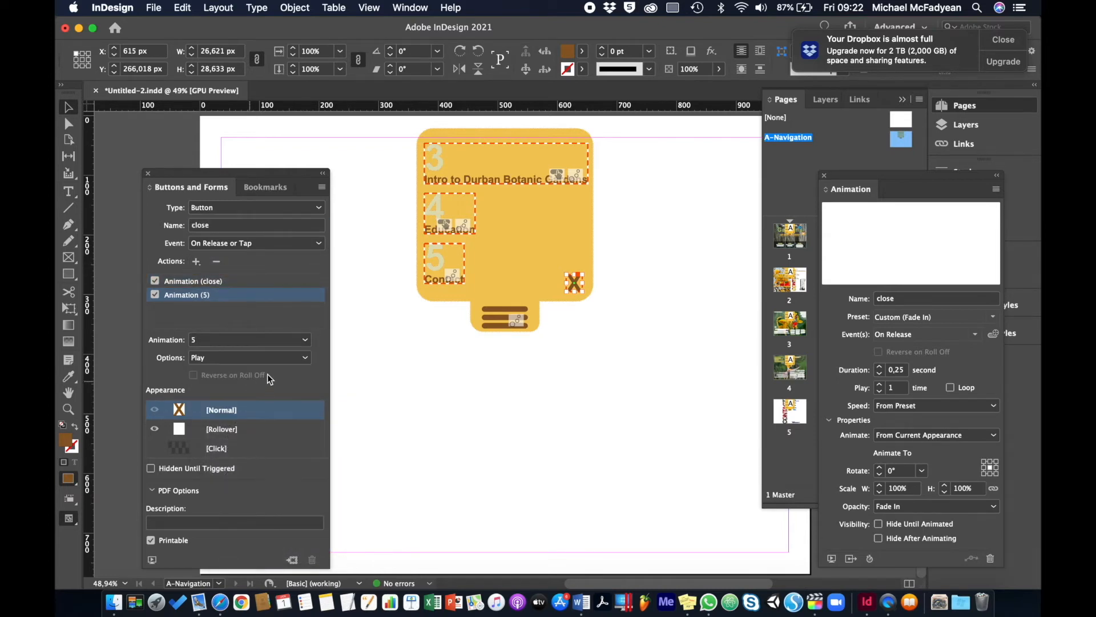
pyautogui.click(300, 360)
pyautogui.click(251, 431)
# Step: Add an Animation action to the X button that targets animation 4 with the Reverse option
pyautogui.click(195, 261)
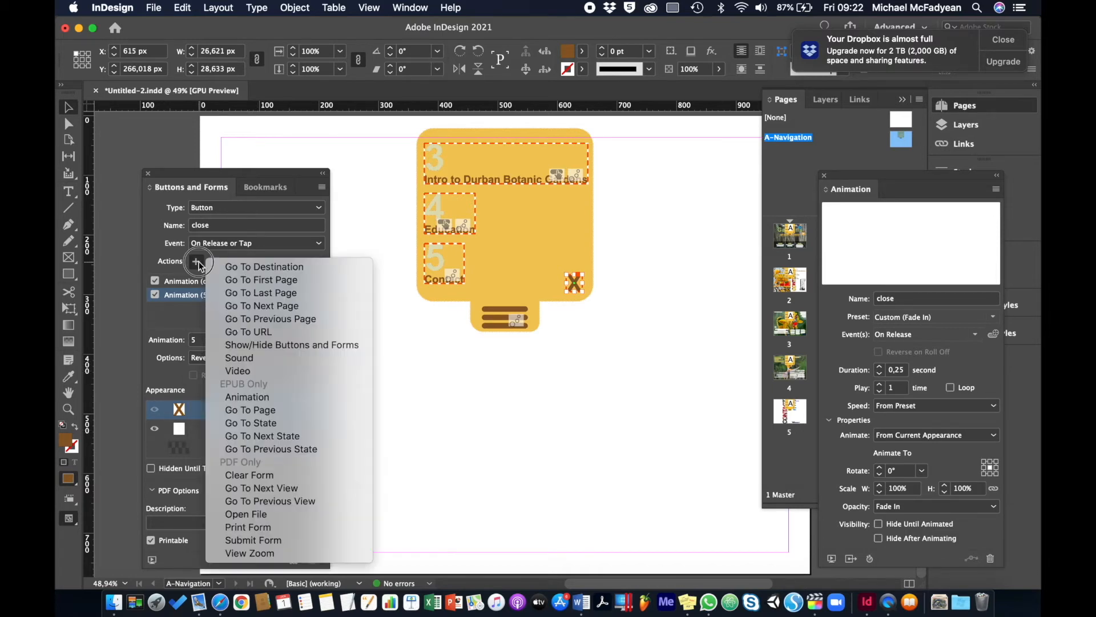
pyautogui.click(279, 400)
pyautogui.click(306, 340)
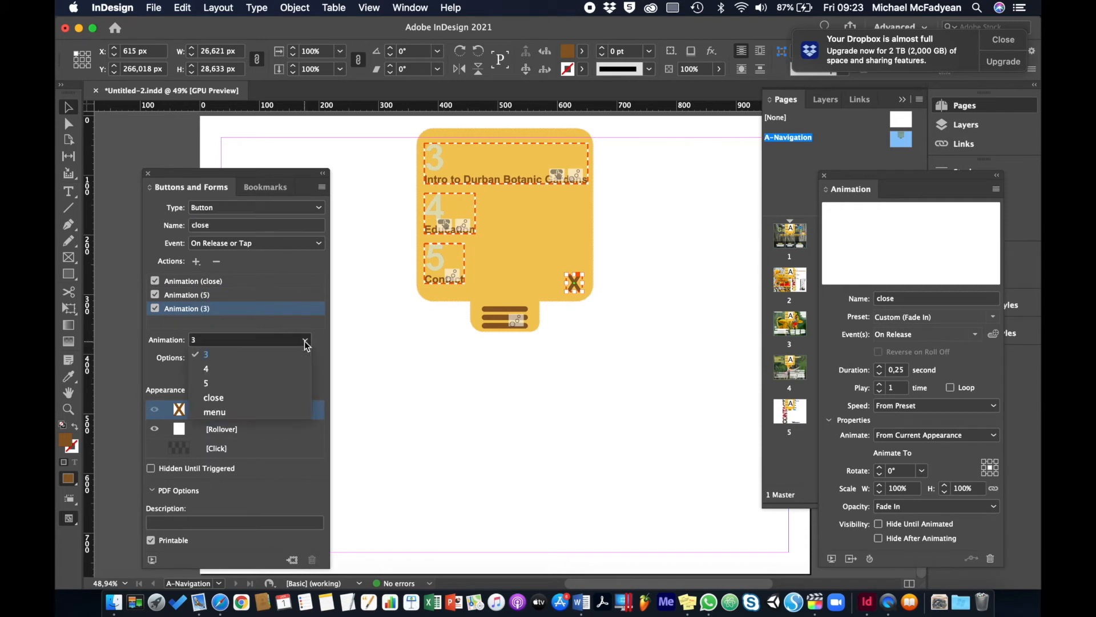
pyautogui.click(257, 362)
pyautogui.click(301, 358)
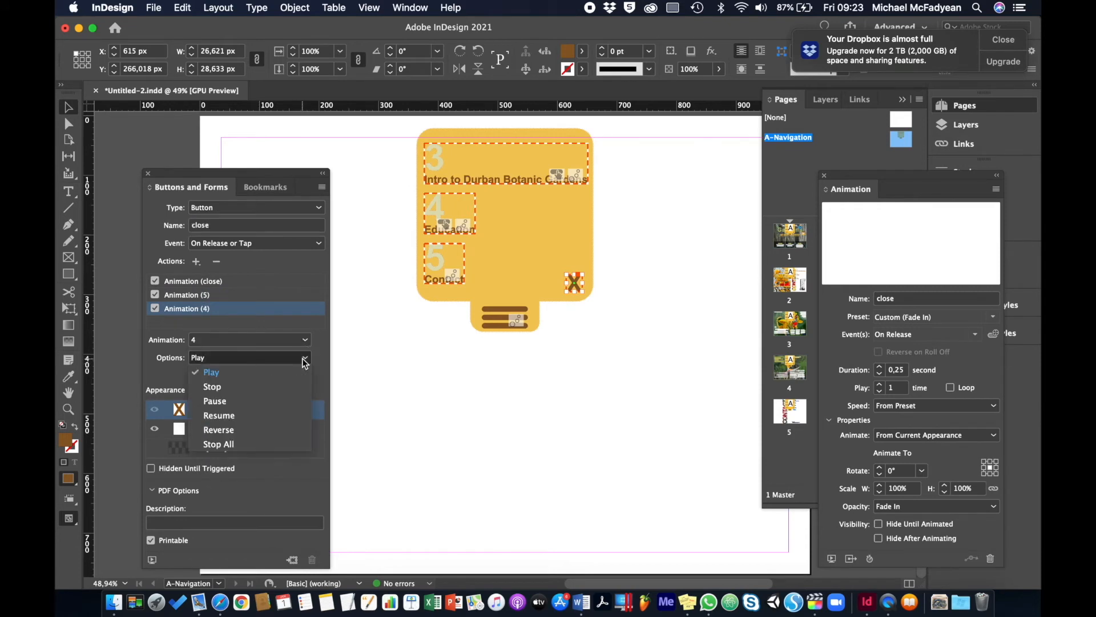
pyautogui.click(277, 426)
# Step: Add an Animation action to the X button that targets animation 3 with the Reverse option
pyautogui.click(196, 261)
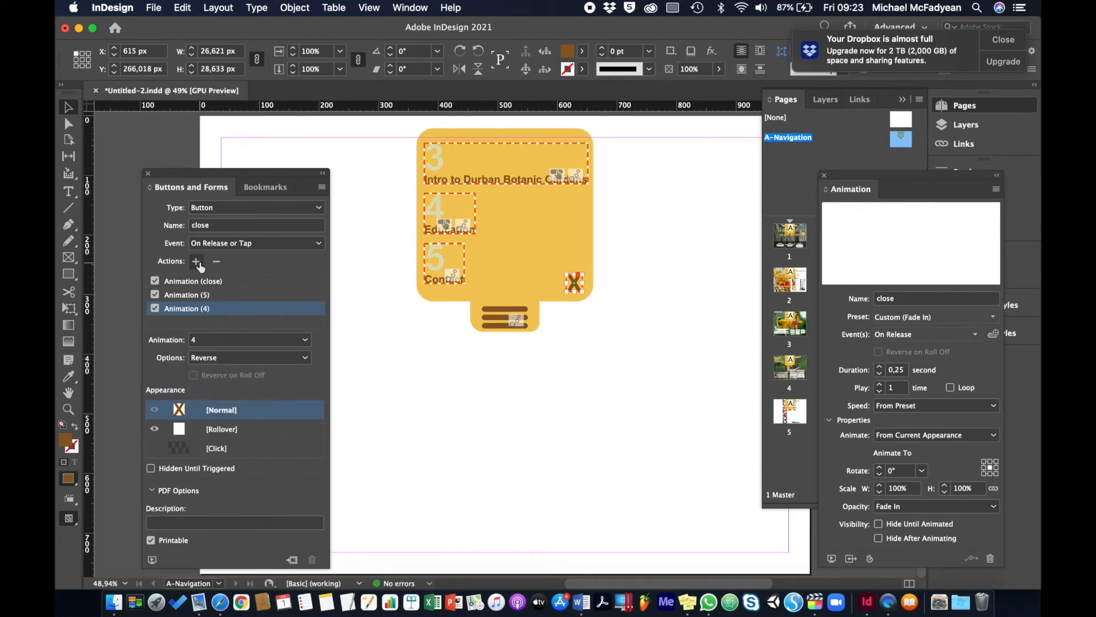
pyautogui.click(260, 396)
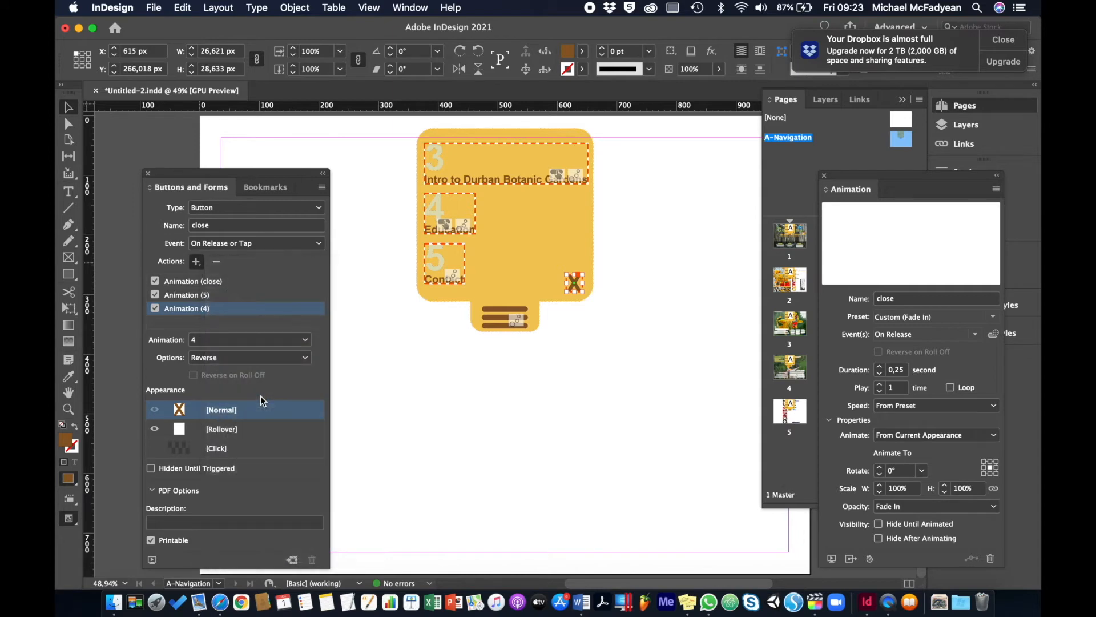
pyautogui.click(307, 339)
pyautogui.click(268, 355)
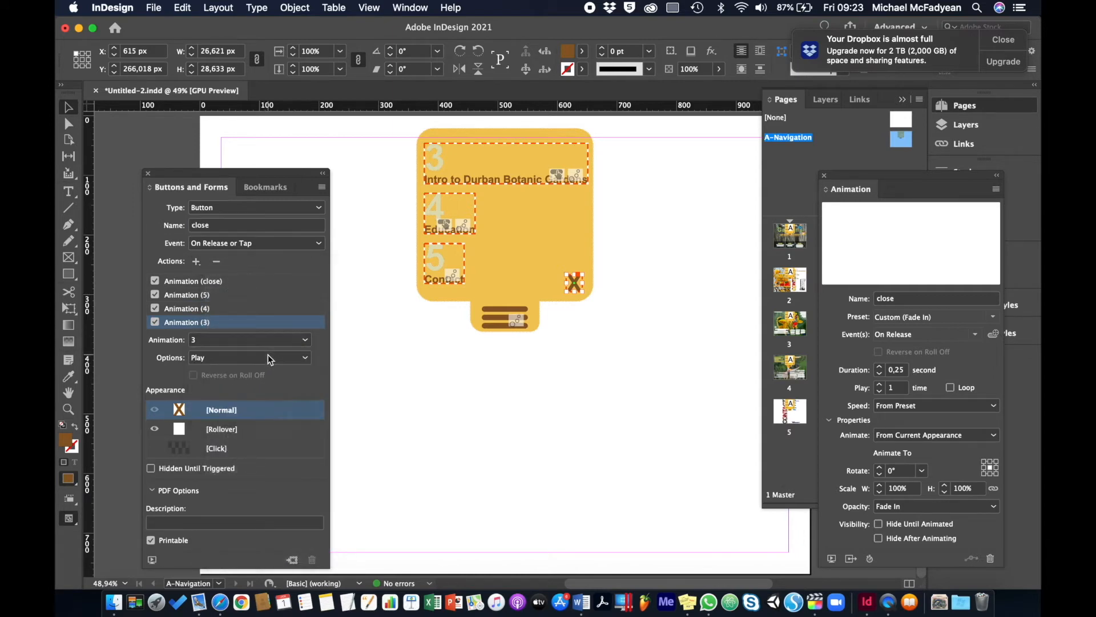
pyautogui.click(307, 362)
pyautogui.click(261, 426)
# Step: Preview page 1 in EPUB Interactivity Preview and test opening the menu with the three-bar button and closing it with the X
pyautogui.doubleClick(786, 235)
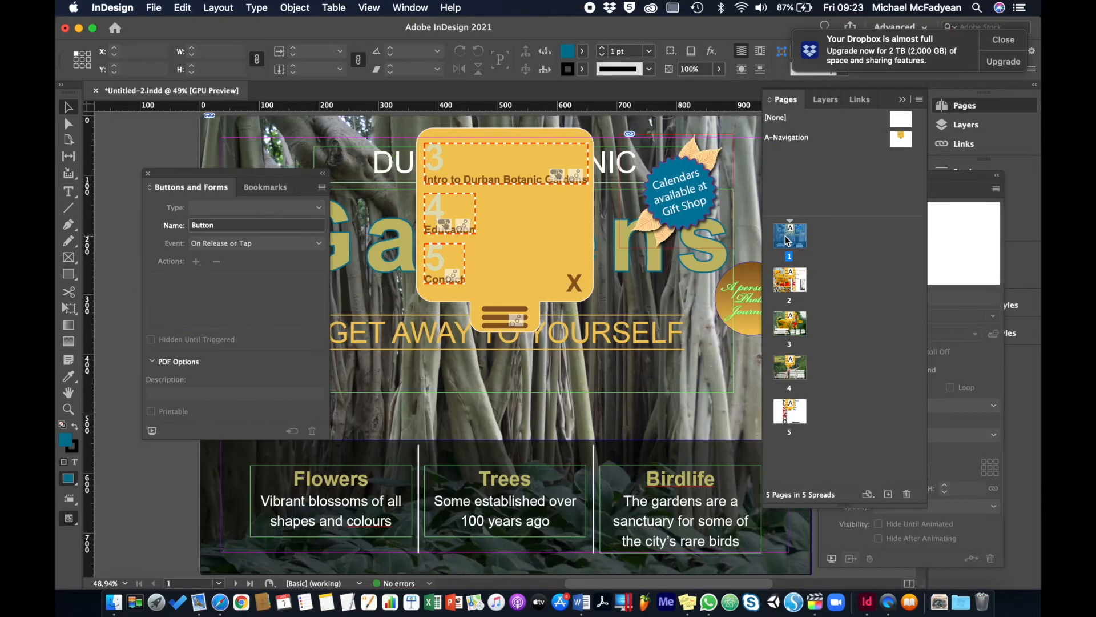
pyautogui.click(152, 431)
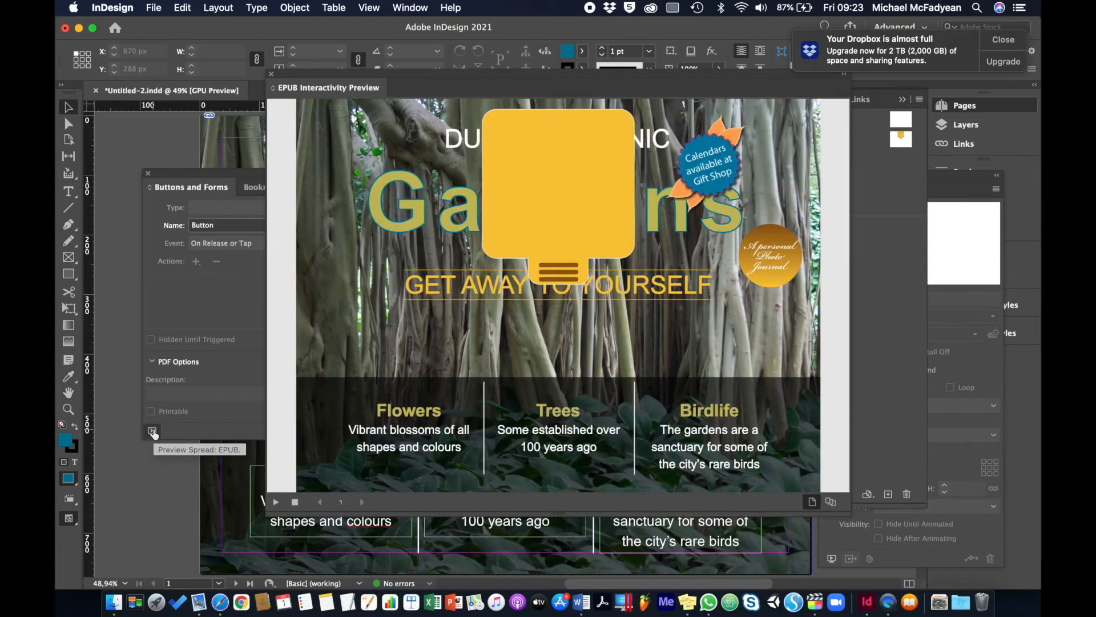
pyautogui.click(570, 275)
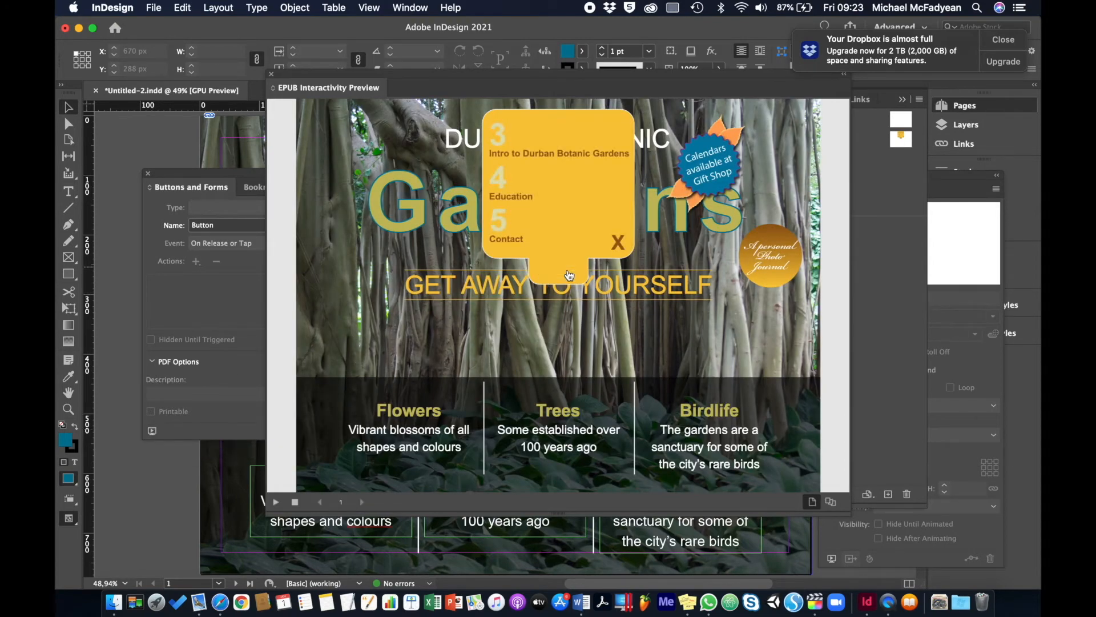
pyautogui.click(619, 245)
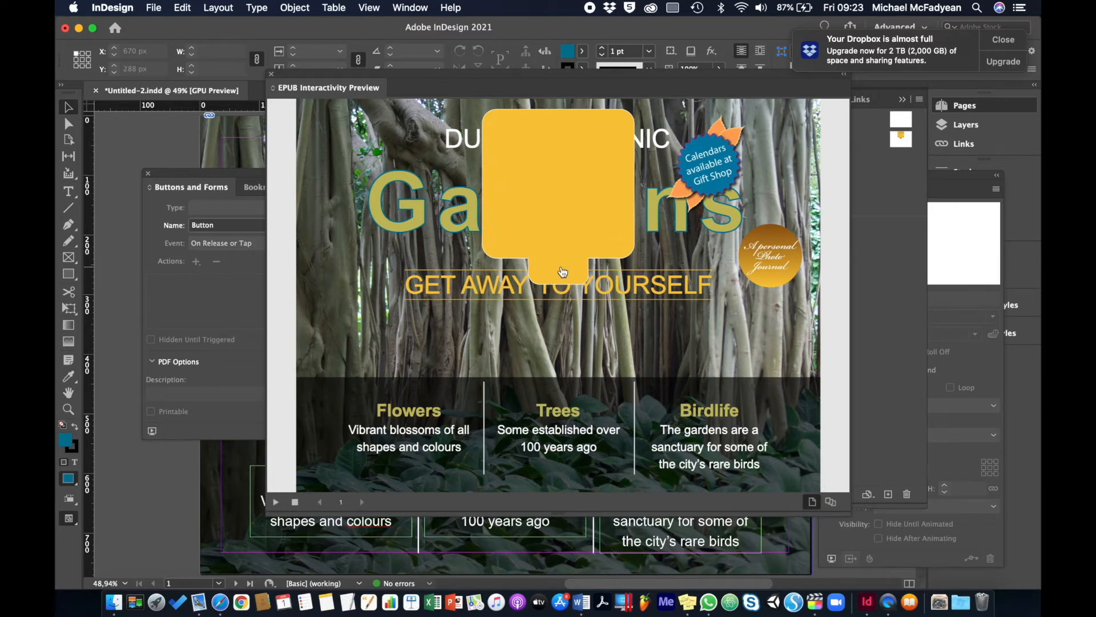
pyautogui.click(272, 75)
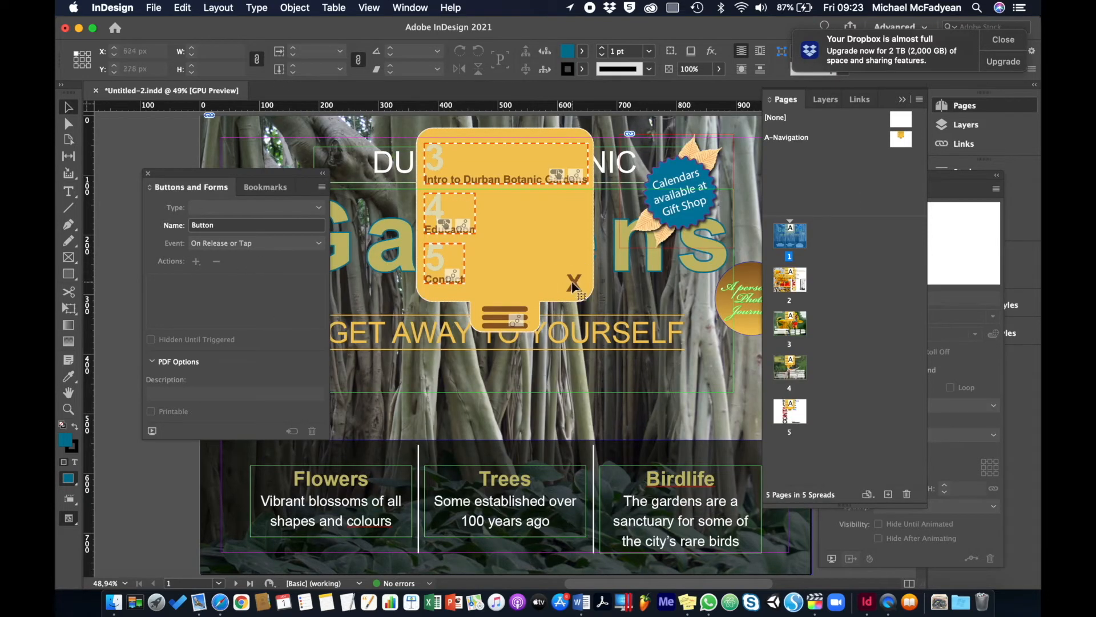
# Step: On the A-Navigation master, add an Animation action to the X button that targets the menu animation with the Reverse option
pyautogui.doubleClick(792, 138)
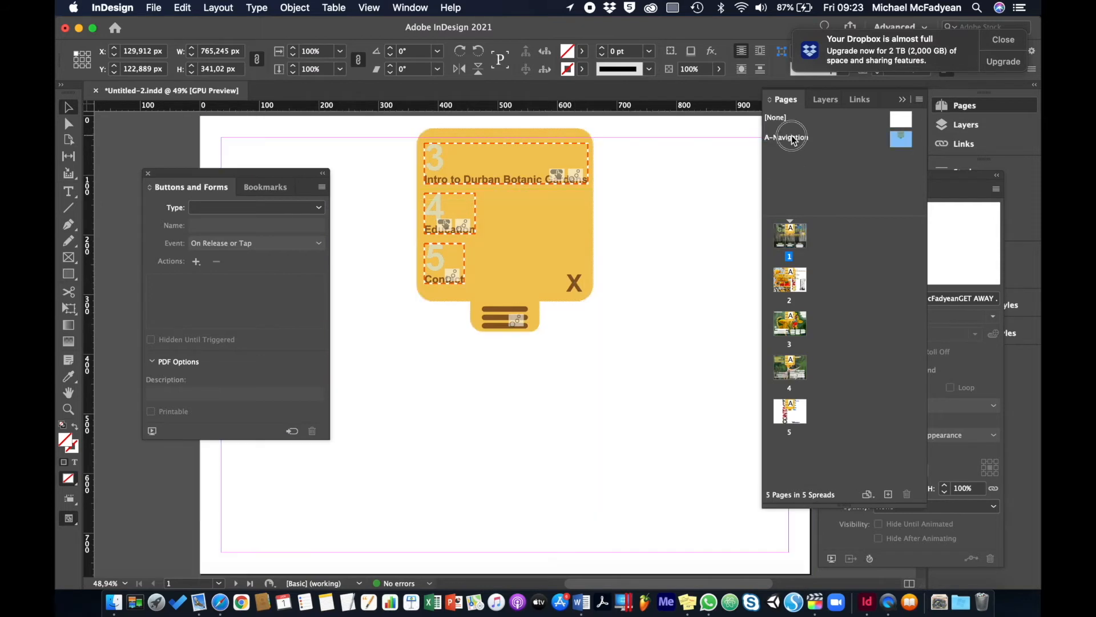
pyautogui.click(575, 284)
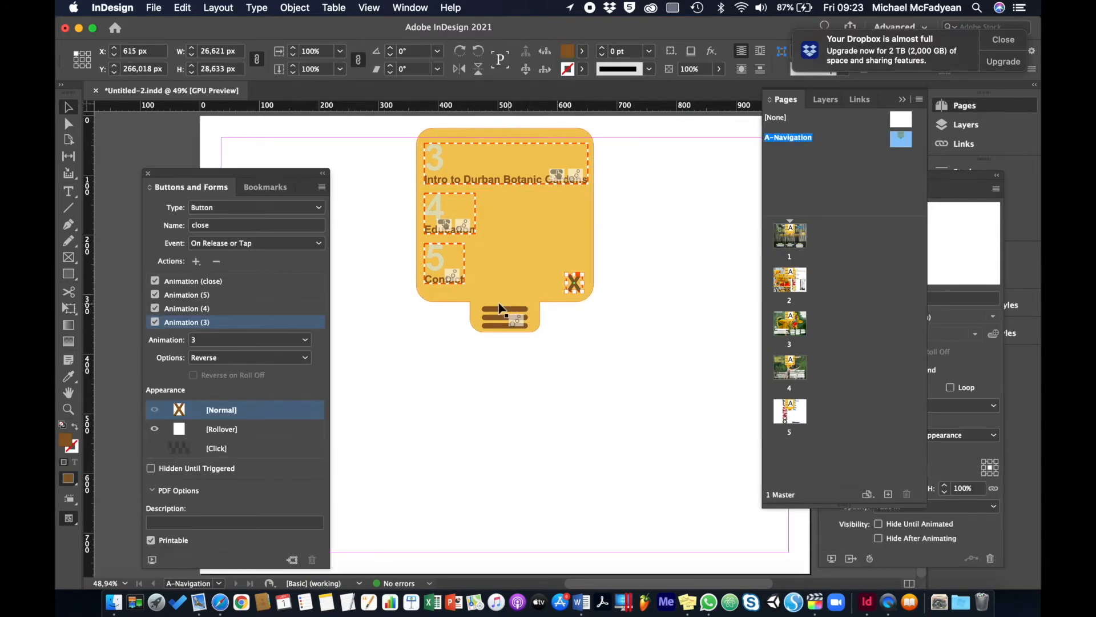
pyautogui.click(196, 261)
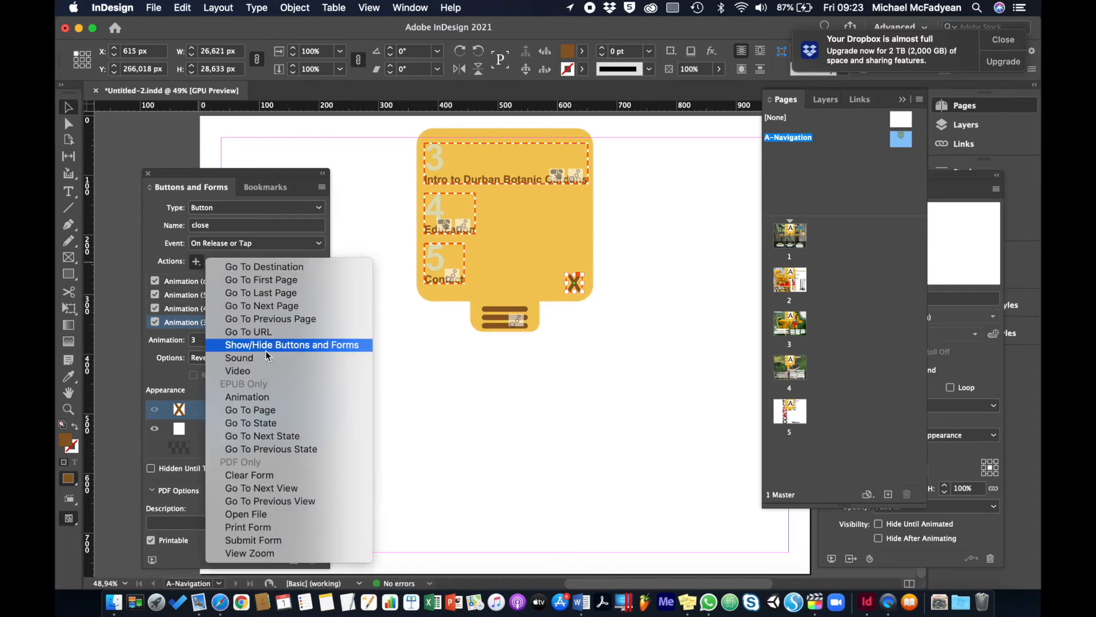
pyautogui.click(247, 397)
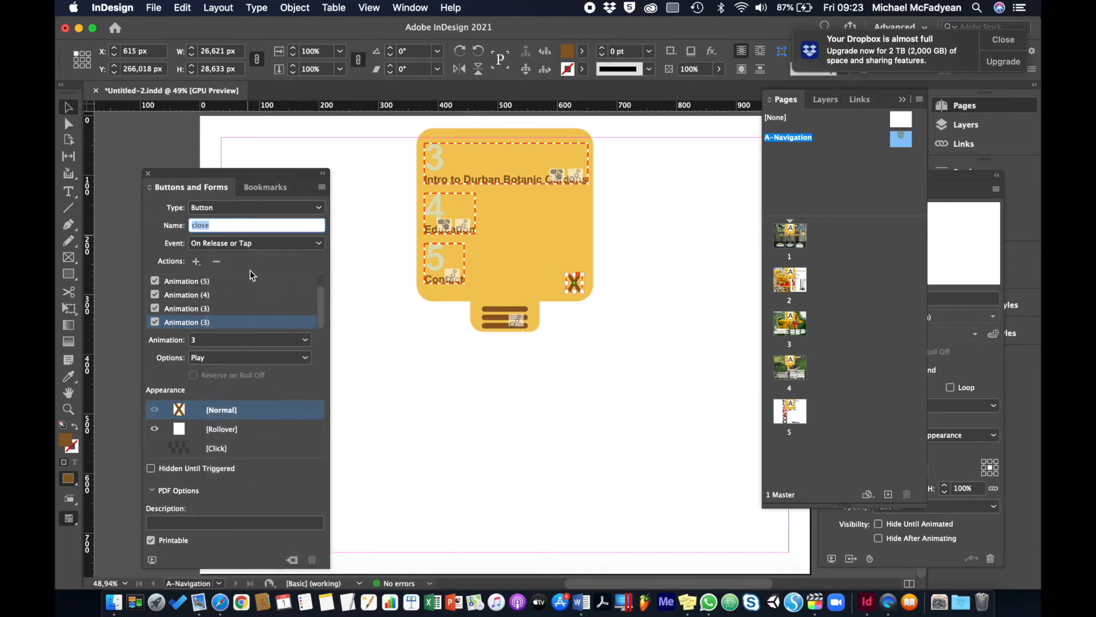
pyautogui.click(311, 340)
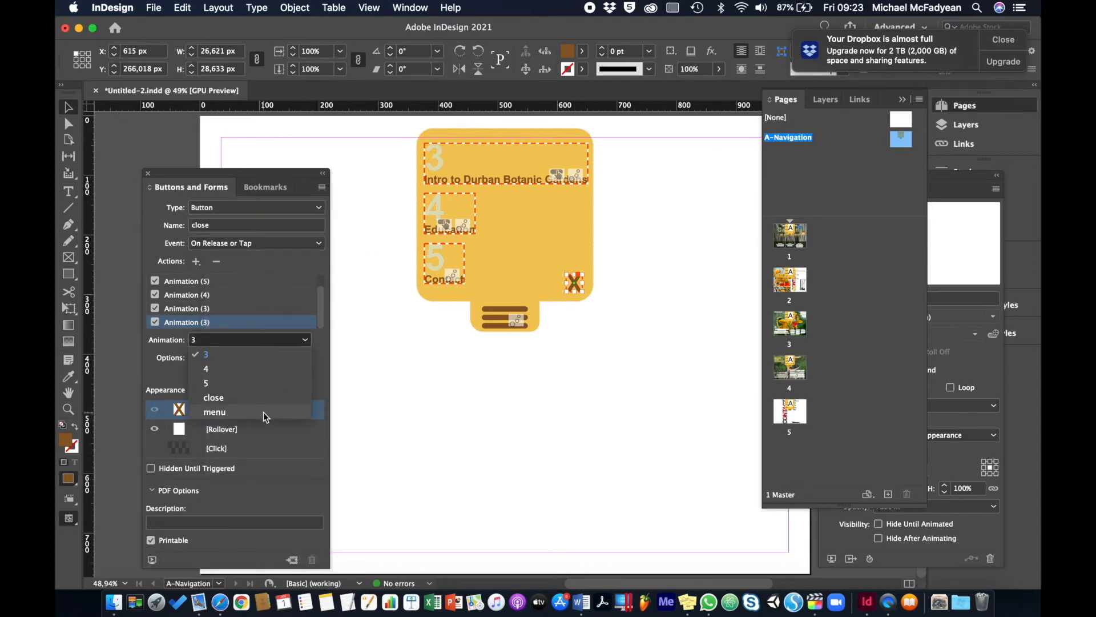
pyautogui.click(262, 412)
pyautogui.click(304, 360)
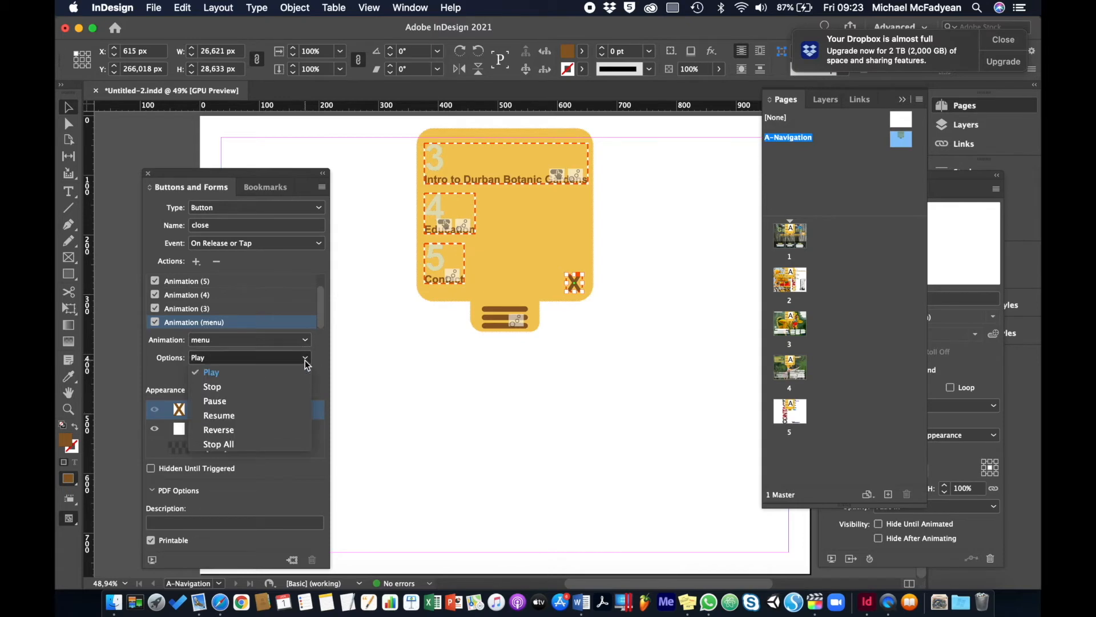
pyautogui.click(274, 429)
# Step: Preview page 1 again and test the three-bar and X buttons by opening and closing the menu twice
pyautogui.doubleClick(787, 240)
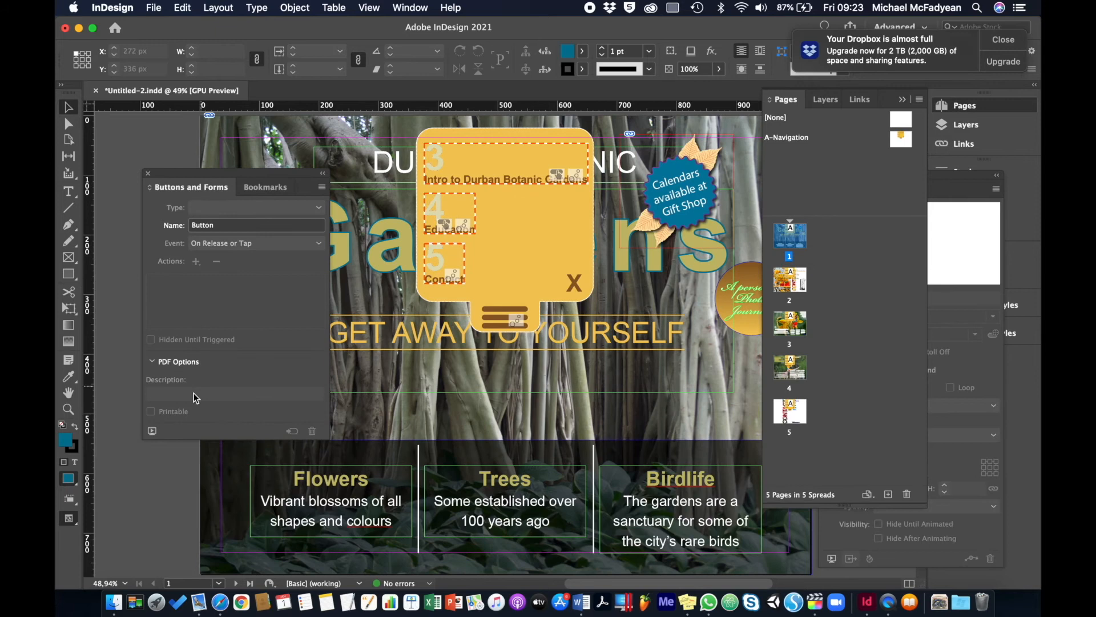
pyautogui.click(152, 431)
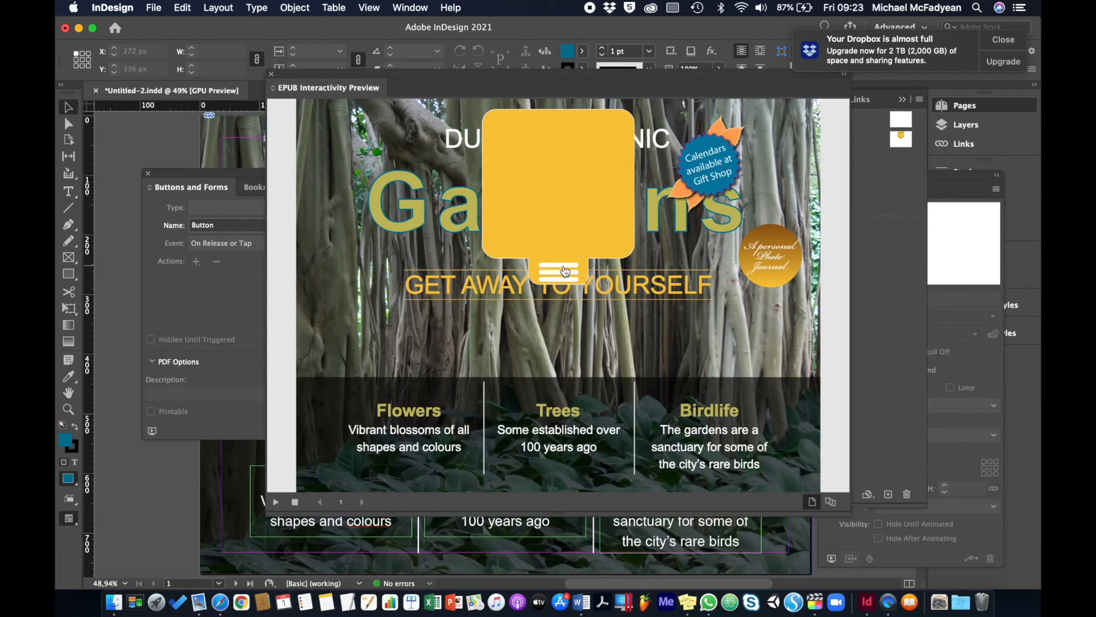
pyautogui.click(565, 271)
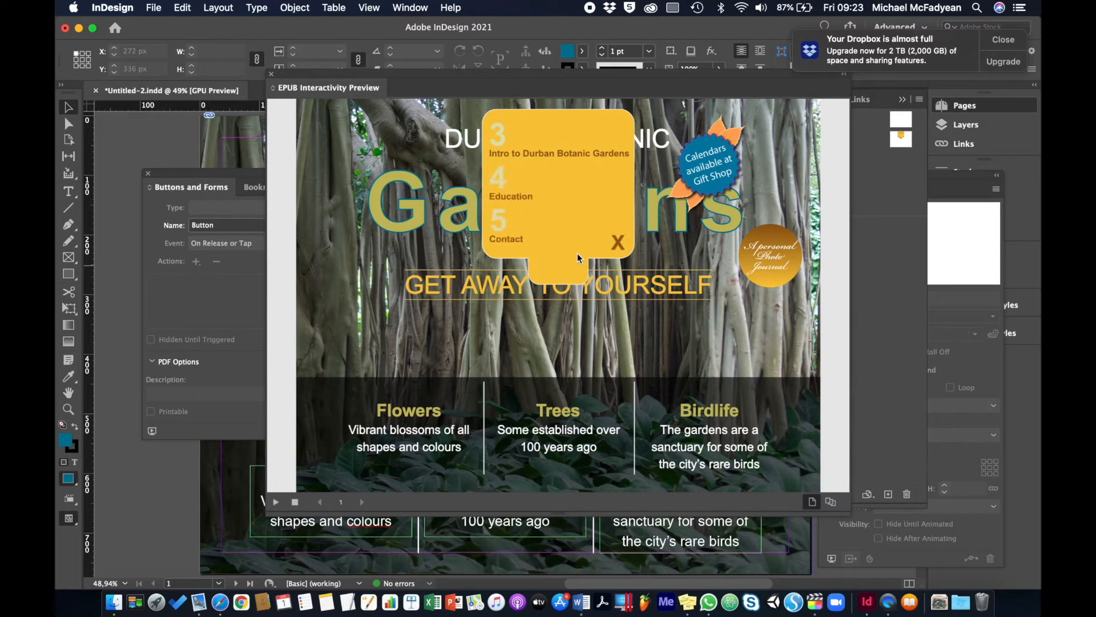
pyautogui.click(619, 242)
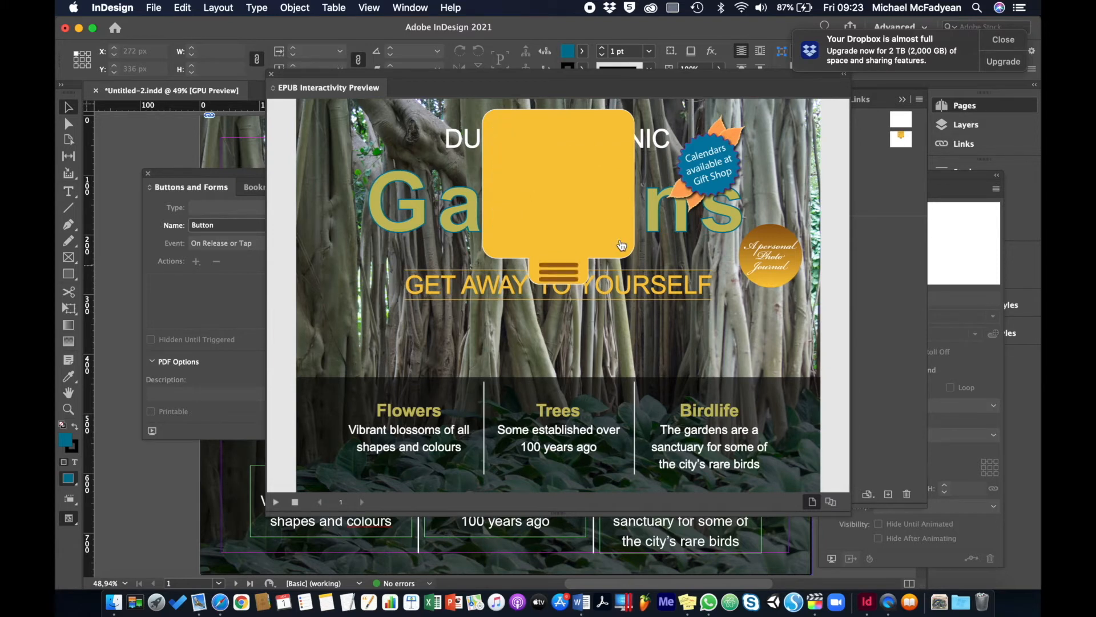
pyautogui.click(561, 273)
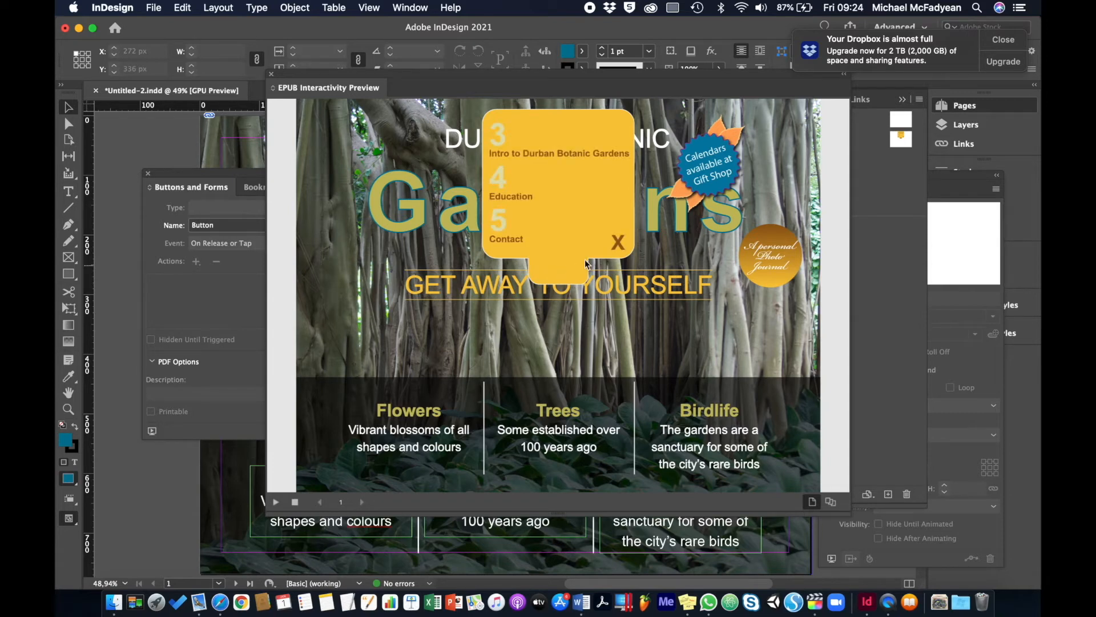
pyautogui.click(622, 245)
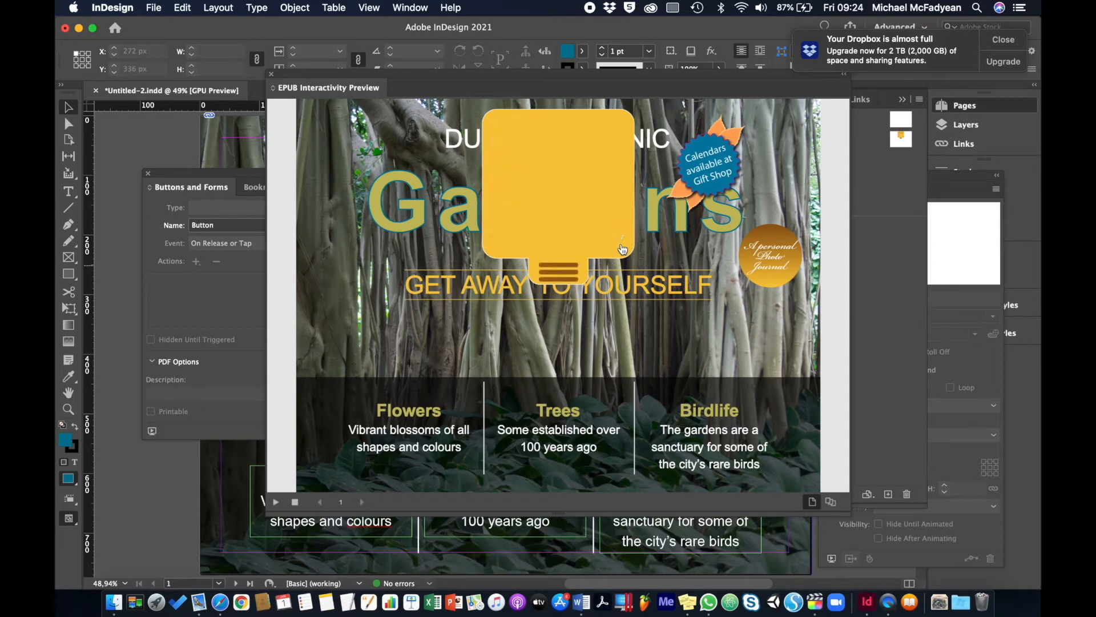
pyautogui.click(272, 75)
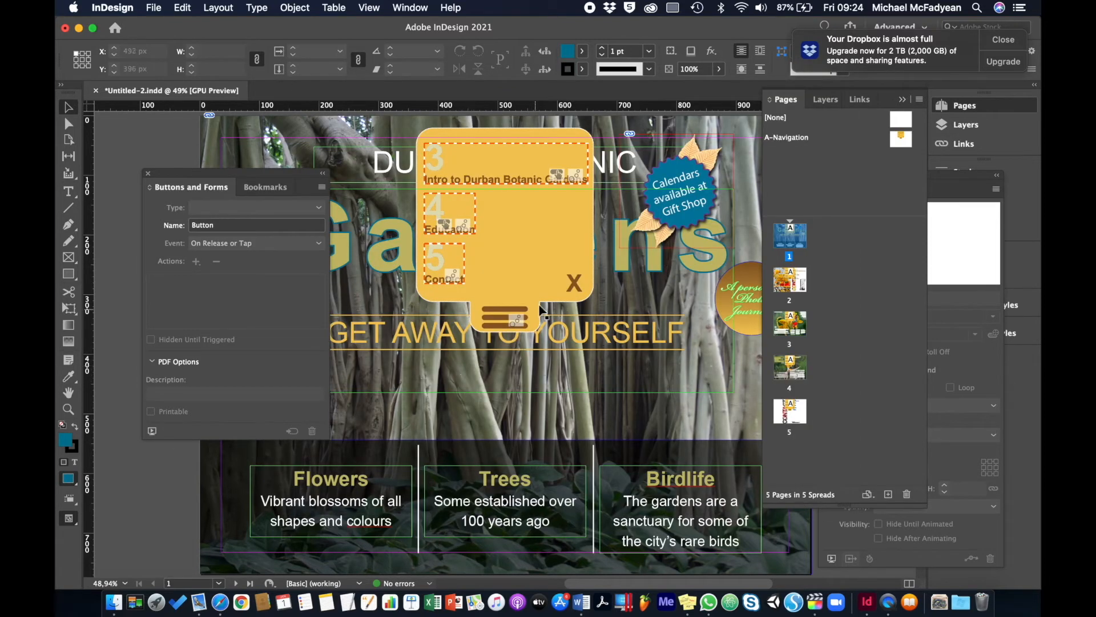
# Step: Apply the Fly in from Top animation preset to the yellow menu shape on the A-Navigation master
pyautogui.click(570, 239)
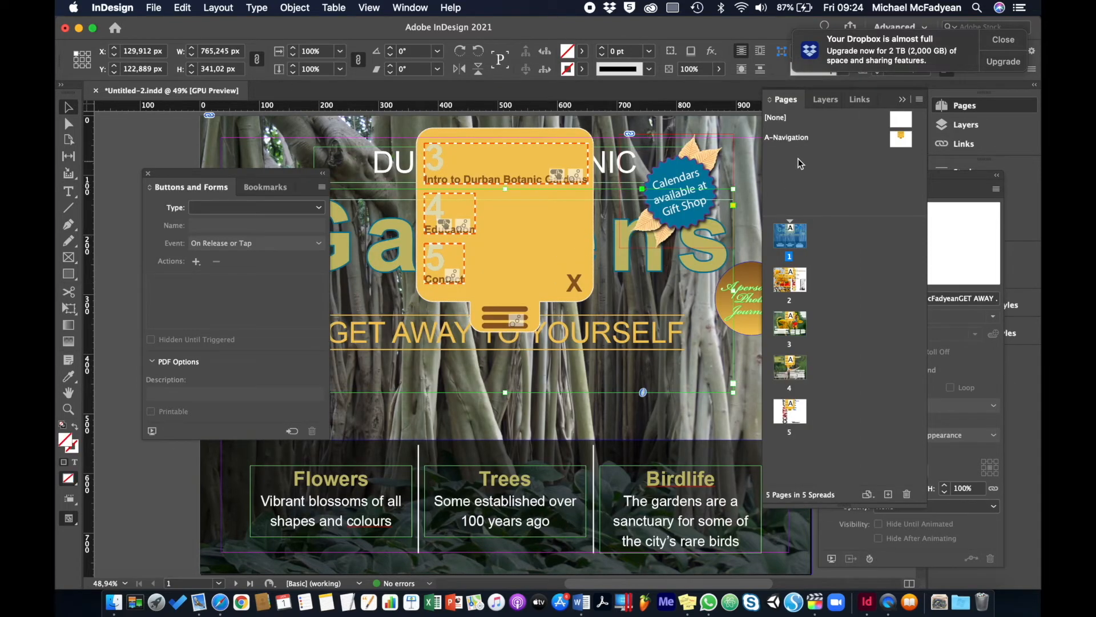
pyautogui.doubleClick(796, 140)
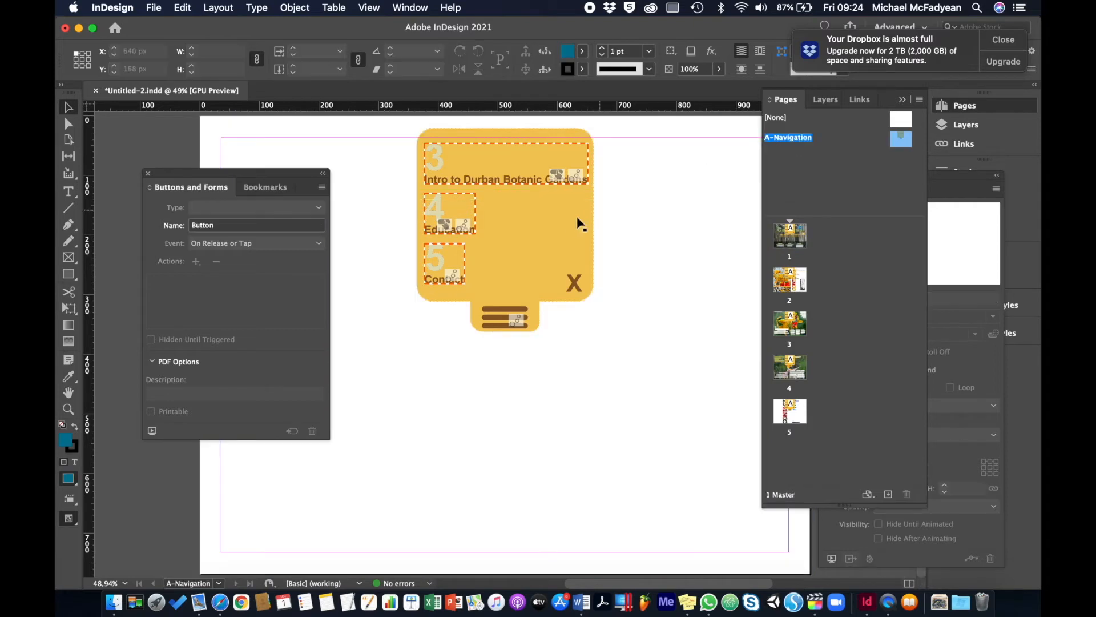
pyautogui.click(561, 227)
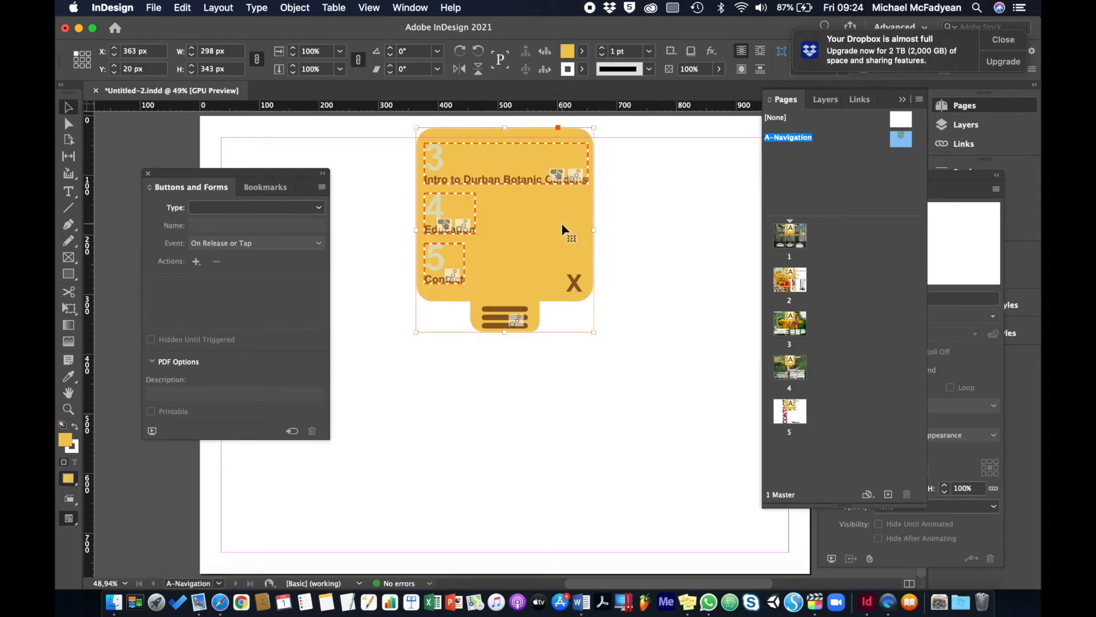
pyautogui.click(988, 369)
pyautogui.click(994, 318)
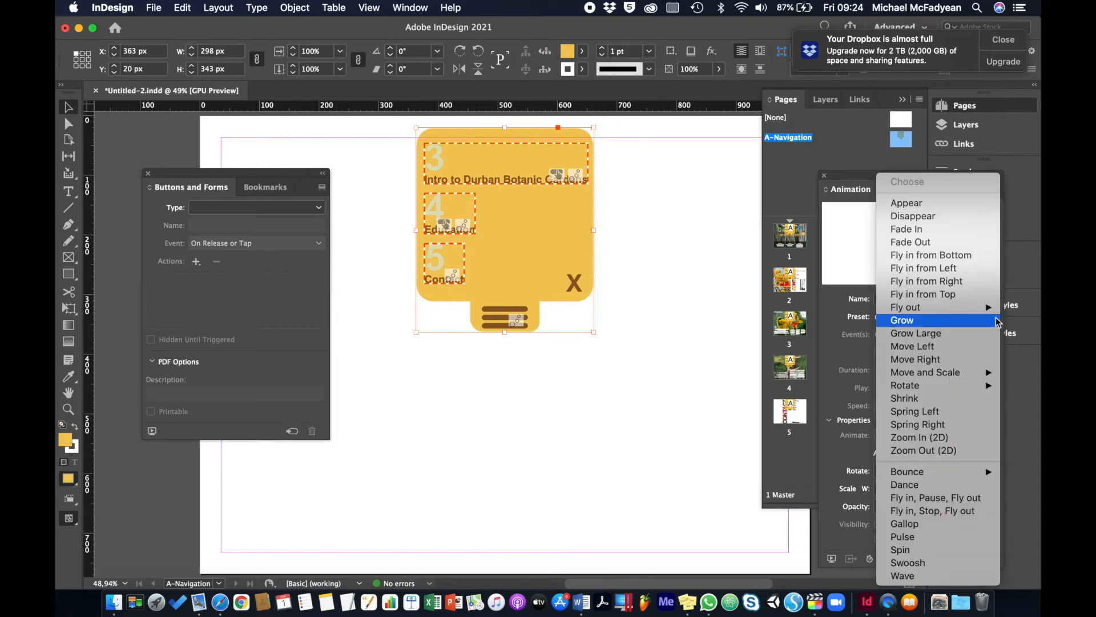
pyautogui.click(978, 292)
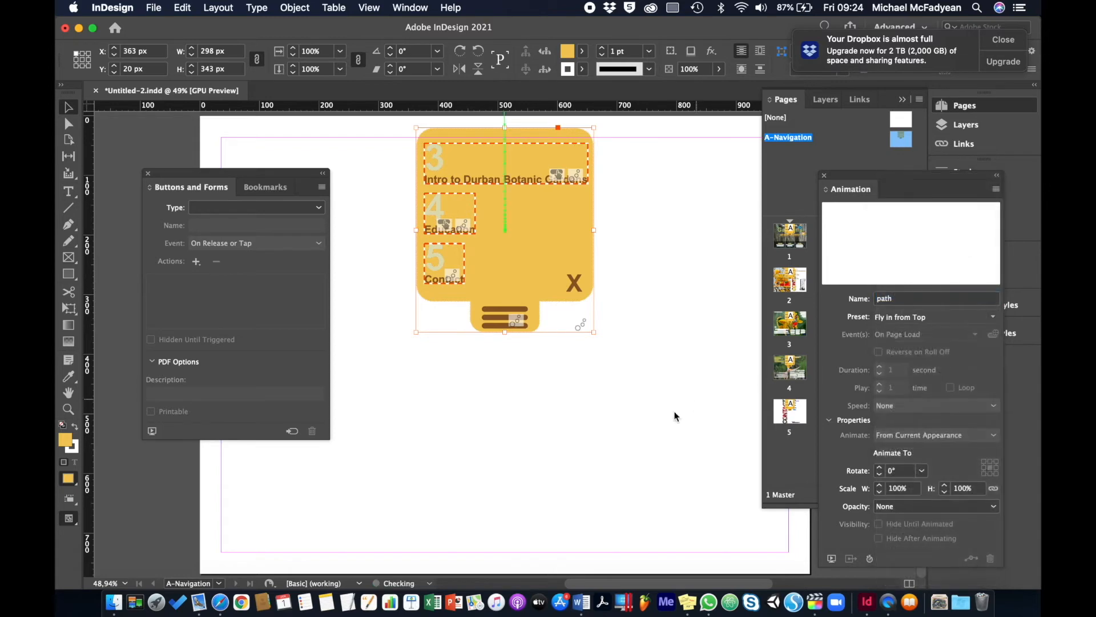
# Step: Move the Animation panel clear of the page and show the animation proxy for the yellow menu shape
pyautogui.press('super+minus')
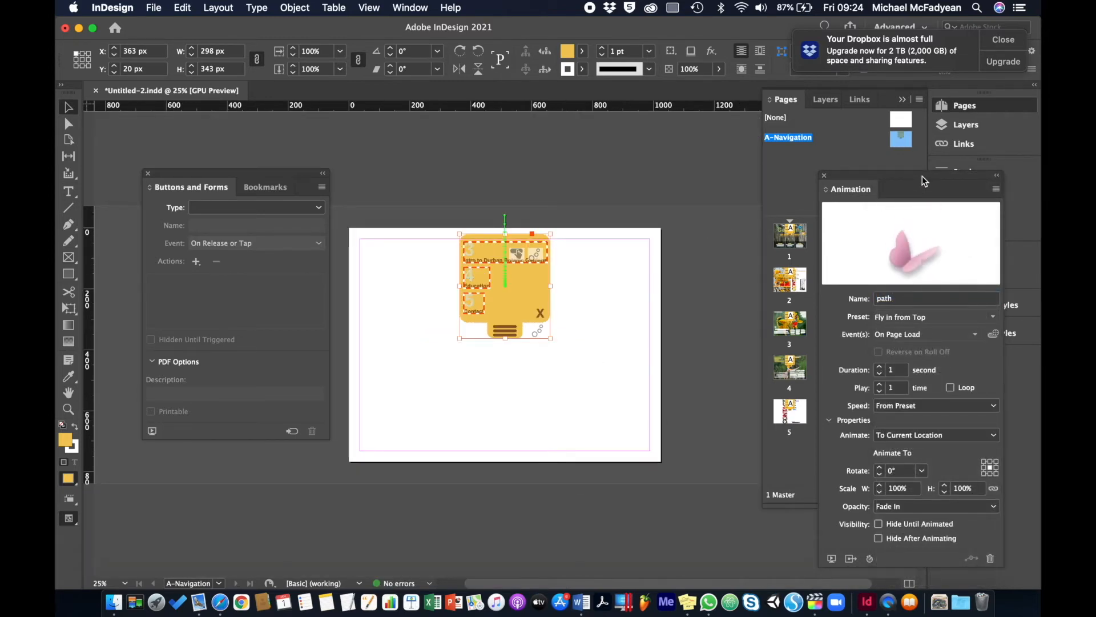
pyautogui.moveTo(919, 177)
pyautogui.mouseDown()
pyautogui.moveTo(698, 207)
pyautogui.moveTo(368, 155)
pyautogui.moveTo(191, 179)
pyautogui.moveTo(255, 246)
pyautogui.moveTo(228, 262)
pyautogui.moveTo(359, 228)
pyautogui.moveTo(229, 140)
pyautogui.mouseUp()
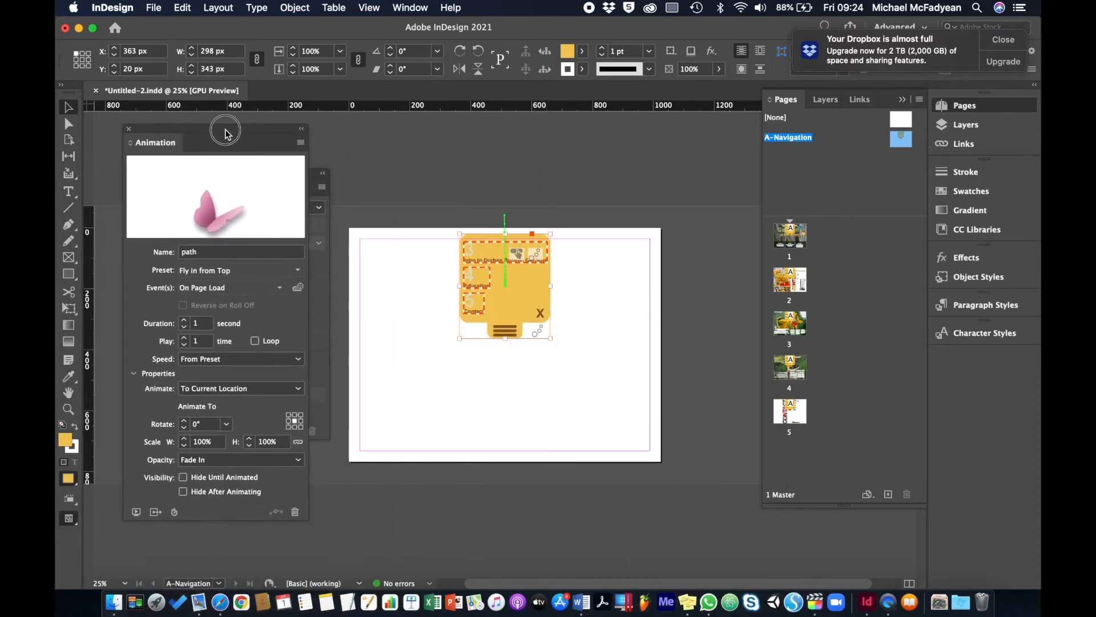
pyautogui.click(153, 512)
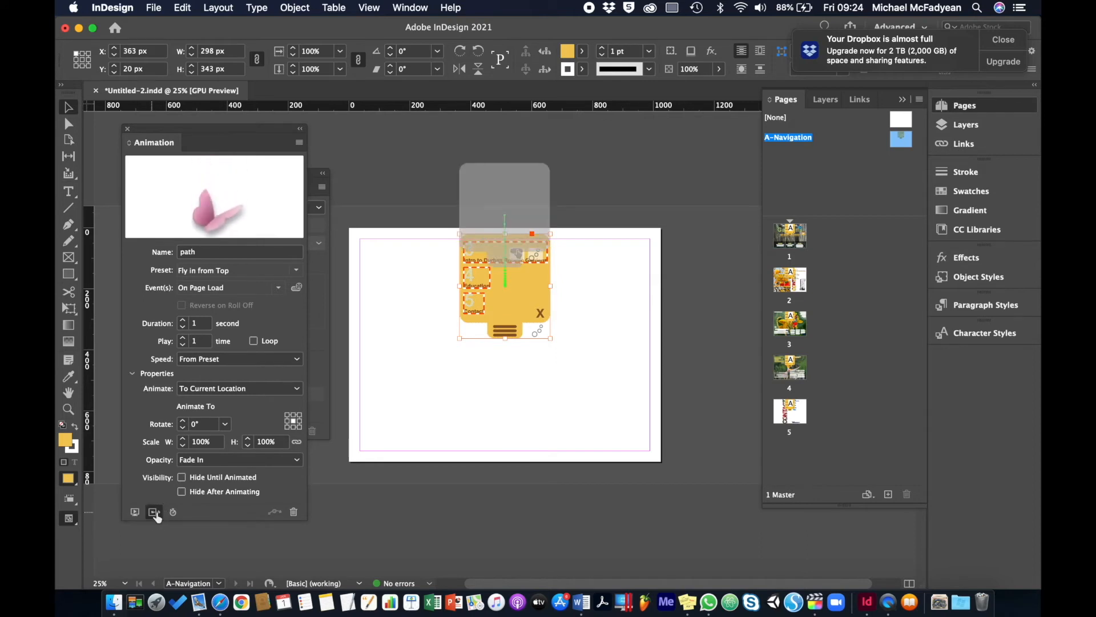
# Step: Extend the yellow menu shape's motion path upward so that its fly-in starts above the page, and reselect the shape
pyautogui.click(505, 218)
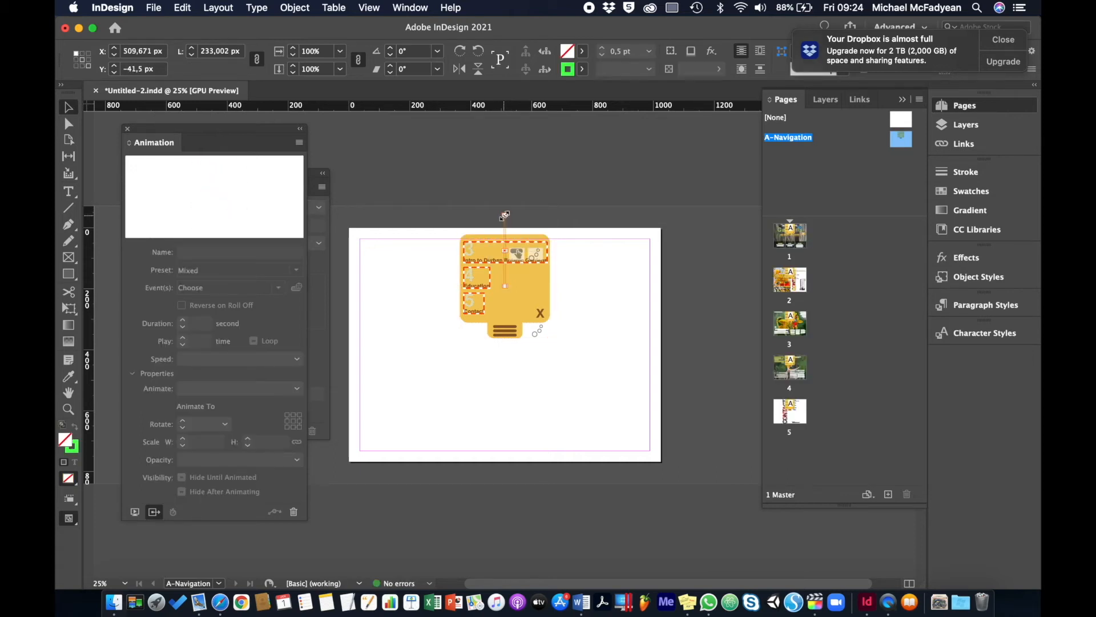
pyautogui.moveTo(503, 210); pyautogui.dragTo(502, 205)
pyautogui.click(521, 301)
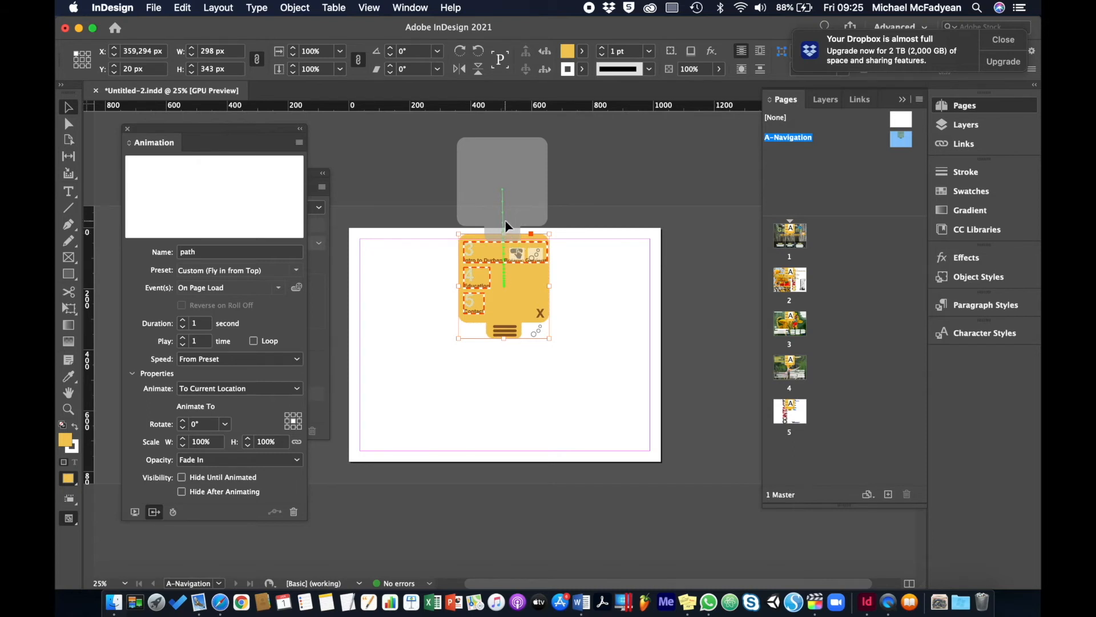
# Step: Move the three-bar button straight up to Y 4,5 px, onto the tab of the yellow shape's animation proxy, and check the alignment
pyautogui.press('super+equal')
pyautogui.press('super+equal')
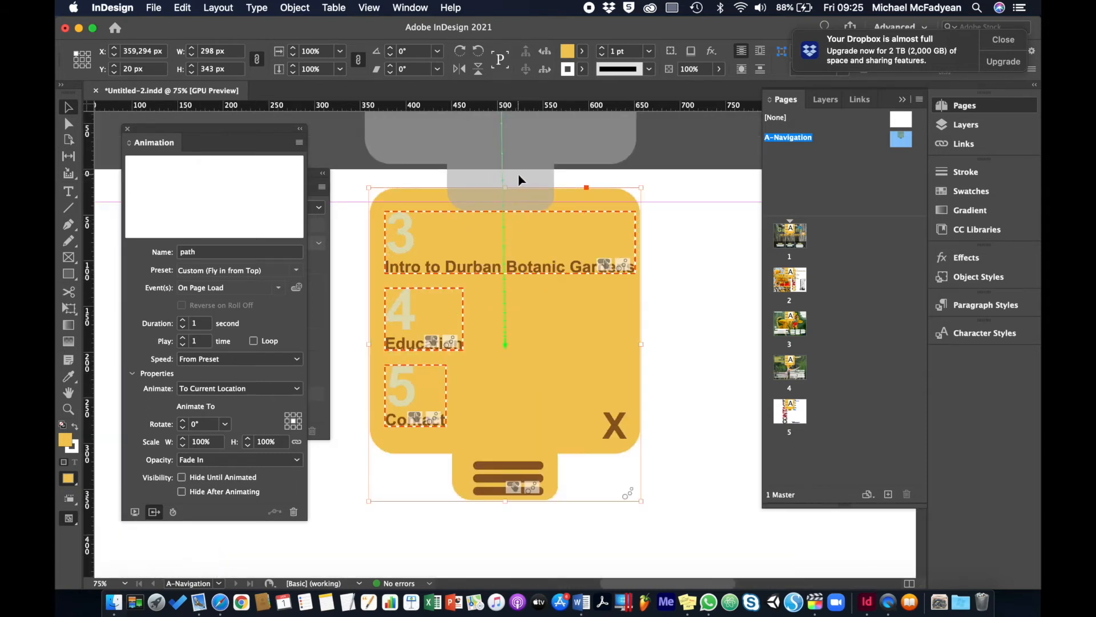
pyautogui.click(491, 468)
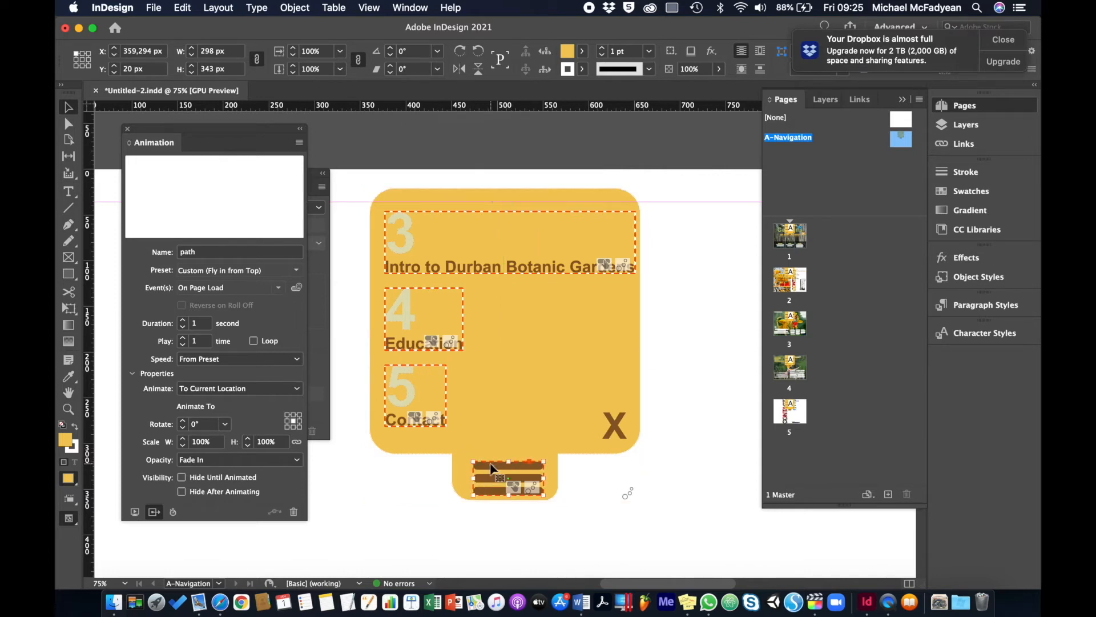
pyautogui.hotkey('shift', 'Up')
pyautogui.hotkey('shift', 'Up')
pyautogui.hotkey('shift', 'Up')
pyautogui.hotkey('shift', 'Up')
pyautogui.hotkey('shift', 'Up')
pyautogui.hotkey('shift', 'Up')
pyautogui.hotkey('shift', 'Up')
pyautogui.hotkey('shift', 'Up')
pyautogui.hotkey('shift', 'Up')
pyautogui.hotkey('shift', 'Up')
pyautogui.hotkey('shift', 'Up')
pyautogui.hotkey('shift', 'Up')
pyautogui.hotkey('shift', 'Up')
pyautogui.hotkey('shift', 'Up')
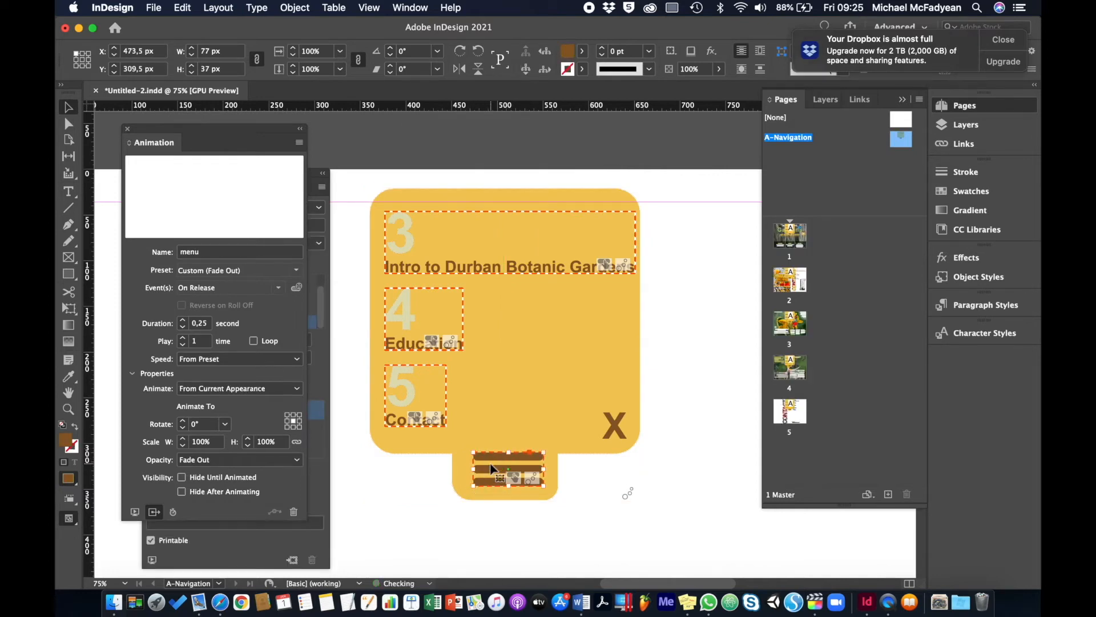
pyautogui.hotkey('shift', 'Up')
pyautogui.hotkey('shift', 'Up')
pyautogui.hotkey('shift', 'Up')
pyautogui.hotkey('shift', 'Up')
pyautogui.hotkey('shift', 'Up')
pyautogui.hotkey('shift', 'Up')
pyautogui.hotkey('shift', 'Up')
pyautogui.hotkey('shift', 'Up')
pyautogui.hotkey('shift', 'Up')
pyautogui.hotkey('shift', 'Up')
pyautogui.hotkey('shift', 'Up')
pyautogui.hotkey('shift', 'Up')
pyautogui.hotkey('shift', 'Up')
pyautogui.hotkey('shift', 'Up')
pyautogui.hotkey('shift', 'Up')
pyautogui.hotkey('shift', 'Up')
pyautogui.hotkey('shift', 'Up')
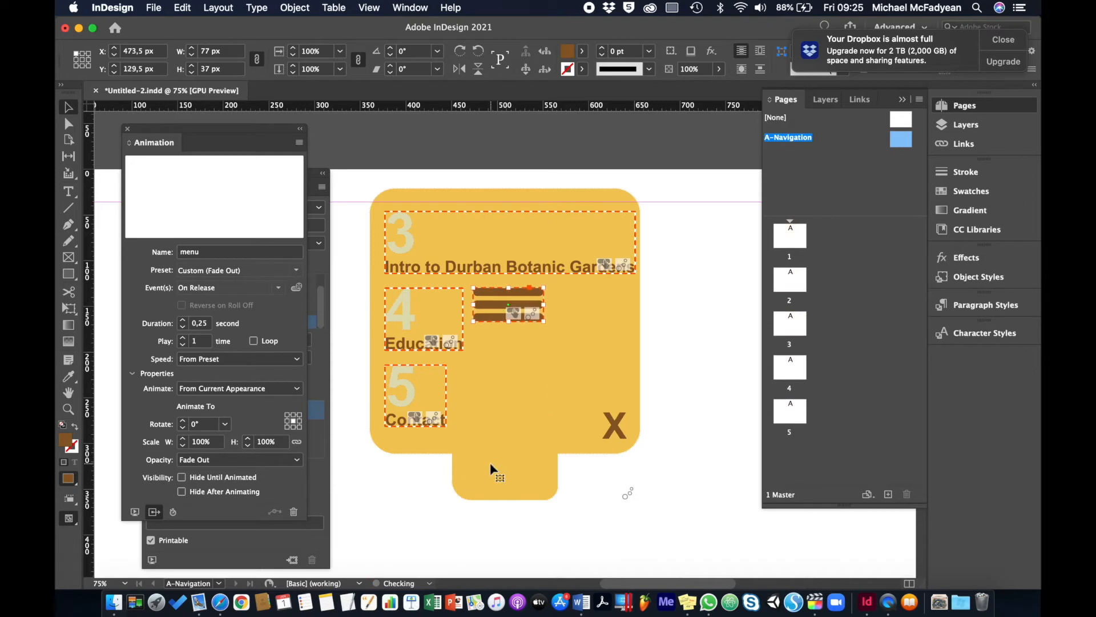
pyautogui.press('Up')
pyautogui.press('Up')
pyautogui.press('Up')
pyautogui.press('Up')
pyautogui.press('Up')
pyautogui.press('Up')
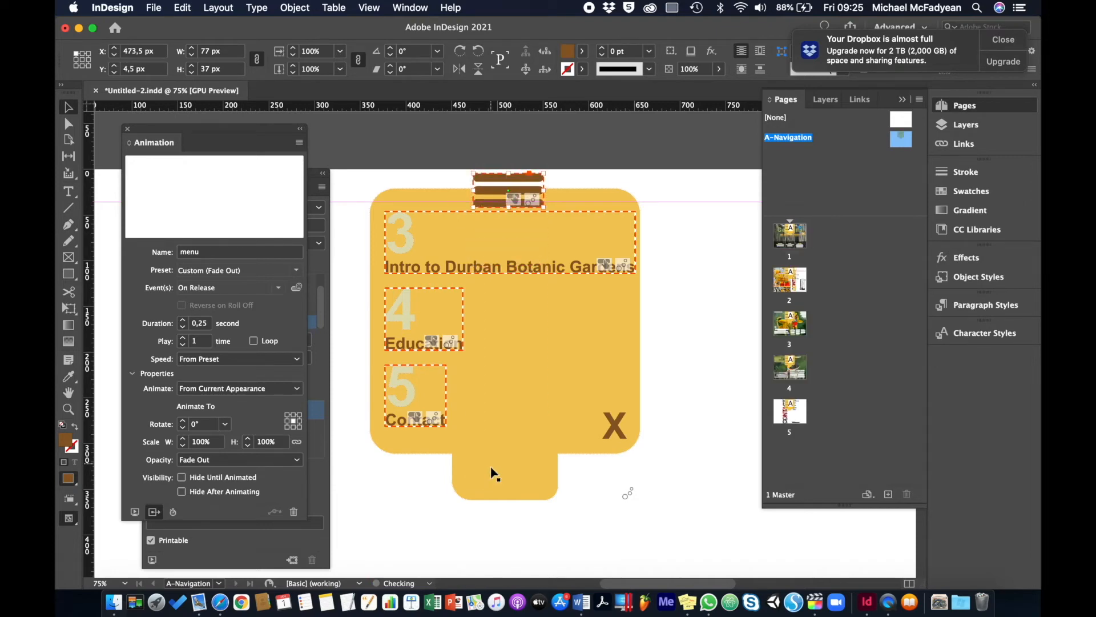
pyautogui.click(537, 467)
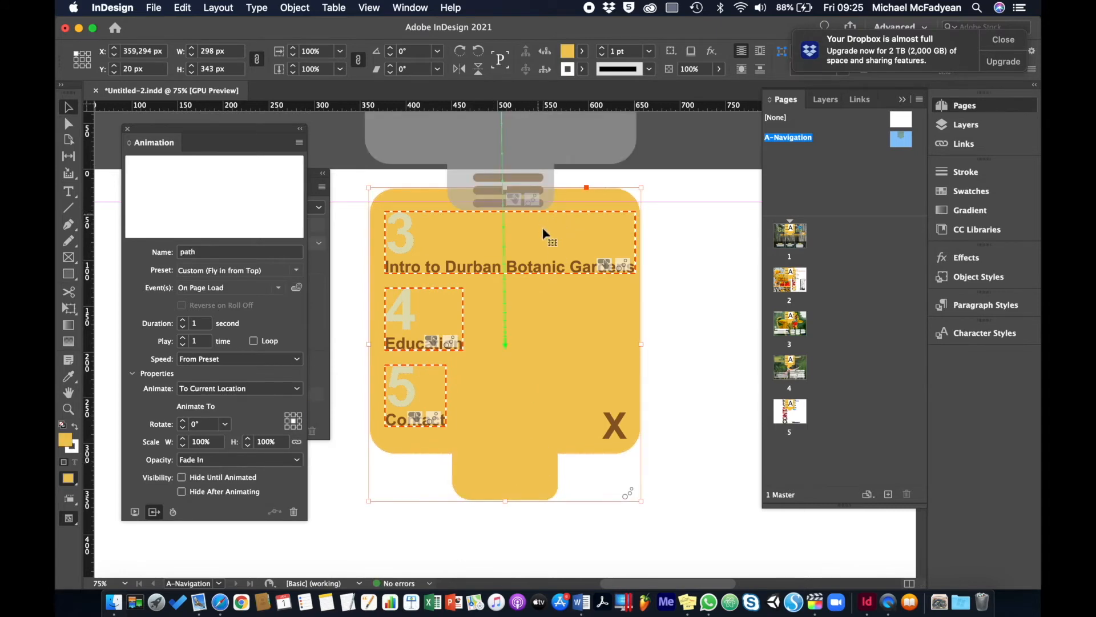
pyautogui.scroll(2, 545, 234)
pyautogui.hscroll(-1, 546, 234)
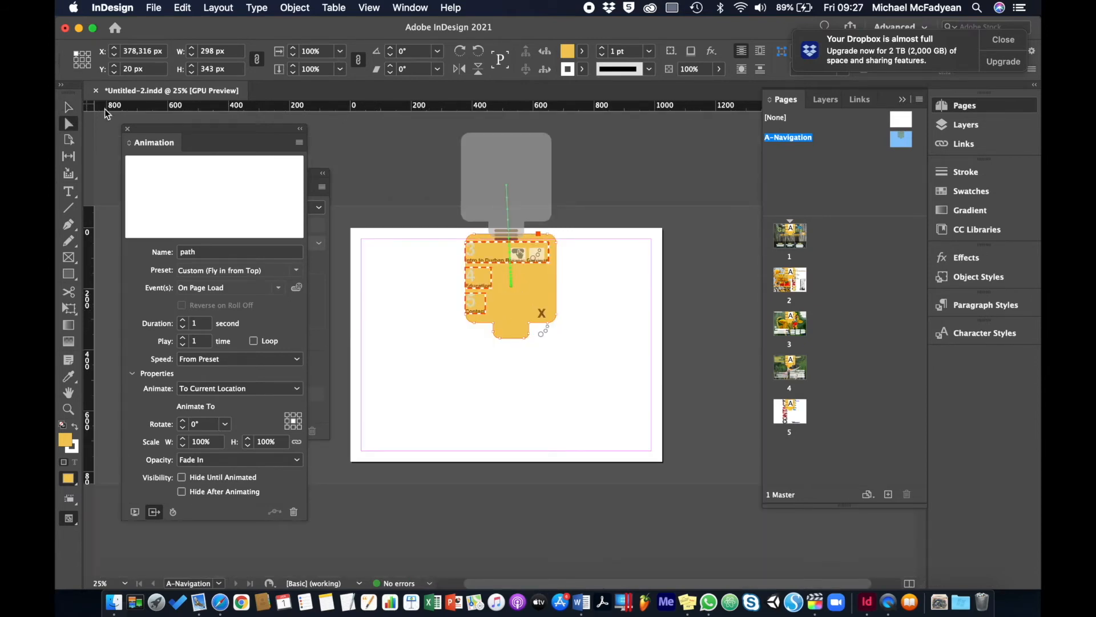
# Step: Reset the yellow menu shape's animation preset to None and reapply Fly in from Top
pyautogui.press('v')
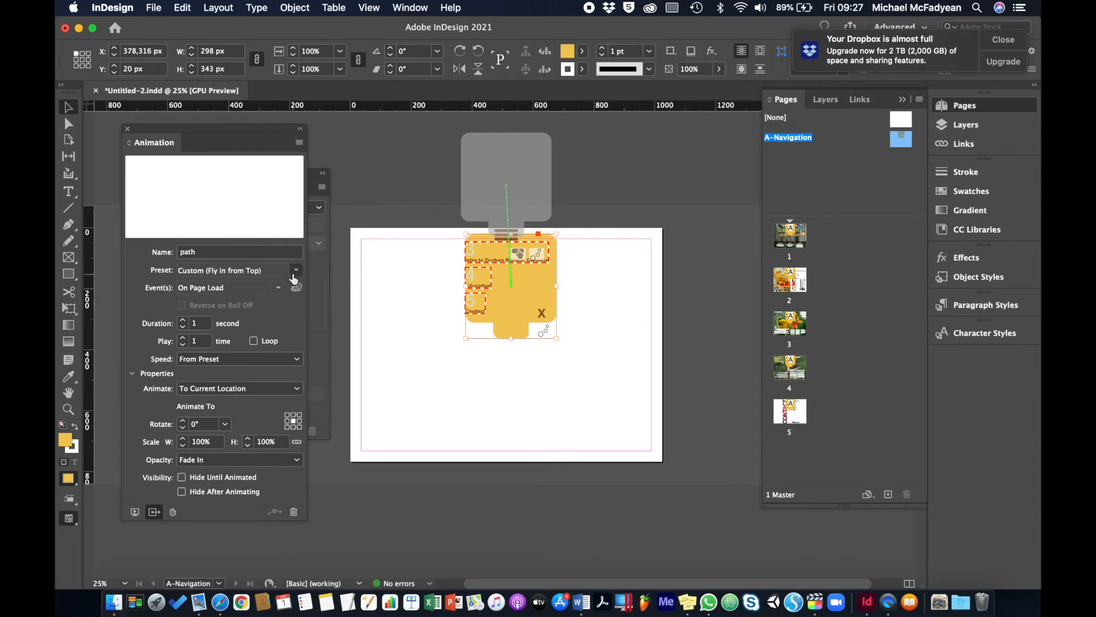
pyautogui.click(296, 270)
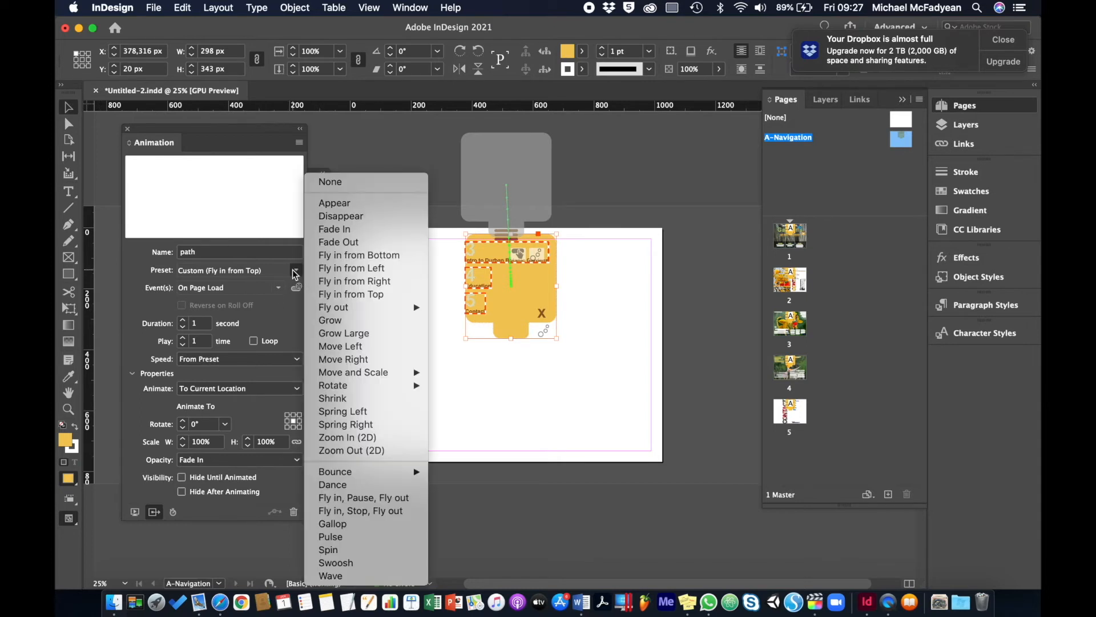
pyautogui.click(330, 181)
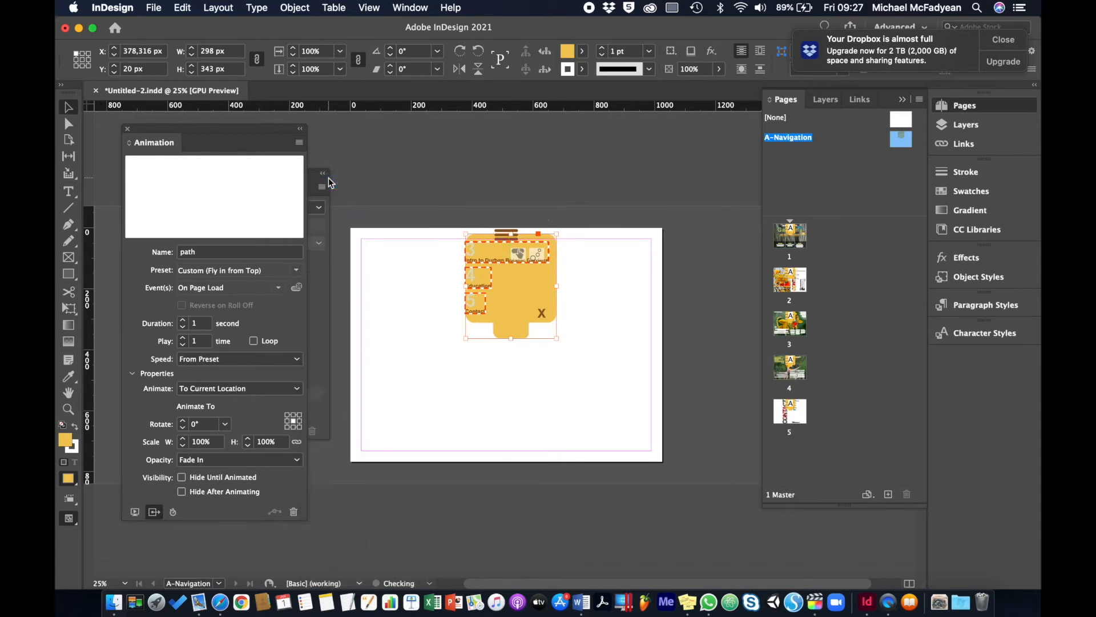
pyautogui.click(285, 268)
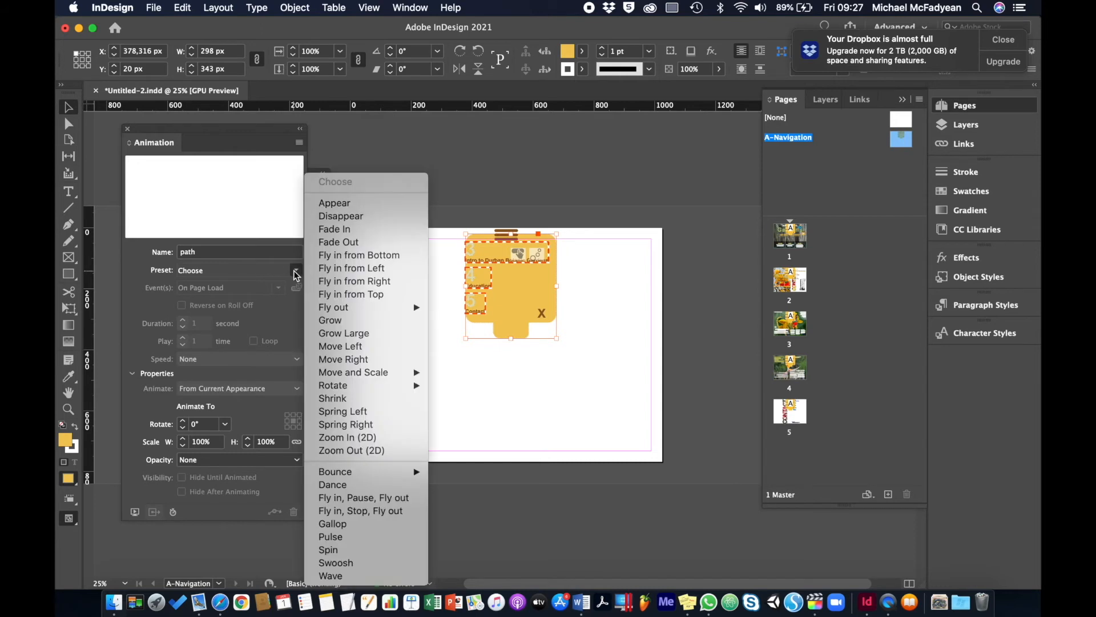
pyautogui.click(347, 294)
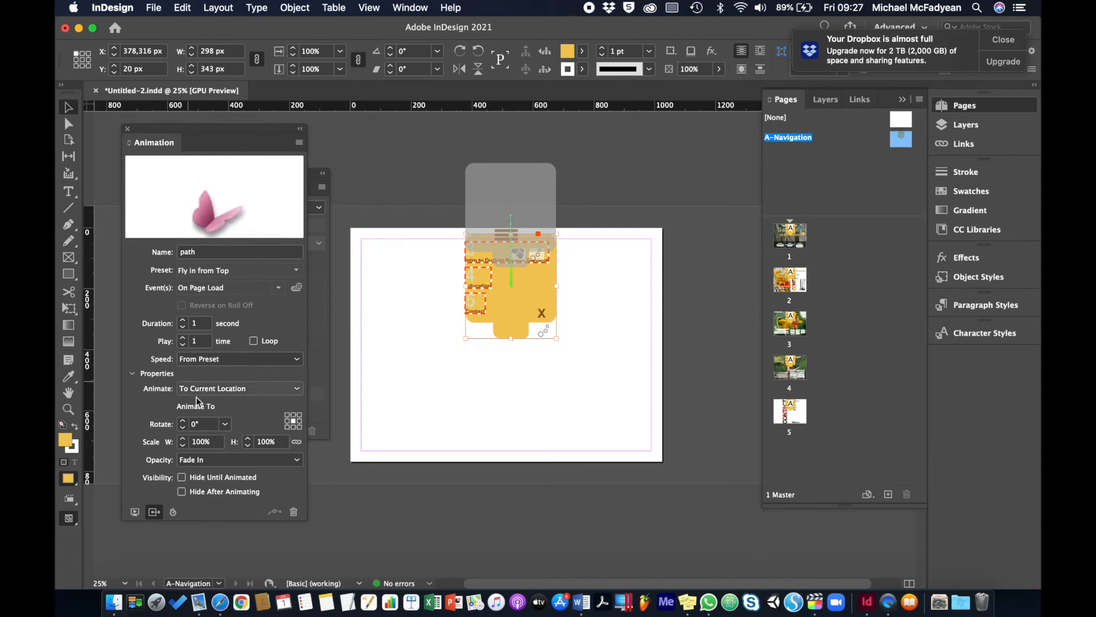
# Step: Open the Opacity choices for the yellow menu shape's fly-in animation
pyautogui.click(296, 461)
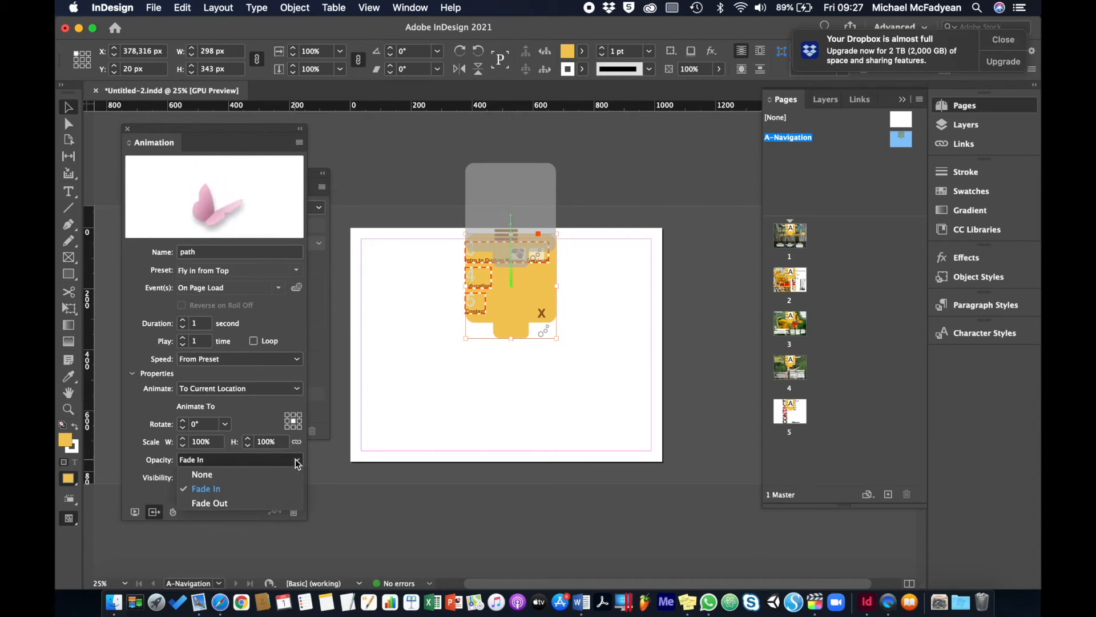
# Step: Set the yellow menu shape's Fly in from Top animation opacity to None and remove its On Page Load event
pyautogui.click(225, 476)
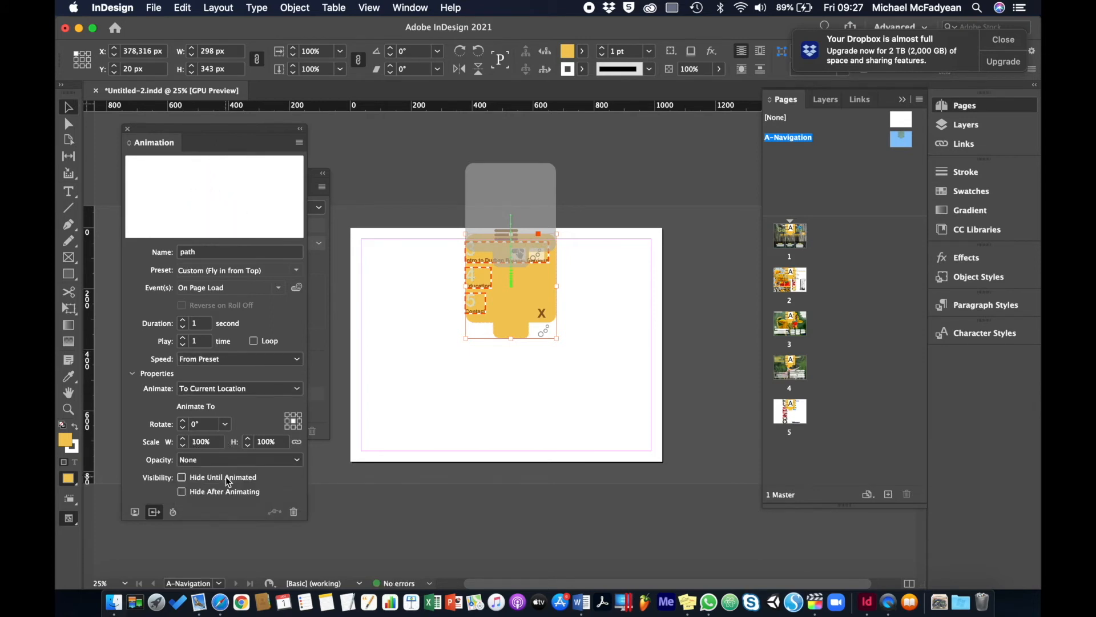
pyautogui.click(279, 288)
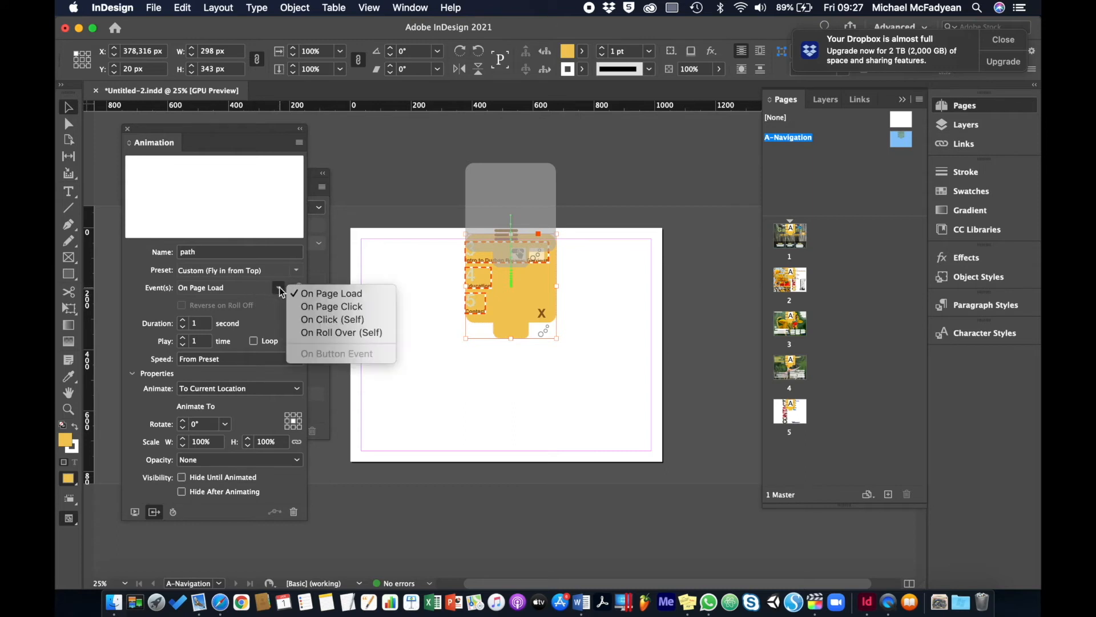
pyautogui.click(295, 296)
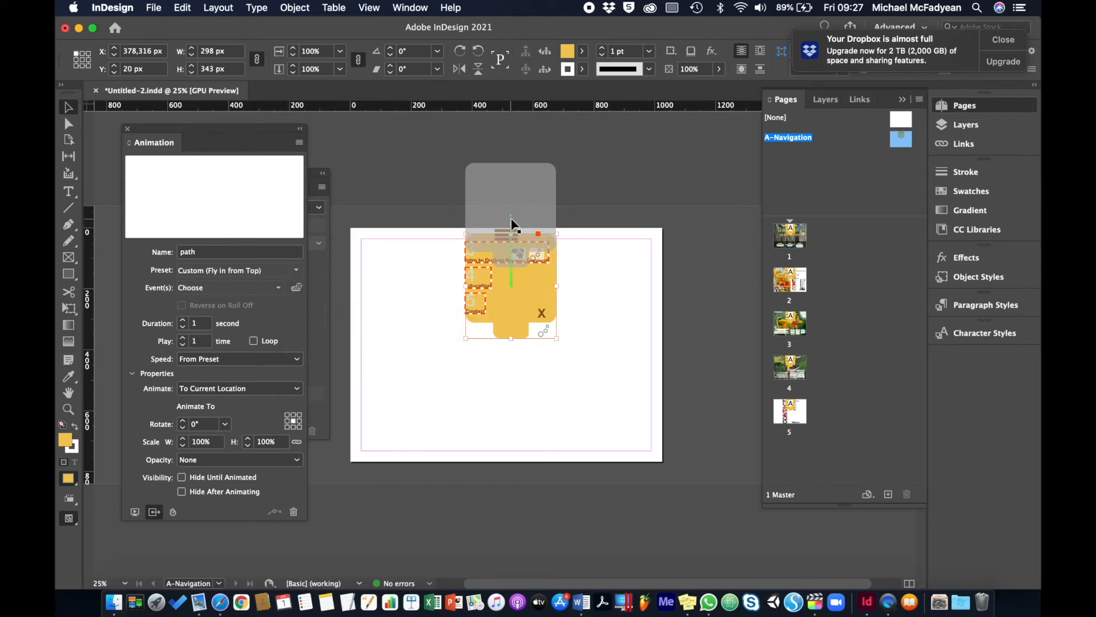
# Step: Extend the yellow shape's motion path upward until only the tab of its starting position hangs into the page
pyautogui.click(68, 126)
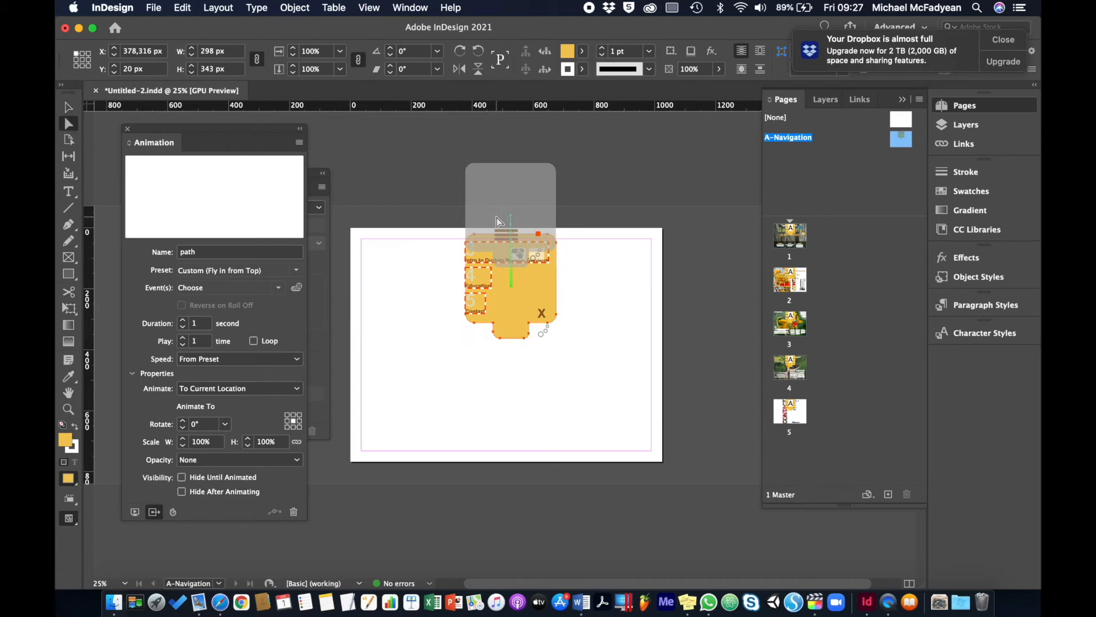
pyautogui.click(510, 226)
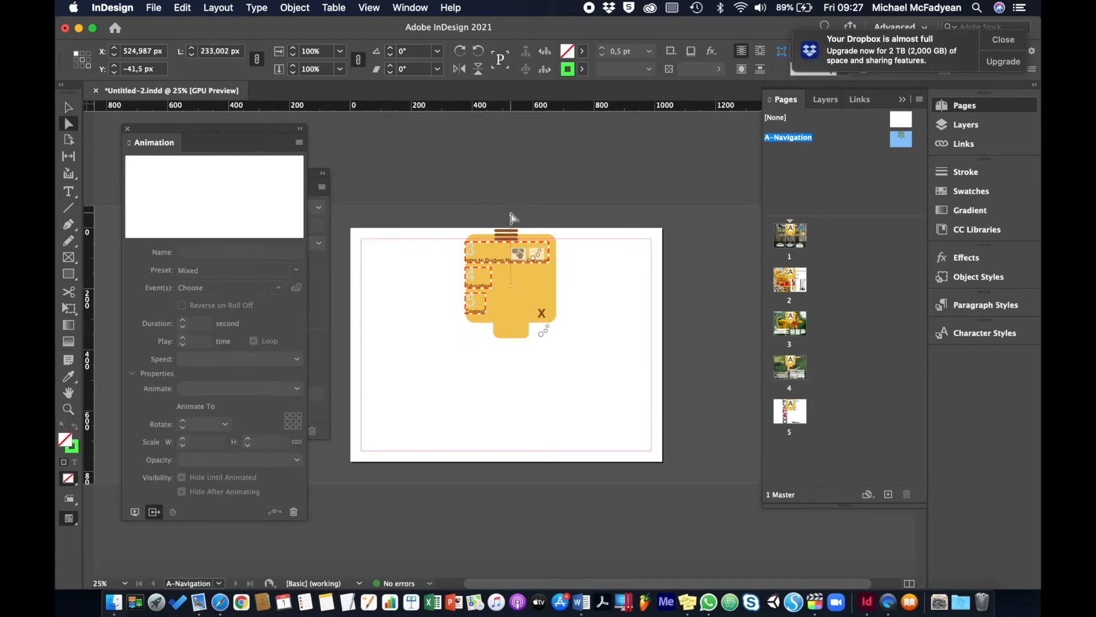
pyautogui.click(511, 216)
pyautogui.press('Up')
pyautogui.click(515, 308)
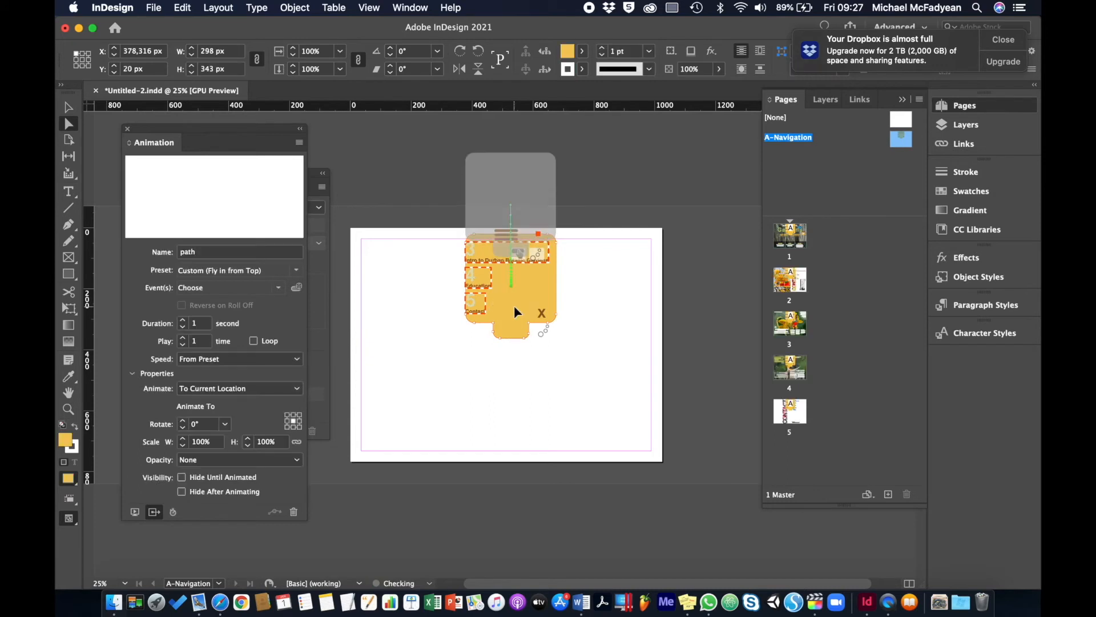
pyautogui.click(511, 207)
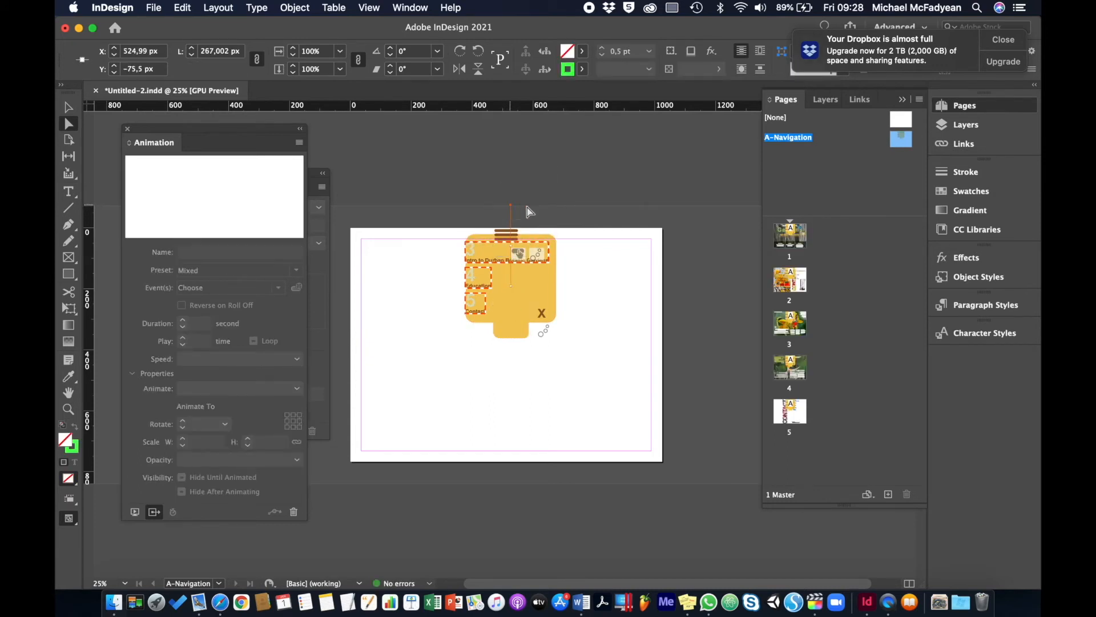
pyautogui.hotkey('shift', 'Up')
pyautogui.hotkey('shift', 'Up')
pyautogui.hotkey('shift', 'Up')
pyautogui.click(512, 304)
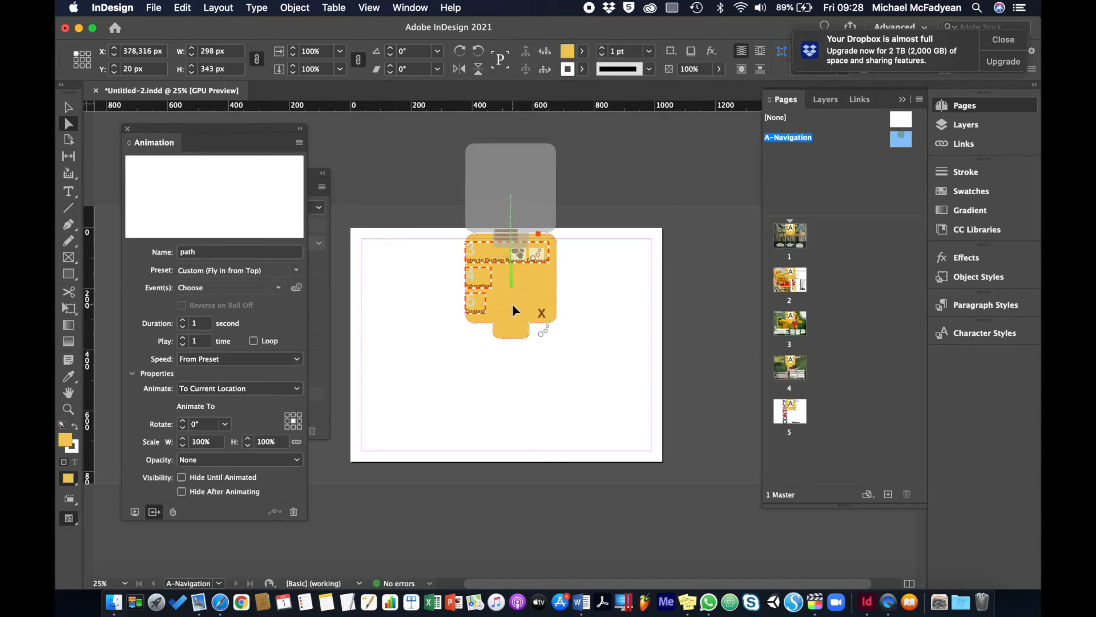
pyautogui.click(512, 200)
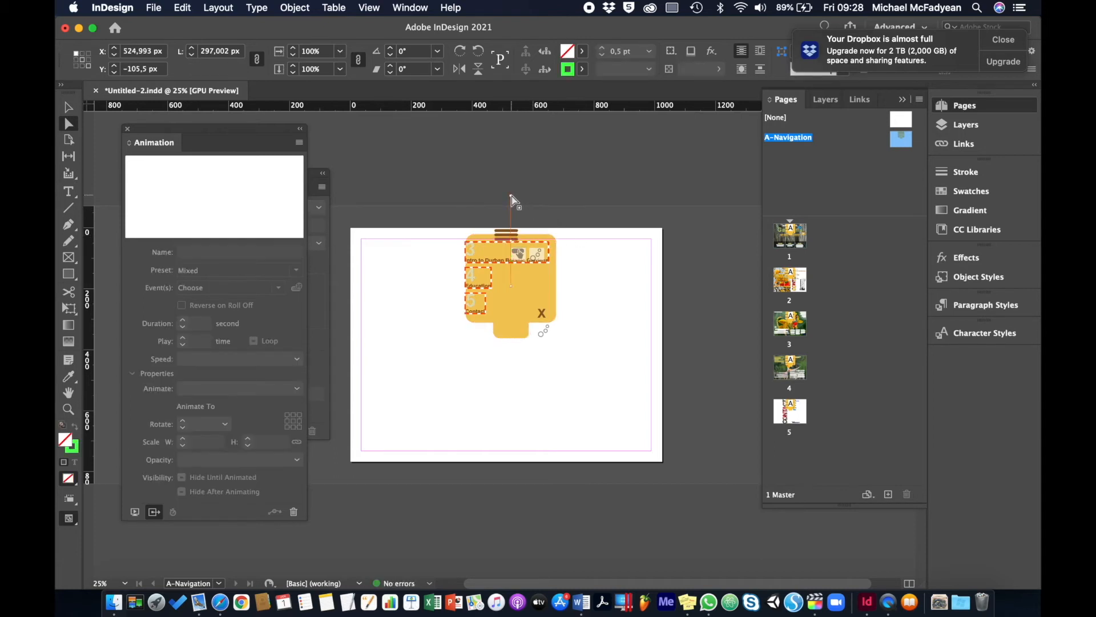
pyautogui.moveTo(511, 196); pyautogui.dragTo(511, 190)
pyautogui.click(515, 289)
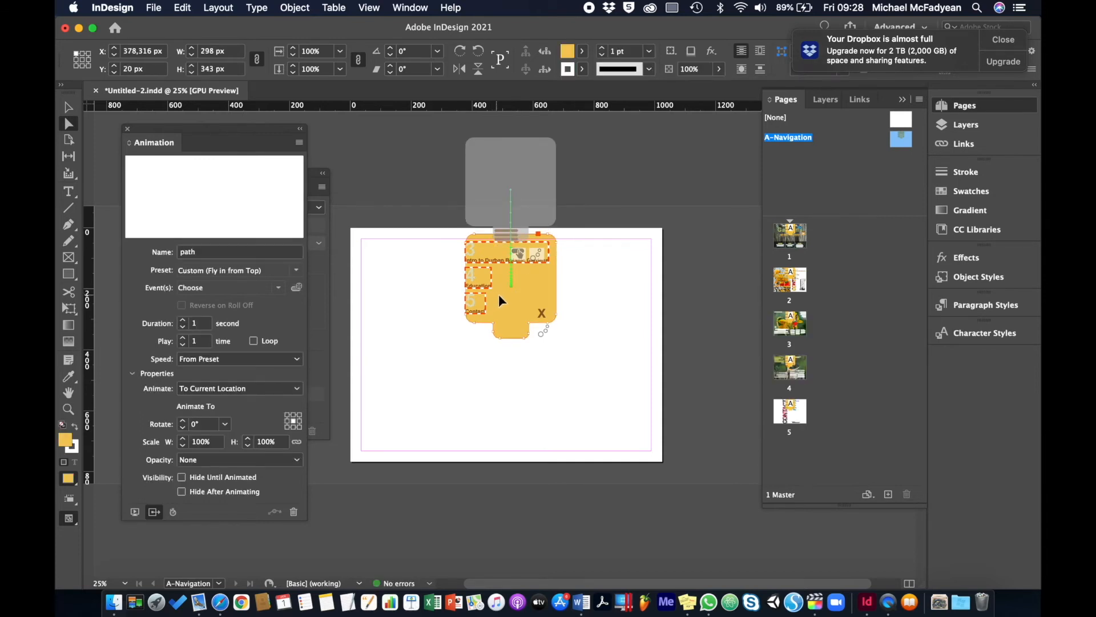
# Step: Shift the striped menu button to X 488,5 px so it is centred on the tab of the yellow shape's starting position
pyautogui.click(68, 106)
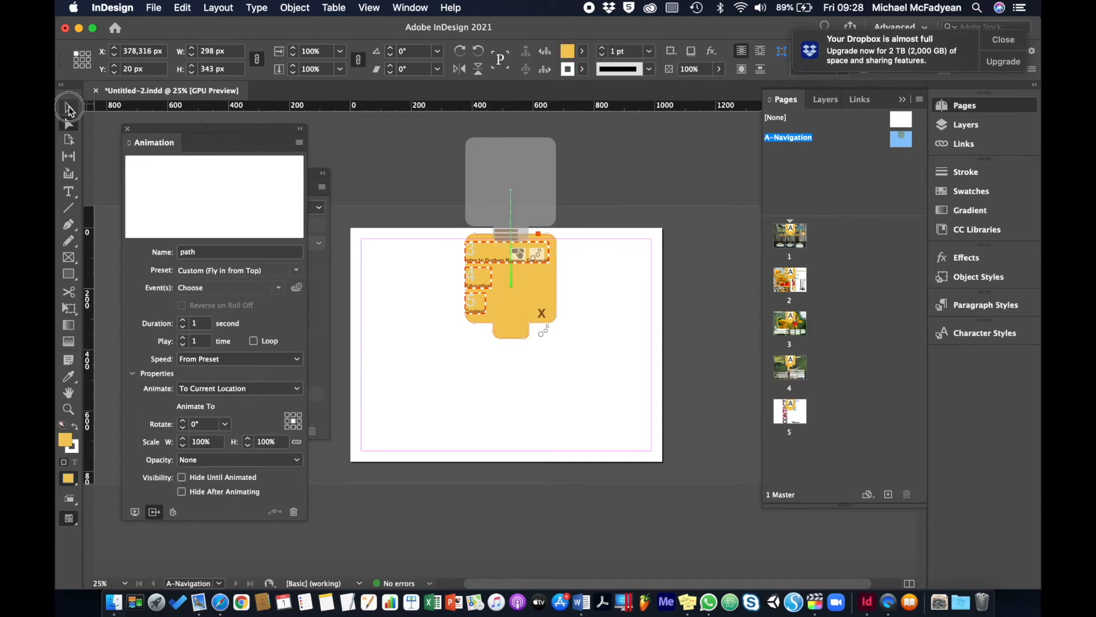
pyautogui.click(504, 228)
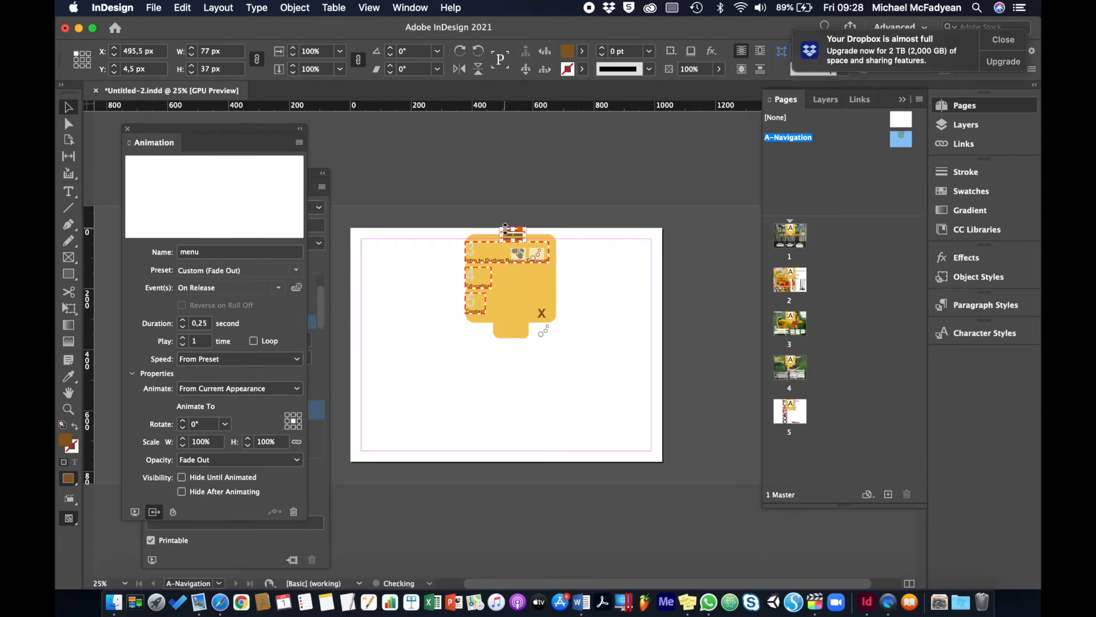
pyautogui.click(524, 314)
pyautogui.click(517, 235)
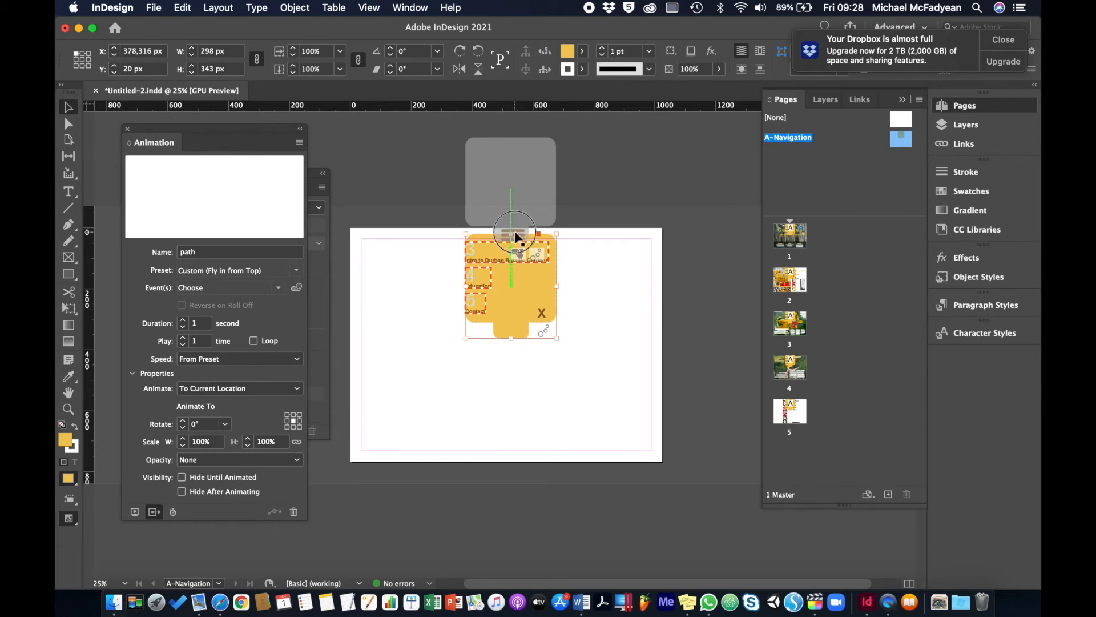
pyautogui.click(580, 235)
pyautogui.click(516, 236)
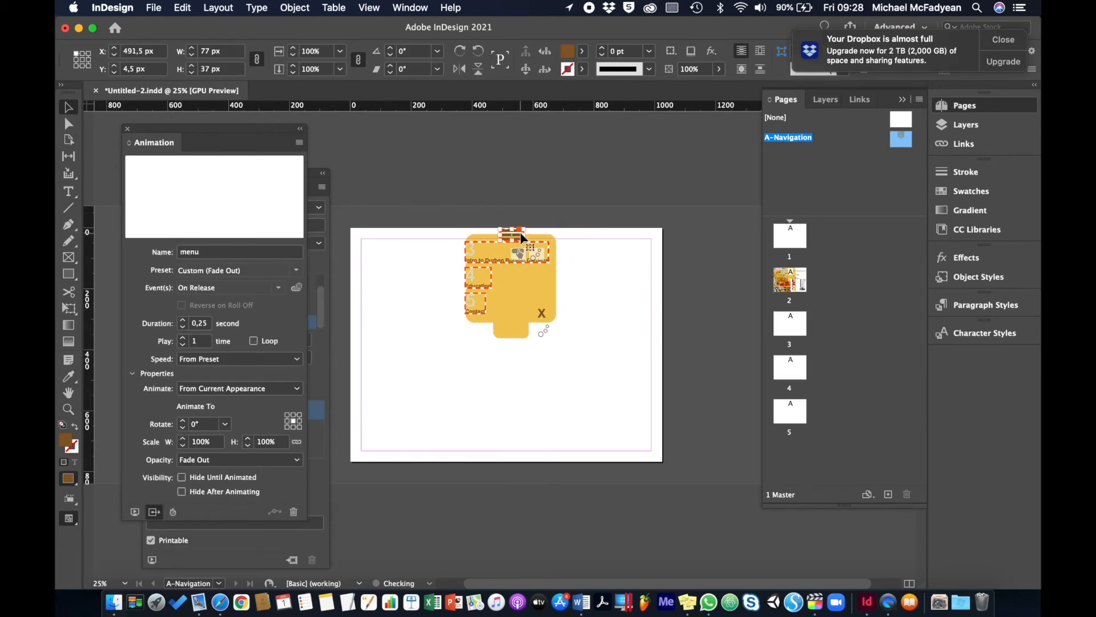
pyautogui.click(512, 297)
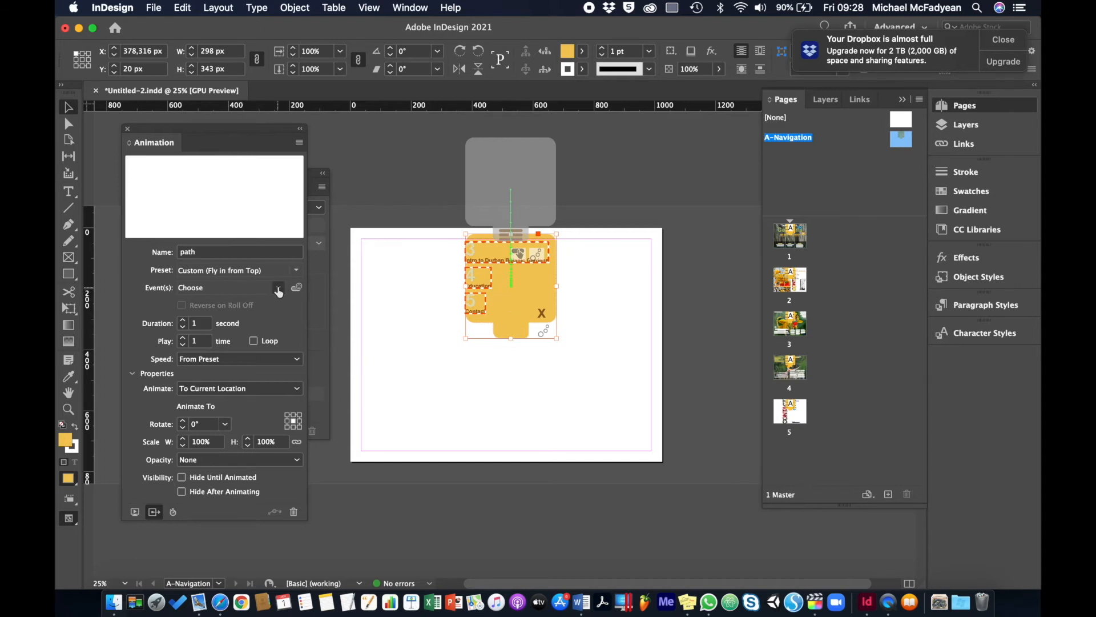
pyautogui.click(423, 338)
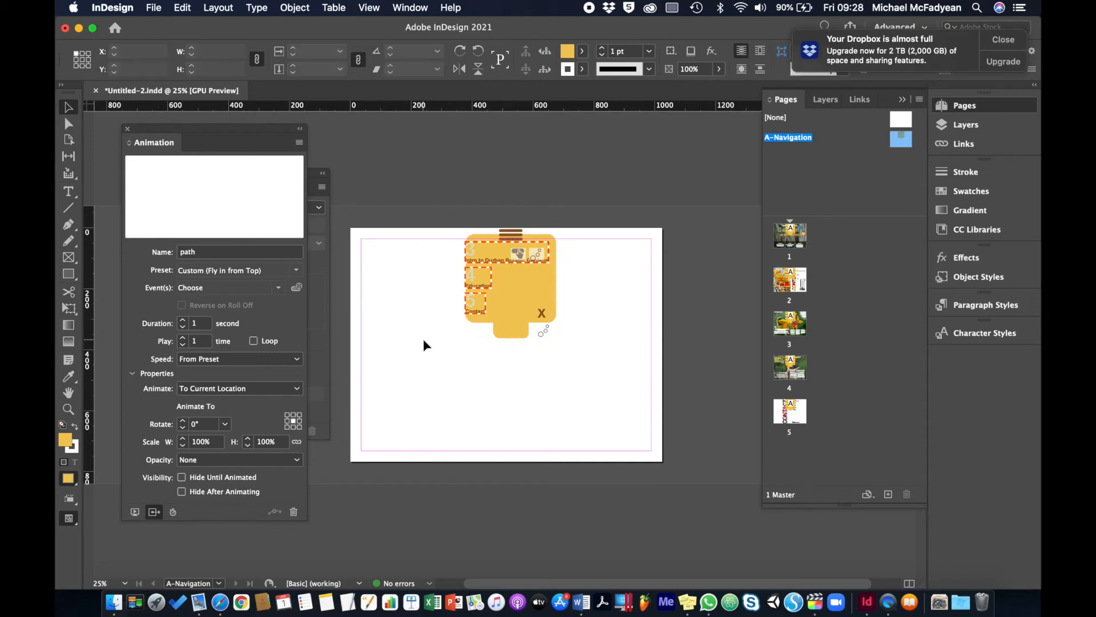
# Step: Add an Animation action to the menu button's On Release or Tap event that plays the path animation
pyautogui.click(506, 238)
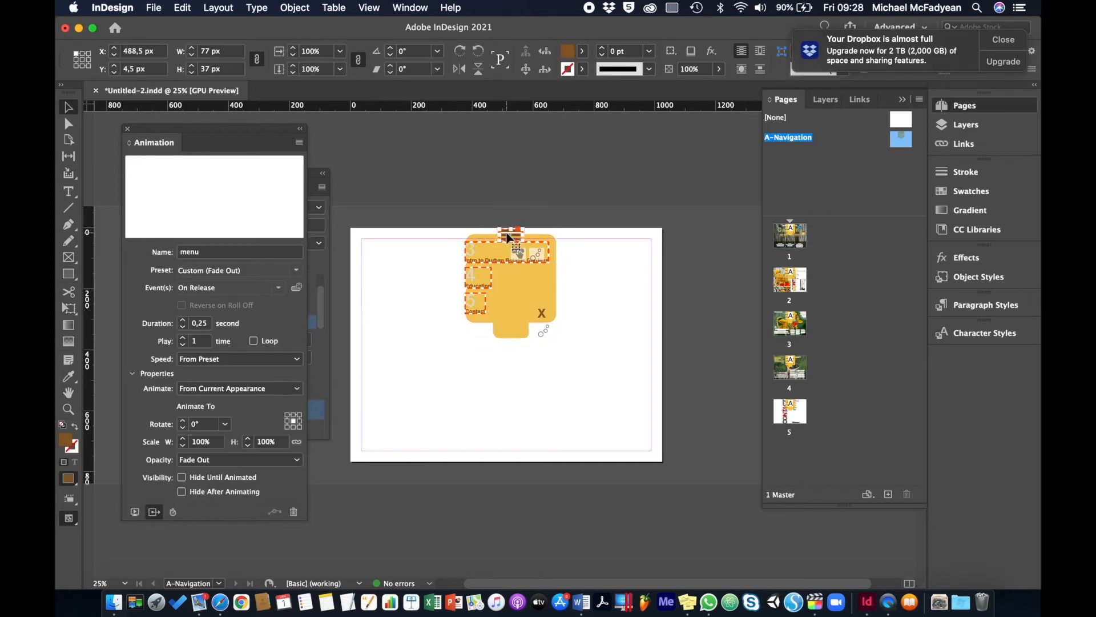
pyautogui.press('super+equal')
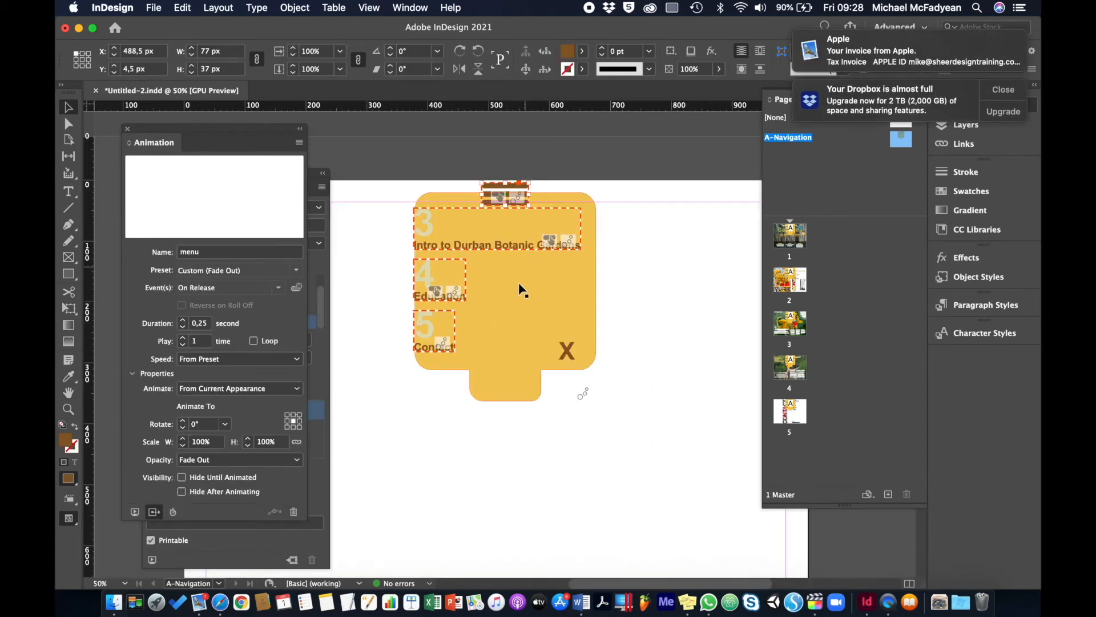
pyautogui.moveTo(142, 125); pyautogui.dragTo(750, 153)
pyautogui.moveTo(892, 40)
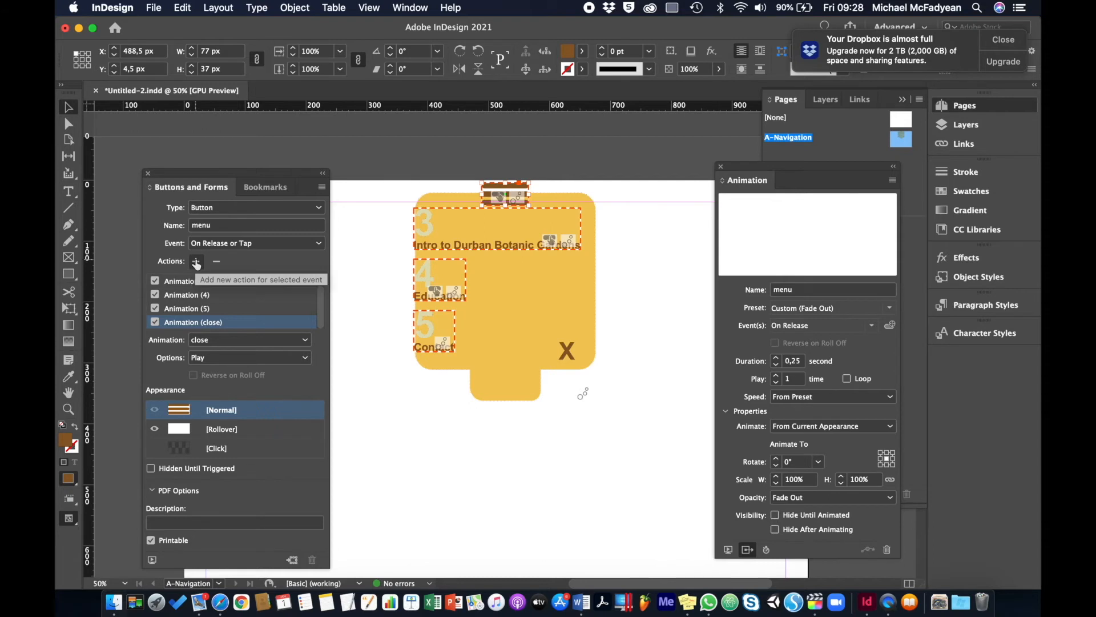
pyautogui.click(197, 262)
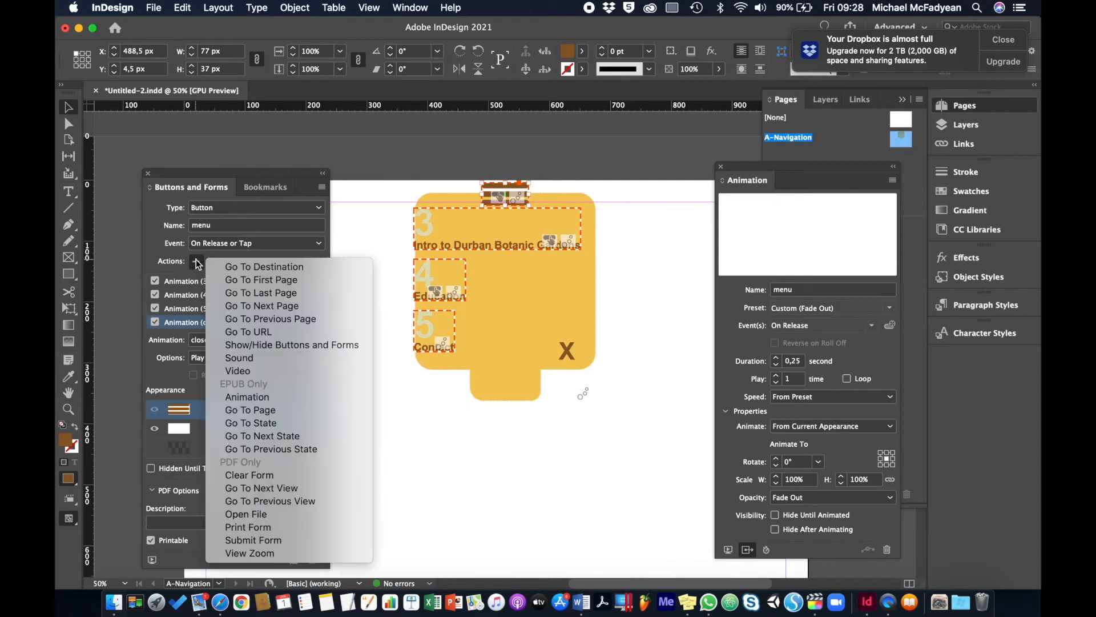
pyautogui.click(233, 396)
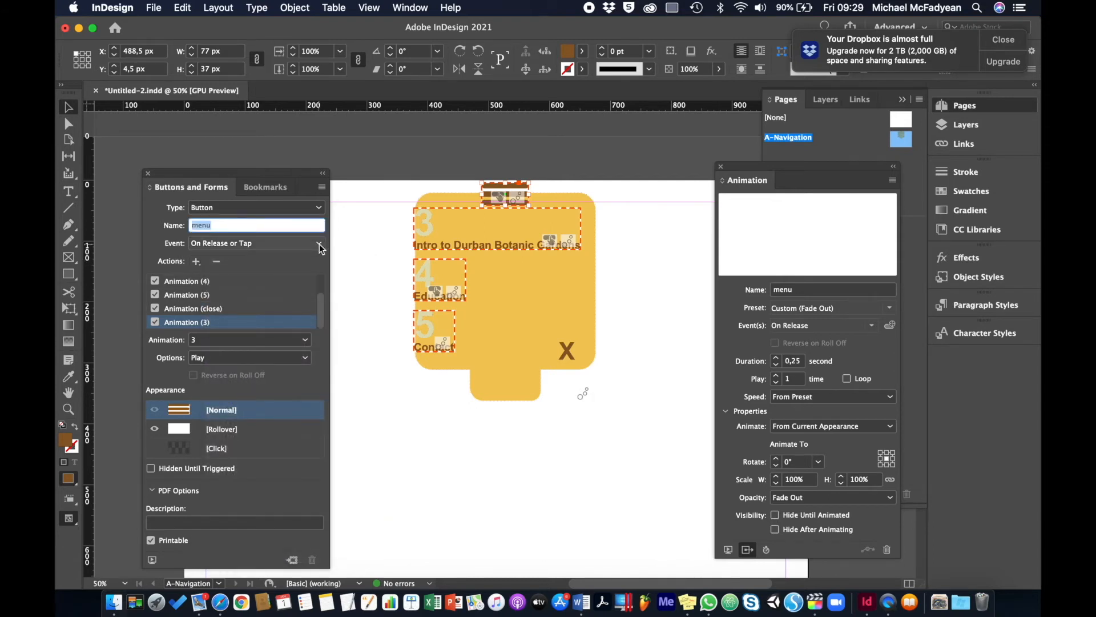
pyautogui.click(306, 341)
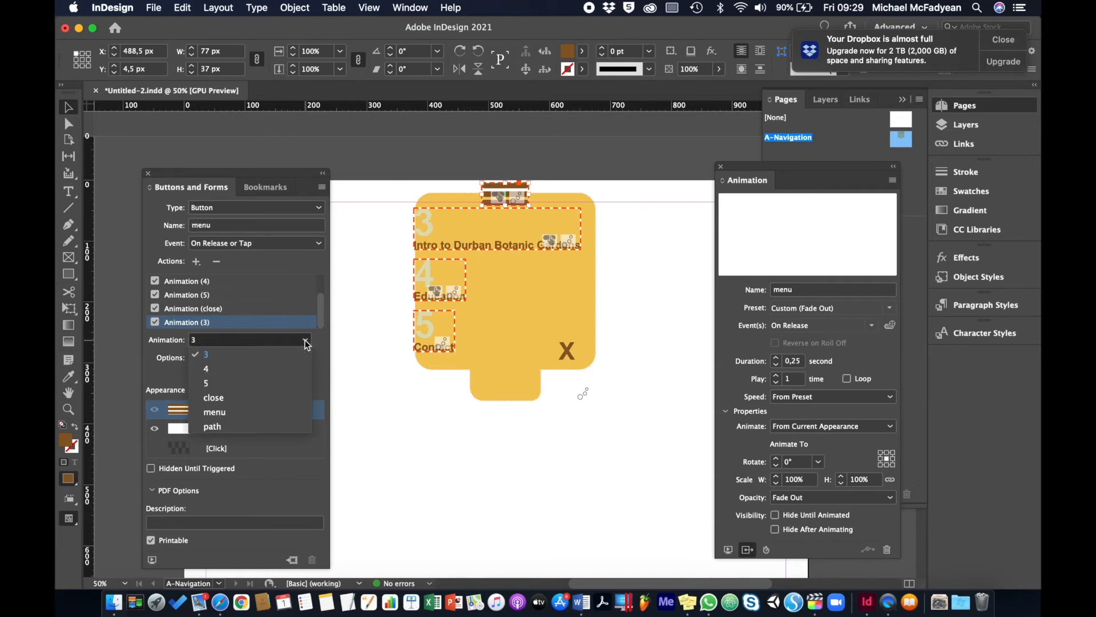
pyautogui.click(245, 427)
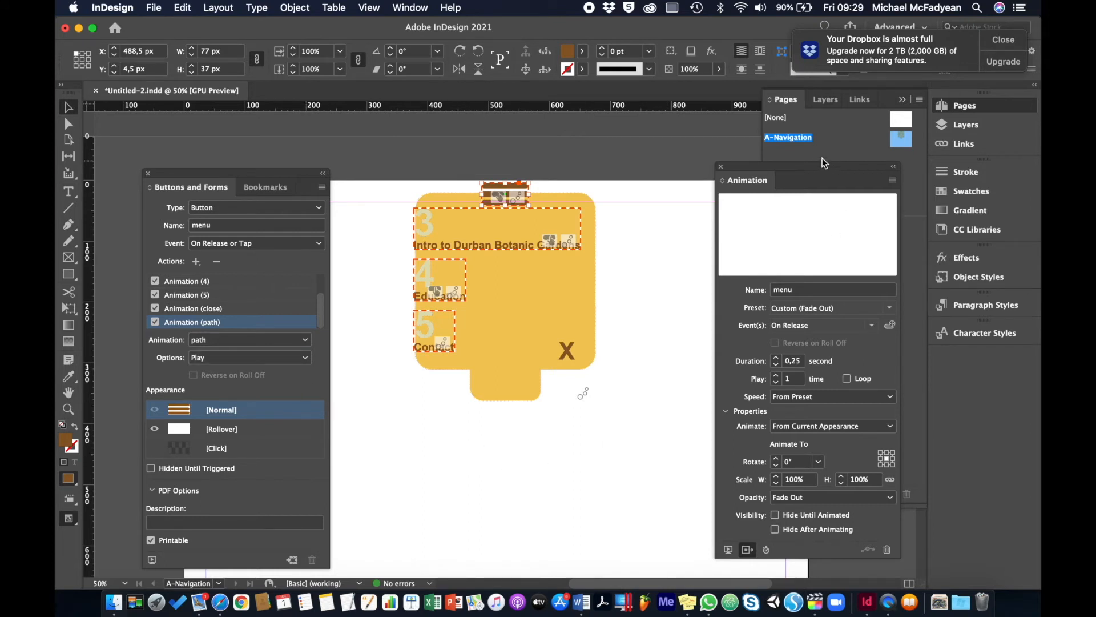
# Step: Reorder the menu button's actions so Animation (path) comes directly after Animation (menu)
pyautogui.moveTo(809, 167); pyautogui.dragTo(894, 170)
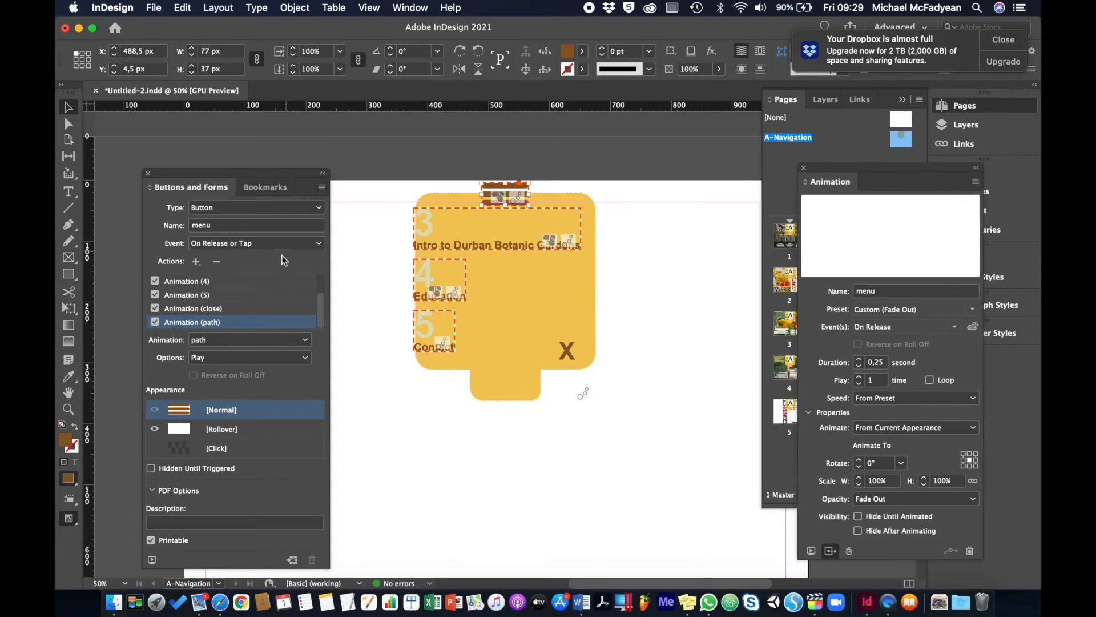
pyautogui.moveTo(244, 323); pyautogui.dragTo(245, 289)
pyautogui.scroll(1, 251, 310)
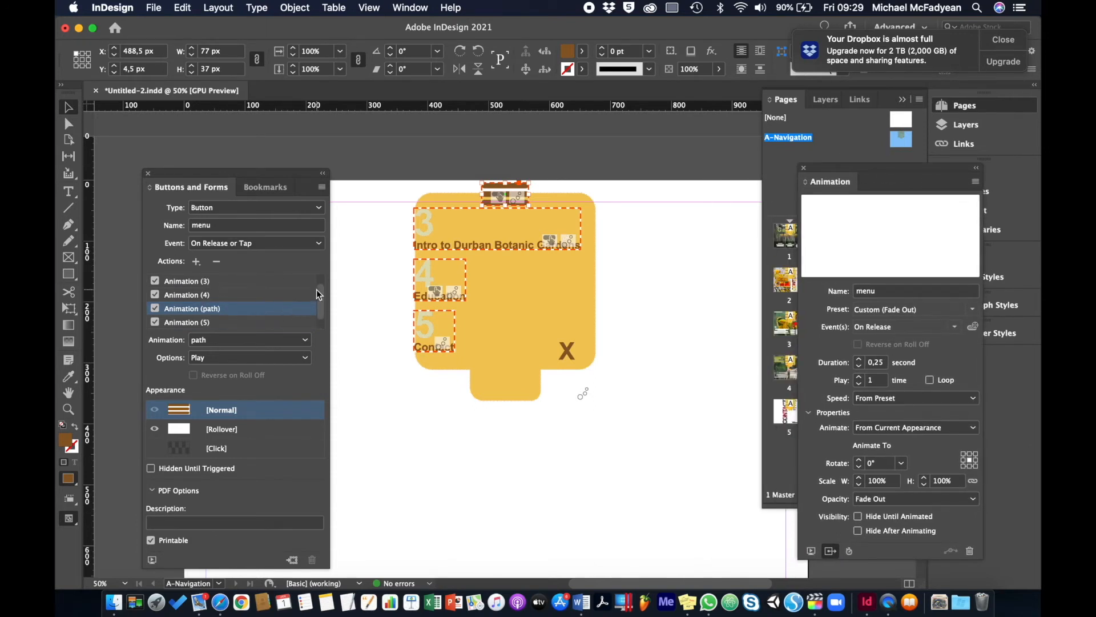
pyautogui.moveTo(321, 289); pyautogui.dragTo(319, 268)
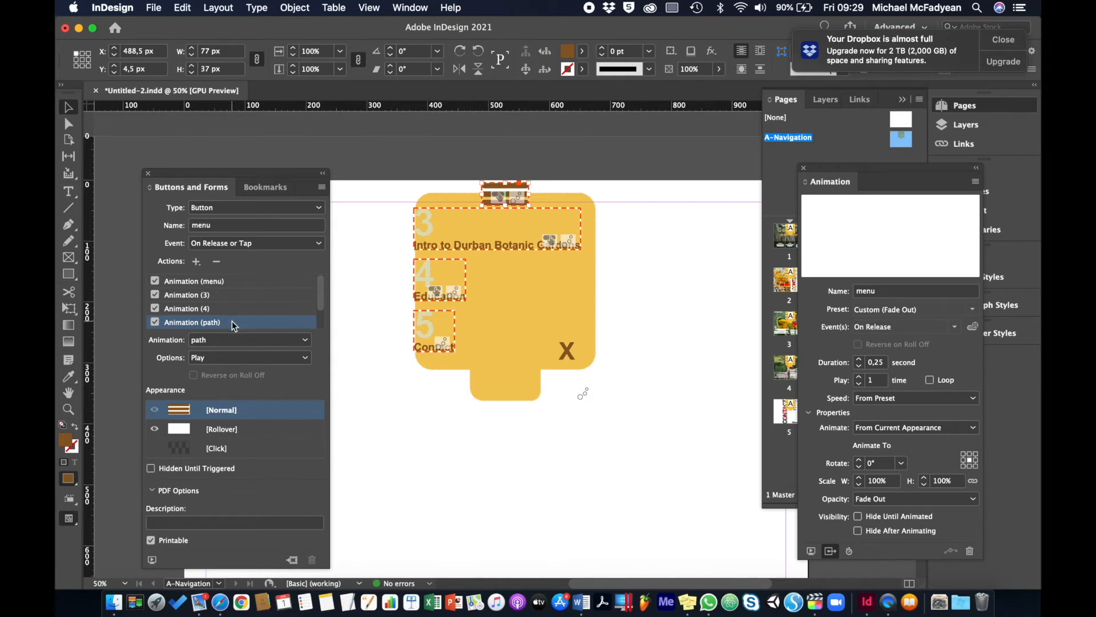
pyautogui.moveTo(232, 322); pyautogui.dragTo(240, 292)
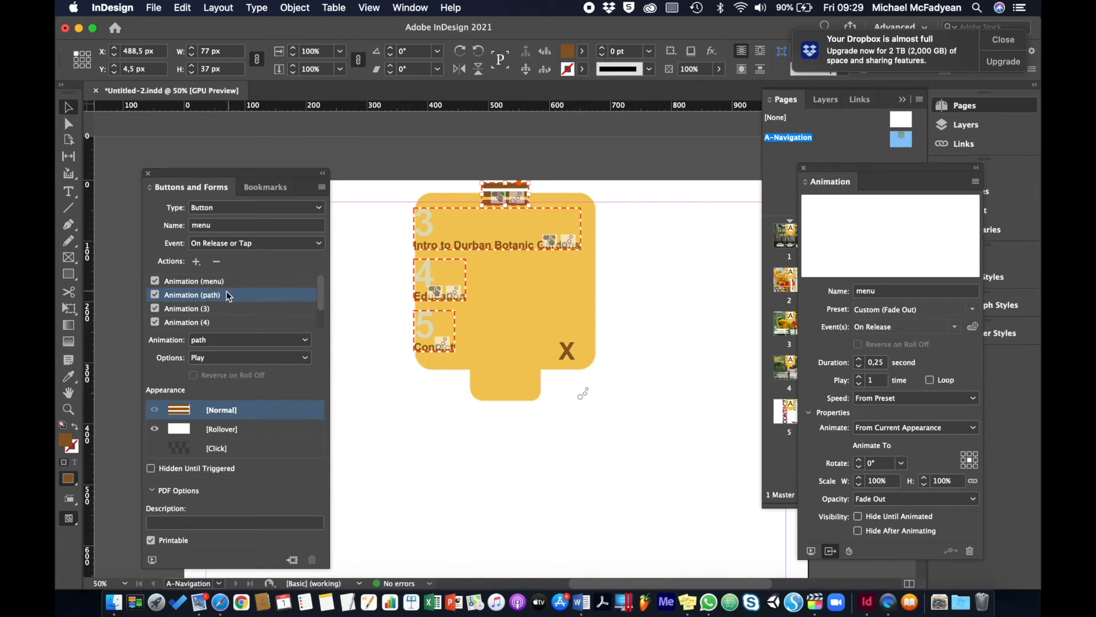
# Step: Preview page 1's interactivity, testing the menu button and the X close button
pyautogui.doubleClick(791, 234)
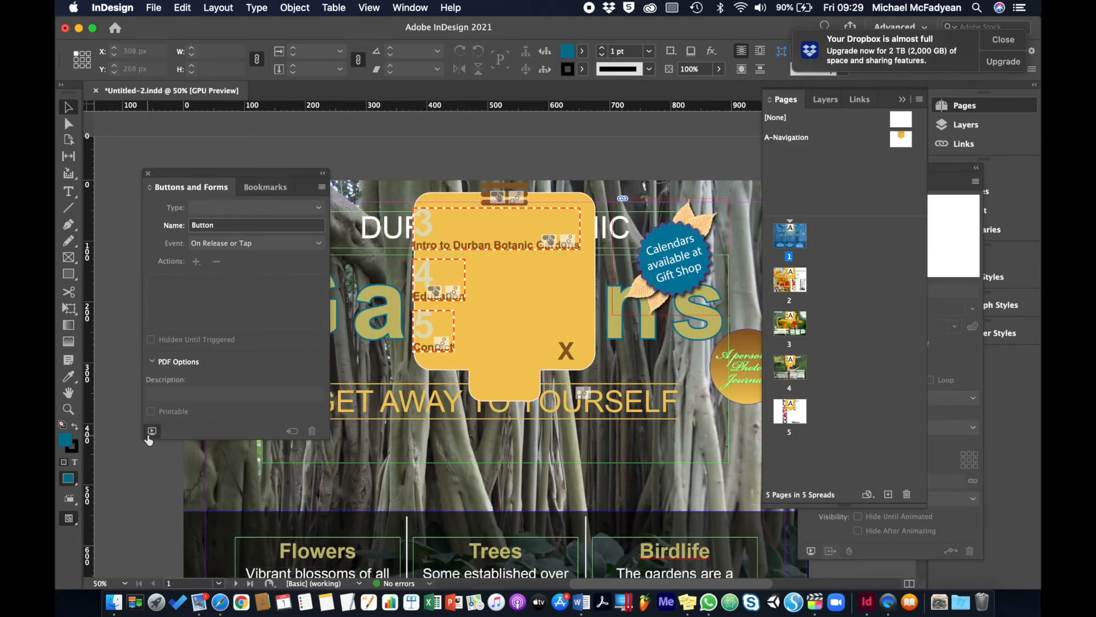
pyautogui.click(152, 432)
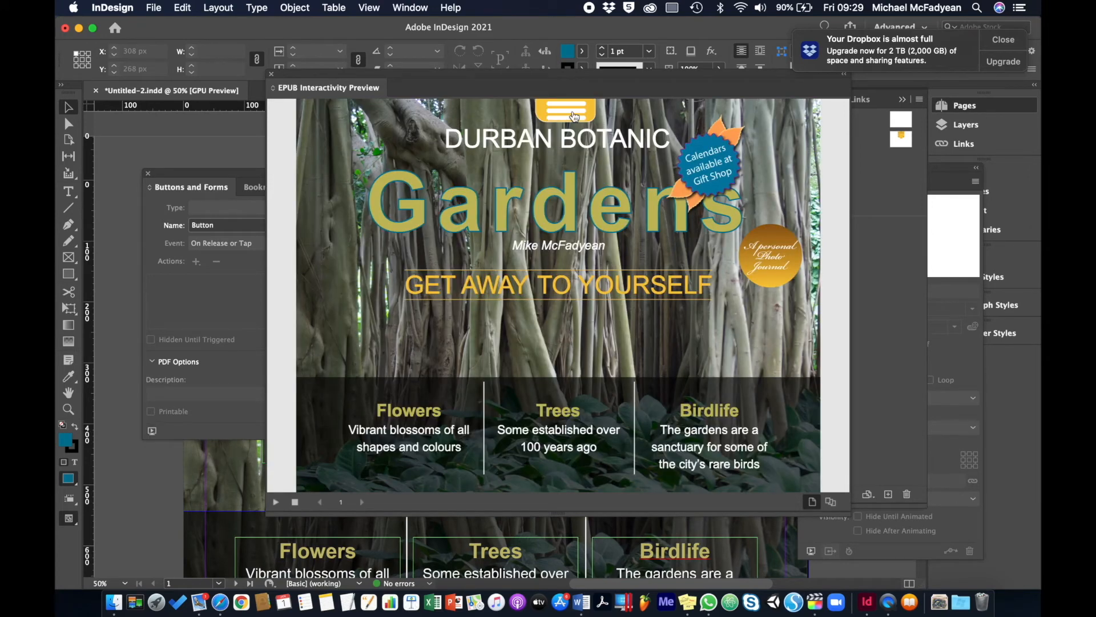
pyautogui.click(574, 117)
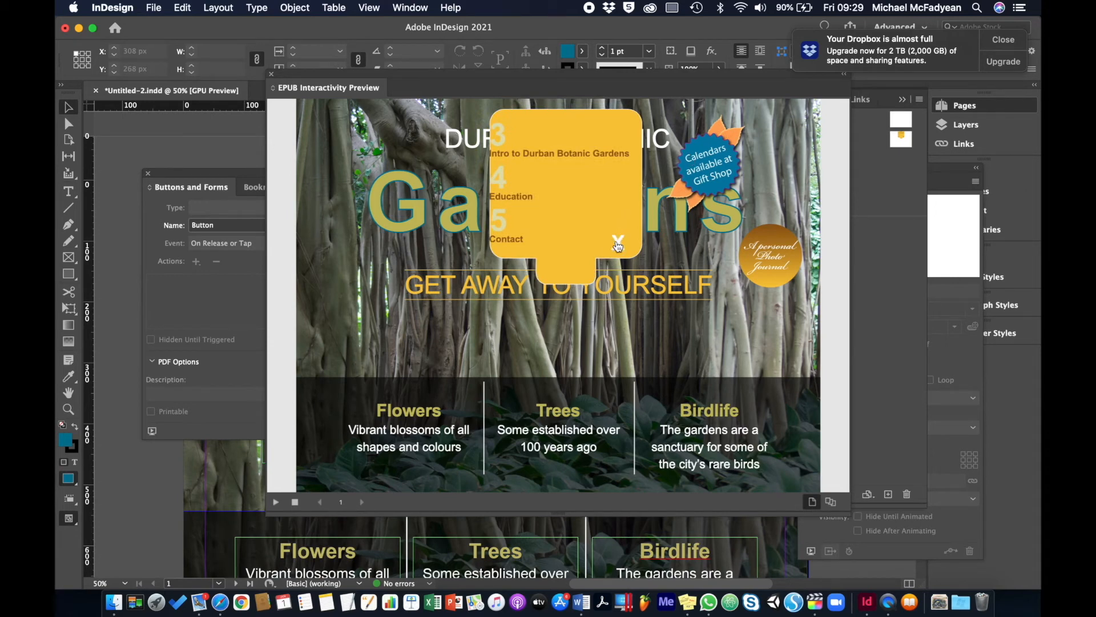
pyautogui.click(618, 241)
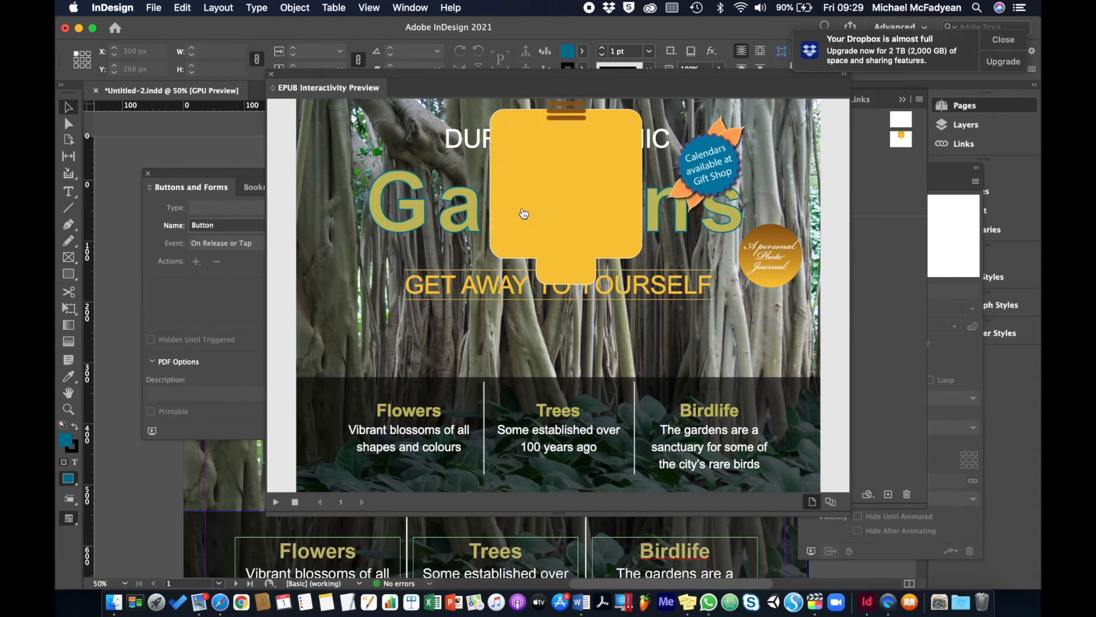
pyautogui.click(271, 75)
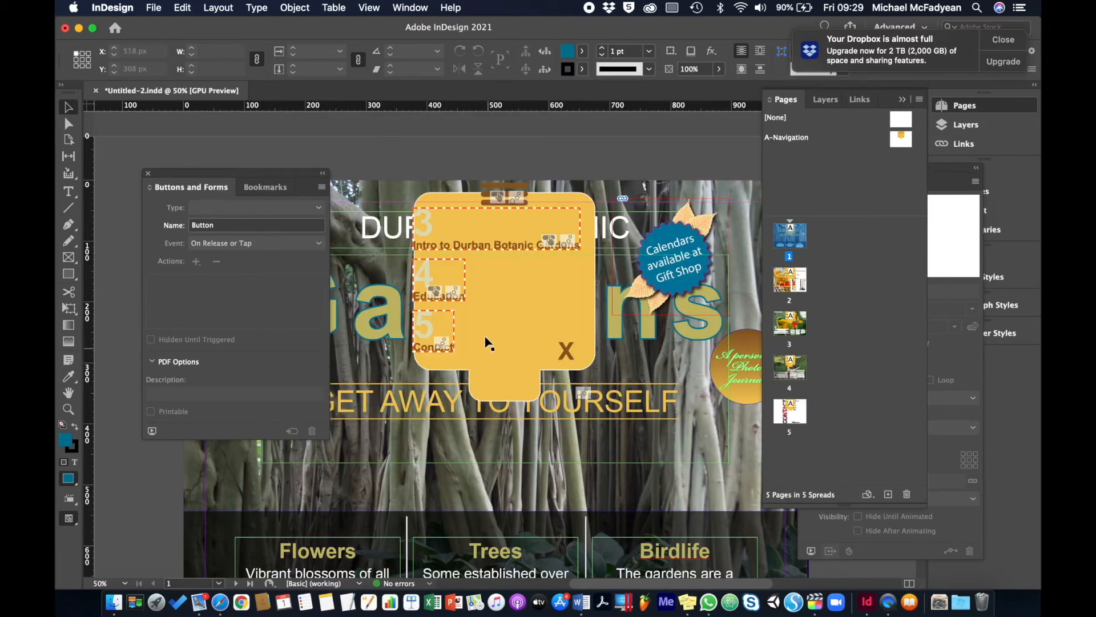
# Step: On the A-Navigation master, shift buttons 3, 4 and 5 together to X 393,044 px and the X close button to X 635 px
pyautogui.doubleClick(808, 137)
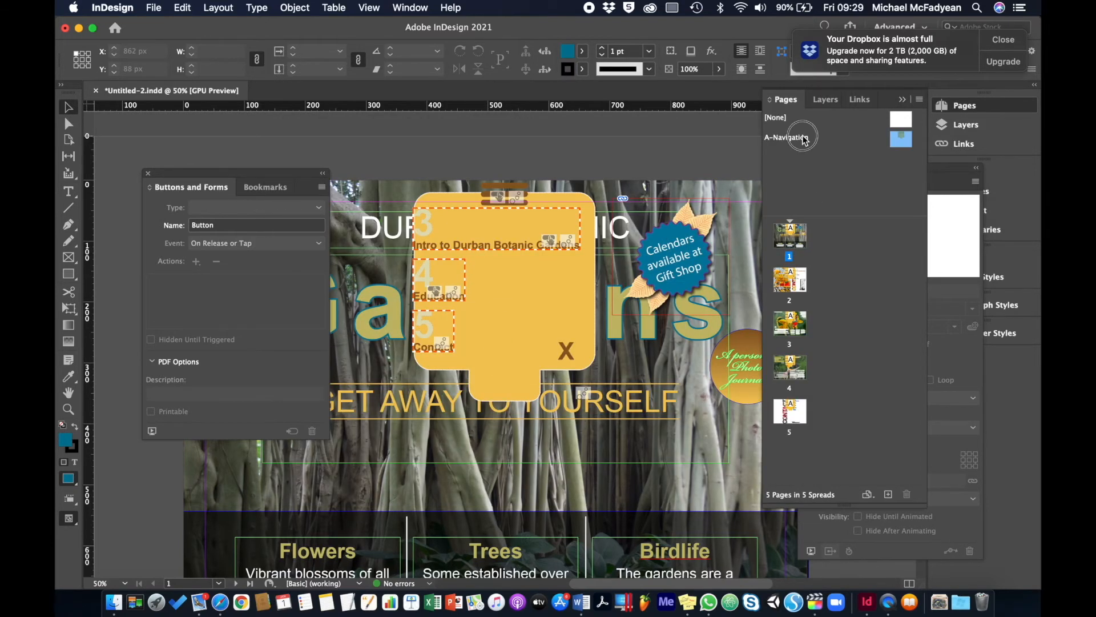
pyautogui.click(496, 251)
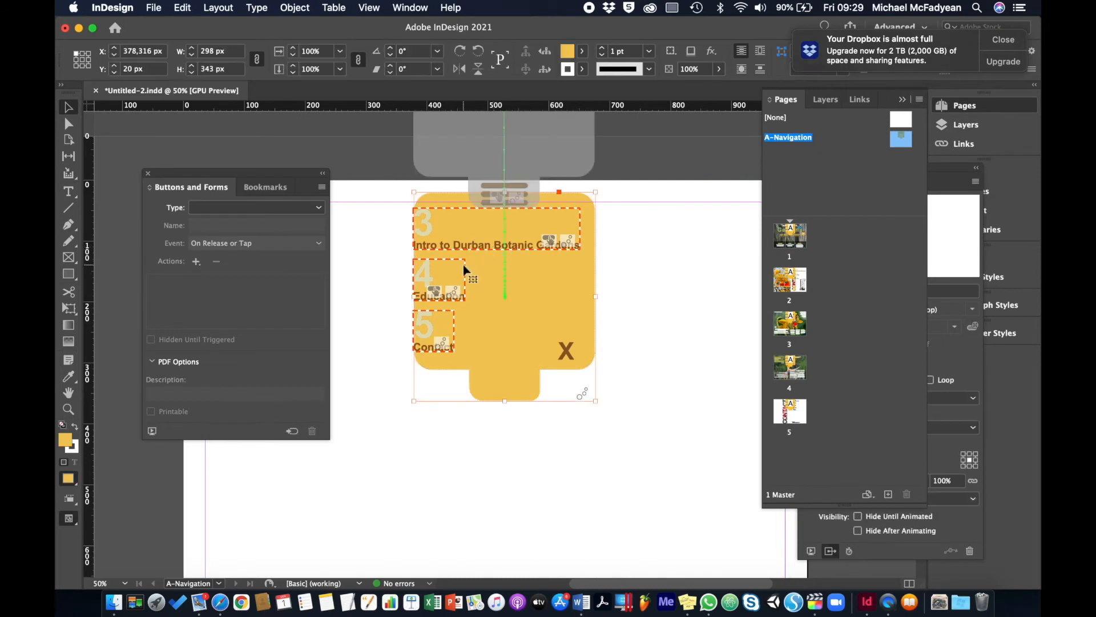
pyautogui.keyDown('shift'); pyautogui.click(438, 271); pyautogui.keyUp('shift')
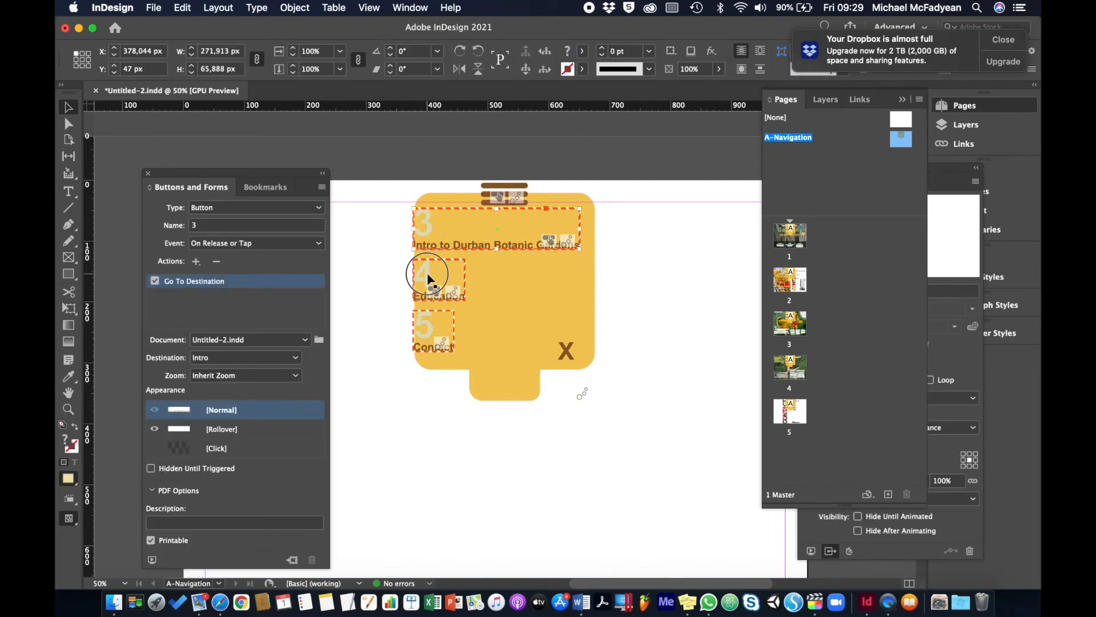
pyautogui.keyDown('shift'); pyautogui.click(431, 325); pyautogui.keyUp('shift')
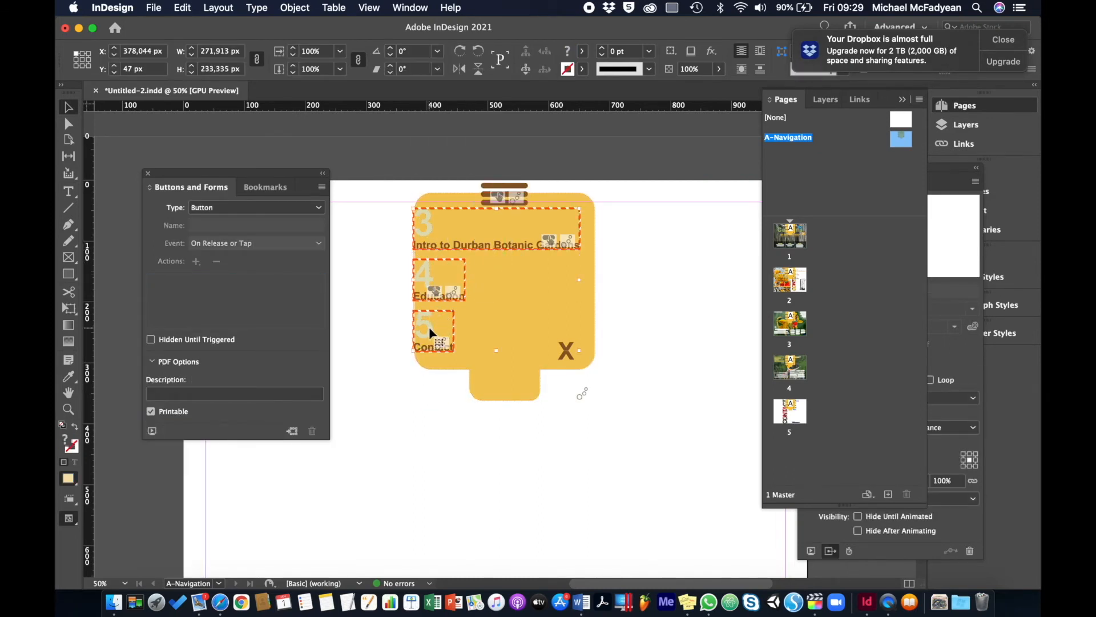
pyautogui.hotkey('shift', 'Right')
pyautogui.hotkey('shift', 'Right')
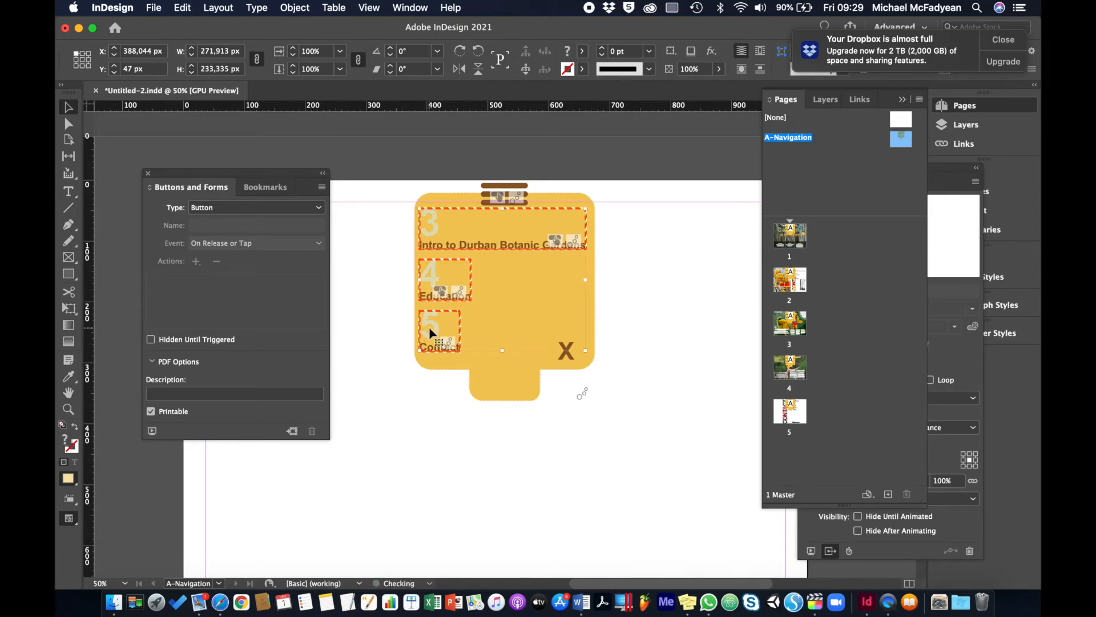
pyautogui.press('Right')
pyautogui.press('Right')
pyautogui.press('Right')
pyautogui.press('Right')
pyautogui.press('Right')
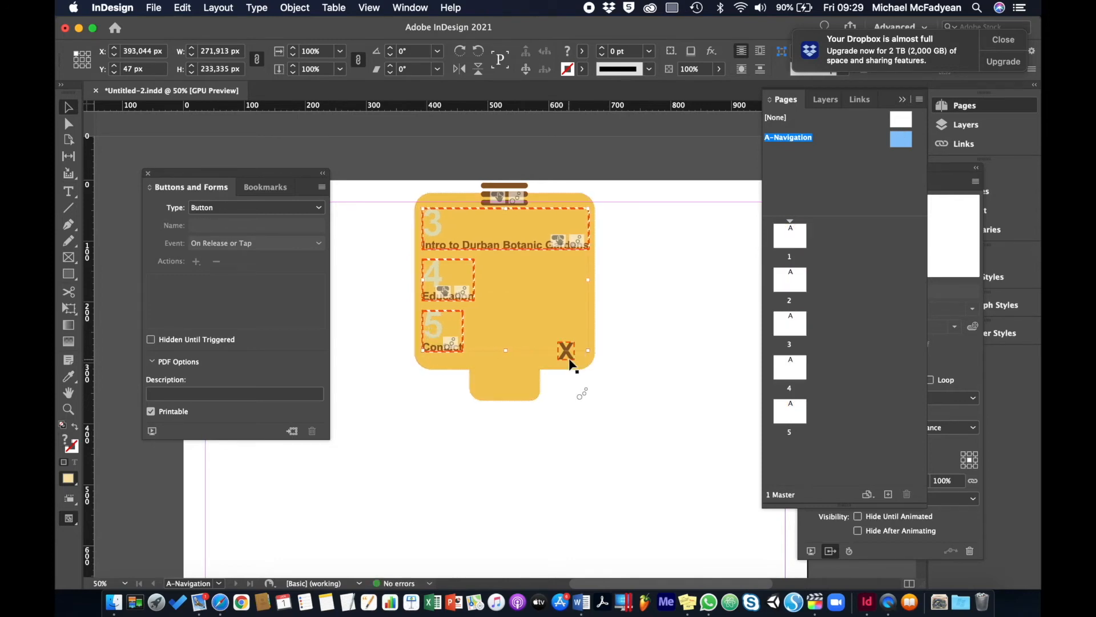
pyautogui.click(569, 360)
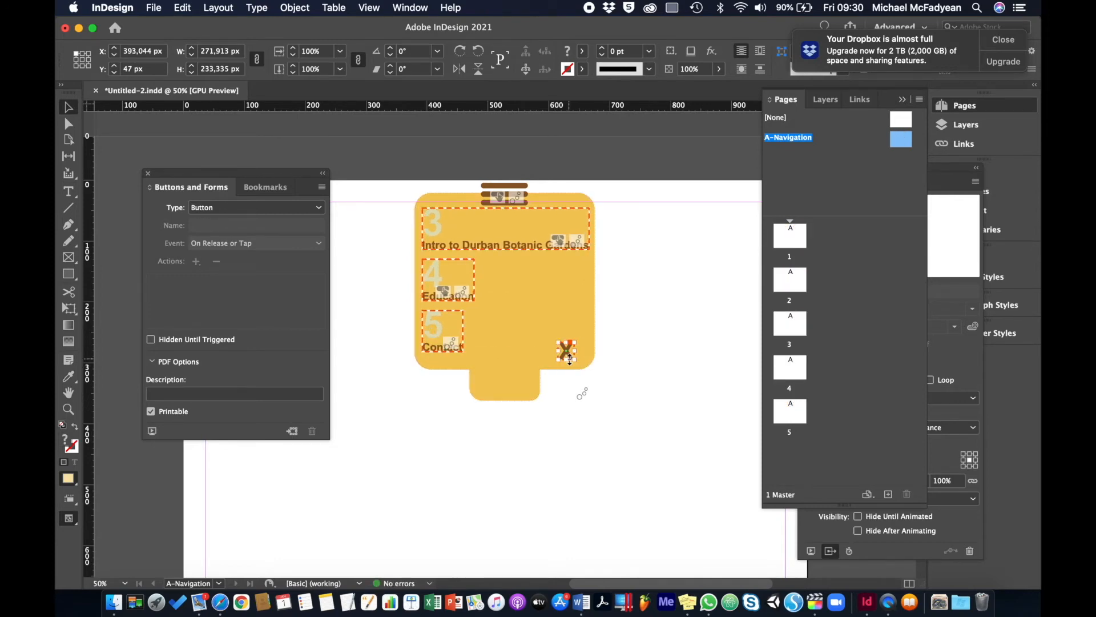
pyautogui.click(434, 421)
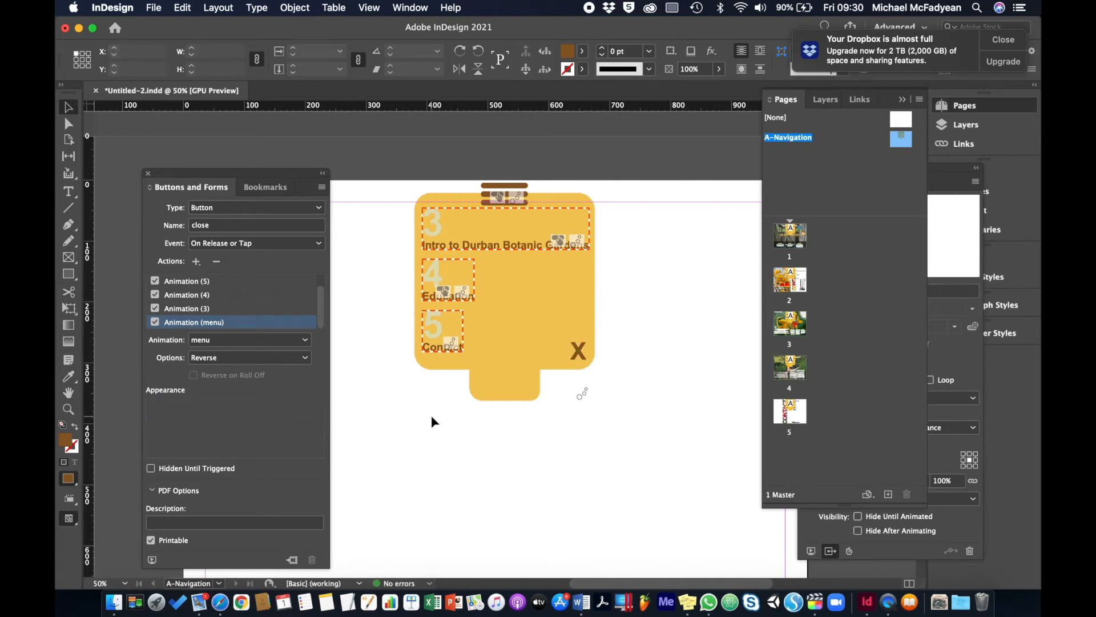
# Step: Add an Animation action to the close button's On Release or Tap event that plays the path animation in Reverse
pyautogui.click(580, 353)
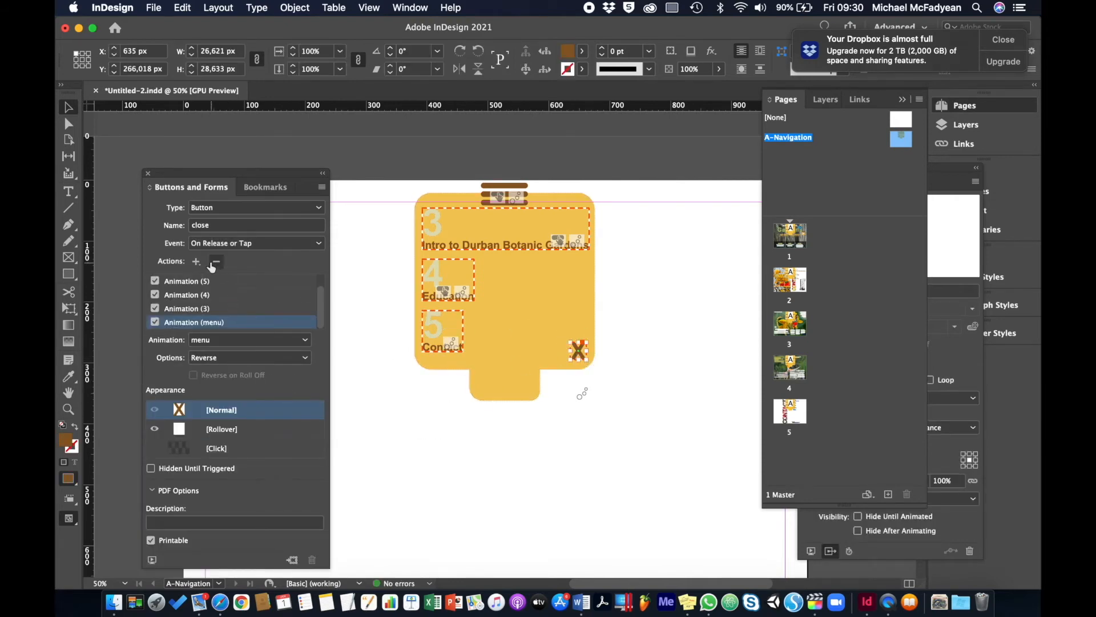
pyautogui.click(196, 261)
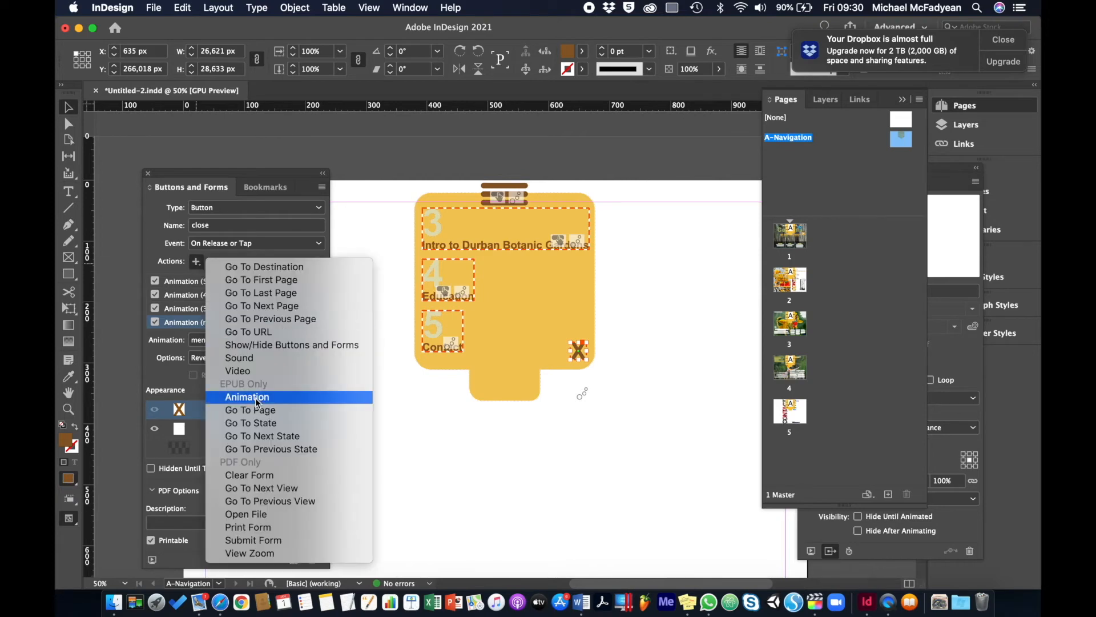
pyautogui.click(256, 401)
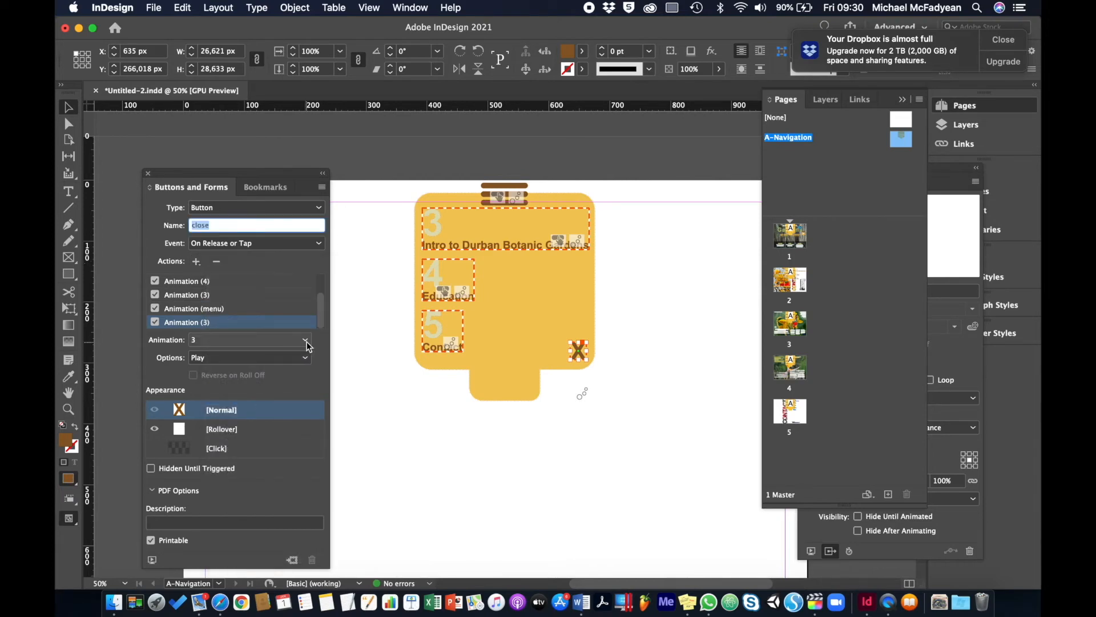
pyautogui.click(305, 340)
pyautogui.click(244, 432)
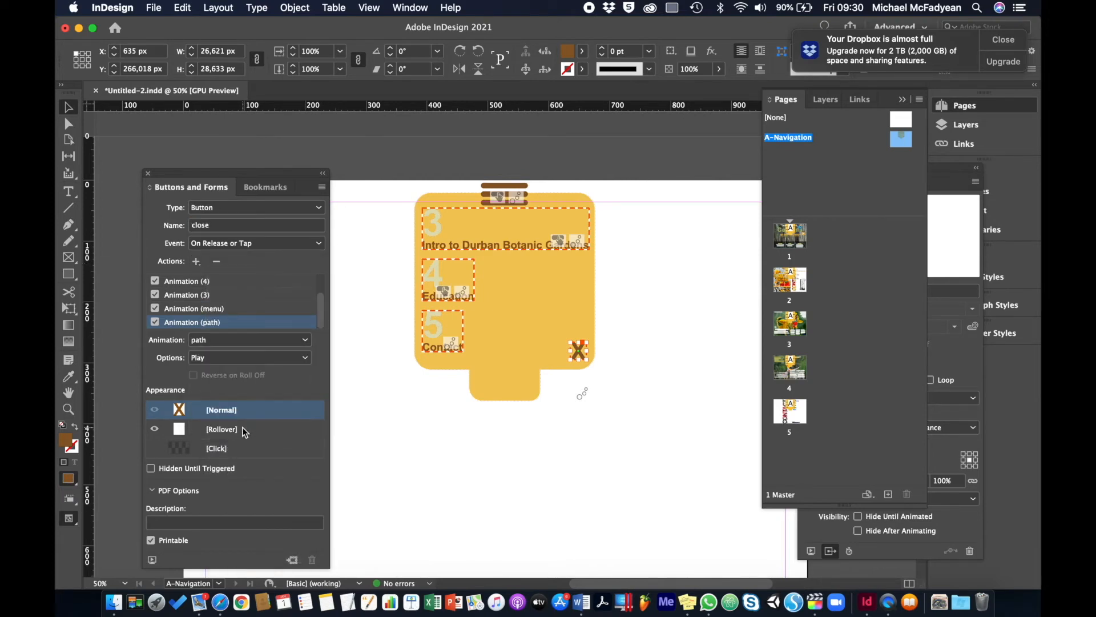
pyautogui.click(303, 358)
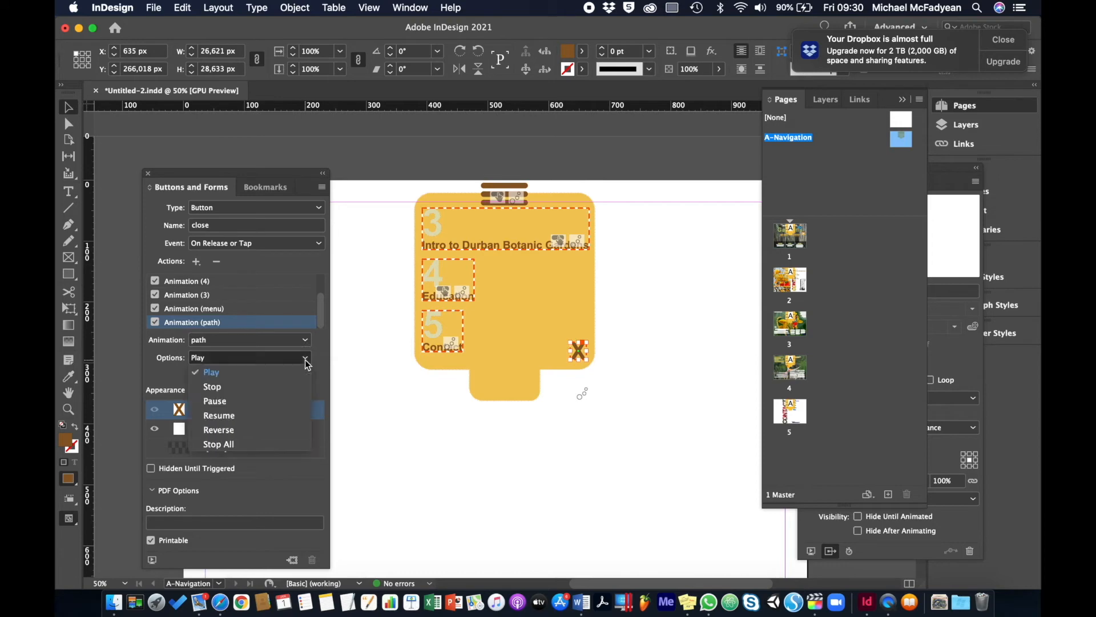
pyautogui.click(275, 429)
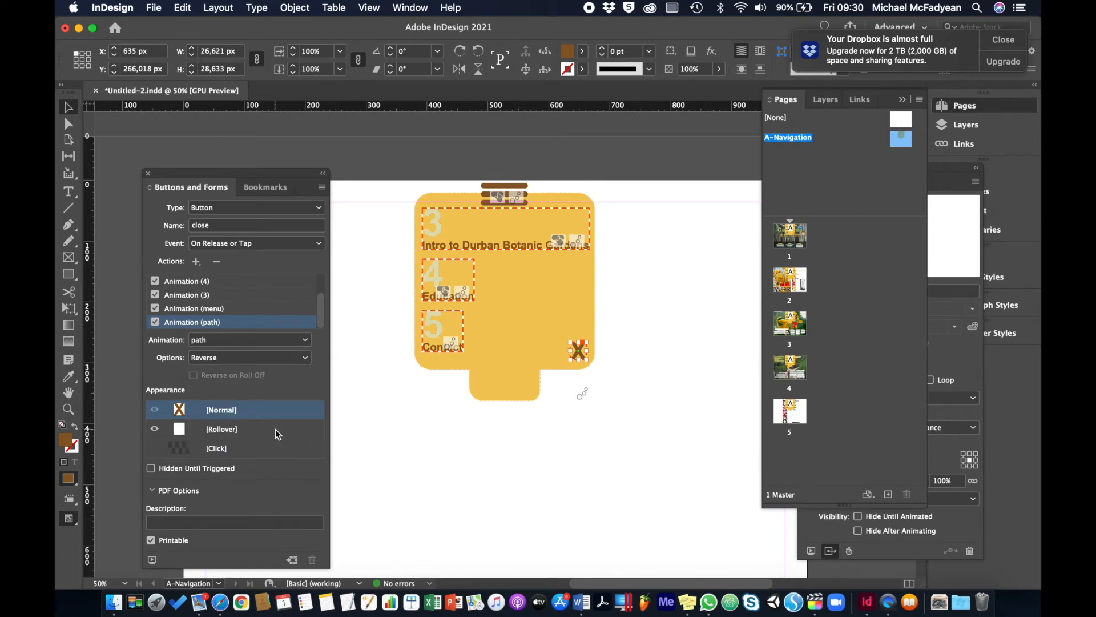
# Step: Preview page 1's interactivity, opening and closing the menu twice, and close the preview
pyautogui.doubleClick(798, 238)
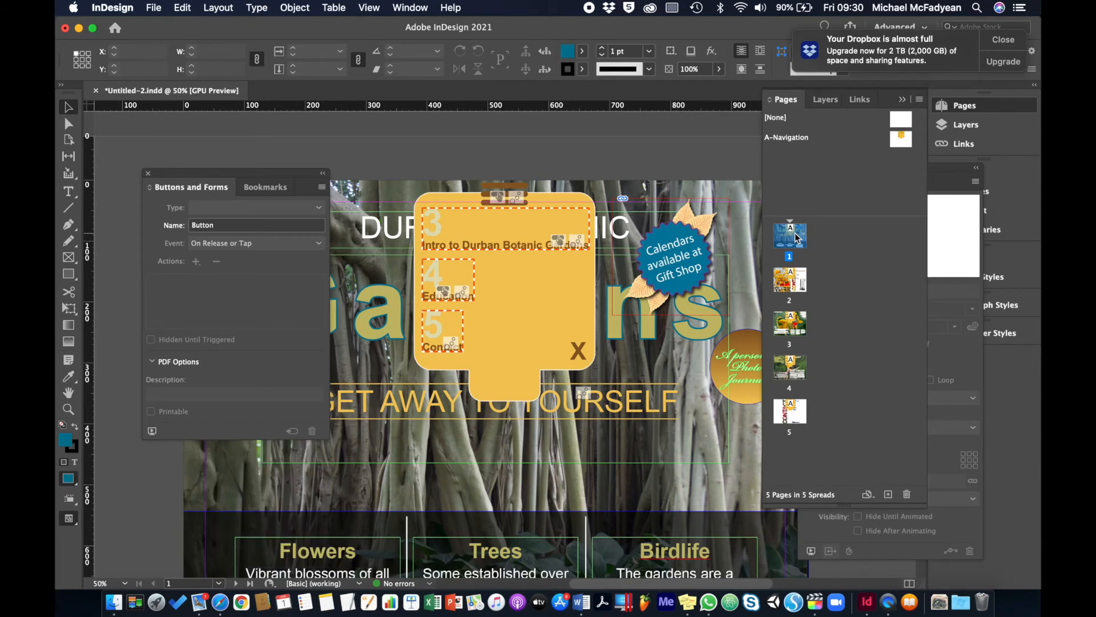
pyautogui.click(152, 432)
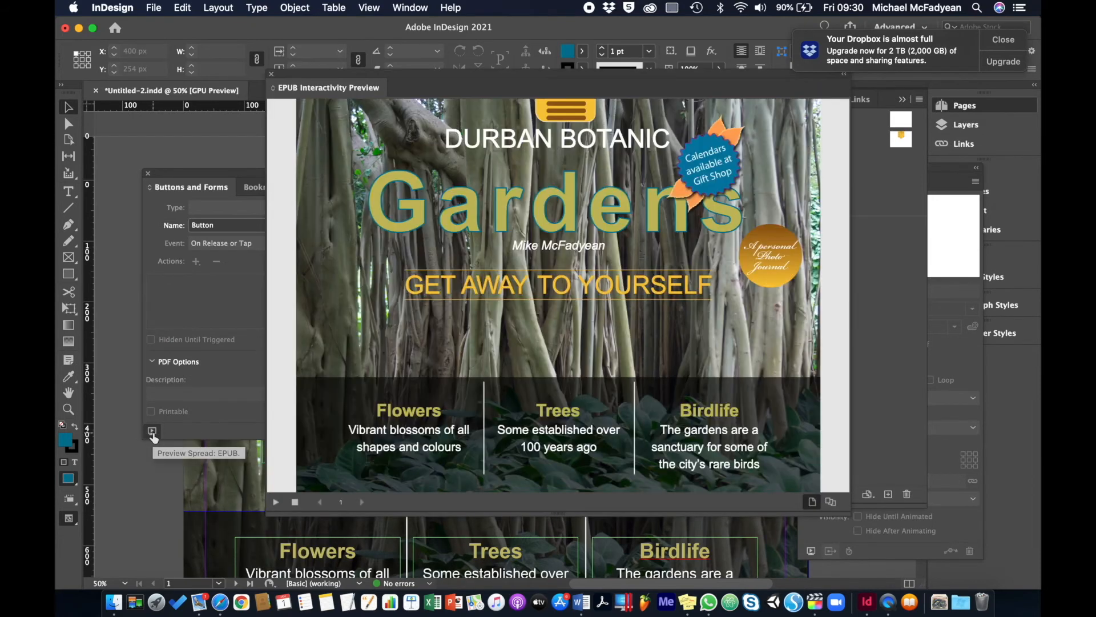
pyautogui.click(568, 113)
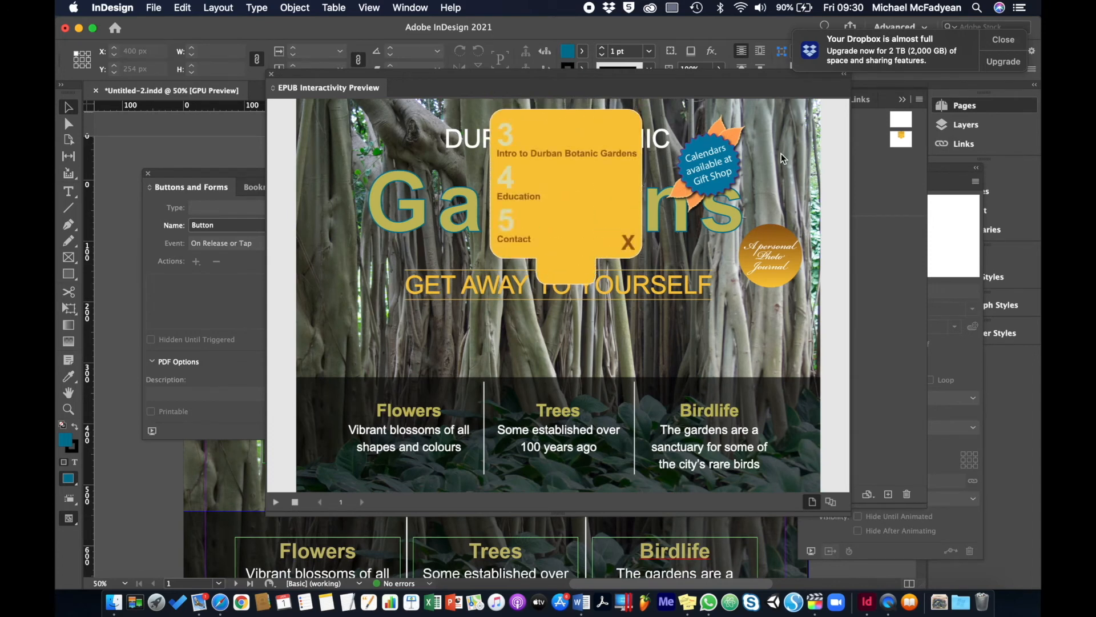
pyautogui.click(628, 245)
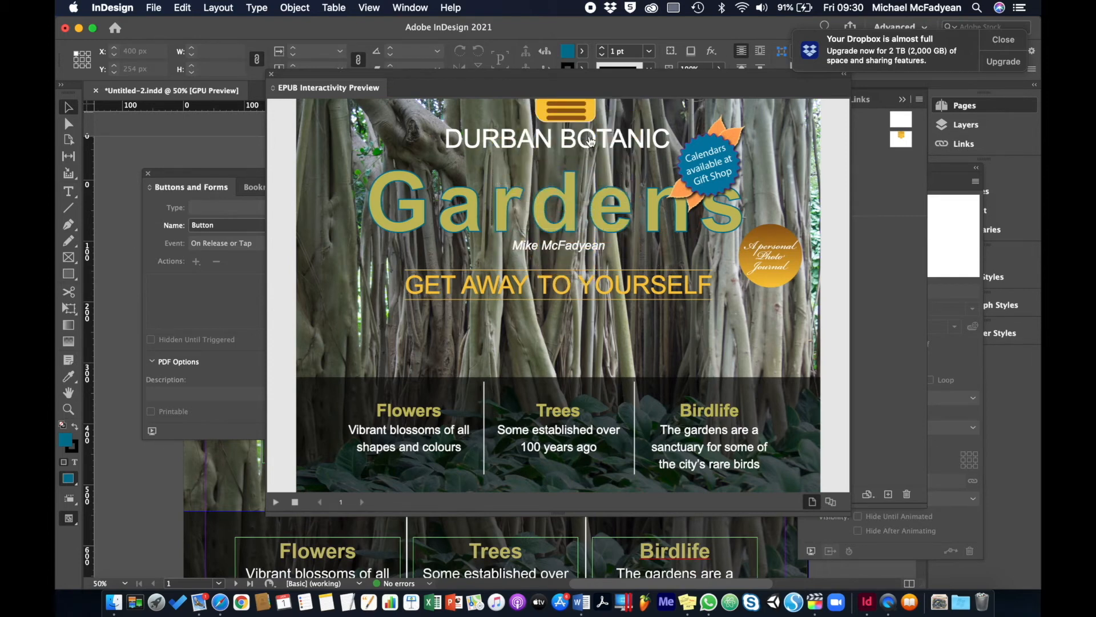
pyautogui.click(575, 117)
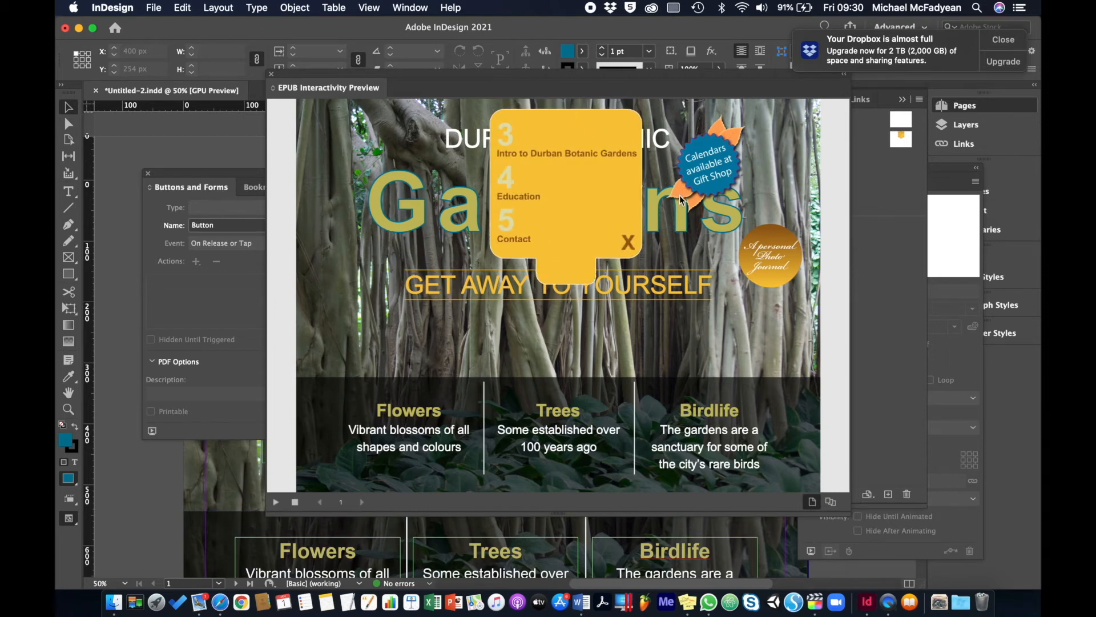
pyautogui.click(628, 242)
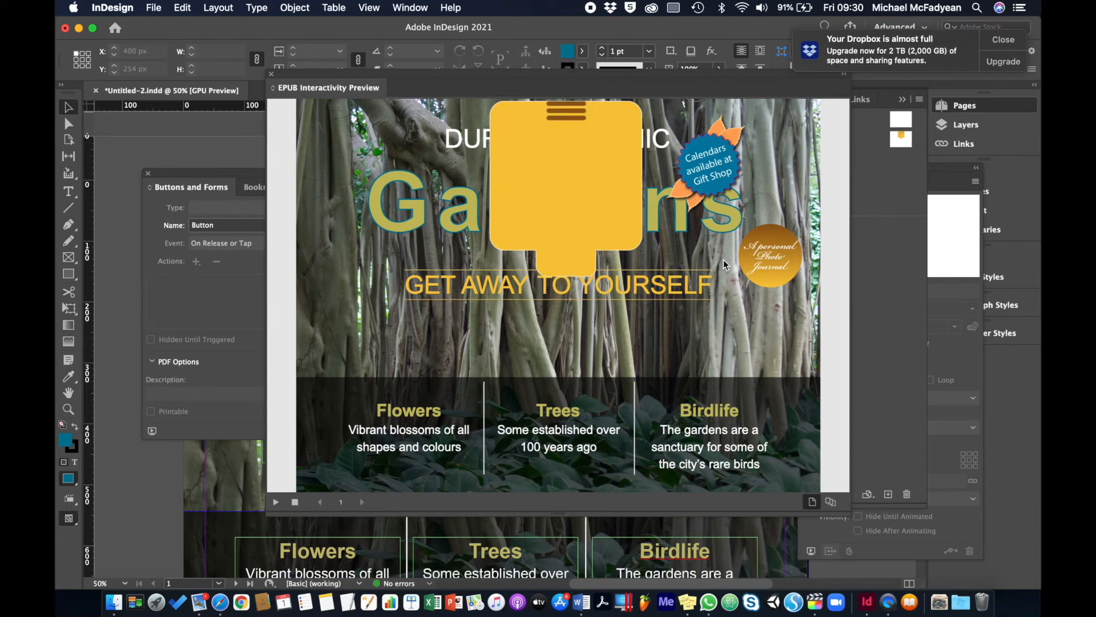
pyautogui.click(271, 75)
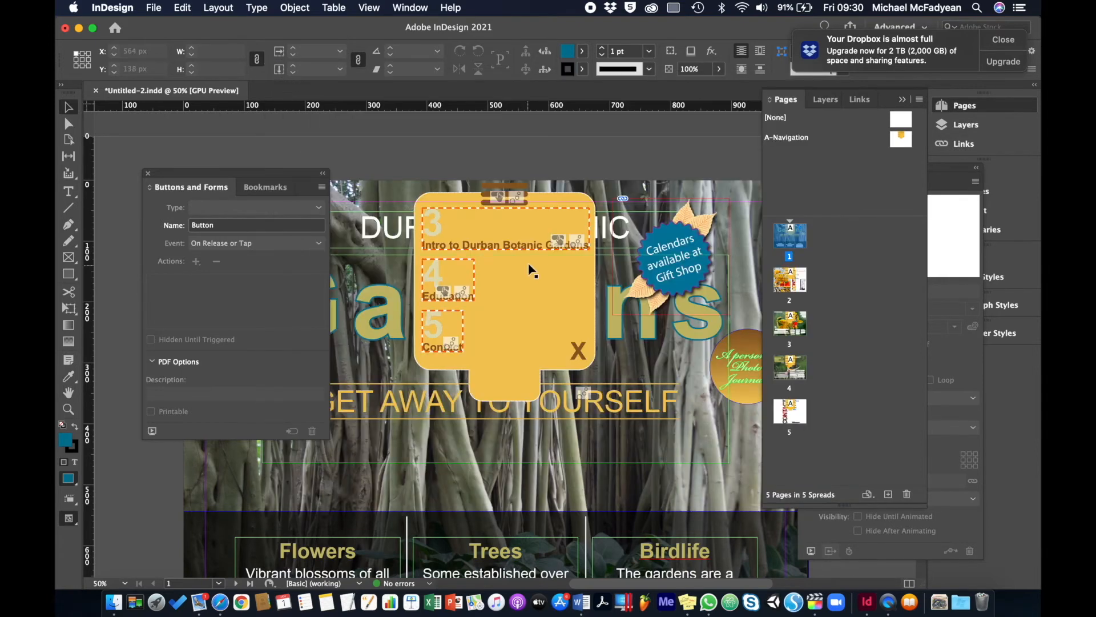
# Step: On the A-Navigation master, reorder the close button's actions so Animation (path) comes directly before Animation (menu)
pyautogui.click(580, 351)
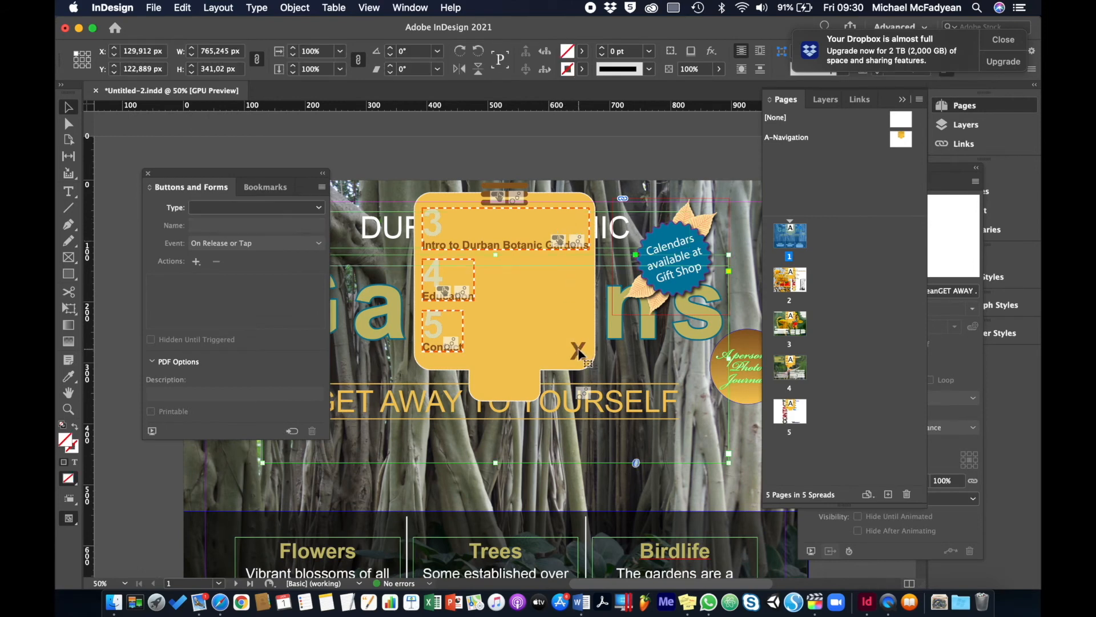
pyautogui.doubleClick(792, 137)
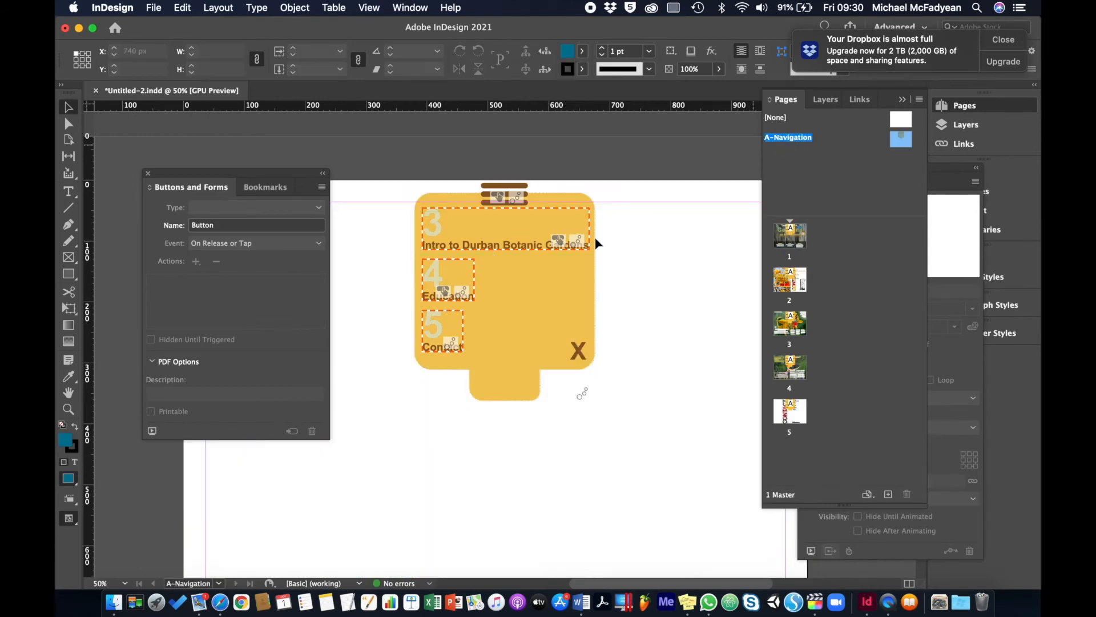
pyautogui.click(580, 352)
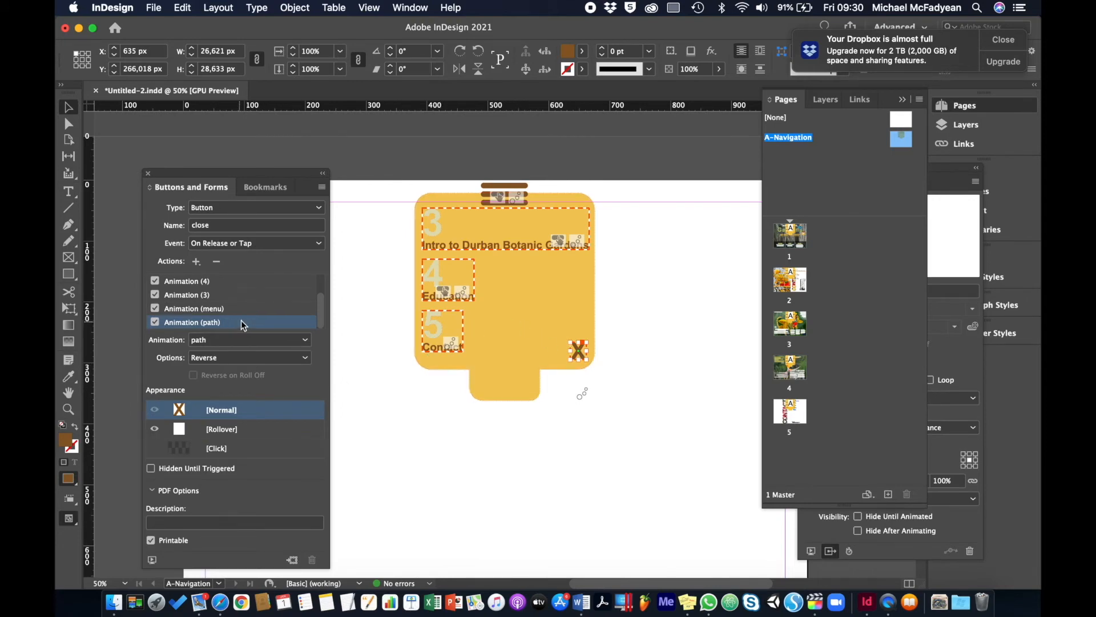
pyautogui.moveTo(242, 320); pyautogui.dragTo(240, 305)
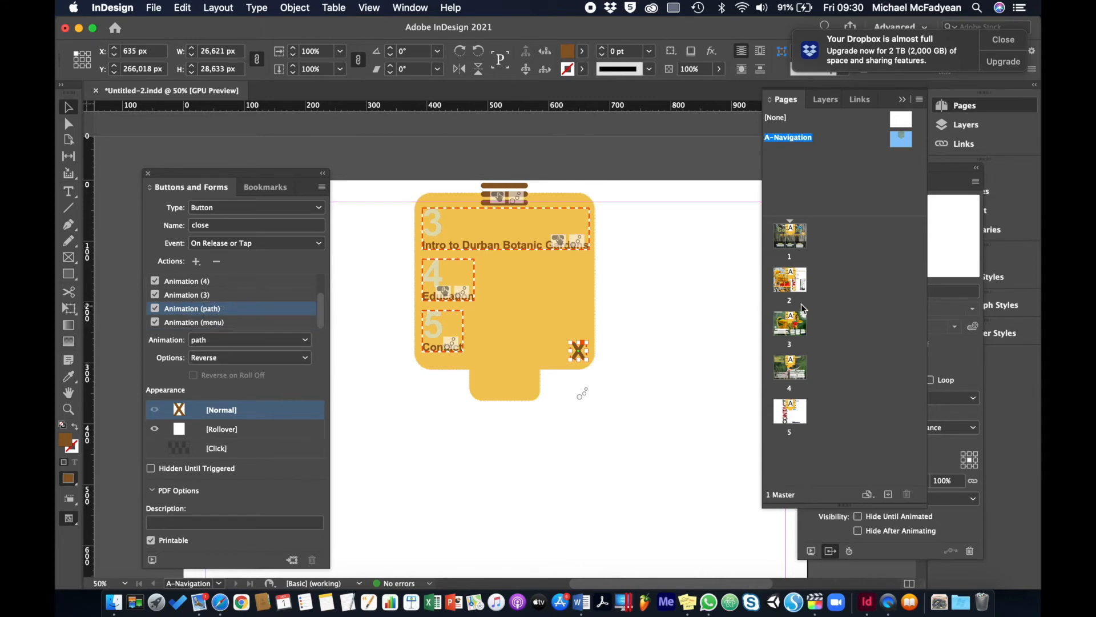
# Step: Preview page 1 with the reordered close actions, opening the menu and closing it with the X button
pyautogui.doubleClick(788, 250)
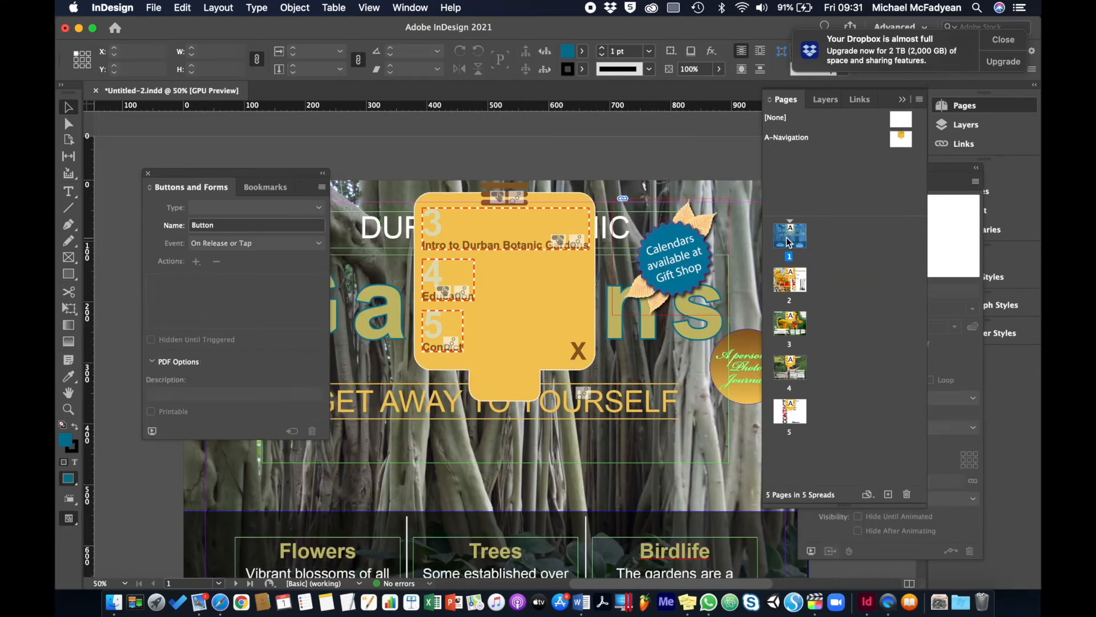
pyautogui.click(151, 432)
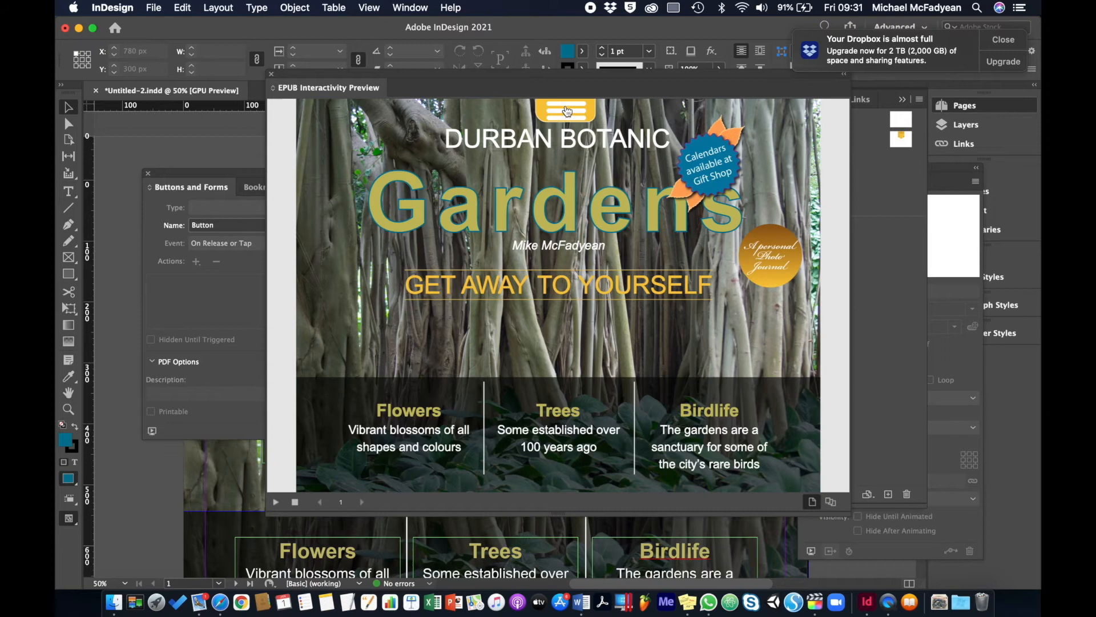
pyautogui.click(567, 111)
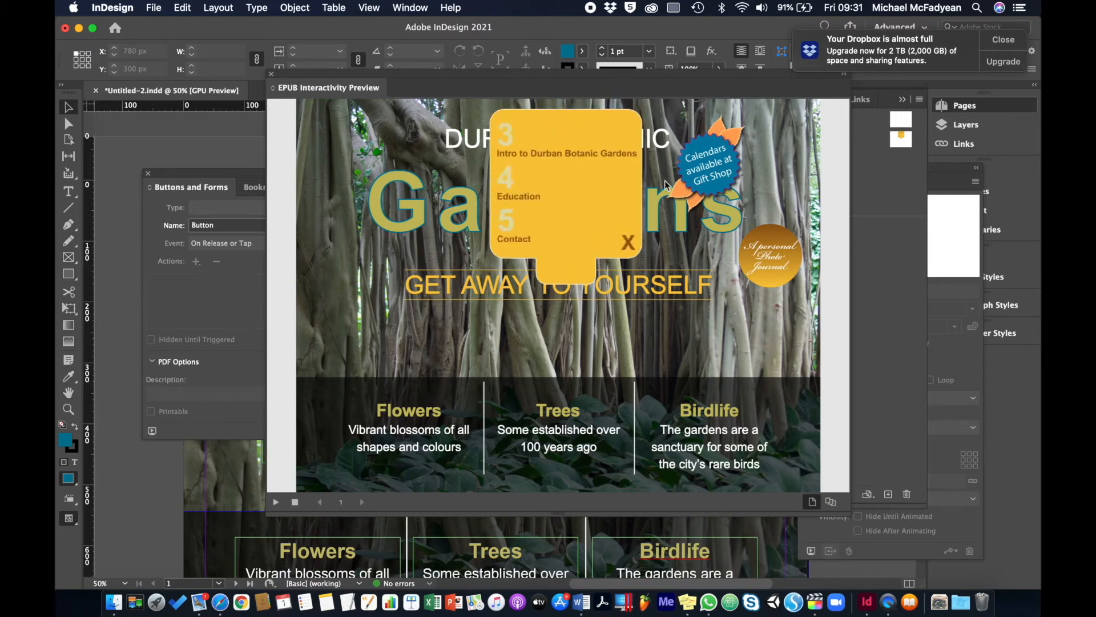
pyautogui.click(628, 243)
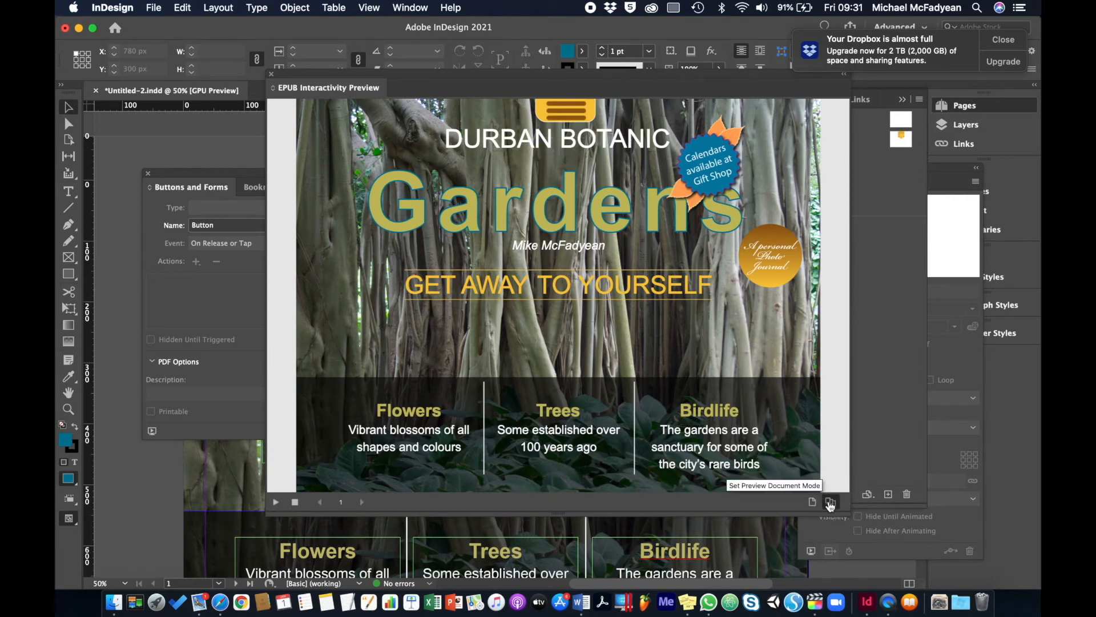
# Step: Preview the whole document, dismiss the Dropbox notification, follow menu entry 3 to the Intro page, and open and close the menu there
pyautogui.click(277, 502)
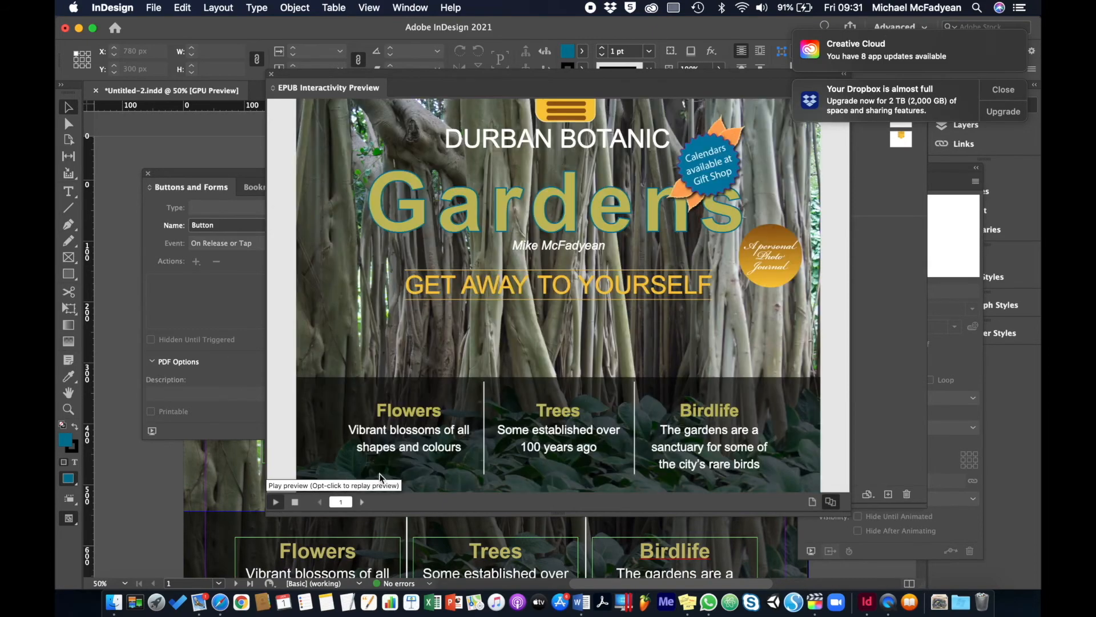
pyautogui.click(1012, 92)
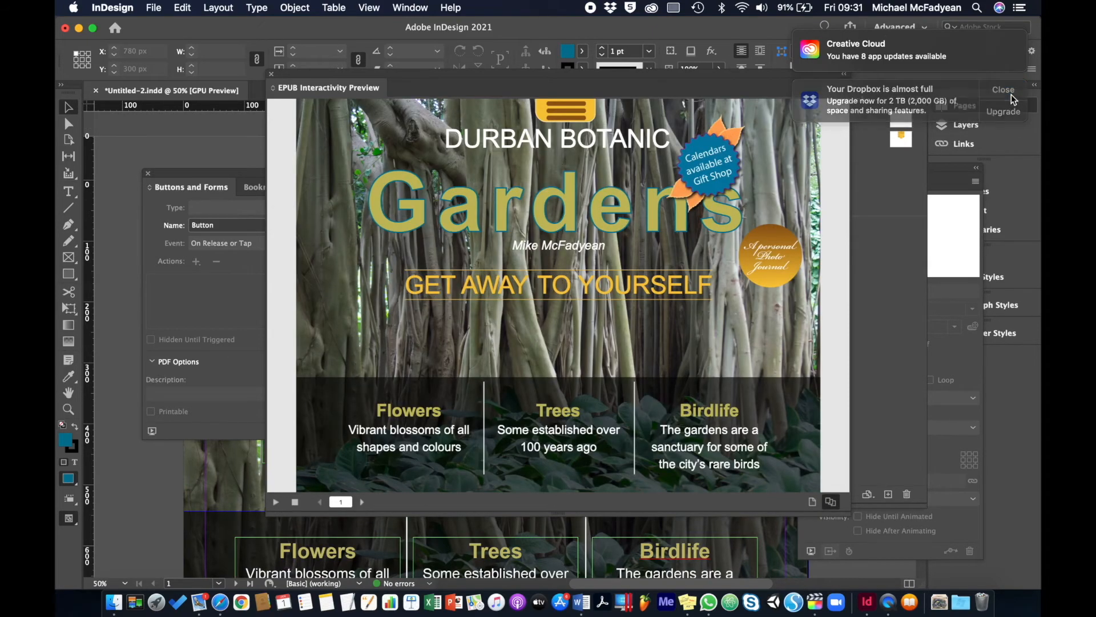
pyautogui.click(582, 115)
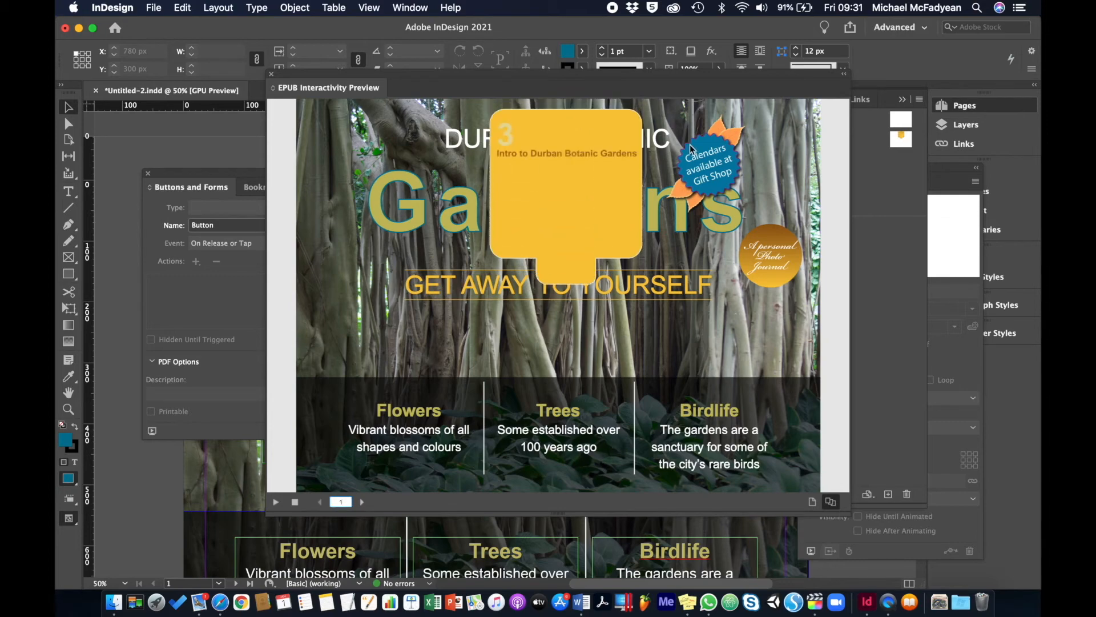
pyautogui.click(508, 135)
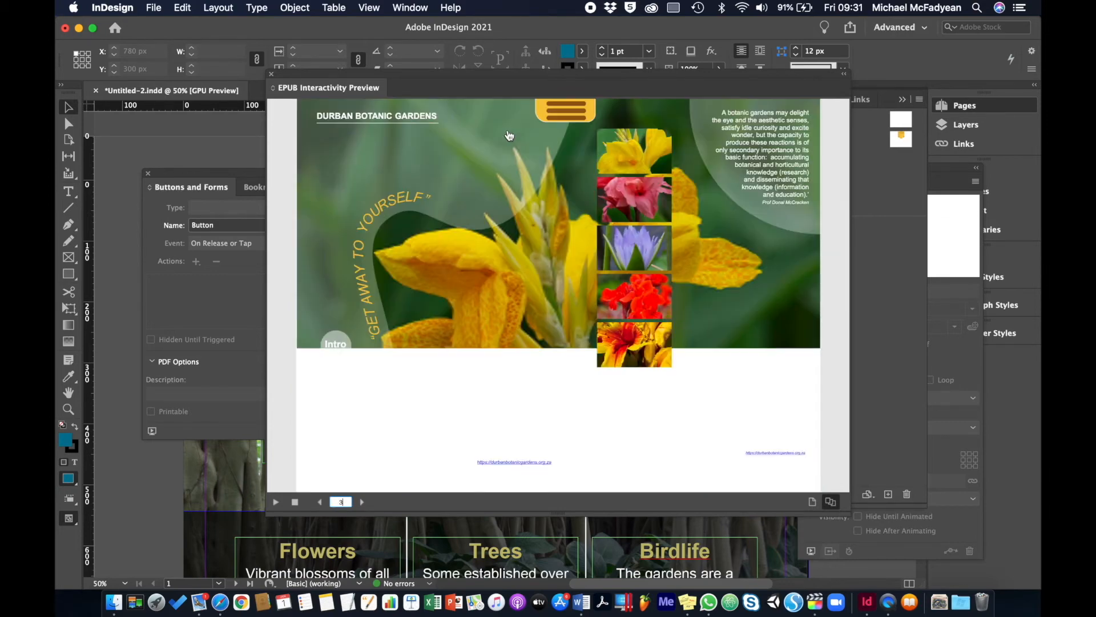
pyautogui.click(568, 111)
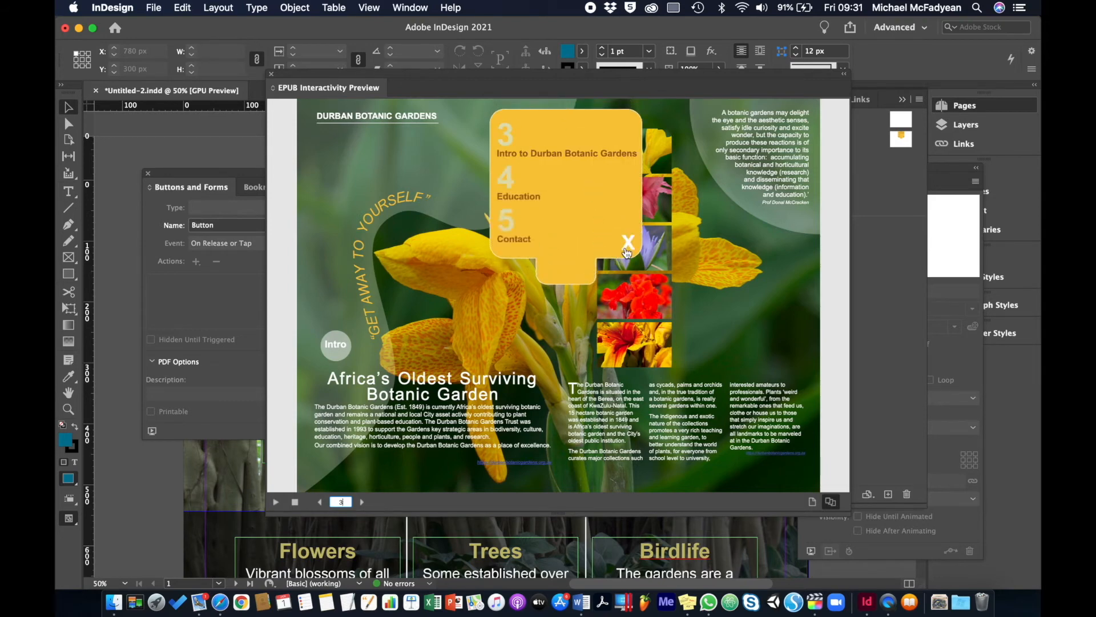
pyautogui.click(628, 247)
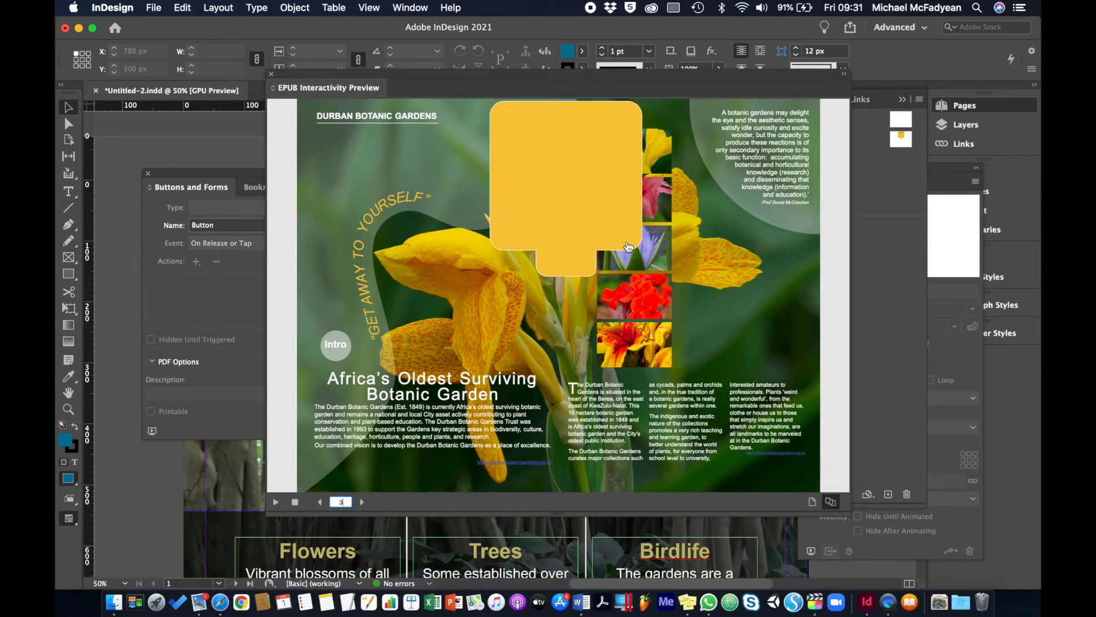
# Step: In the document preview, follow the menu's entry 4 to the Education page and entry 5 to the Contact page
pyautogui.click(567, 111)
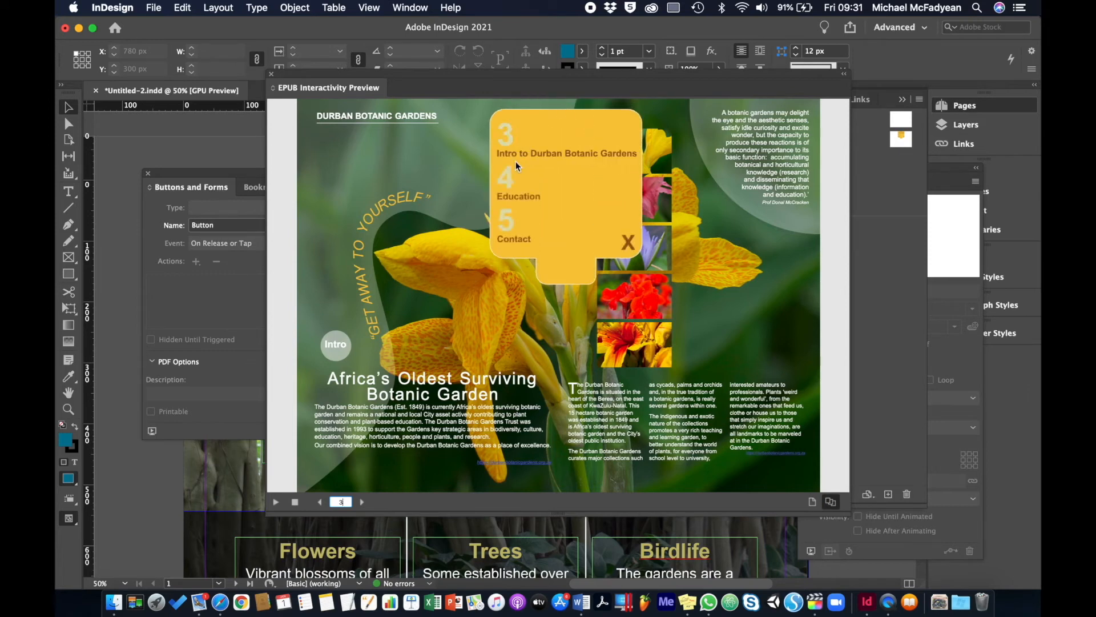
pyautogui.click(508, 180)
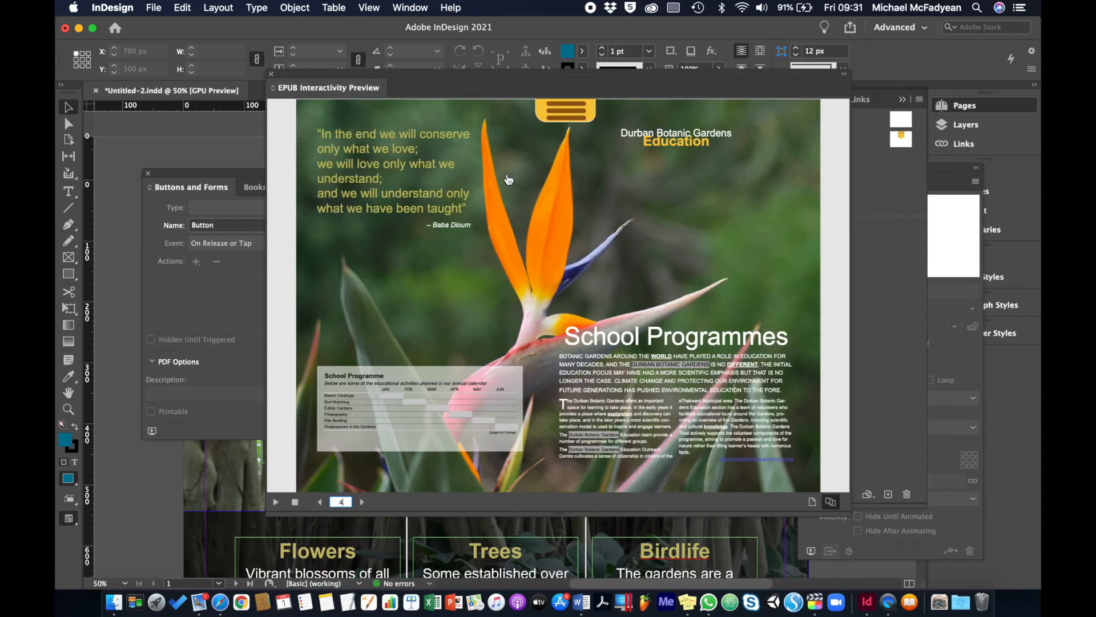
pyautogui.click(571, 115)
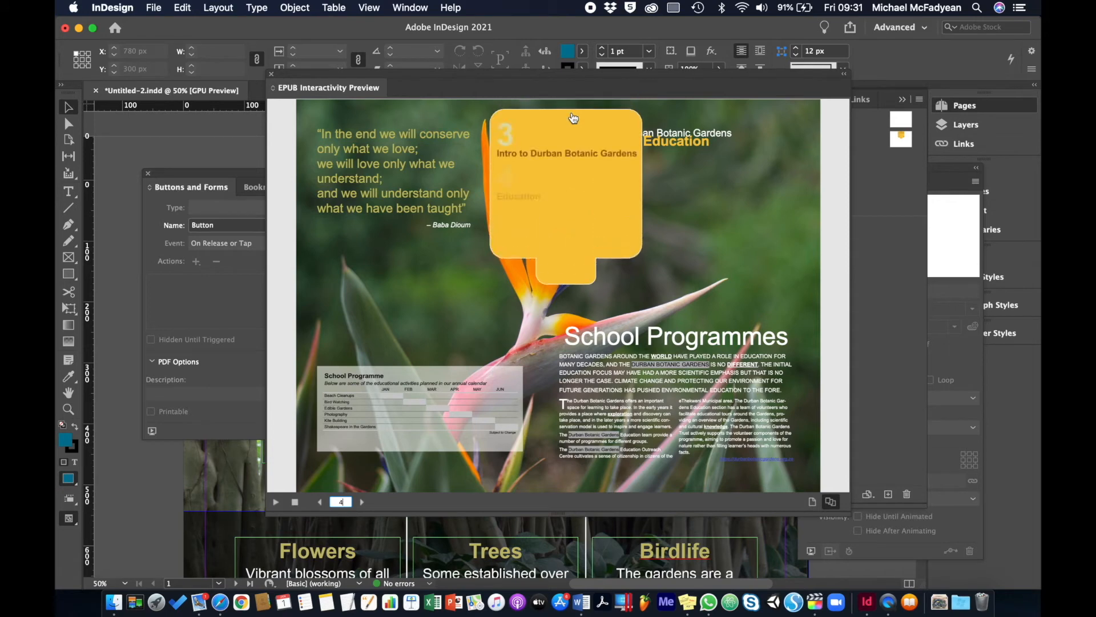
pyautogui.click(510, 223)
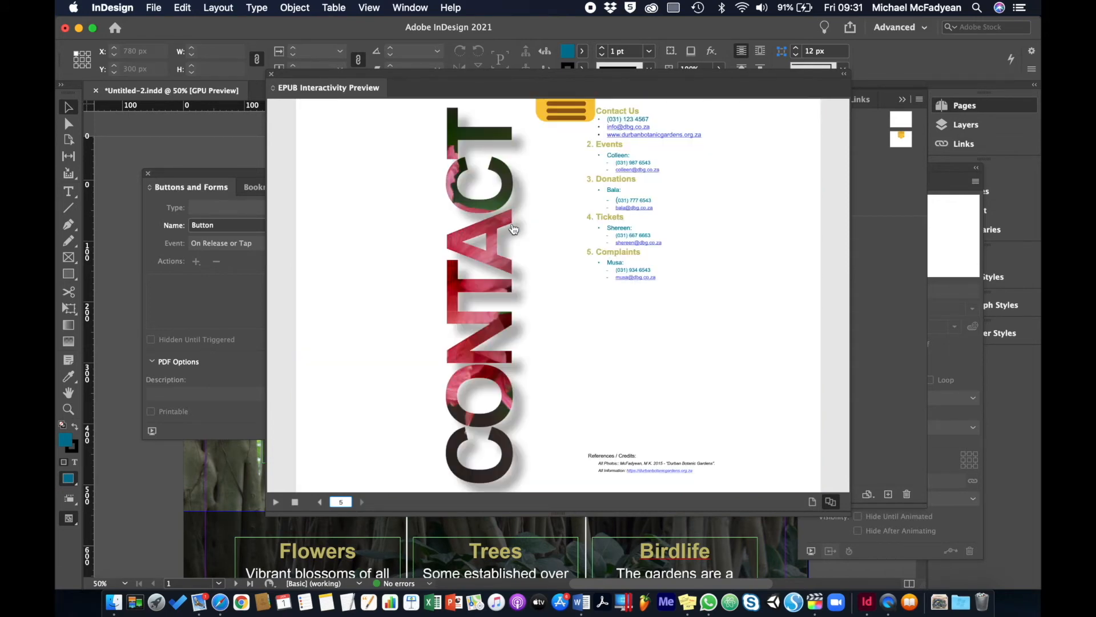
# Step: Open and close the menu on the previewed Contact page, and close the preview
pyautogui.click(573, 119)
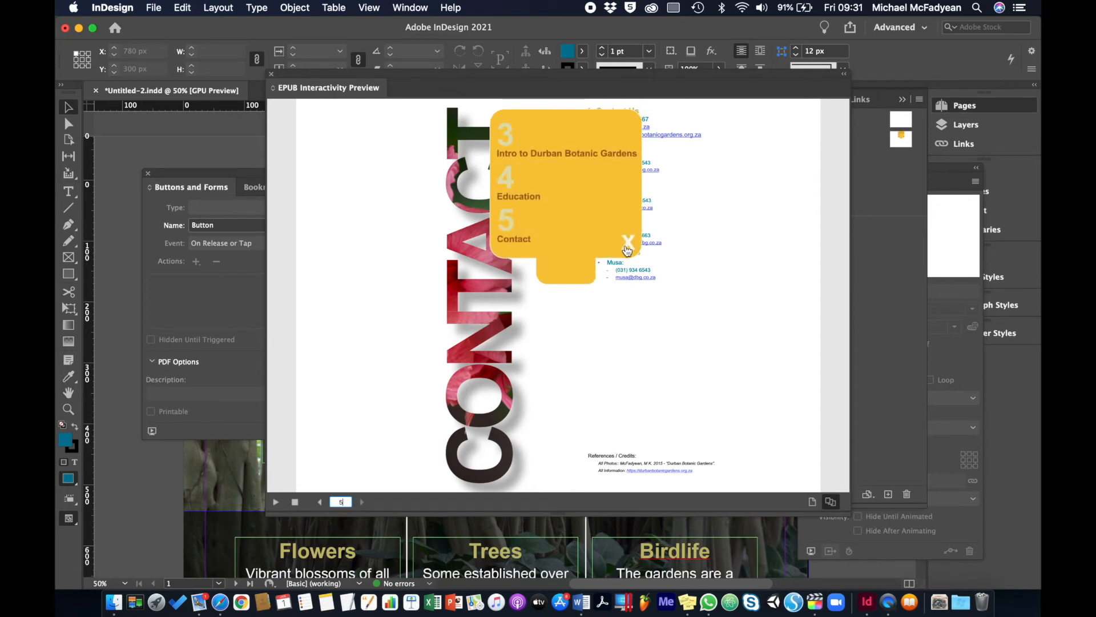
pyautogui.click(628, 243)
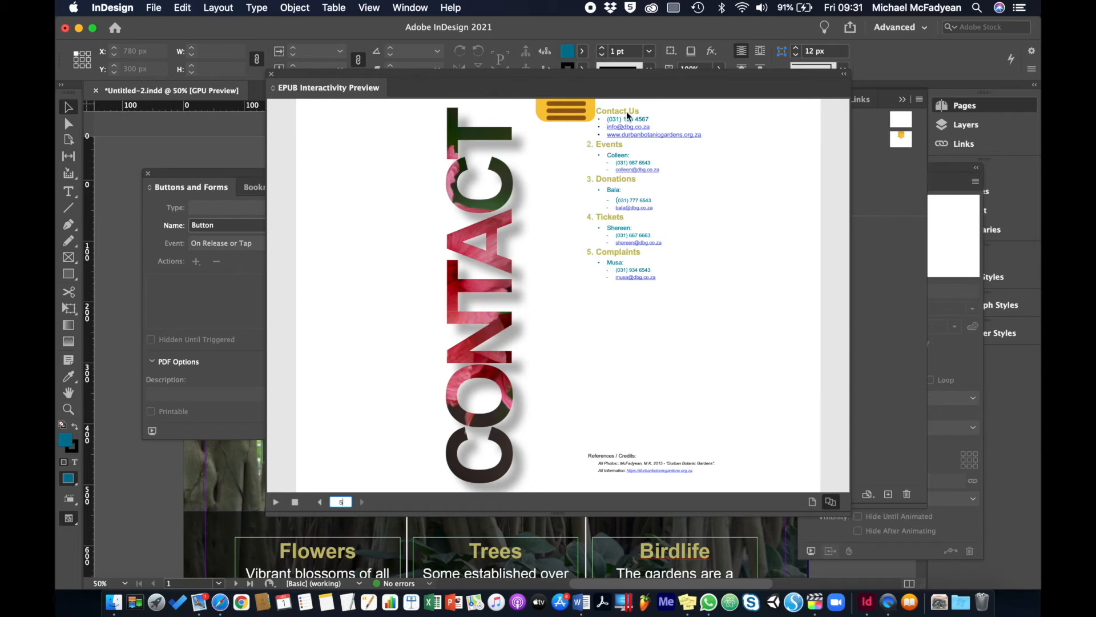
pyautogui.click(272, 75)
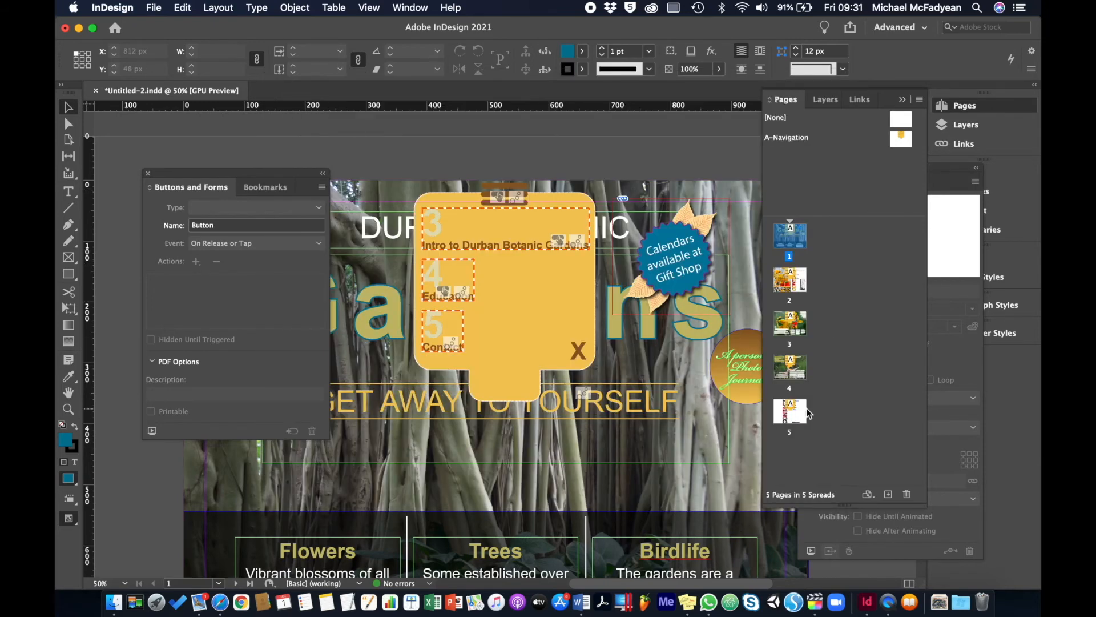
# Step: Nudge the contact details text frame on page 5 slightly to the right
pyautogui.click(795, 415)
pyautogui.doubleClick(794, 415)
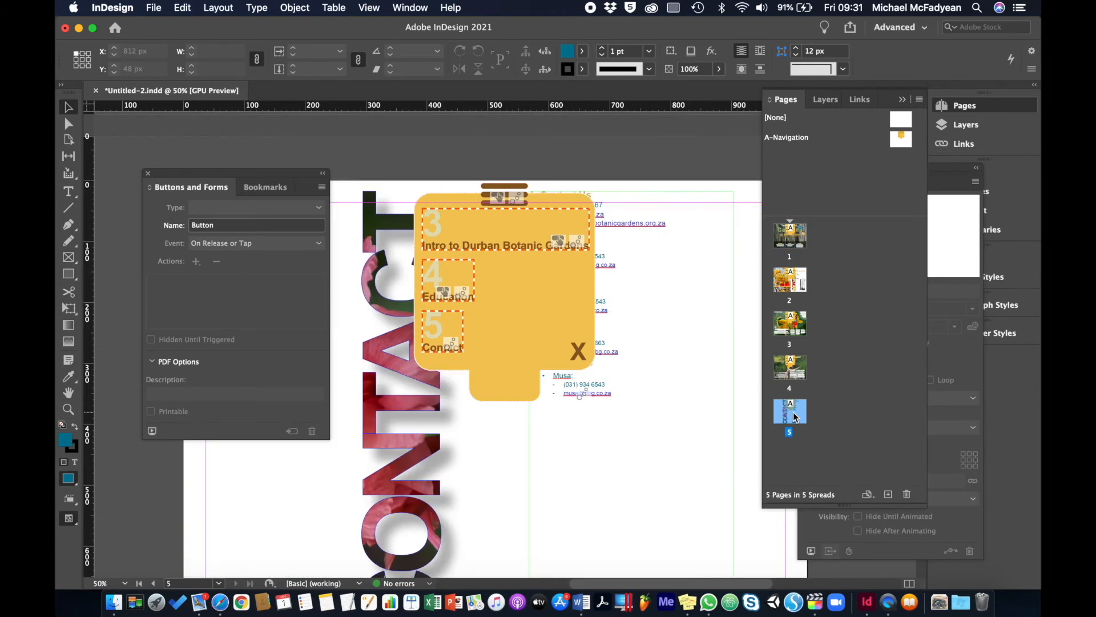
pyautogui.click(604, 395)
pyautogui.hotkey('shift', 'Right')
pyautogui.hotkey('shift', 'Right')
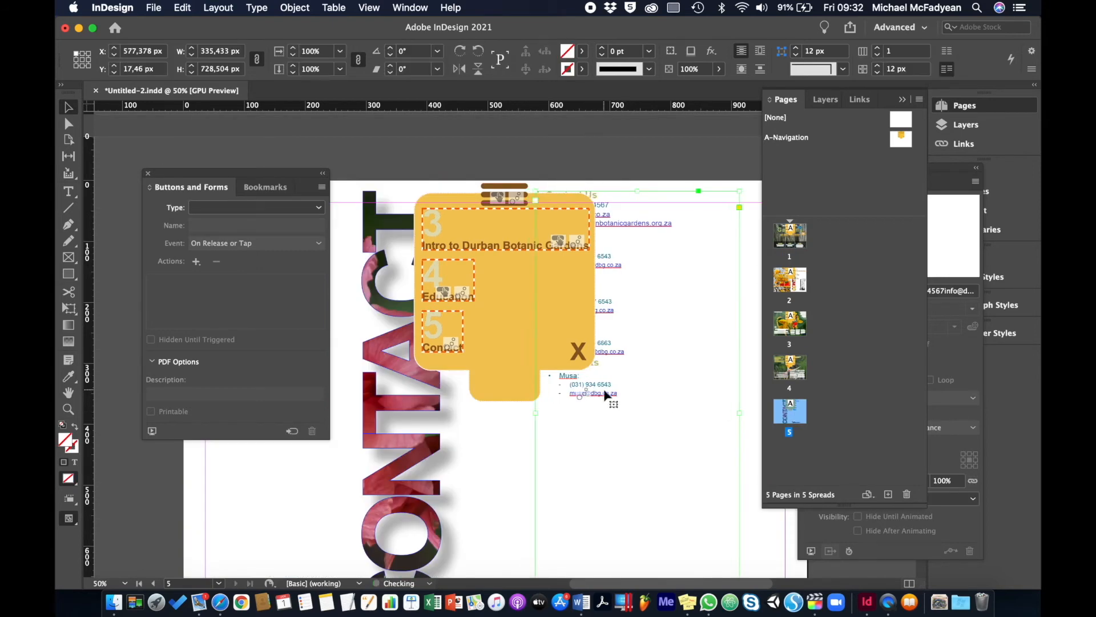
# Step: Return to page 1, save the document and fit the page in the window
pyautogui.doubleClick(802, 237)
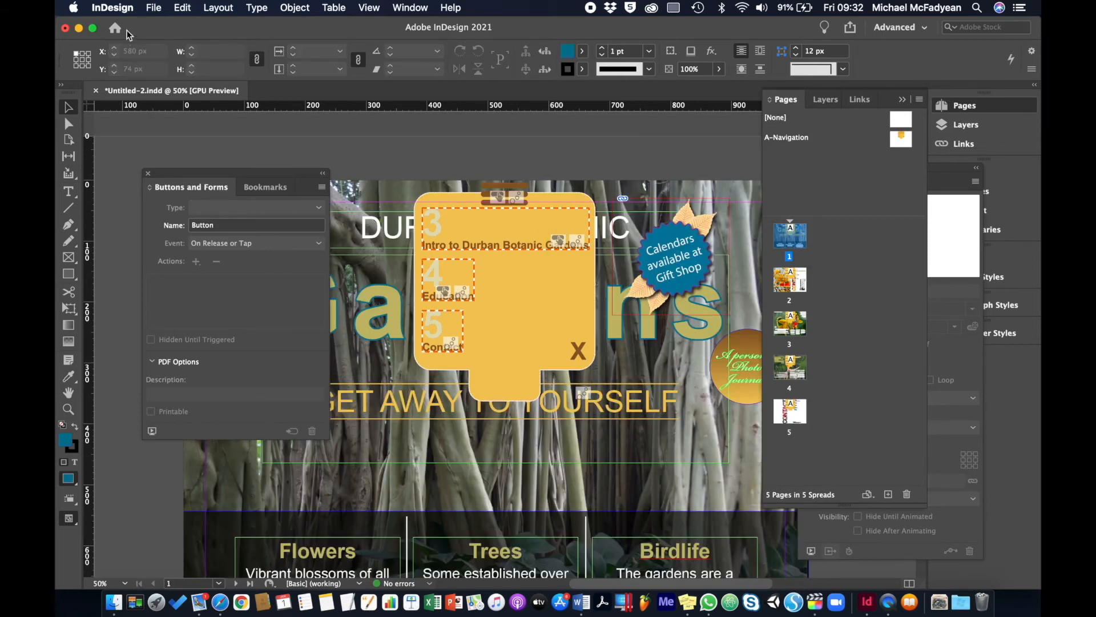
pyautogui.click(153, 7)
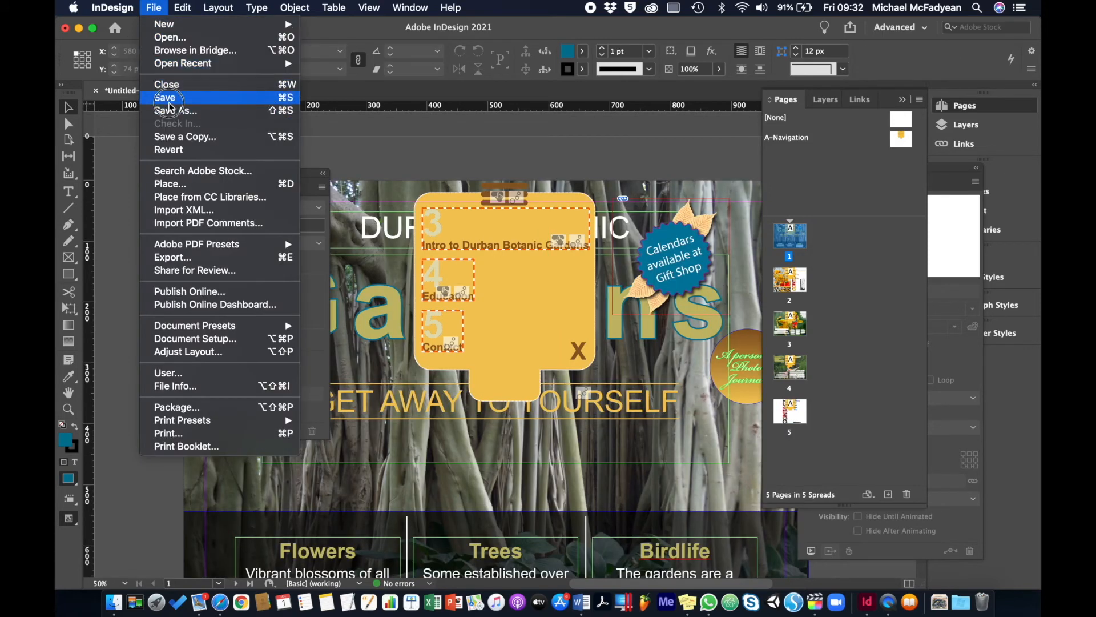
pyautogui.click(165, 97)
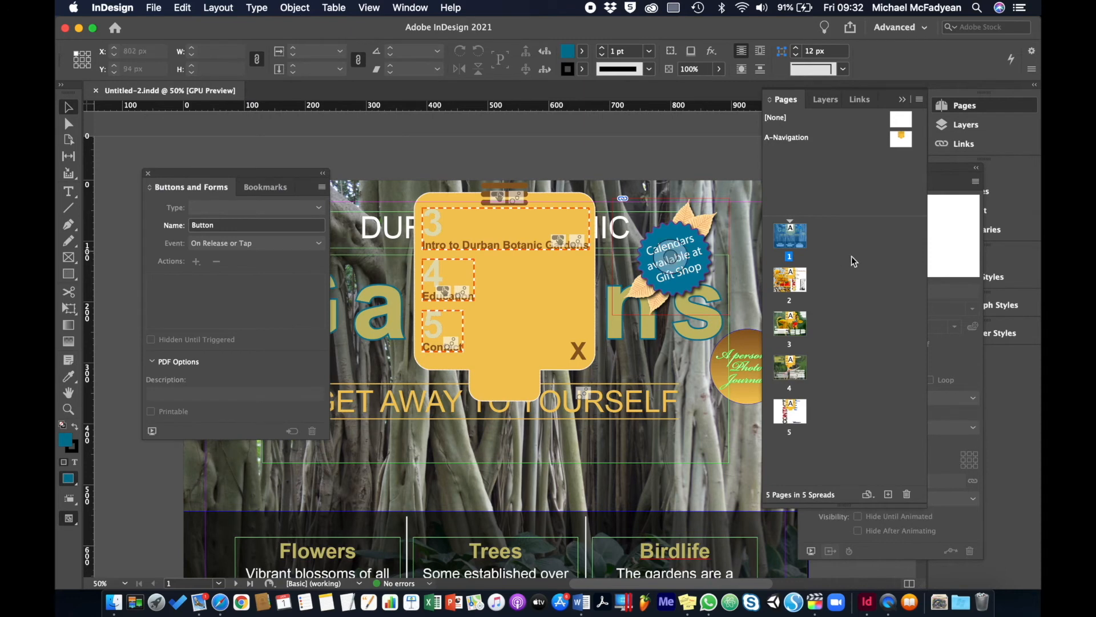
pyautogui.doubleClick(795, 241)
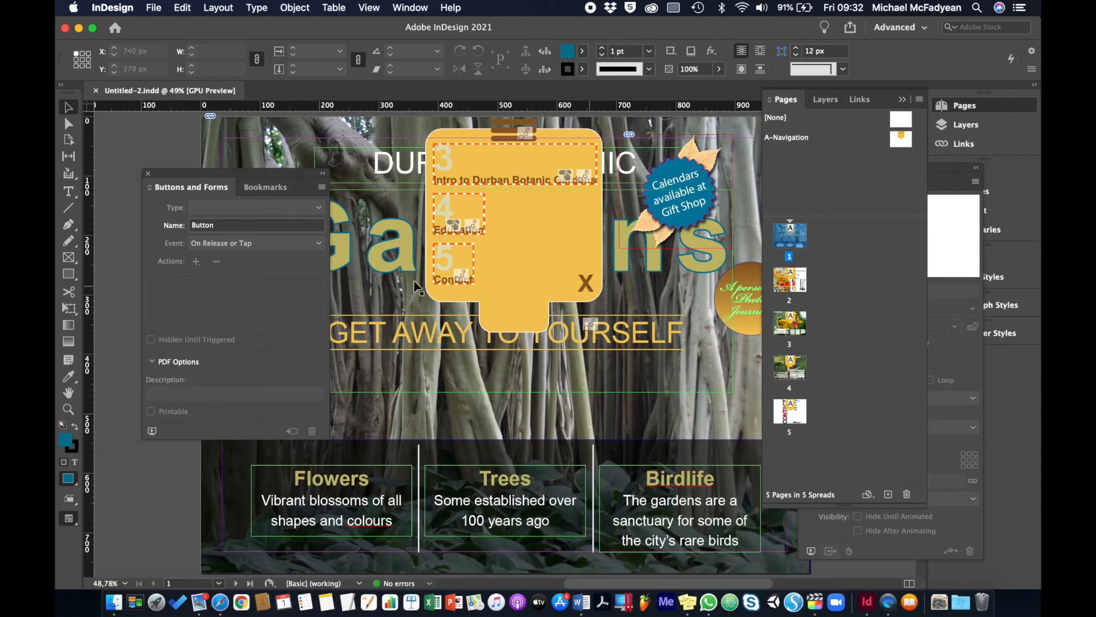
# Step: Close the Buttons and Forms settings and hide the Navigation layer
pyautogui.click(148, 174)
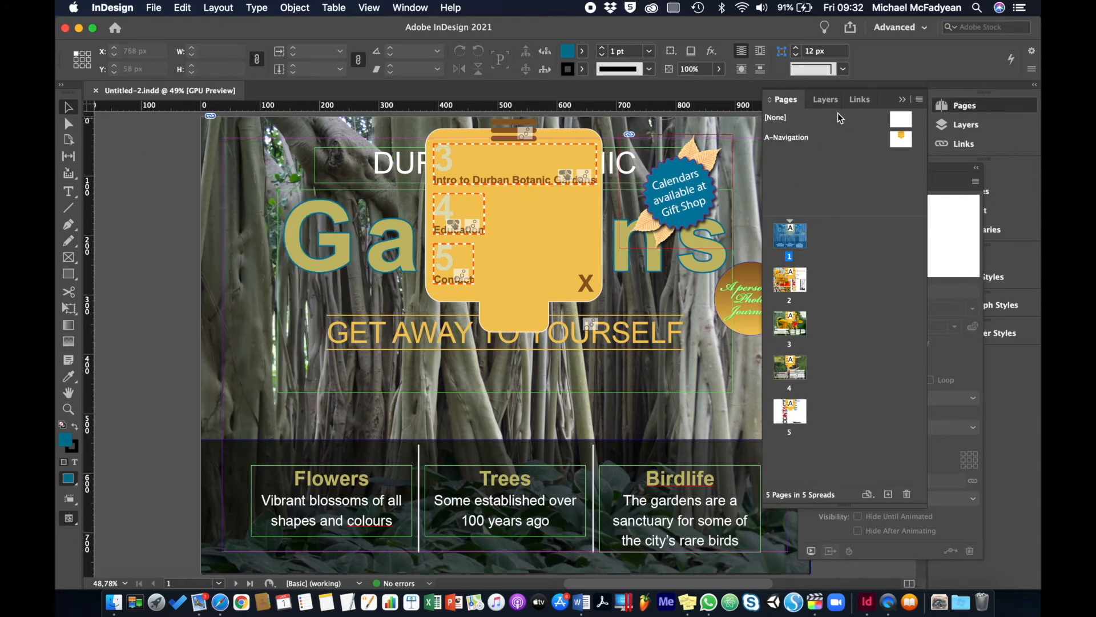
pyautogui.click(825, 100)
pyautogui.click(770, 118)
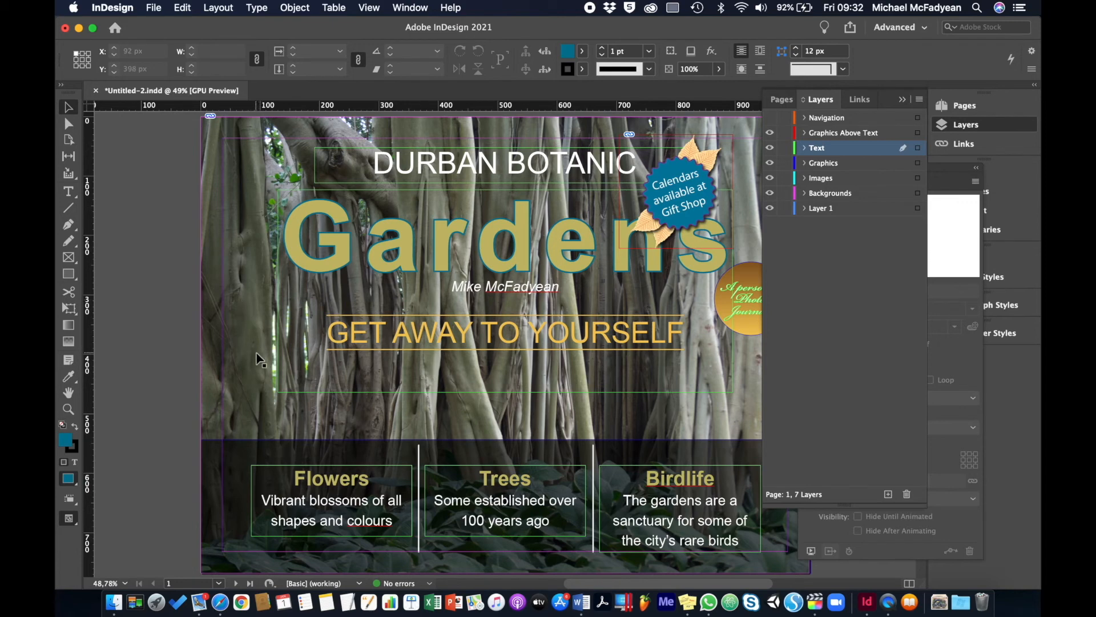
# Step: Apply the Fade In animation preset to page 1's tree background image, moving the Animation settings clear of the layers list
pyautogui.click(245, 291)
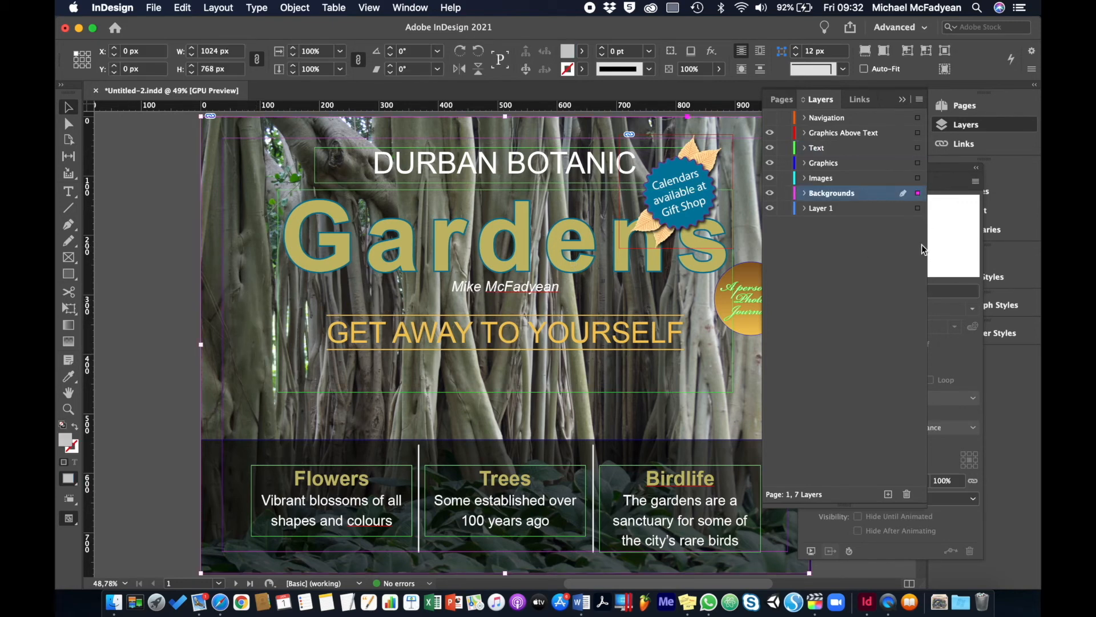
pyautogui.click(952, 182)
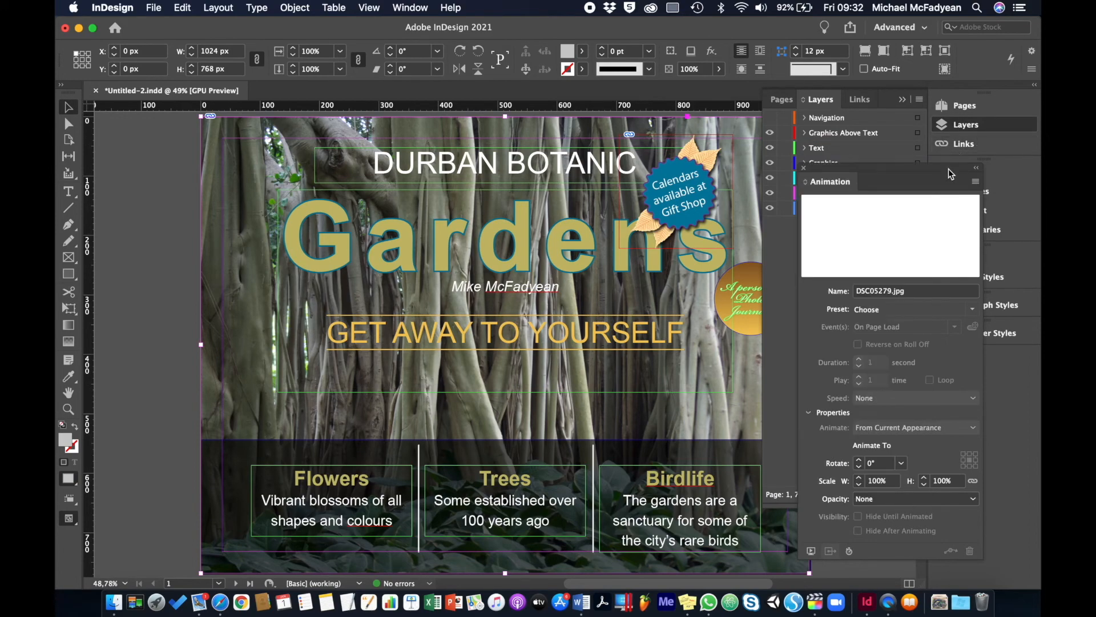
pyautogui.moveTo(951, 174); pyautogui.dragTo(272, 162)
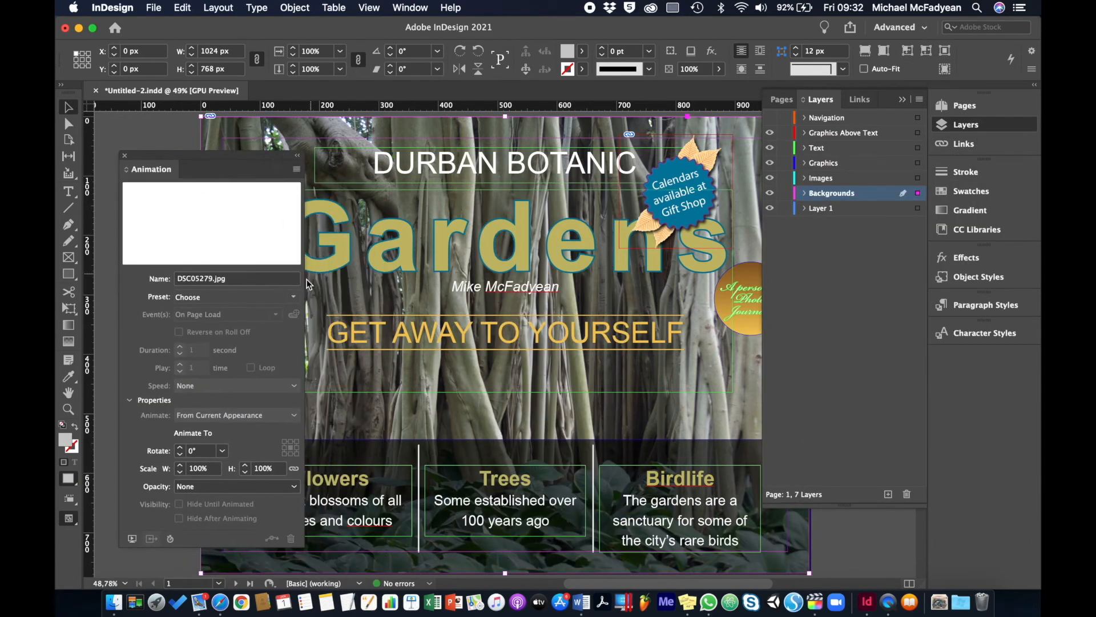
pyautogui.click(293, 296)
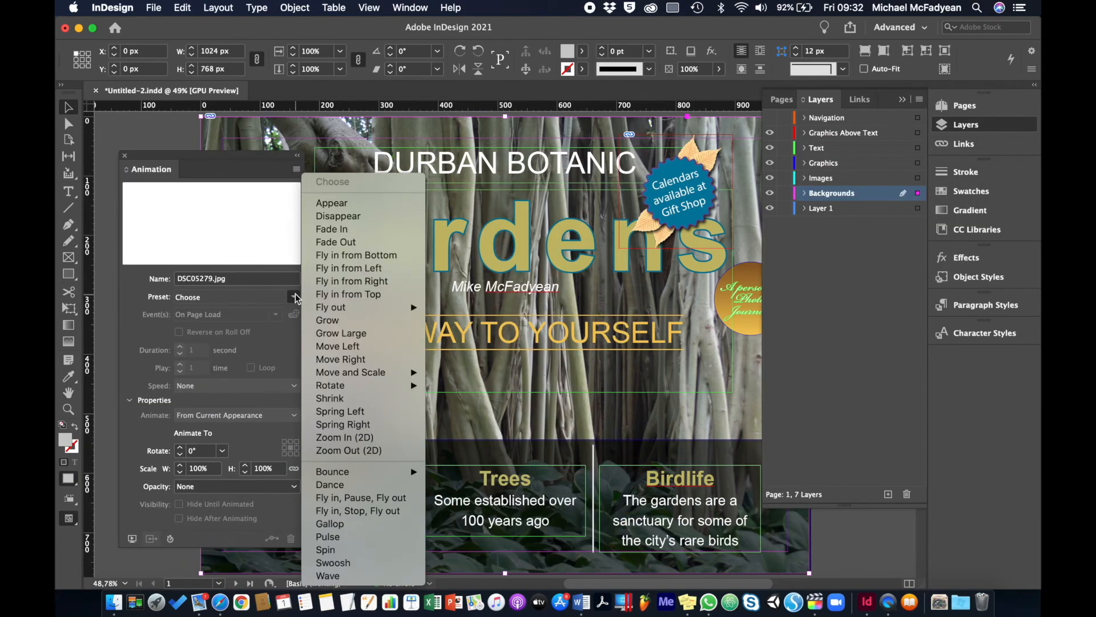
pyautogui.click(339, 230)
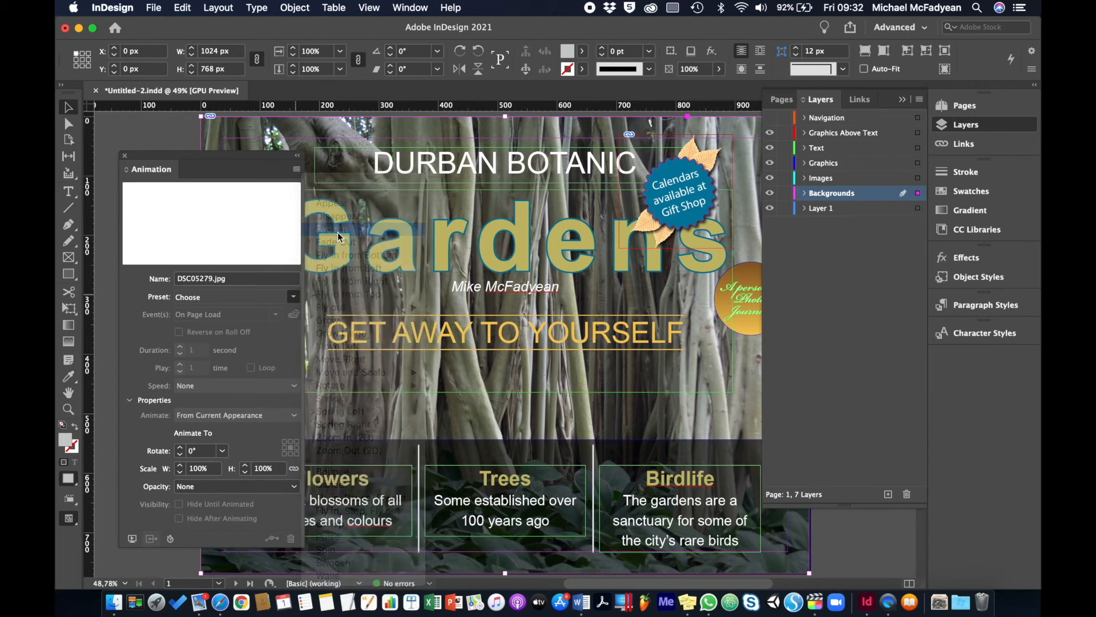
# Step: Apply the Fly in from Top animation preset to the DURBAN BOTANIC title frame
pyautogui.click(546, 173)
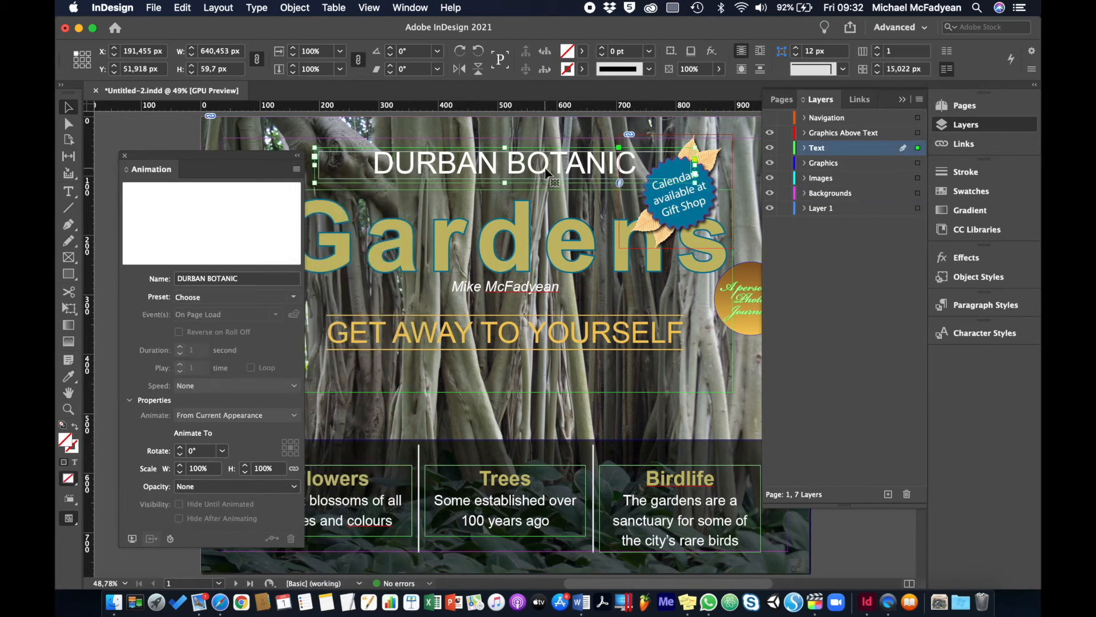
pyautogui.click(294, 297)
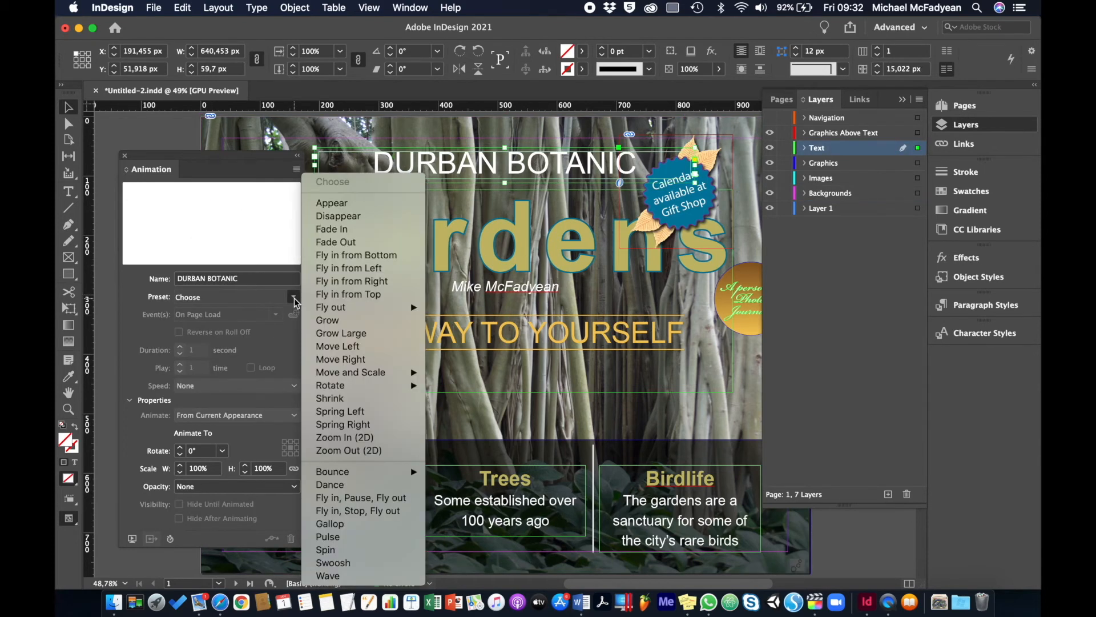
pyautogui.click(340, 294)
# Step: Apply the Fly in from Right animation preset to the blue calendars badge, and to the gold journal badge together with its text
pyautogui.click(623, 242)
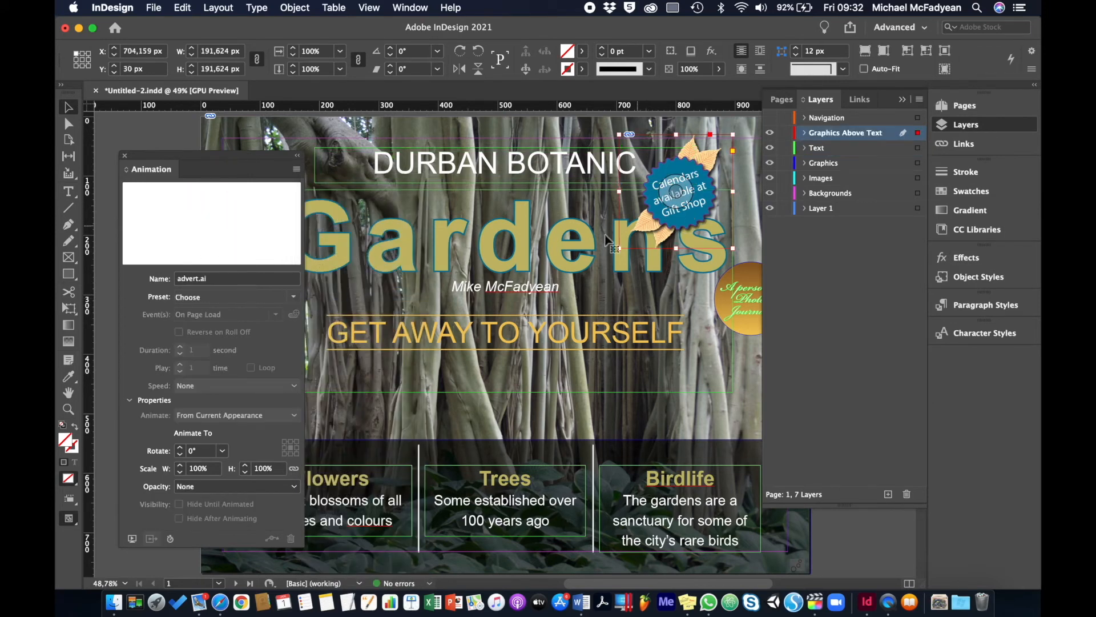
pyautogui.click(294, 297)
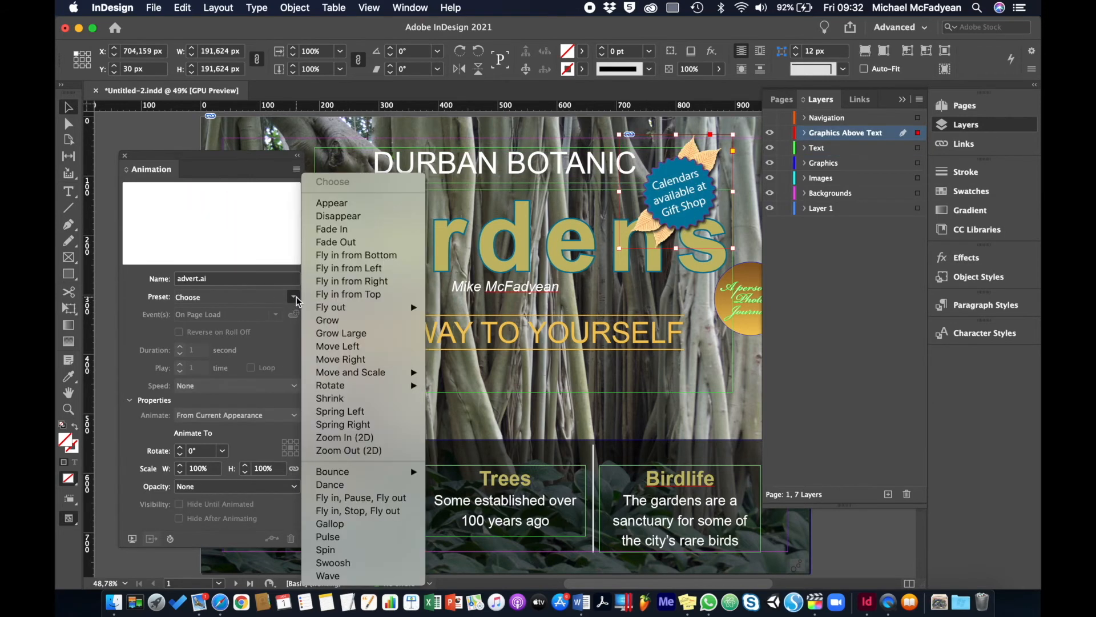
pyautogui.click(334, 284)
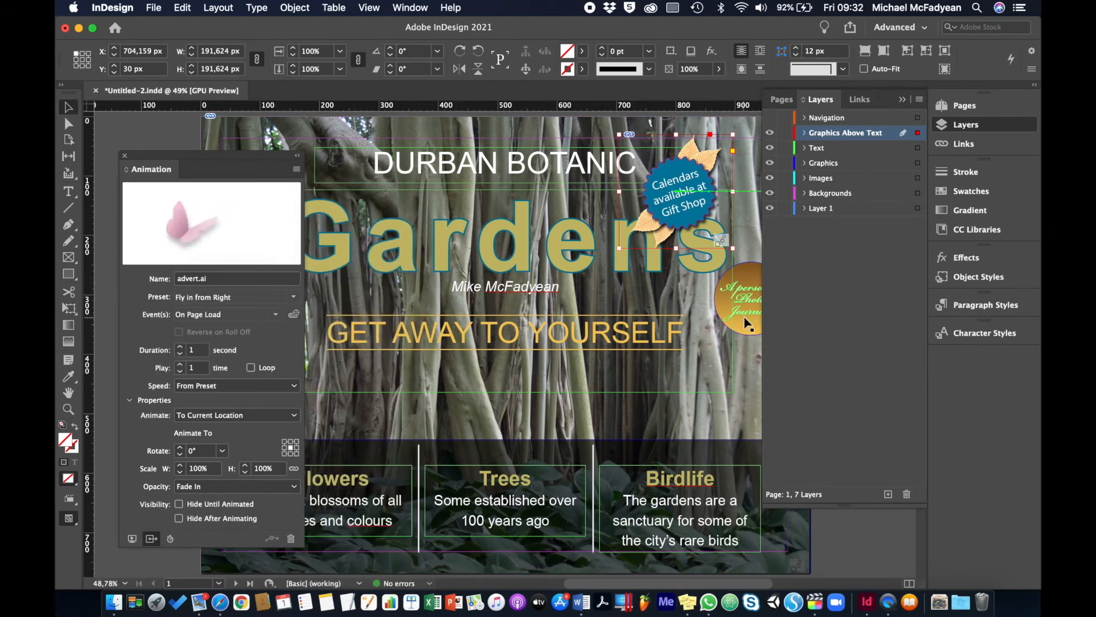
pyautogui.click(748, 303)
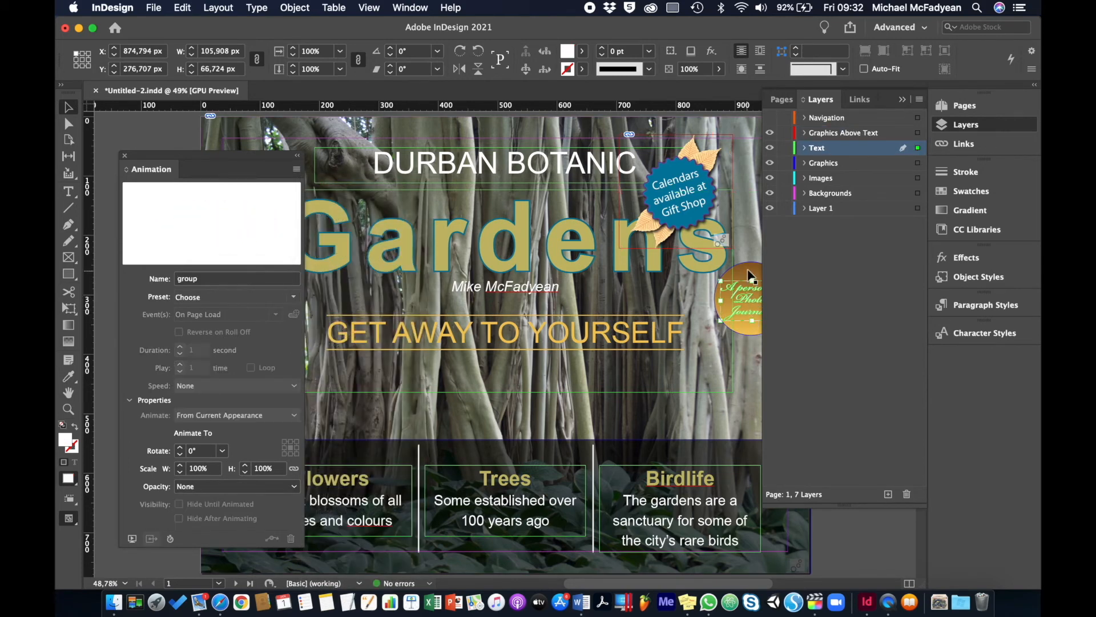
pyautogui.click(749, 275)
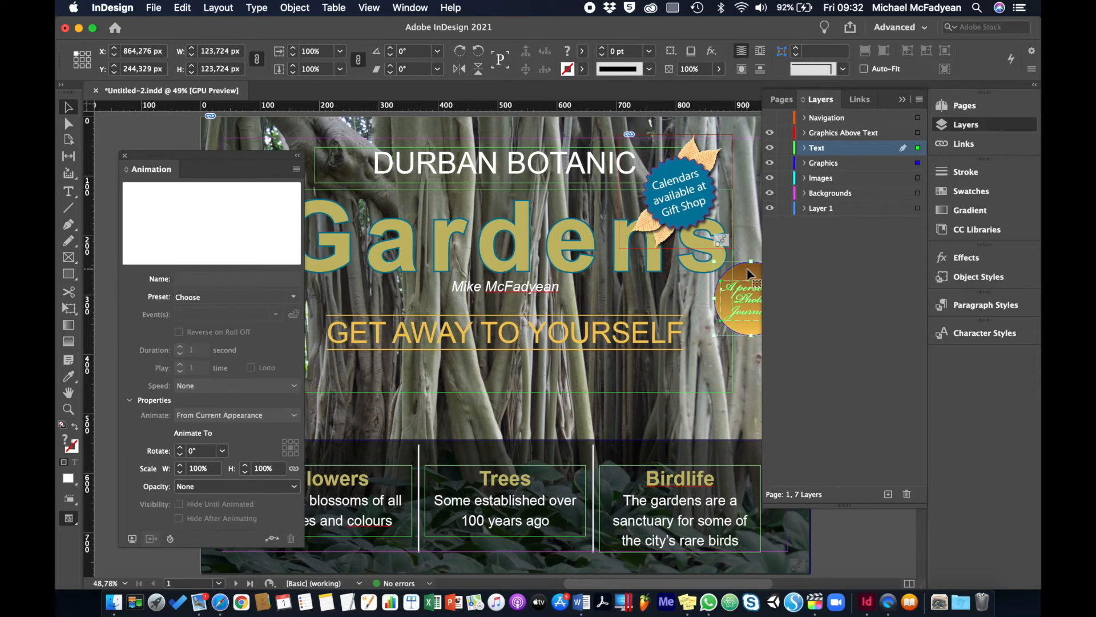
pyautogui.click(293, 297)
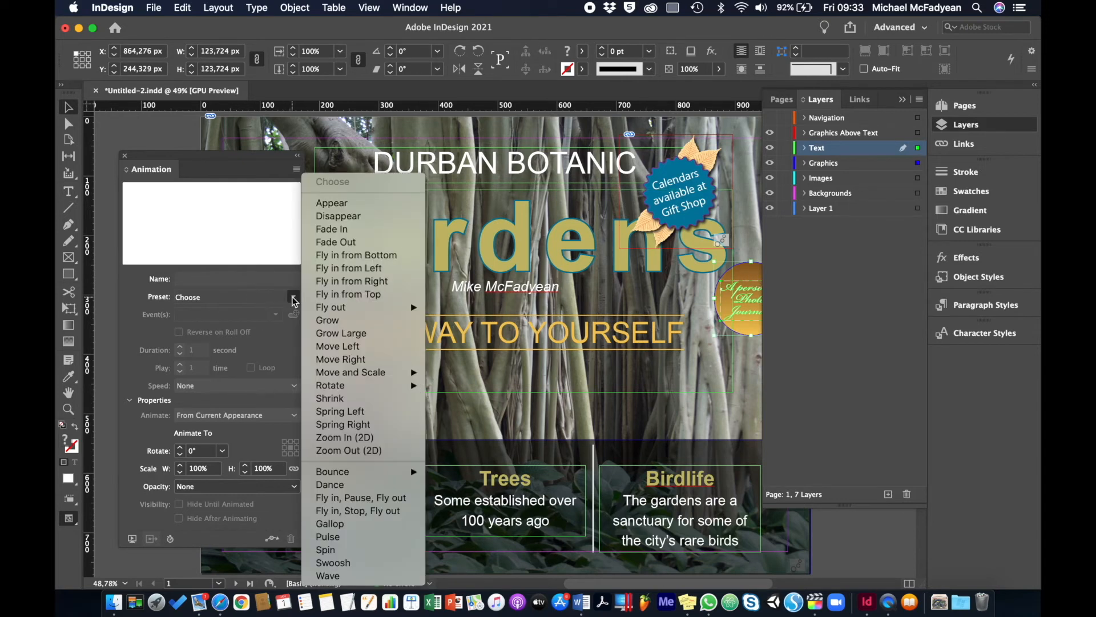
pyautogui.click(330, 278)
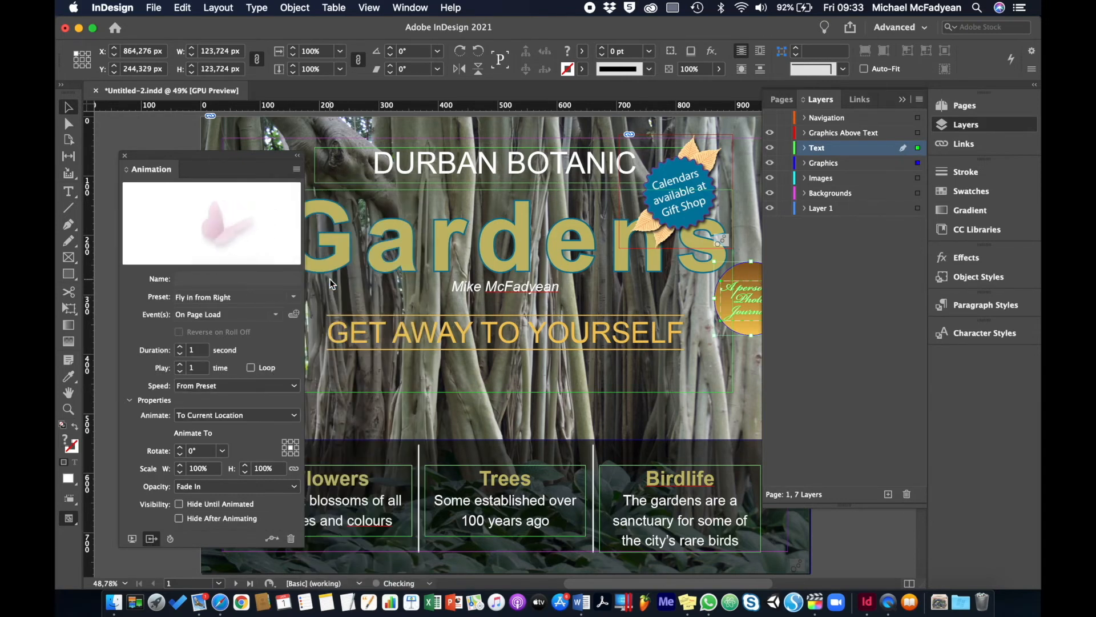
# Step: Apply the Fly in from Bottom animation preset to the Gardens text frame and to the dark rectangle behind the three text columns
pyautogui.click(516, 345)
pyautogui.click(294, 298)
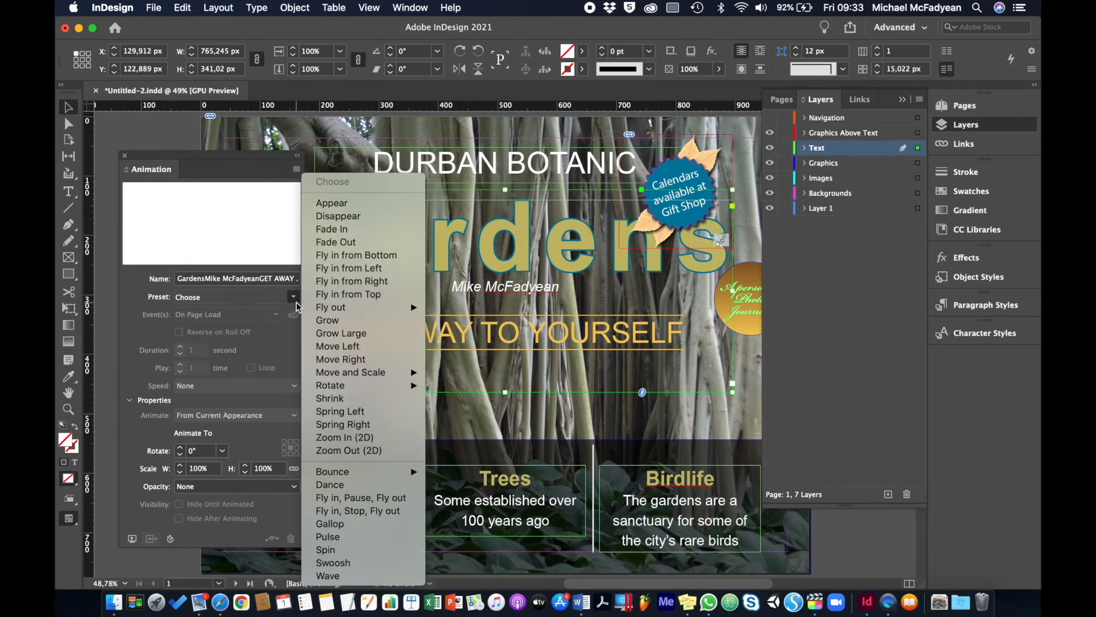
pyautogui.click(343, 256)
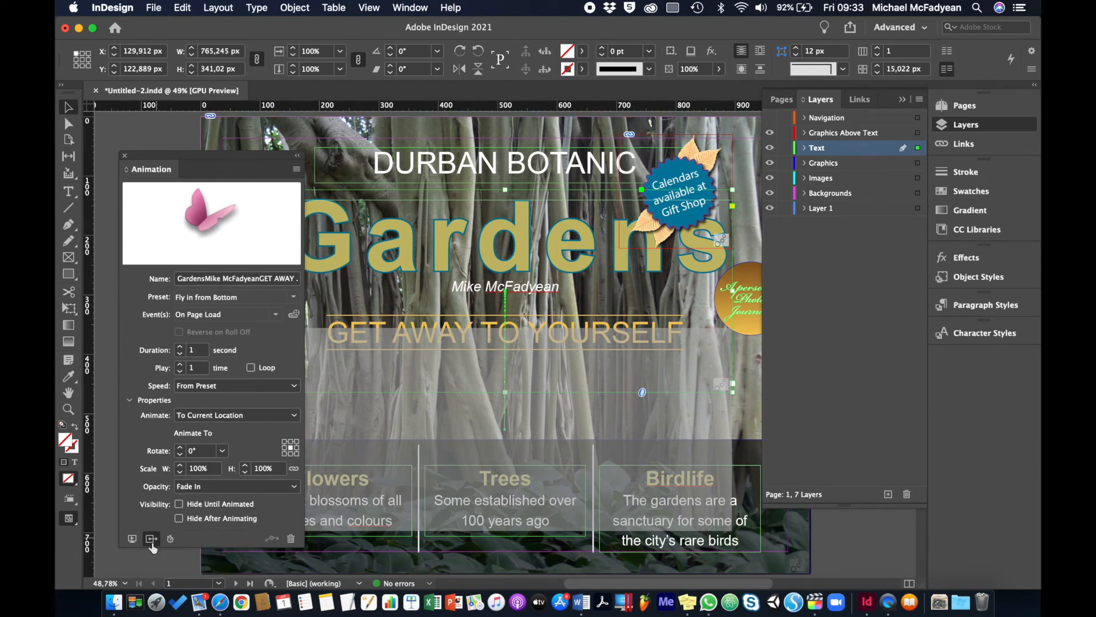
pyautogui.click(508, 448)
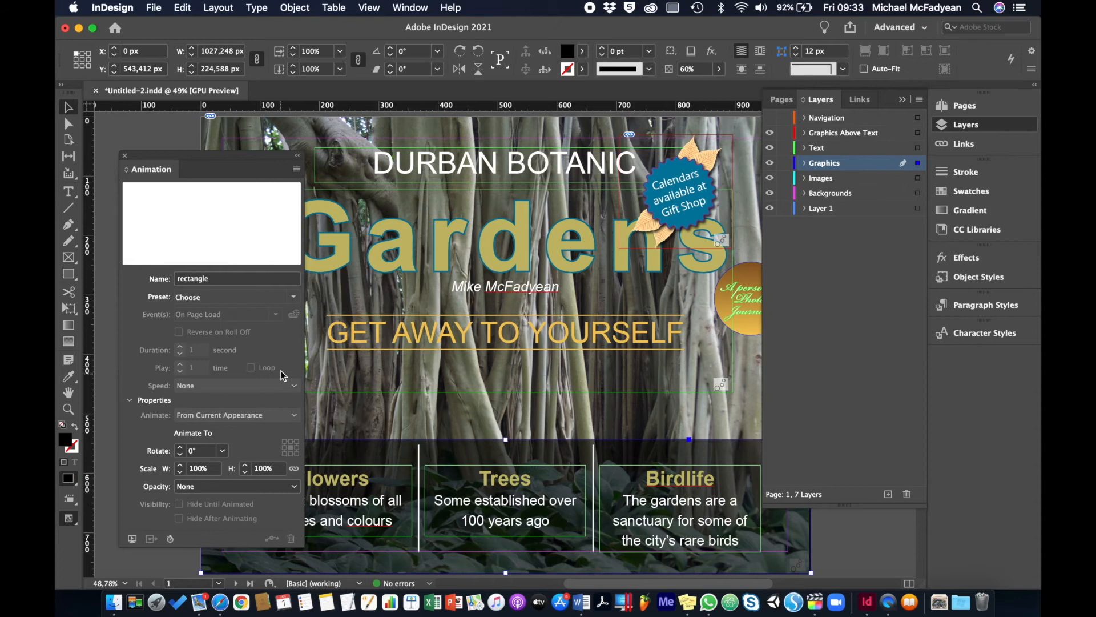
pyautogui.click(293, 297)
pyautogui.click(331, 255)
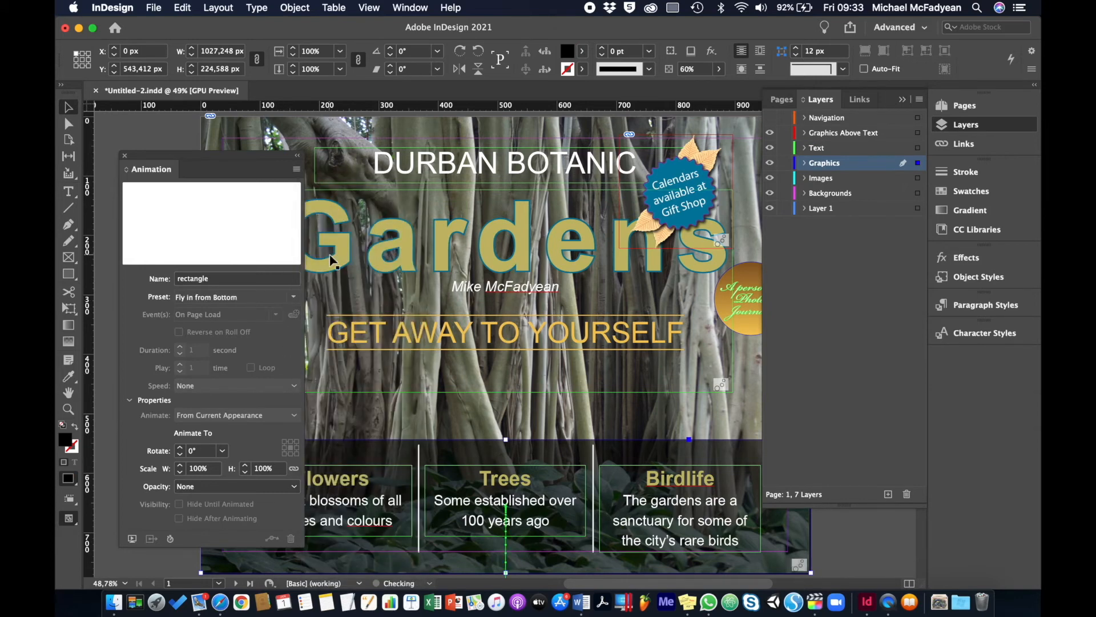
# Step: Apply the Fly in from Bottom animation preset to the Flowers, Trees and Birdlife text frames together
pyautogui.click(373, 504)
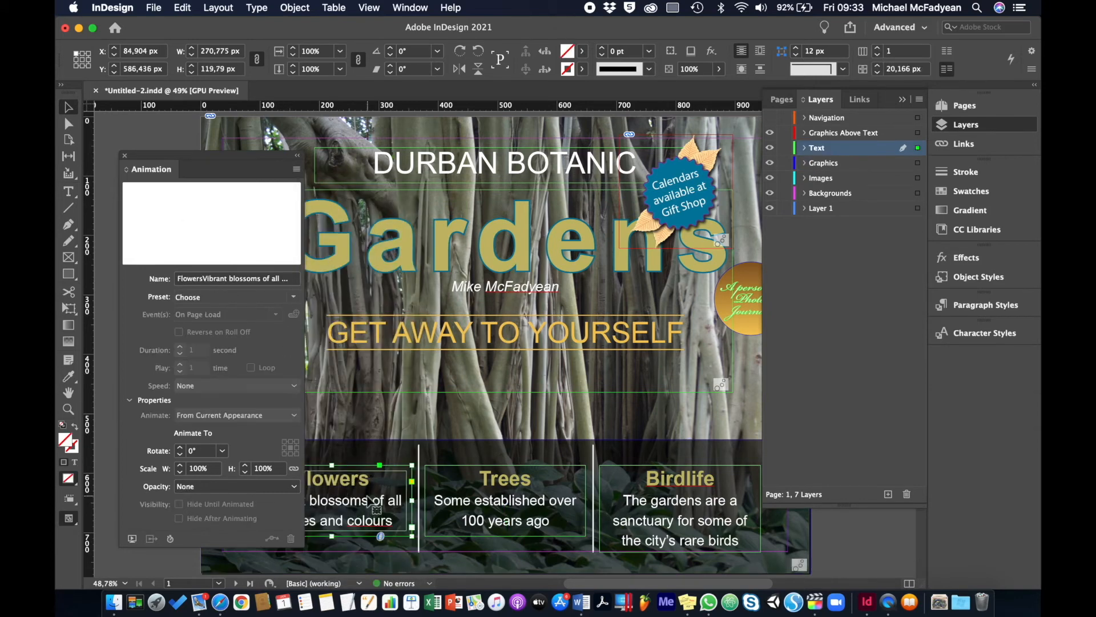
pyautogui.keyDown('shift'); pyautogui.click(501, 507); pyautogui.keyUp('shift')
pyautogui.keyDown('shift'); pyautogui.click(673, 506); pyautogui.keyUp('shift')
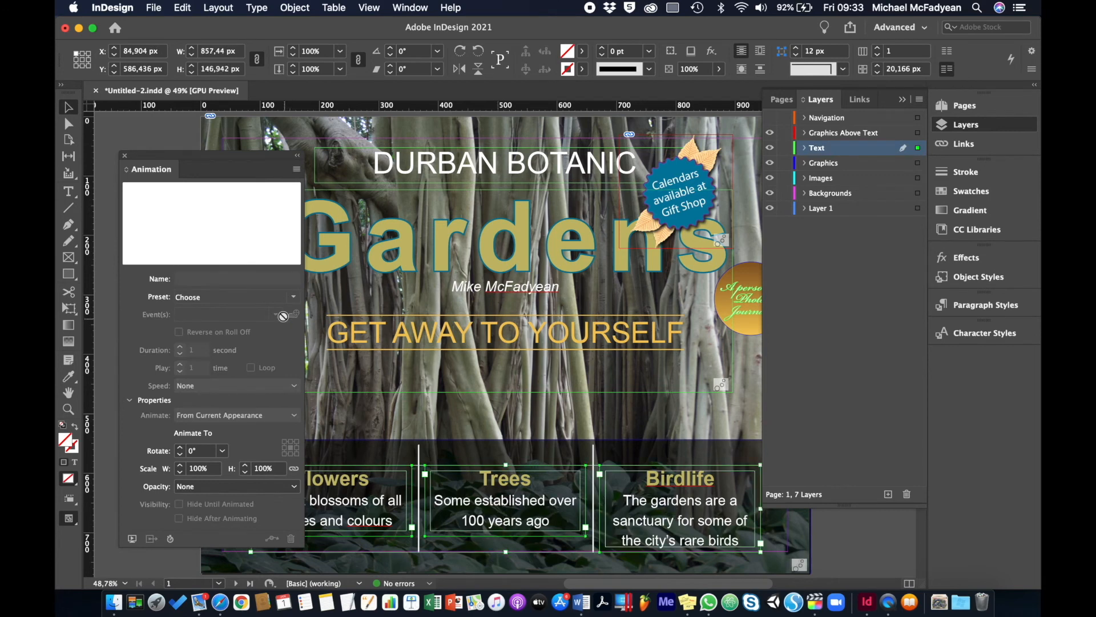
pyautogui.click(294, 297)
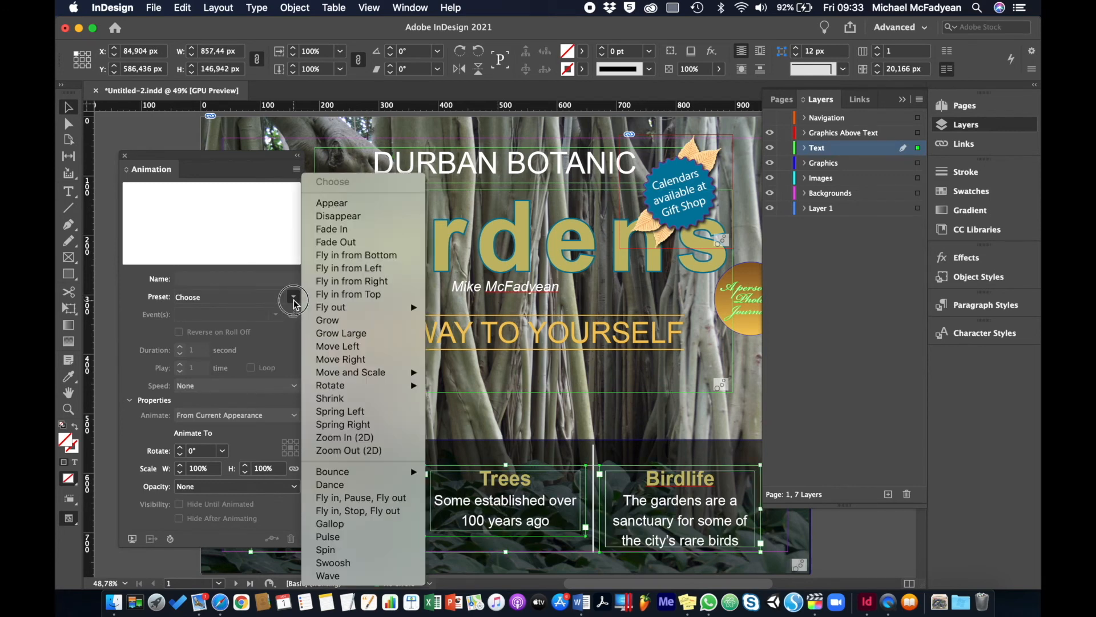
pyautogui.click(342, 256)
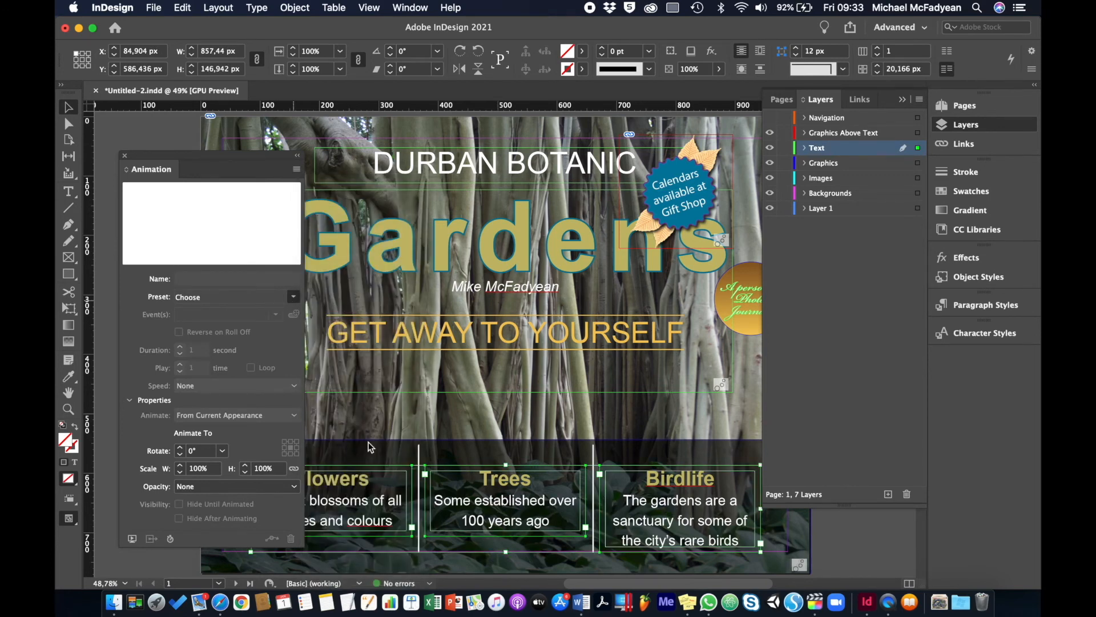
# Step: Apply the Fly in from Bottom animation preset to both vertical white lines separating the three text columns
pyautogui.click(419, 455)
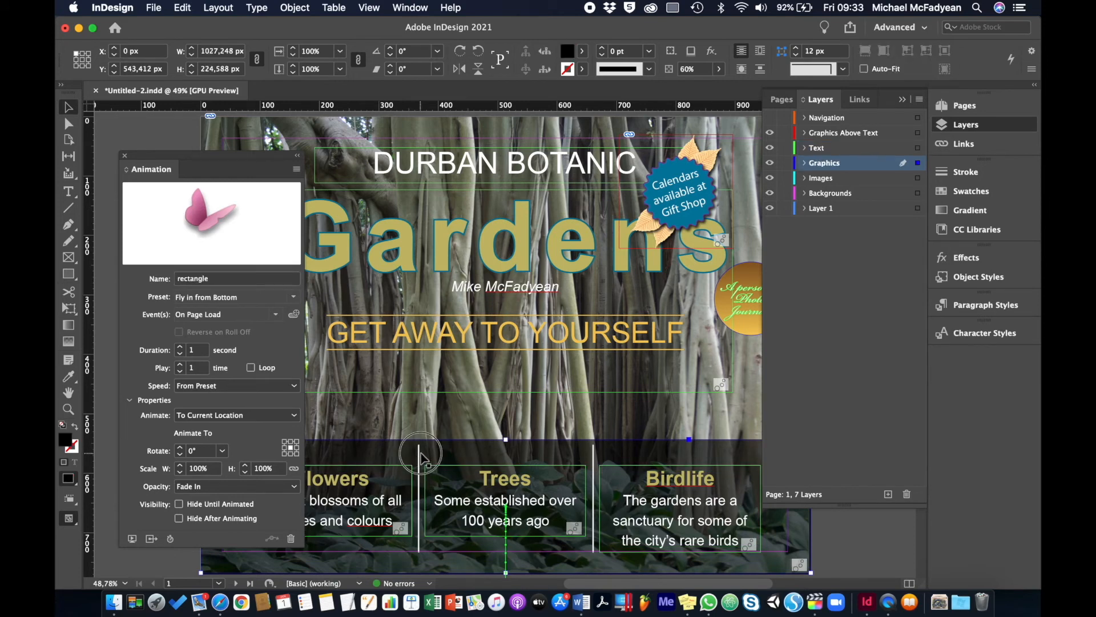
pyautogui.click(420, 456)
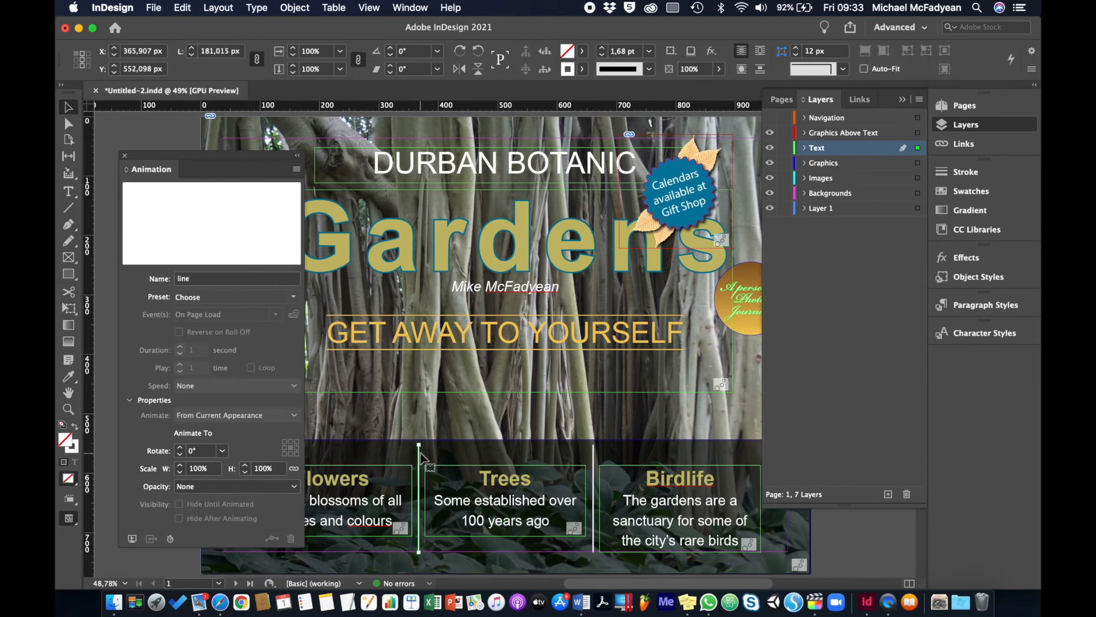
pyautogui.keyDown('shift'); pyautogui.click(594, 455); pyautogui.keyUp('shift')
pyautogui.click(292, 298)
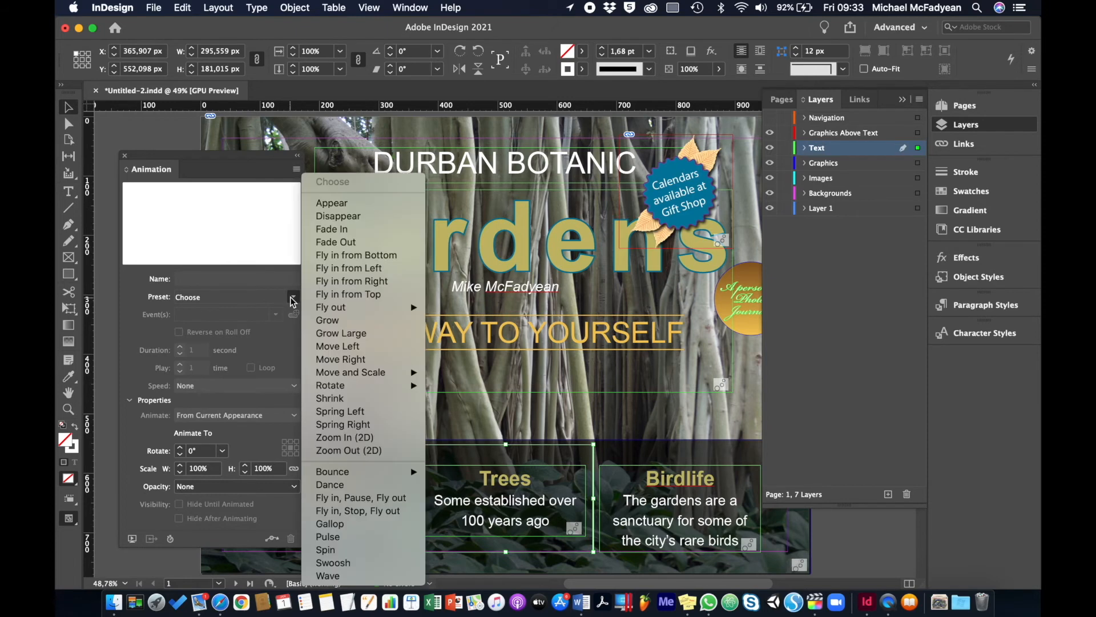
pyautogui.click(348, 256)
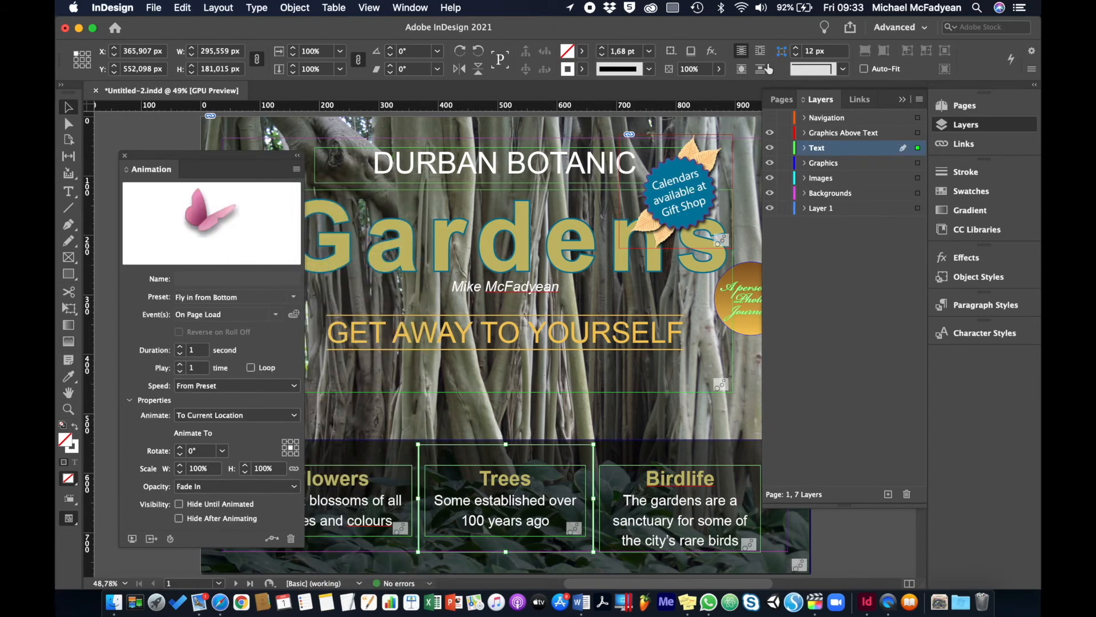
# Step: Bring up the document's pages list, preview page 1's animations in the EPUB interactivity preview, and close the preview
pyautogui.click(781, 100)
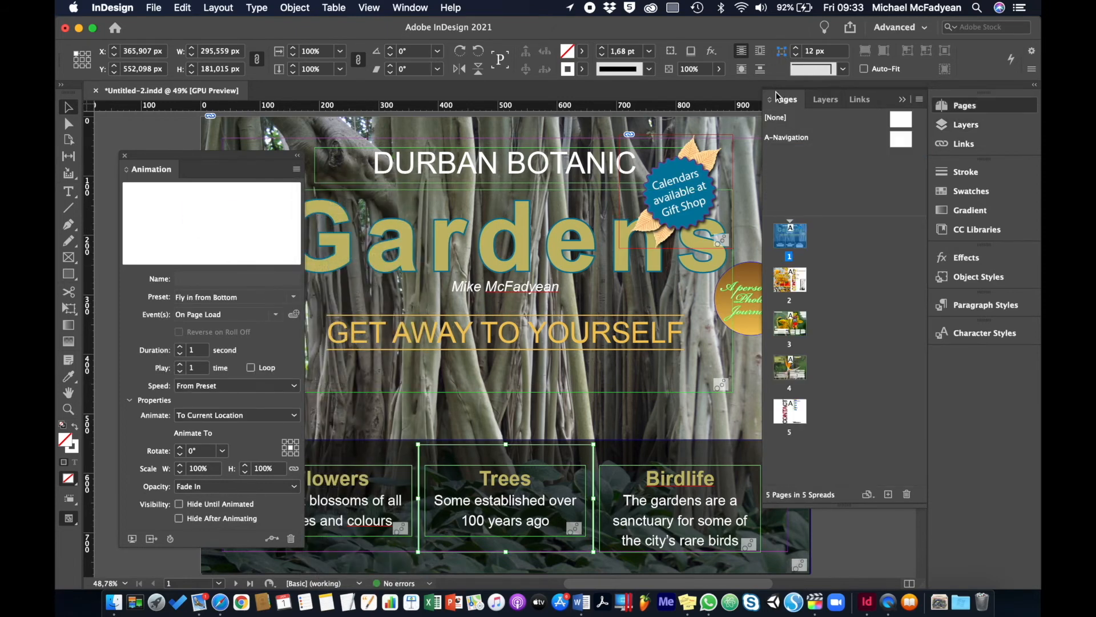
pyautogui.click(133, 539)
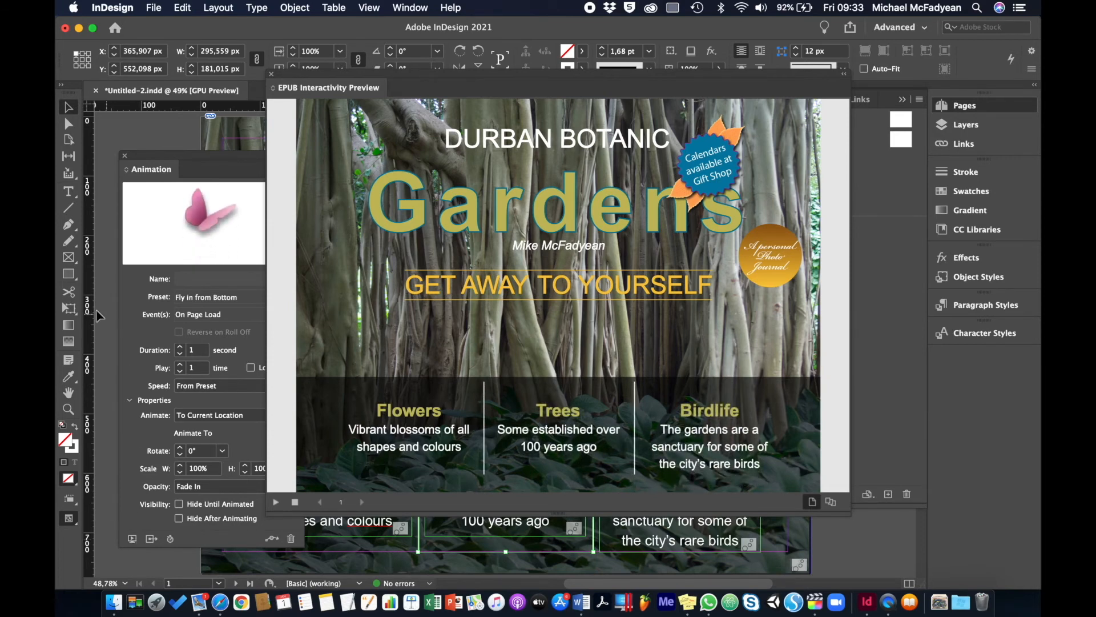
pyautogui.click(272, 75)
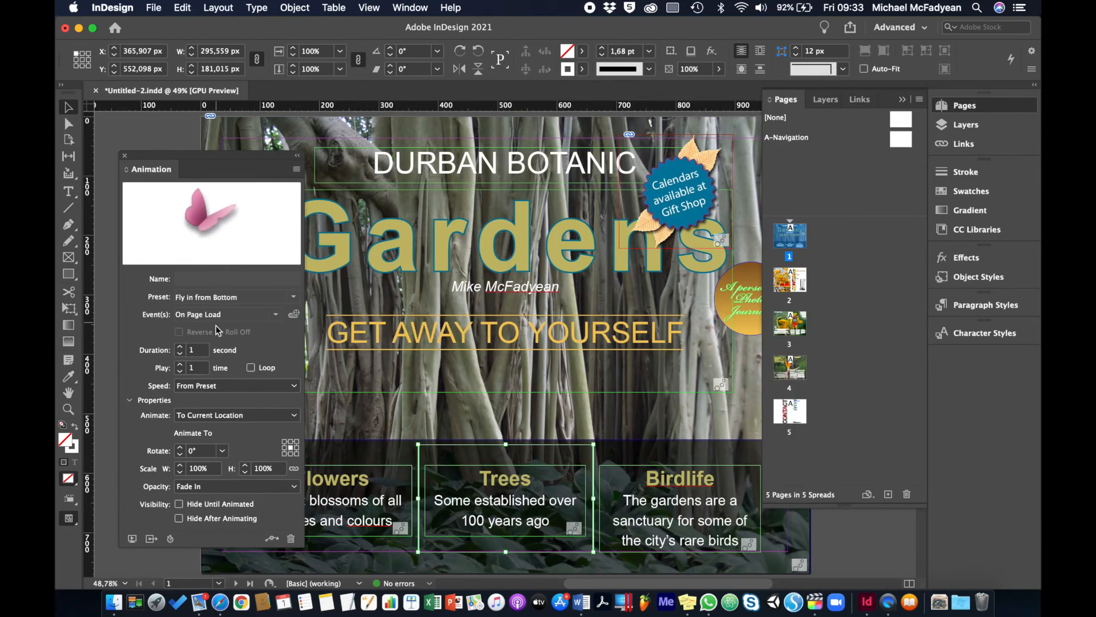
# Step: Open the animation Timing settings, enlarge them to show the full On Page Load list, and set the two line items to play together
pyautogui.click(169, 539)
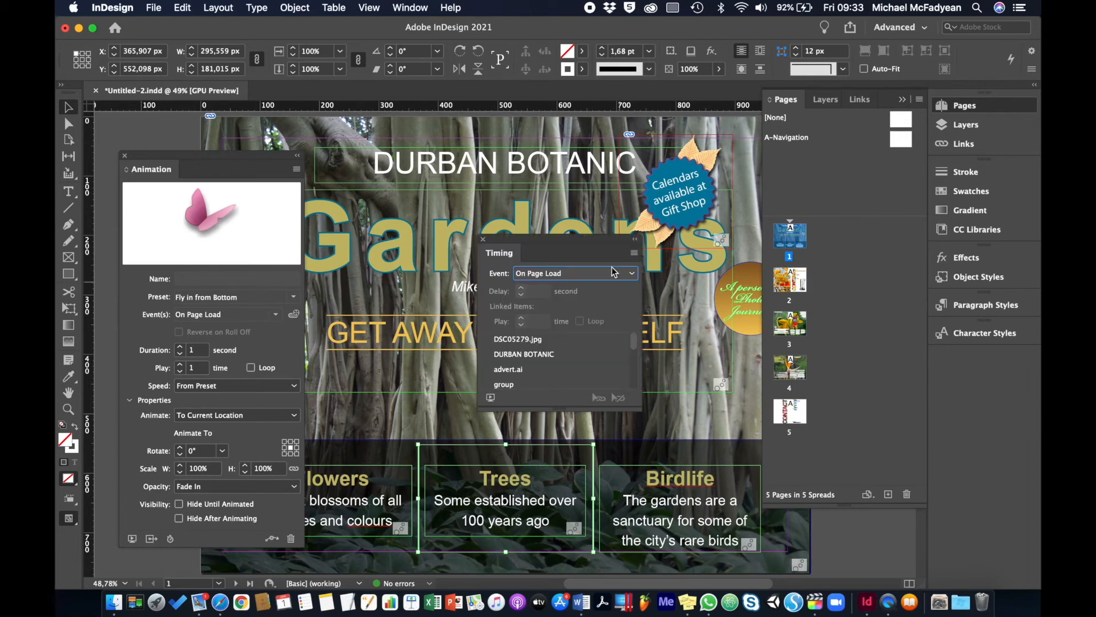
pyautogui.moveTo(583, 246); pyautogui.dragTo(367, 238)
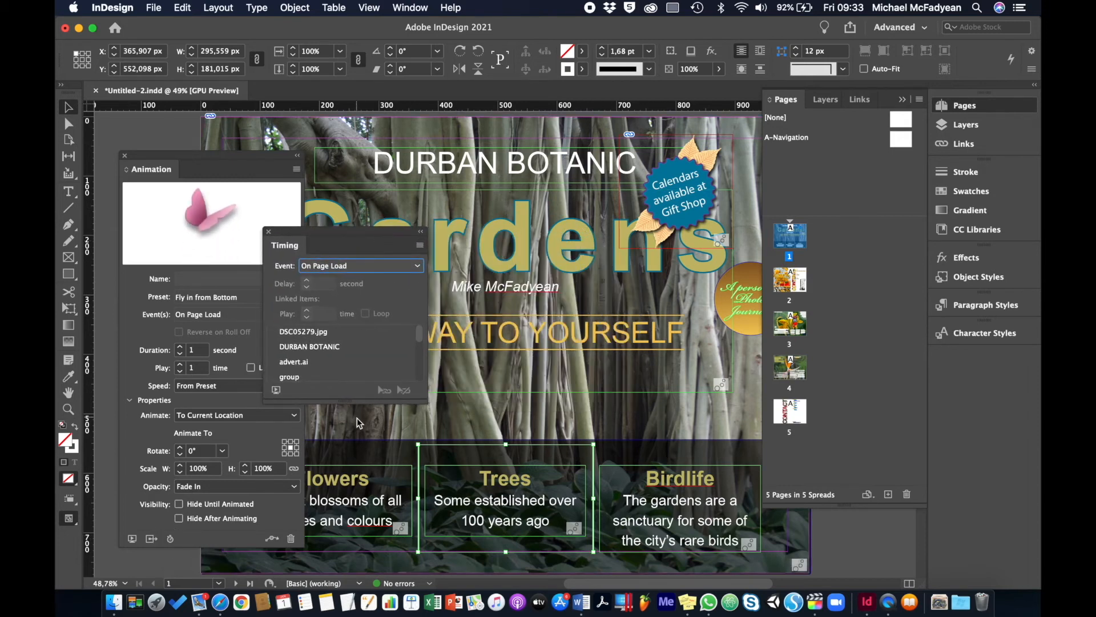
pyautogui.moveTo(352, 401); pyautogui.dragTo(362, 528)
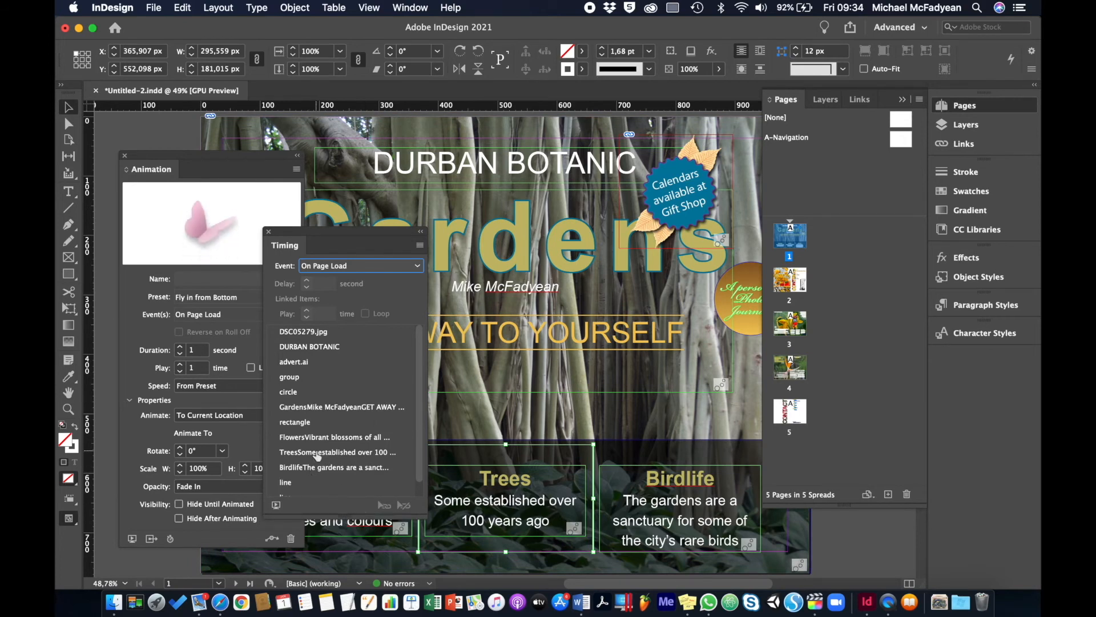
pyautogui.scroll(-1, 319, 456)
pyautogui.click(330, 475)
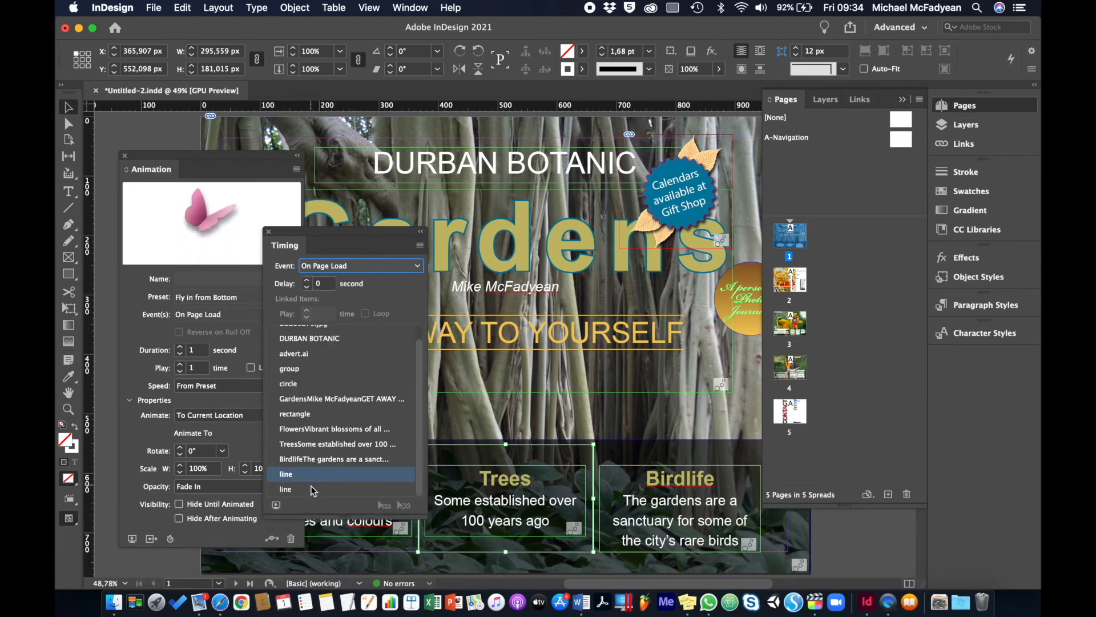
pyautogui.keyDown('shift'); pyautogui.click(311, 488); pyautogui.keyUp('shift')
pyautogui.click(384, 506)
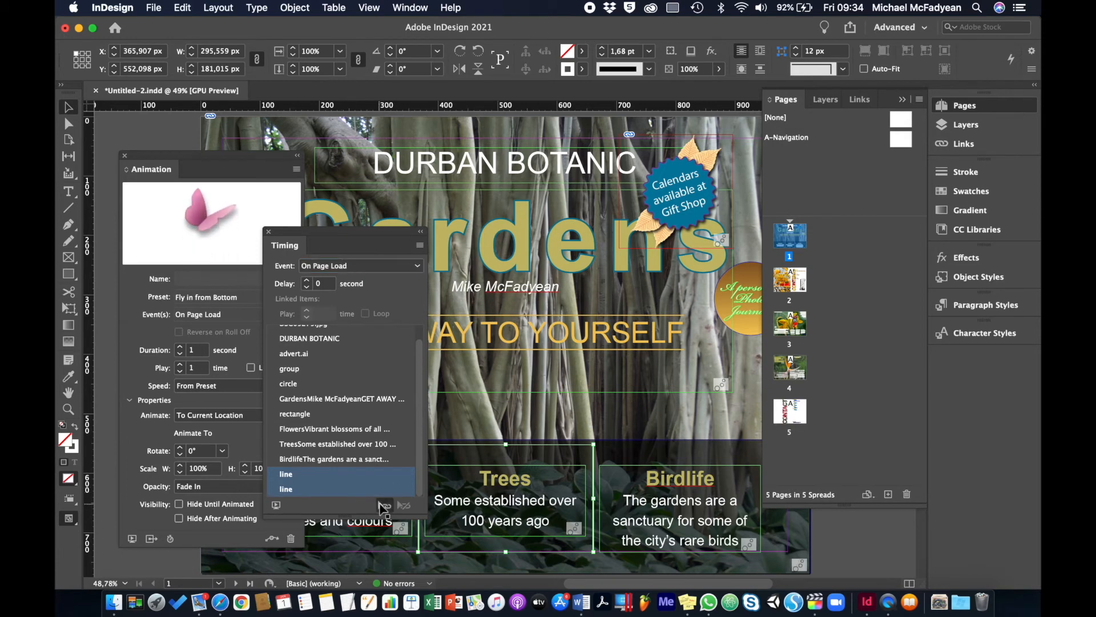
# Step: Set the Flowers, Trees and Birdlife text frames to play together in the On Page Load timing
pyautogui.click(323, 460)
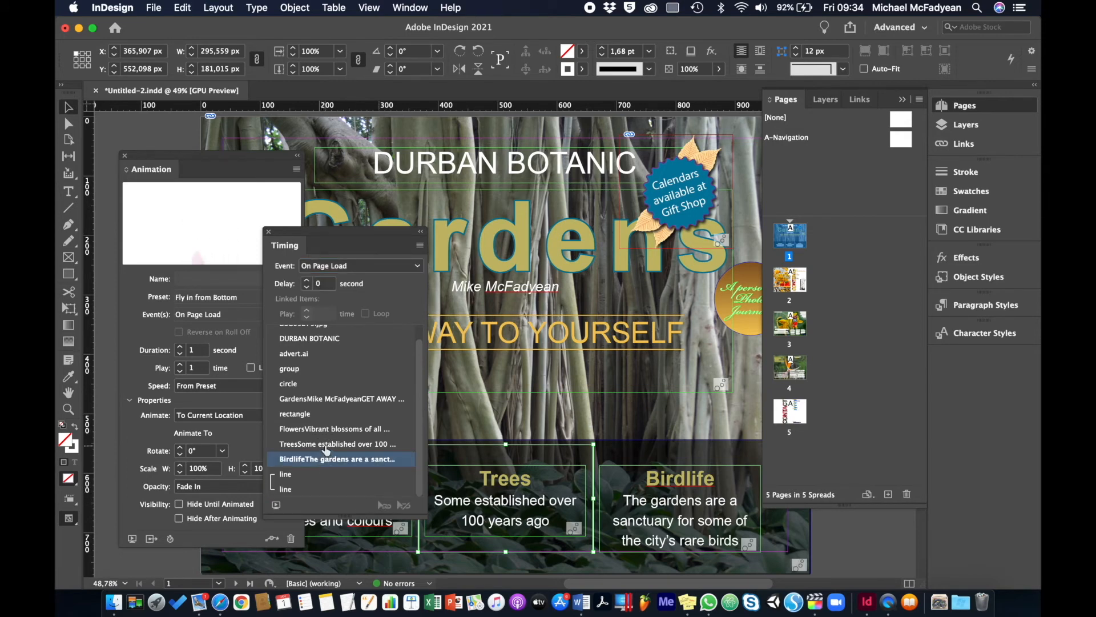
pyautogui.keyDown('shift'); pyautogui.click(326, 445); pyautogui.keyUp('shift')
pyautogui.keyDown('shift'); pyautogui.click(328, 430); pyautogui.keyUp('shift')
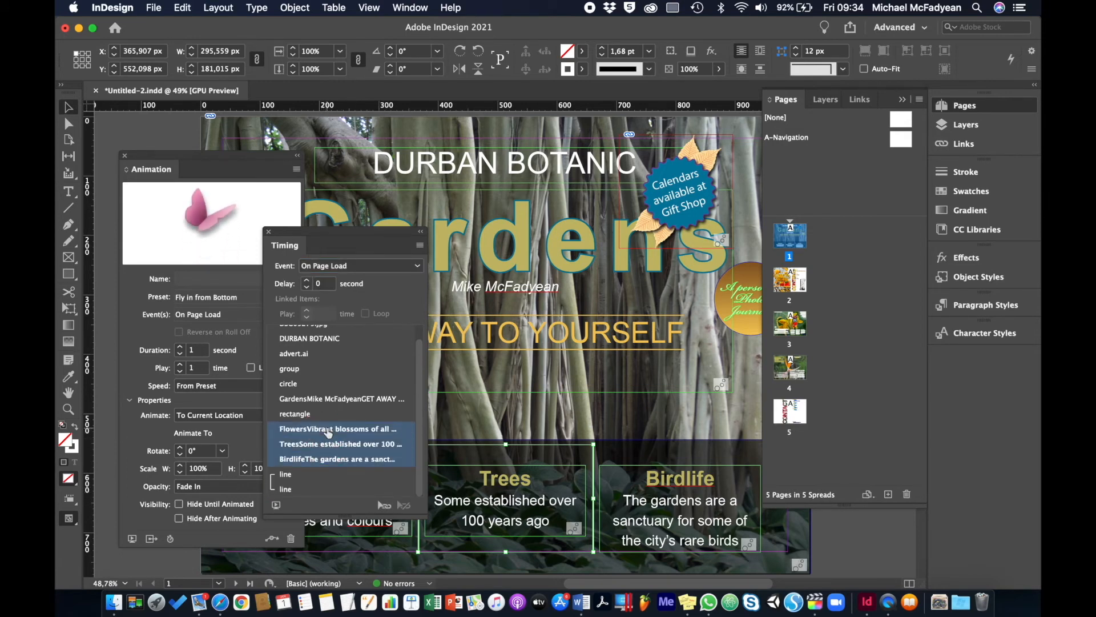
pyautogui.click(384, 506)
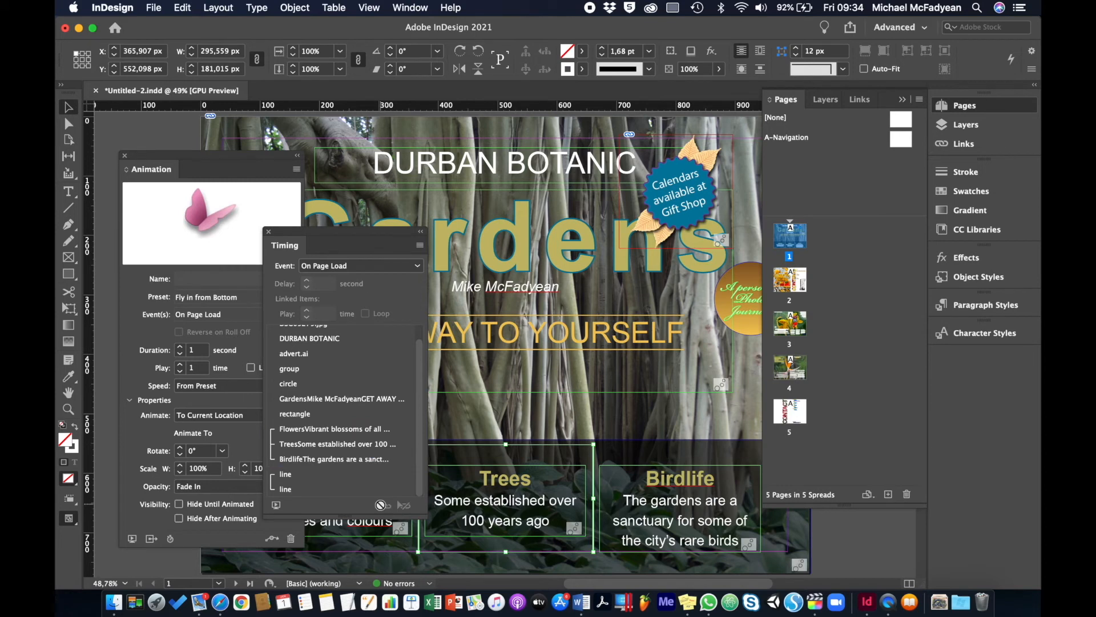
# Step: Set advert.ai, the group, the circle, the Gardens text frame and the rectangle to play together on page load
pyautogui.click(314, 416)
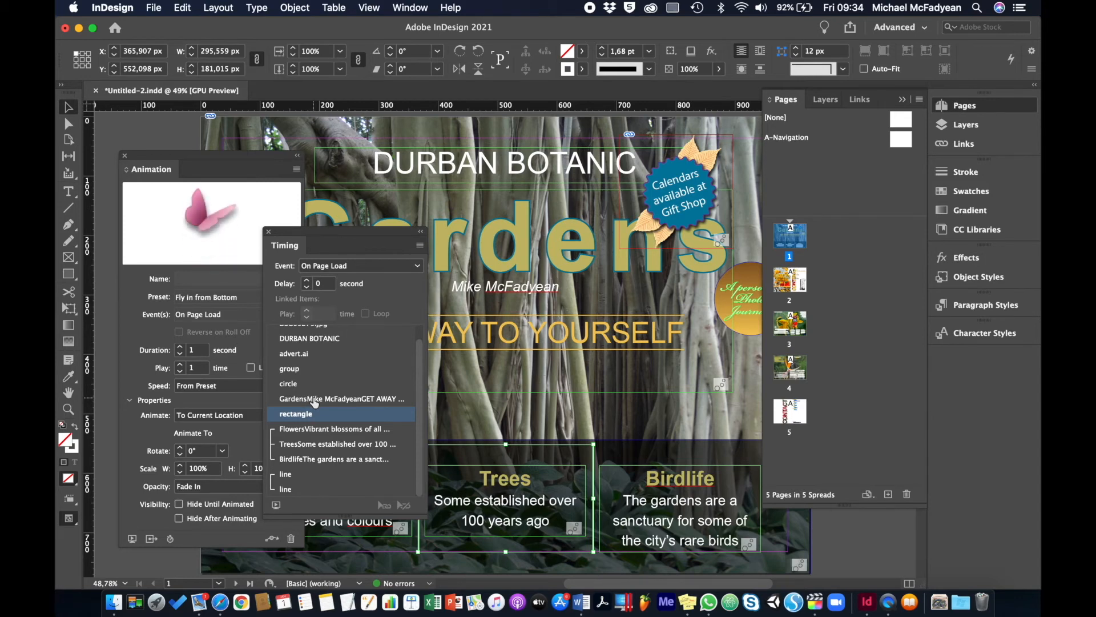
pyautogui.keyDown('shift'); pyautogui.click(313, 401); pyautogui.keyUp('shift')
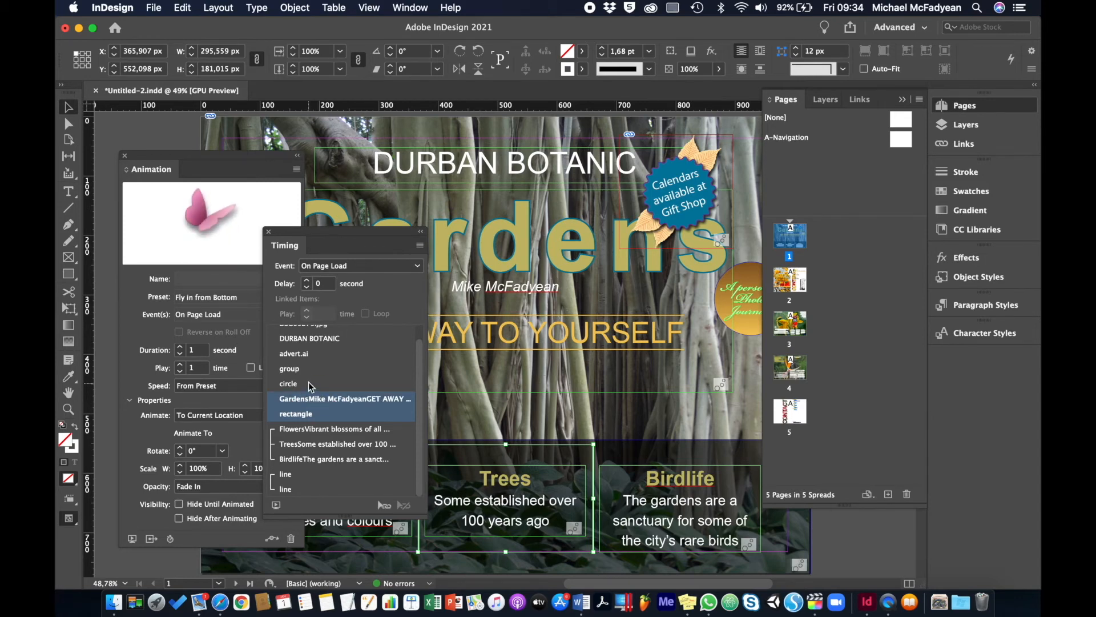
pyautogui.keyDown('shift'); pyautogui.click(311, 383); pyautogui.keyUp('shift')
pyautogui.keyDown('shift'); pyautogui.click(308, 372); pyautogui.keyUp('shift')
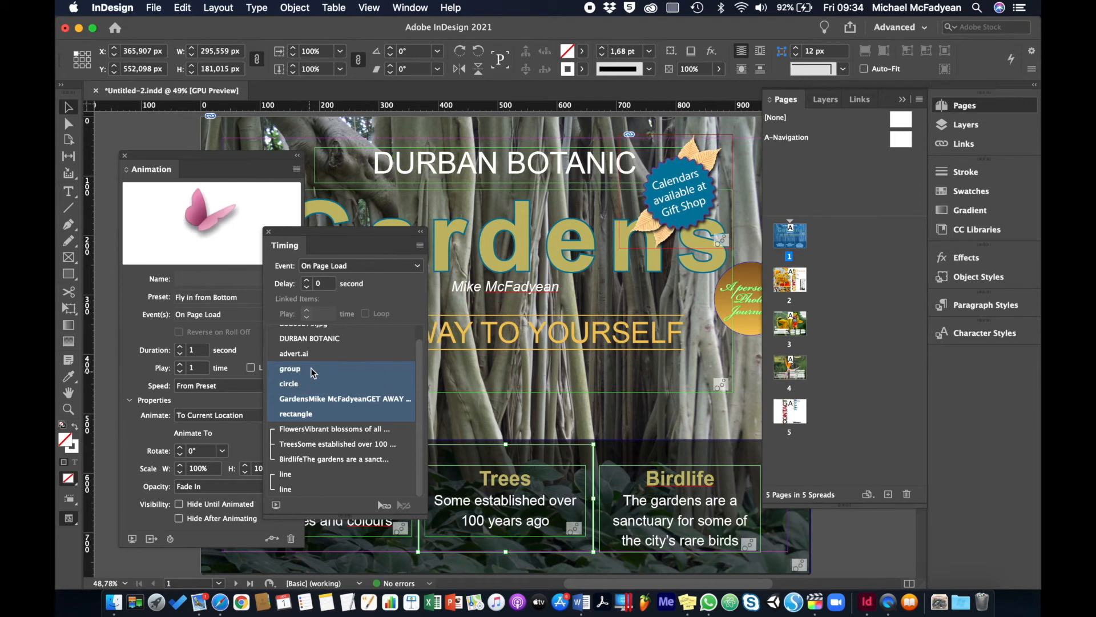
pyautogui.keyDown('shift'); pyautogui.click(314, 354); pyautogui.keyUp('shift')
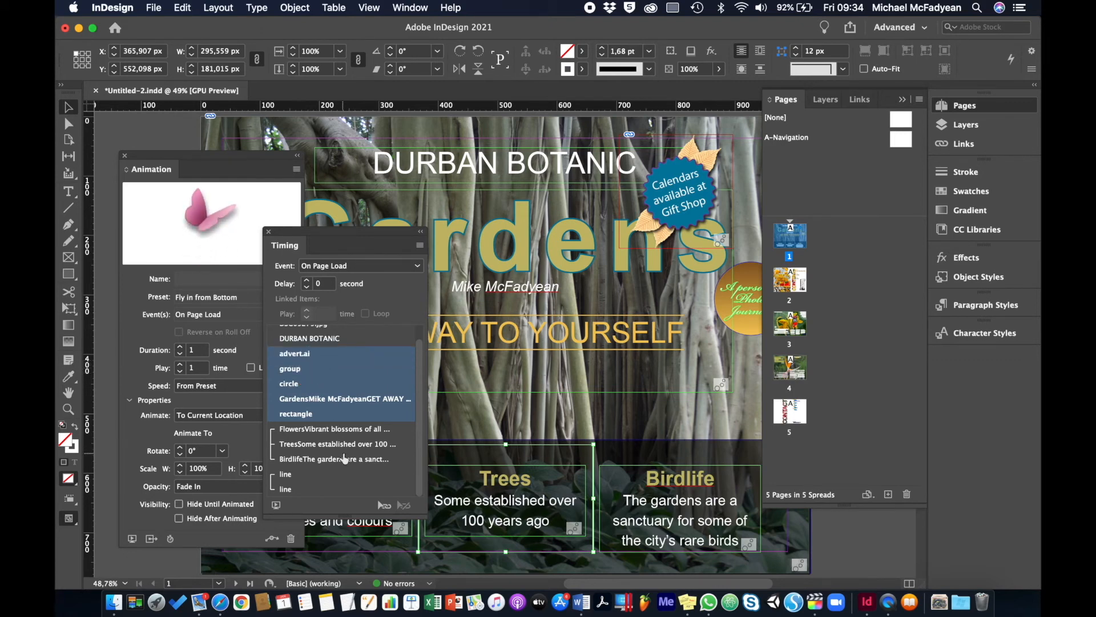
pyautogui.click(384, 505)
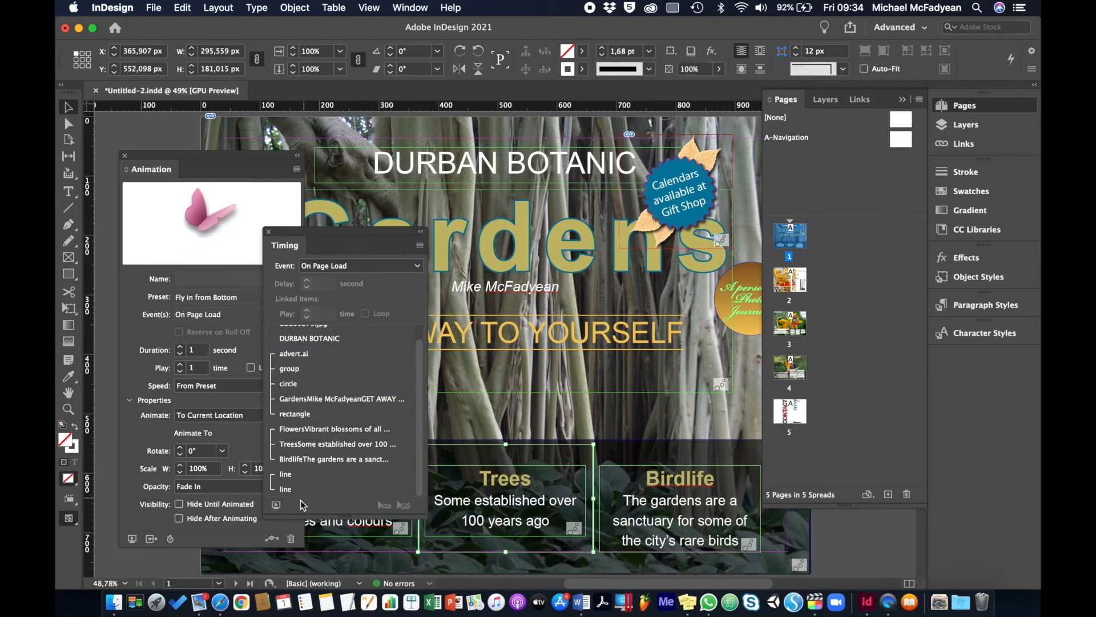
# Step: Preview page 1's linked animation timing, and close the preview along with the Timing and Animation settings
pyautogui.click(276, 504)
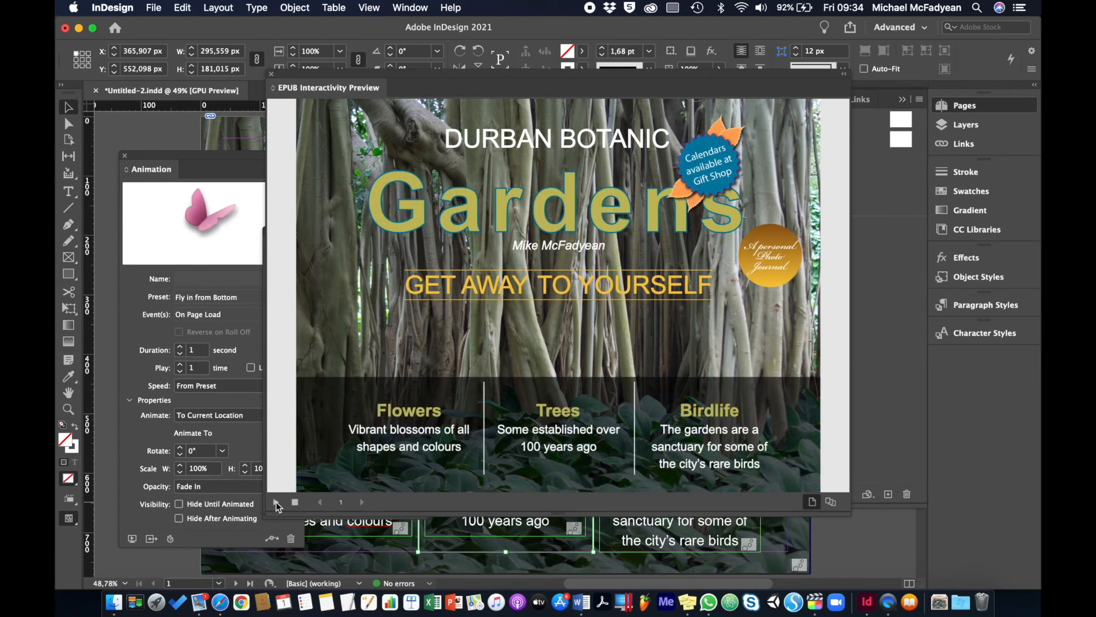
pyautogui.click(272, 74)
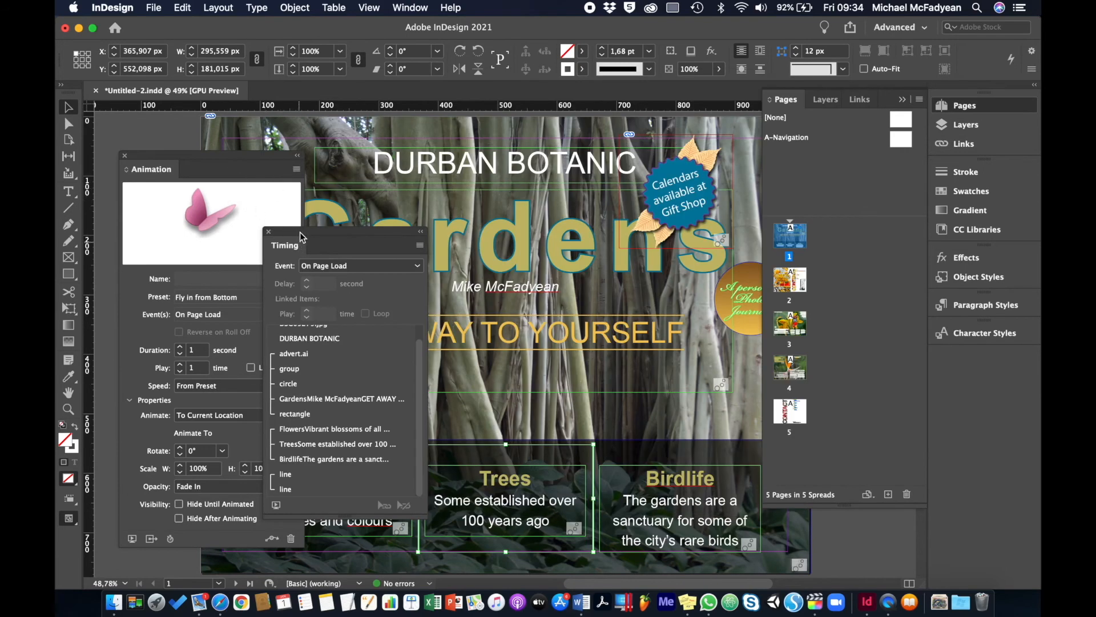
pyautogui.moveTo(301, 237); pyautogui.dragTo(245, 273)
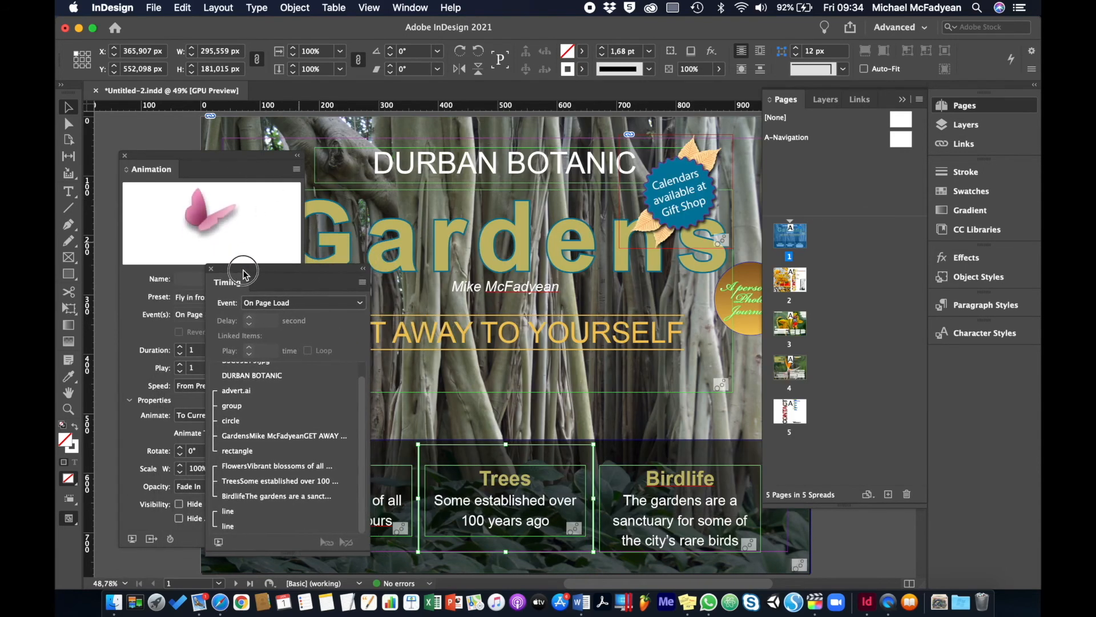
pyautogui.click(211, 268)
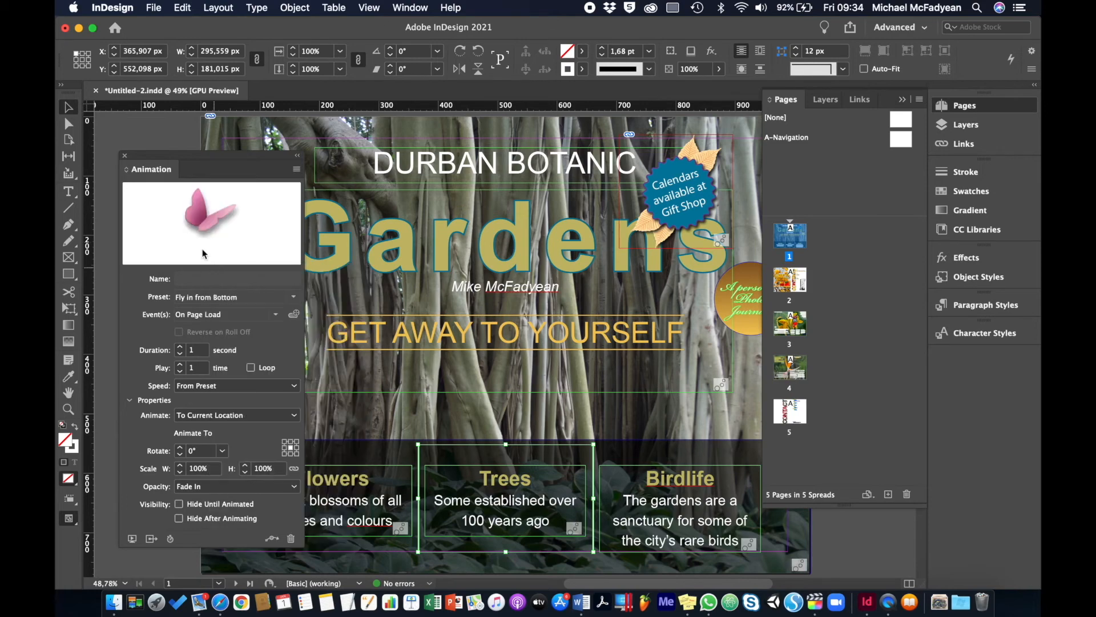
pyautogui.click(126, 159)
pyautogui.click(173, 254)
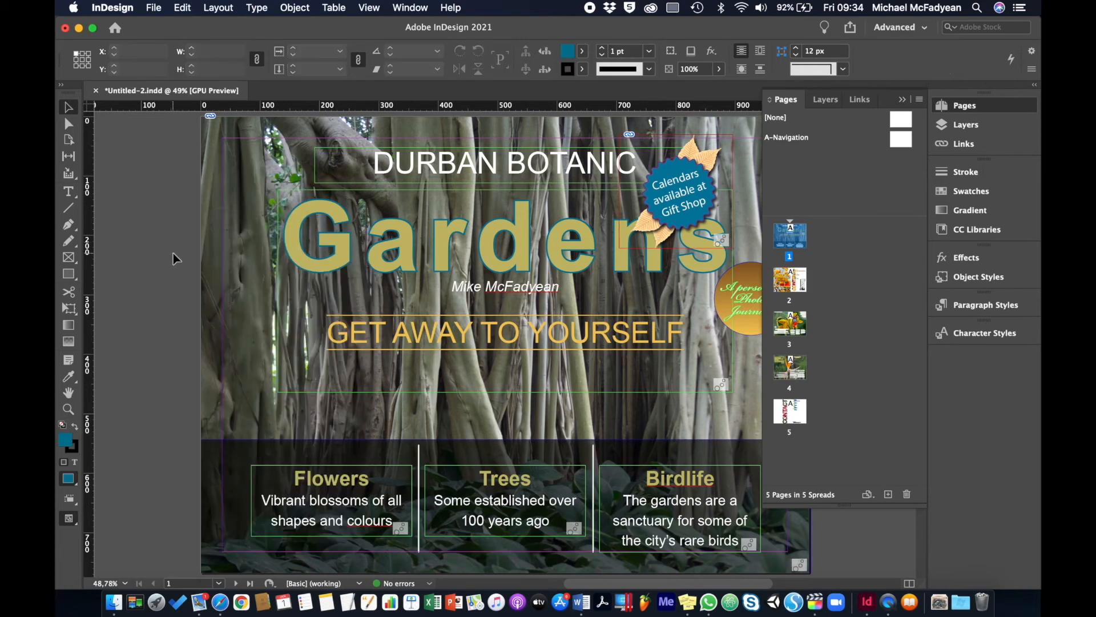
# Step: Look through pages 2 to 5 of the document and return to page 1
pyautogui.hotkey('shift', 'pagedown')
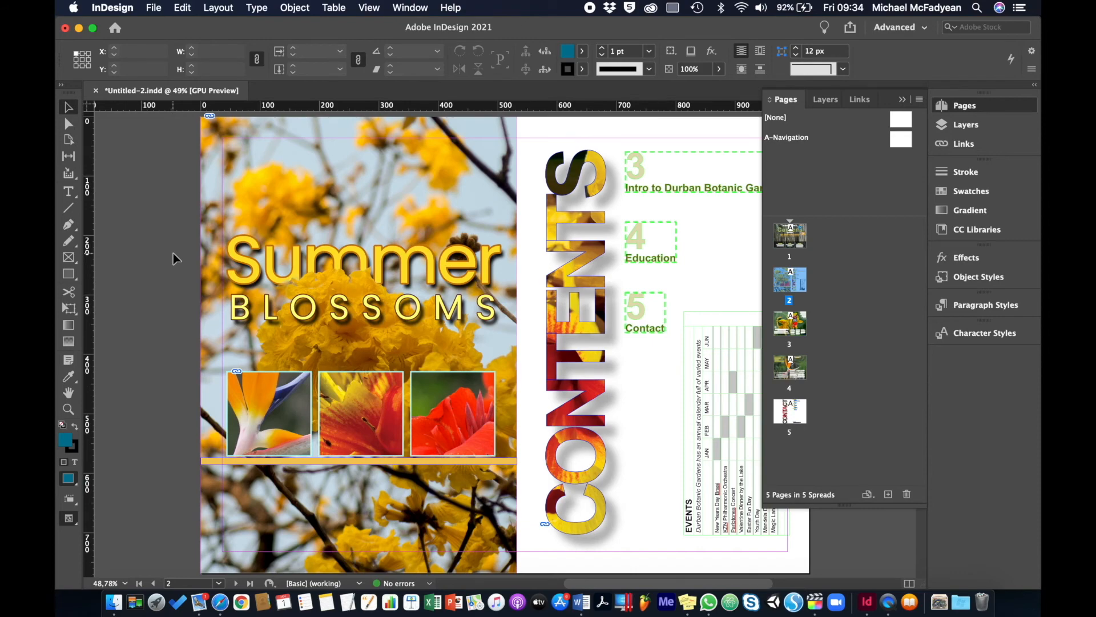
pyautogui.hotkey('shift', 'pagedown')
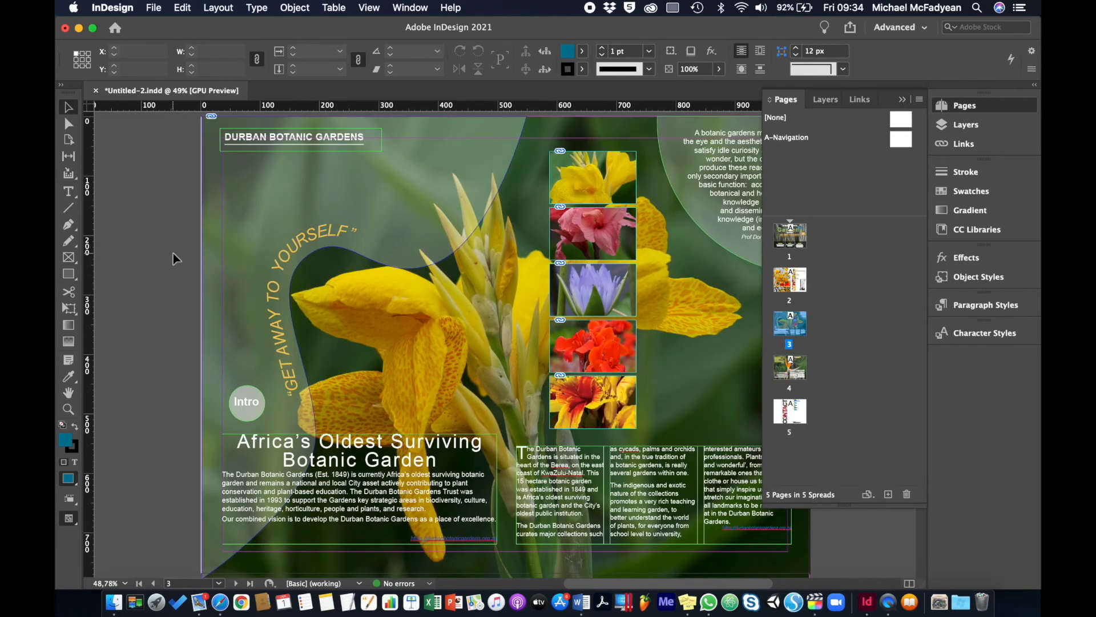
pyautogui.hotkey('shift', 'pagedown')
pyautogui.hotkey('shift', 'pagedown')
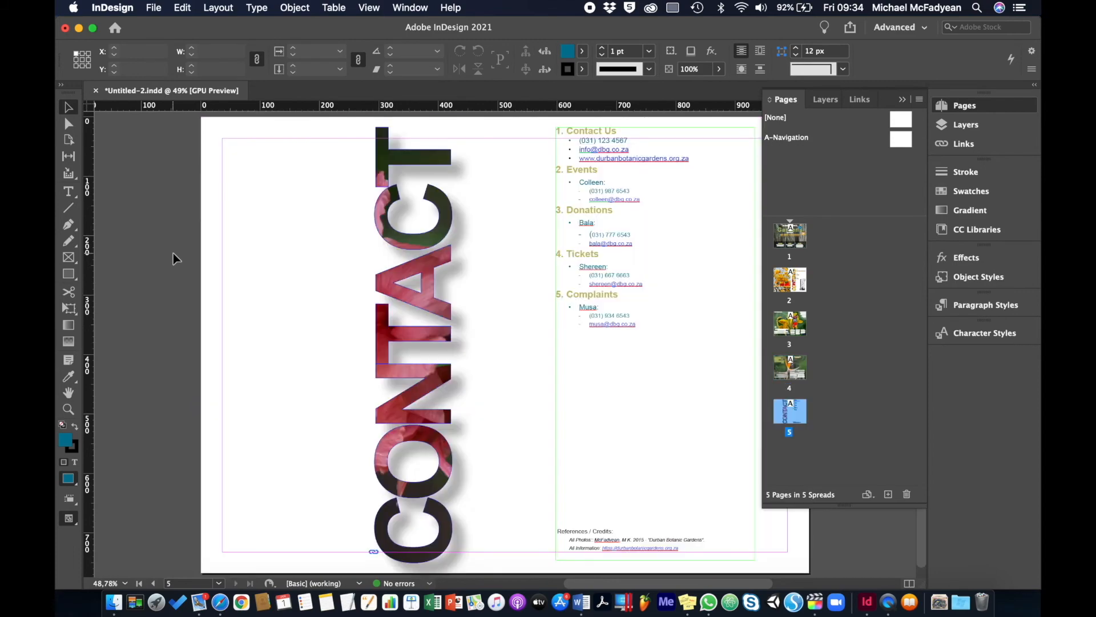
pyautogui.hotkey('shift', 'pageup')
pyautogui.hotkey('shift', 'pageup')
pyautogui.hotkey('shift', 'pageup')
pyautogui.hotkey('shift', 'pageup')
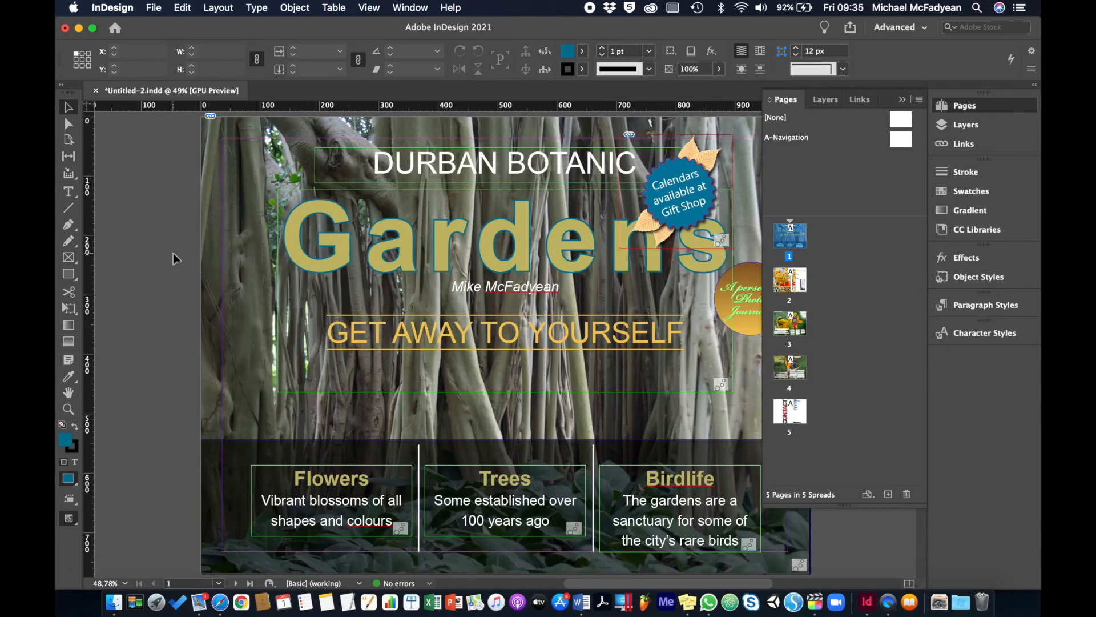
# Step: Stack the five flower images on page 3 by aligning their vertical centres
pyautogui.click(159, 195)
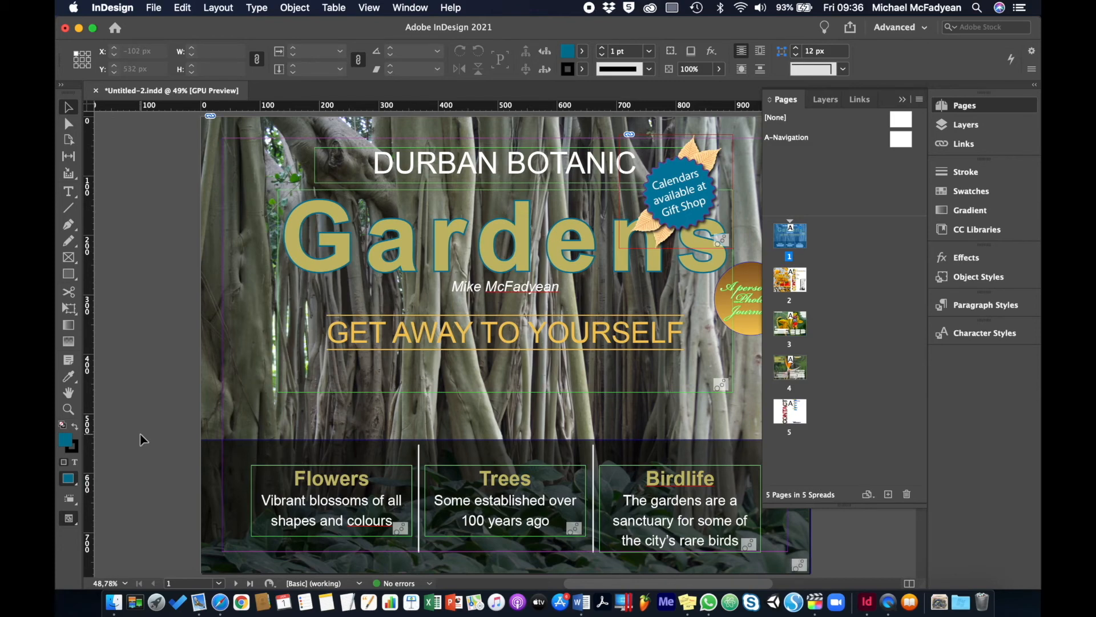
pyautogui.hotkey('shift', 'pagedown')
pyautogui.hotkey('shift', 'pagedown')
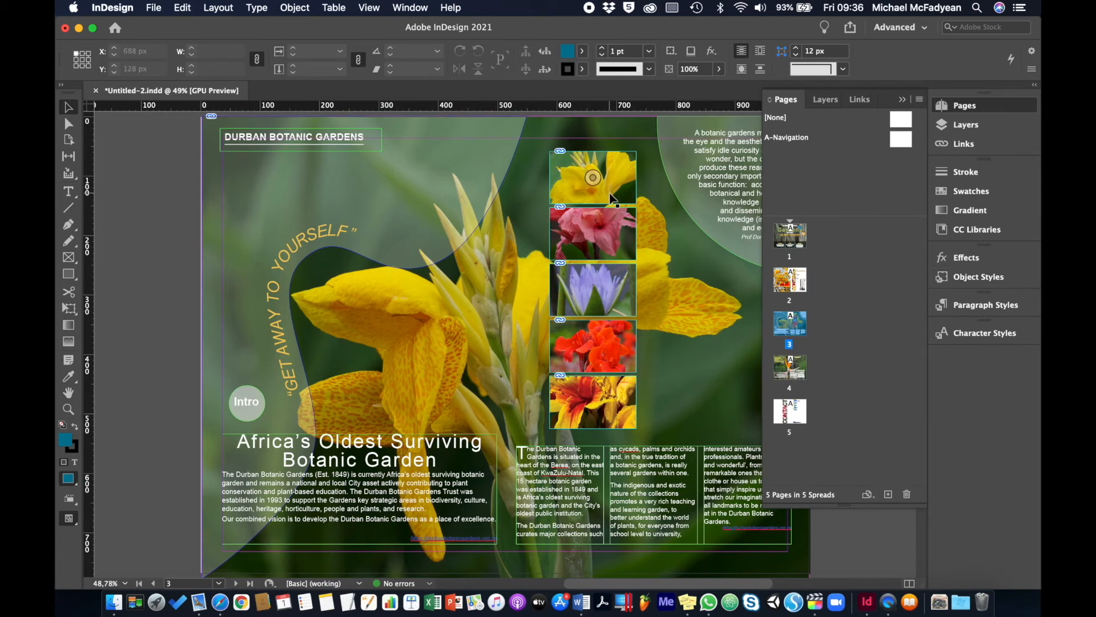
pyautogui.click(612, 222)
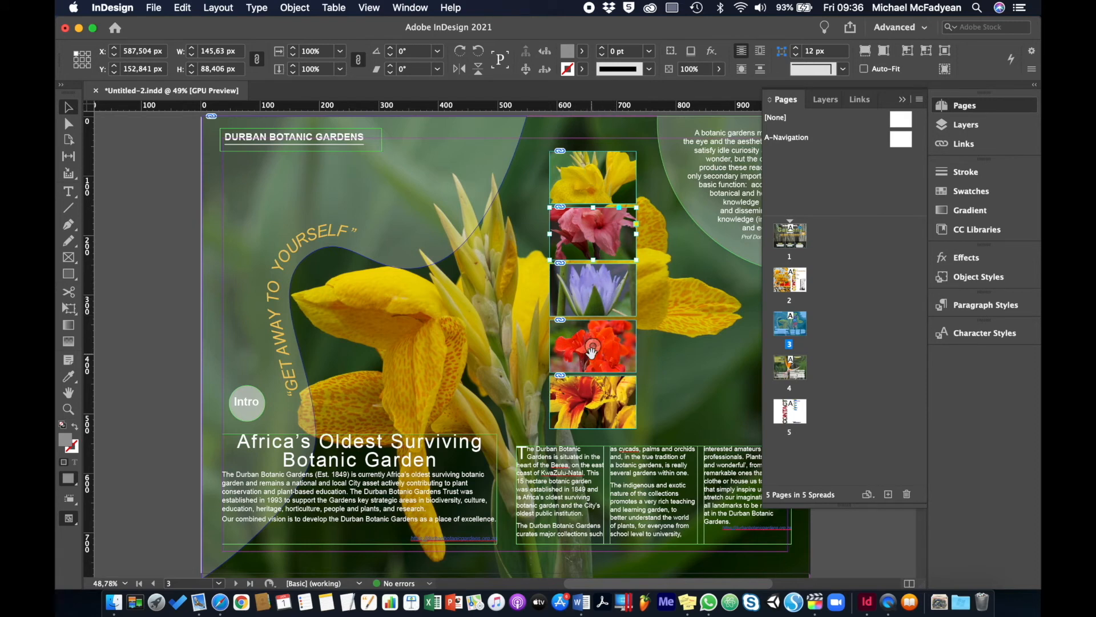
pyautogui.keyDown('shift'); pyautogui.click(624, 197); pyautogui.keyUp('shift')
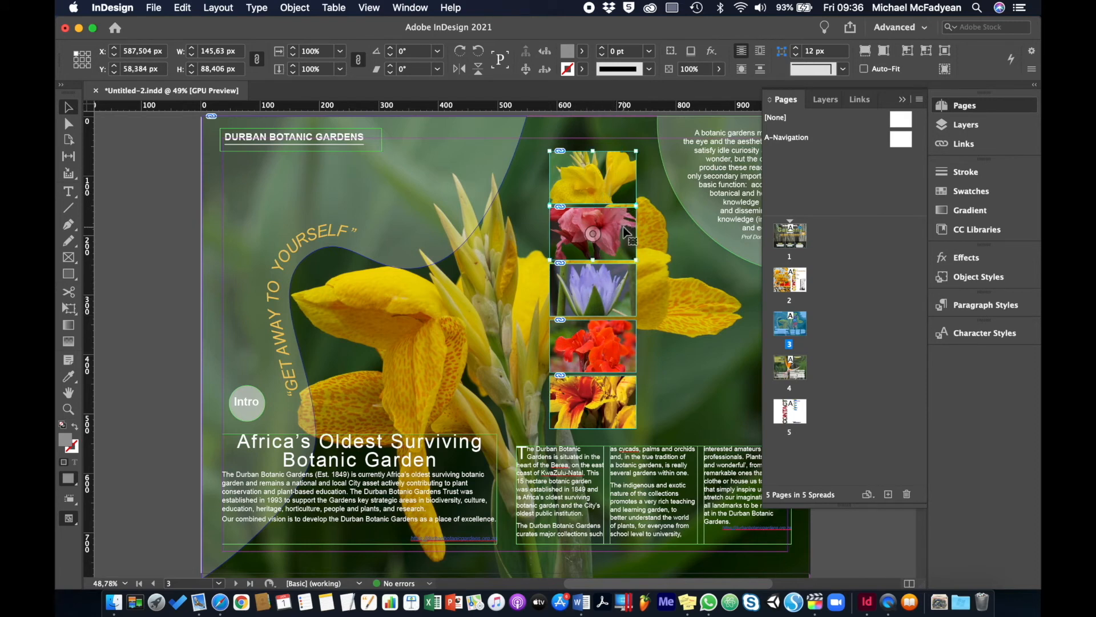
pyautogui.keyDown('shift'); pyautogui.click(617, 331); pyautogui.keyUp('shift')
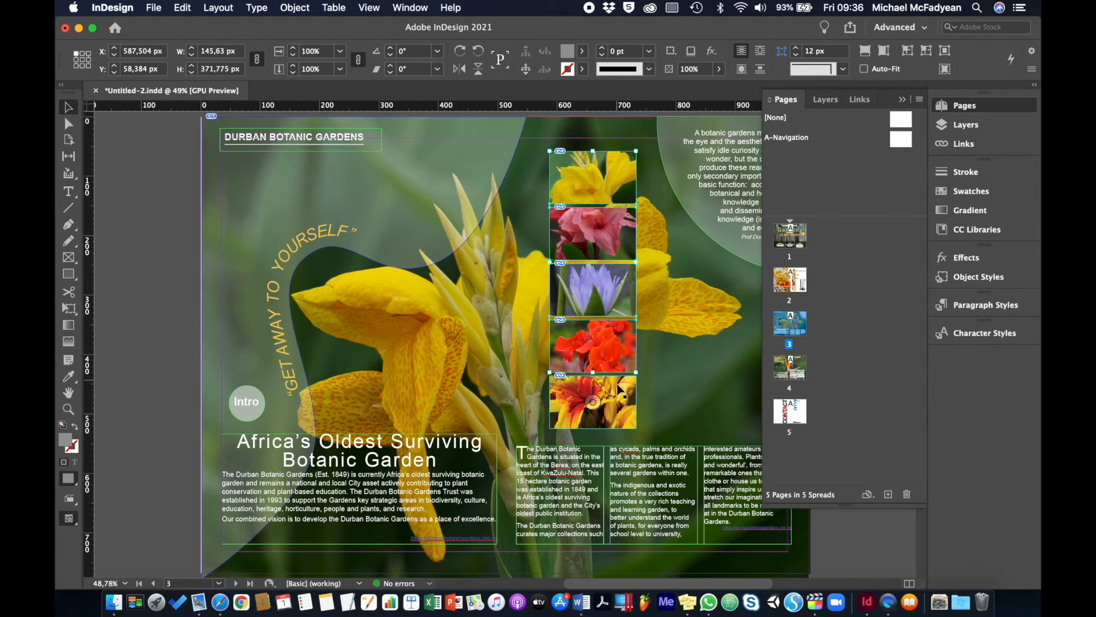
pyautogui.keyDown('shift'); pyautogui.click(619, 389); pyautogui.keyUp('shift')
pyautogui.click(409, 9)
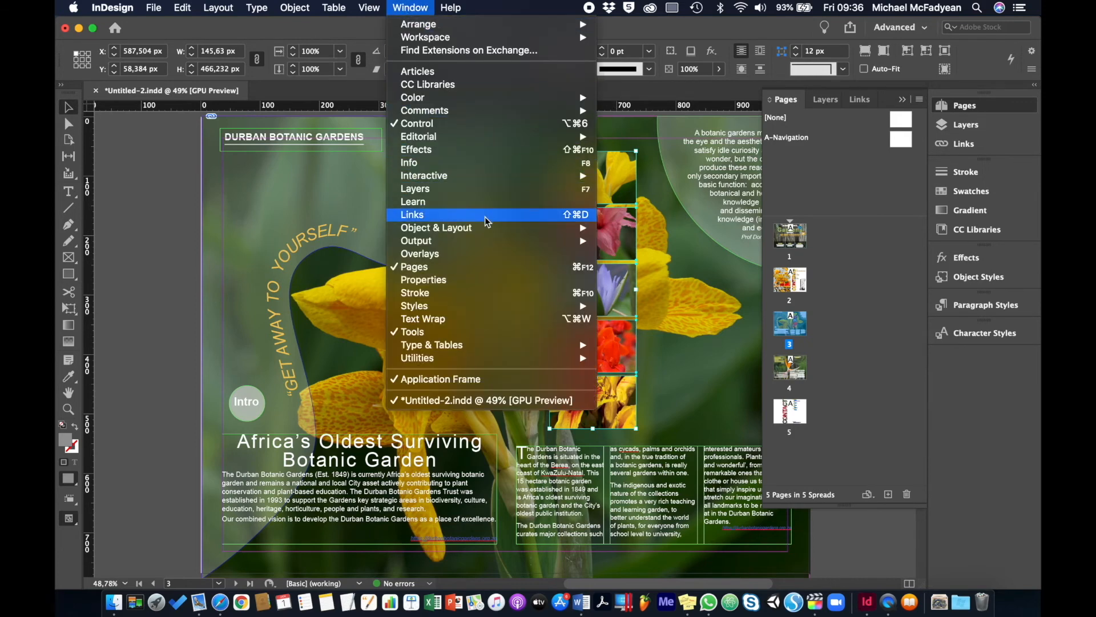
pyautogui.moveTo(571, 228)
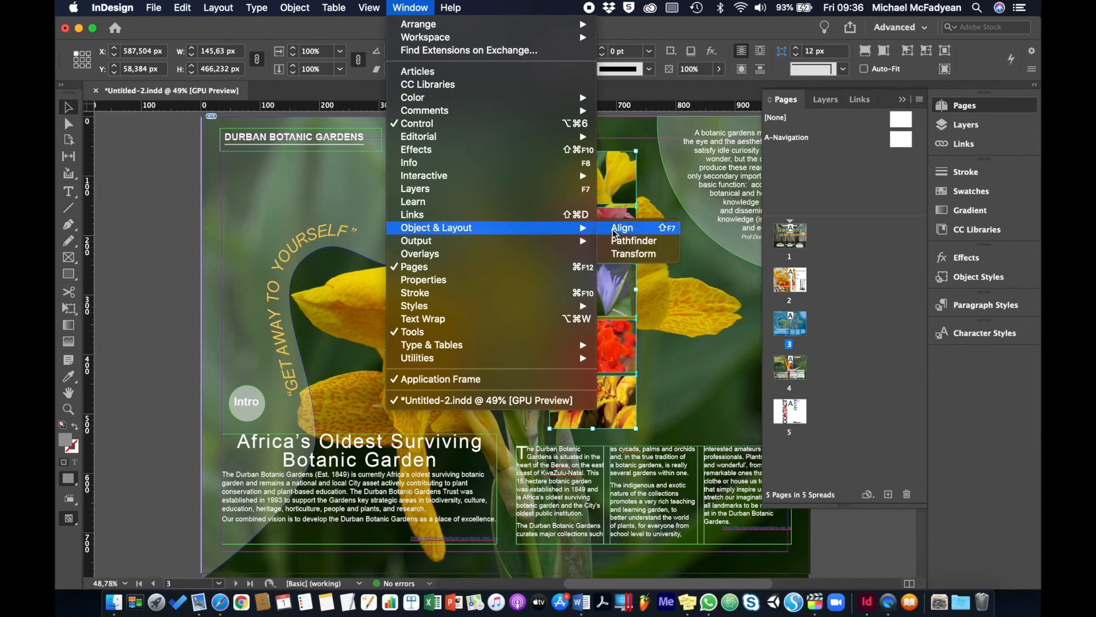
pyautogui.click(614, 232)
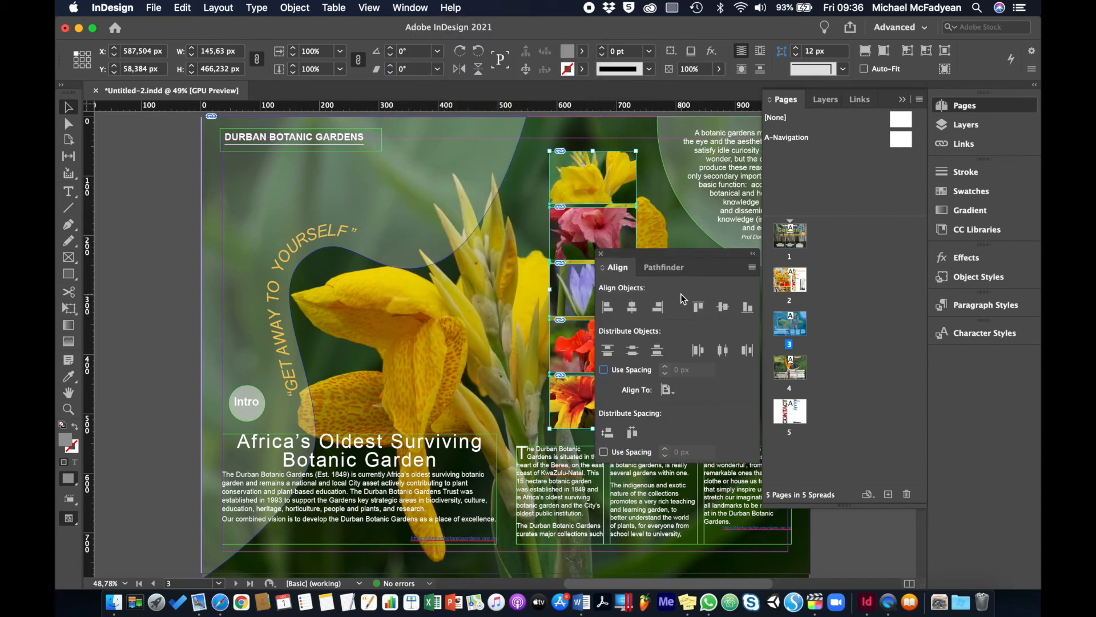
pyautogui.click(723, 309)
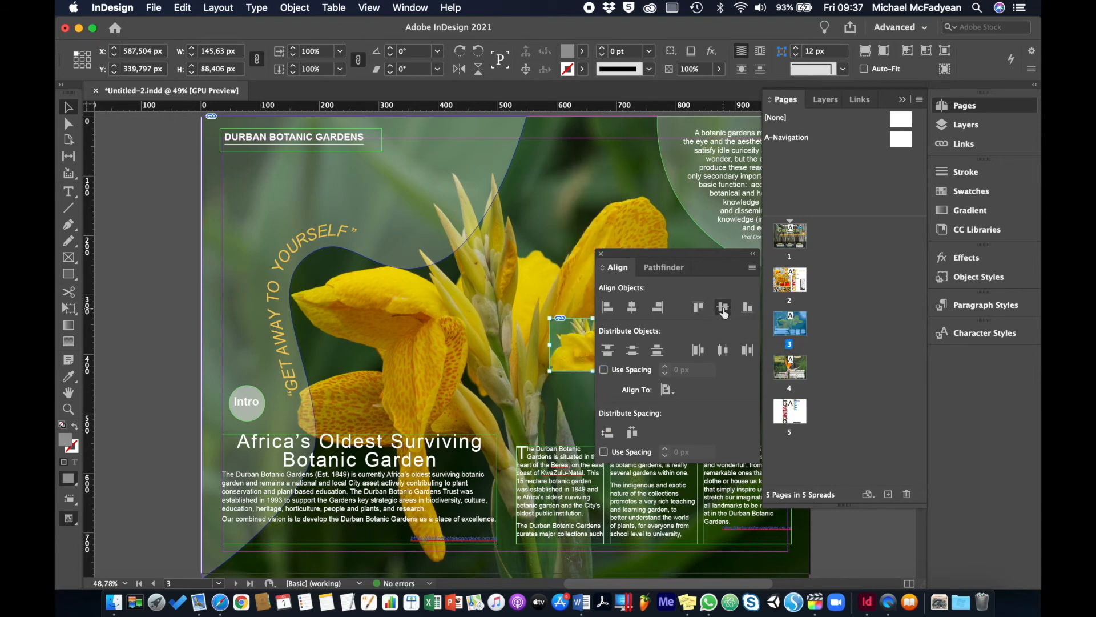
pyautogui.click(601, 255)
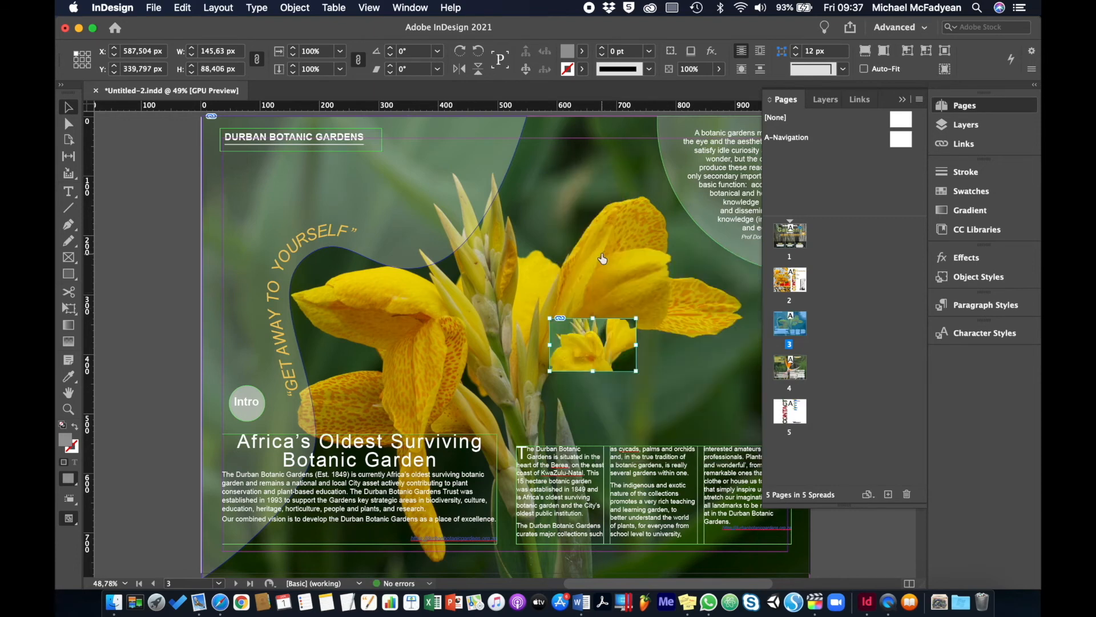
# Step: Scale the stacked flower images to about 415 × 252 px and nudge them 40 px up and 10 px left
pyautogui.press('e')
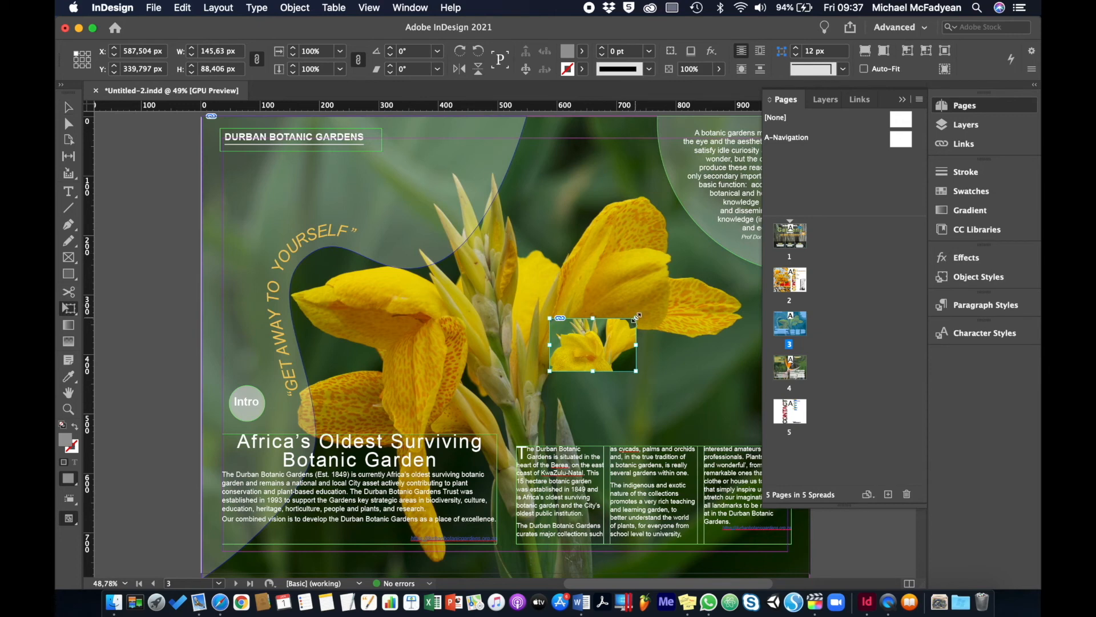
pyautogui.moveTo(636, 316); pyautogui.dragTo(708, 254)
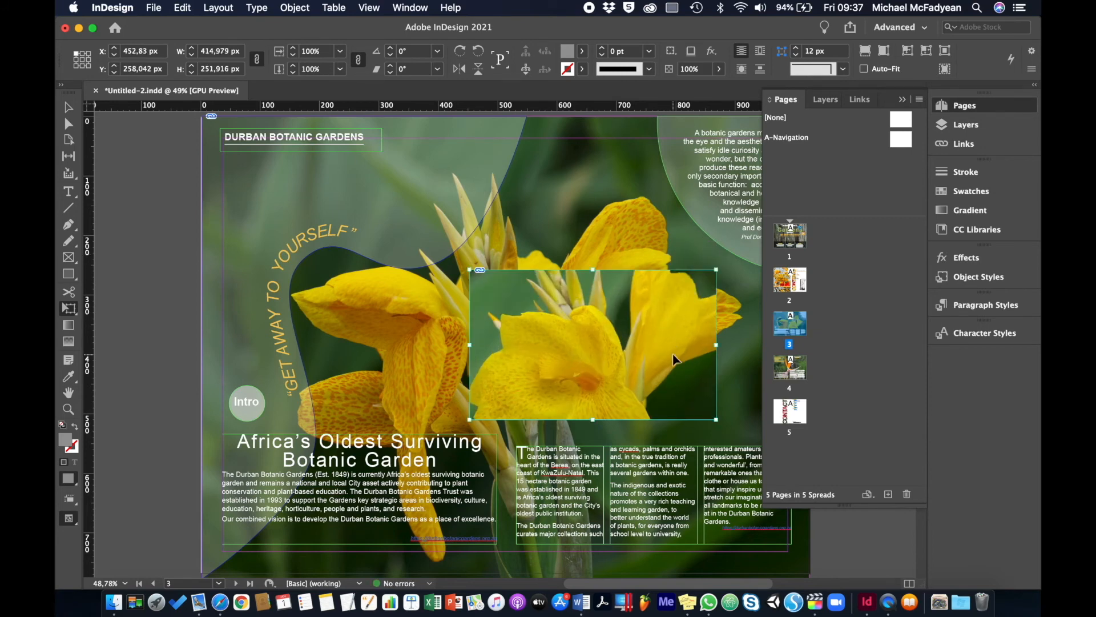
pyautogui.hotkey('shift', 'Up')
pyautogui.hotkey('shift', 'Up')
pyautogui.hotkey('shift', 'Up')
pyautogui.hotkey('shift', 'Up')
pyautogui.hotkey('shift', 'Left')
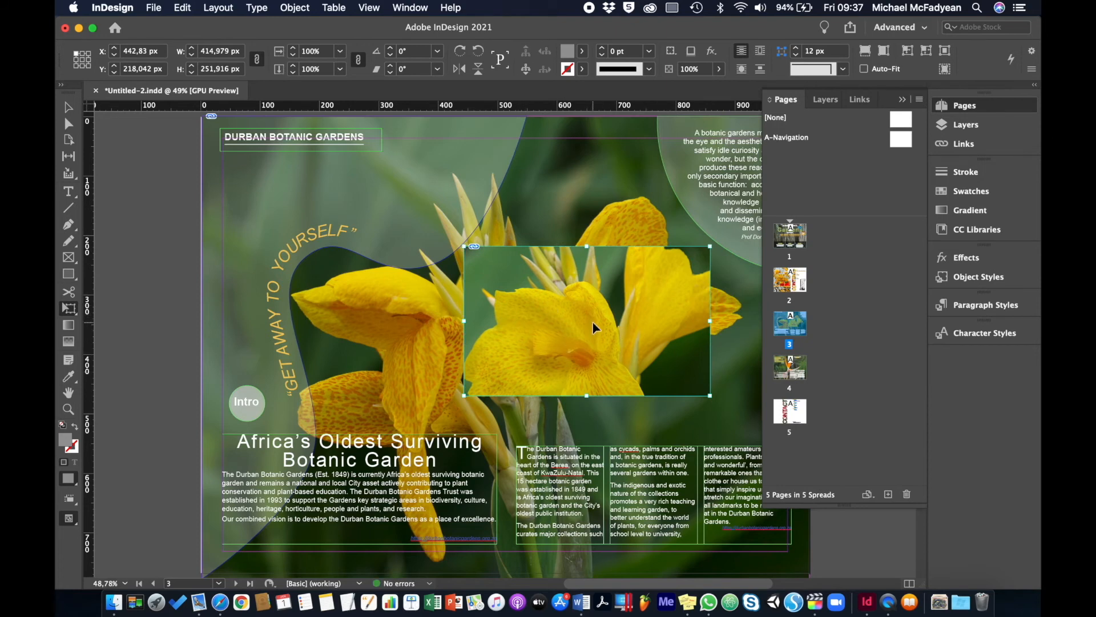
# Step: Convert the stacked flower images to a multi-state object named Slide Show
pyautogui.click(421, 8)
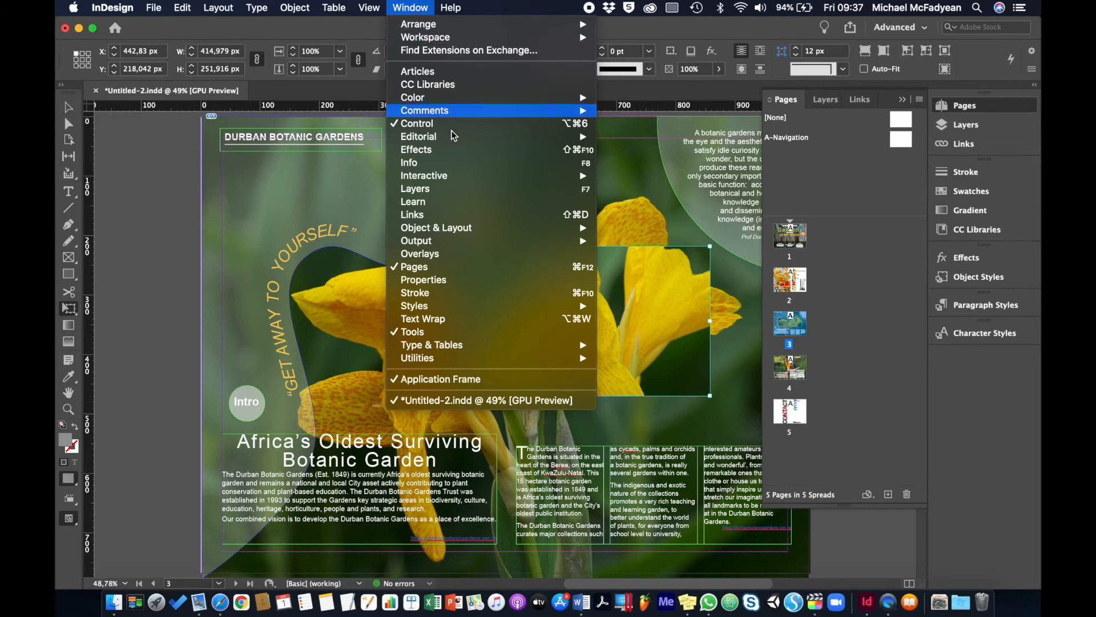
pyautogui.moveTo(571, 177)
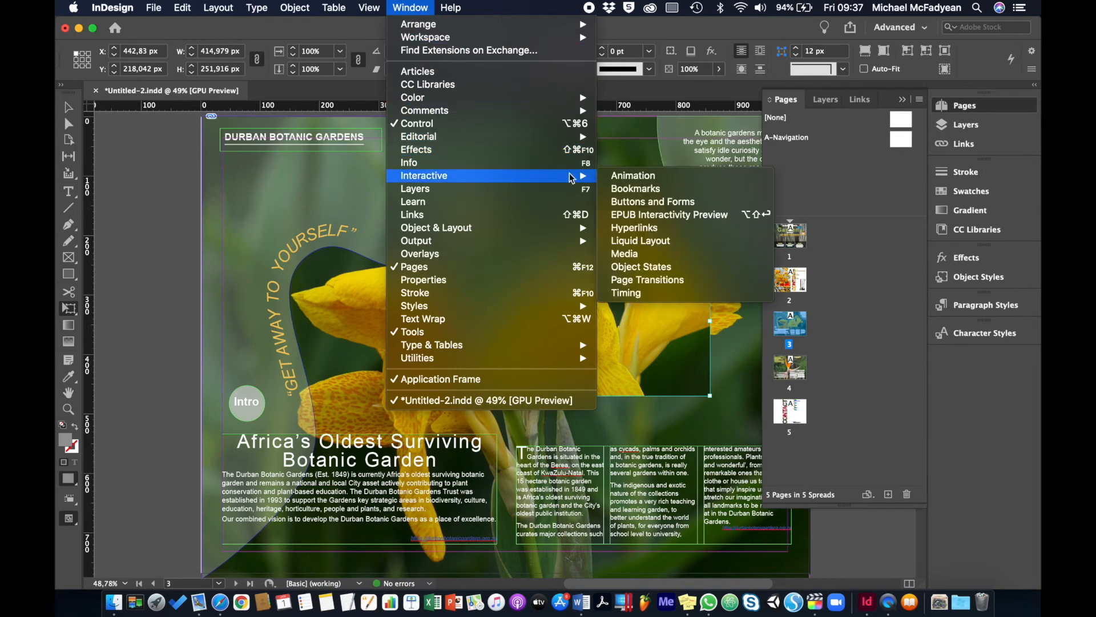
pyautogui.click(644, 268)
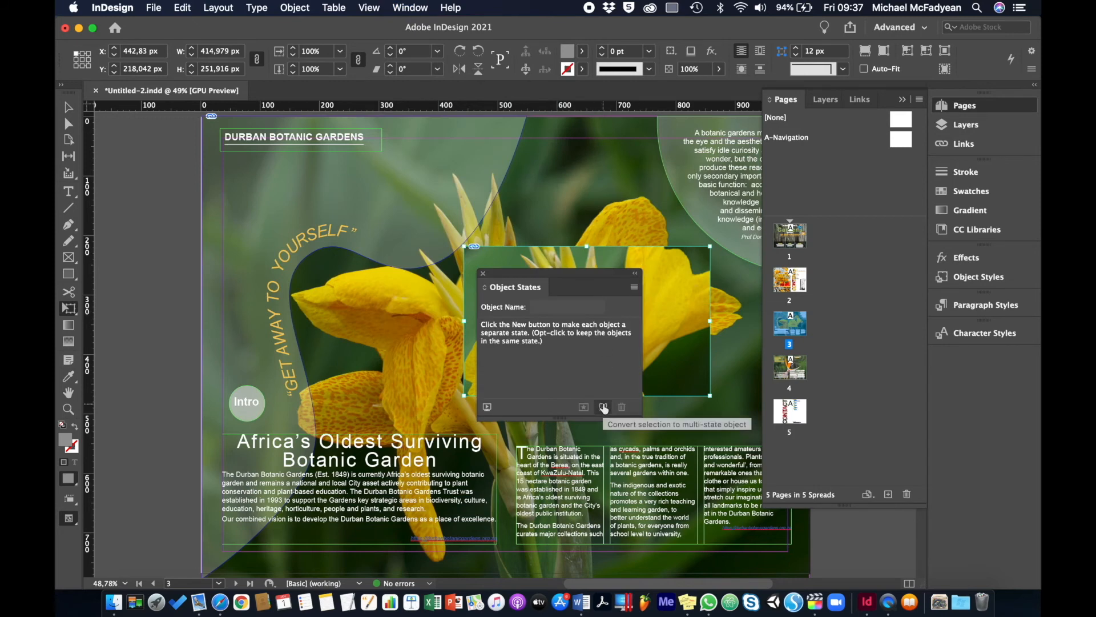
pyautogui.click(603, 407)
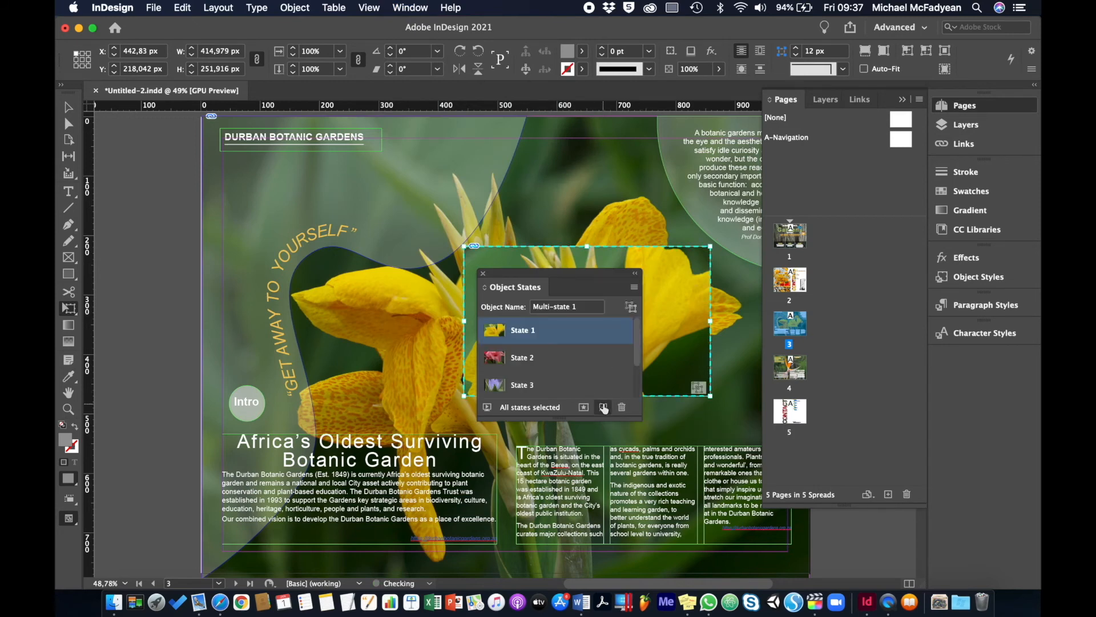
pyautogui.tripleClick(581, 306)
pyautogui.write('S')
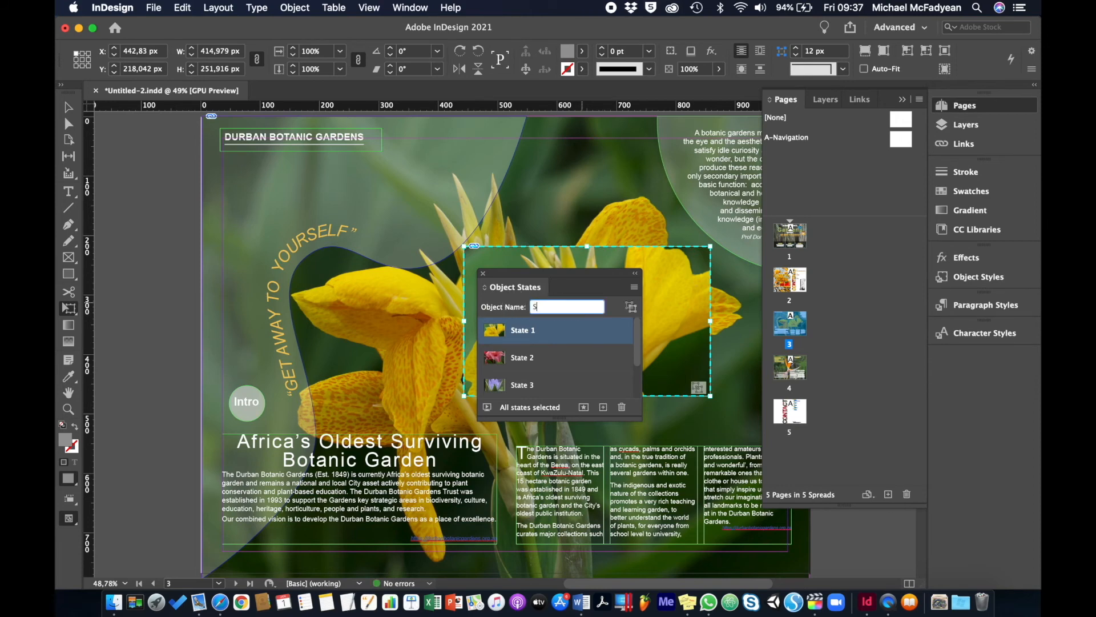
pyautogui.write('lide Show')
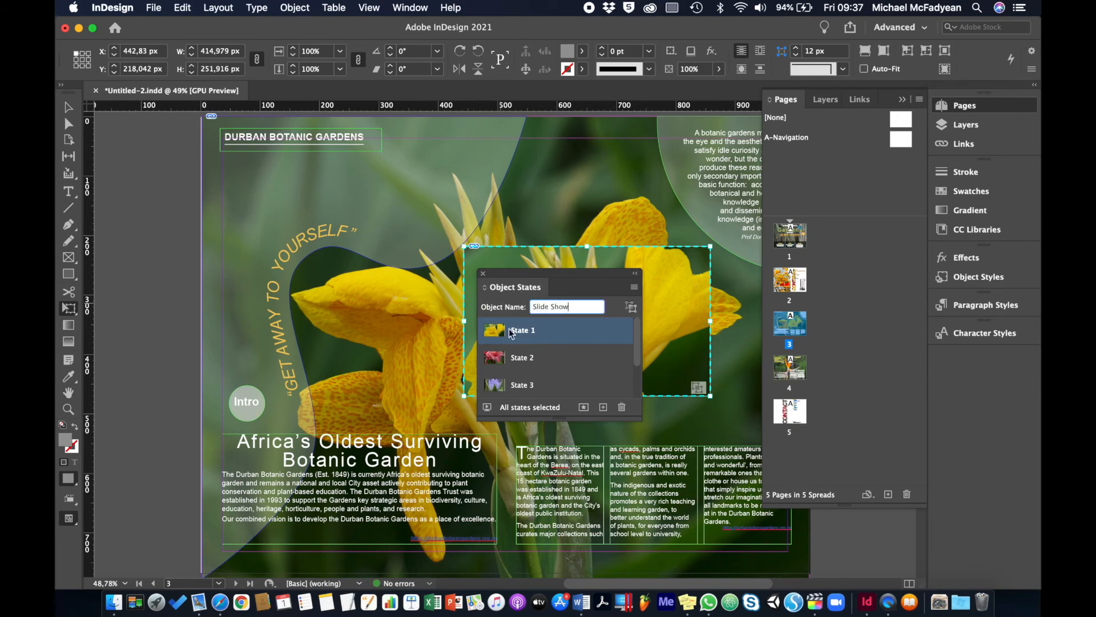
# Step: Step through the Slide Show object's states up to State 5 and close the object states settings
pyautogui.click(522, 358)
pyautogui.click(536, 381)
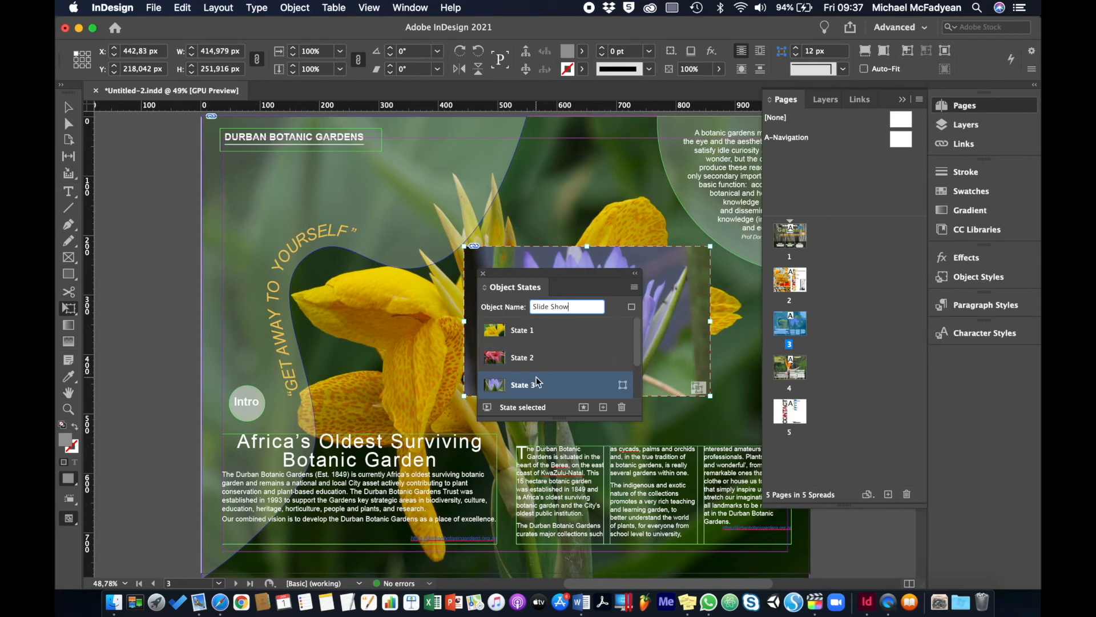
pyautogui.click(539, 381)
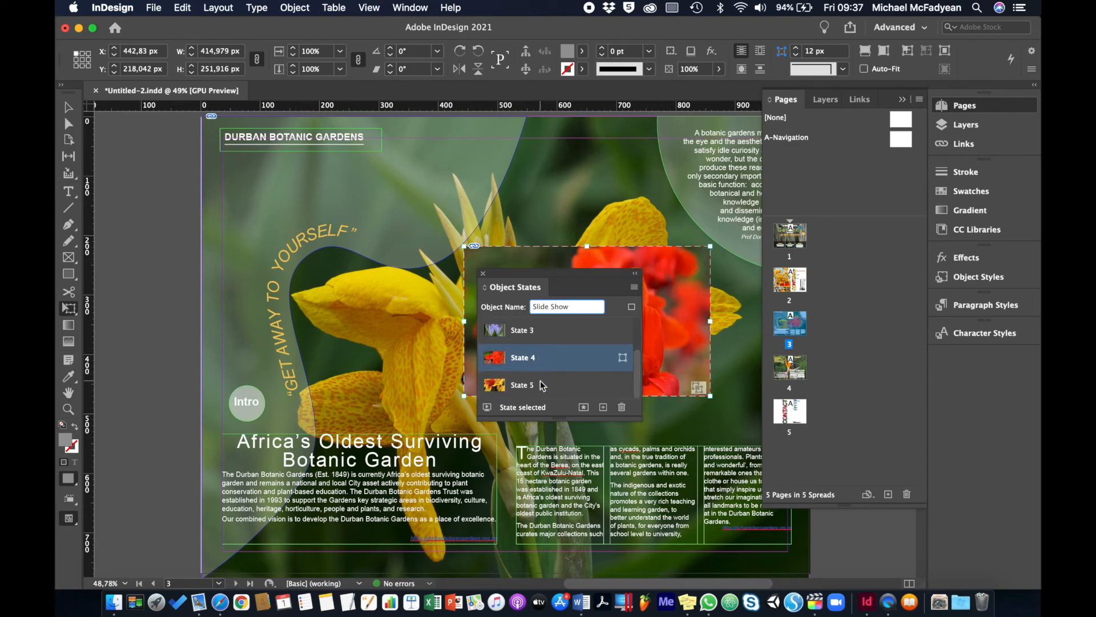
pyautogui.click(541, 385)
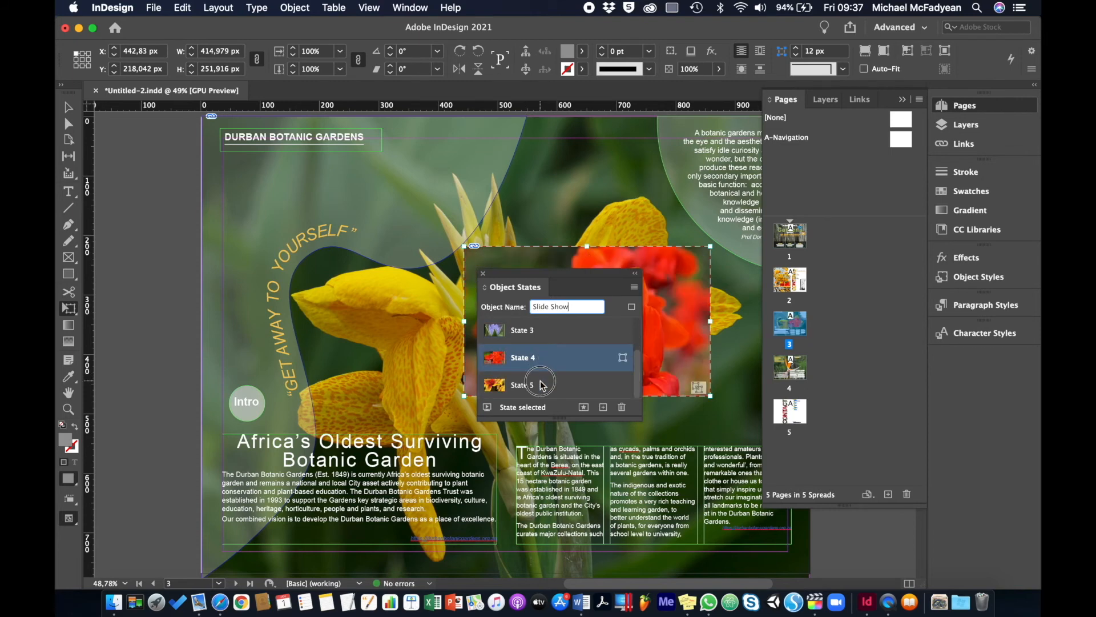
pyautogui.click(483, 275)
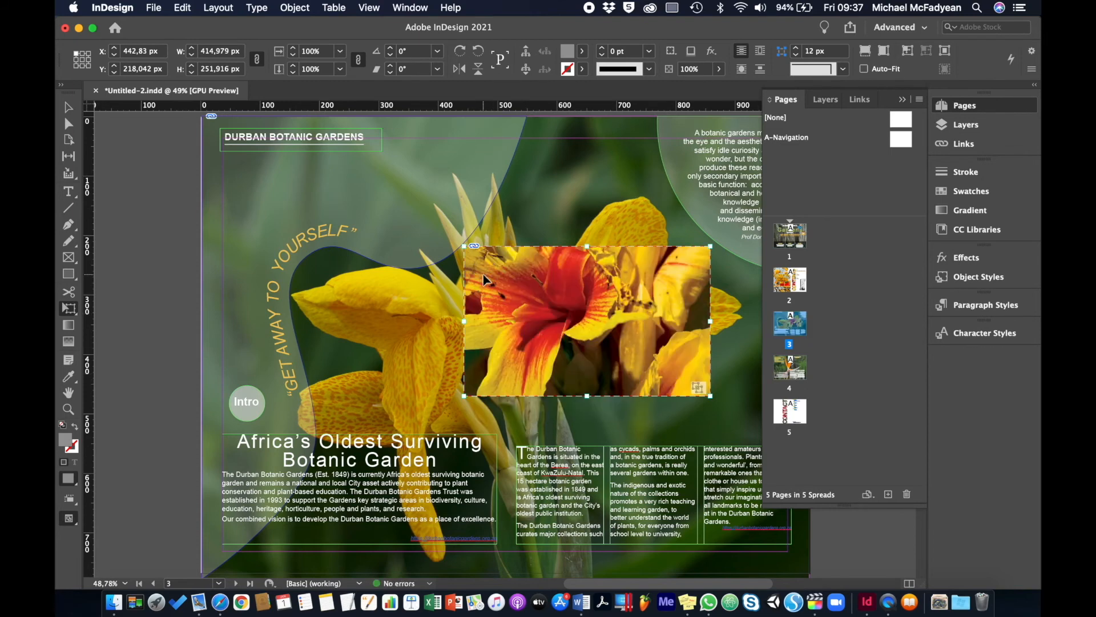
# Step: Move the slide show against the page's right margin, at X 572 px and Y about 241 px
pyautogui.click(69, 106)
pyautogui.click(128, 167)
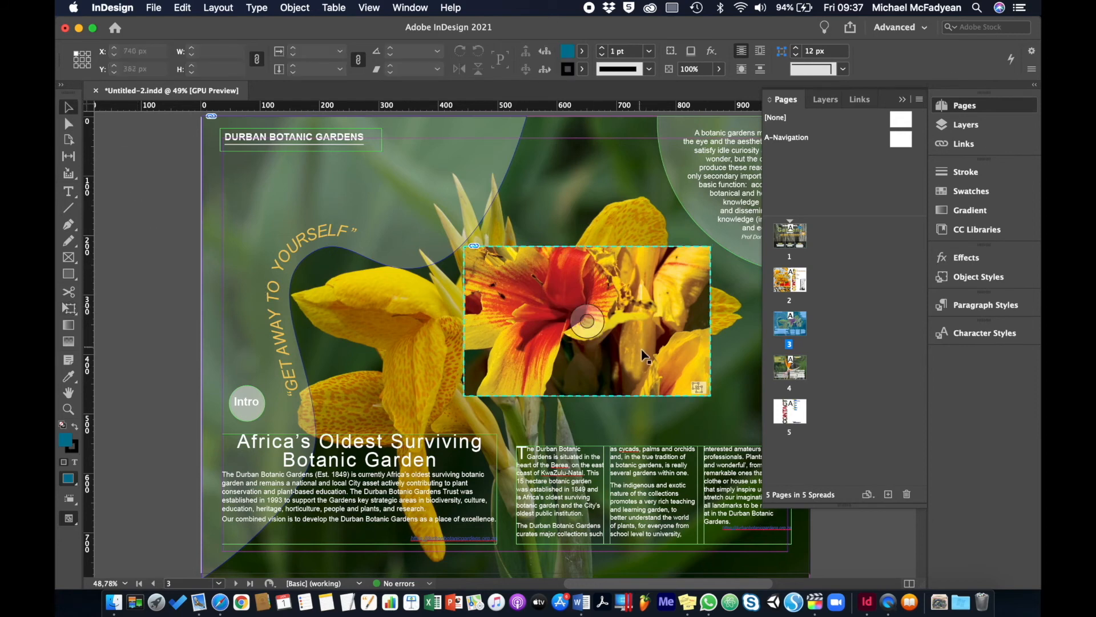
pyautogui.click(902, 99)
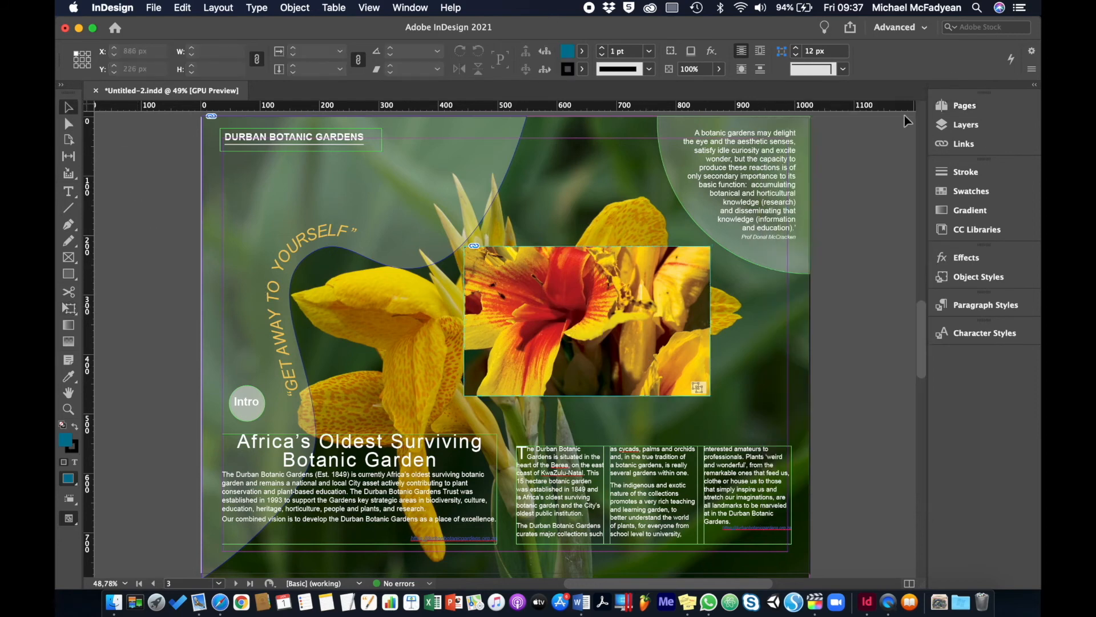
pyautogui.click(684, 355)
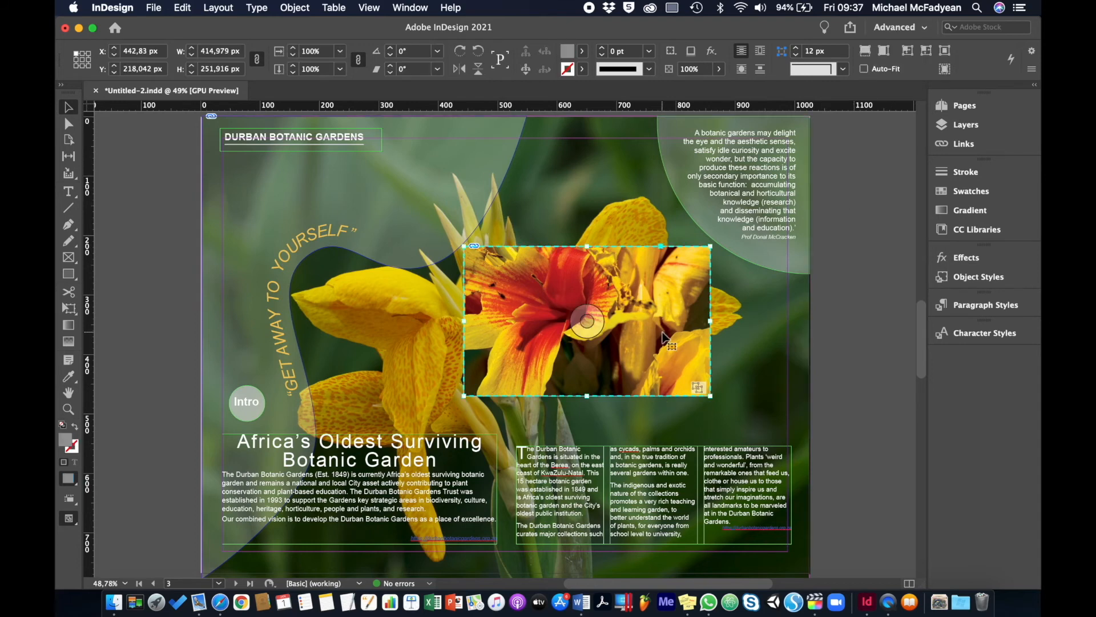
pyautogui.moveTo(684, 355); pyautogui.dragTo(740, 353)
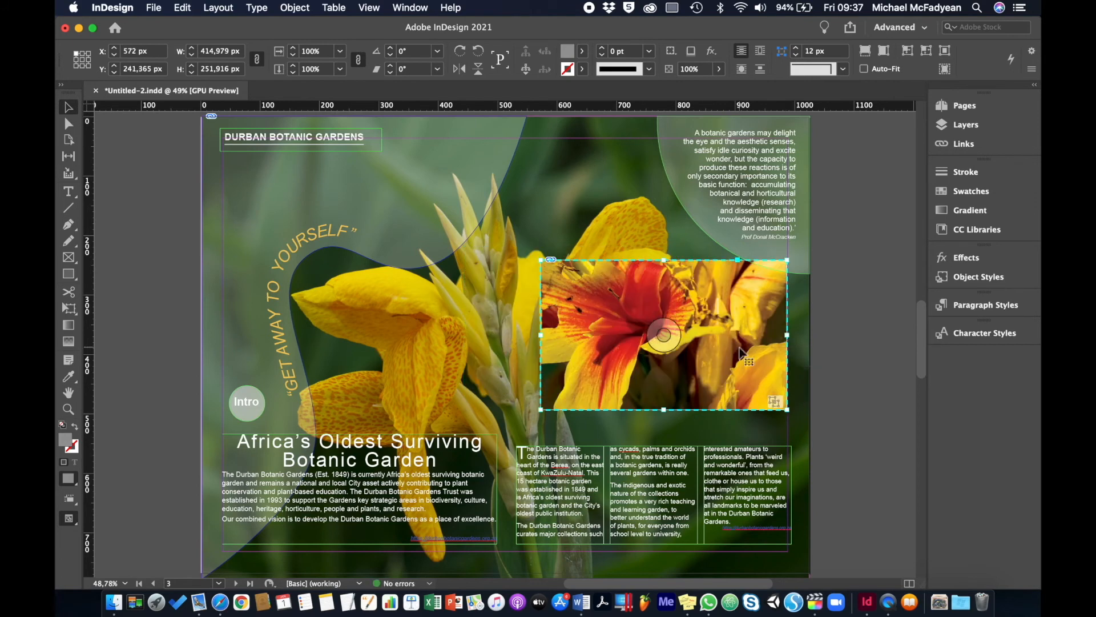
# Step: Show and unlock the Navigation layer and make it the active layer for new text
pyautogui.click(69, 190)
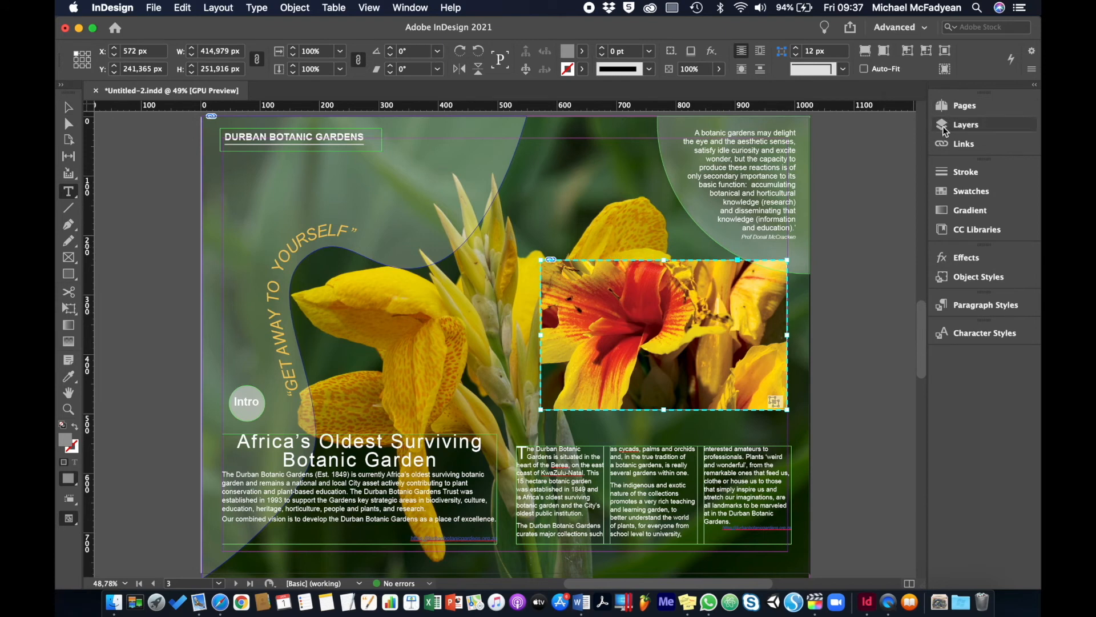
pyautogui.click(965, 124)
pyautogui.click(782, 118)
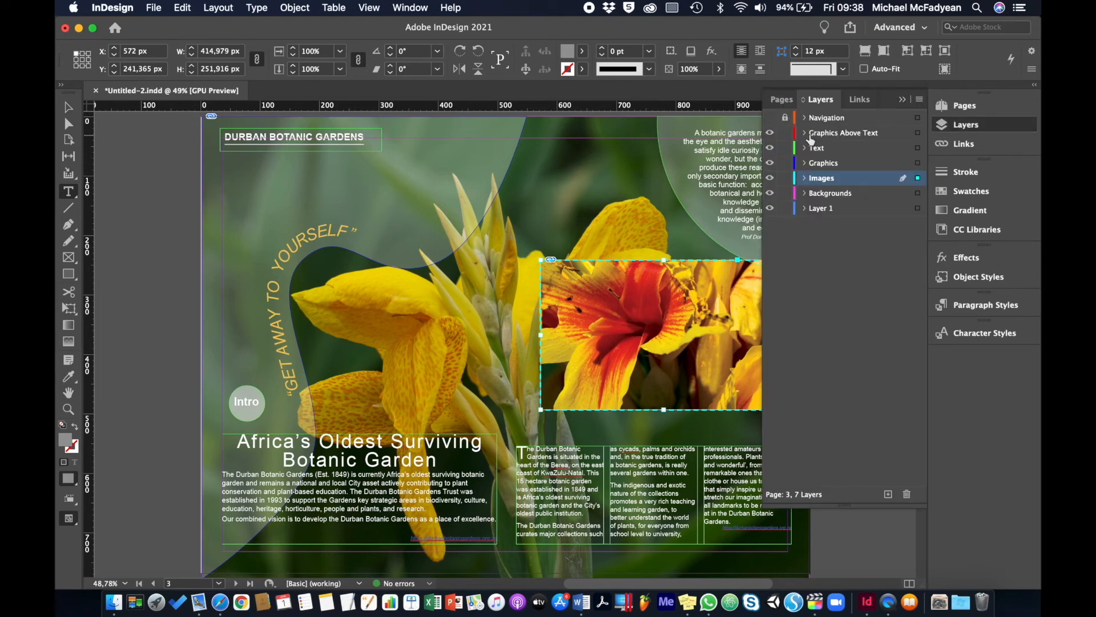
pyautogui.click(770, 118)
pyautogui.click(785, 118)
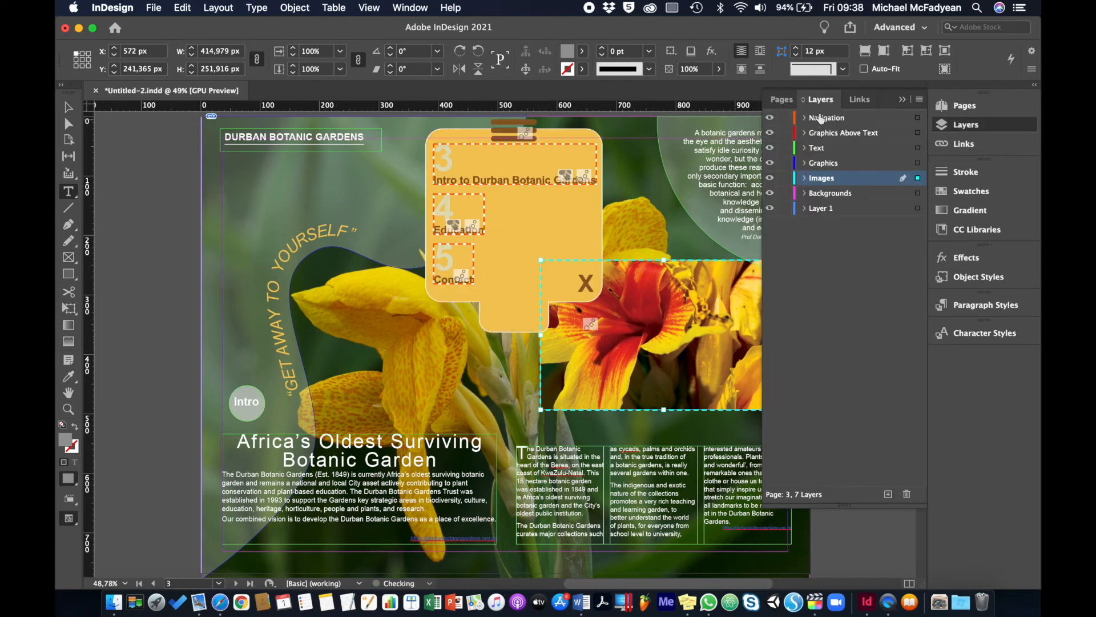
pyautogui.click(829, 118)
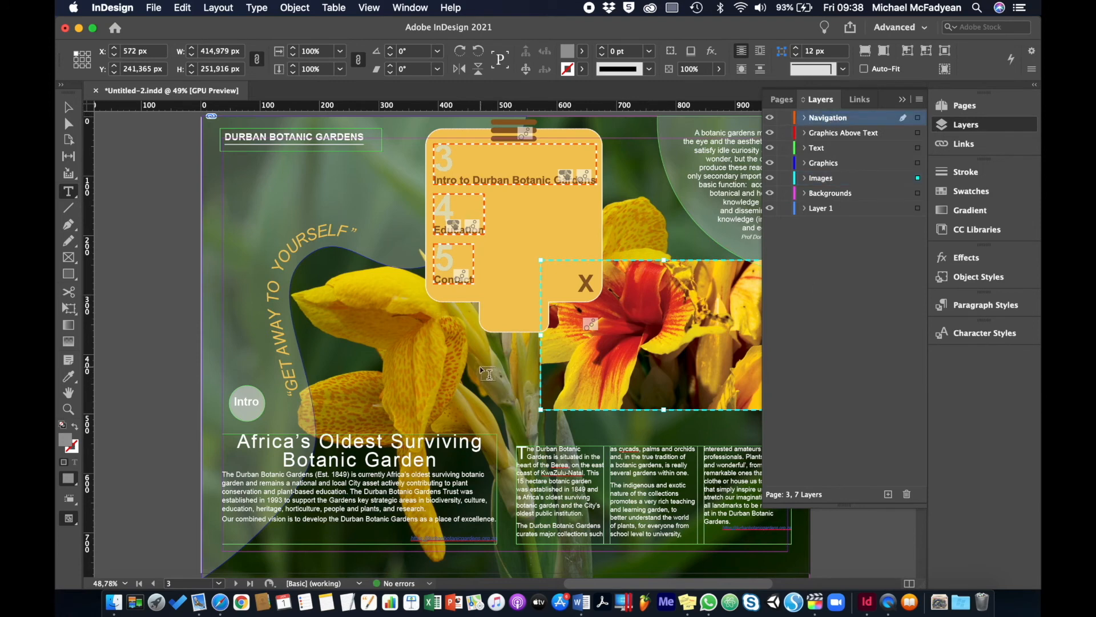
# Step: Create a text frame about 65 px wide and 50 px high beside the slide show, containing the character "<"
pyautogui.moveTo(480, 367); pyautogui.dragTo(520, 399)
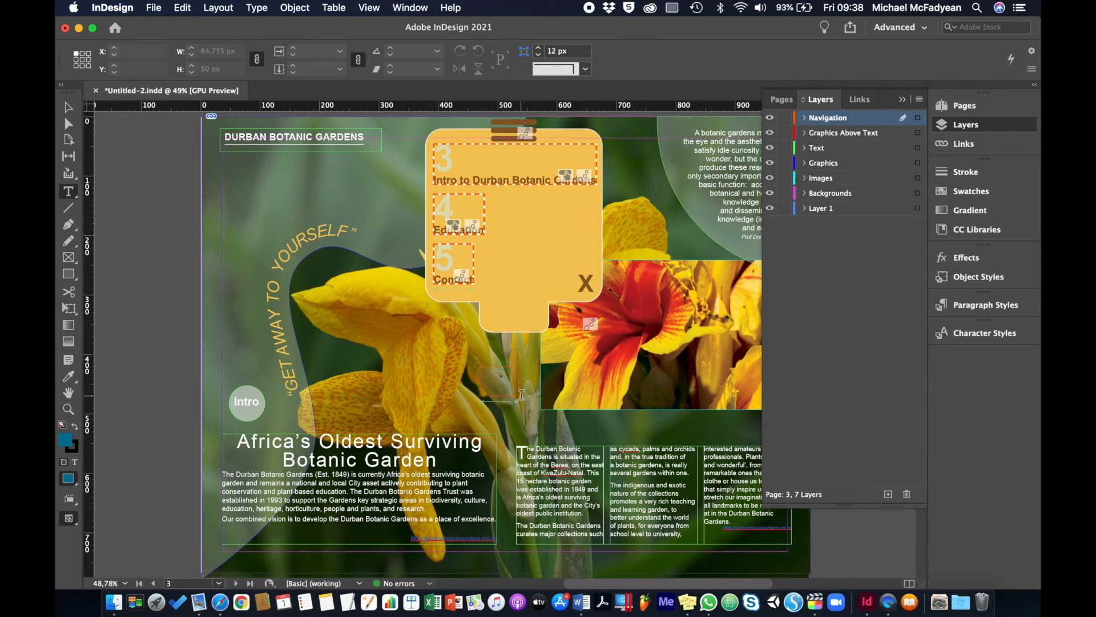
pyautogui.moveTo(521, 395); pyautogui.dragTo(521, 395)
pyautogui.keyDown('super'); pyautogui.click(556, 366); pyautogui.keyUp('super')
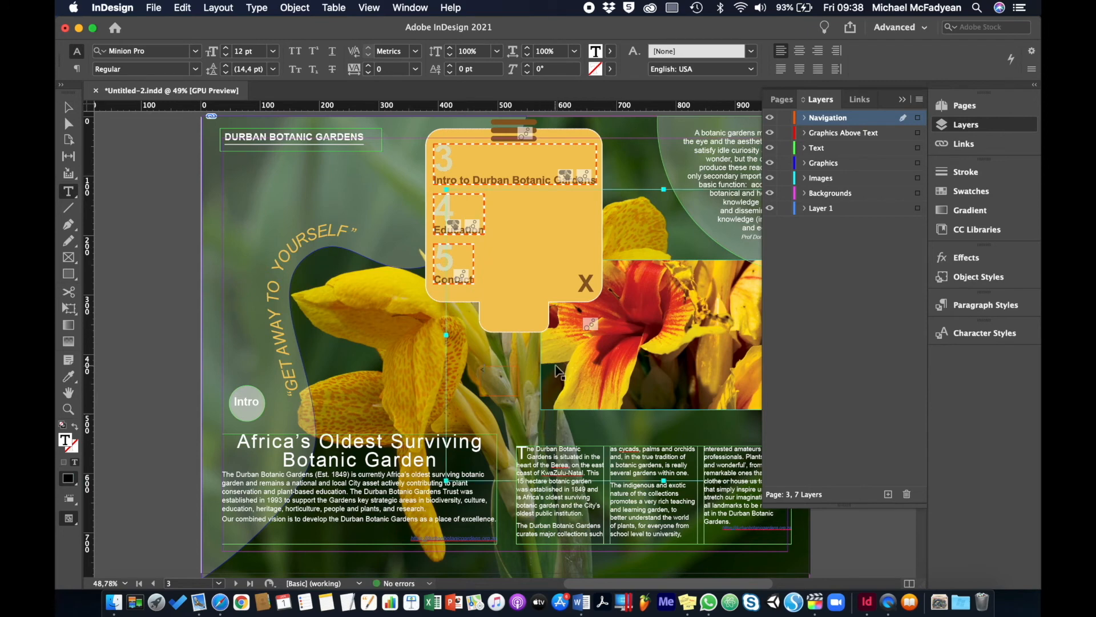
pyautogui.press('super+a')
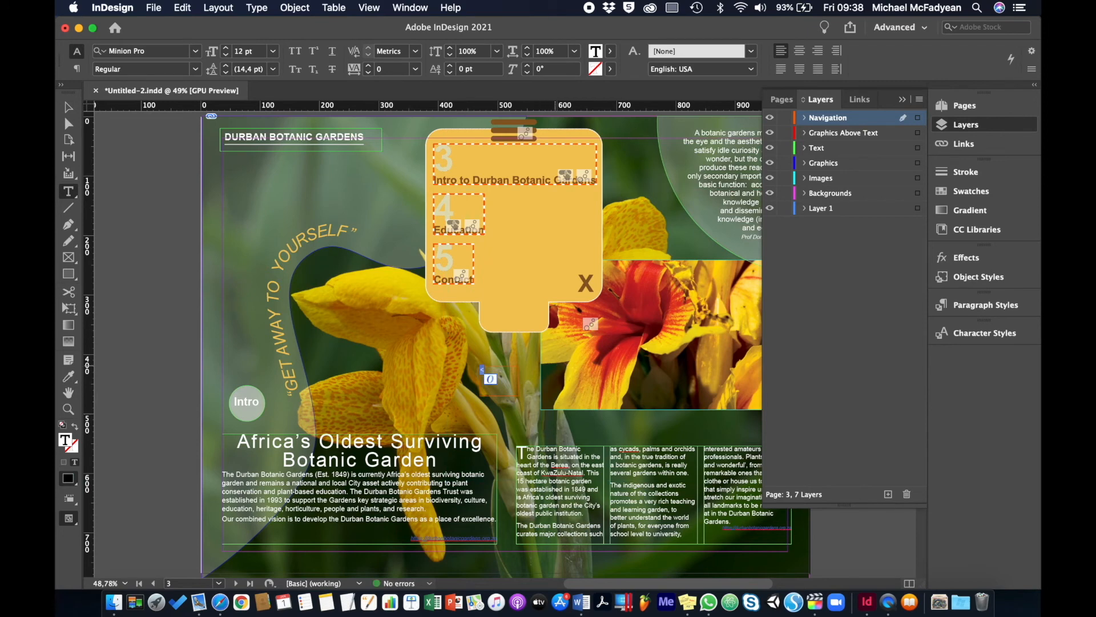
# Step: Format the "<" character as Arial Bold at 60 pt with the [Paper] fill colour
pyautogui.click(195, 51)
pyautogui.scroll(20, 131, 119)
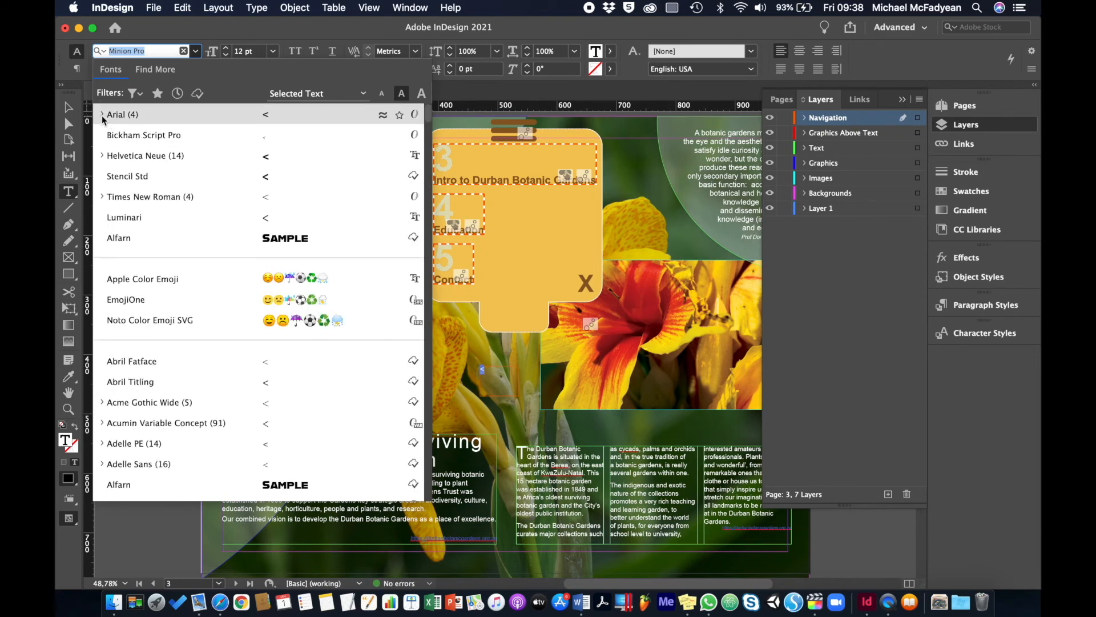
pyautogui.click(102, 114)
pyautogui.click(131, 151)
pyautogui.click(251, 52)
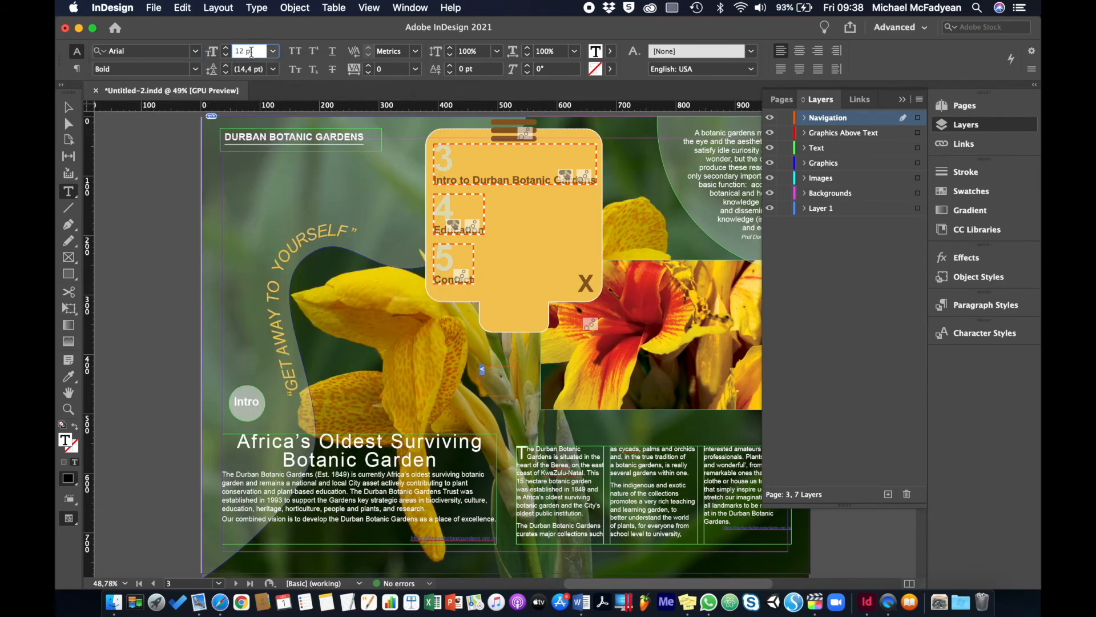
pyautogui.hotkey('shift', 'Up')
pyautogui.hotkey('shift', 'Up')
pyautogui.hotkey('shift', 'Up')
pyautogui.hotkey('shift', 'Up')
pyautogui.hotkey('shift', 'Up')
pyautogui.click(611, 51)
pyautogui.click(471, 123)
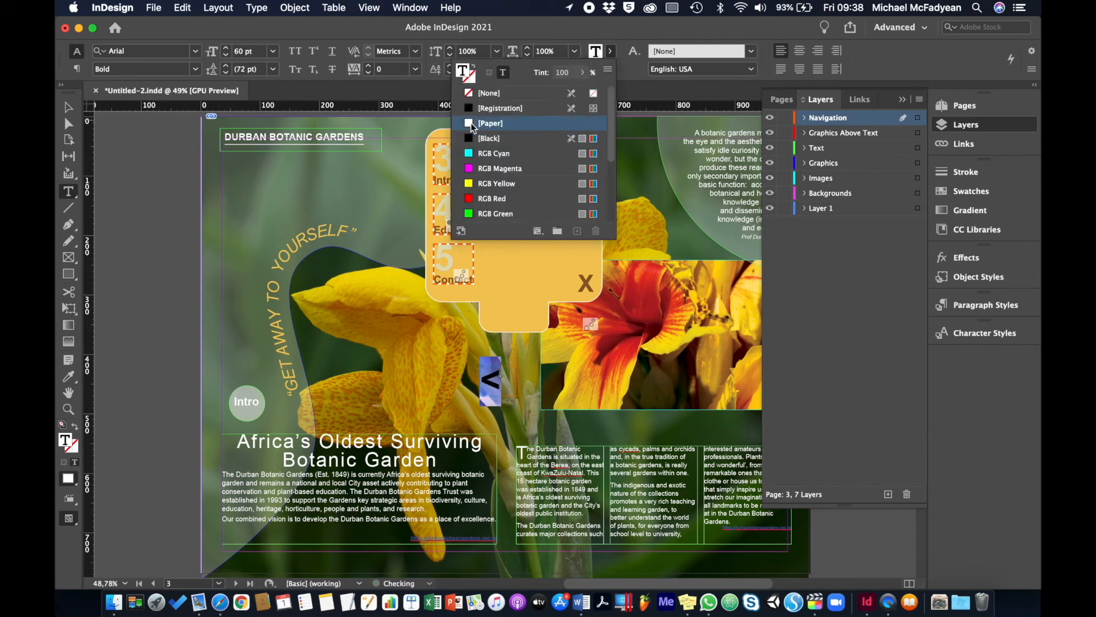
# Step: Convert the "<" text to outlines and move the arrow just beneath the slide show, at X 714 px and Y about 501 px
pyautogui.click(66, 109)
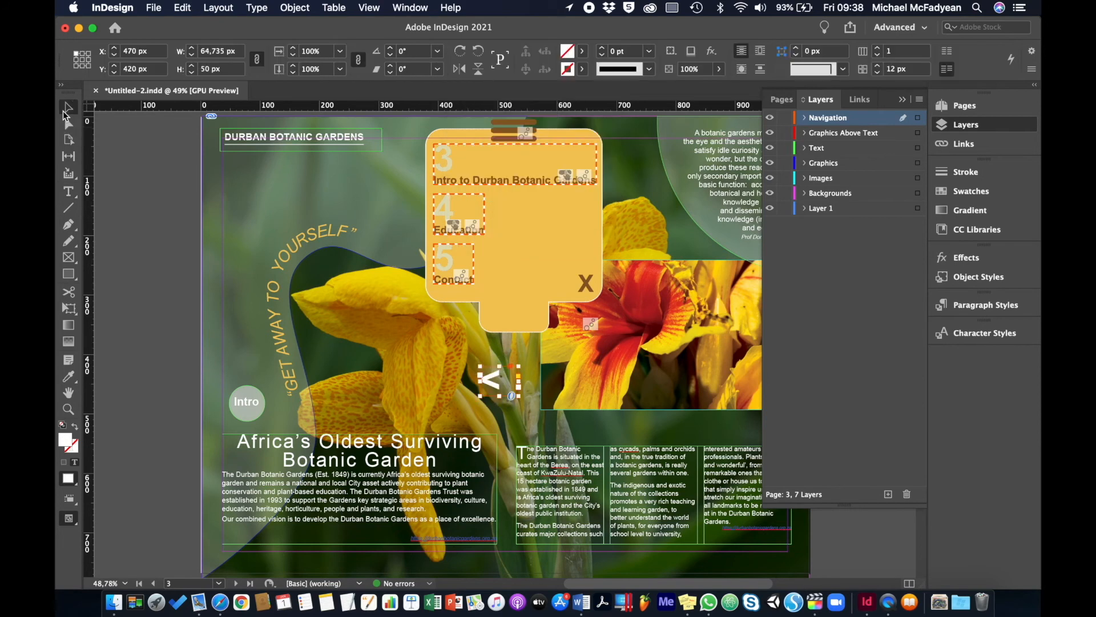
pyautogui.click(256, 8)
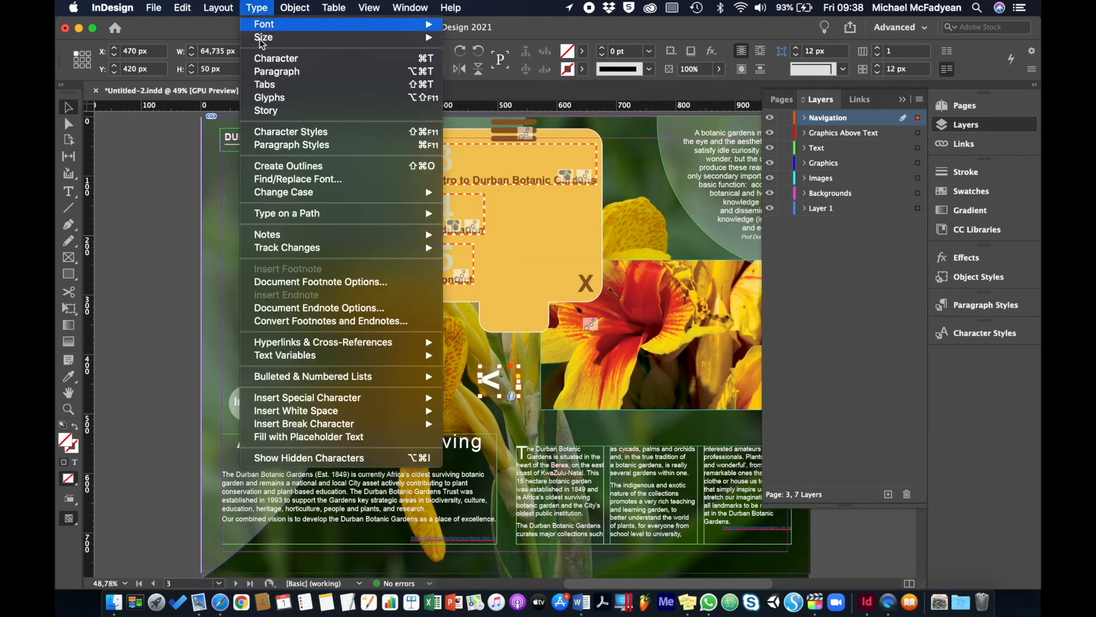
pyautogui.click(289, 166)
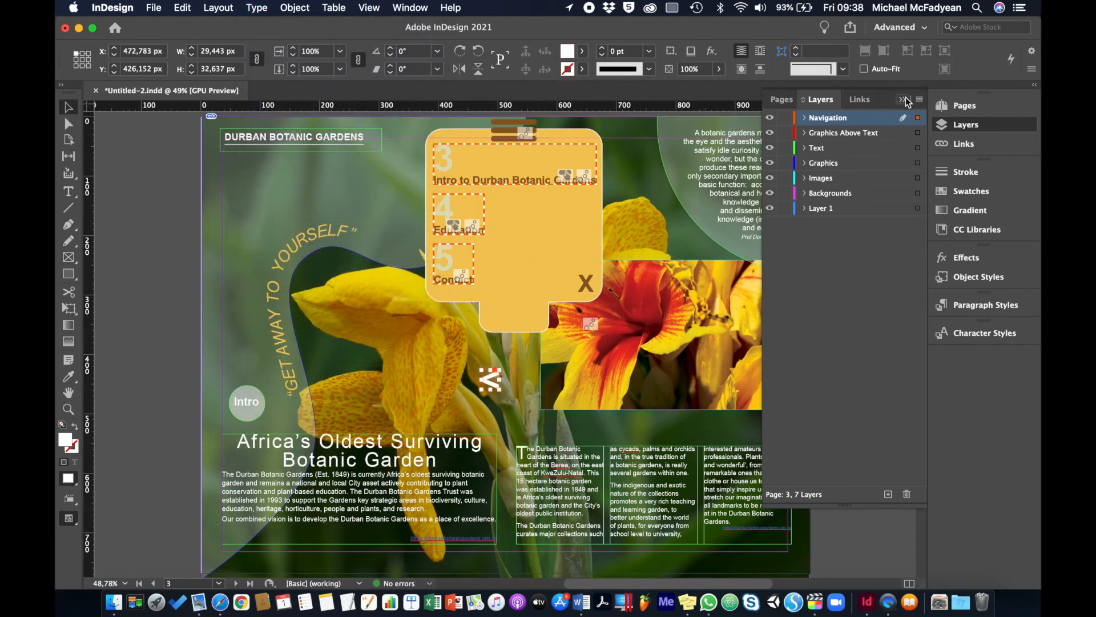
pyautogui.click(902, 99)
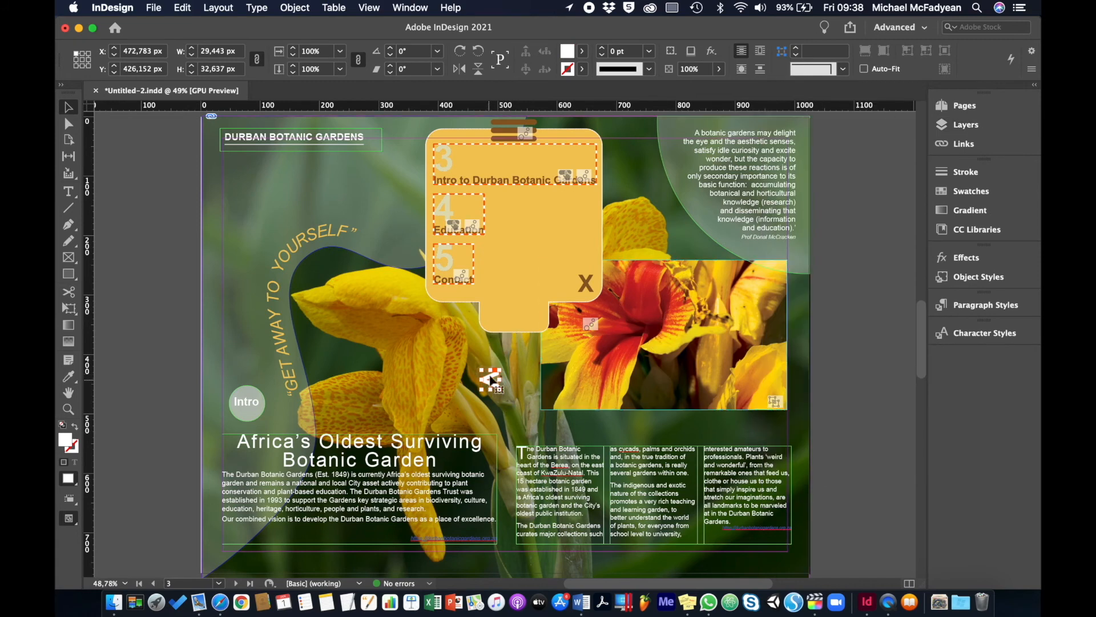
pyautogui.moveTo(490, 387); pyautogui.dragTo(635, 428)
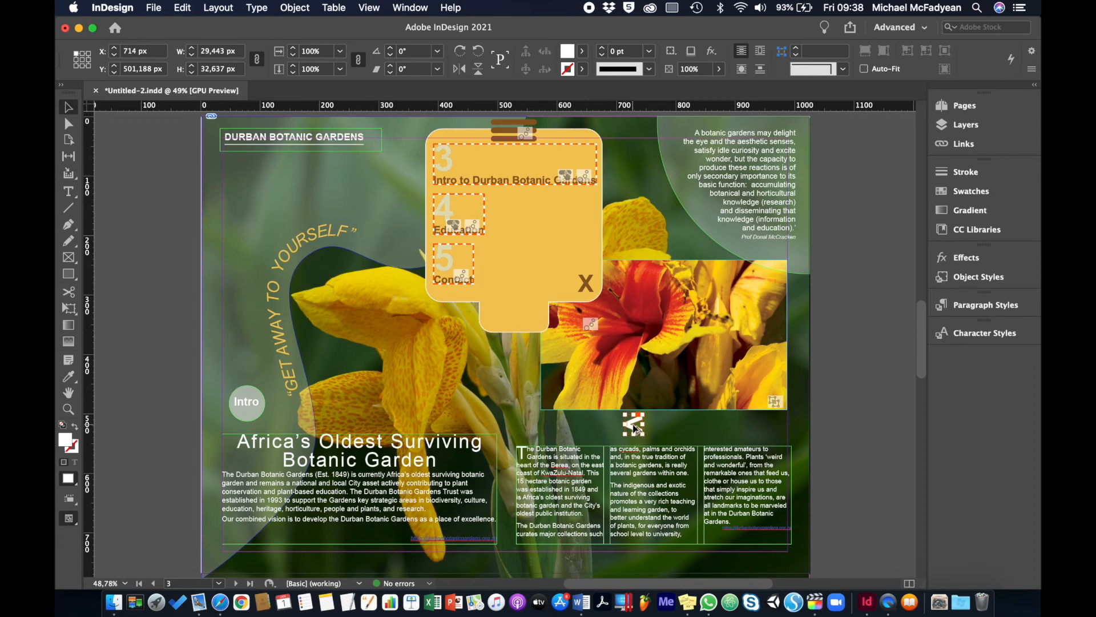
# Step: Duplicate the arrow, rotate the copy 180° and place it just to the right of the original
pyautogui.moveTo(635, 428); pyautogui.dragTo(665, 427)
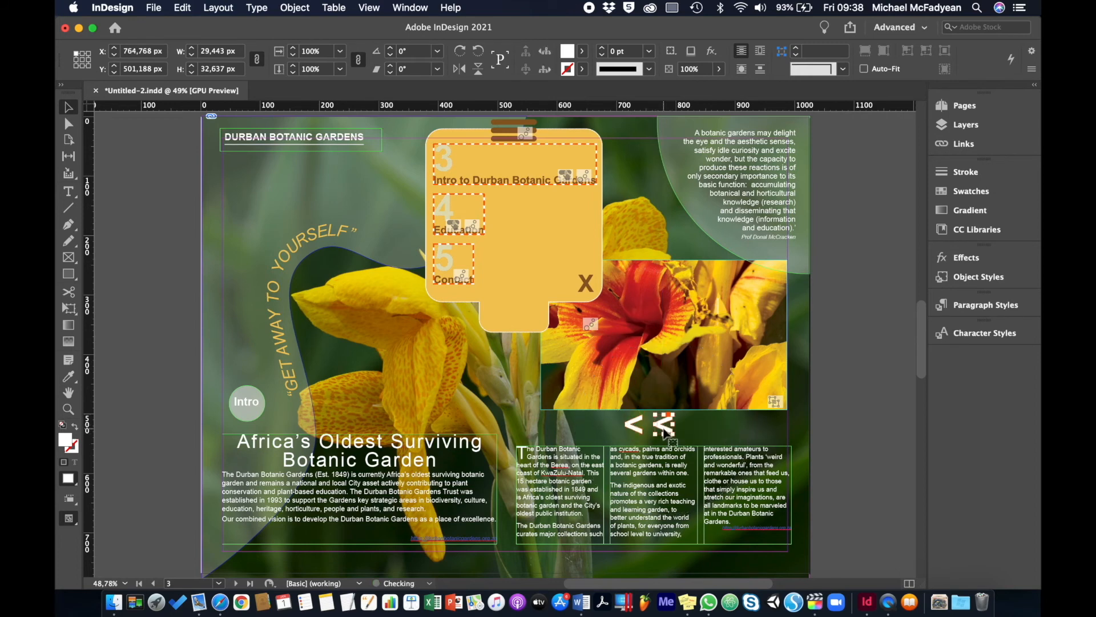
pyautogui.click(460, 51)
pyautogui.click(459, 51)
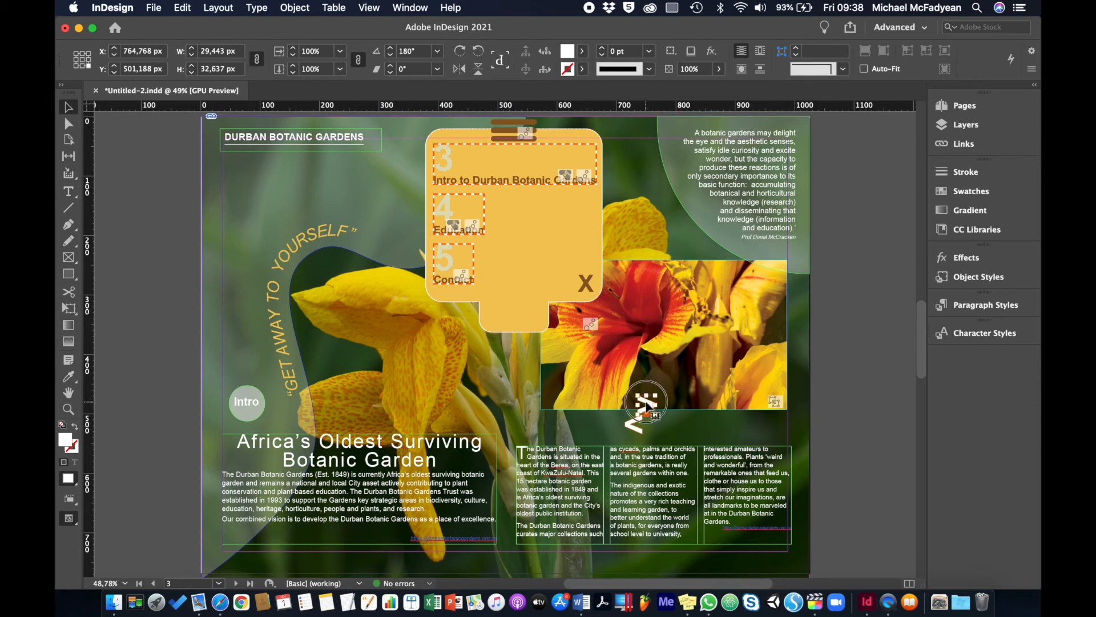
pyautogui.moveTo(656, 418); pyautogui.dragTo(664, 427)
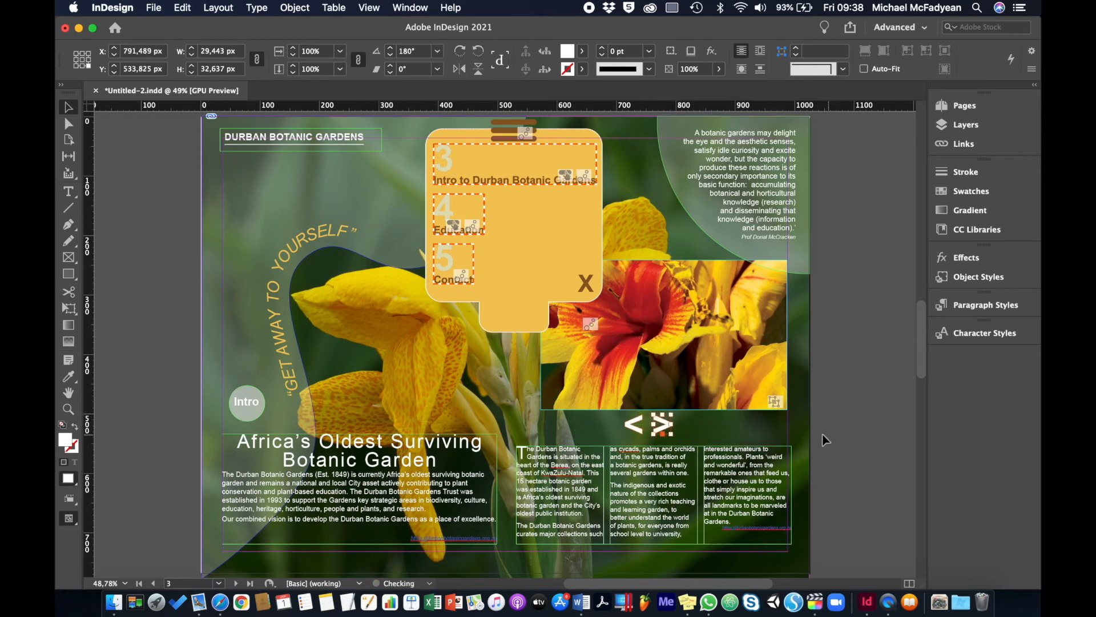
# Step: Move both arrows together to X 733 px, keeping them beneath the slide show, and deselect them
pyautogui.keyDown('shift'); pyautogui.click(640, 426); pyautogui.keyUp('shift')
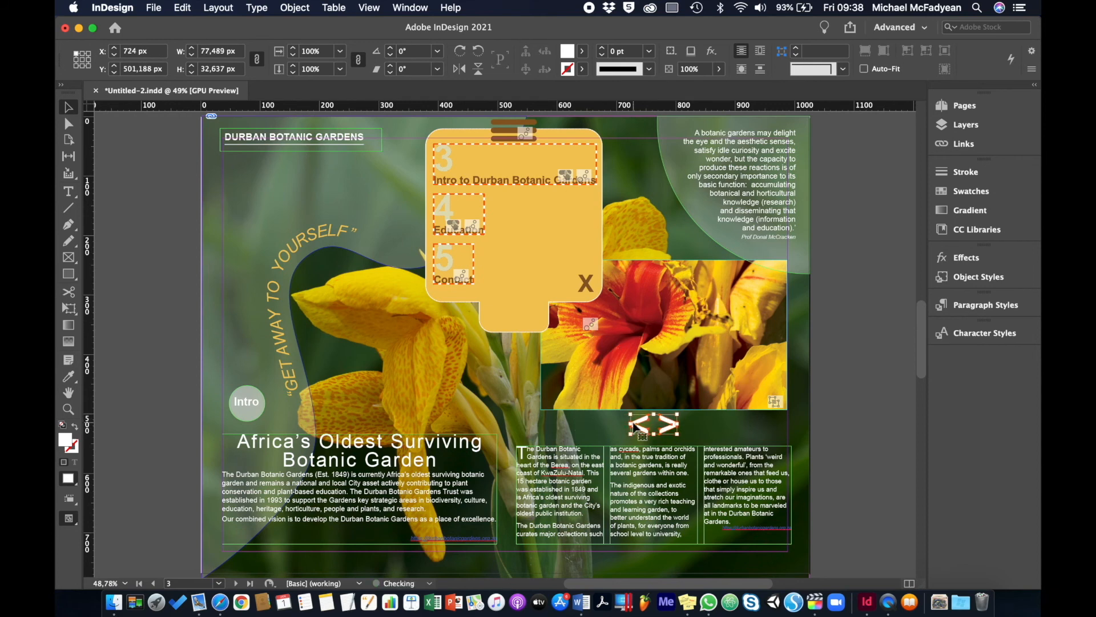
pyautogui.press('Left')
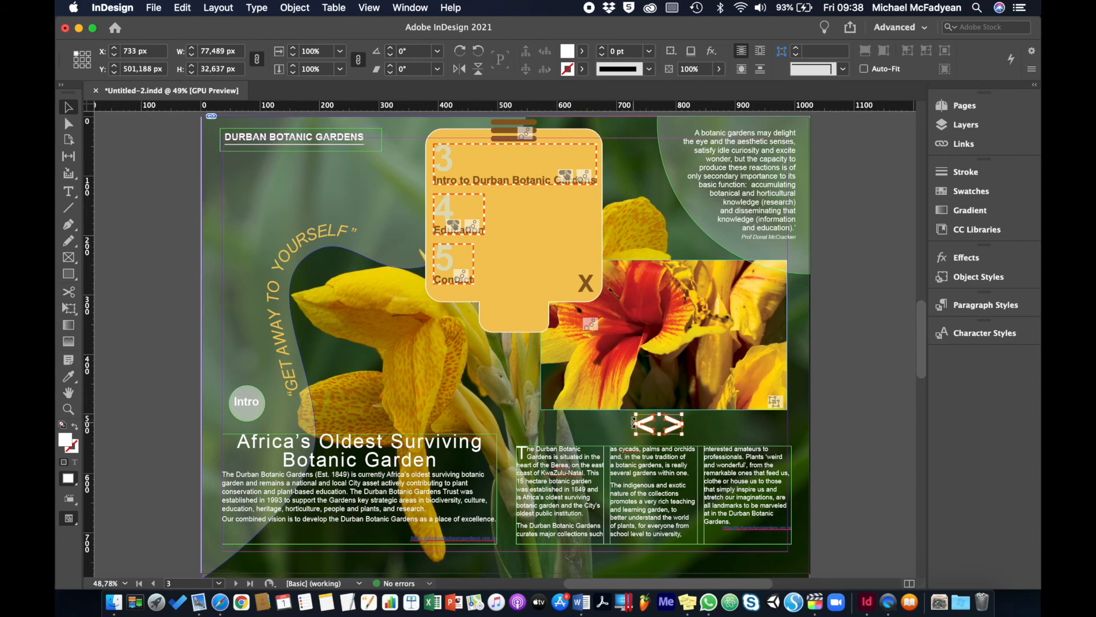
pyautogui.click(836, 404)
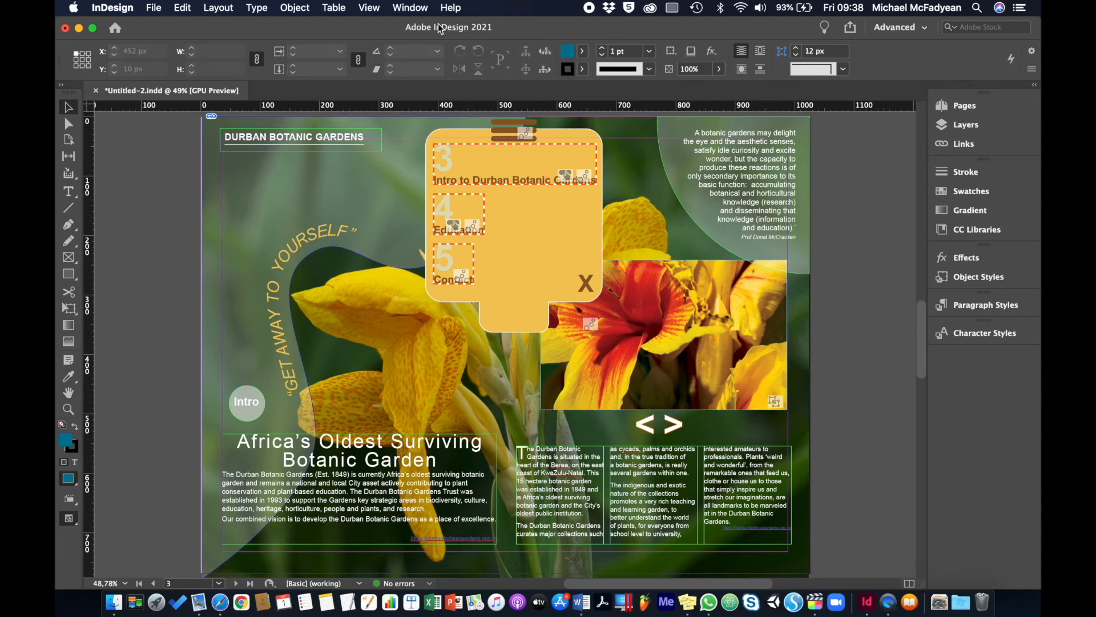
# Step: Convert the left-pointing arrow beneath the slide show to a button and try to rename it
pyautogui.click(411, 8)
pyautogui.moveTo(483, 183)
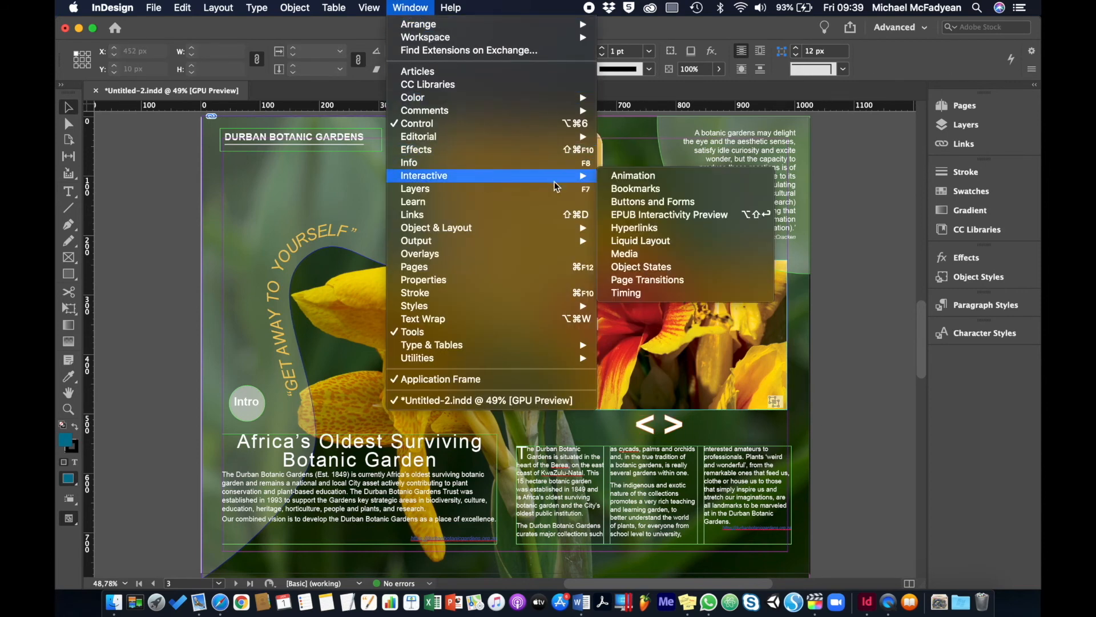
pyautogui.click(650, 201)
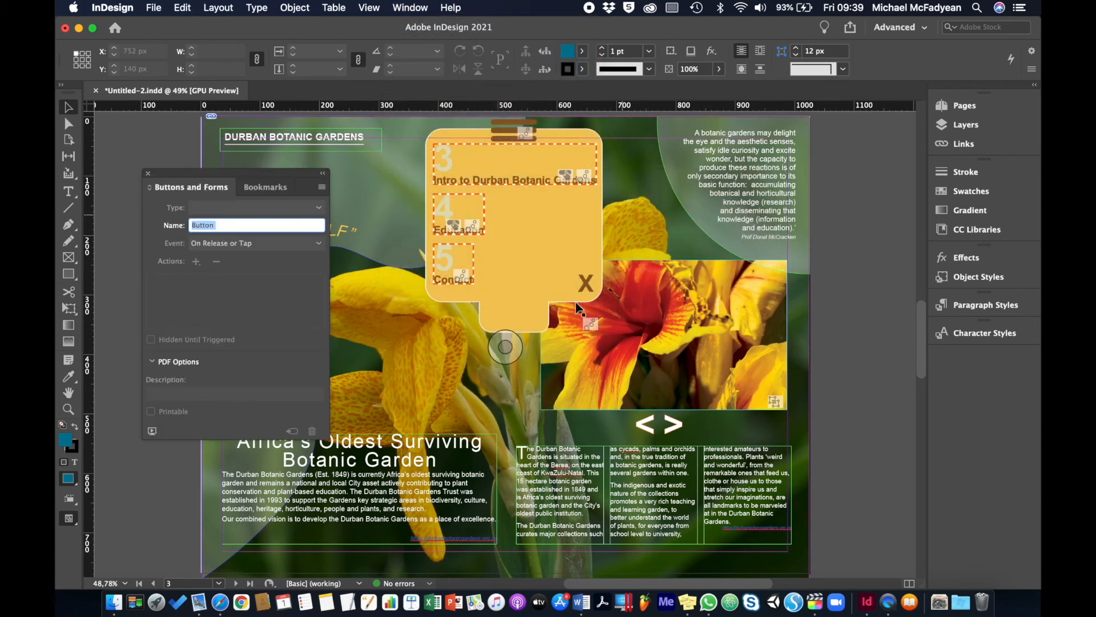
pyautogui.click(643, 424)
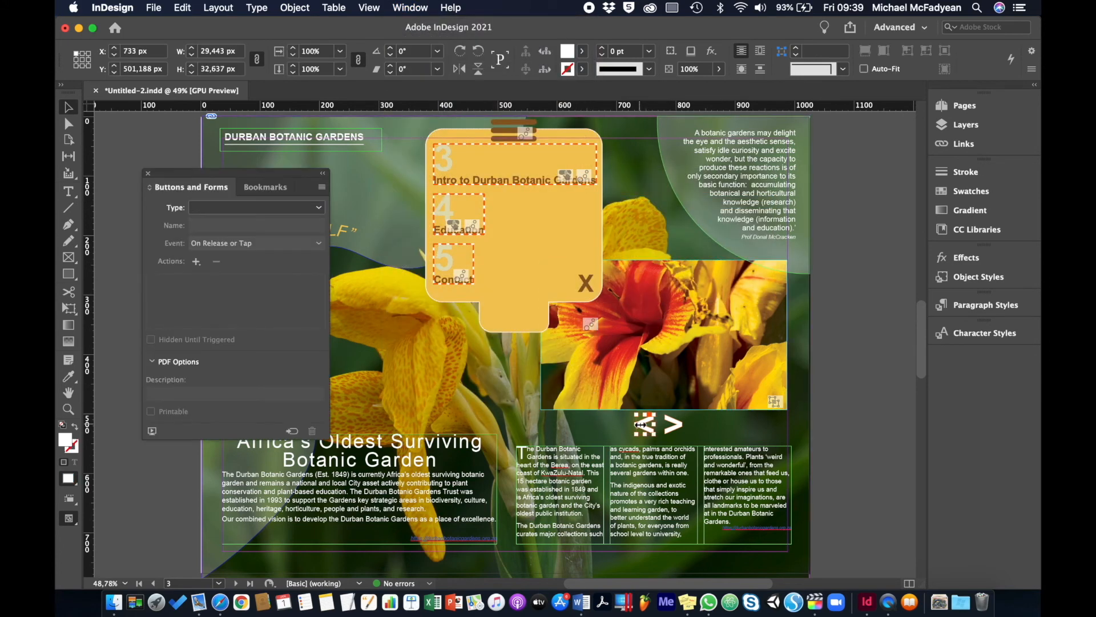
pyautogui.click(292, 431)
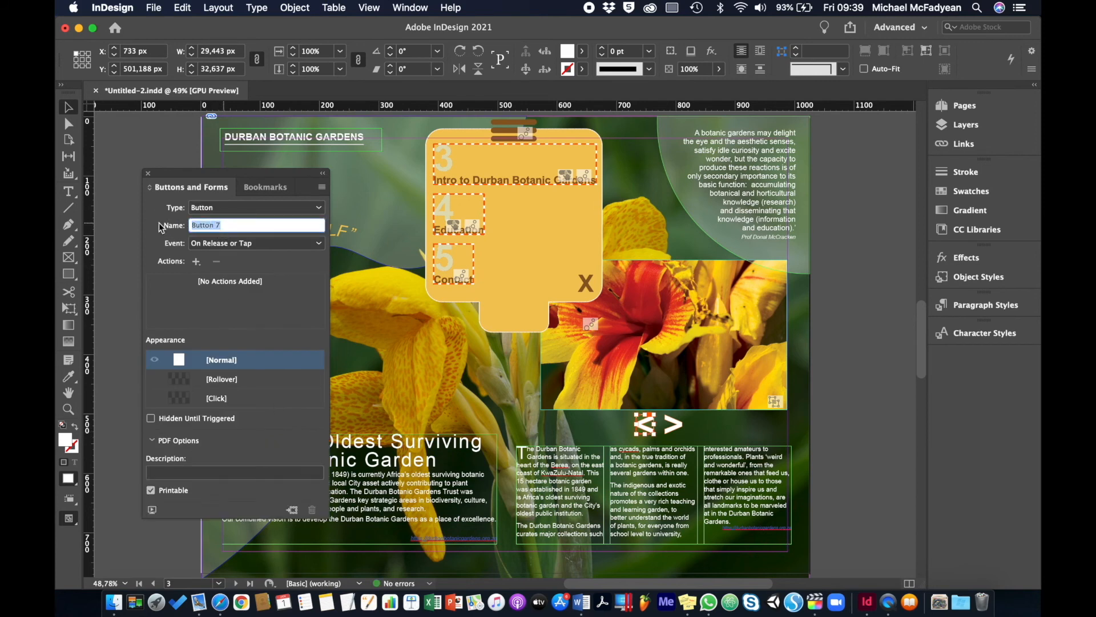
pyautogui.write('Ore')
pyautogui.moveTo(194, 224); pyautogui.dragTo(178, 231)
# Step: Fill the rollover appearance of the left-pointing arrow button with [Black] at a 20% tint
pyautogui.click(216, 378)
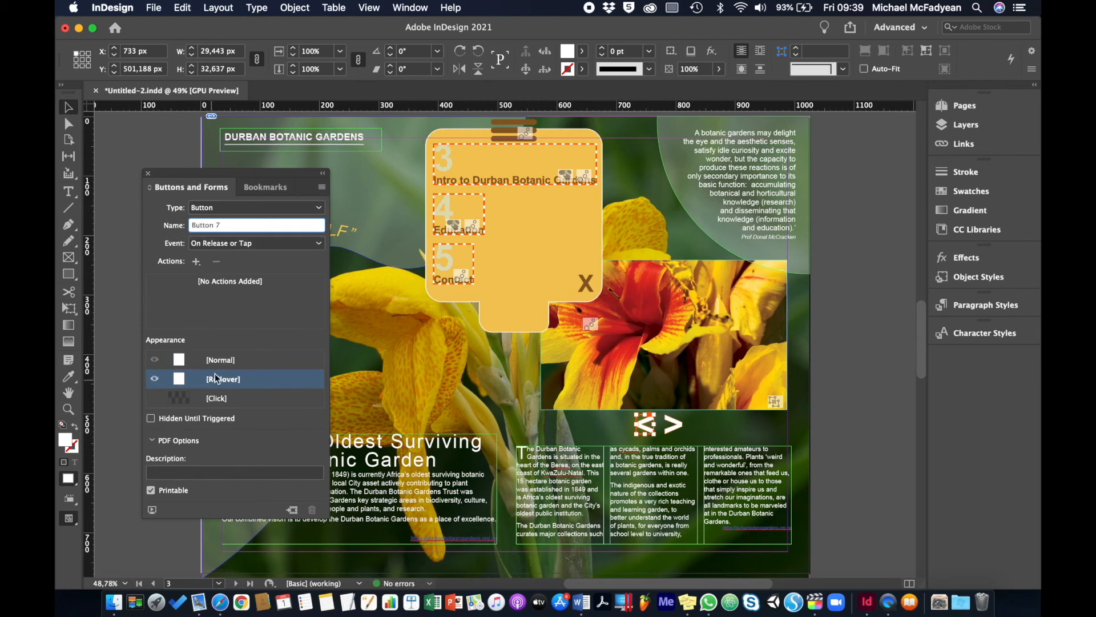
pyautogui.click(582, 51)
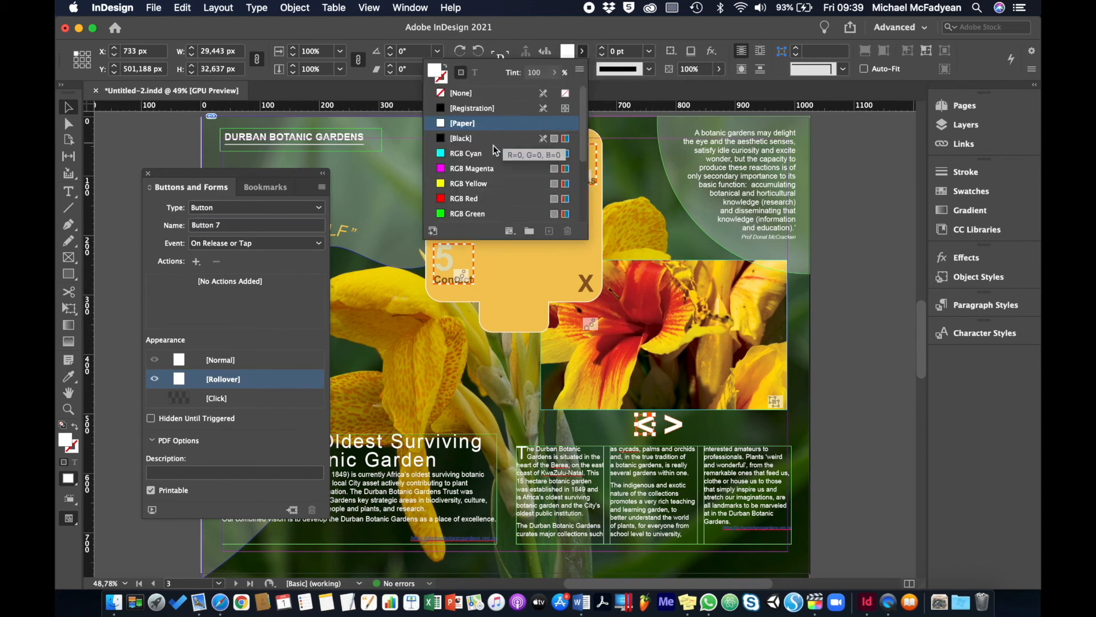
pyautogui.click(474, 140)
pyautogui.click(536, 73)
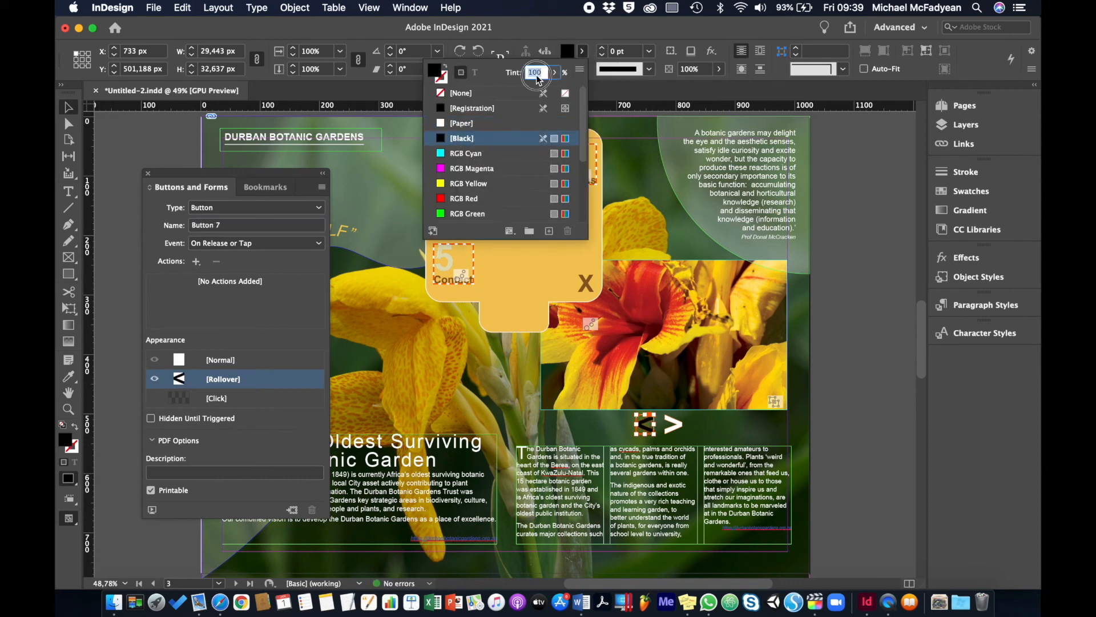
pyautogui.write('20')
pyautogui.press('Return')
# Step: Return the left arrow button to its normal appearance and add a Go To Previous State action for the Slide Show object
pyautogui.click(245, 365)
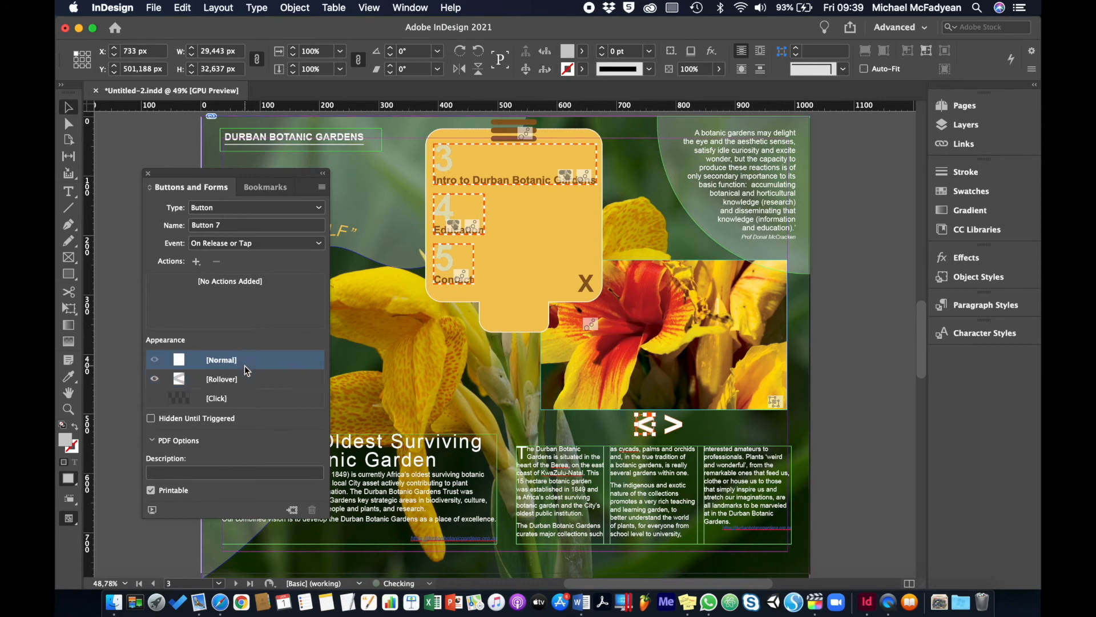
pyautogui.click(197, 261)
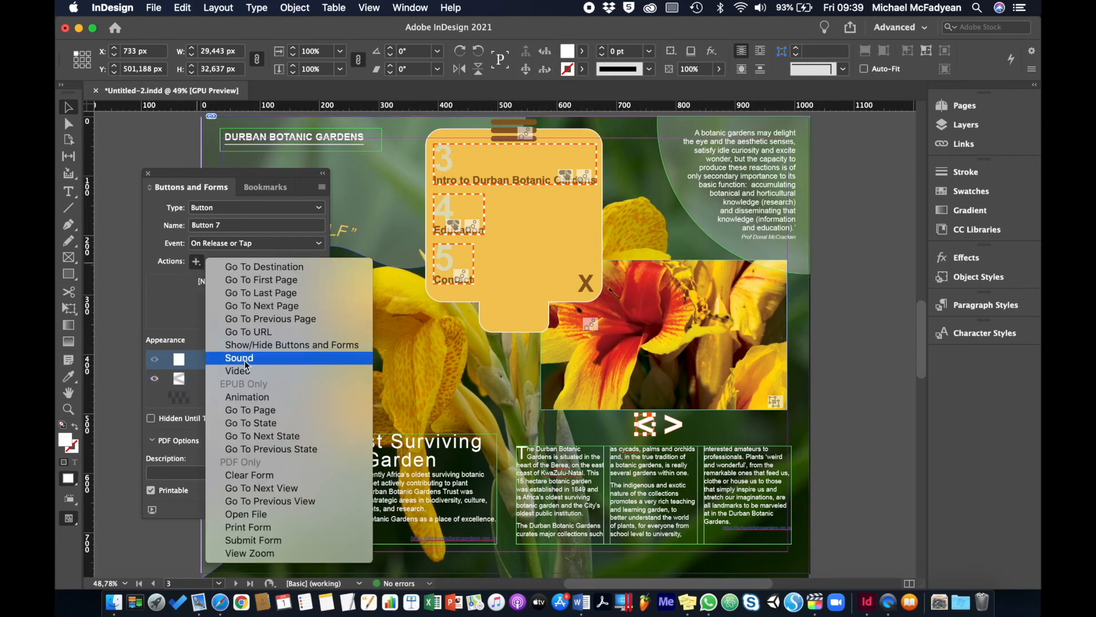
pyautogui.click(255, 455)
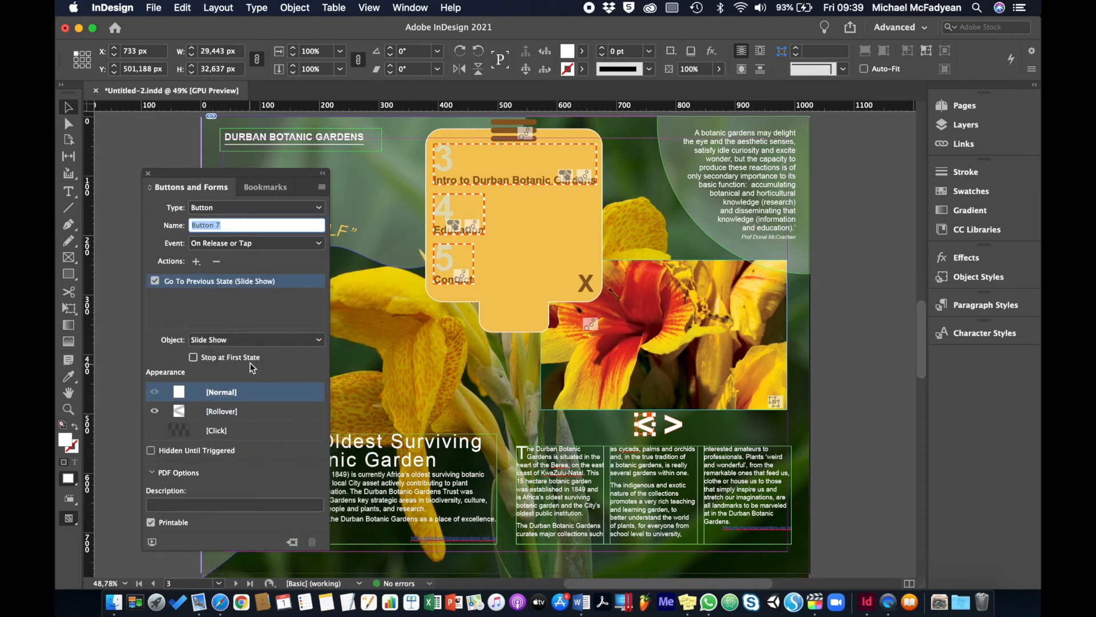
# Step: Convert the right-pointing arrow to a button named next
pyautogui.click(676, 428)
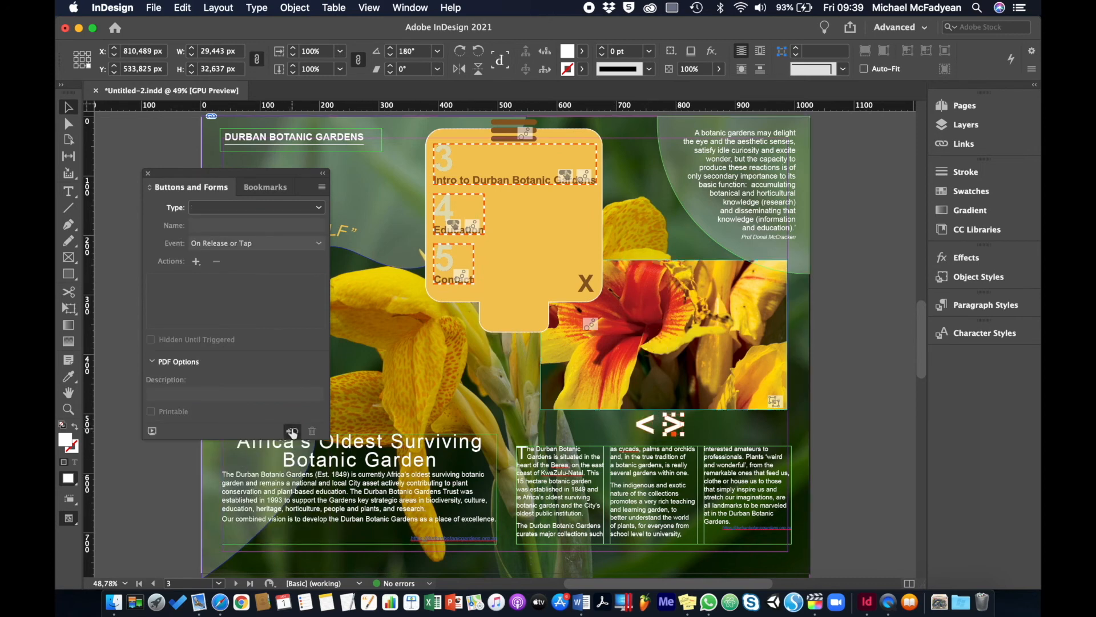
pyautogui.click(292, 431)
pyautogui.click(176, 224)
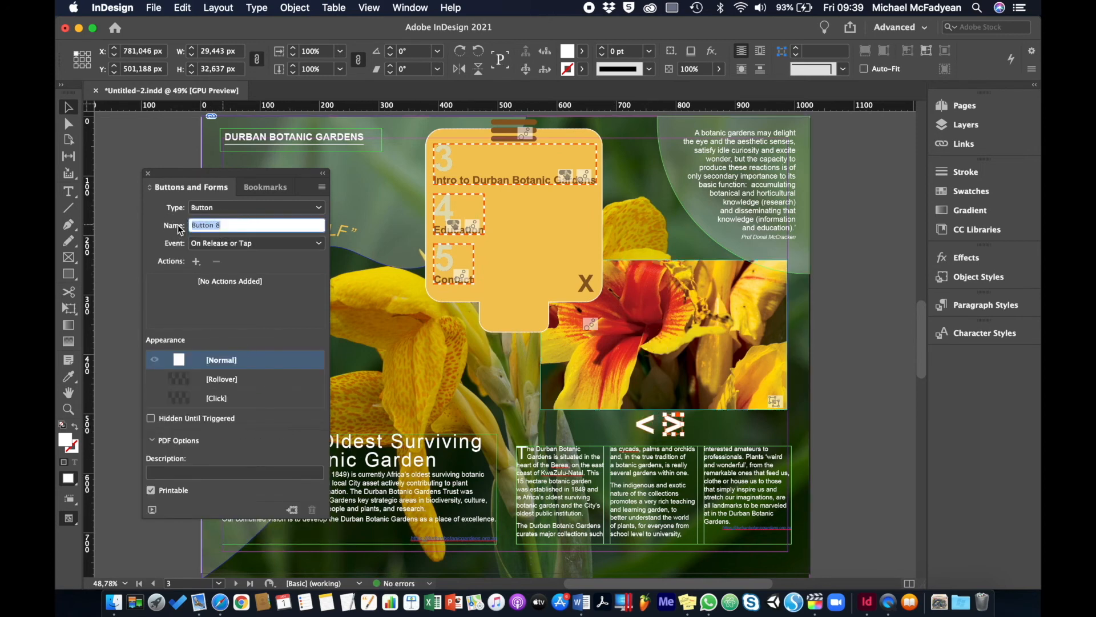
pyautogui.write('next')
pyautogui.press('Return')
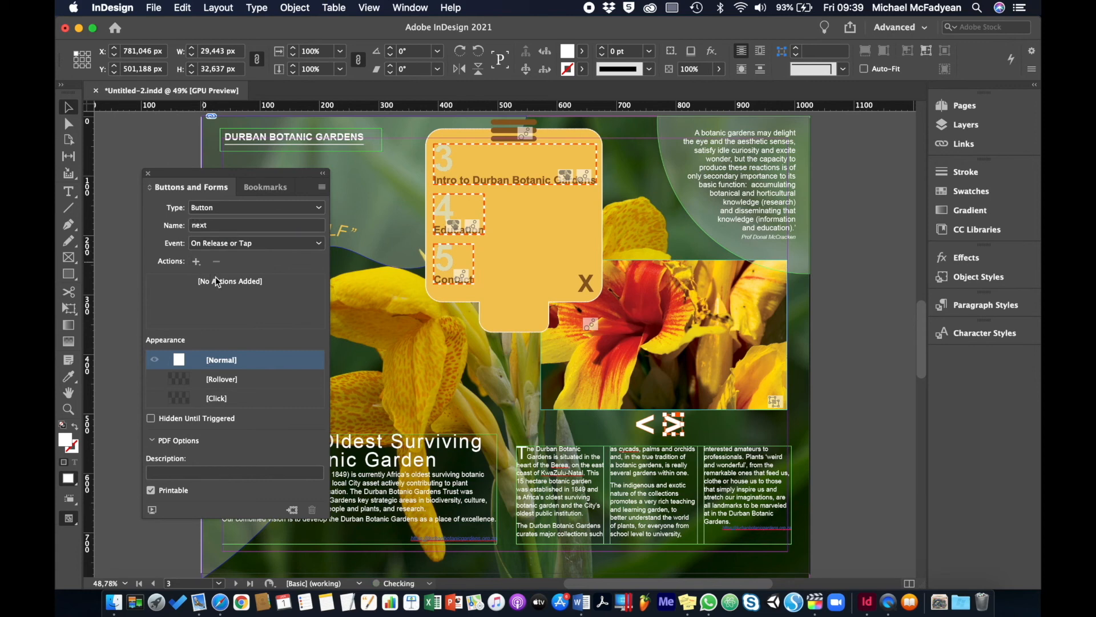
# Step: Fill the rollover appearance of the next button with a light tint of [Black], matching the left arrow's rollover grey
pyautogui.click(241, 377)
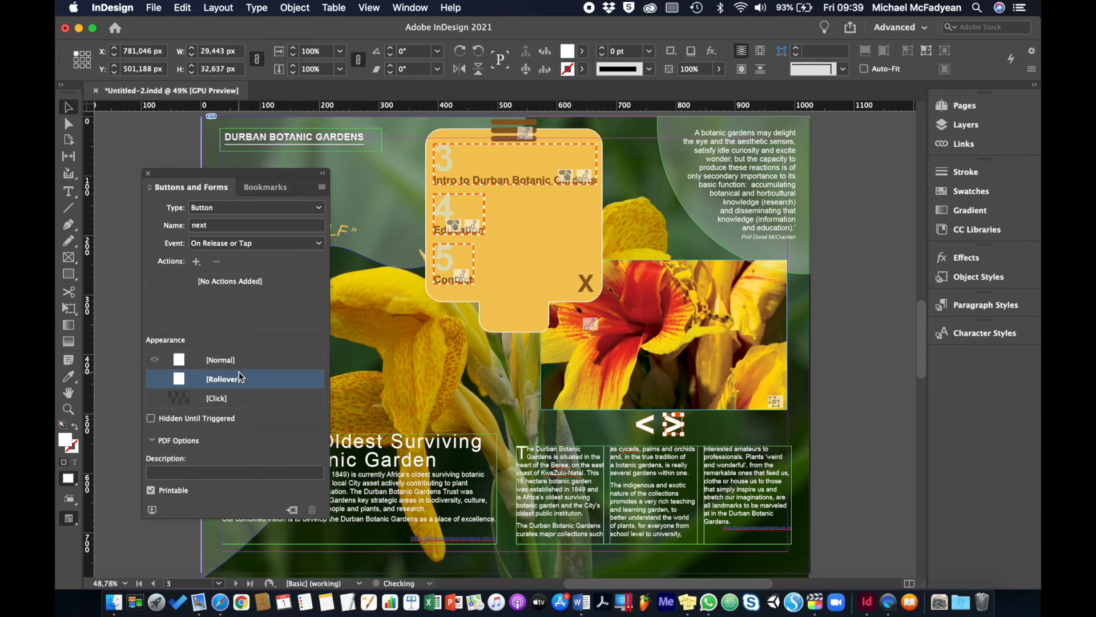
pyautogui.click(582, 54)
pyautogui.click(477, 138)
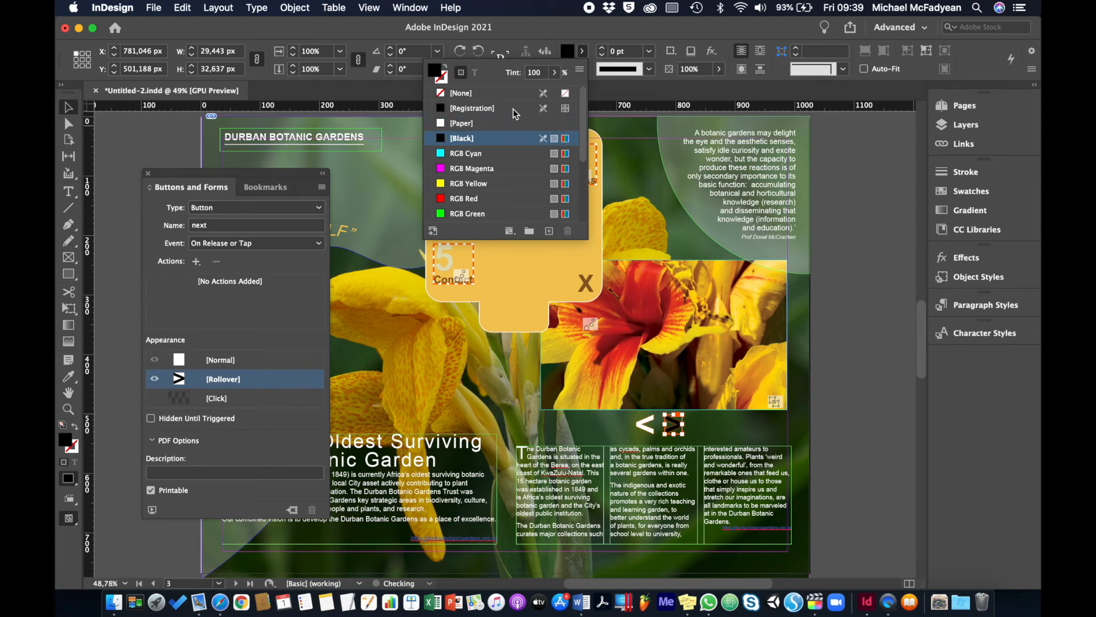
pyautogui.click(534, 73)
pyautogui.press('Return')
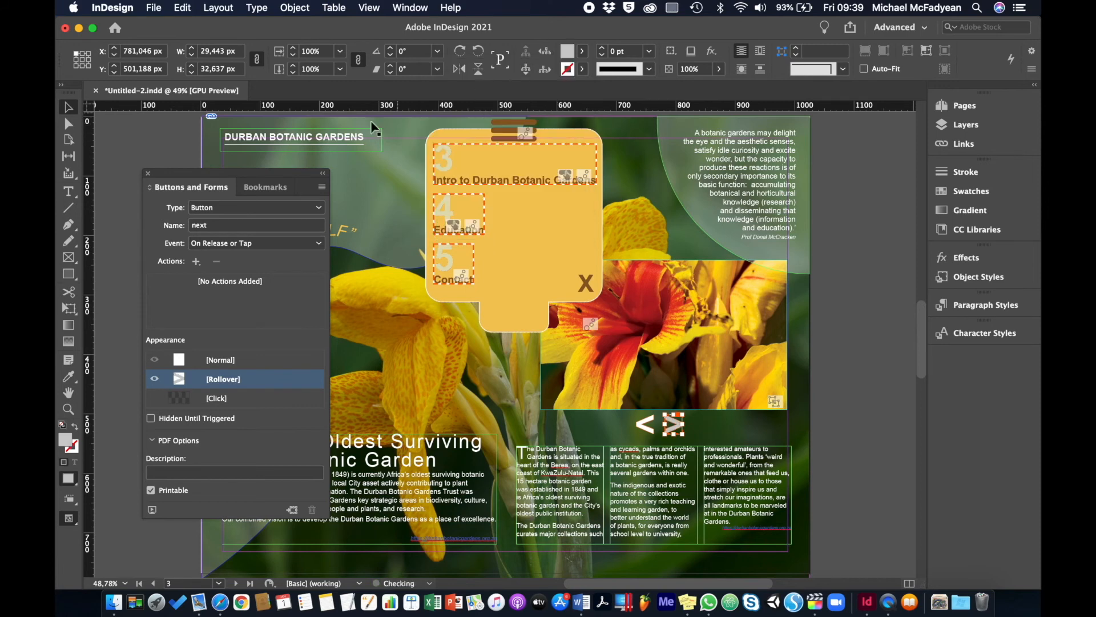
# Step: Return the next button to its normal appearance and add a Go To Next State action for the Slide Show object
pyautogui.click(228, 359)
pyautogui.click(196, 261)
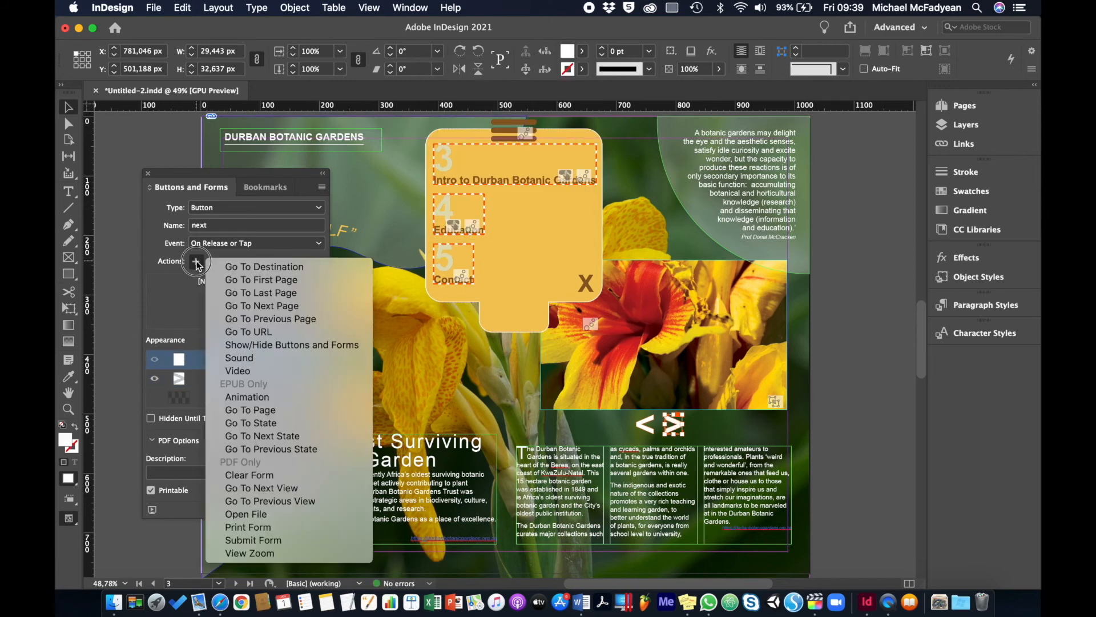
pyautogui.click(256, 437)
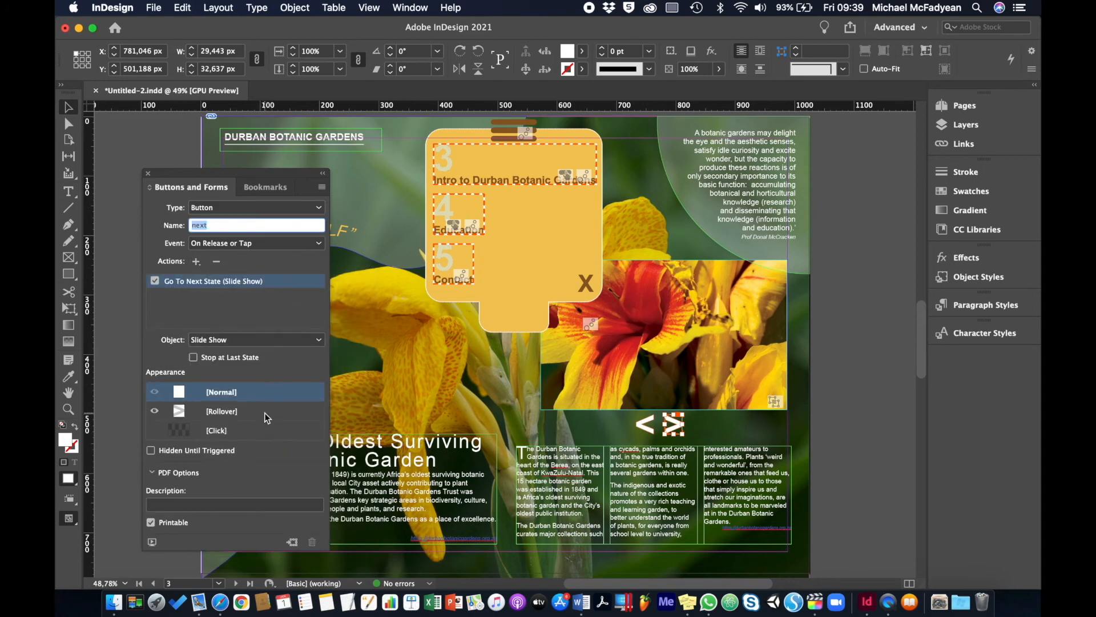
# Step: Preview page 3, test the slide show forwards and backwards with both arrow buttons, and close the preview and button settings
pyautogui.click(152, 542)
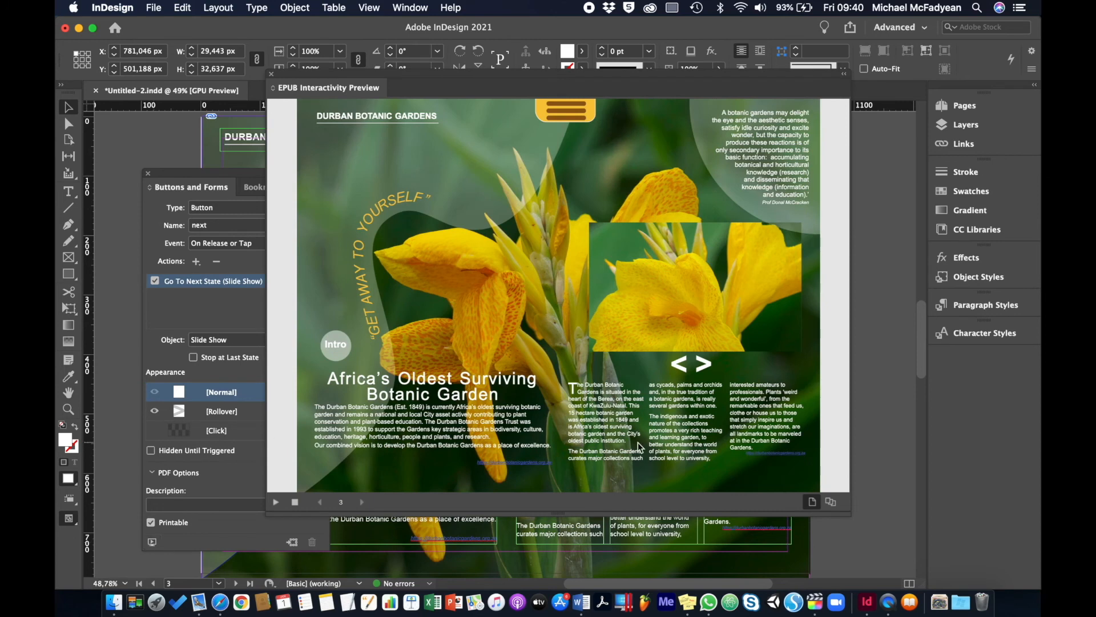
pyautogui.click(703, 375)
pyautogui.click(703, 373)
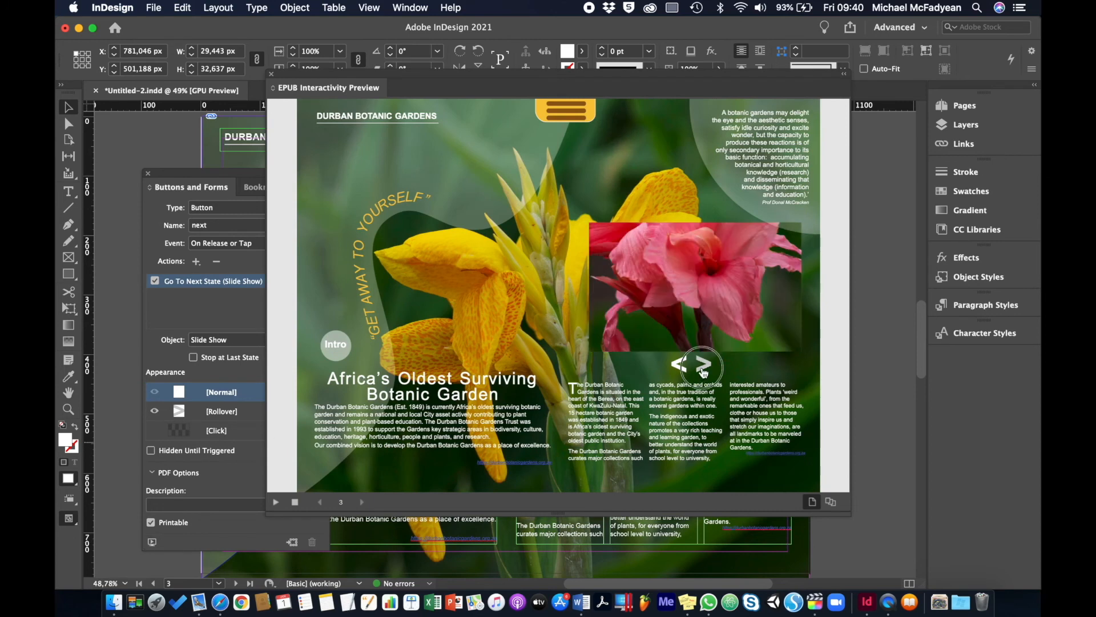
pyautogui.click(703, 373)
pyautogui.click(704, 373)
pyautogui.click(703, 373)
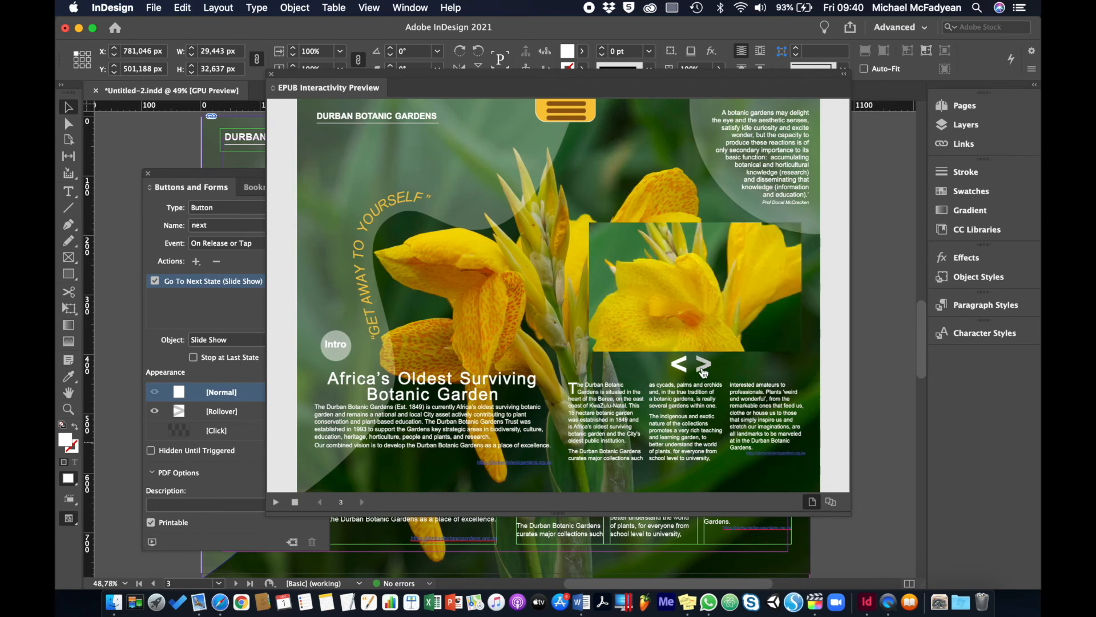
pyautogui.click(704, 373)
pyautogui.click(679, 373)
pyautogui.click(678, 372)
pyautogui.click(679, 372)
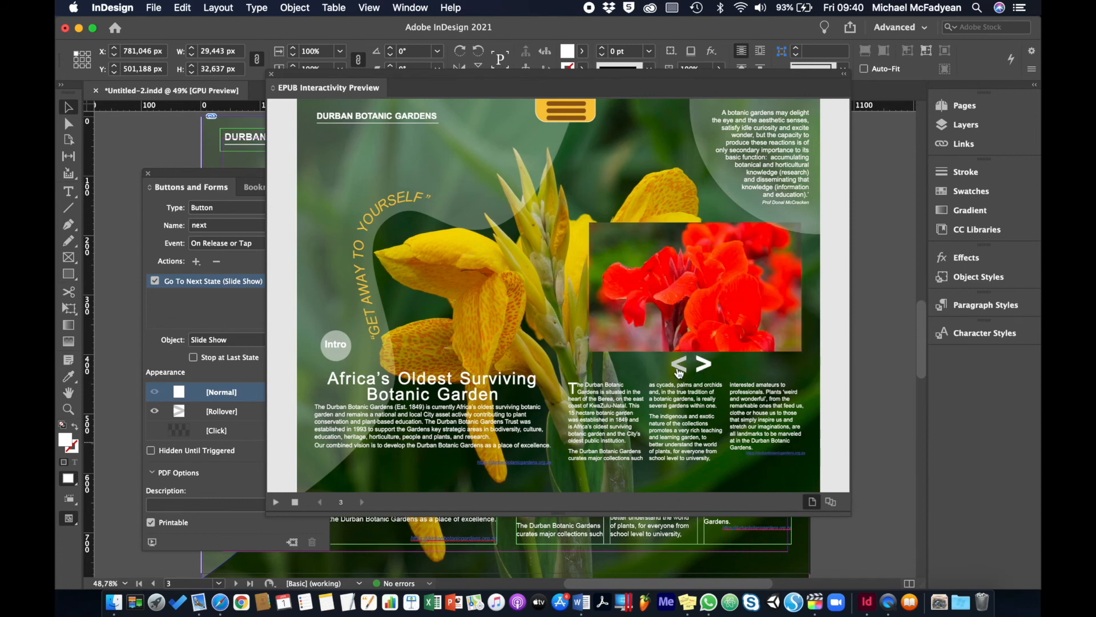
pyautogui.click(679, 372)
pyautogui.click(679, 372)
pyautogui.click(678, 372)
pyautogui.click(703, 372)
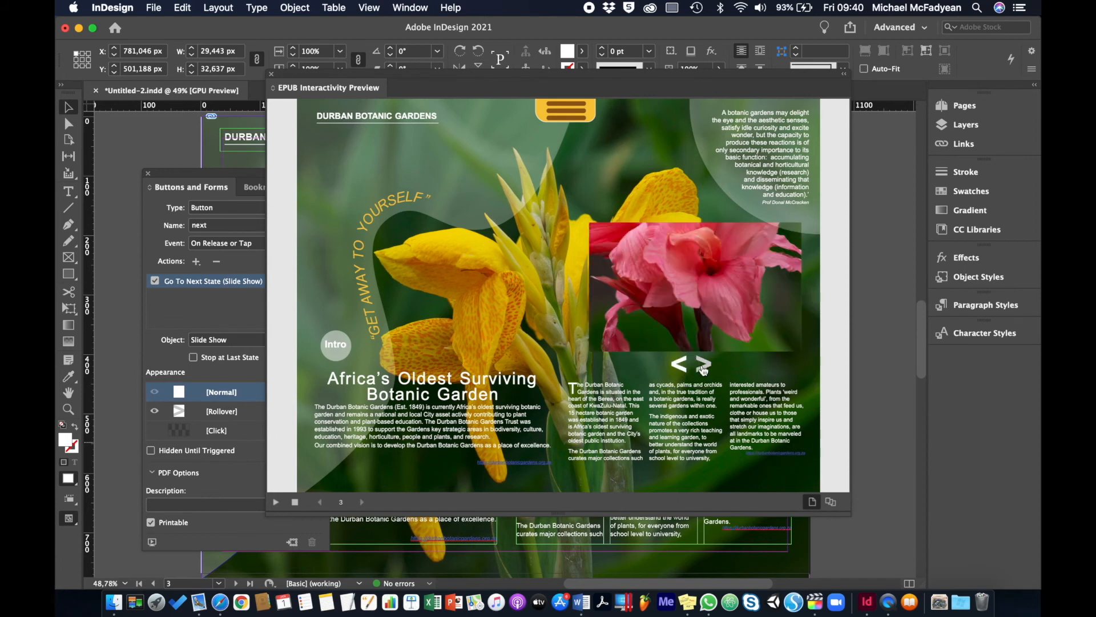
pyautogui.click(703, 372)
pyautogui.click(703, 372)
pyautogui.click(703, 371)
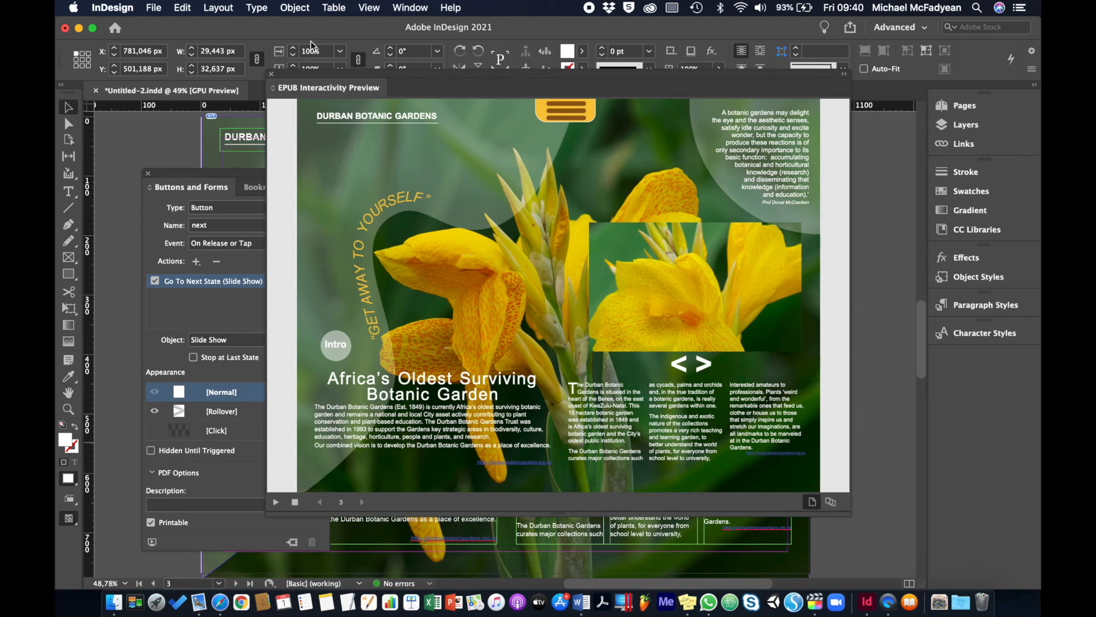
pyautogui.click(271, 75)
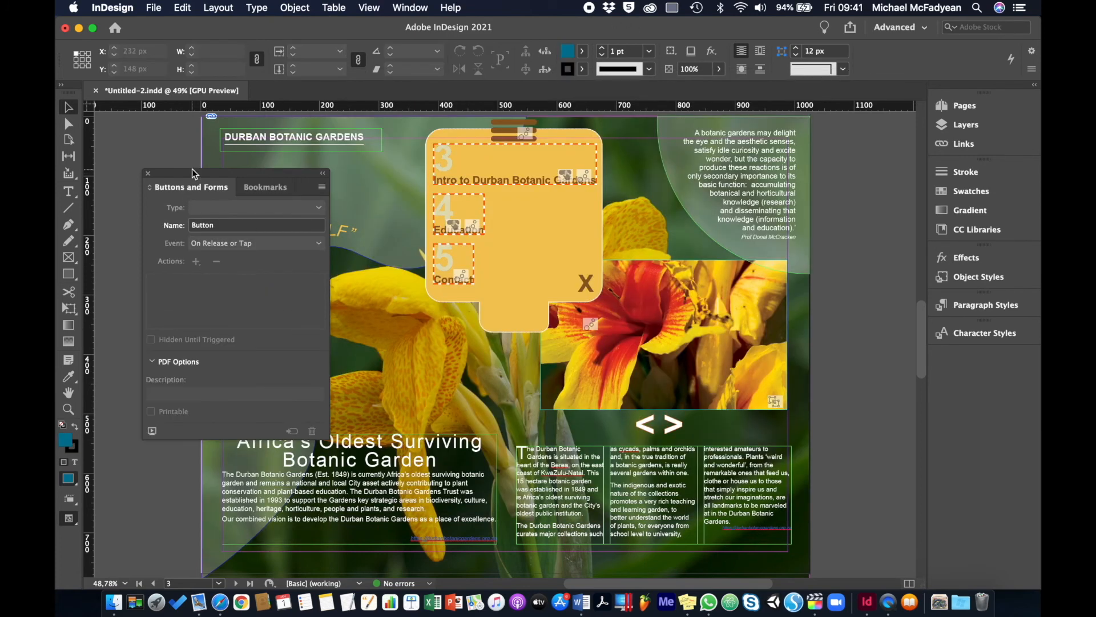
pyautogui.click(148, 174)
pyautogui.click(152, 213)
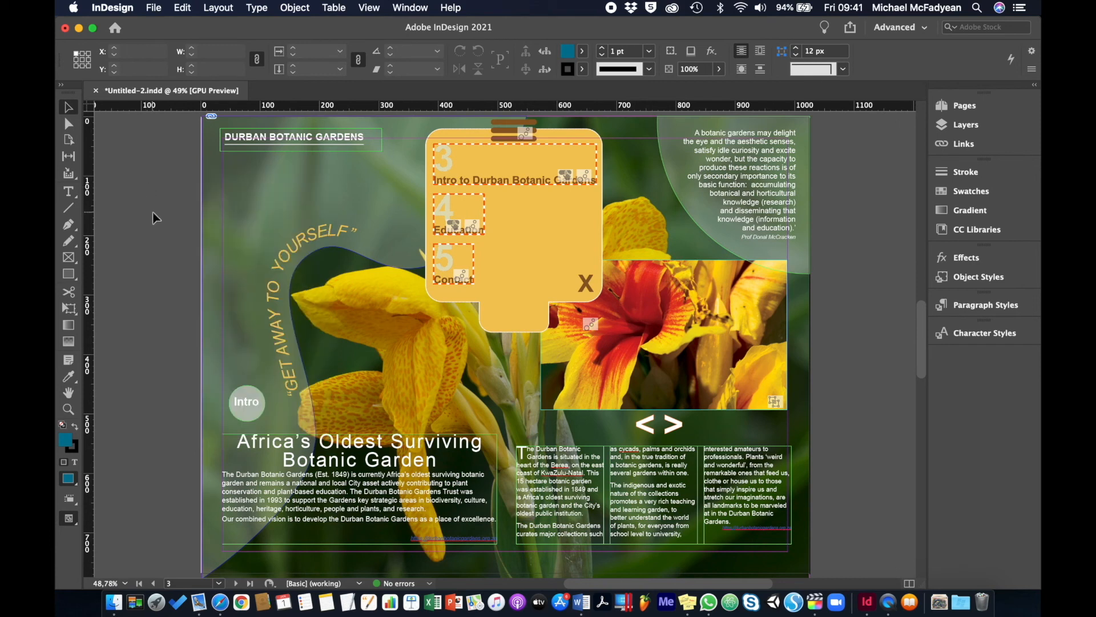
# Step: Go to page 4, hide the Navigation layer and make the Graphics layer active
pyautogui.hotkey('shift', 'pagedown')
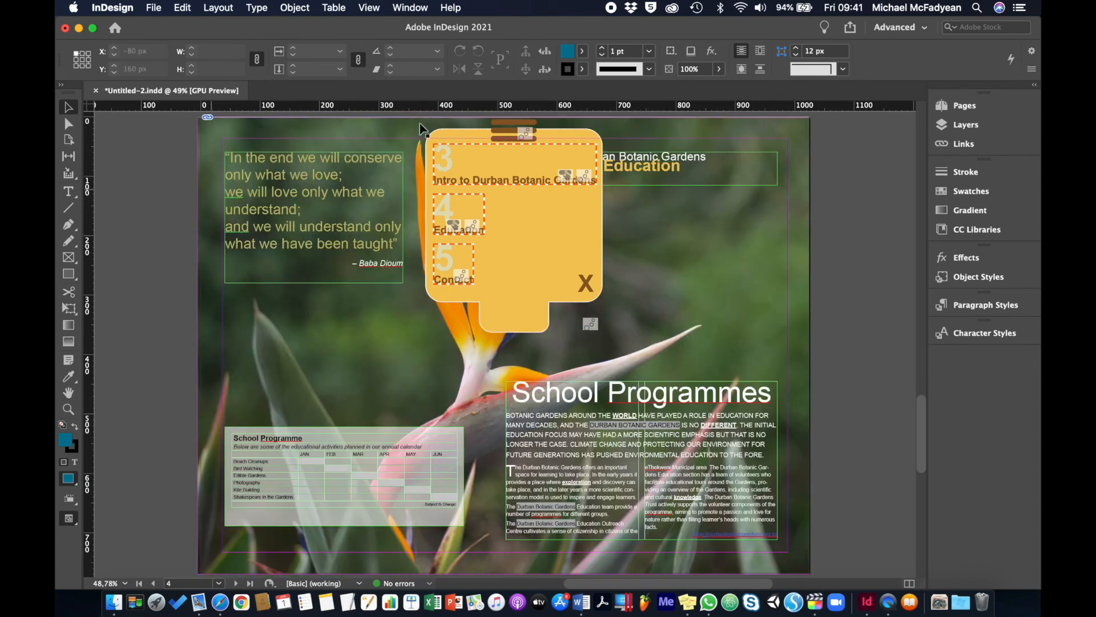
pyautogui.click(503, 345)
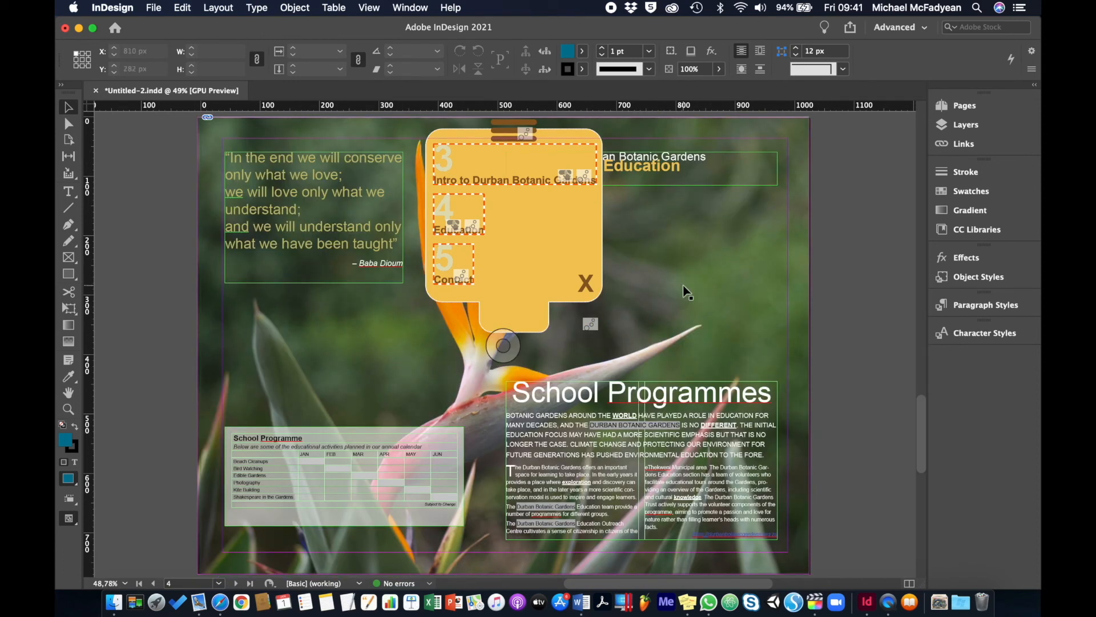
pyautogui.click(943, 127)
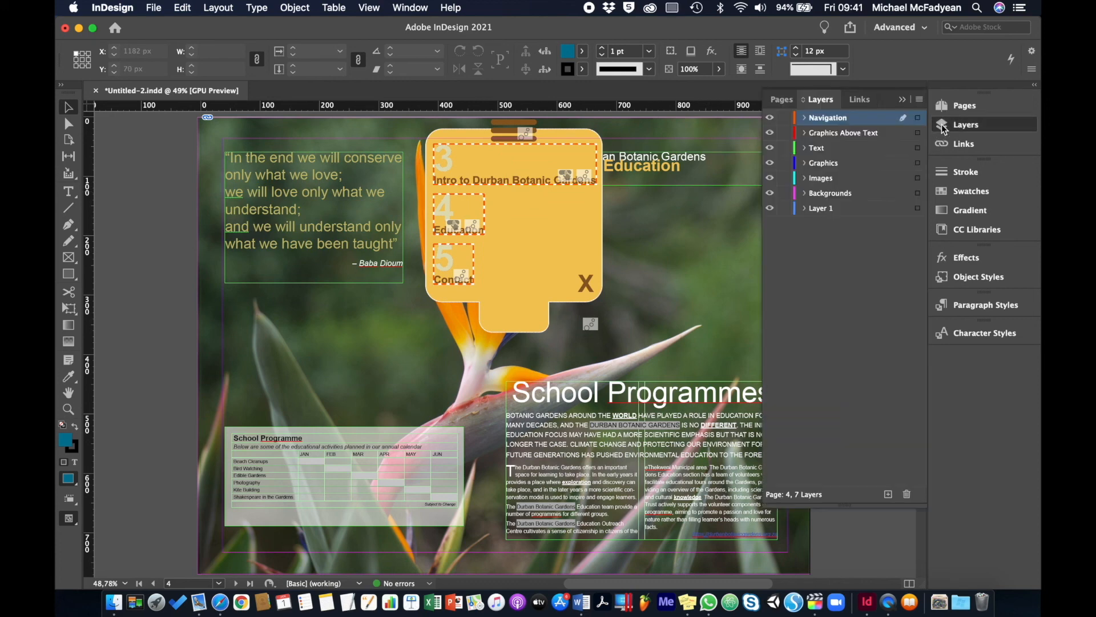
pyautogui.click(770, 118)
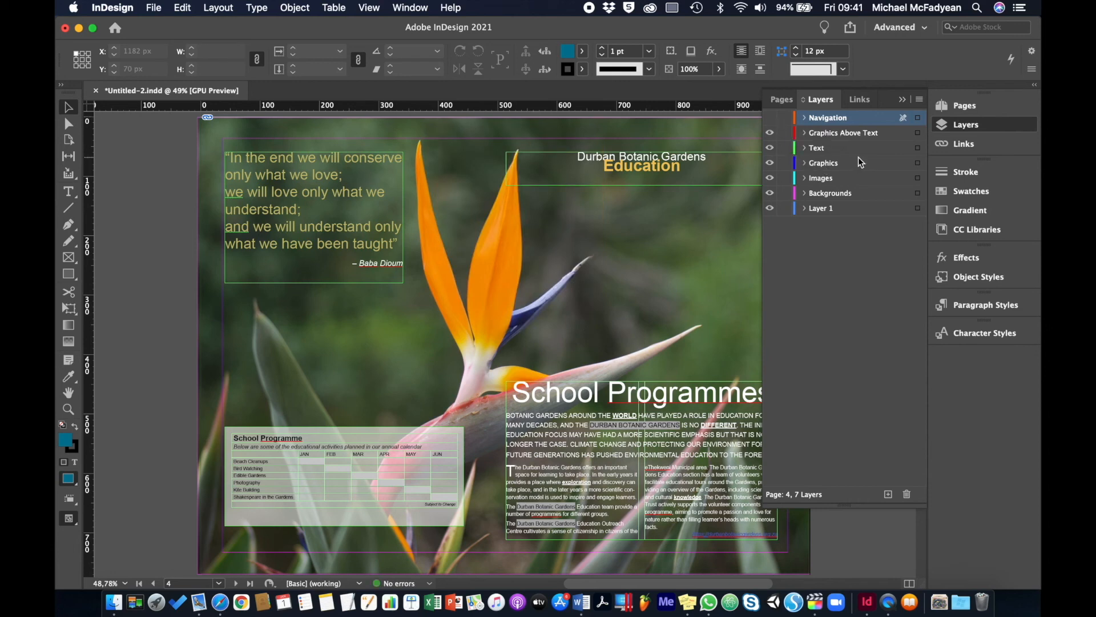
pyautogui.click(833, 164)
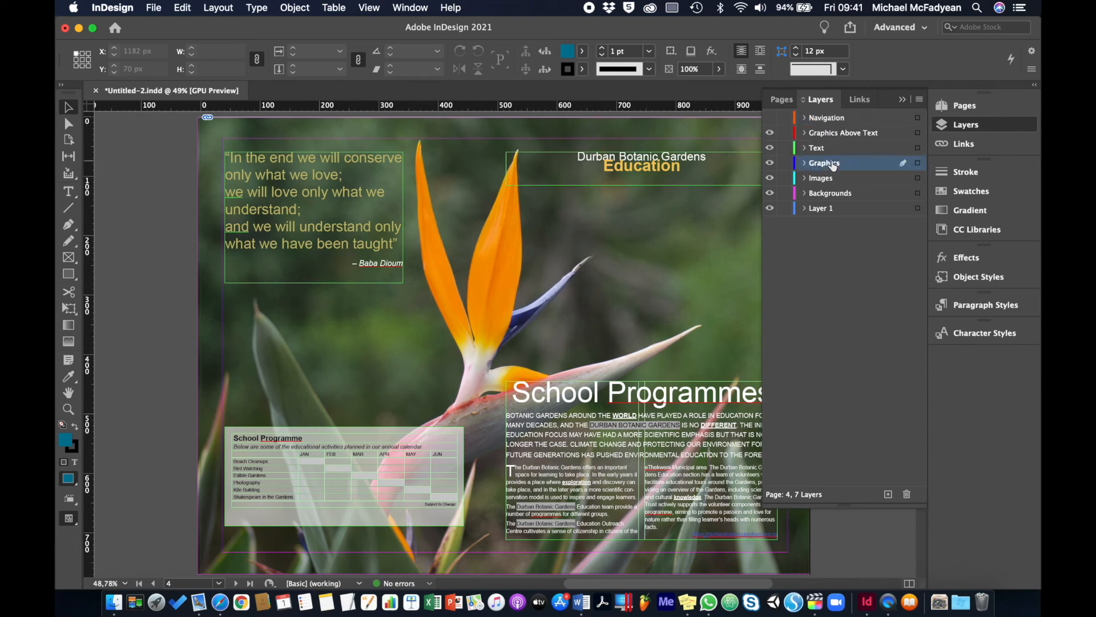
# Step: Draw a rectangular placeholder frame about 457 by 242 px between the Education heading and the School Programmes title
pyautogui.hscroll(5, 627, 326)
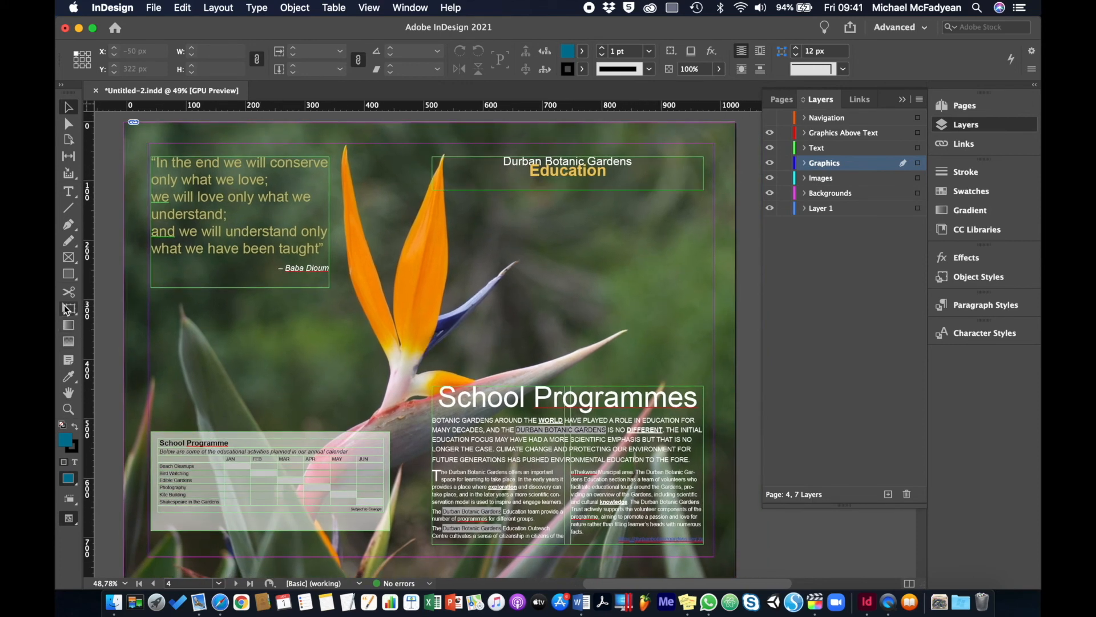
pyautogui.click(68, 258)
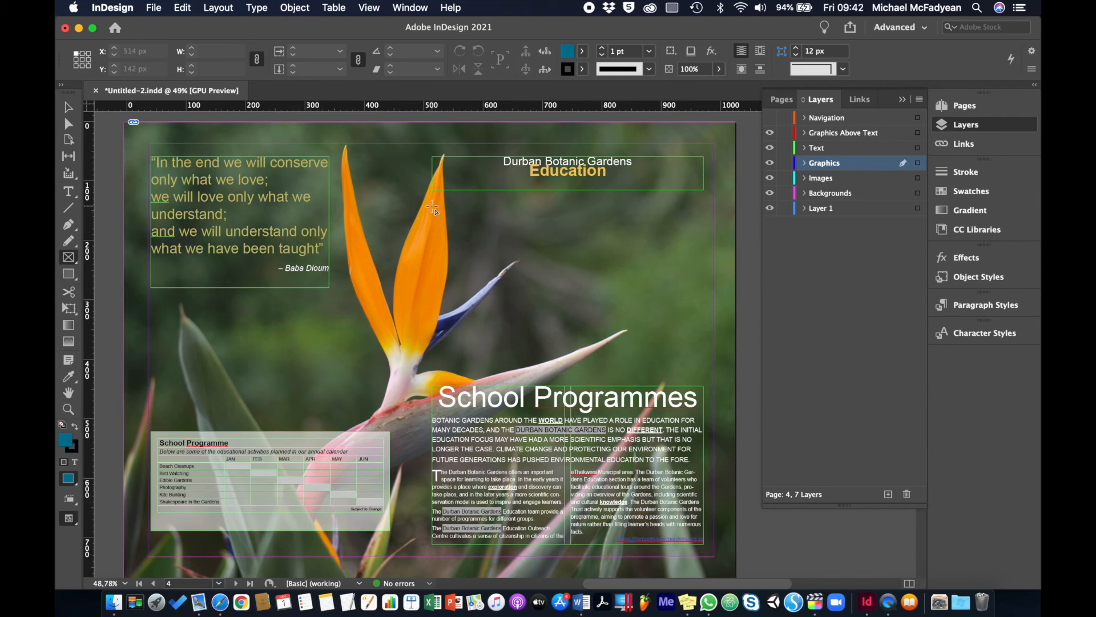
pyautogui.moveTo(433, 208); pyautogui.dragTo(703, 349)
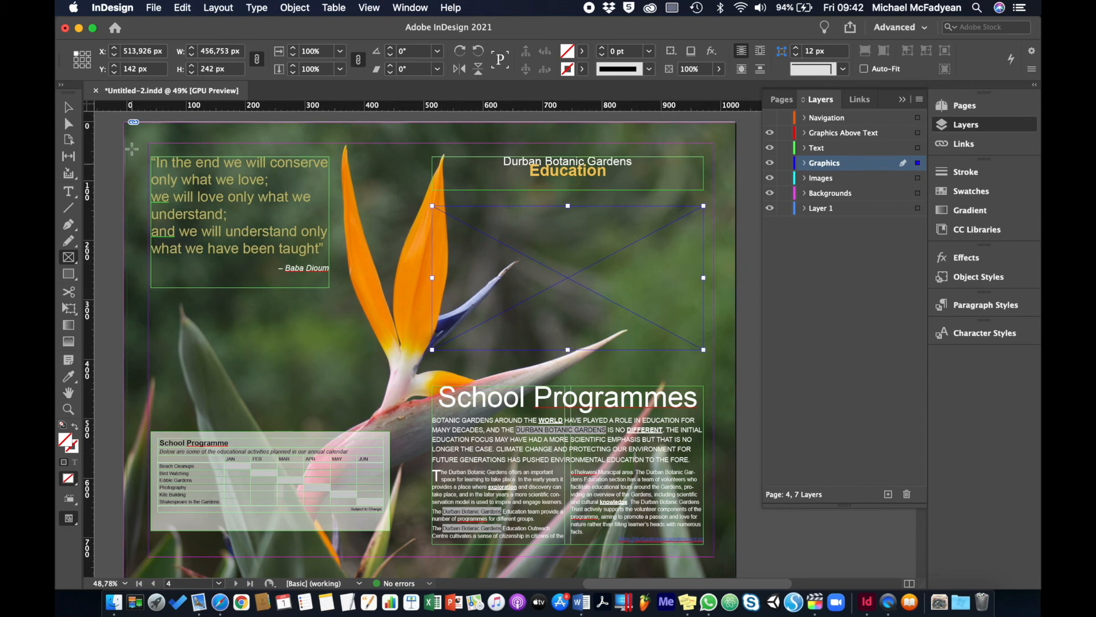
# Step: Move the empty frame between the quote and the School Programme table and resize it to about 407 by 221 px
pyautogui.click(69, 107)
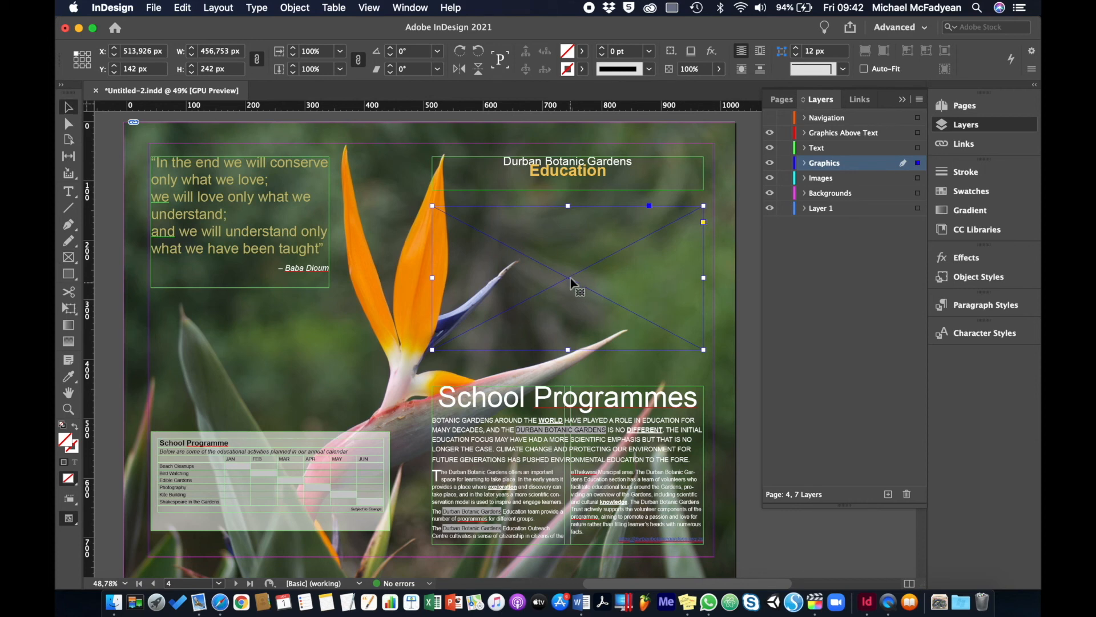
pyautogui.moveTo(570, 278); pyautogui.dragTo(288, 365)
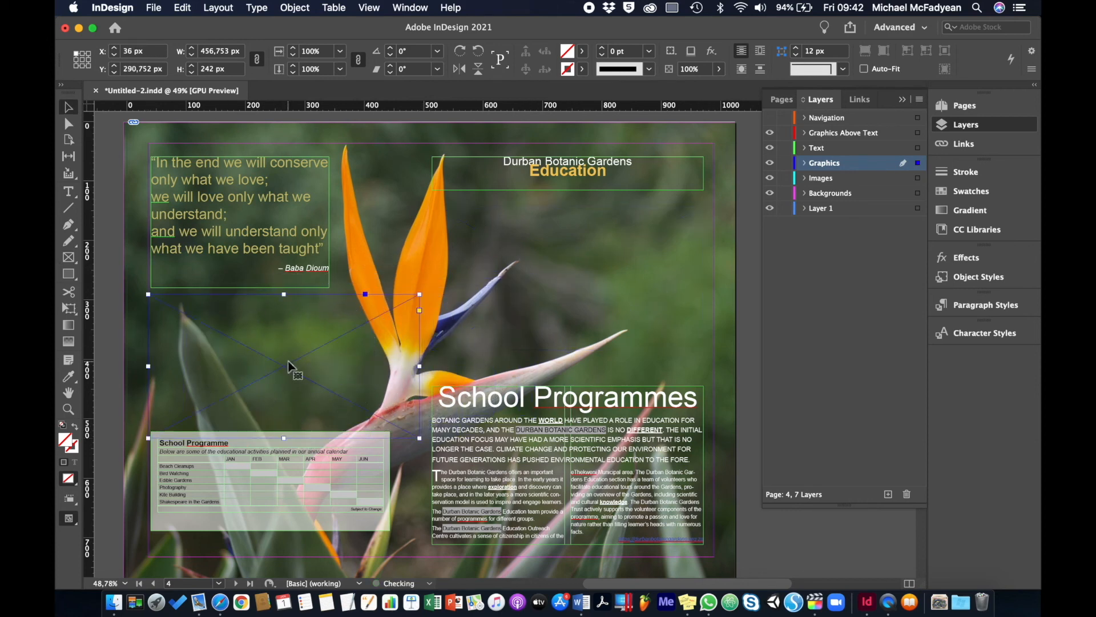
pyautogui.moveTo(409, 429); pyautogui.dragTo(388, 424)
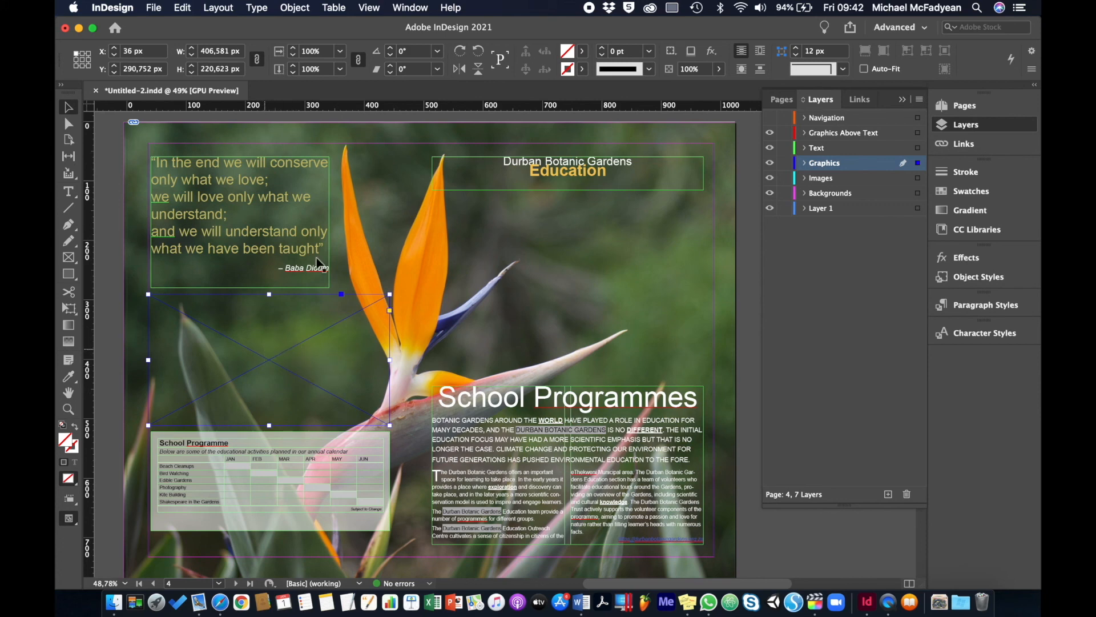
# Step: Place the video Google Maps.mp4 into the empty frame above the School Programme table
pyautogui.click(411, 8)
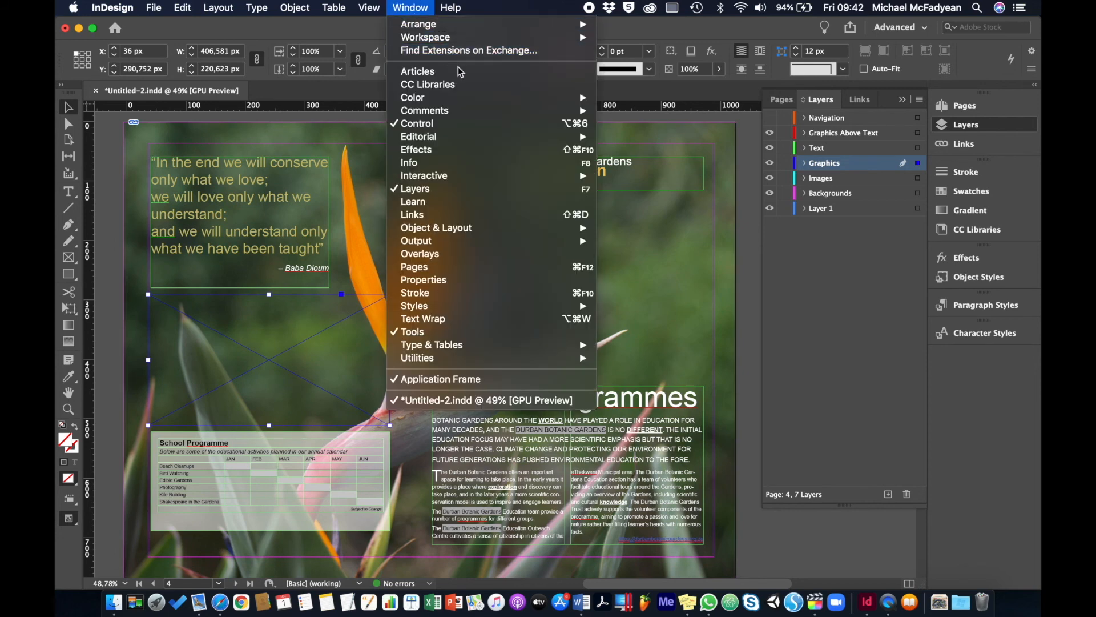
pyautogui.moveTo(493, 177)
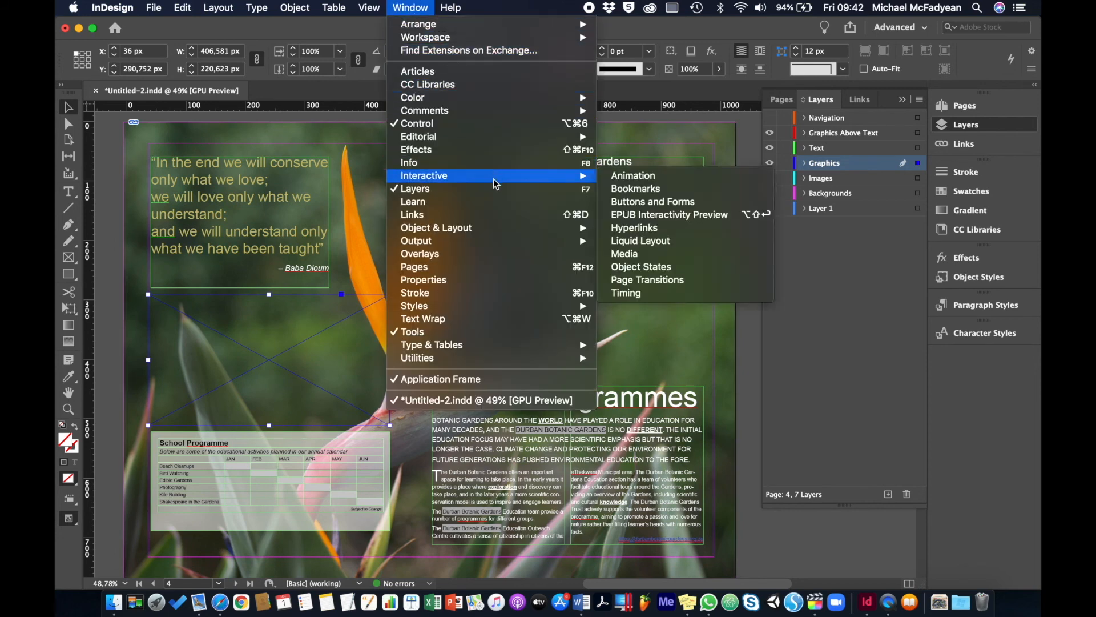
pyautogui.click(662, 257)
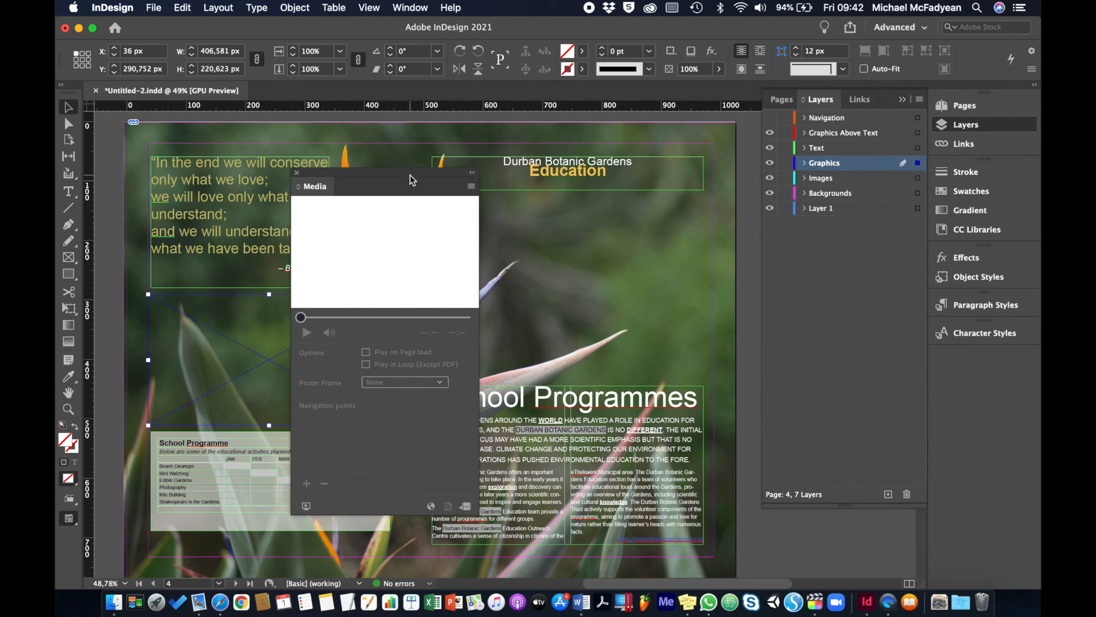
pyautogui.moveTo(410, 174); pyautogui.dragTo(510, 118)
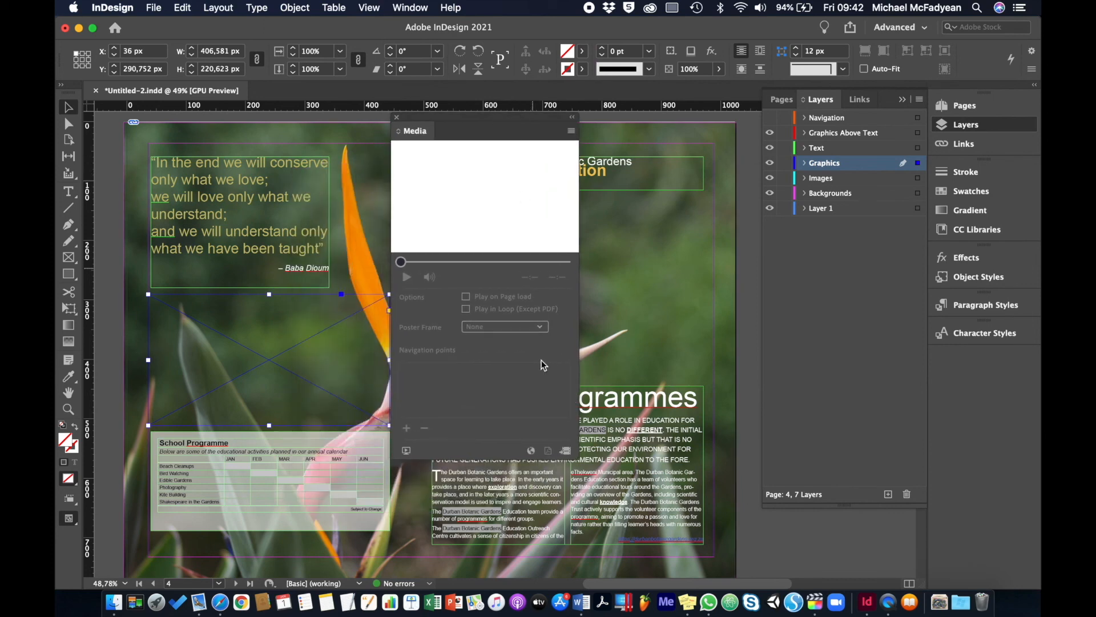
pyautogui.click(566, 453)
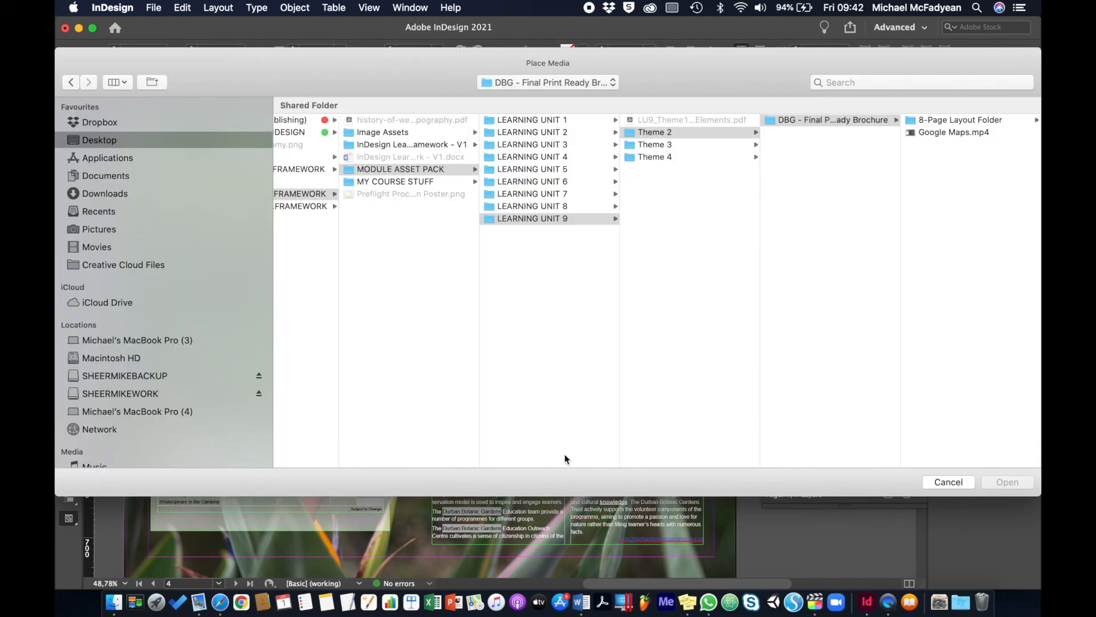
pyautogui.click(934, 133)
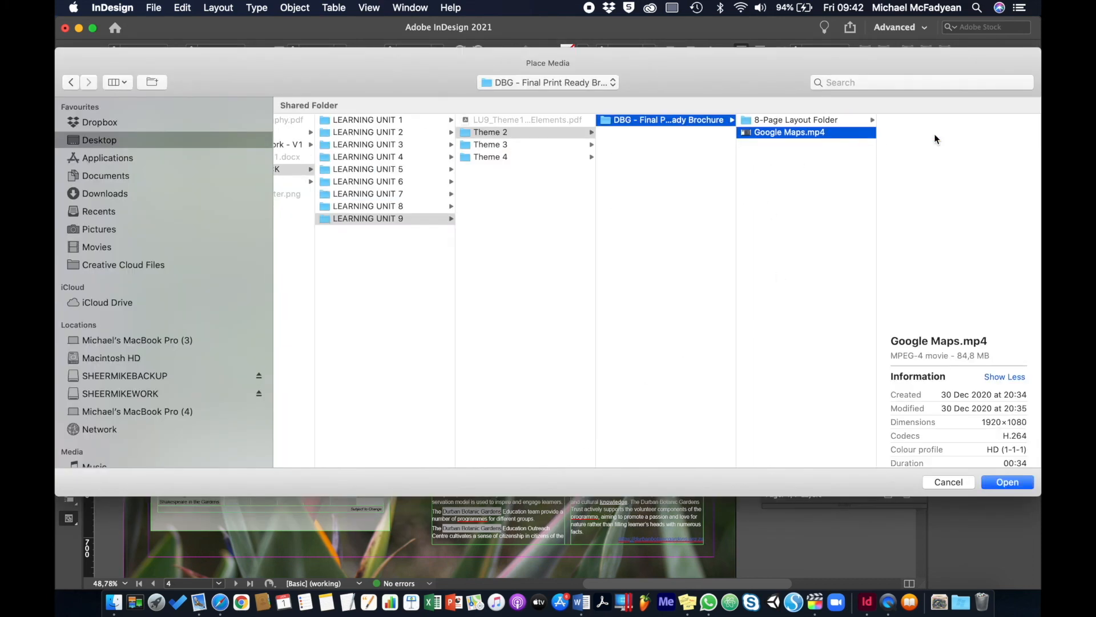
pyautogui.click(996, 482)
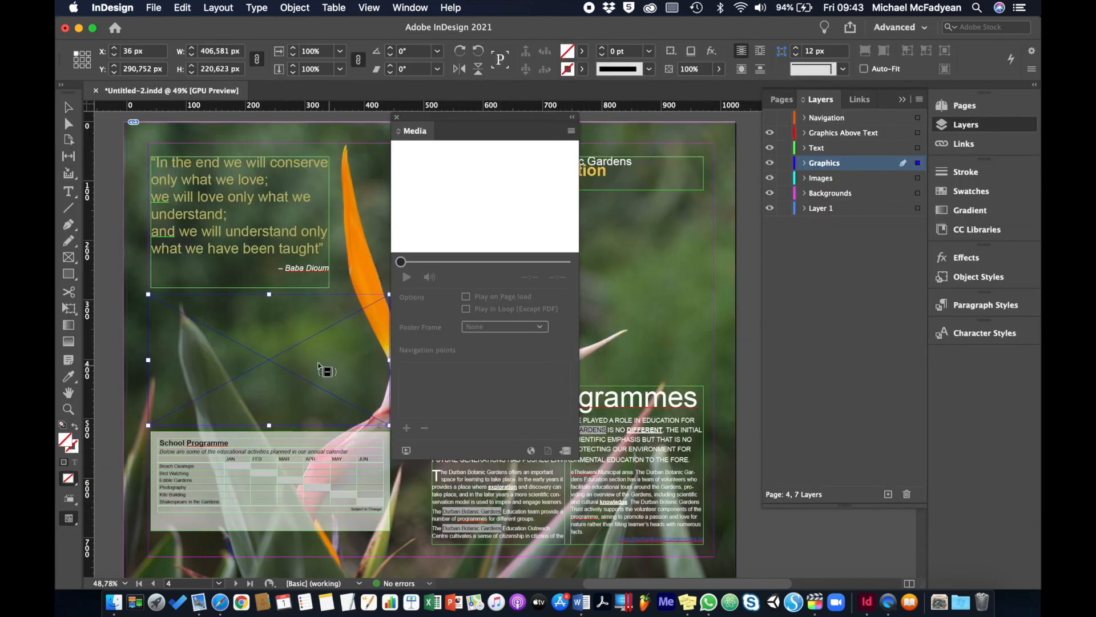
pyautogui.click(301, 368)
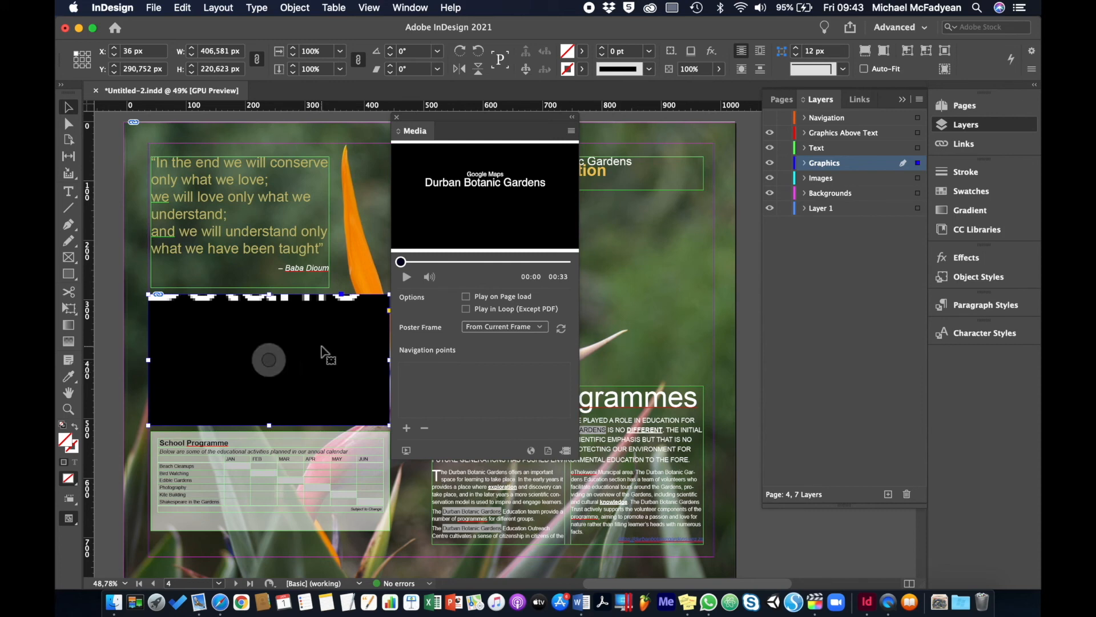
# Step: Fit the video content to its frame and close the media settings
pyautogui.rightClick(321, 350)
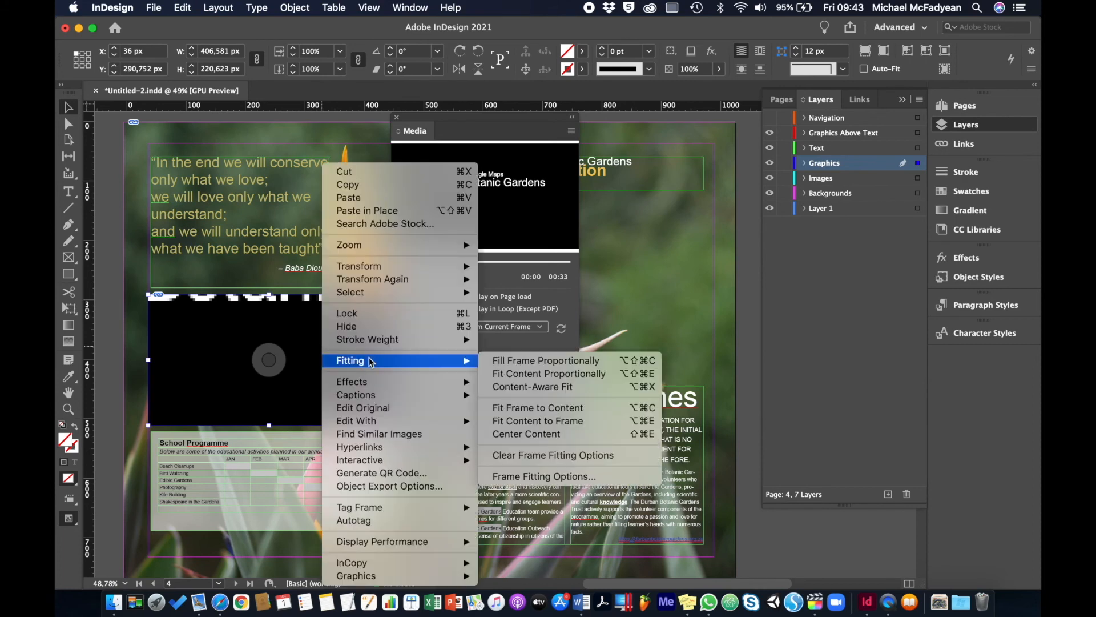
pyautogui.moveTo(478, 359)
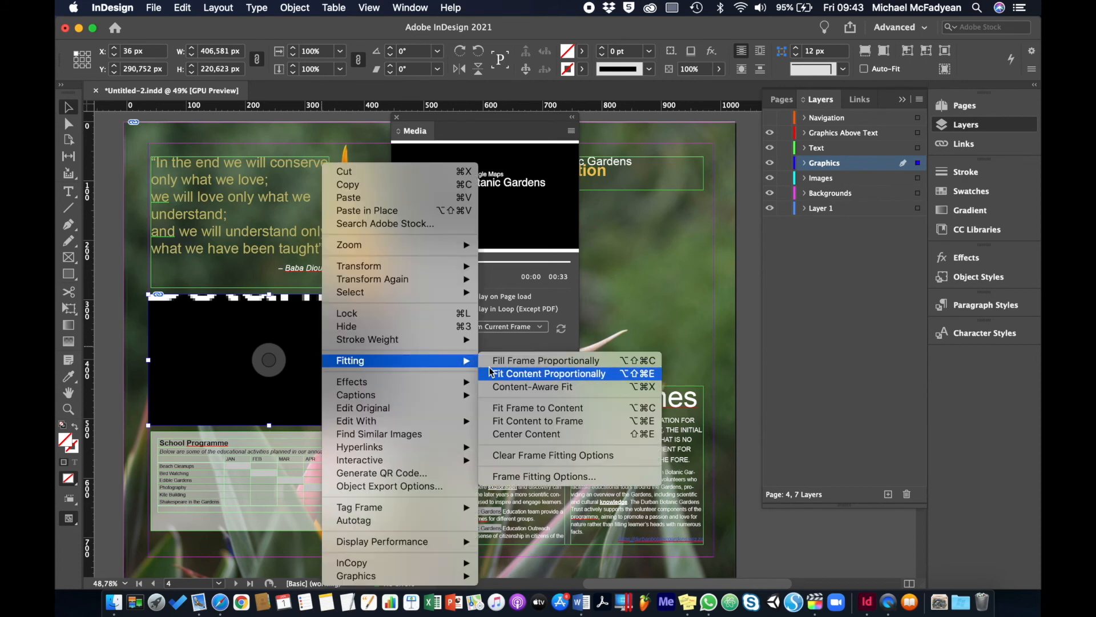
pyautogui.click(530, 420)
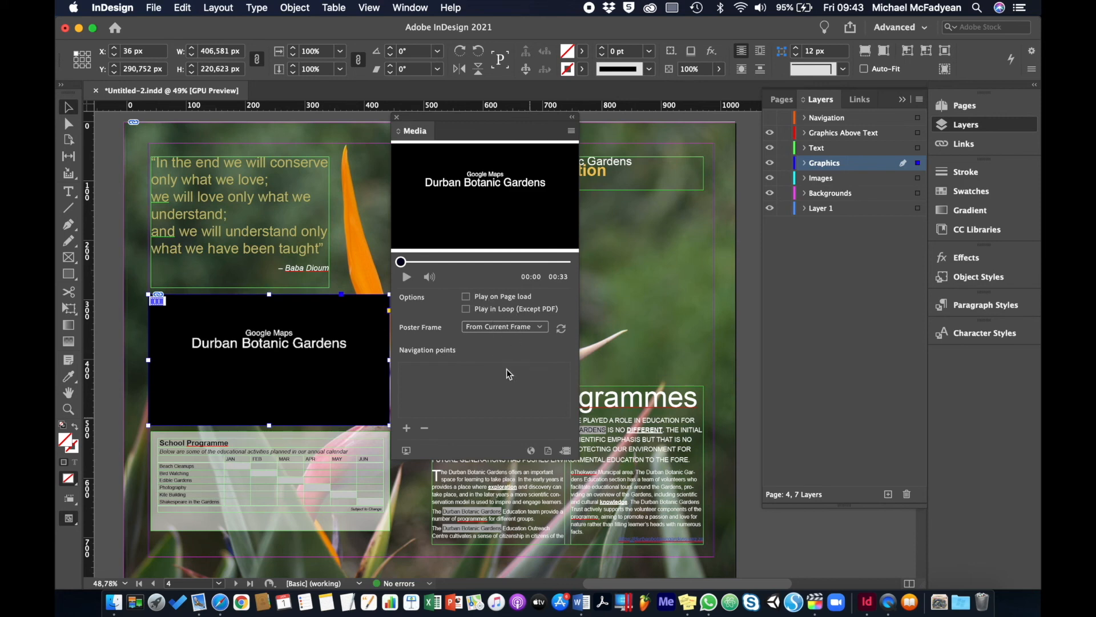
pyautogui.click(397, 118)
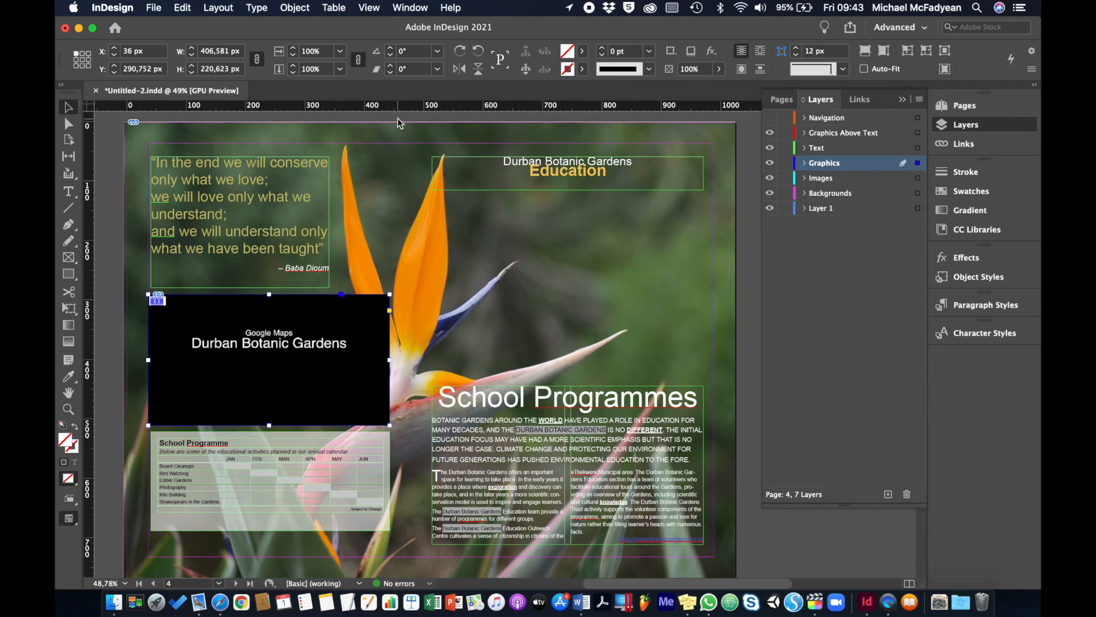
# Step: Open the EPUB interactivity preview of page 4 and play the Google Maps video
pyautogui.click(409, 8)
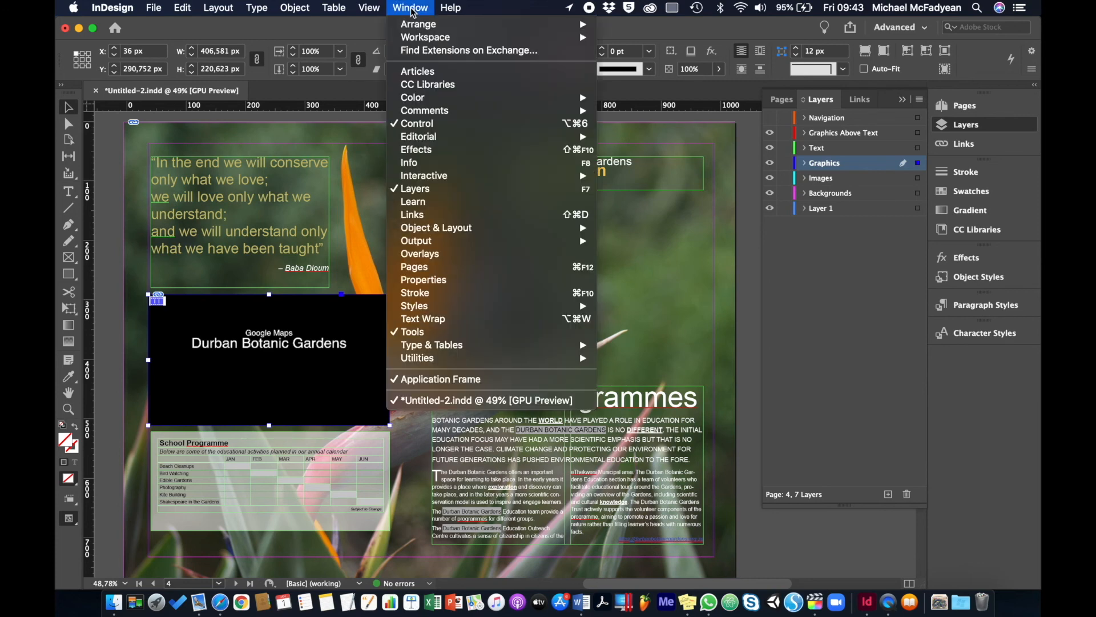
pyautogui.moveTo(484, 174)
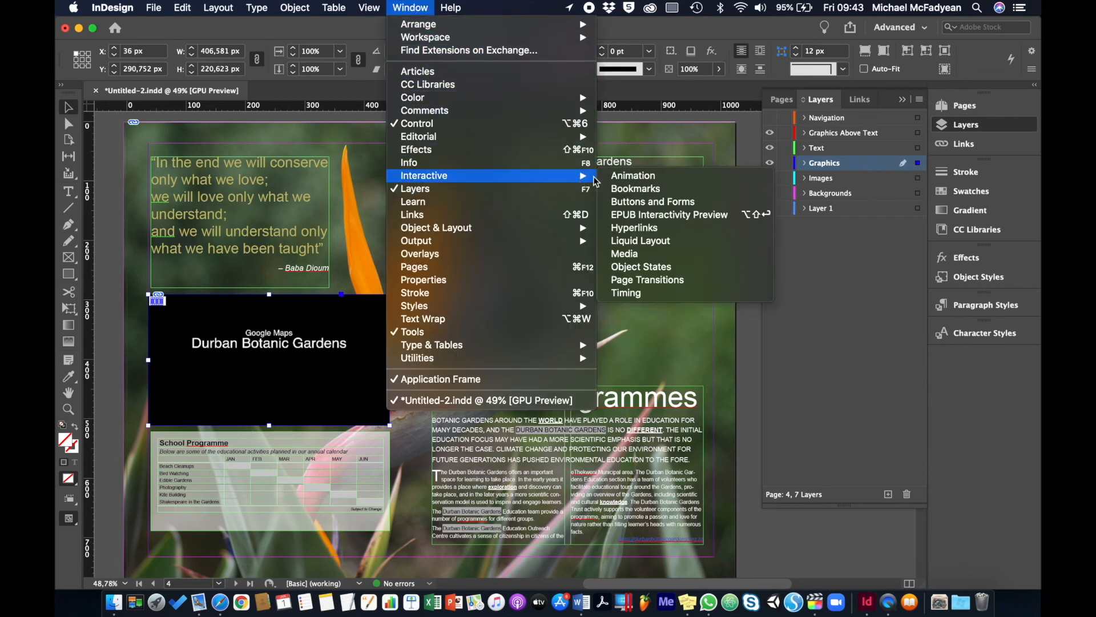
pyautogui.click(654, 214)
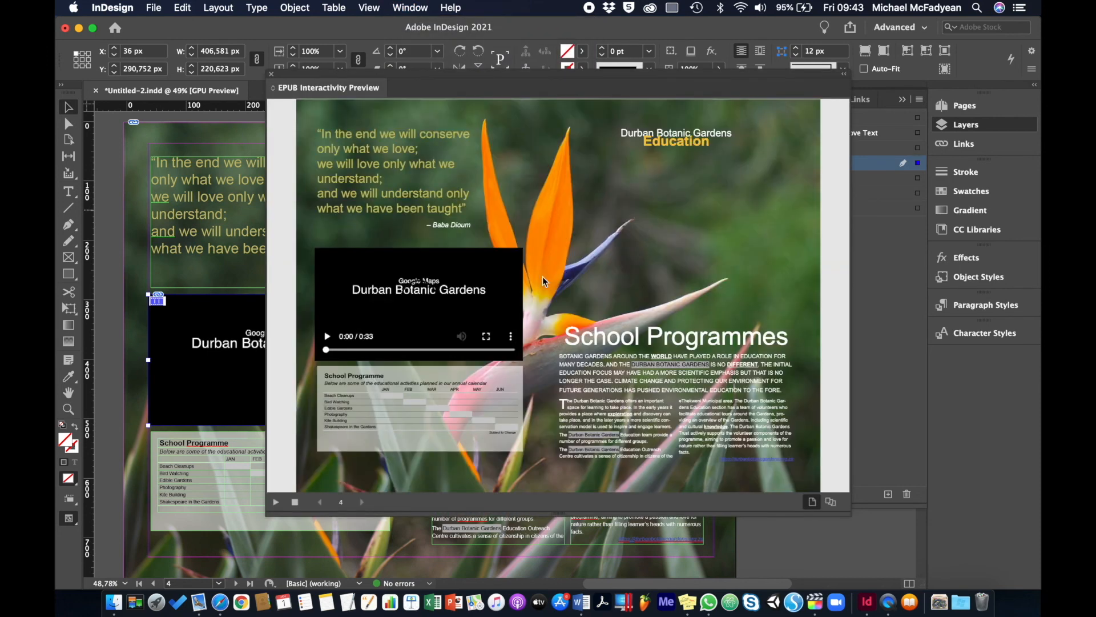
pyautogui.click(327, 337)
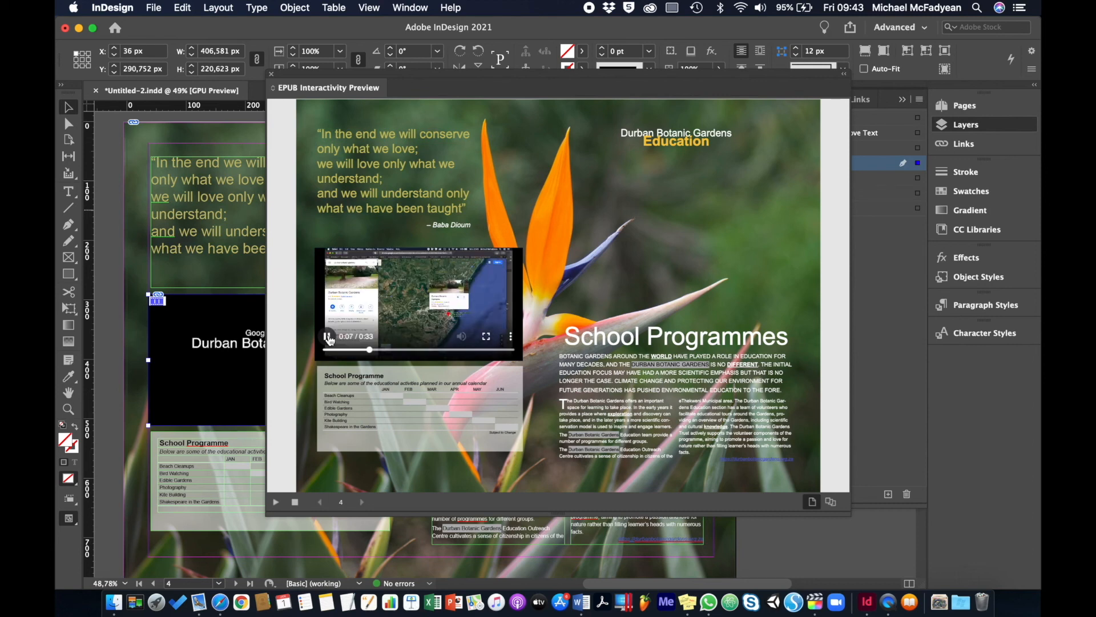
# Step: Pause the Google Maps video, close the EPUB interactivity preview and deselect the video frame
pyautogui.click(329, 338)
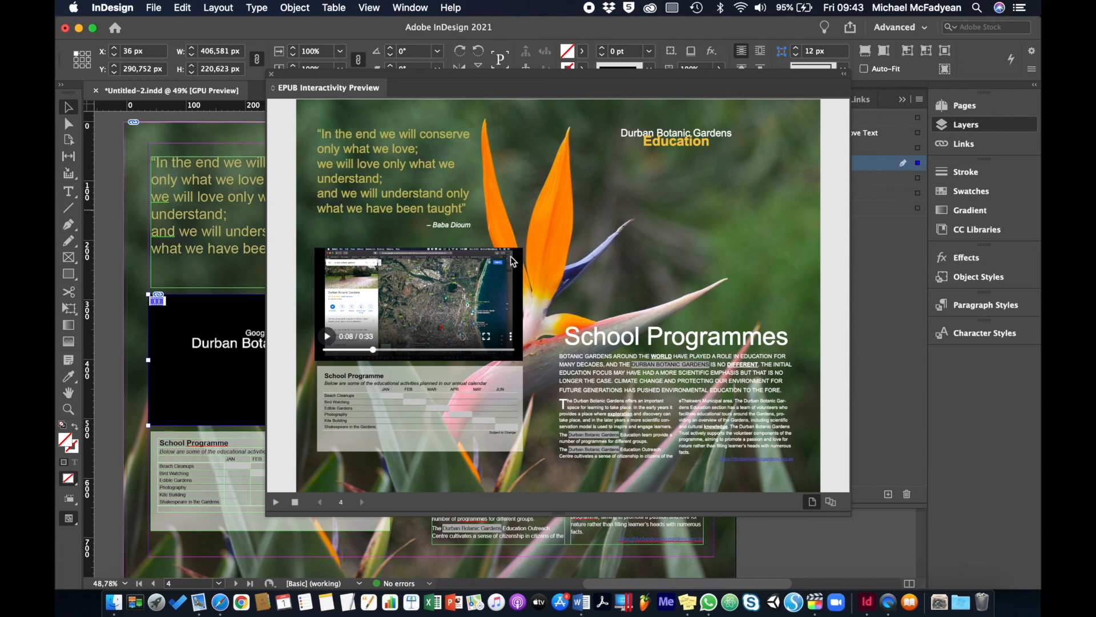
pyautogui.click(272, 76)
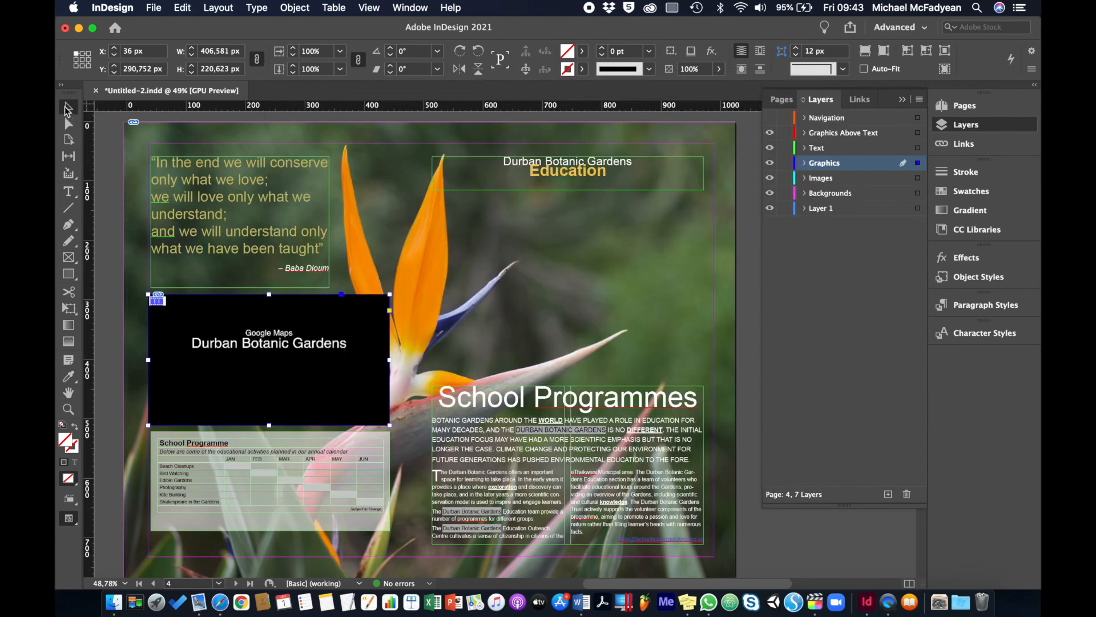
pyautogui.click(429, 349)
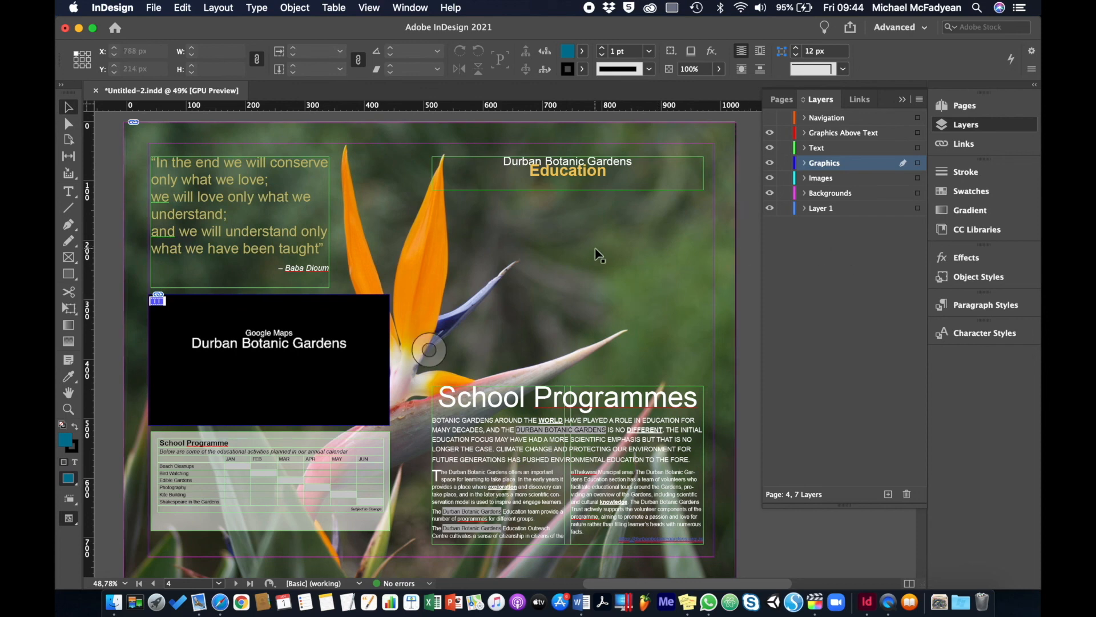
# Step: Go to page 5 and copy the web address from the All Information line under References / Credits
pyautogui.hotkey('shift', 'pagedown')
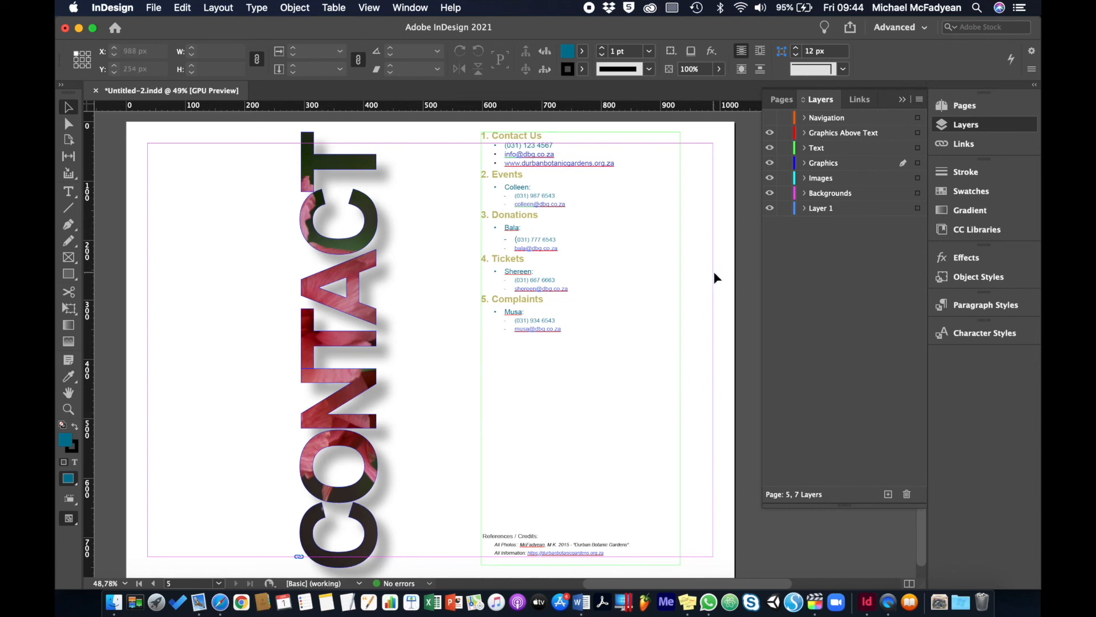
pyautogui.click(860, 162)
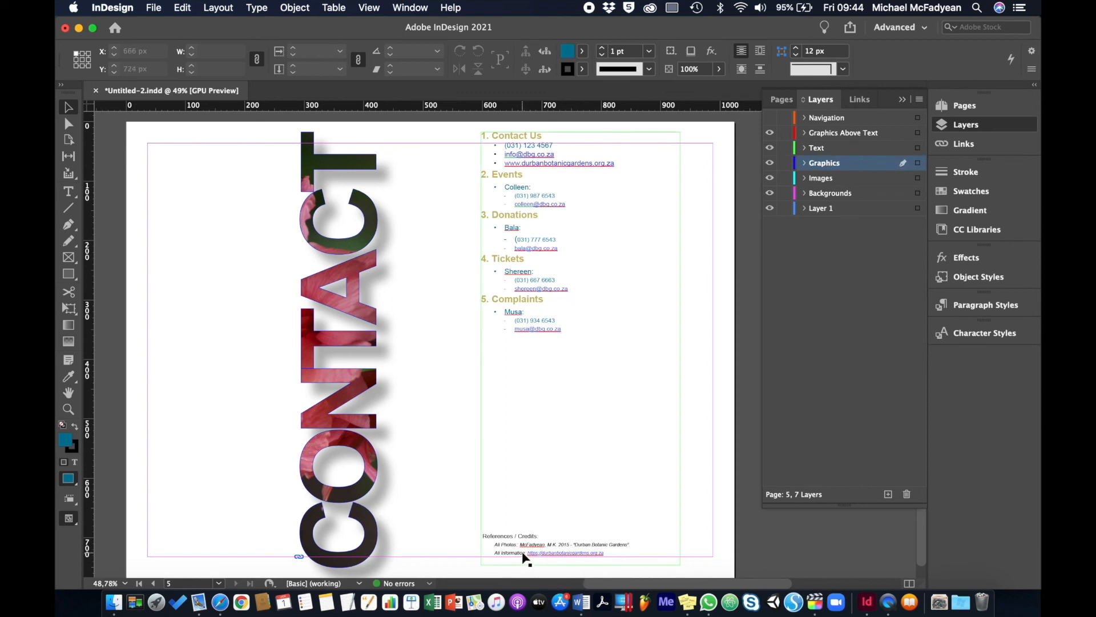
pyautogui.click(68, 192)
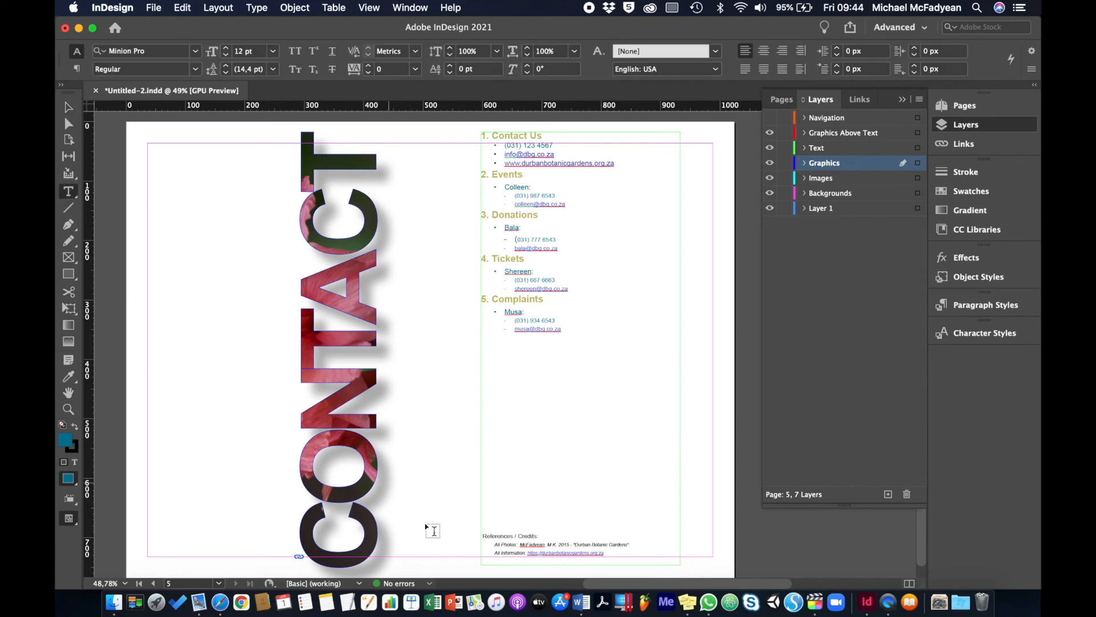
pyautogui.click(527, 552)
pyautogui.press('super+equal')
pyautogui.press('super+equal')
pyautogui.press('super+equal')
pyautogui.press('super+equal')
pyautogui.press('super+equal')
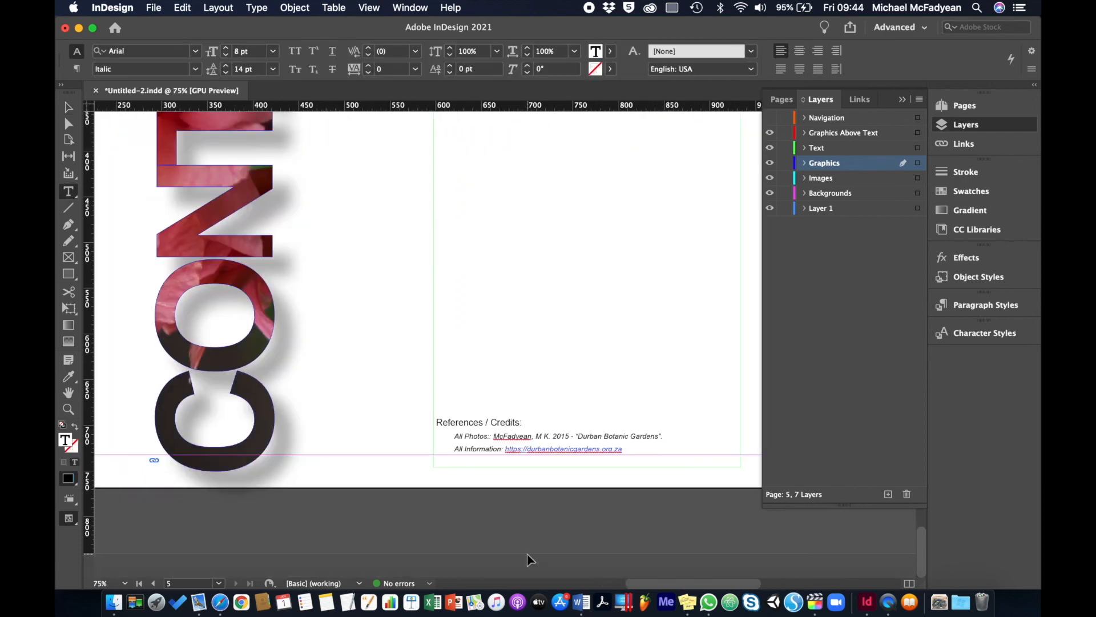
pyautogui.hotkey('shift', 'End')
pyautogui.press('super+c')
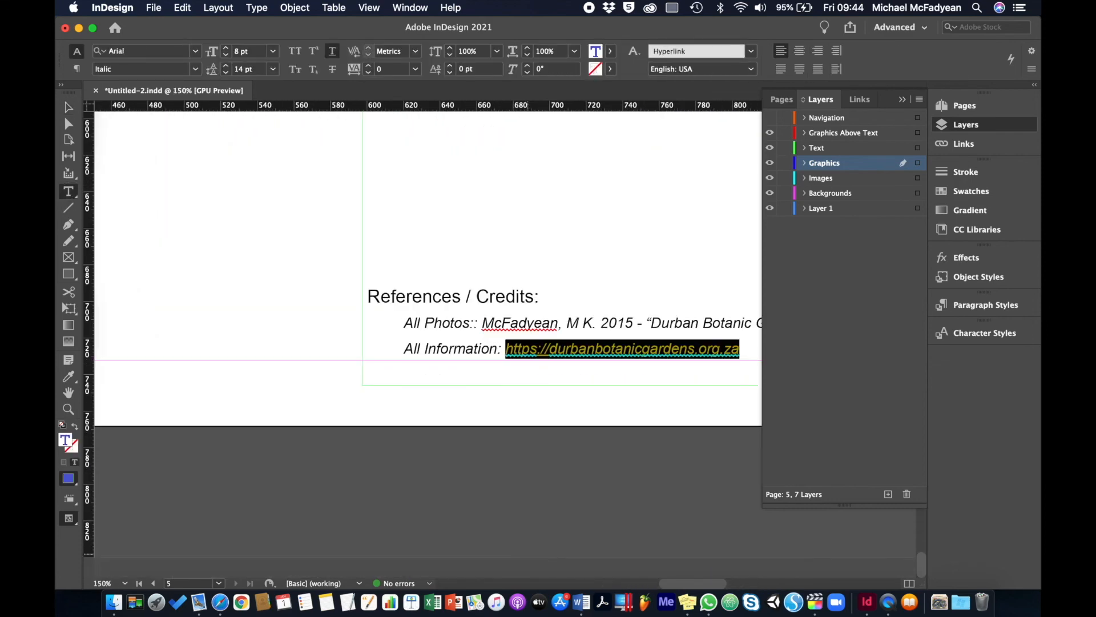
pyautogui.press('super+0')
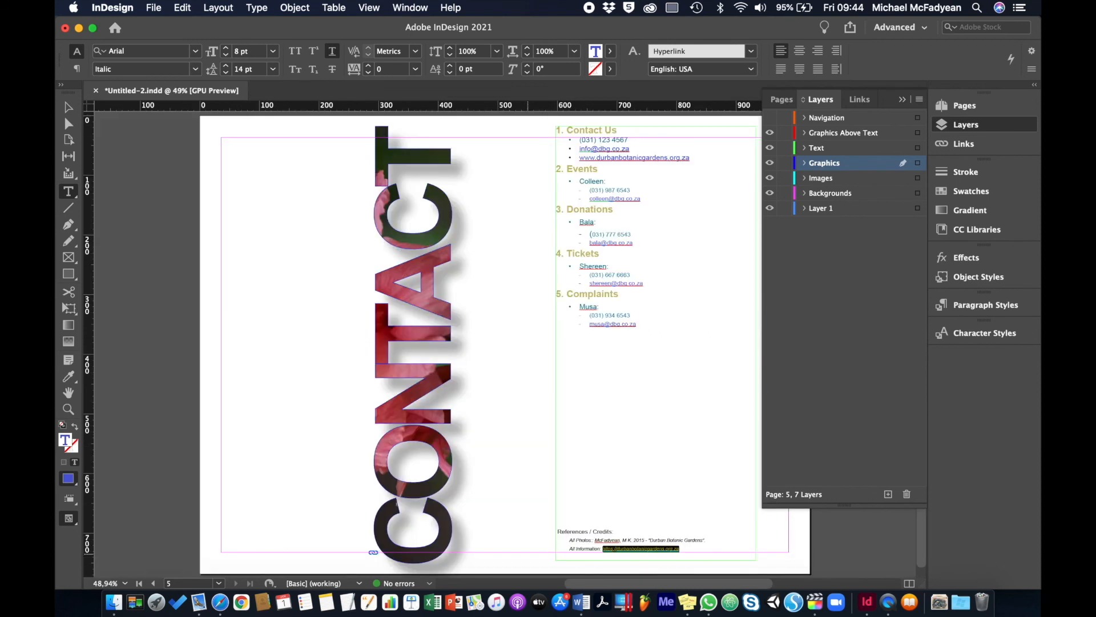
pyautogui.click(68, 108)
pyautogui.click(254, 228)
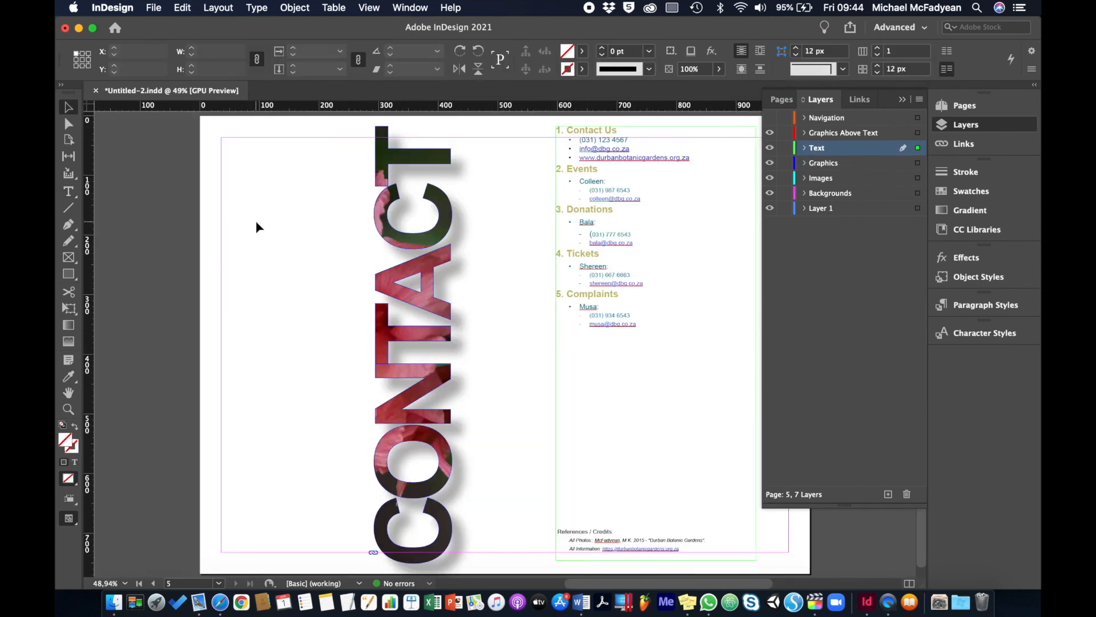
pyautogui.click(305, 8)
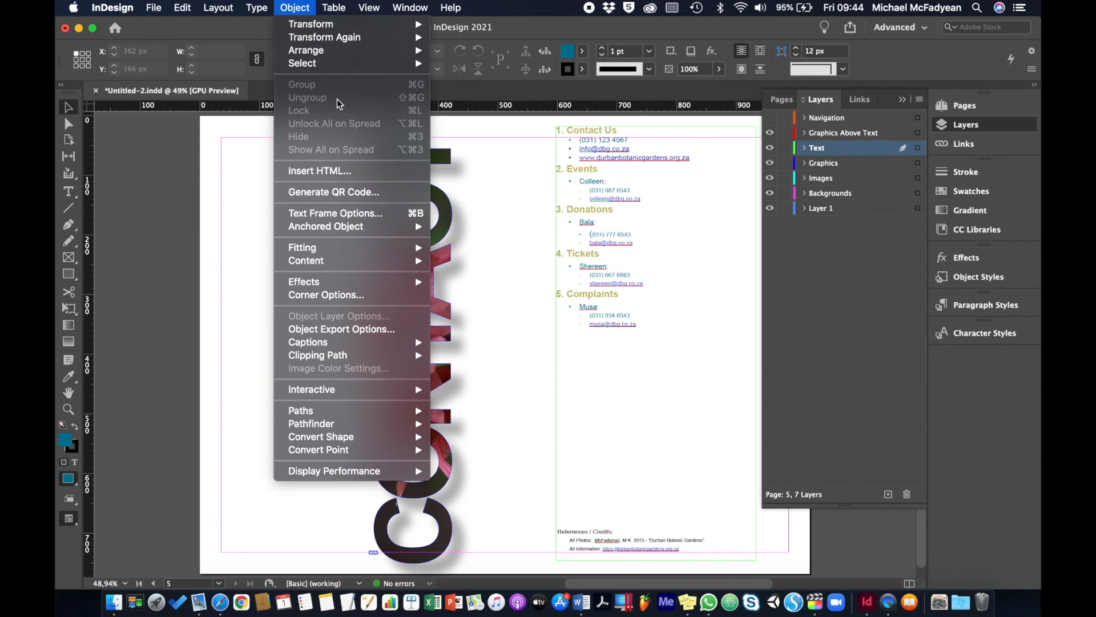
pyautogui.click(365, 193)
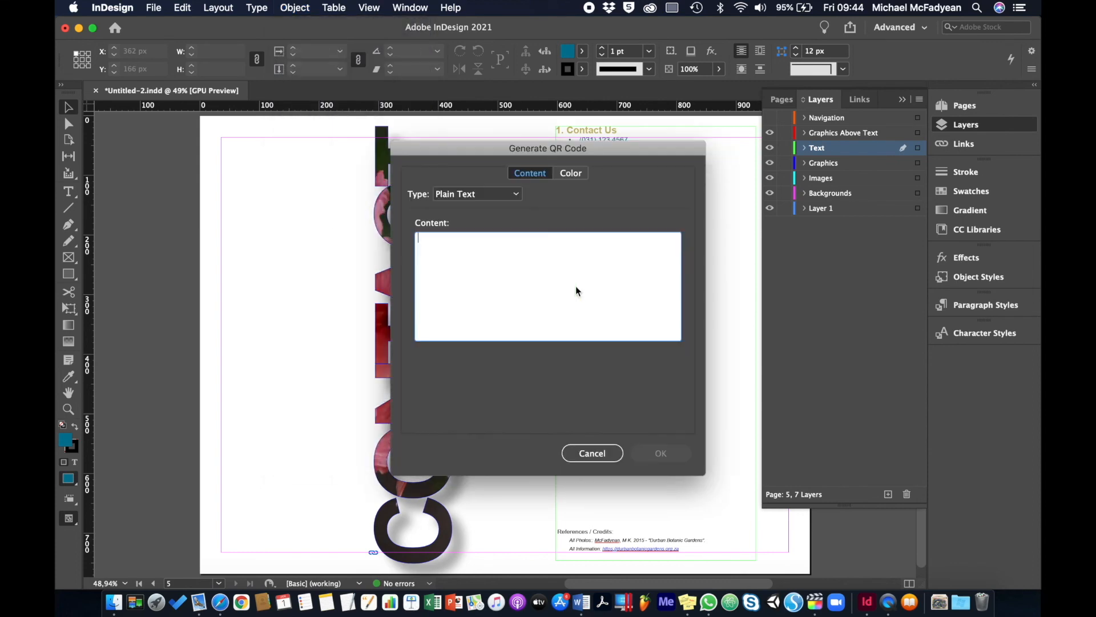
pyautogui.click(518, 194)
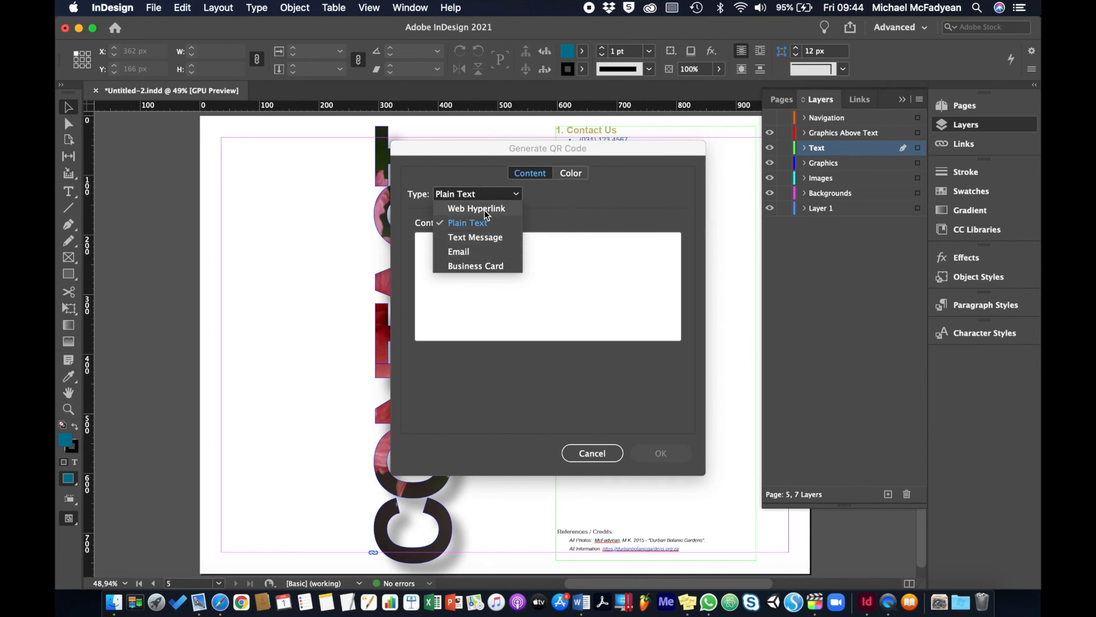
pyautogui.click(483, 209)
pyautogui.click(480, 257)
pyautogui.press('super+v')
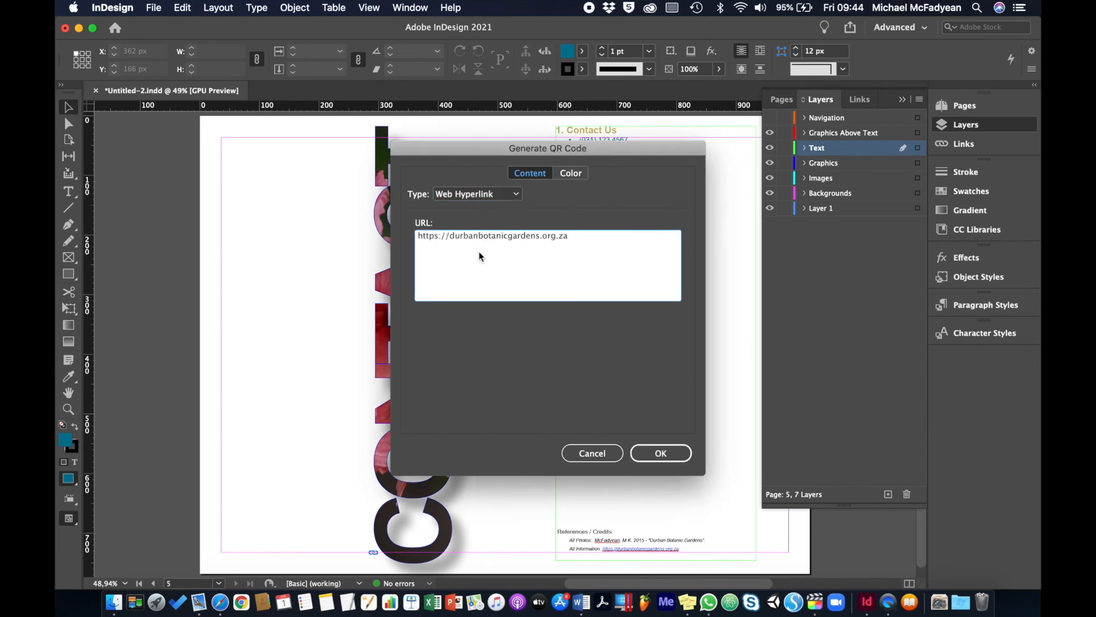
pyautogui.click(670, 455)
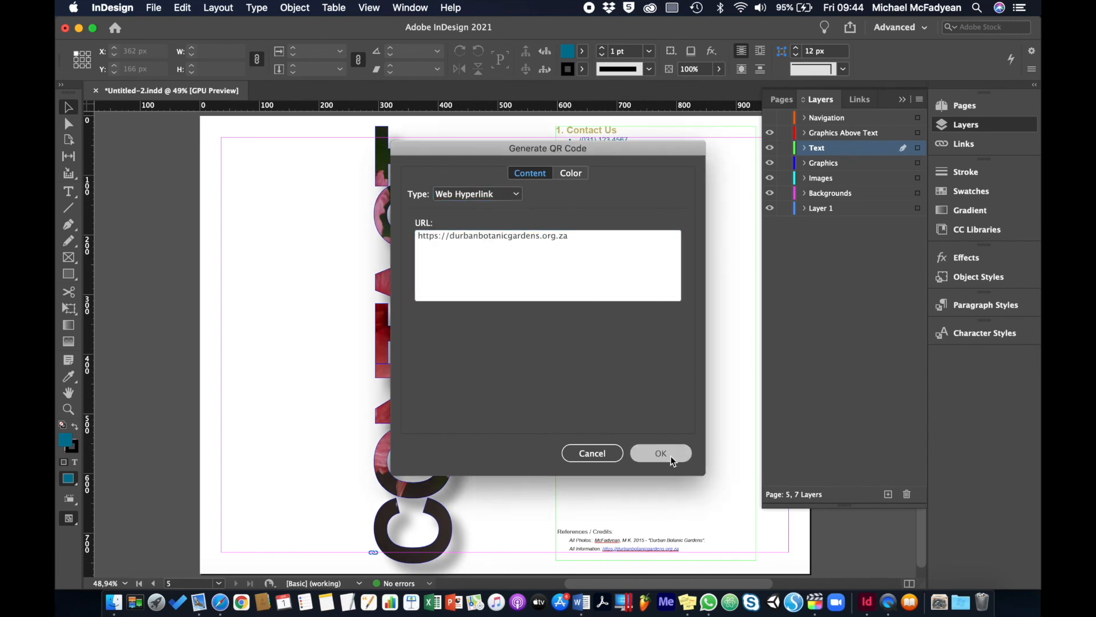
pyautogui.moveTo(633, 398); pyautogui.dragTo(737, 503)
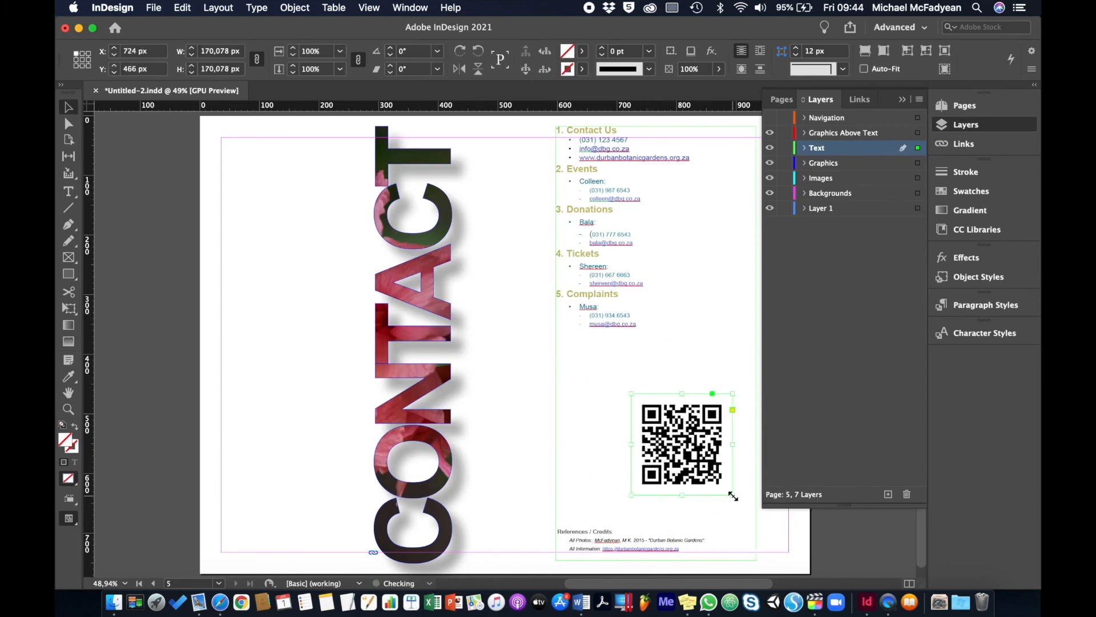
# Step: Collapse the layer list, move the QR code to X 834 px, Y 516 px, and deselect it
pyautogui.click(902, 100)
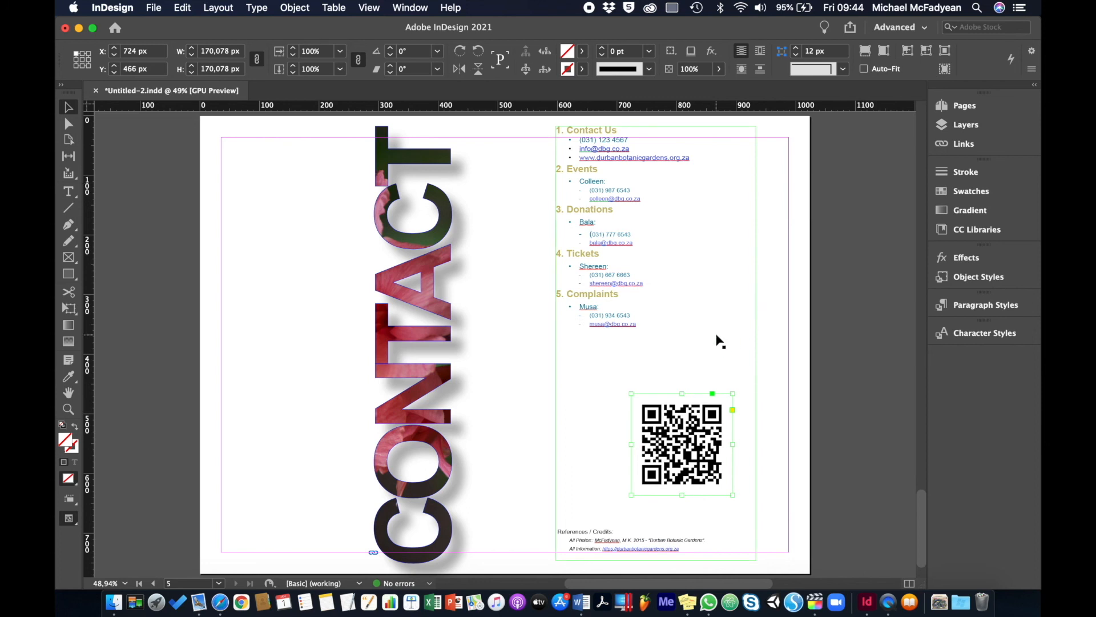
pyautogui.hotkey('shift', 'Right')
pyautogui.hotkey('shift', 'Right')
pyautogui.hotkey('shift', 'Right')
pyautogui.hotkey('shift', 'Right')
pyautogui.hotkey('shift', 'Right')
pyautogui.hotkey('shift', 'Right')
pyautogui.hotkey('shift', 'Right')
pyautogui.hotkey('shift', 'Down')
pyautogui.hotkey('shift', 'Down')
pyautogui.hotkey('shift', 'Down')
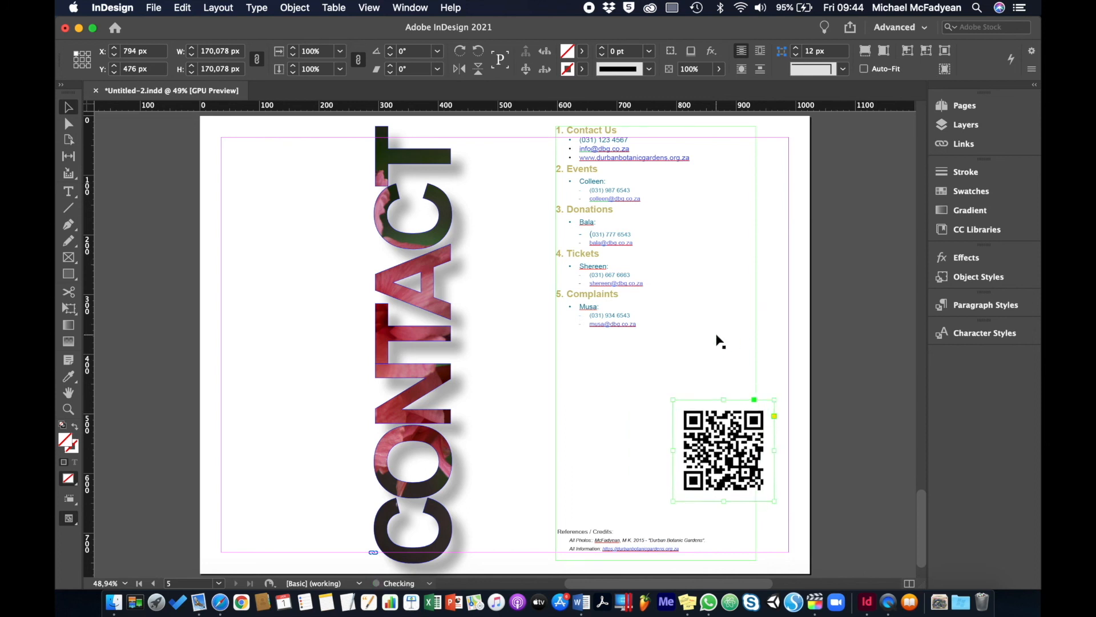
pyautogui.hotkey('shift', 'Right')
pyautogui.hotkey('shift', 'Right')
pyautogui.hotkey('shift', 'Right')
pyautogui.hotkey('shift', 'Right')
pyautogui.hotkey('shift', 'Down')
pyautogui.hotkey('shift', 'Down')
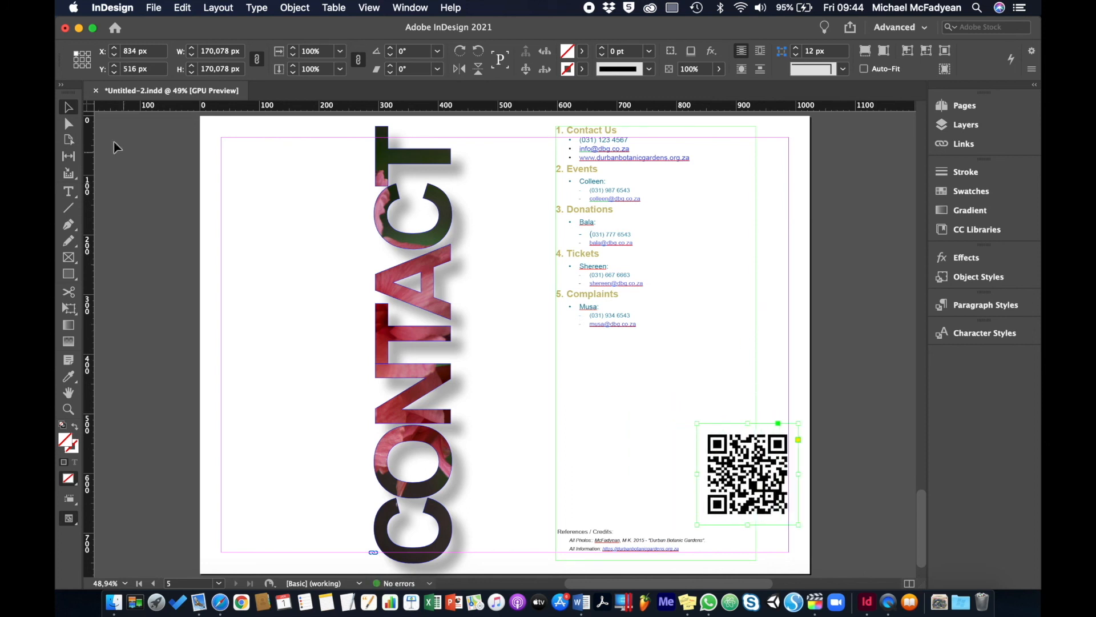
pyautogui.click(148, 156)
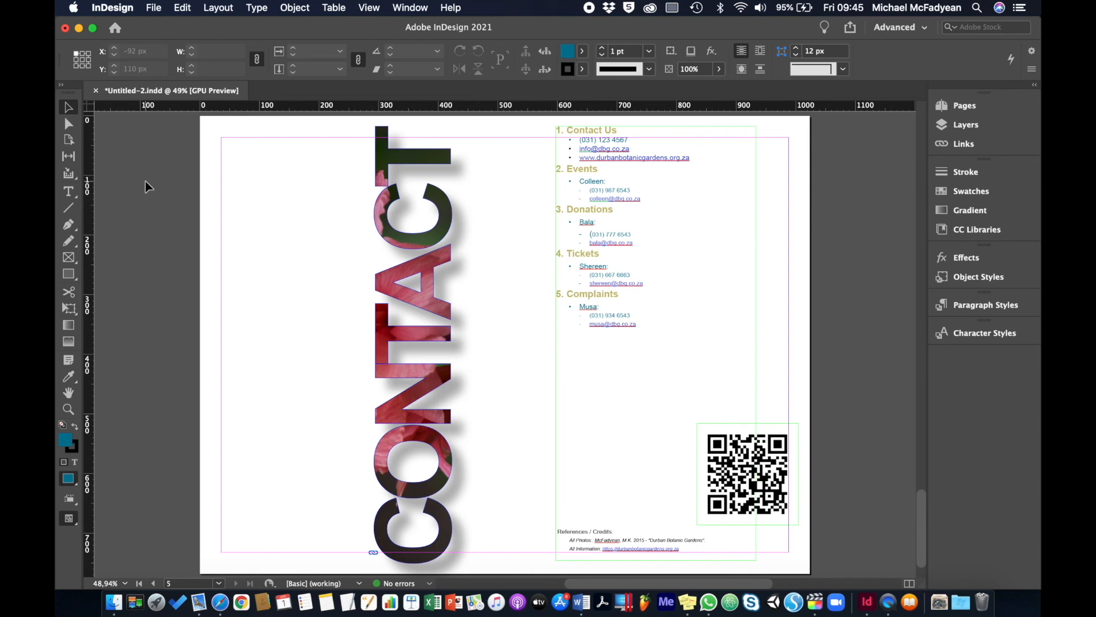
# Step: Save the document and export all pages as EPUB (Fixed Layout), replacing Untitled-2.epub on the Desktop
pyautogui.press('super+s')
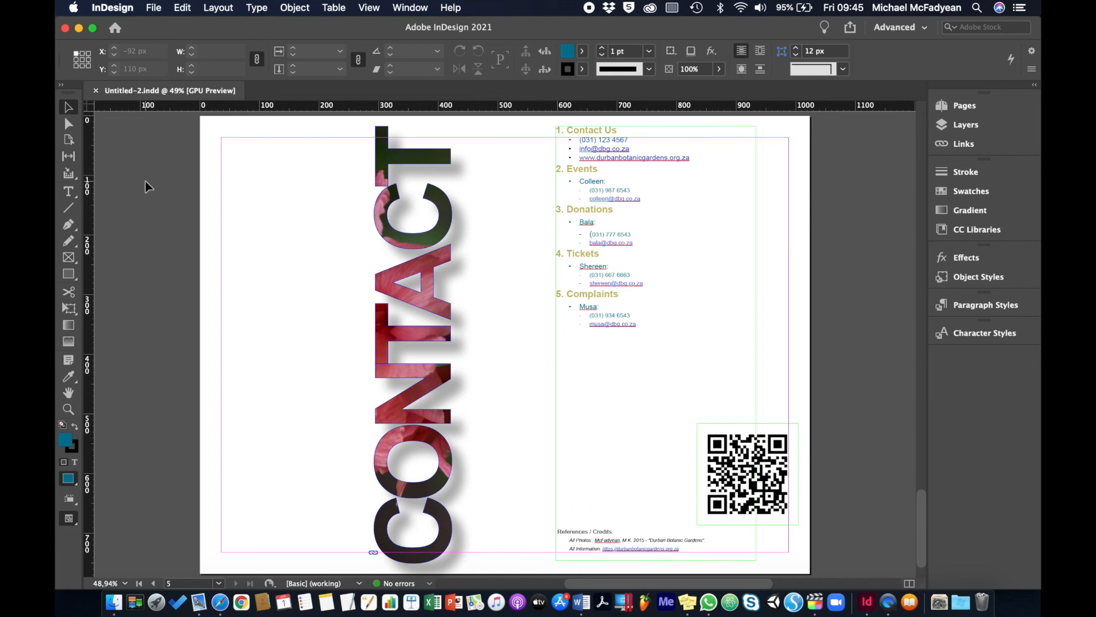
pyautogui.click(155, 8)
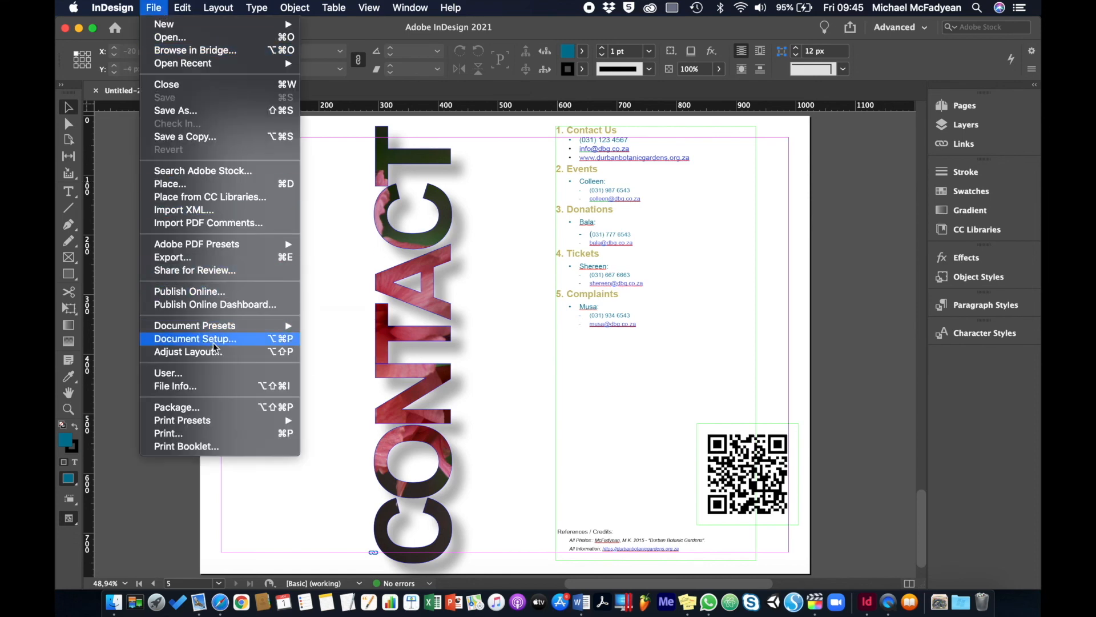
pyautogui.click(214, 259)
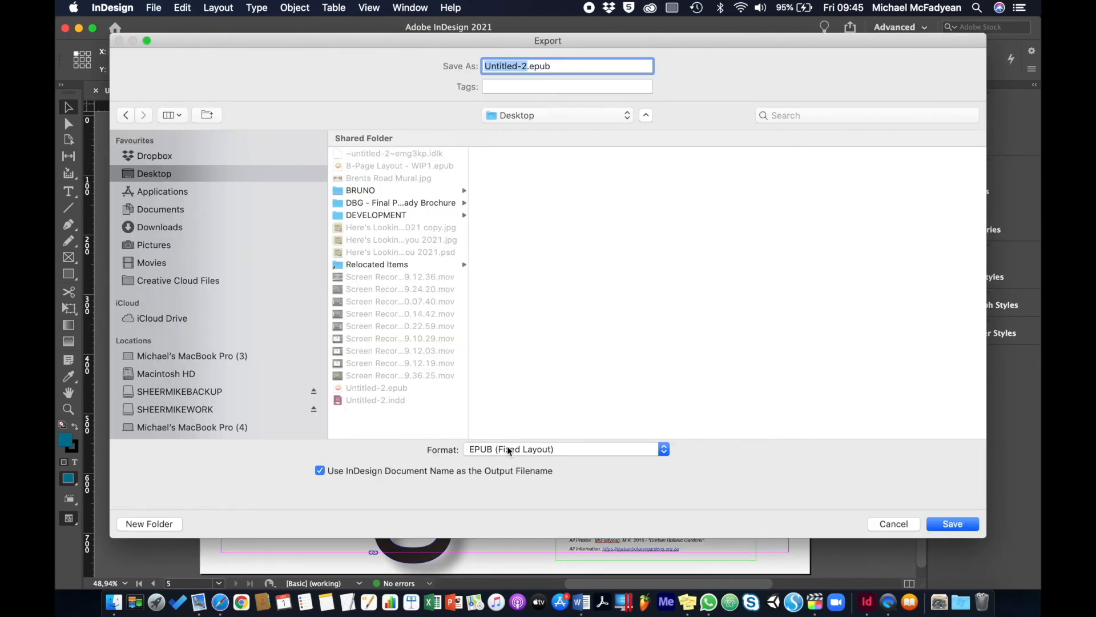
pyautogui.click(508, 449)
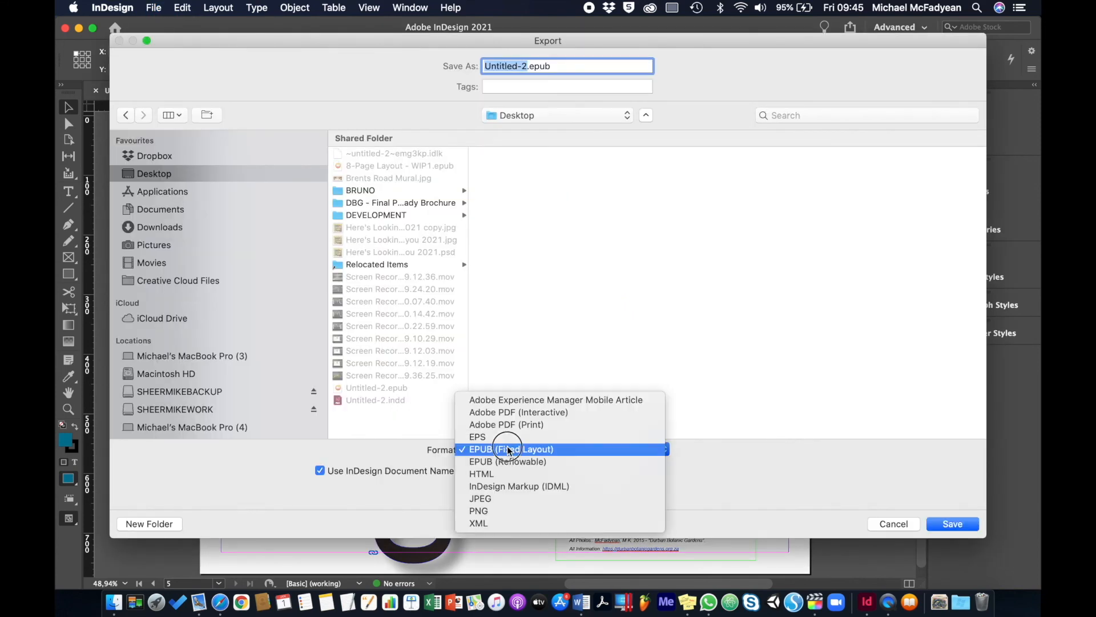
pyautogui.click(508, 450)
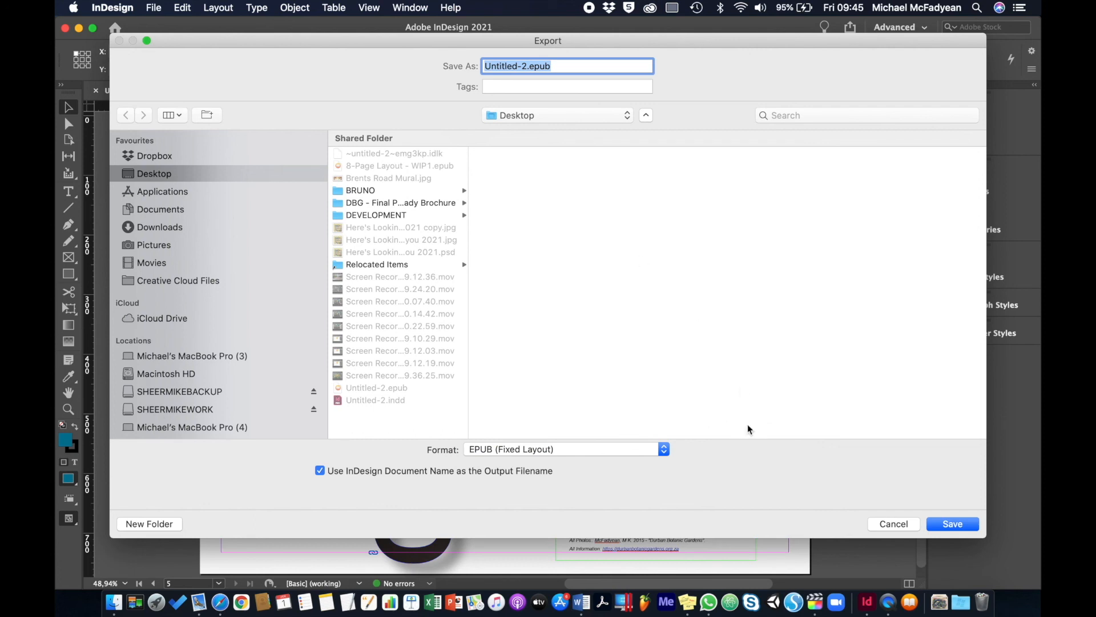
pyautogui.click(958, 527)
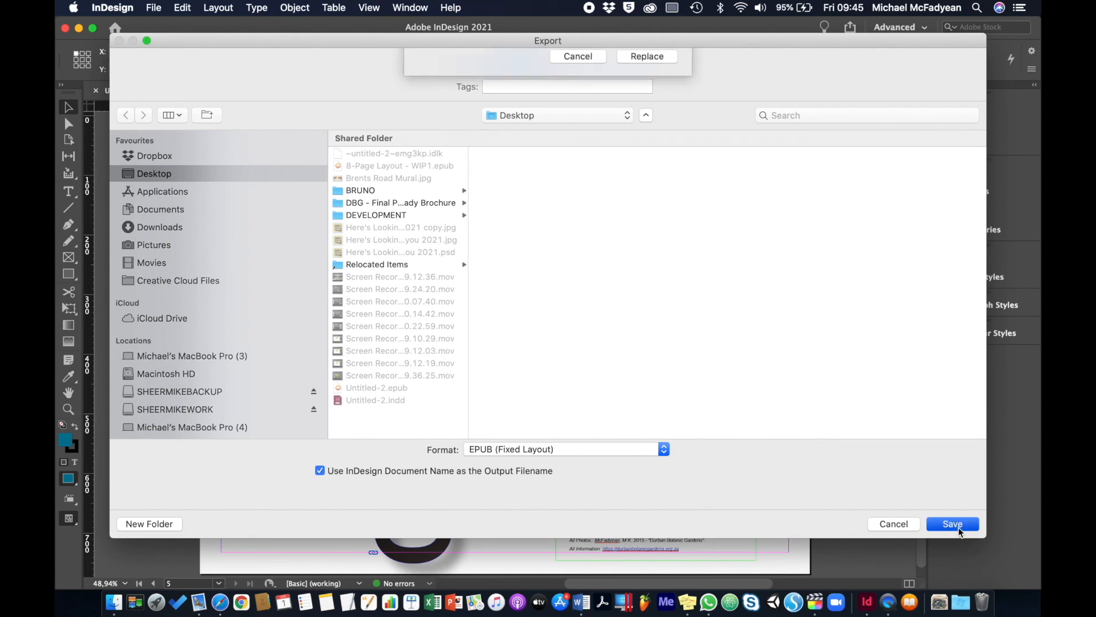
pyautogui.click(648, 136)
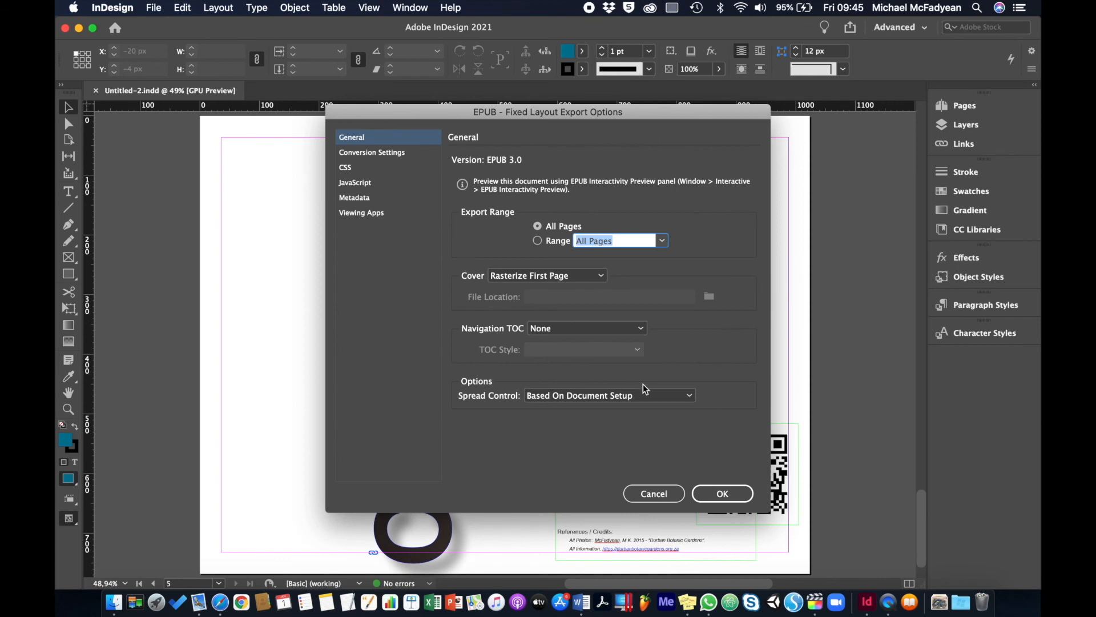
pyautogui.click(707, 493)
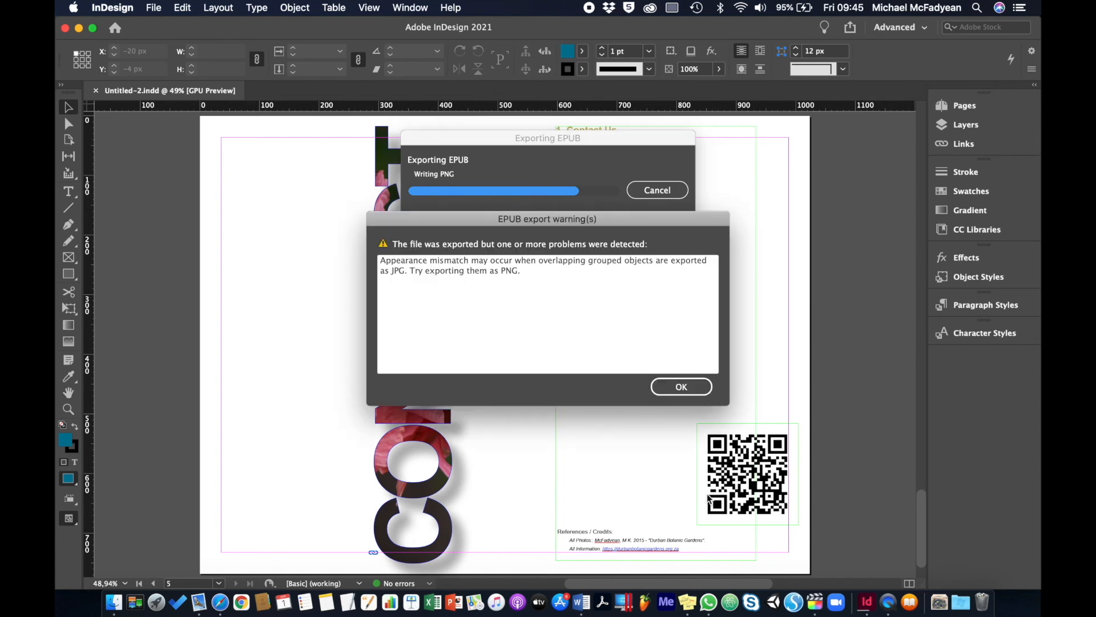
pyautogui.click(675, 388)
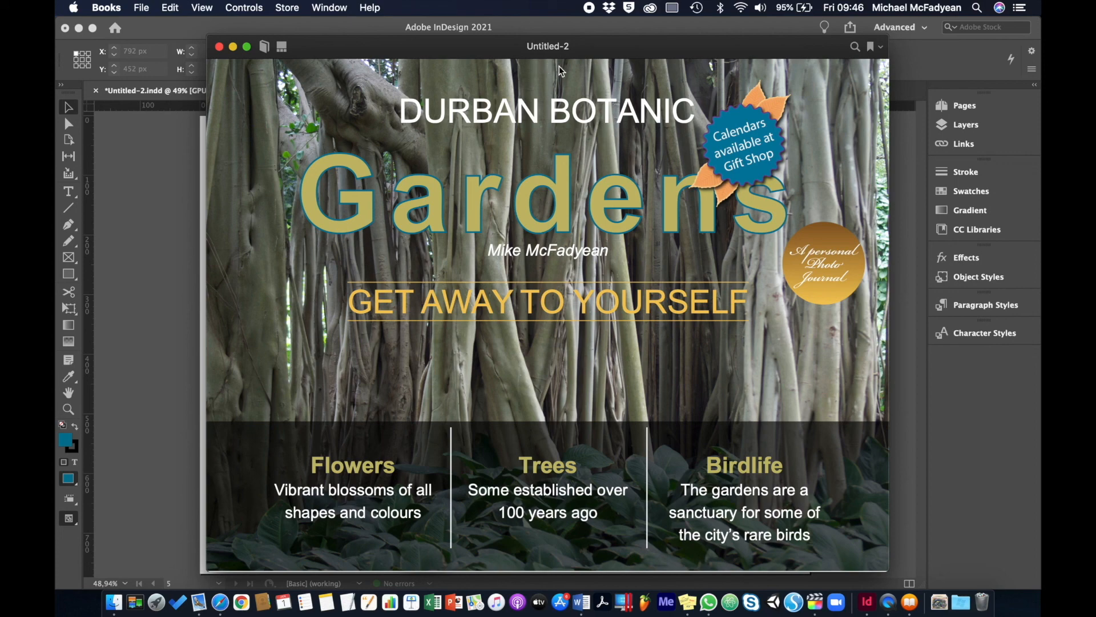
# Step: Close the exported book and make the Navigation layer visible in the InDesign document
pyautogui.click(218, 46)
pyautogui.click(161, 534)
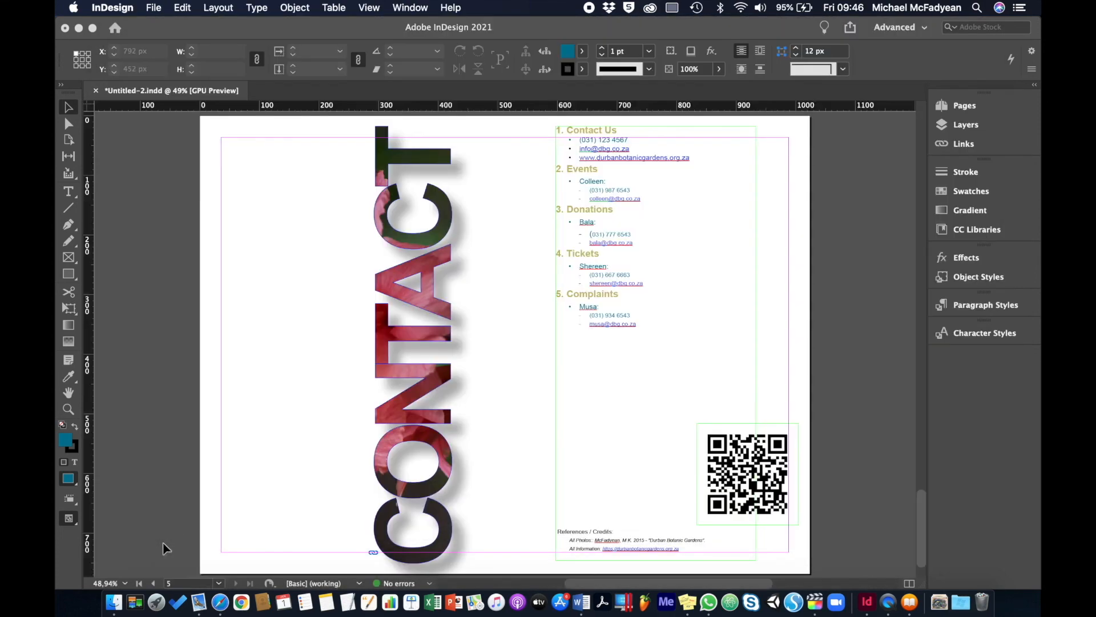
pyautogui.click(961, 124)
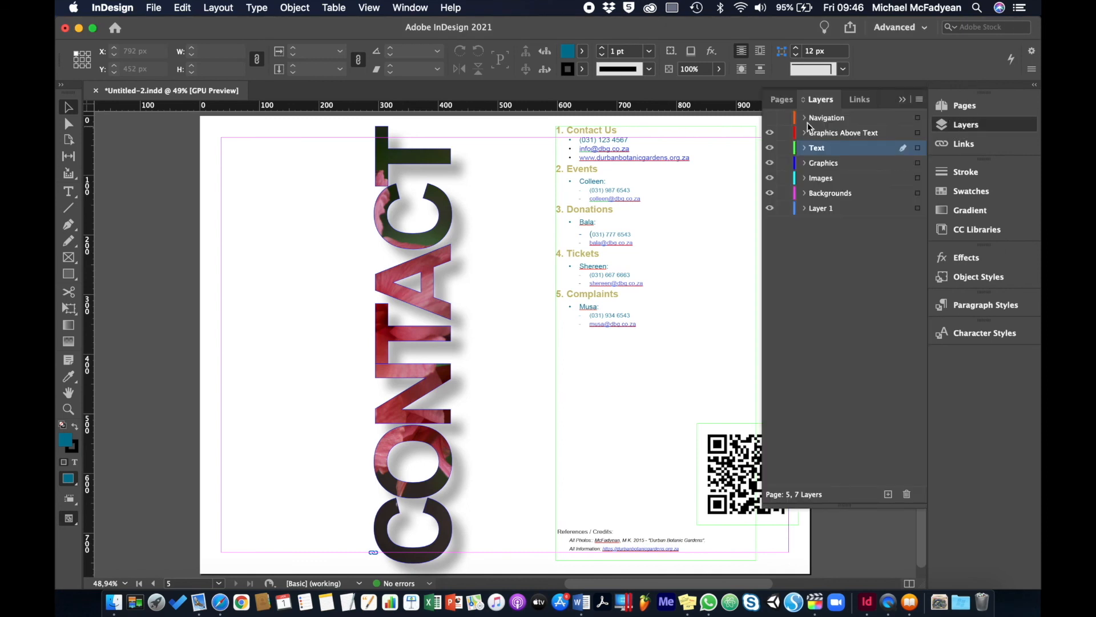
pyautogui.click(769, 120)
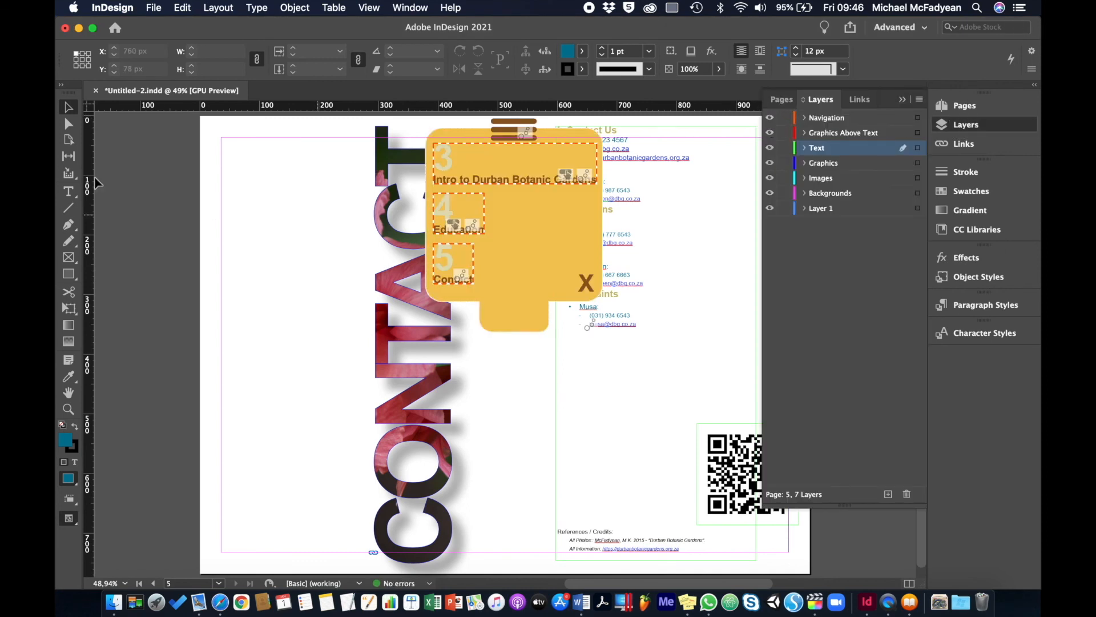
# Step: Save the document and re-export it as EPUB (Fixed Layout) over Untitled-2.epub on the Desktop, with the Navigation layer visible
pyautogui.click(159, 16)
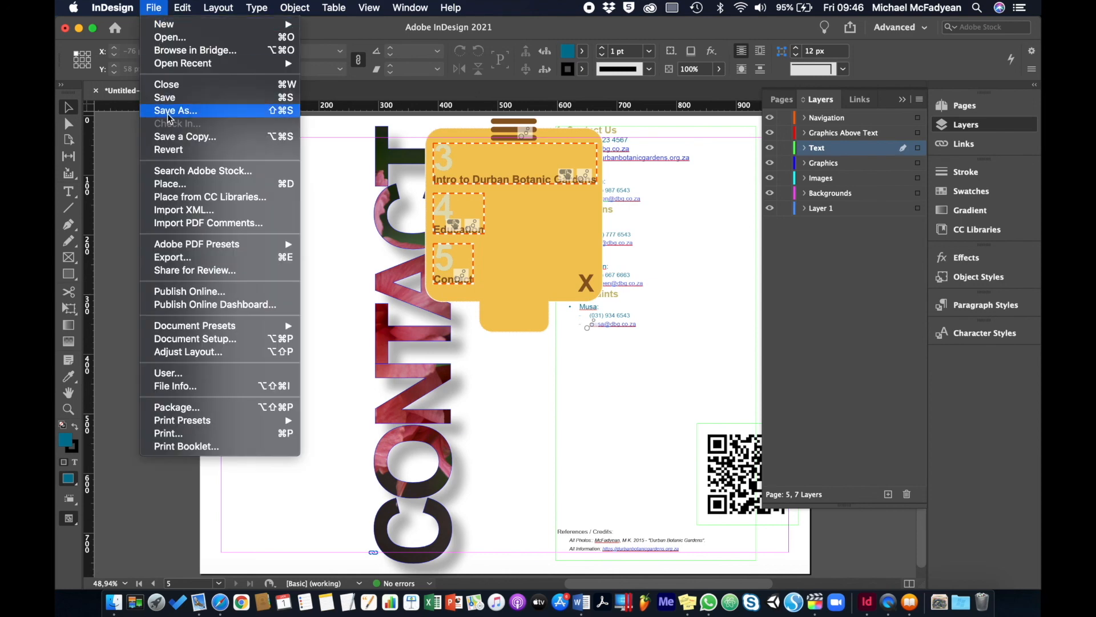
pyautogui.click(158, 13)
pyautogui.click(159, 13)
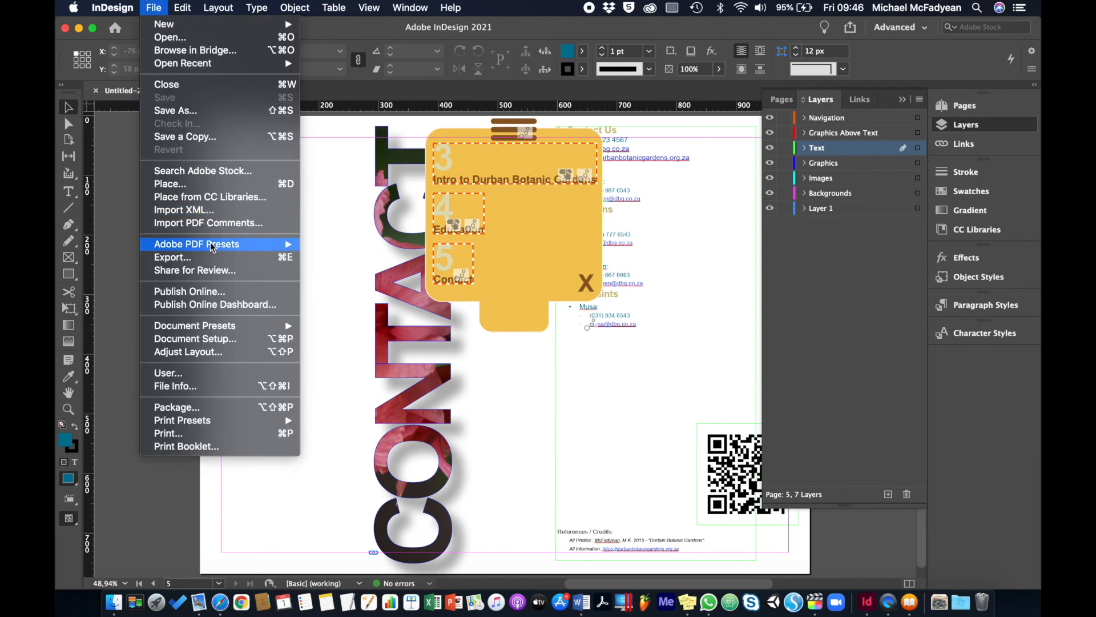
pyautogui.click(214, 257)
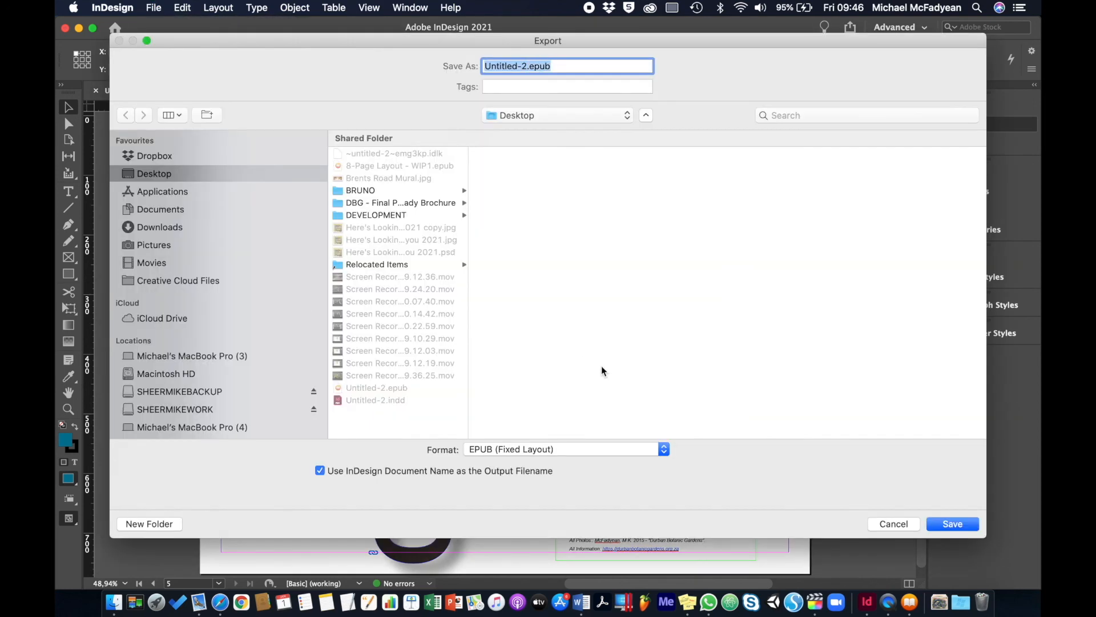
pyautogui.click(937, 521)
pyautogui.click(647, 130)
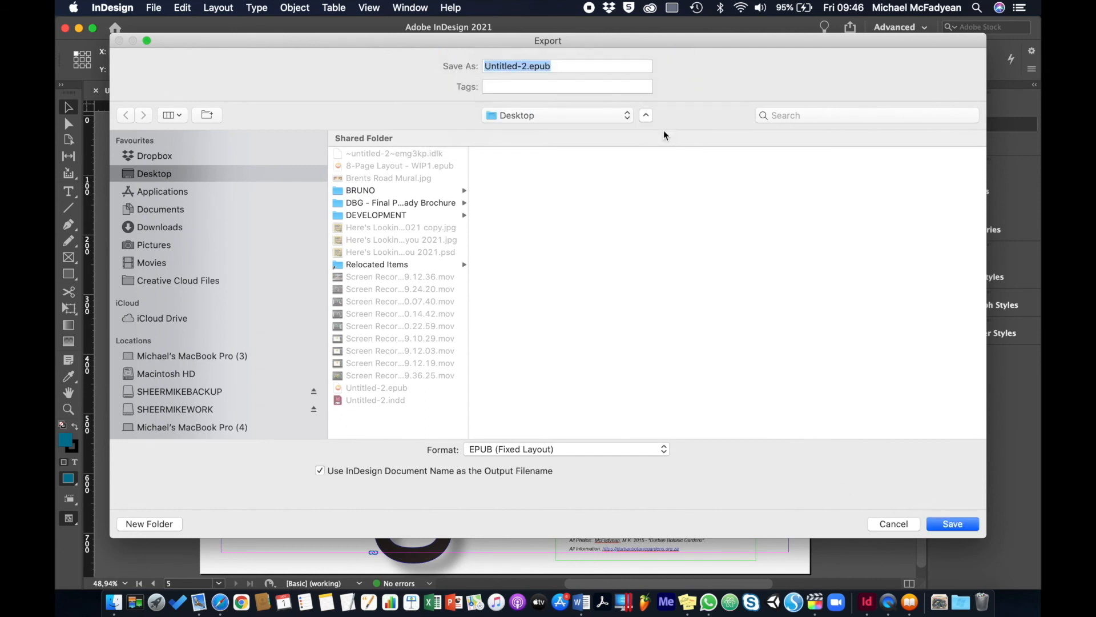
pyautogui.click(712, 492)
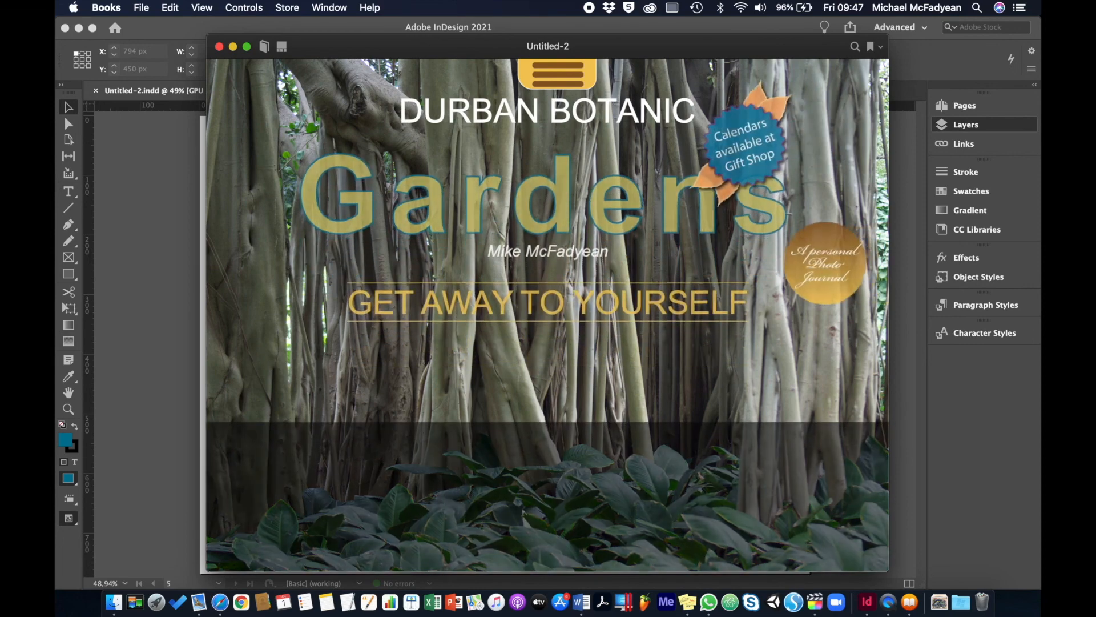
# Step: Test the cover's navigation menu in the exported book by opening and closing it, and follow its page 3 Intro link
pyautogui.click(568, 79)
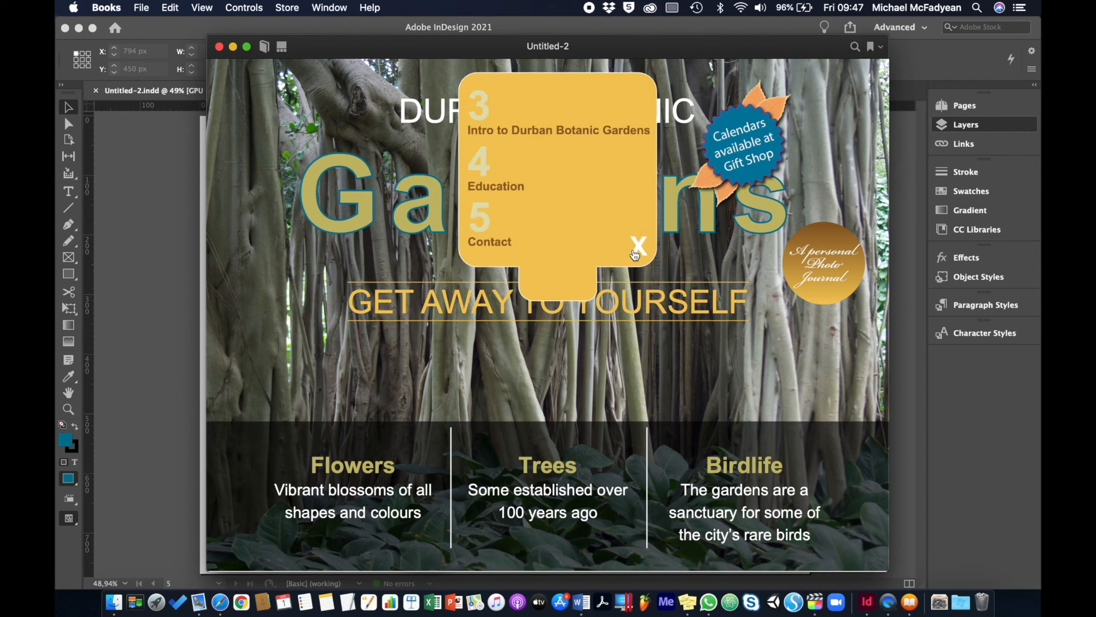
pyautogui.click(636, 251)
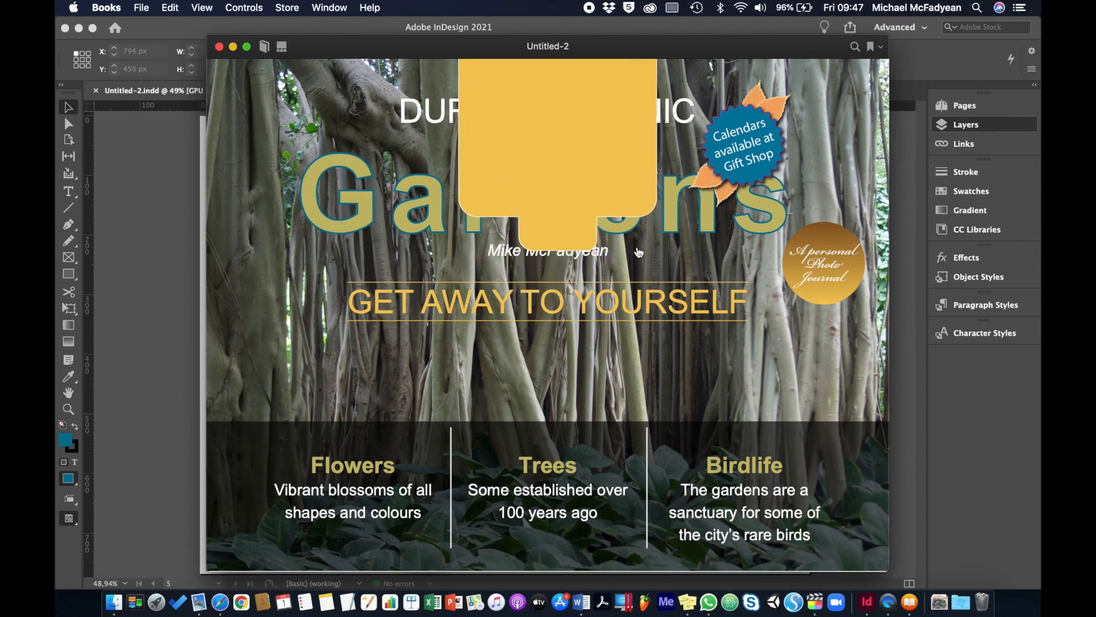
pyautogui.click(566, 73)
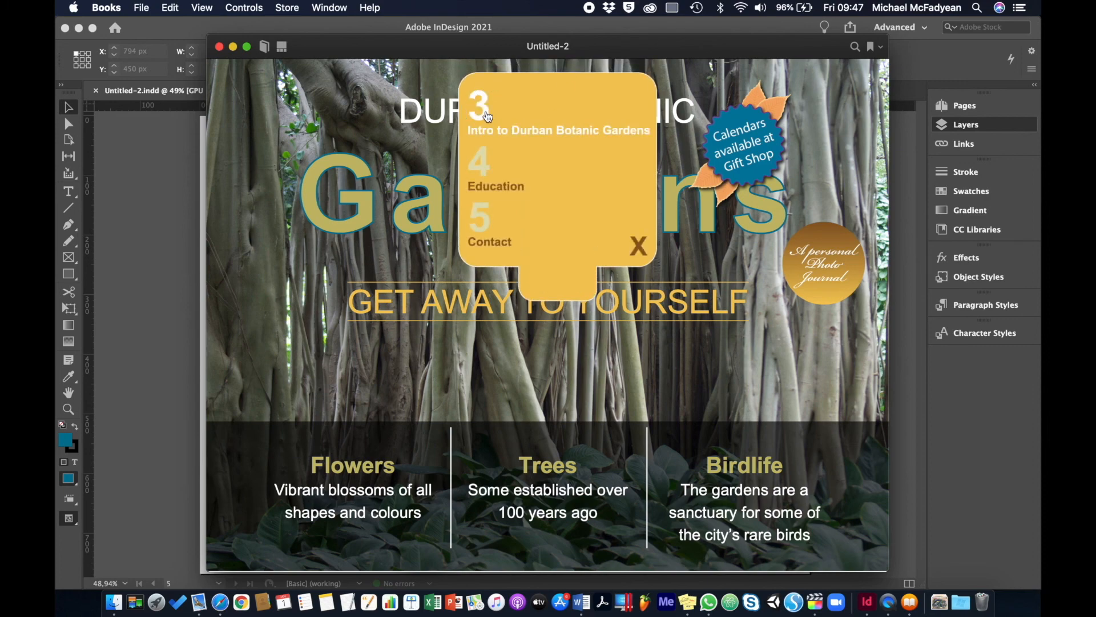
pyautogui.click(487, 114)
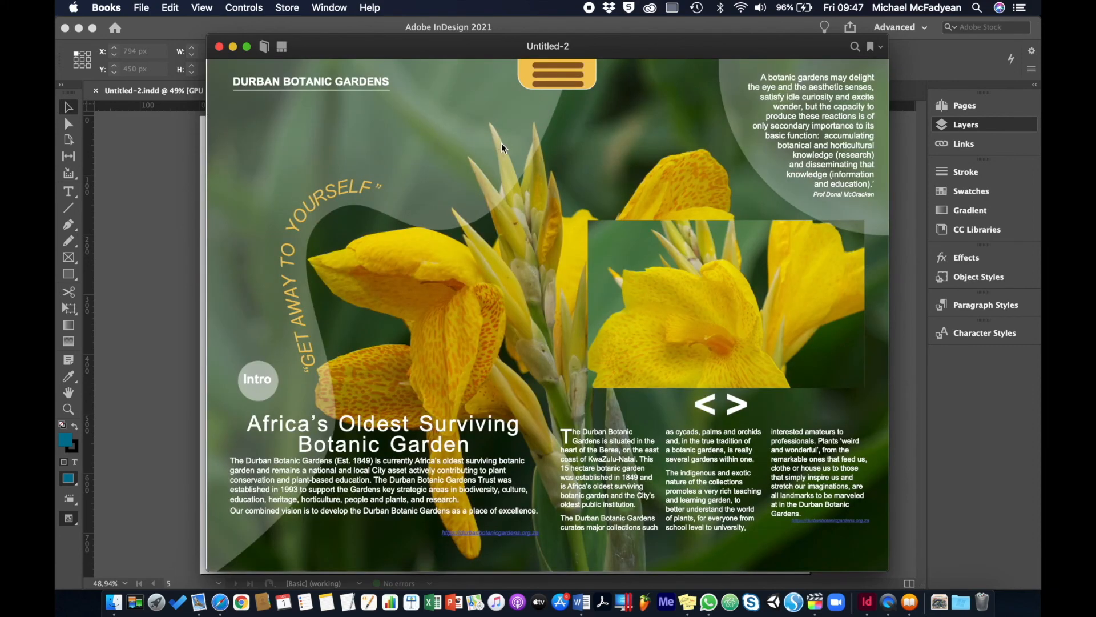
# Step: Go to page 4 Education through the navigation menu and test the embedded video by playing, skipping ahead and pausing it
pyautogui.click(570, 78)
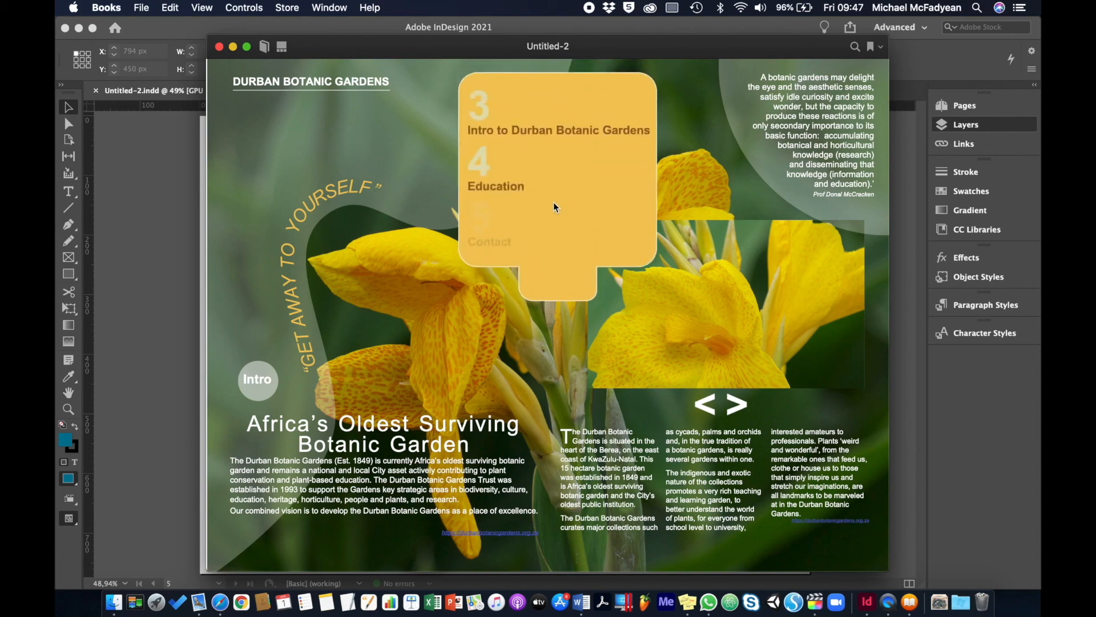
pyautogui.click(486, 169)
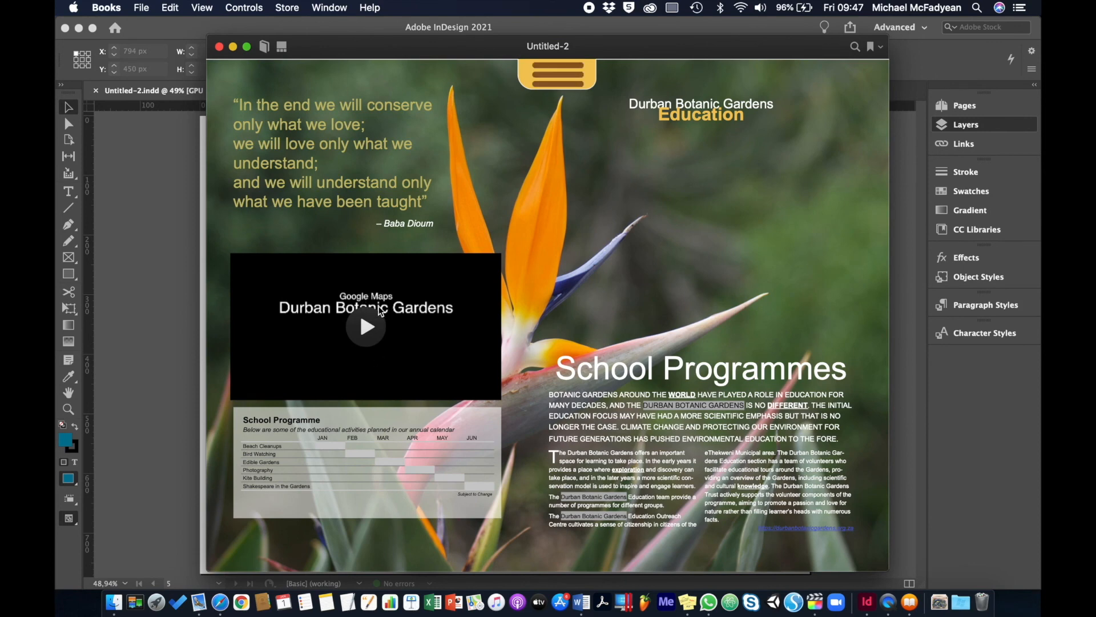
pyautogui.click(366, 327)
pyautogui.click(363, 384)
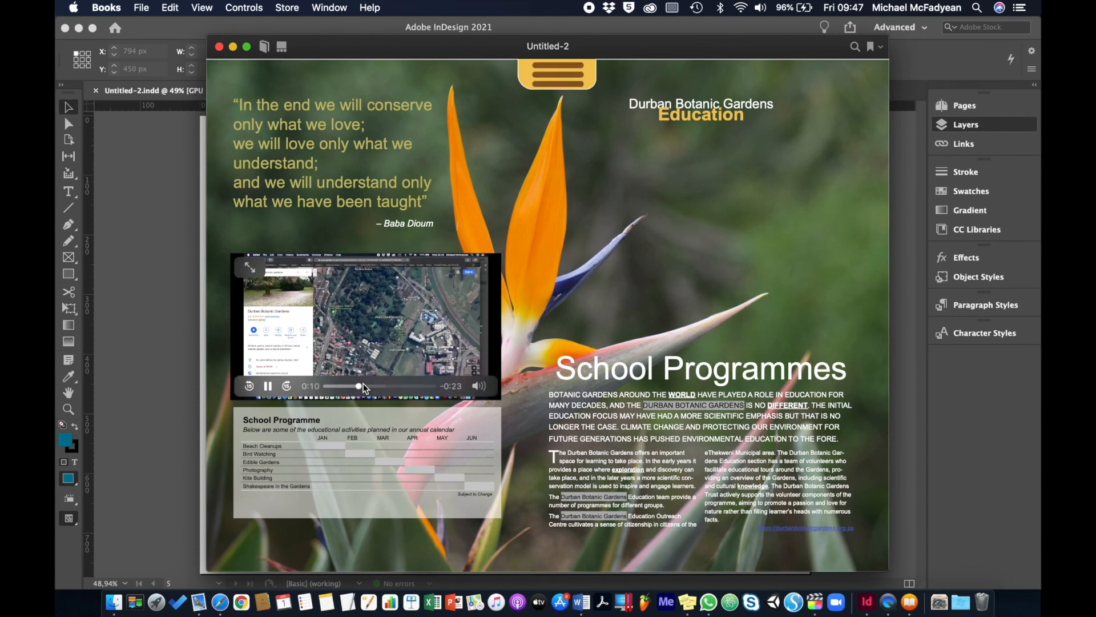
pyautogui.click(400, 386)
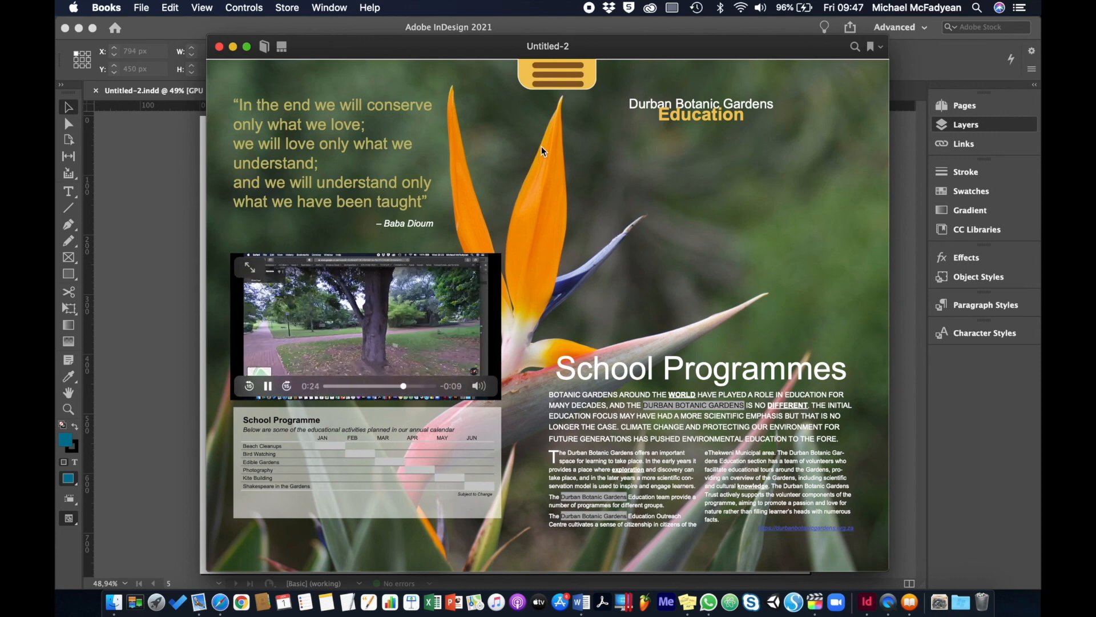
pyautogui.click(268, 386)
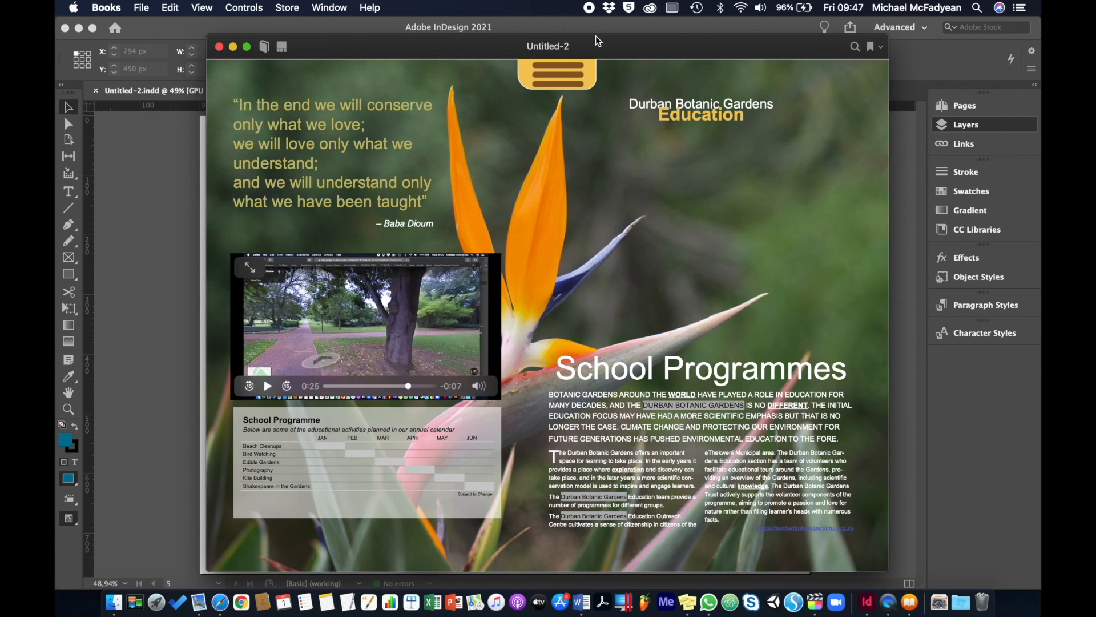
# Step: Follow the navigation menu's page 5 Contact link and page back through the book towards the cover
pyautogui.click(562, 81)
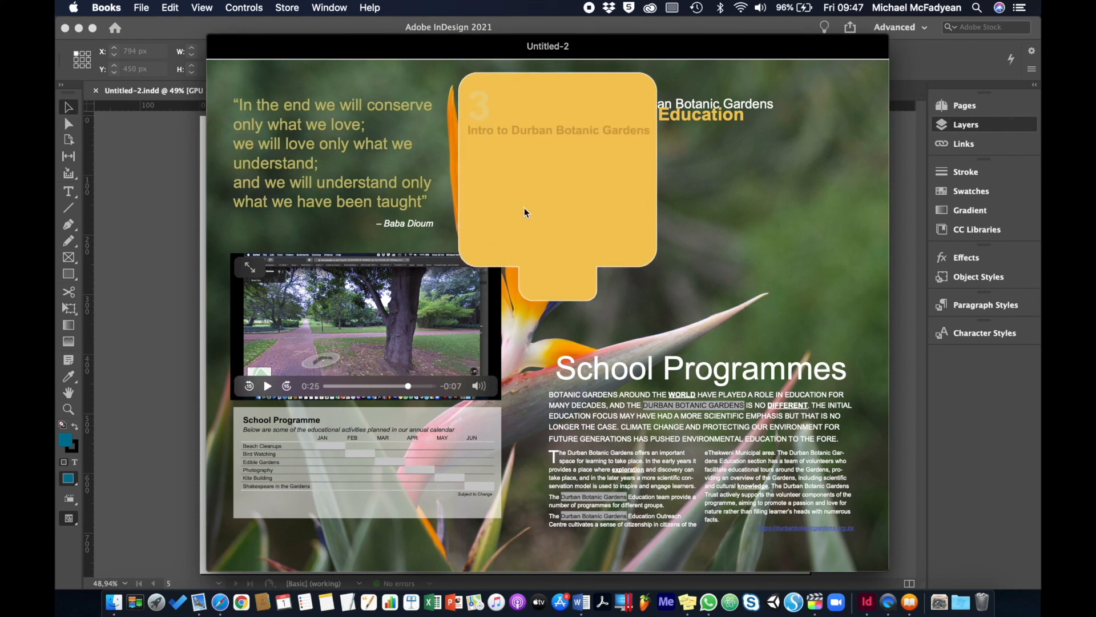
pyautogui.click(487, 234)
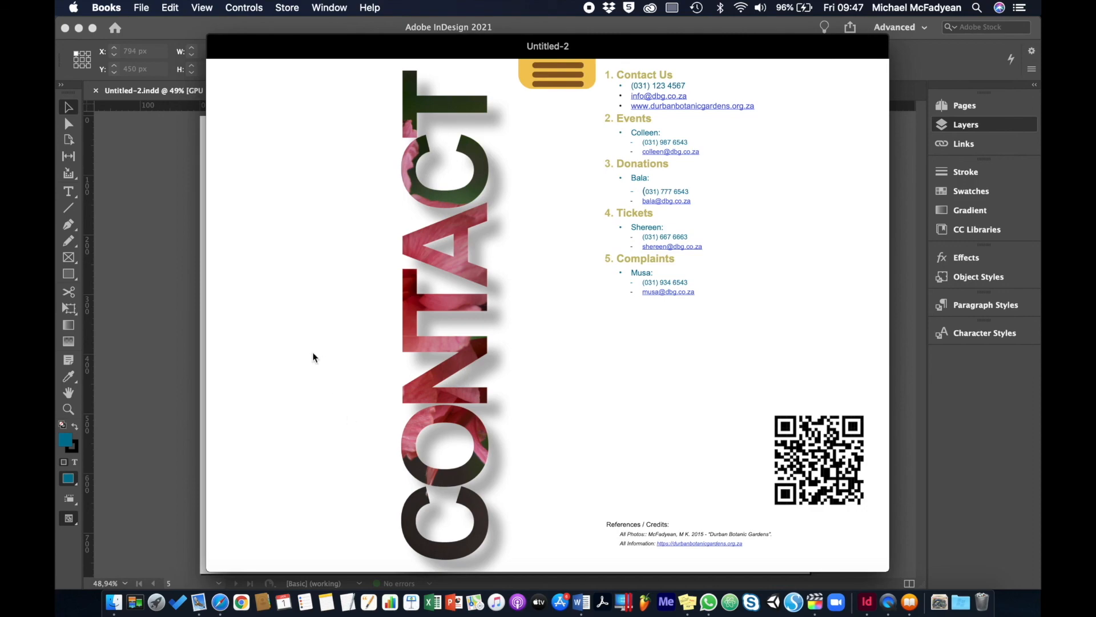
pyautogui.click(220, 313)
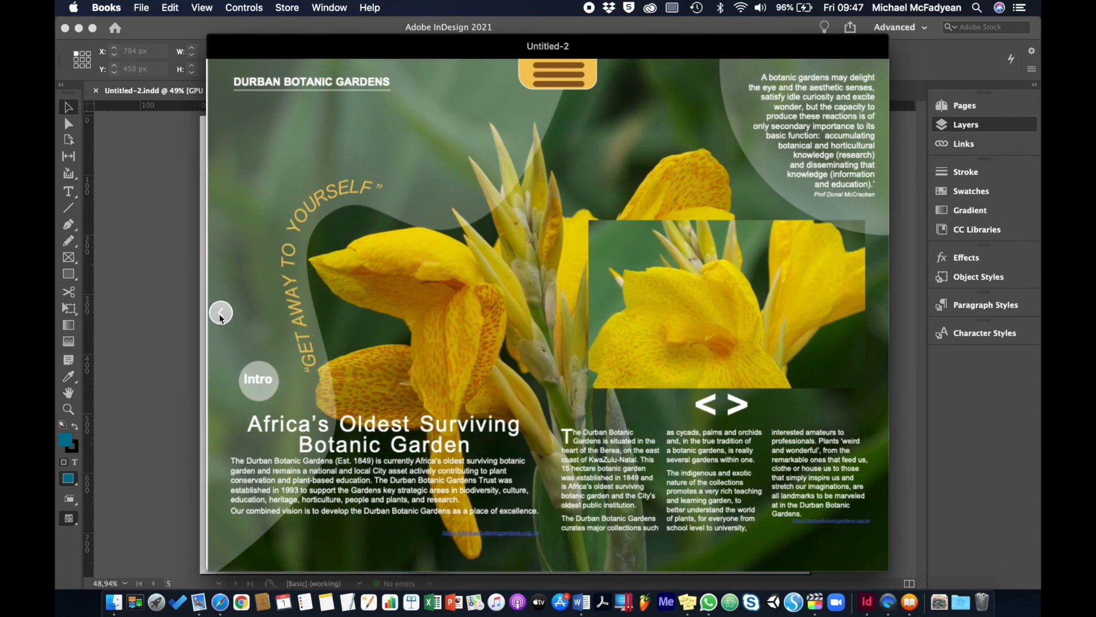
pyautogui.click(221, 313)
pyautogui.click(220, 313)
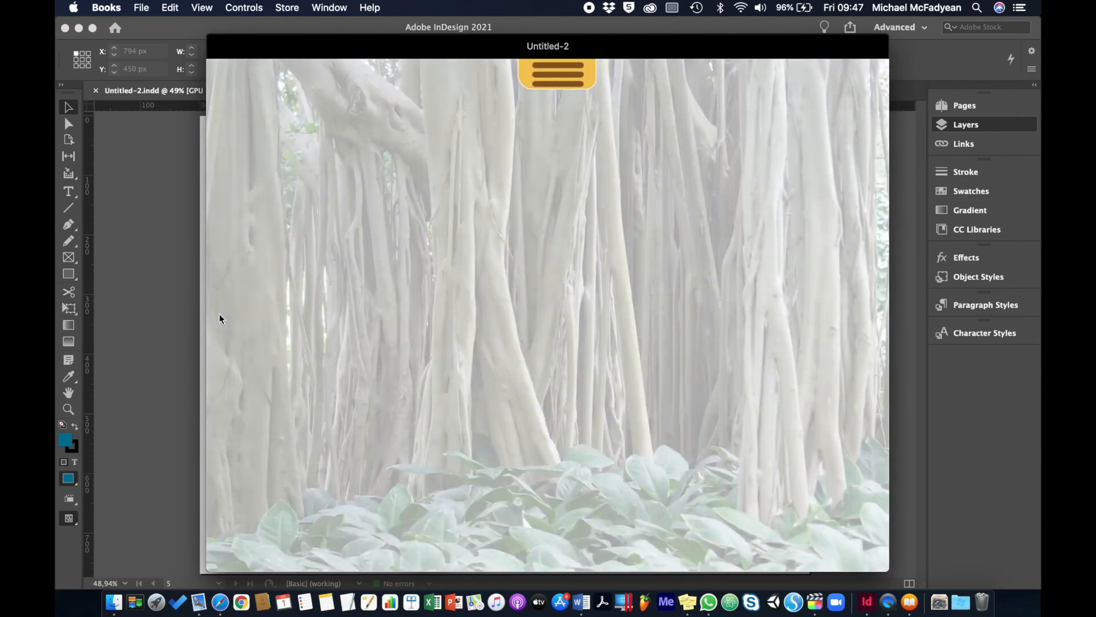